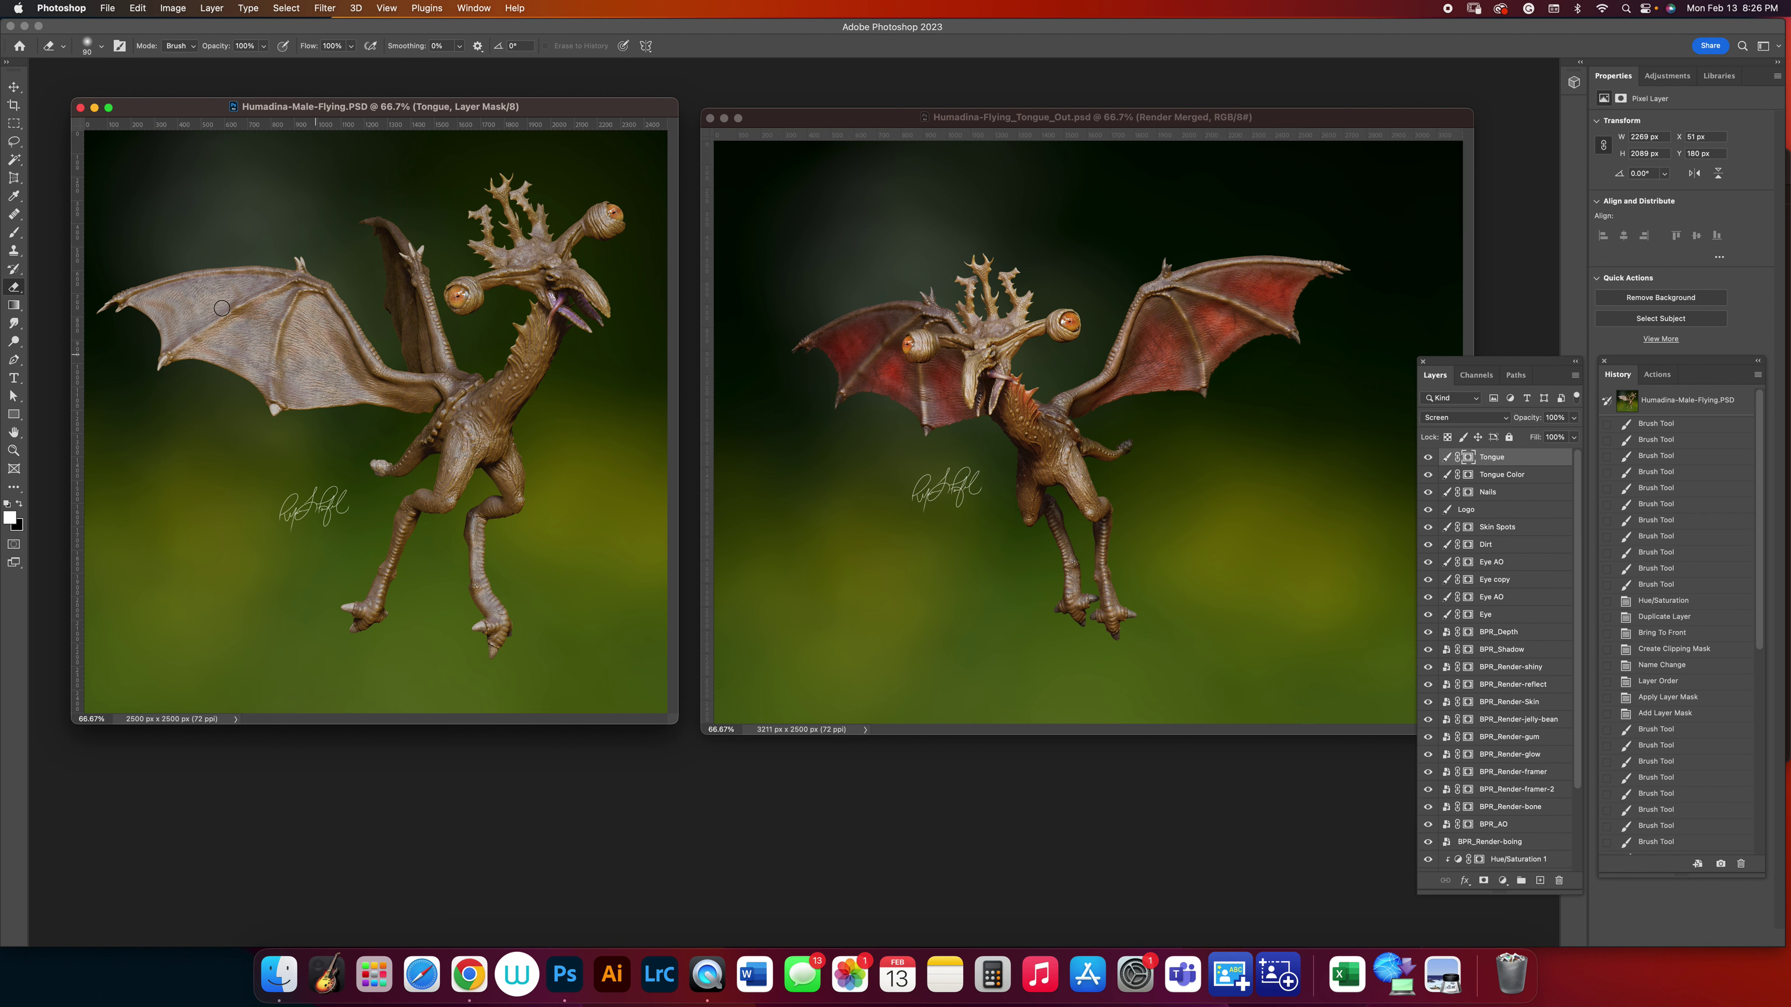
Discard the layer mask on the BPR_Render-reflect layer and give the layer a fresh blank mask.
left_click(14, 87)
scroll(1482, 746, "down", 3)
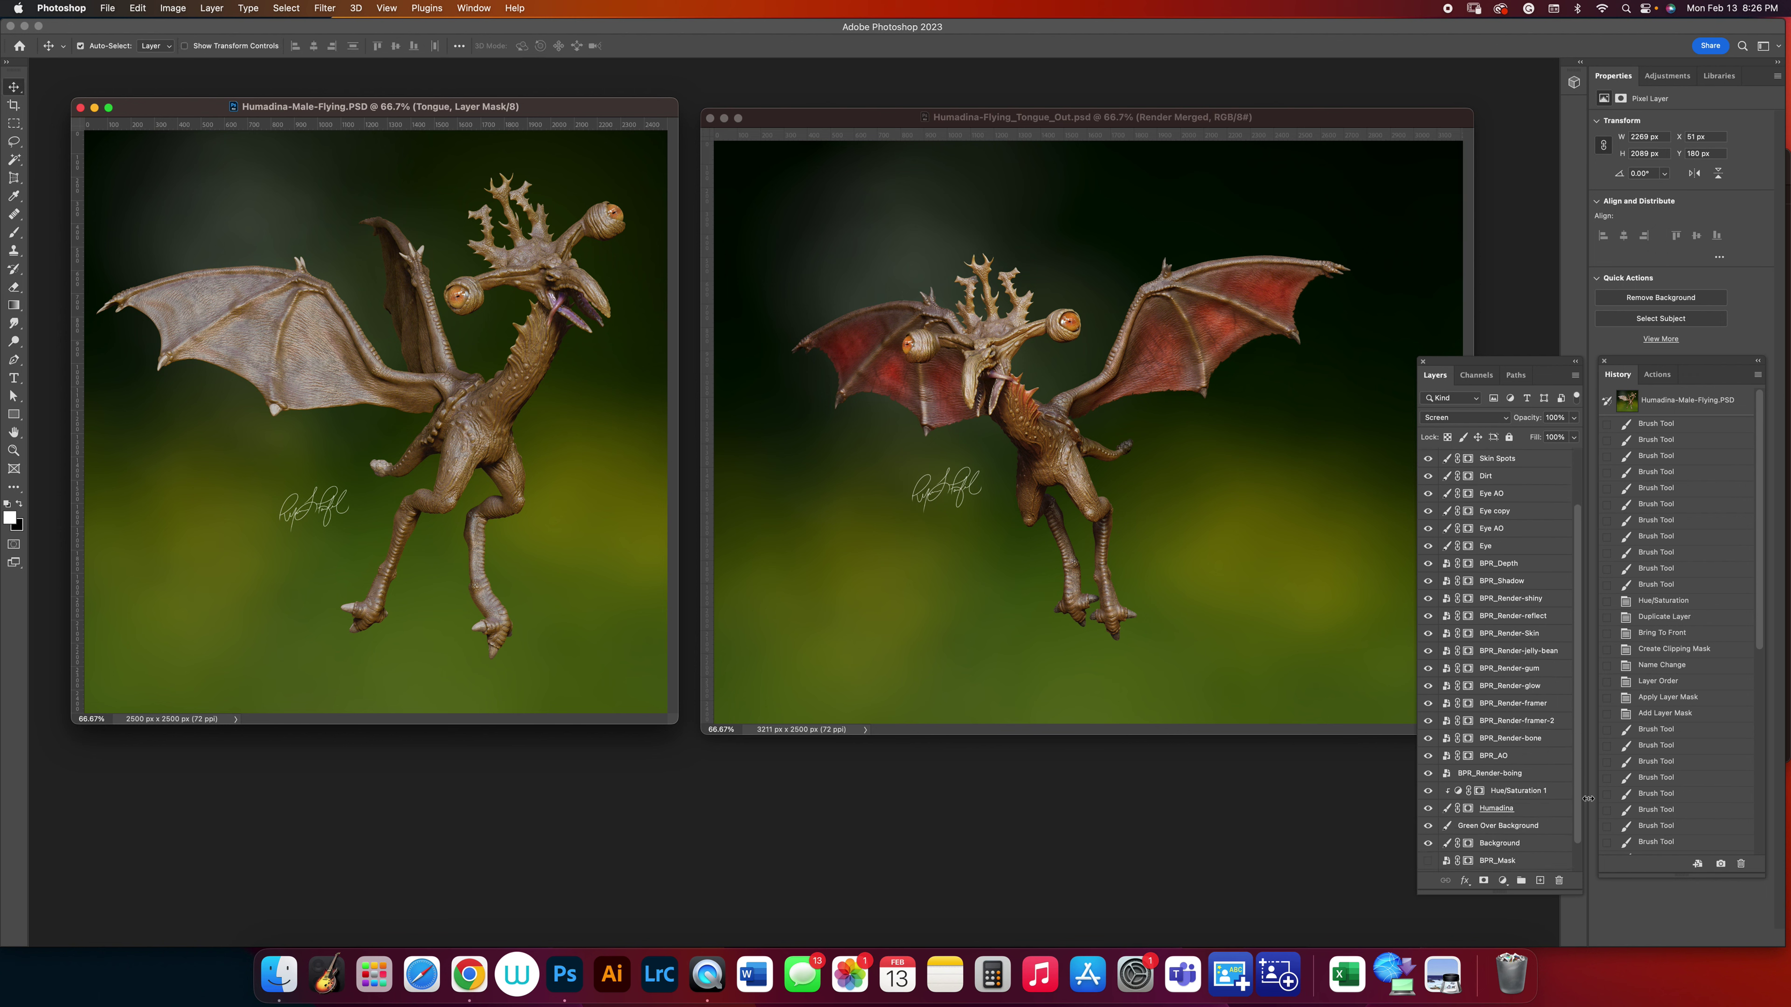
scroll(1523, 752, "up", 1)
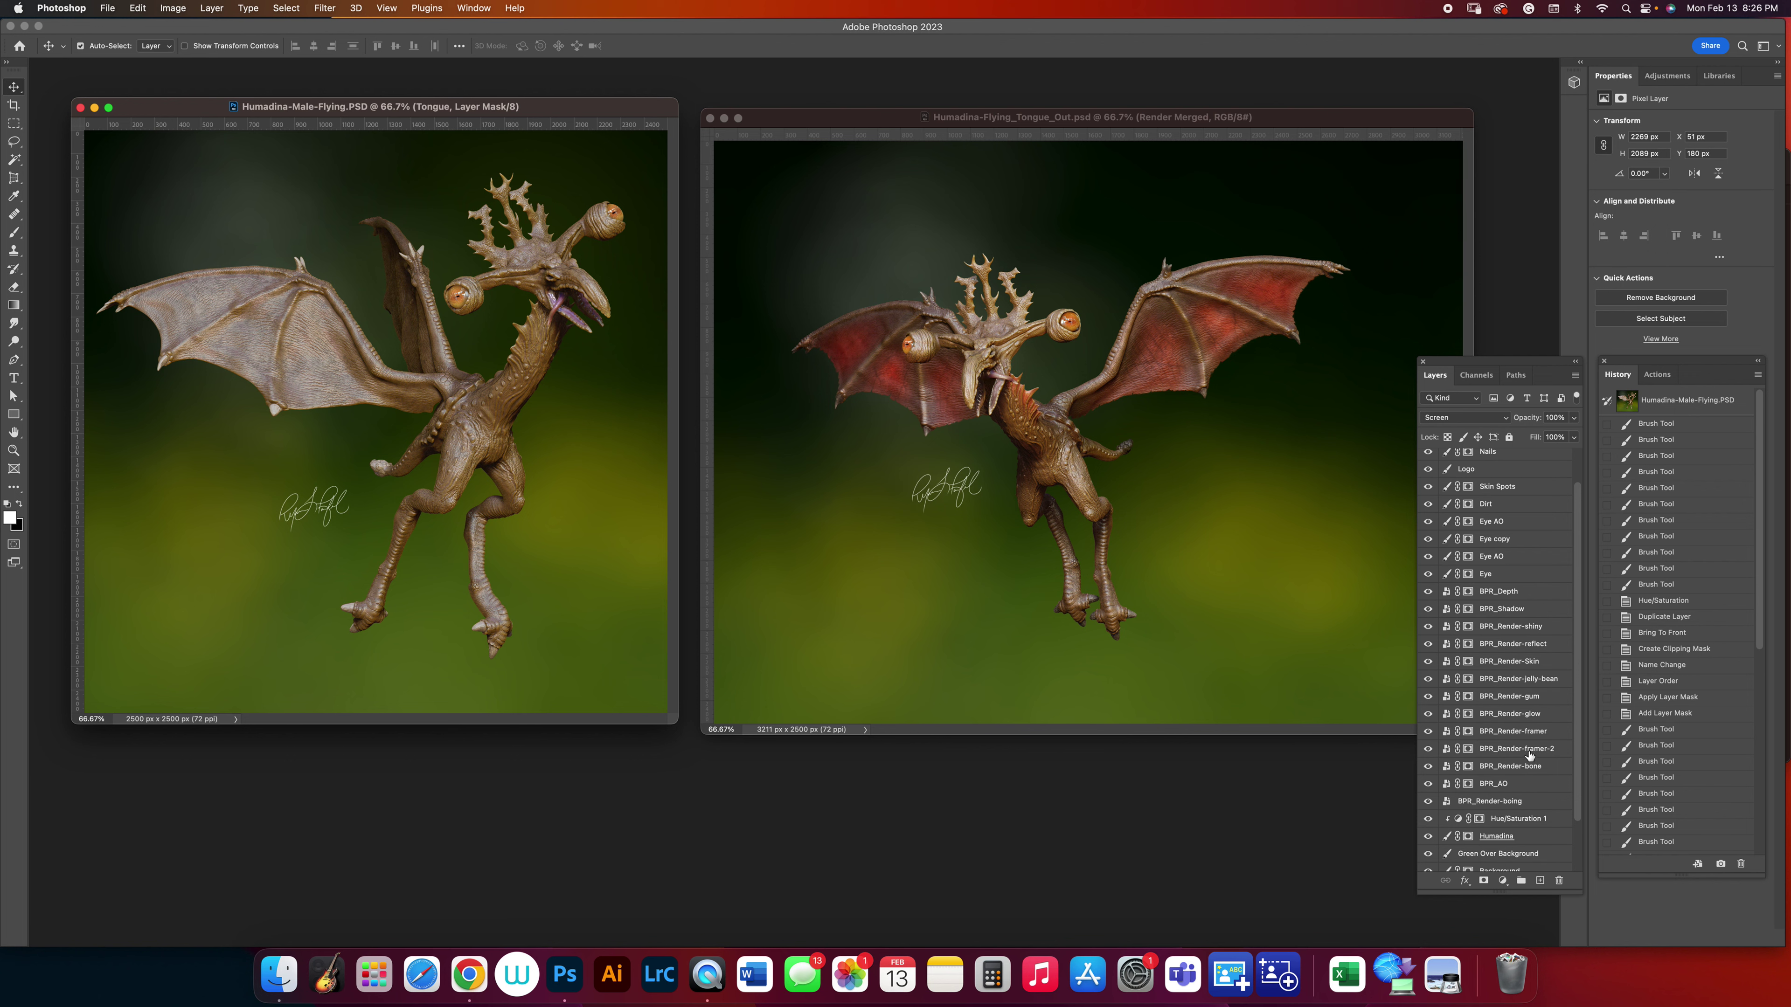
left_click(1510, 681)
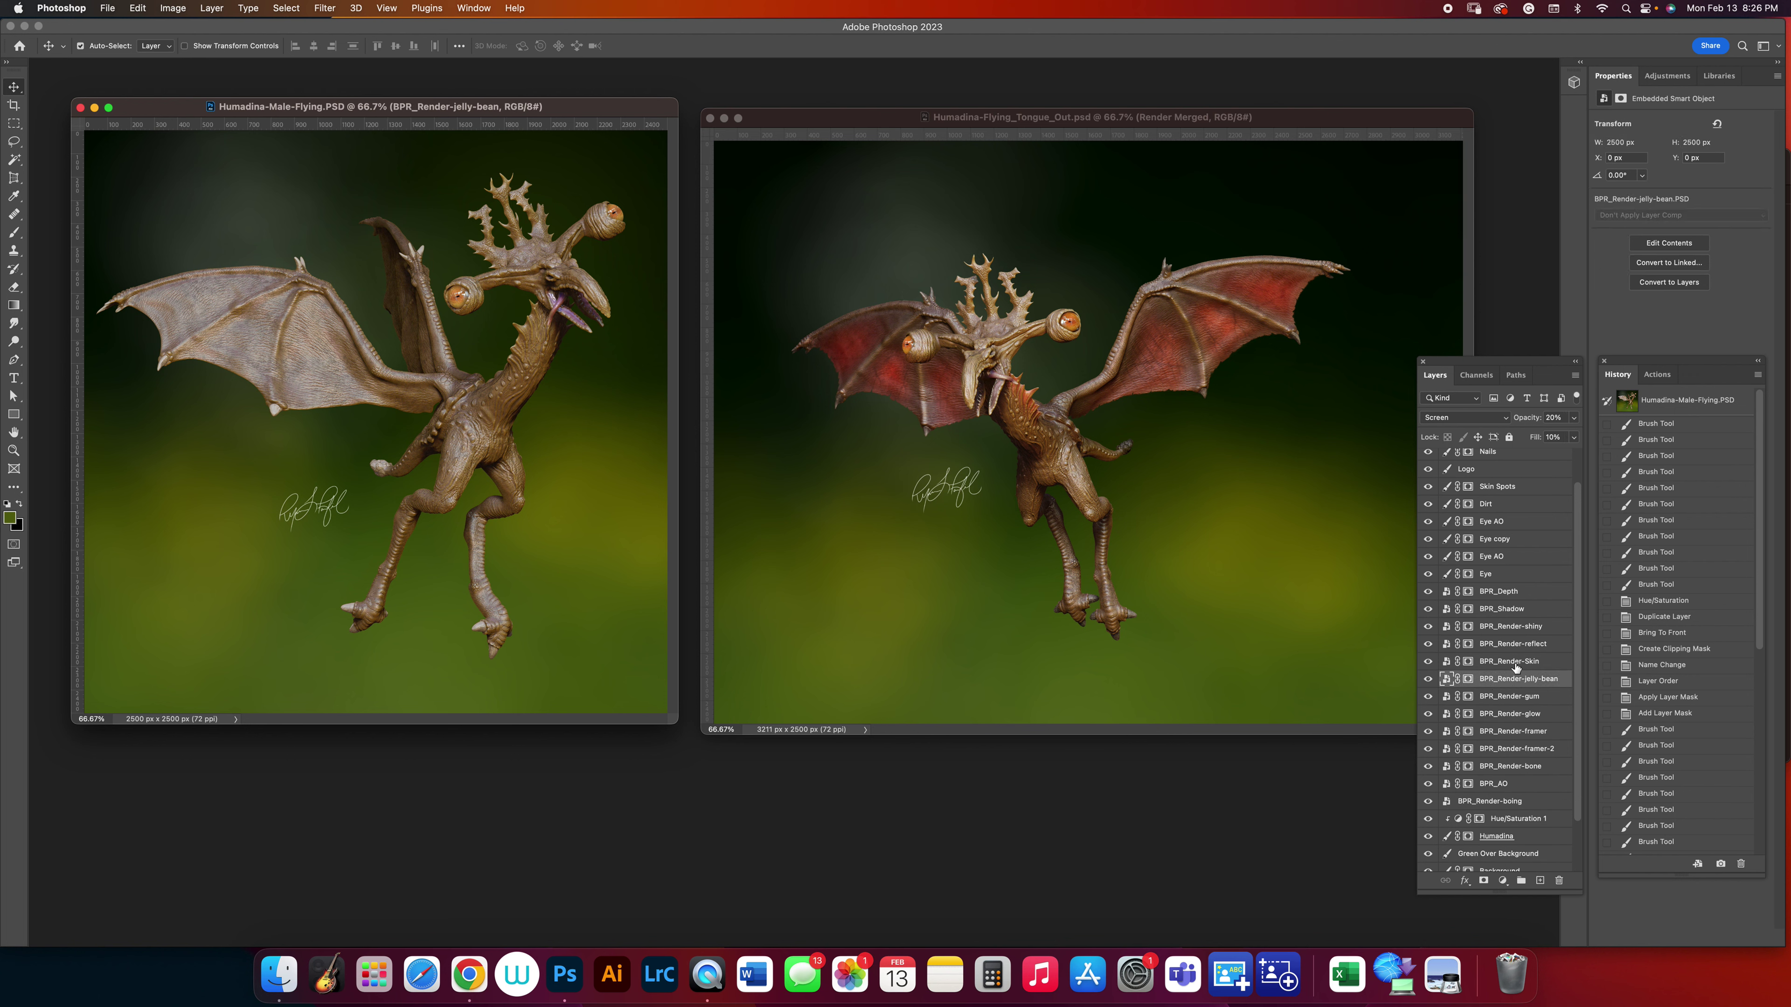
left_click(1429, 645)
left_click(1429, 644)
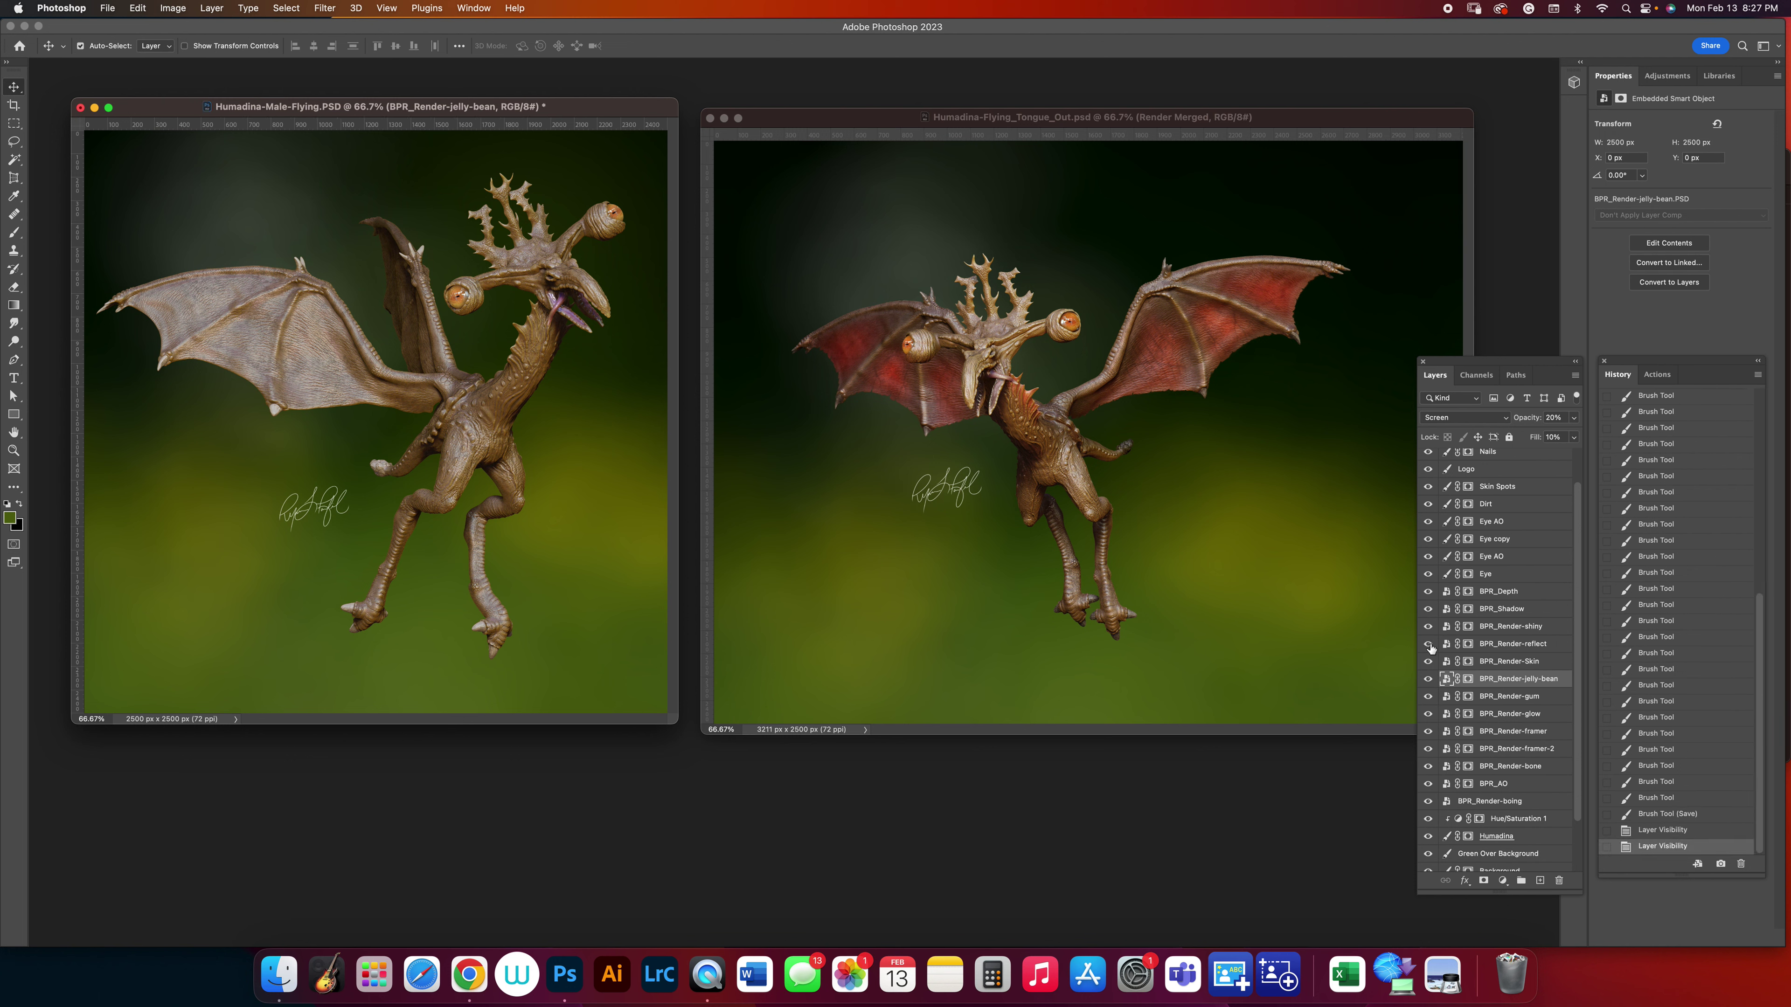
left_click(1489, 645)
left_click_drag(1468, 647, 1559, 881)
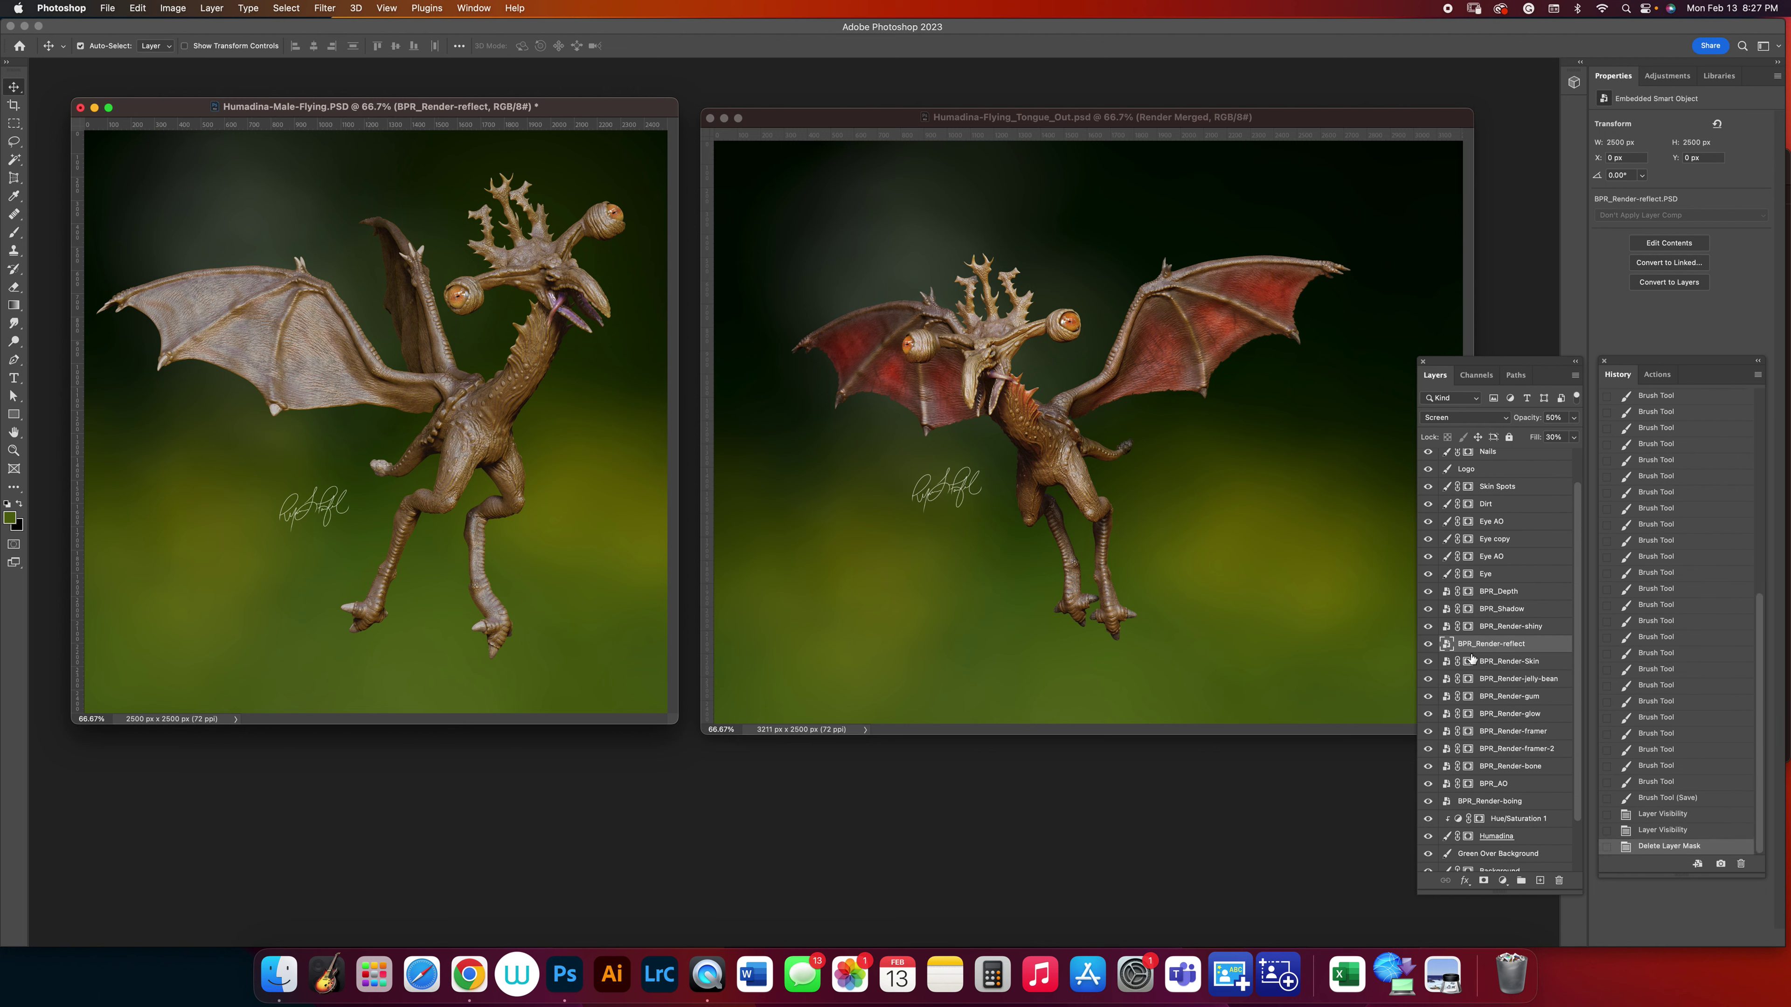
left_click(1483, 881)
Paint black with an enlarged brush on the BPR_Render-reflect mask over the creature's large outstretched wing.
key("b")
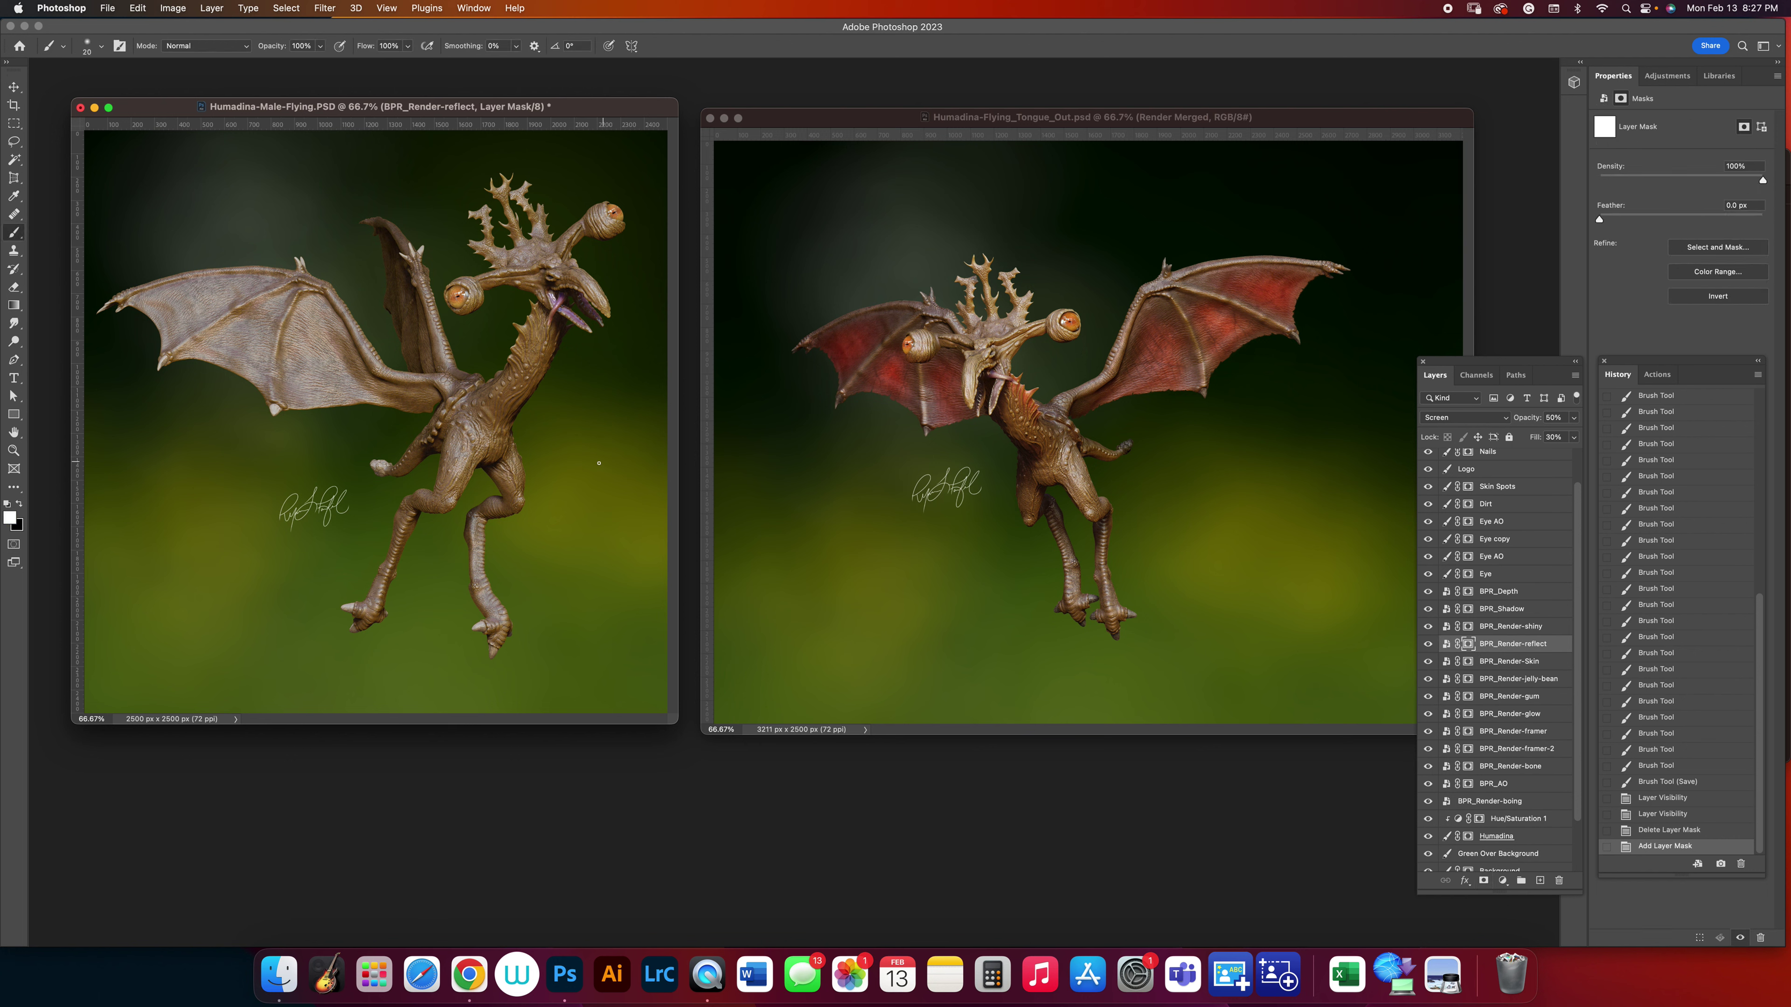
left_click(19, 504)
right_click(282, 425)
left_click(375, 576)
mouse_move(244, 354)
left_mouse_down()
mouse_move(286, 326)
mouse_move(168, 310)
mouse_move(247, 297)
left_mouse_up()
key("bracketright")
key("bracketright")
key("bracketright")
key("bracketright")
key("bracketright")
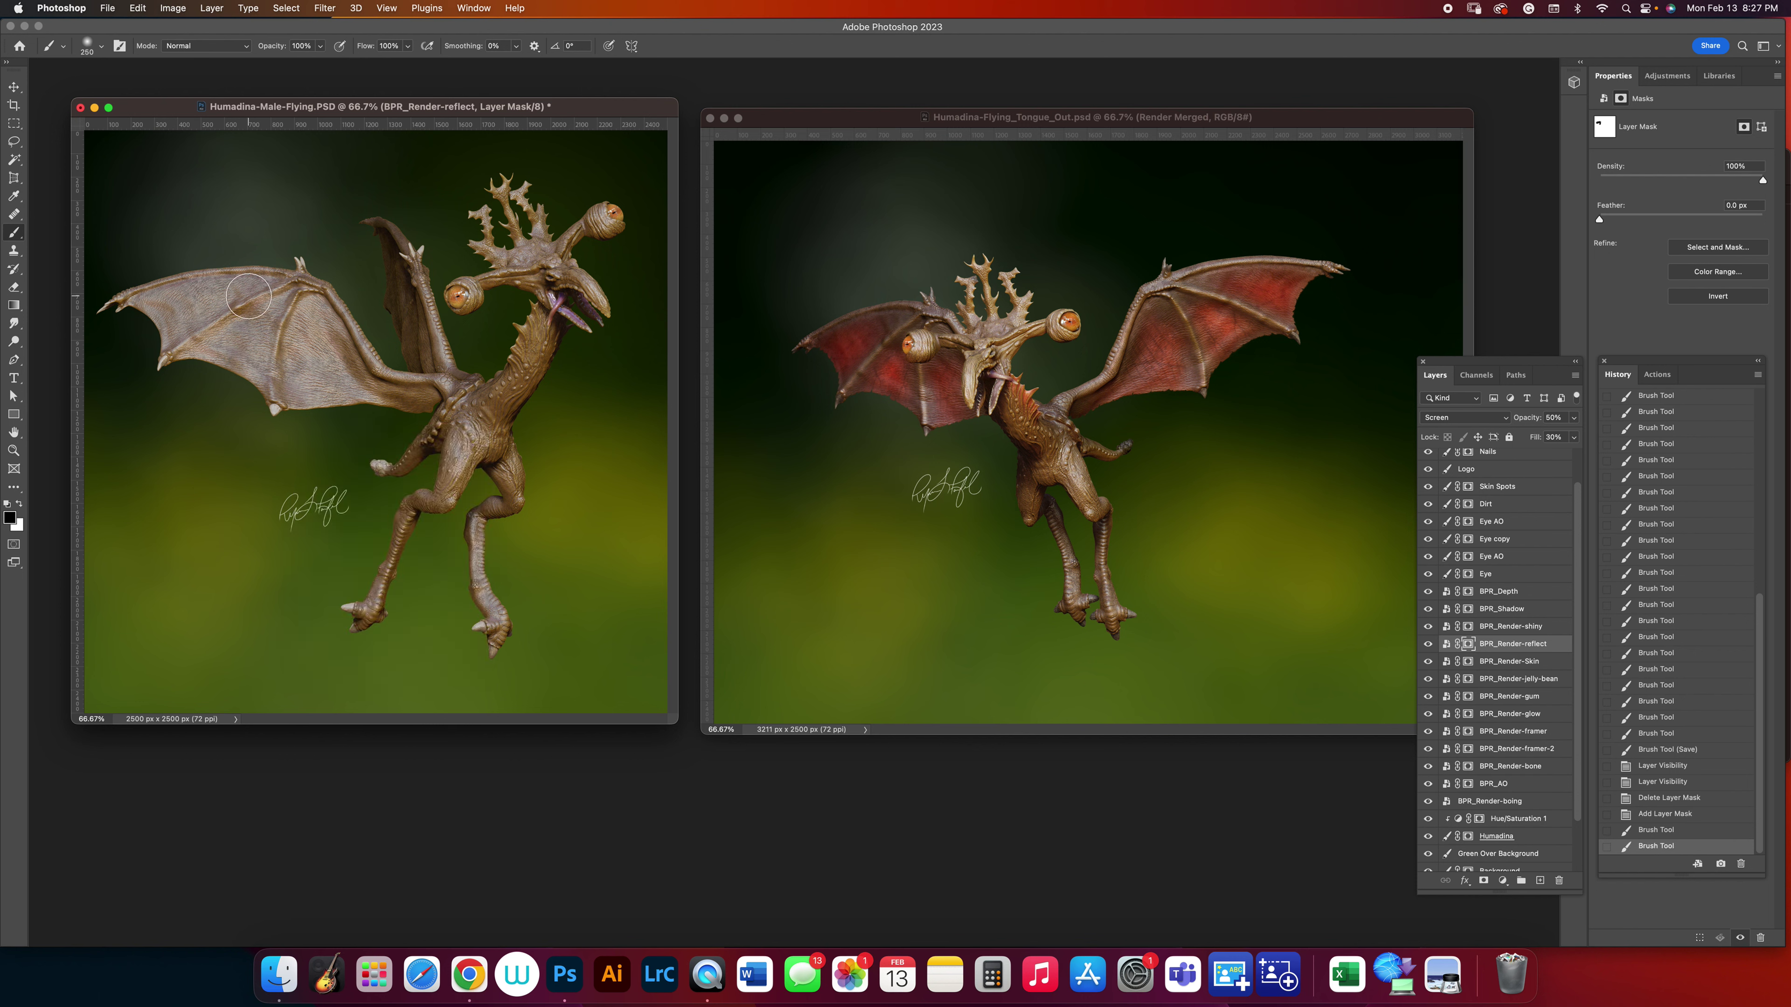
left_click_drag(253, 405, 295, 321)
mouse_move(295, 321)
left_mouse_down()
mouse_move(300, 426)
mouse_move(318, 358)
mouse_move(382, 410)
mouse_move(308, 310)
mouse_move(244, 333)
mouse_move(200, 388)
mouse_move(202, 312)
left_mouse_up()
left_click_drag(202, 312, 142, 336)
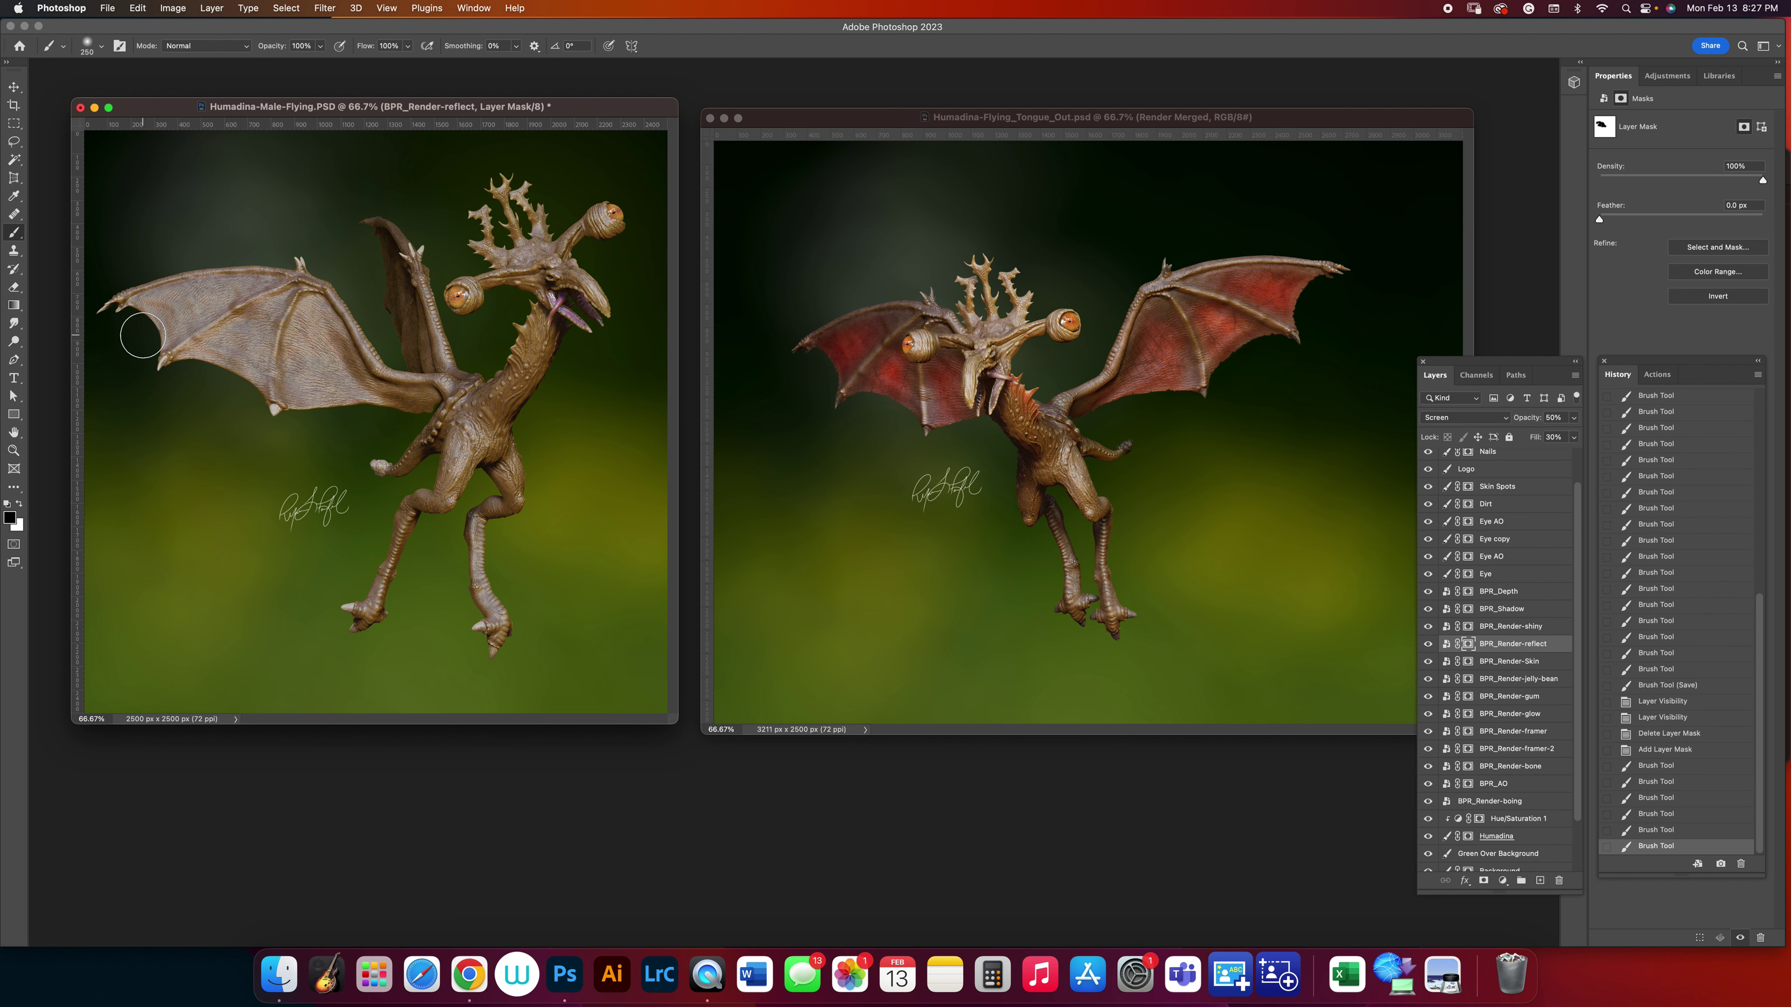
Try to replace the layer mask on the BPR_Render-shiny layer and undo the mask changes.
left_click(1480, 629)
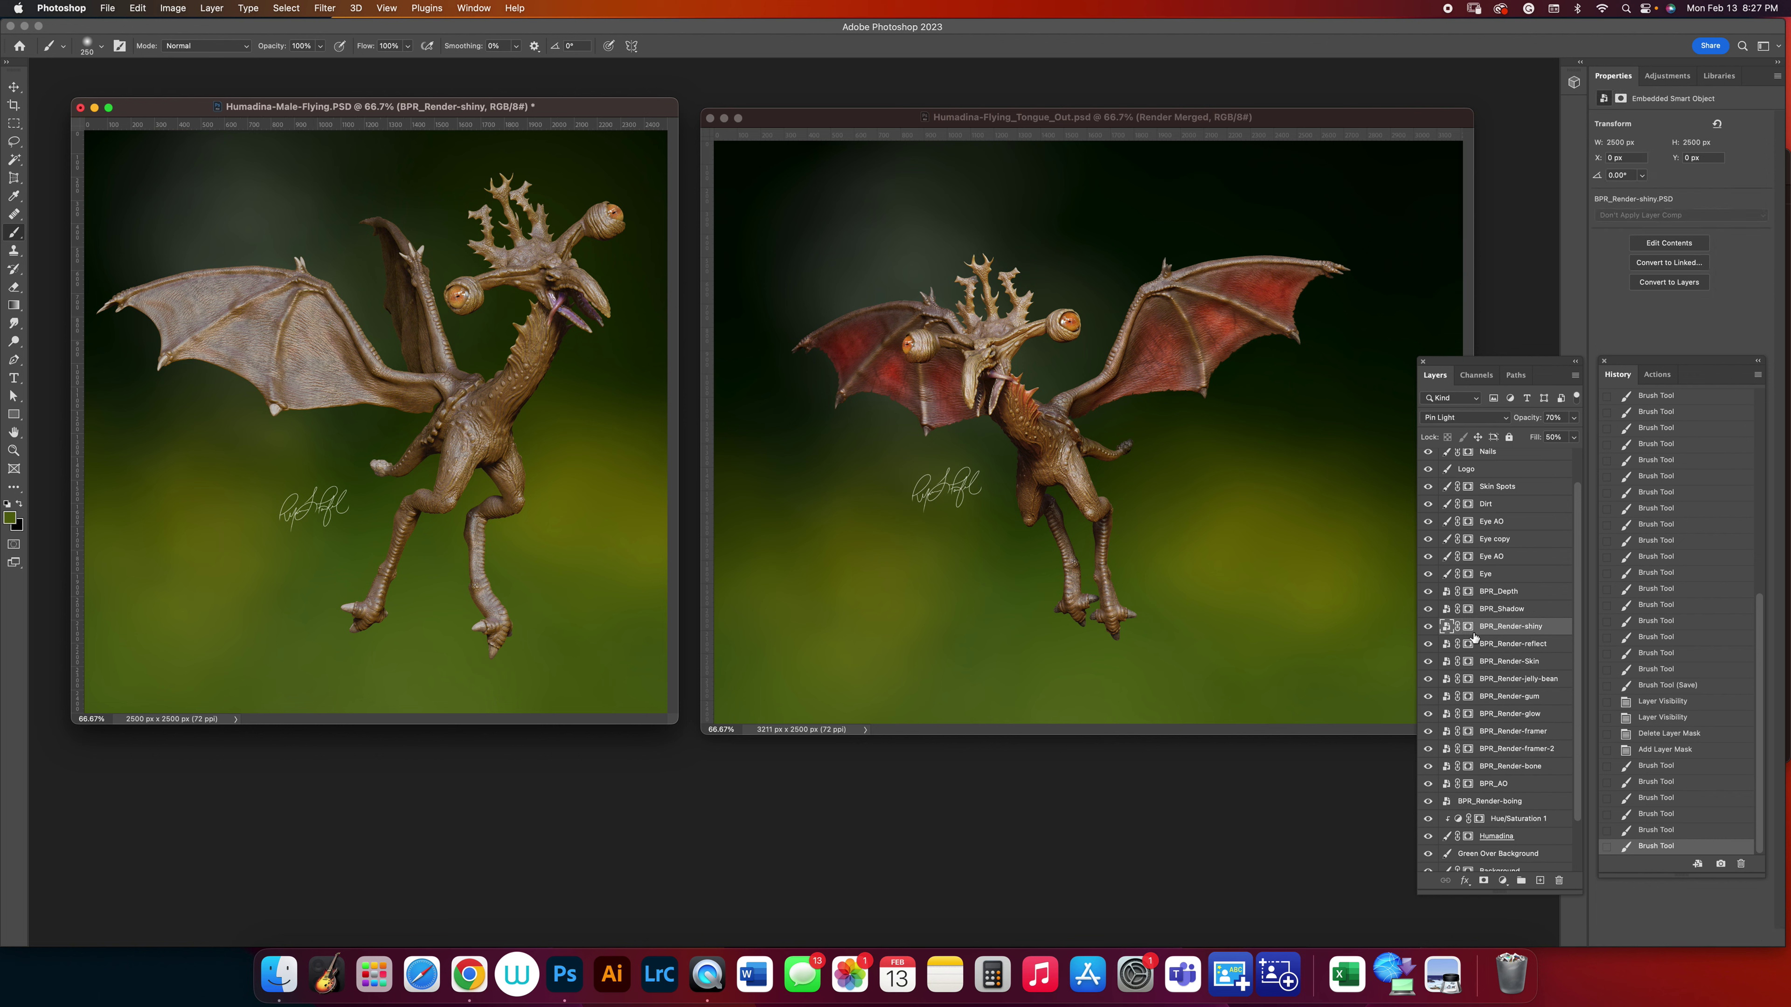
left_click(1428, 626)
left_click(1427, 625)
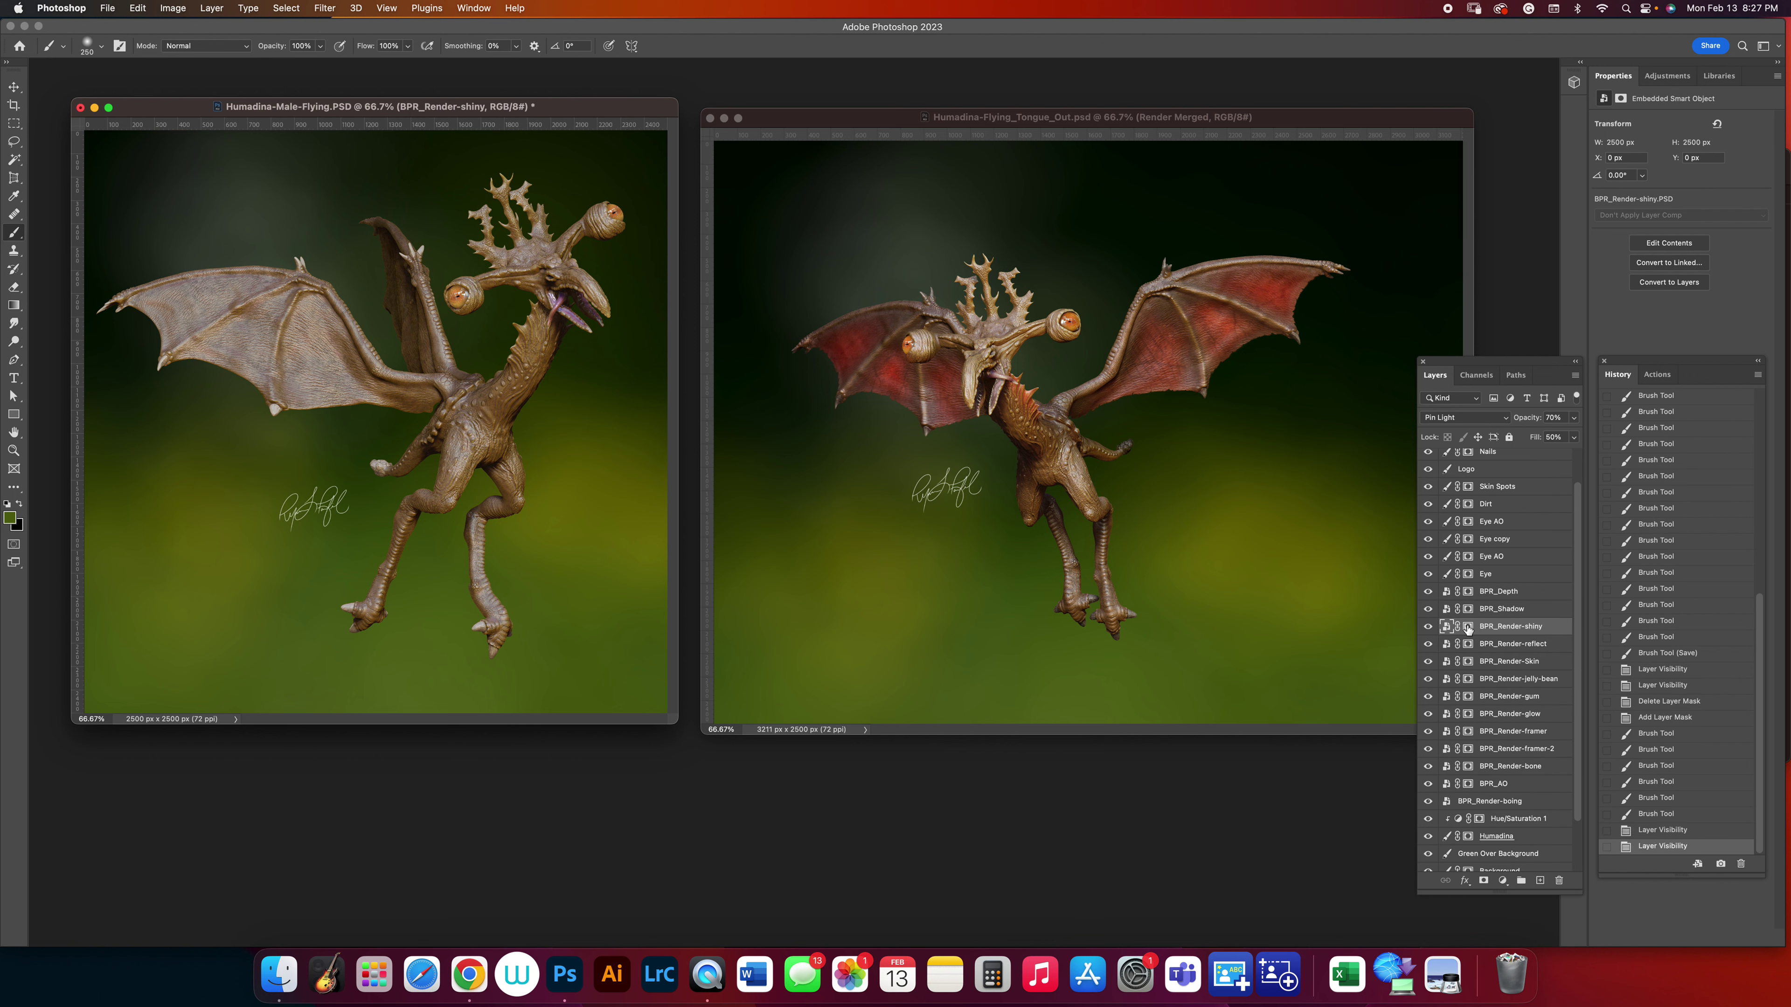
left_click_drag(1472, 629, 1559, 880)
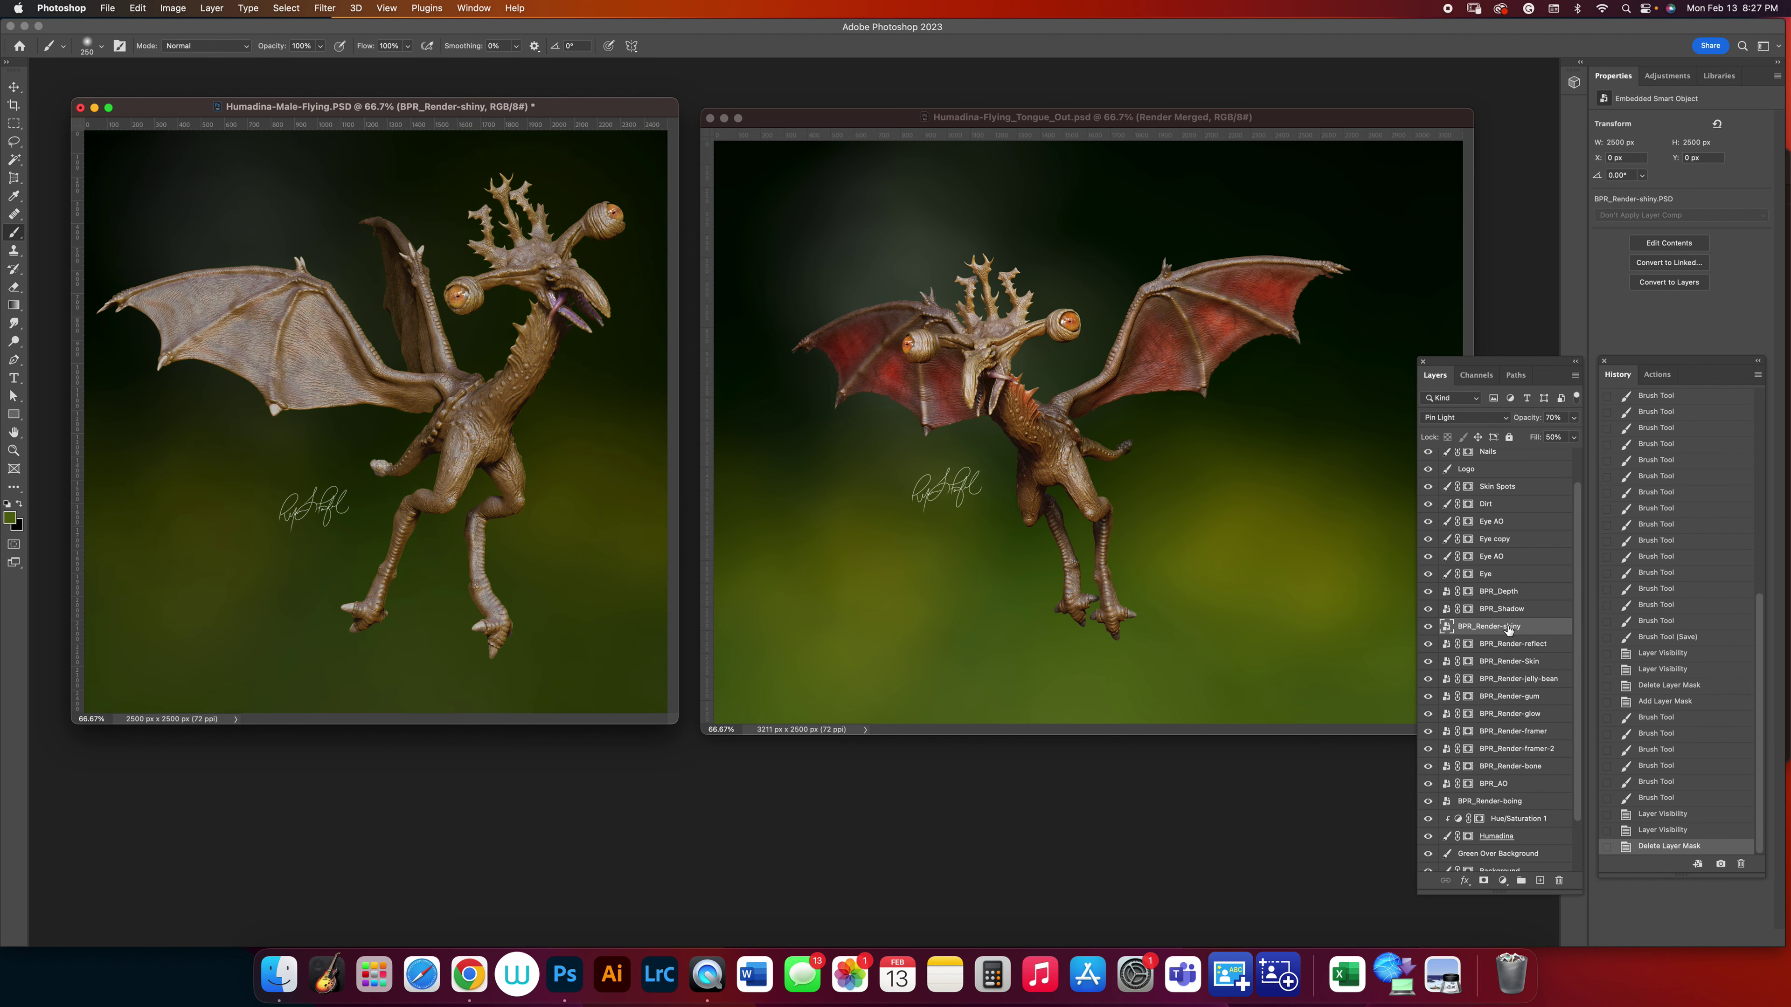
key("super+z")
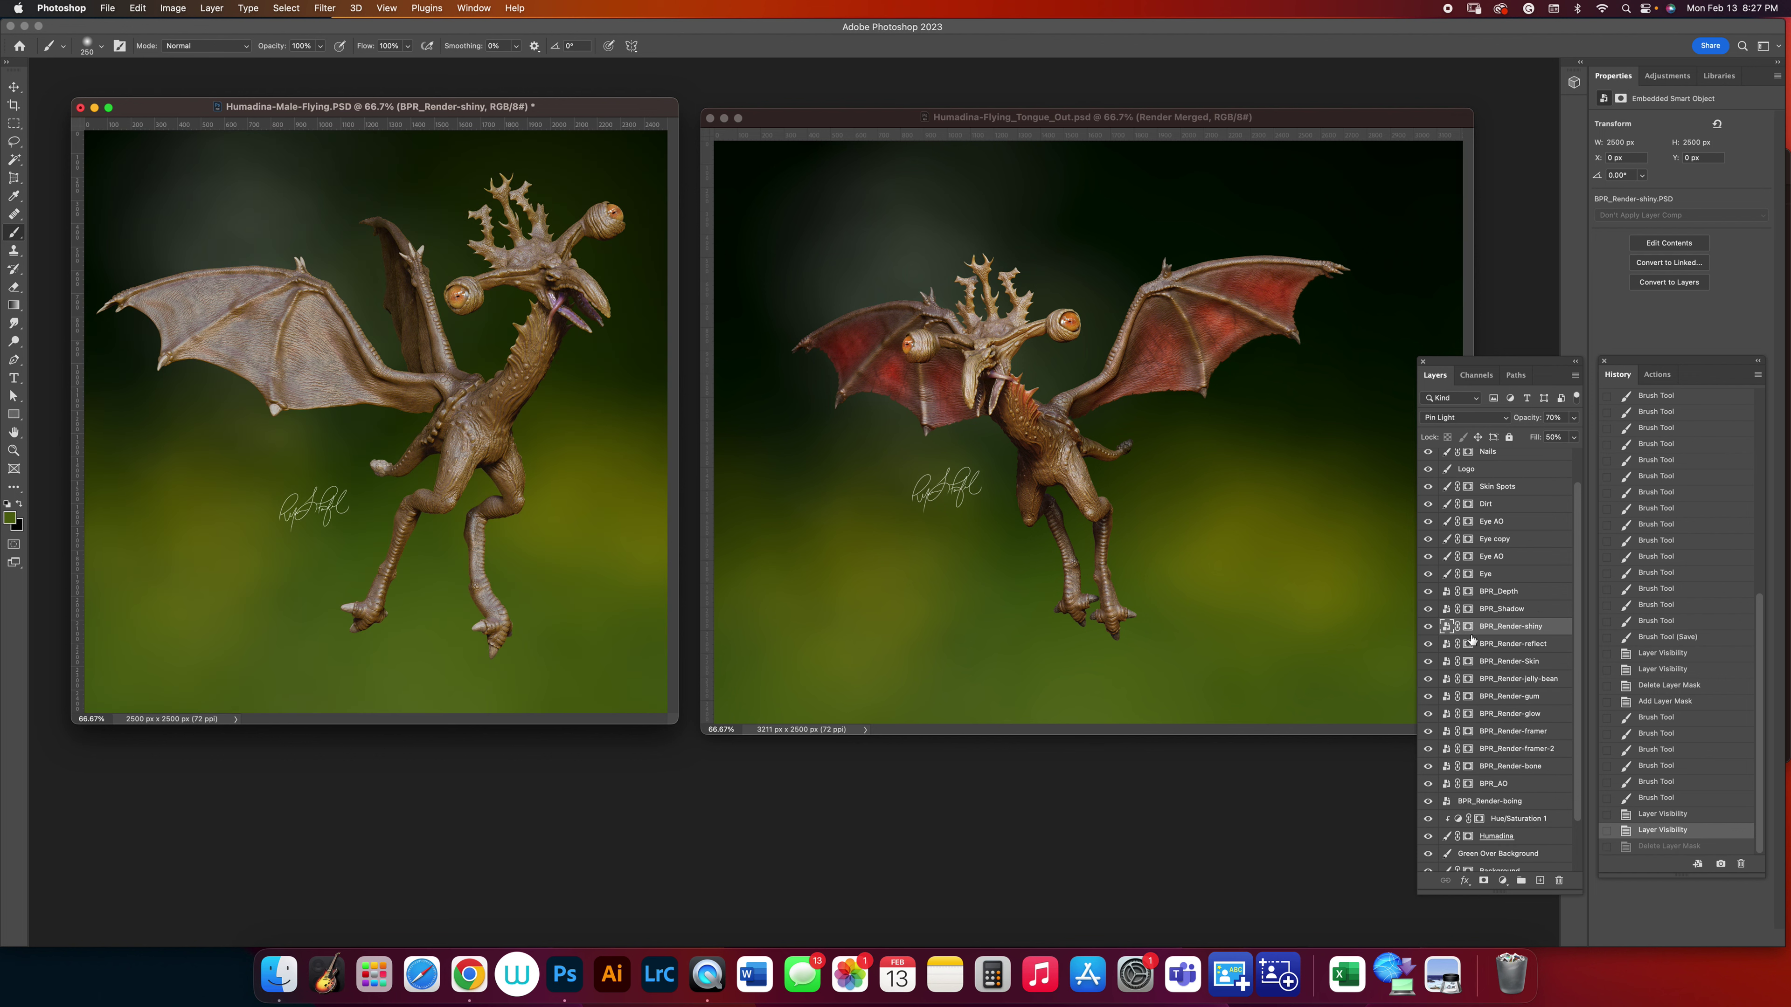
left_click_drag(1471, 646, 1470, 630)
key("super+z")
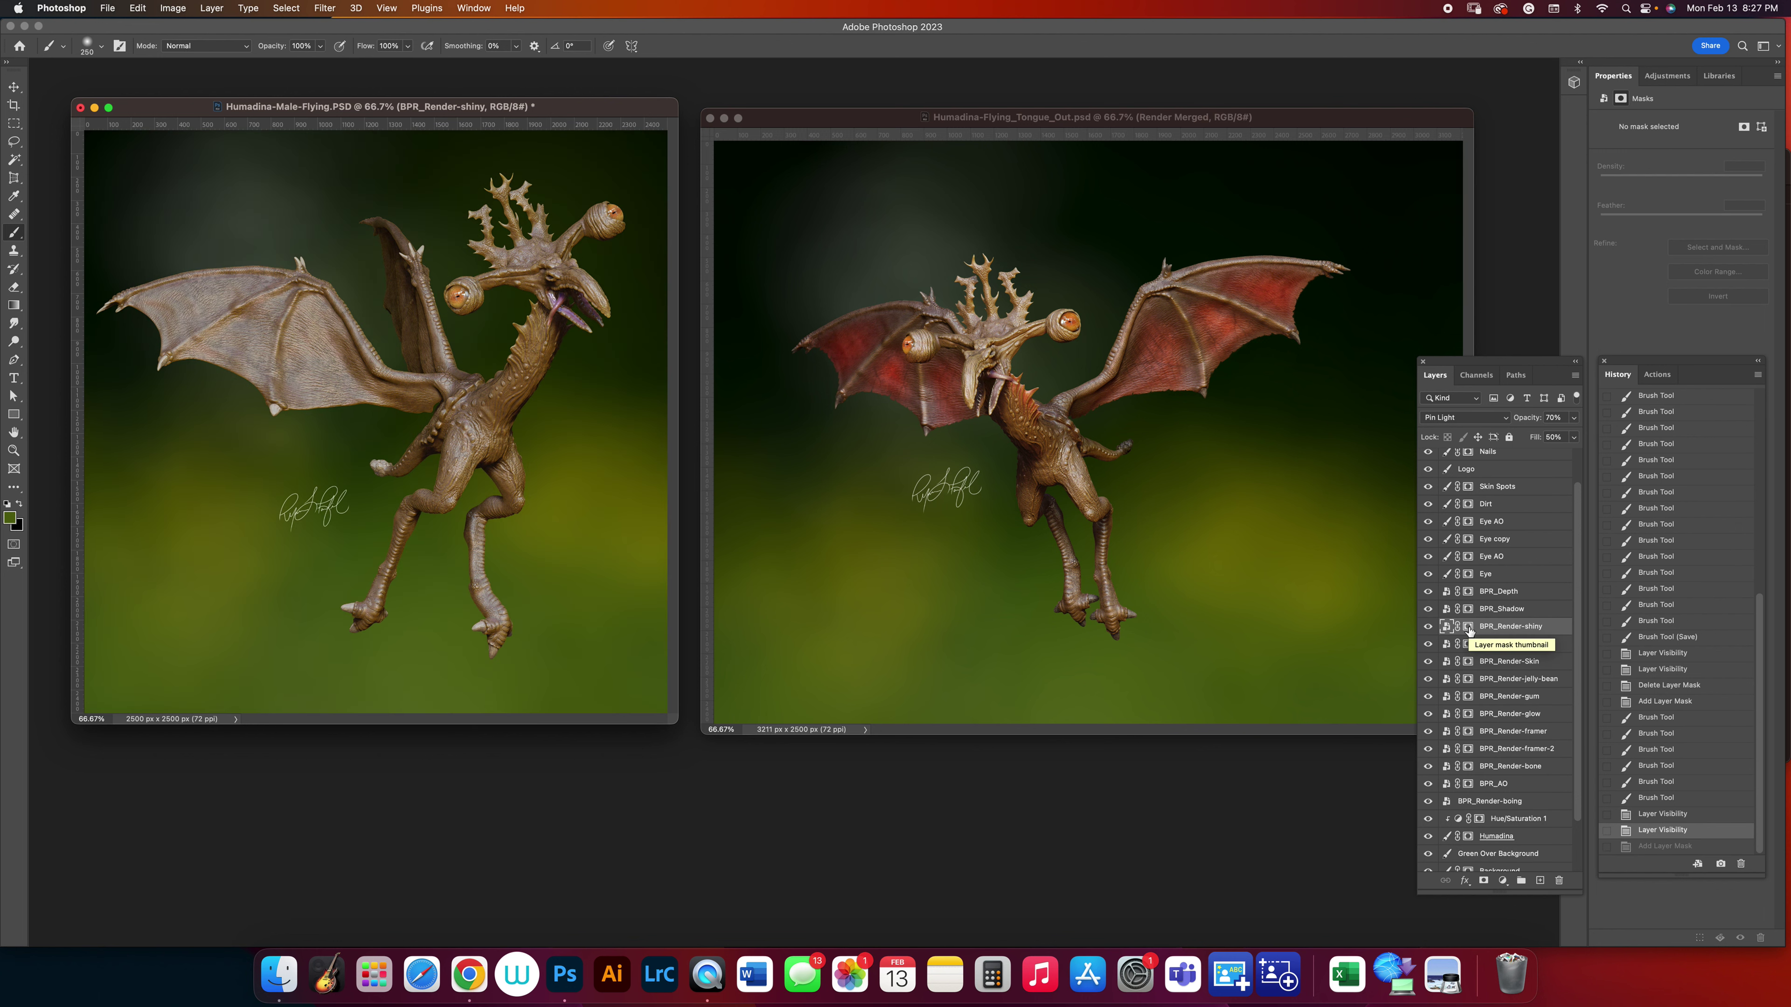
Rasterize the BPR_Render-shiny layer, apply its existing mask to the pixels and add a new layer mask.
right_click(1488, 630)
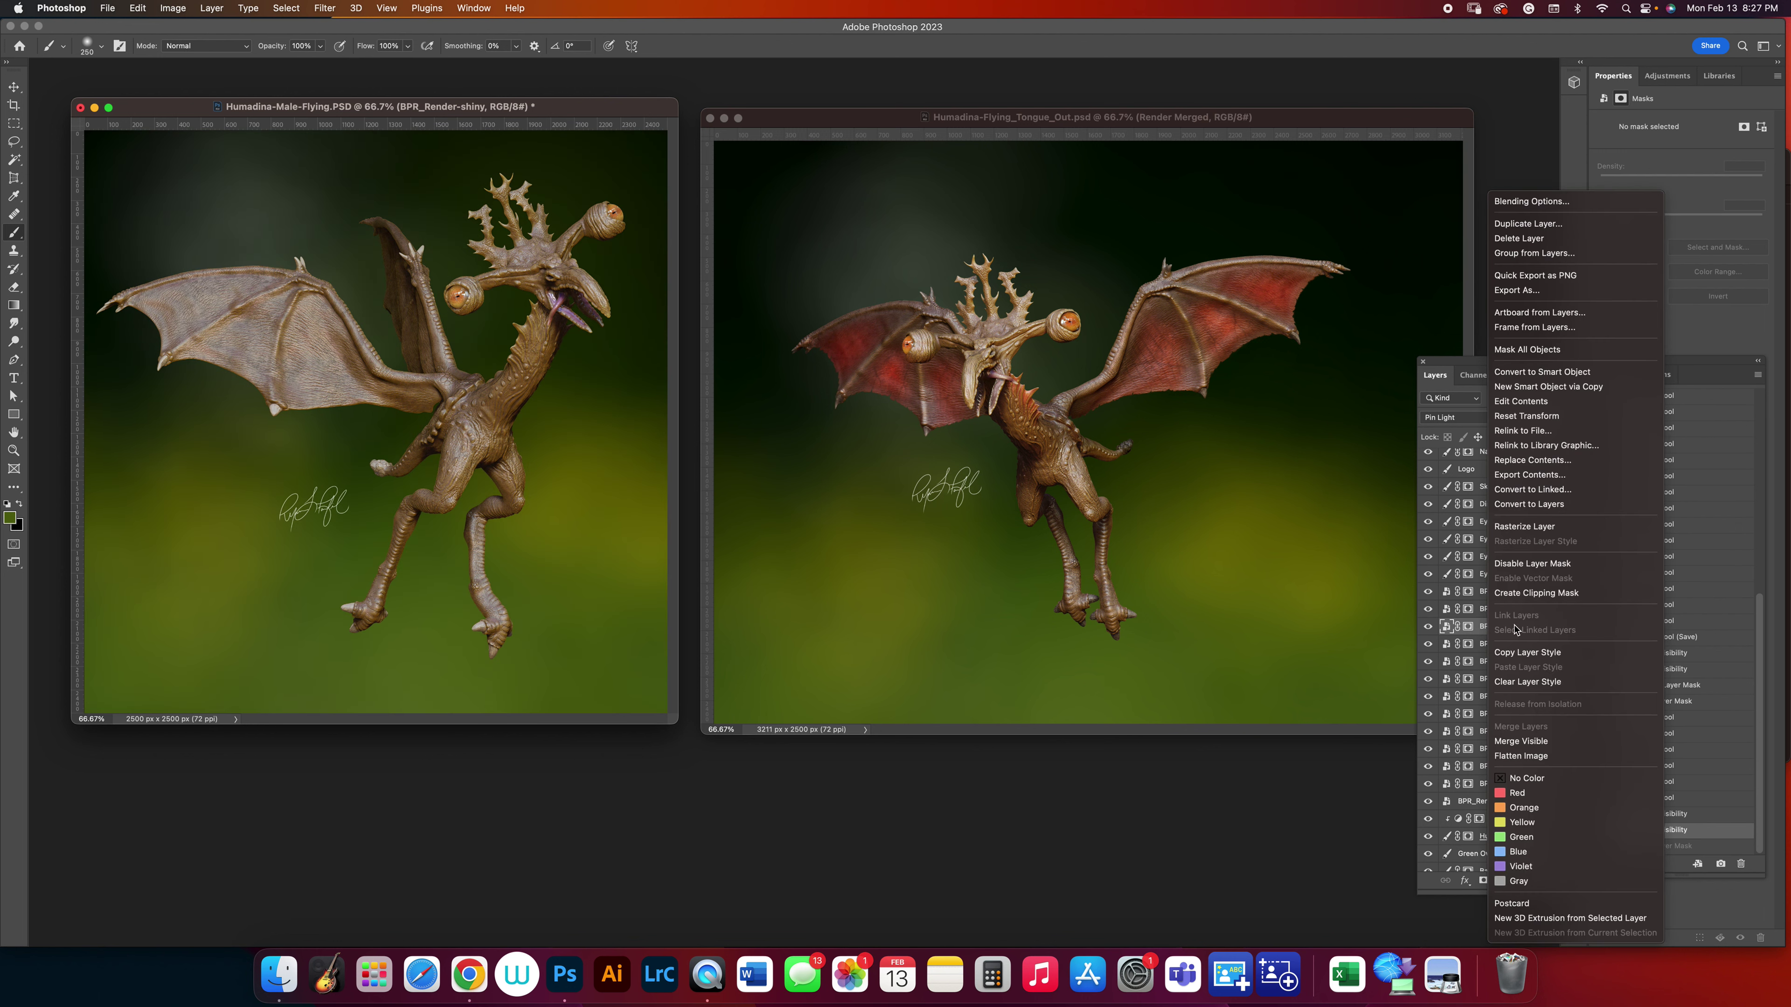
left_click(1523, 526)
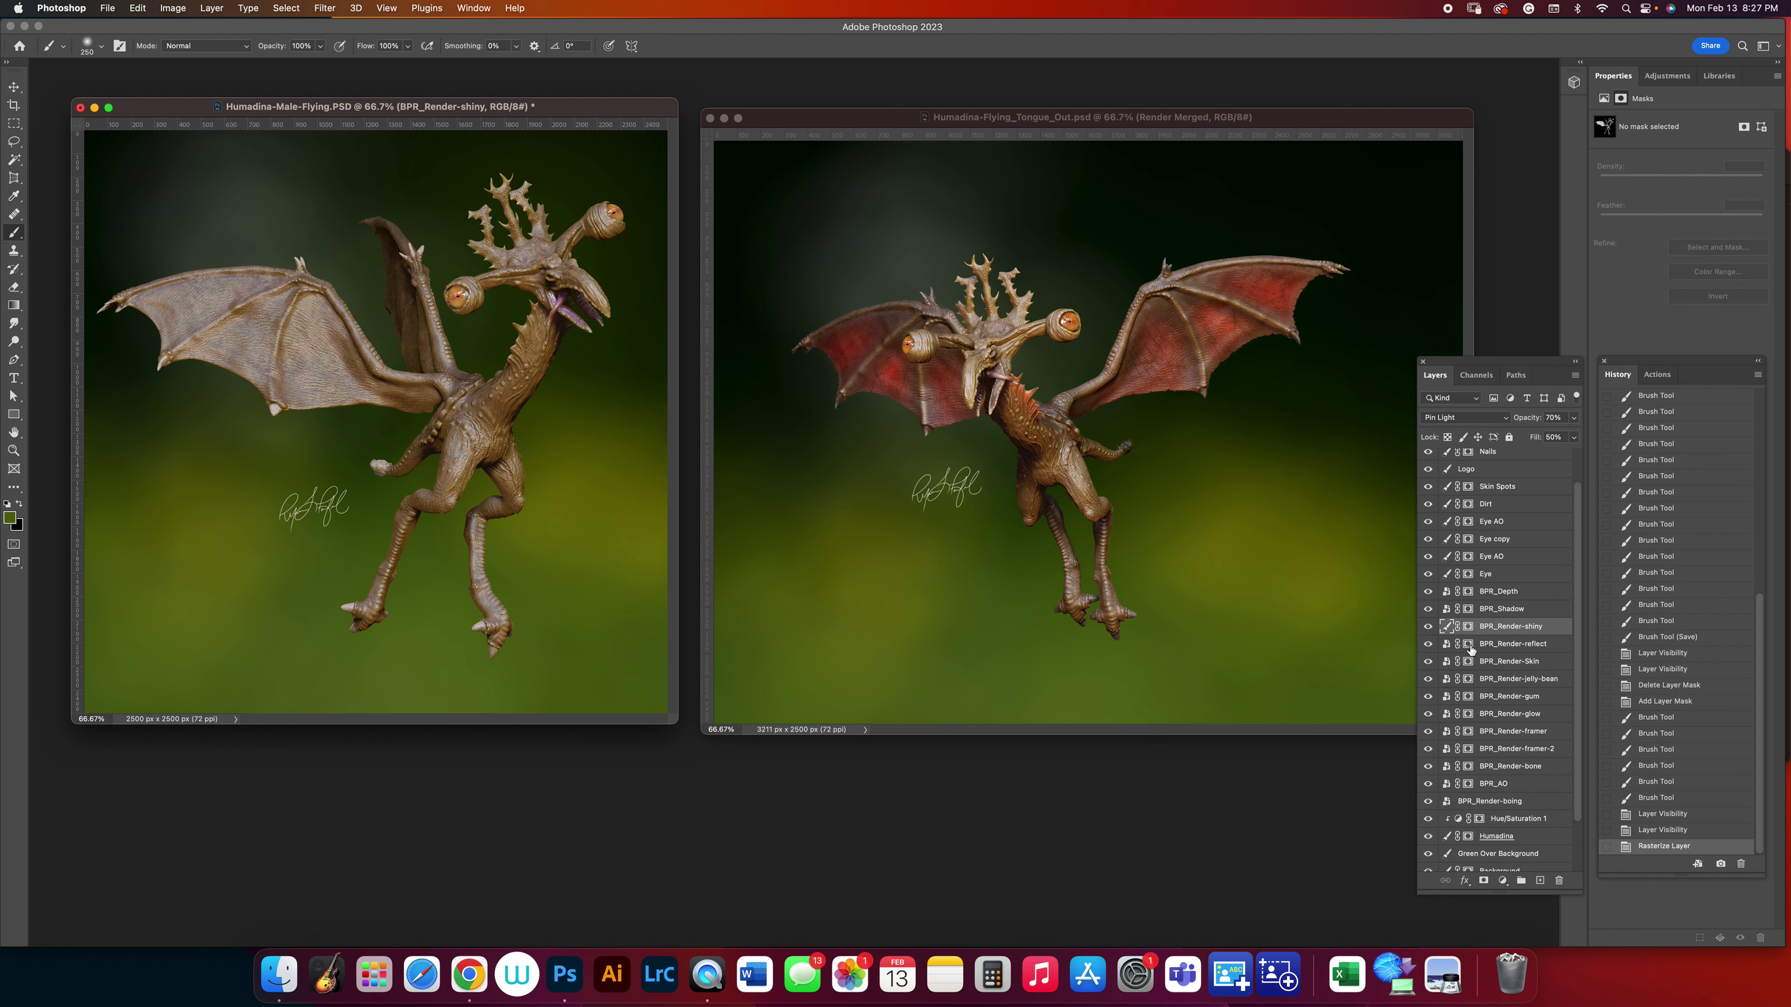
mouse_move(1469, 628)
left_mouse_down()
mouse_move(1558, 879)
mouse_move(1467, 622)
left_mouse_up()
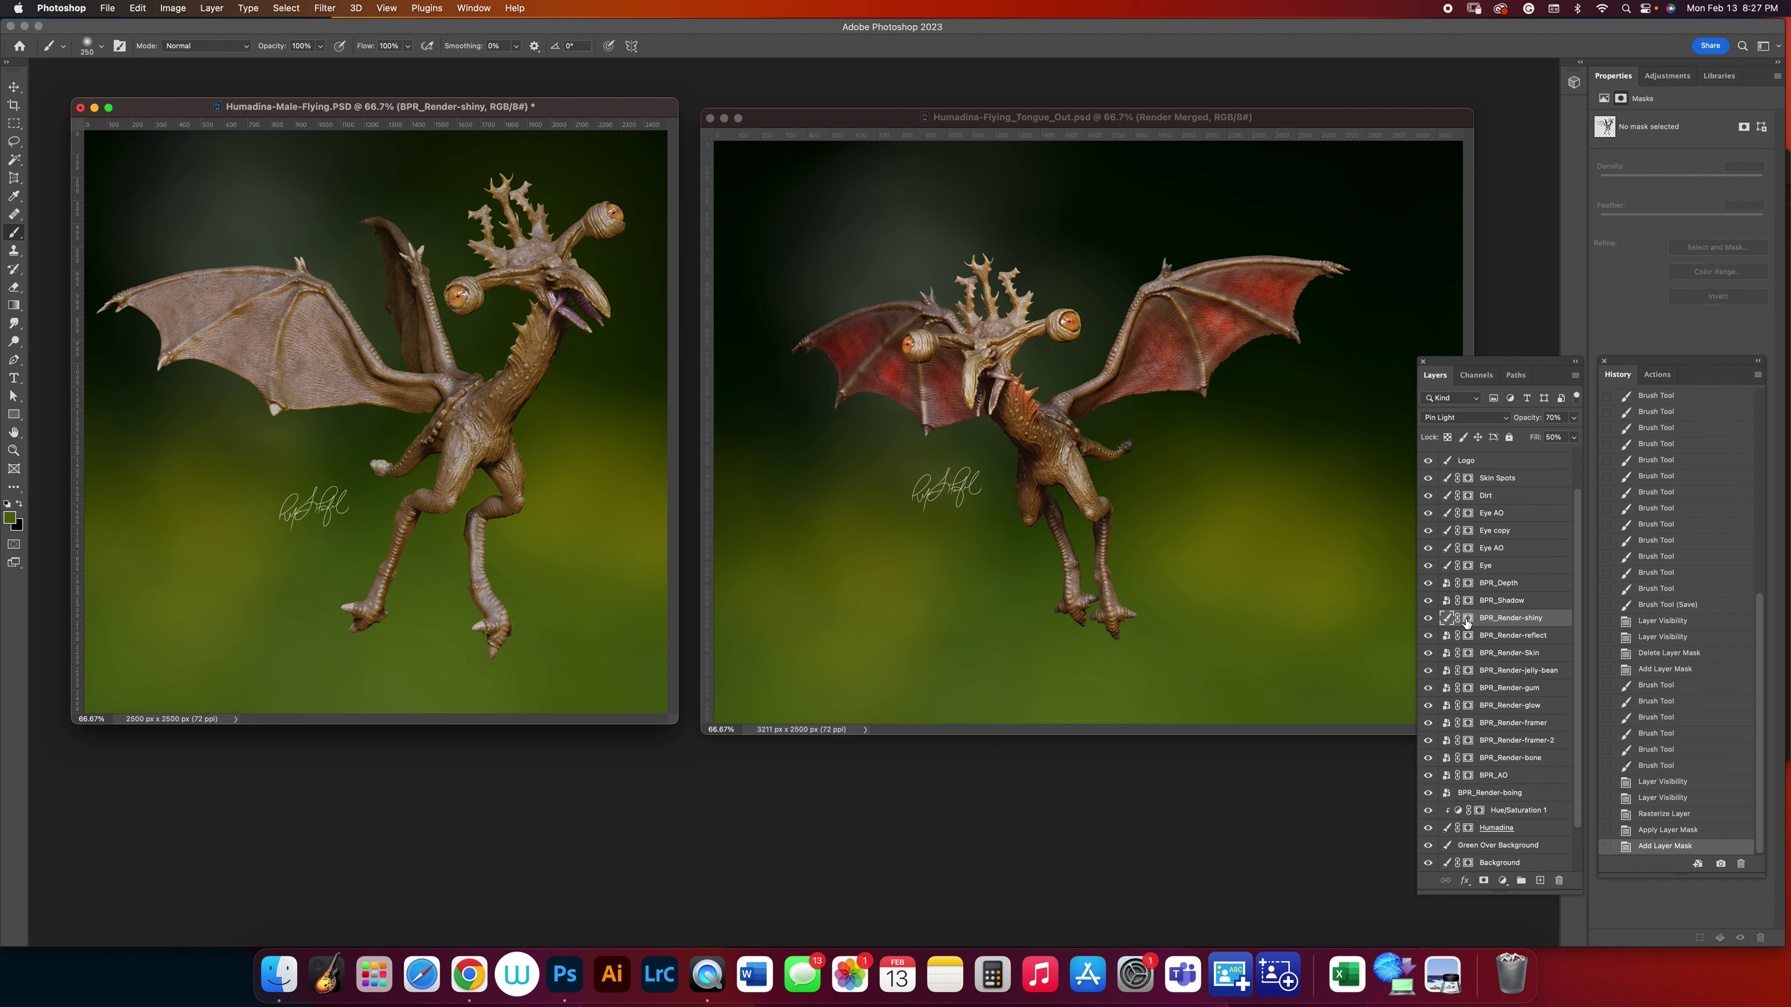
Compare the creature's look with the BPR_Render-shiny layer hidden and shown.
left_click(1428, 619)
left_click(1428, 619)
left_click(1427, 619)
left_click(1428, 619)
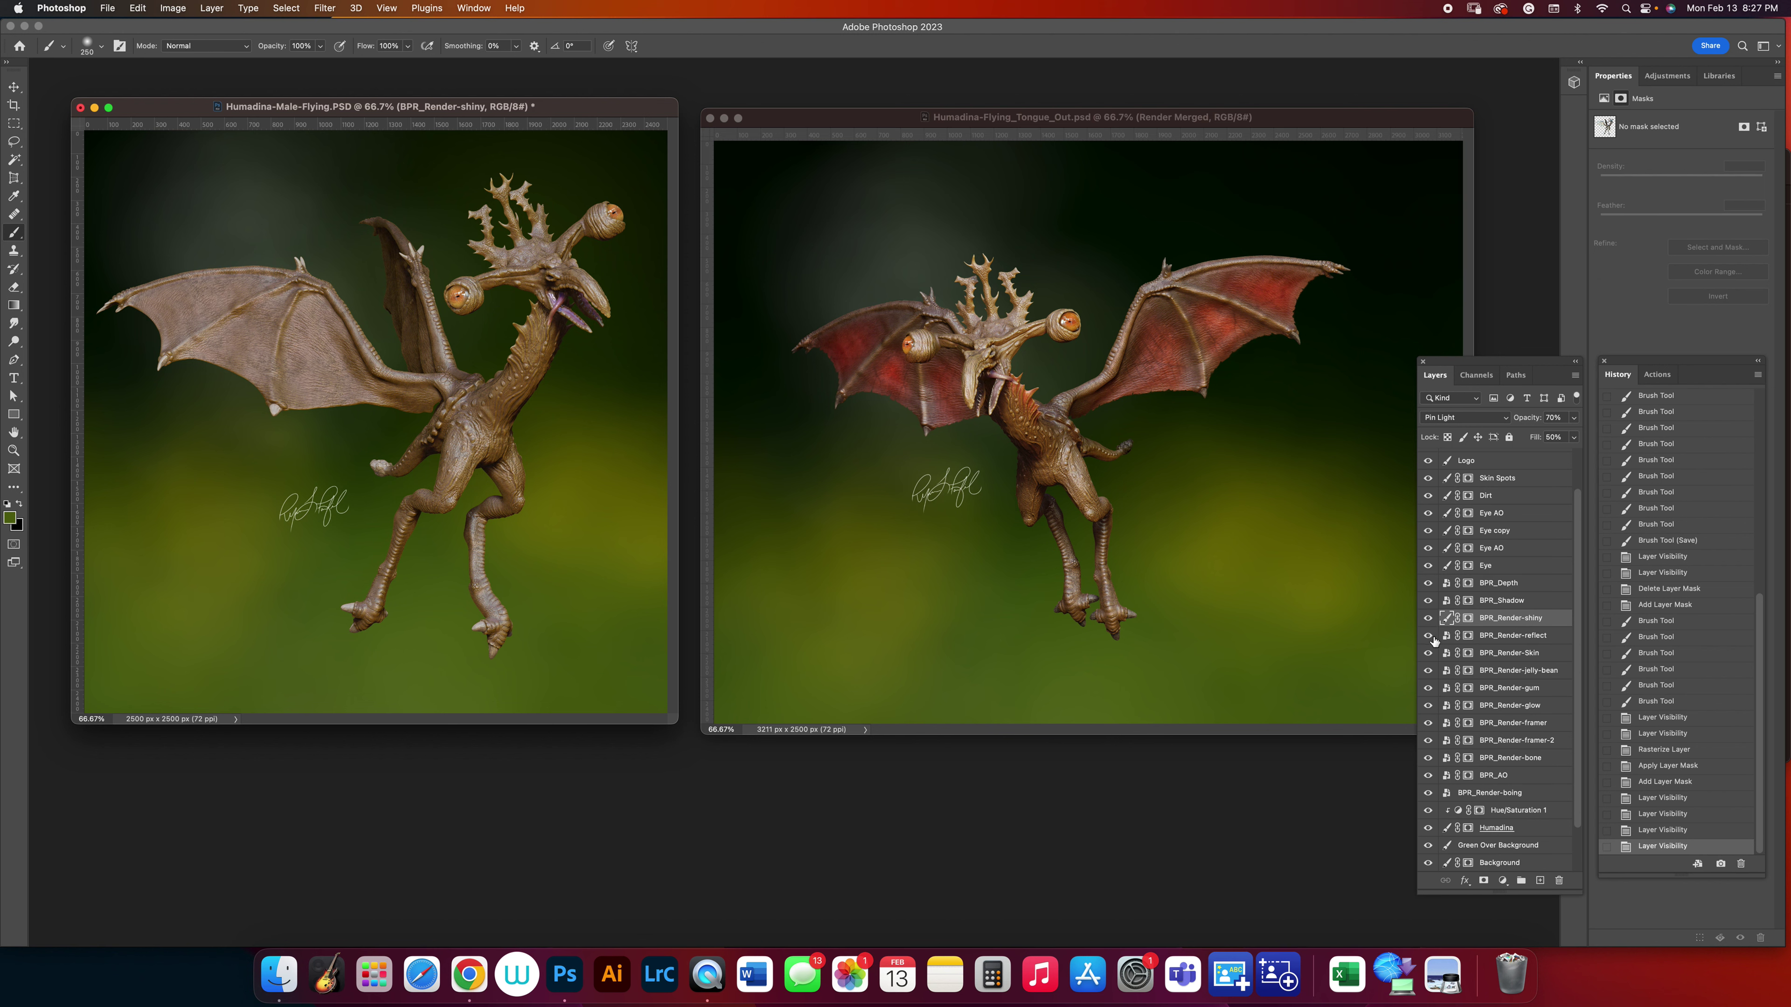
left_click(1428, 619)
left_click(1428, 619)
left_click(1428, 619)
left_click(1428, 618)
left_click(1428, 619)
left_click(1428, 619)
left_click(1428, 619)
left_click(1427, 618)
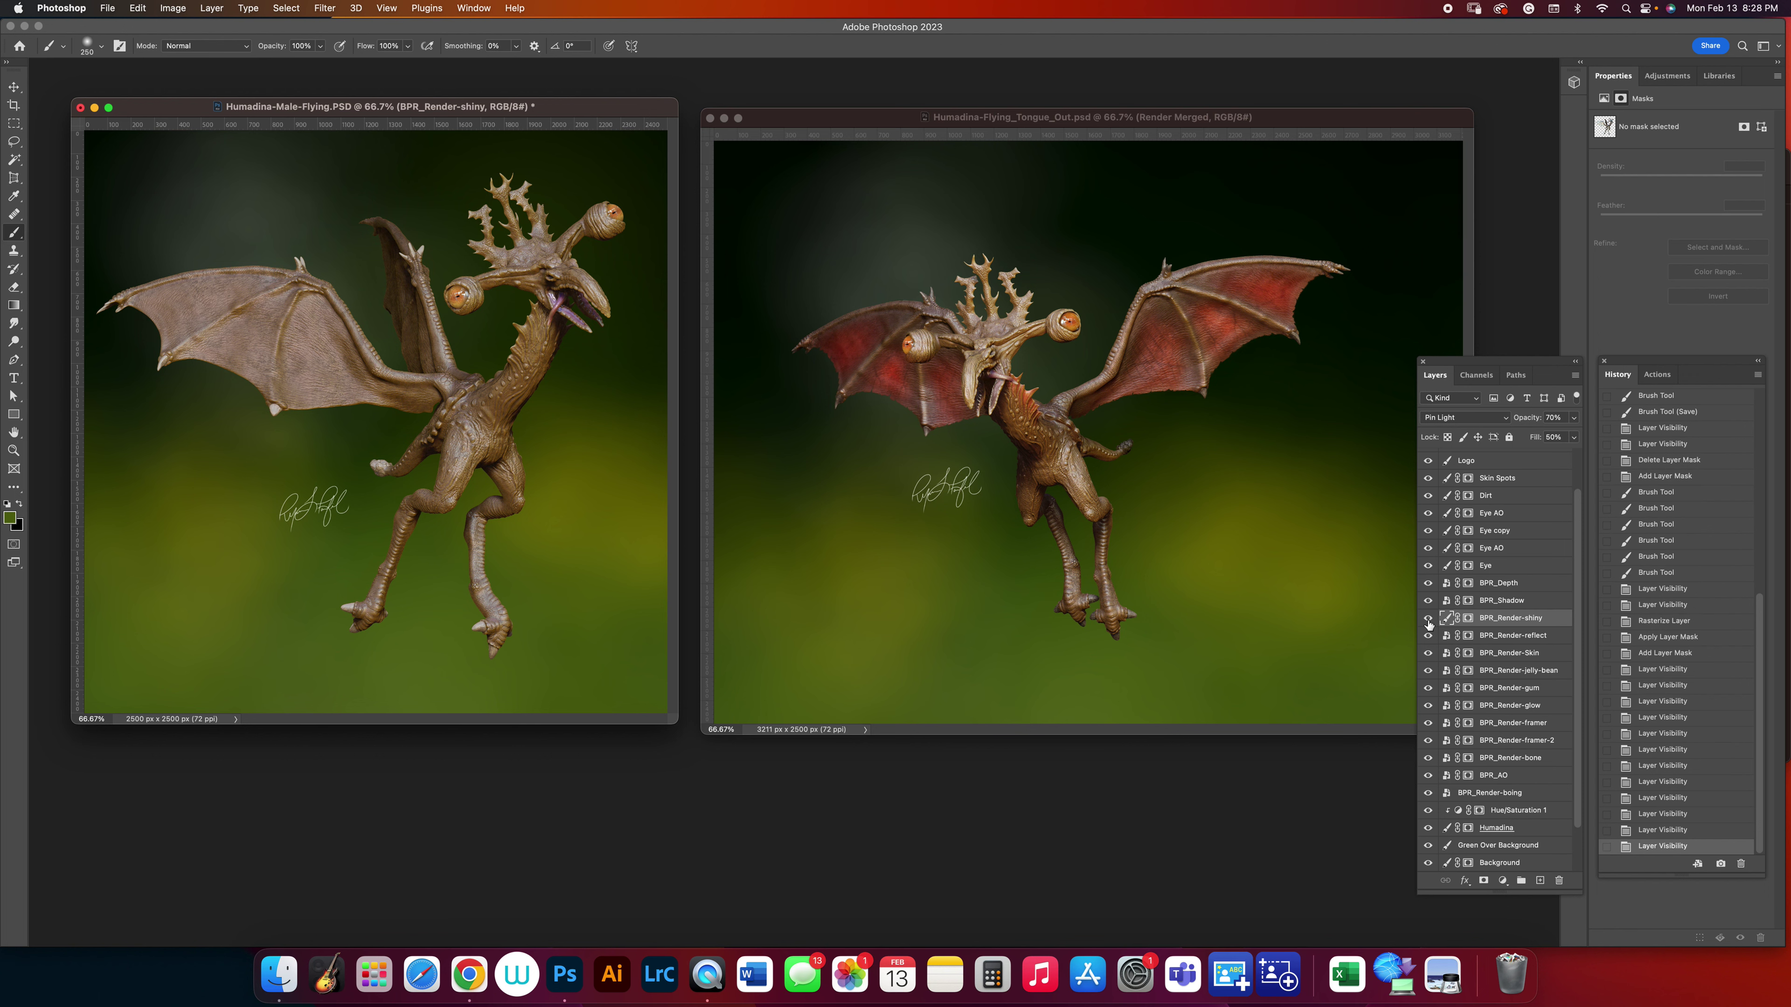
Check the BPR_SSS-2 layer near the end of the layer stack and delete it.
scroll(1523, 771, "down", 3)
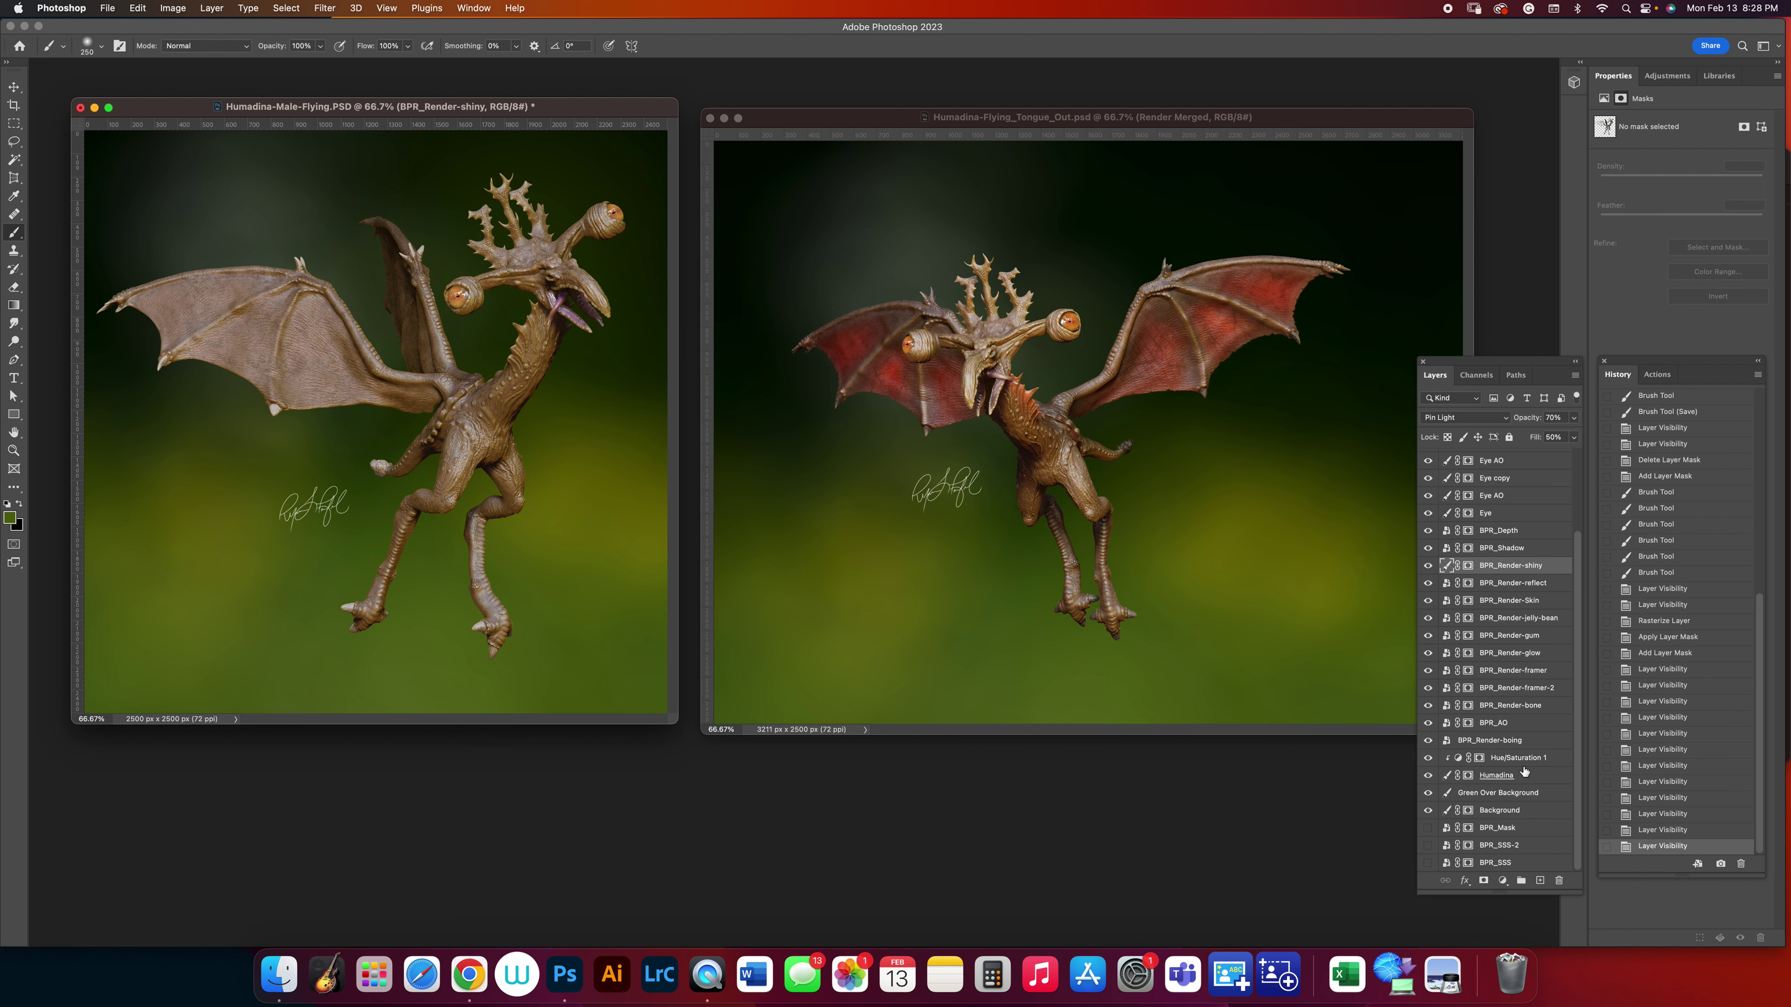
scroll(1528, 607, "up", 3)
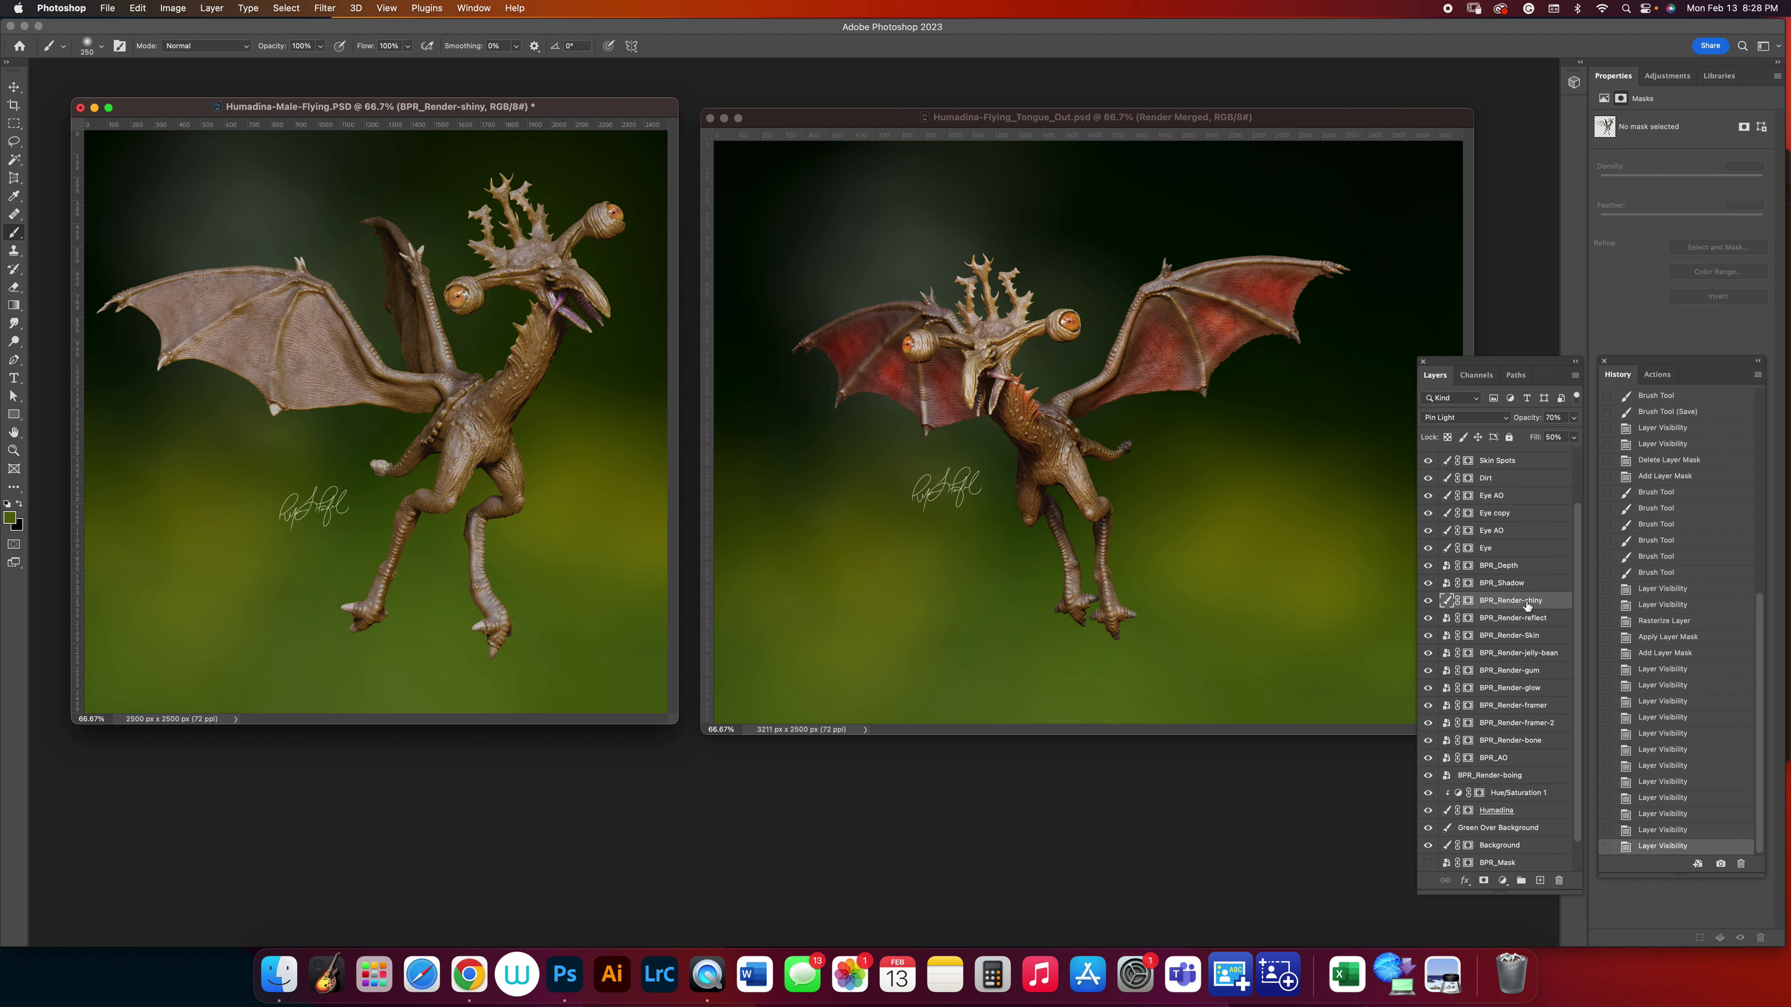
scroll(1539, 669, "down", 3)
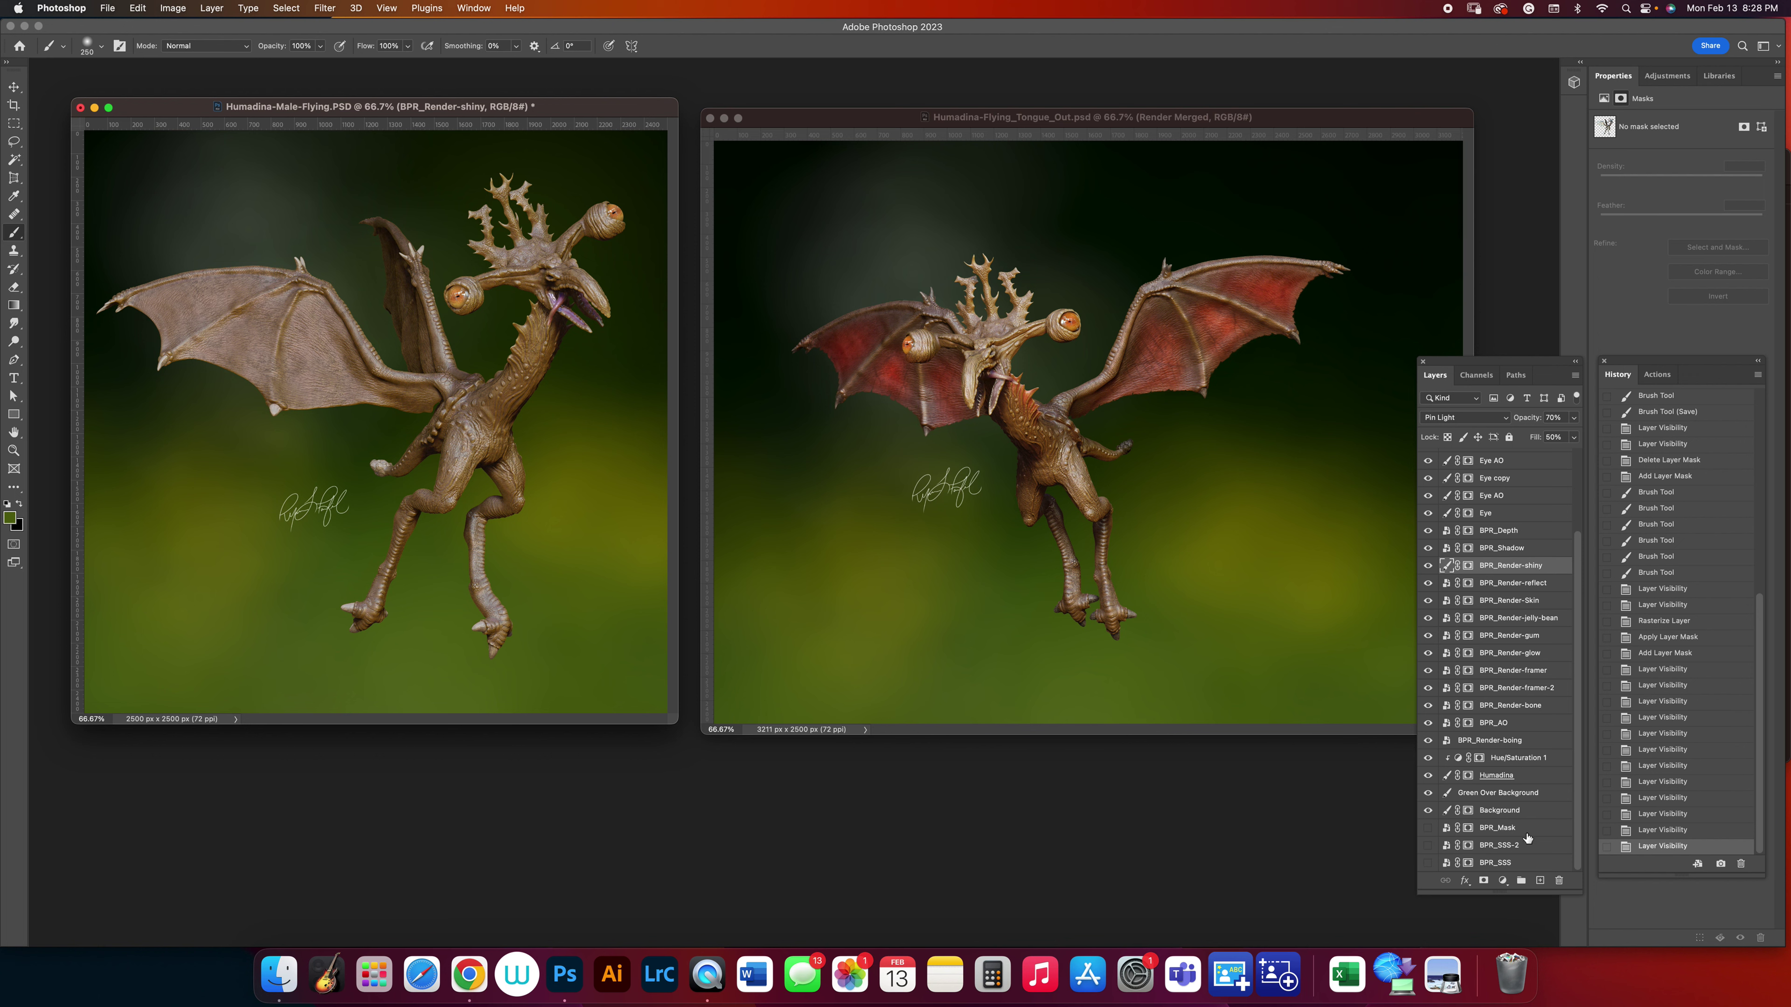
left_click(1494, 852)
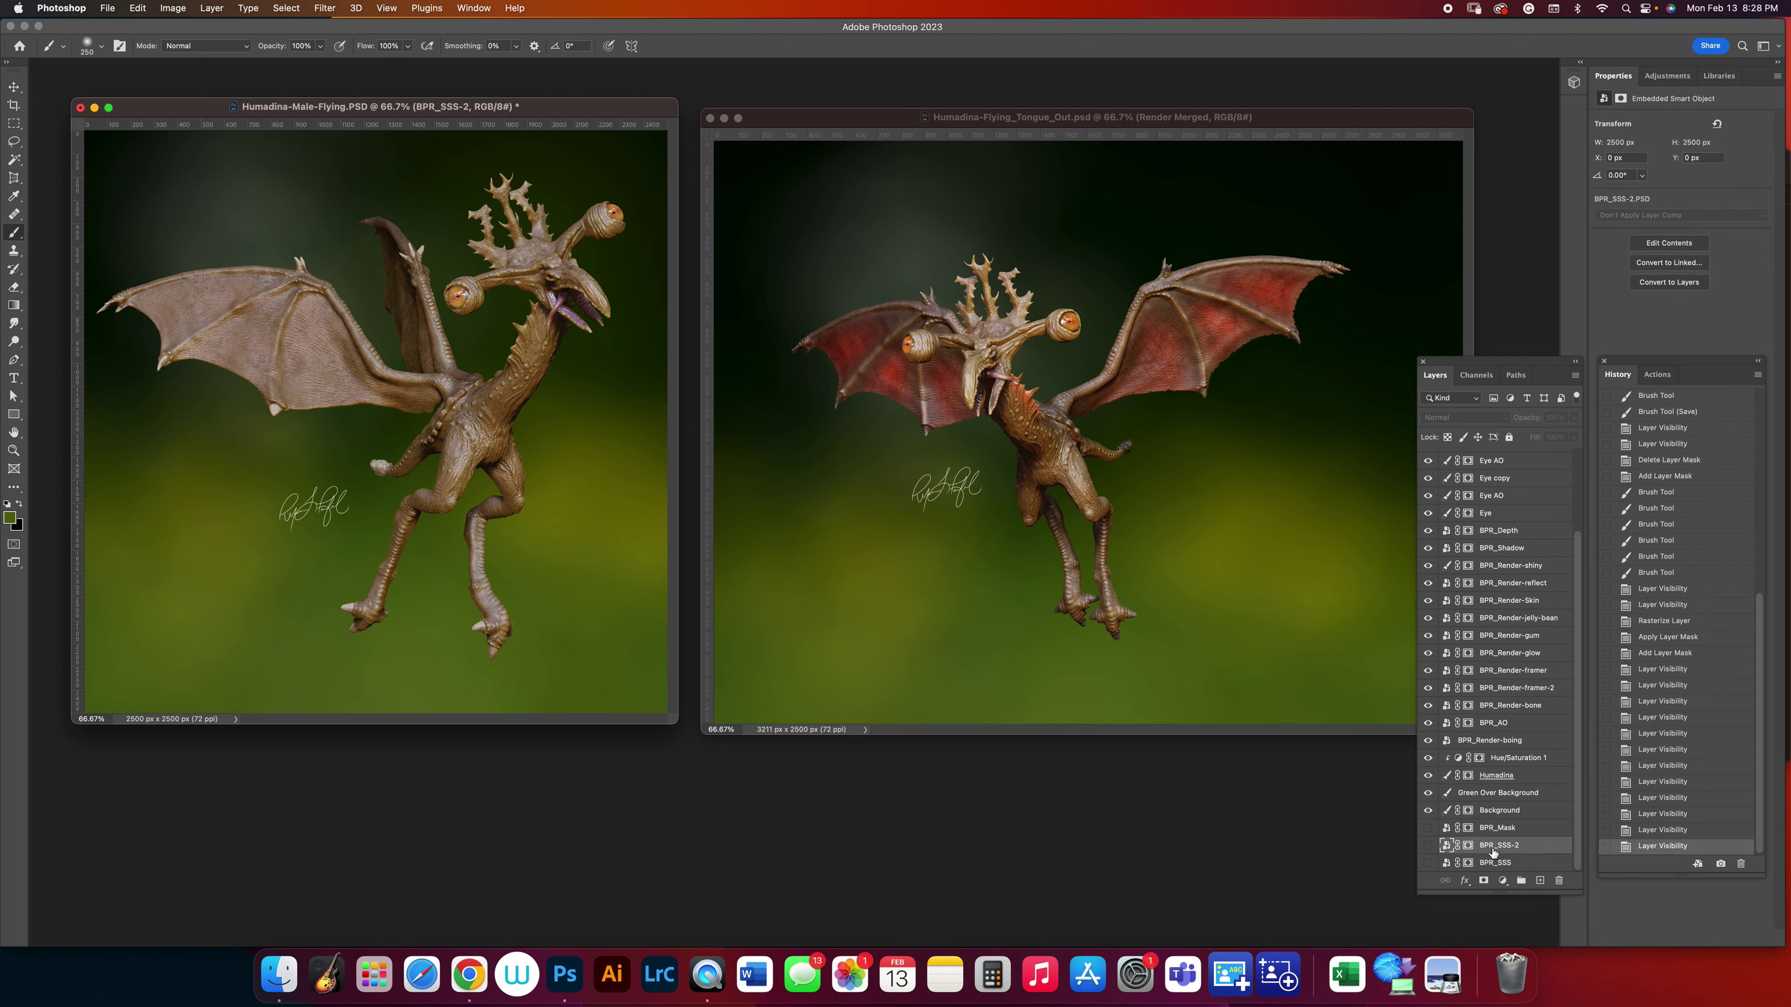
left_click(1429, 846)
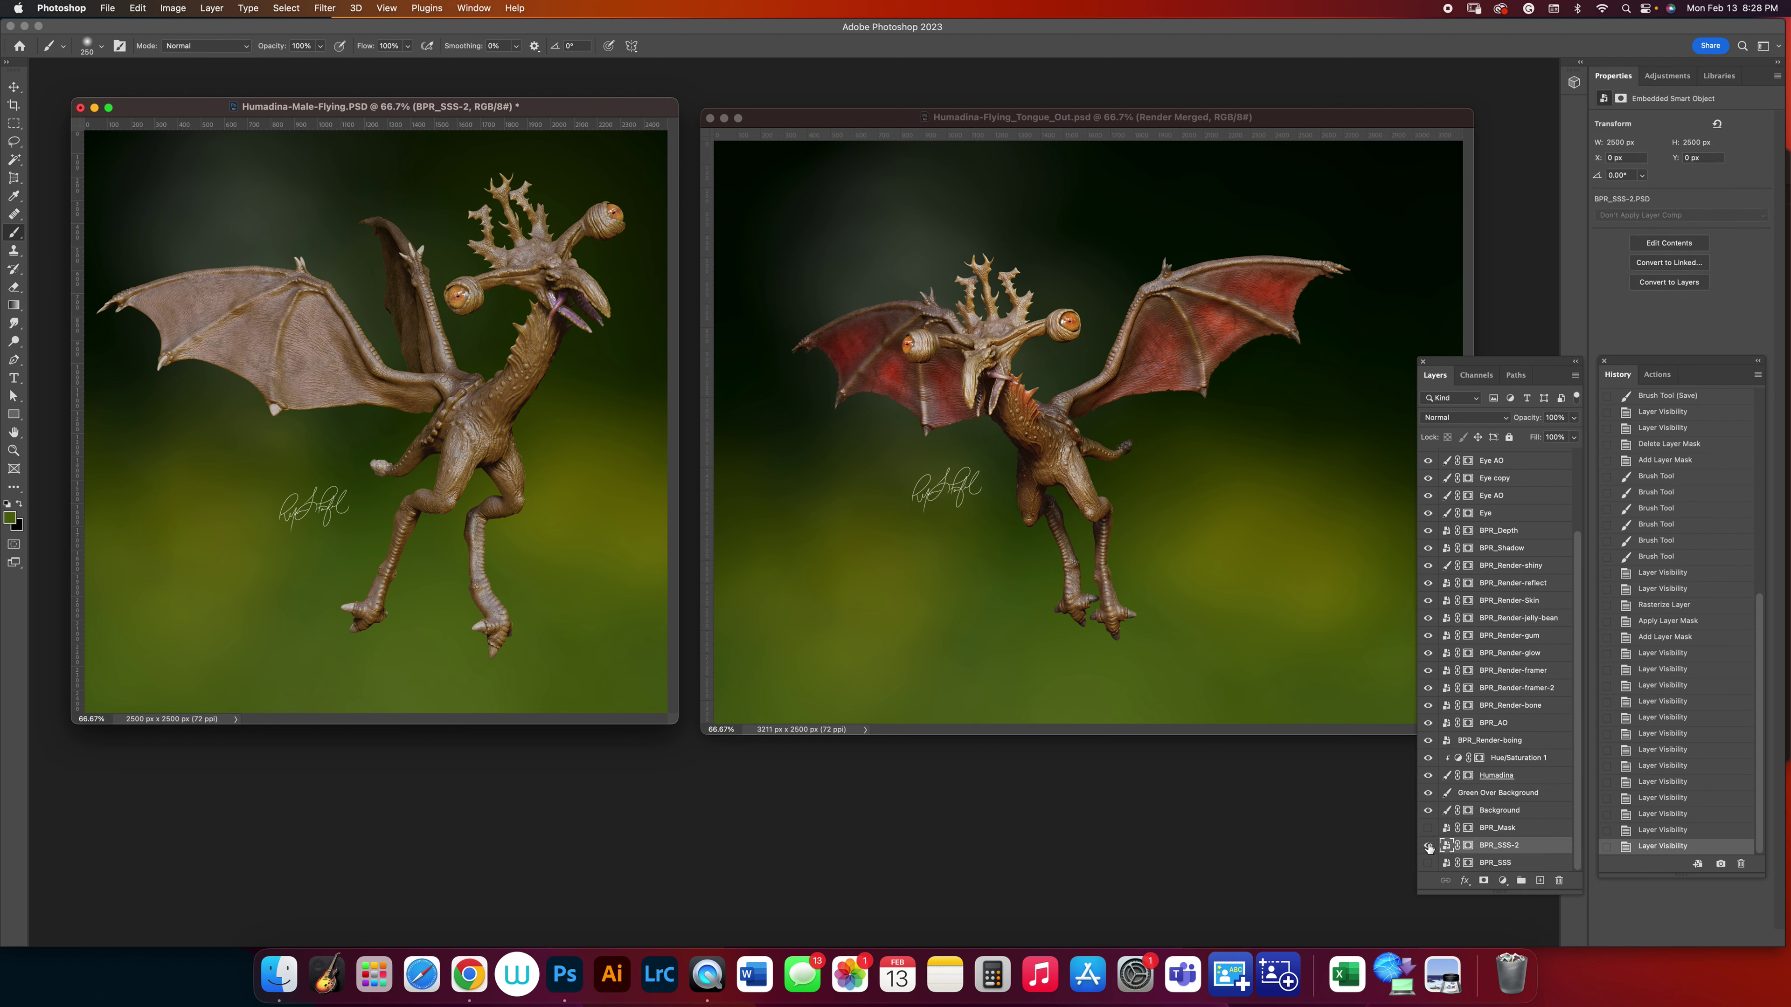
left_click(1429, 846)
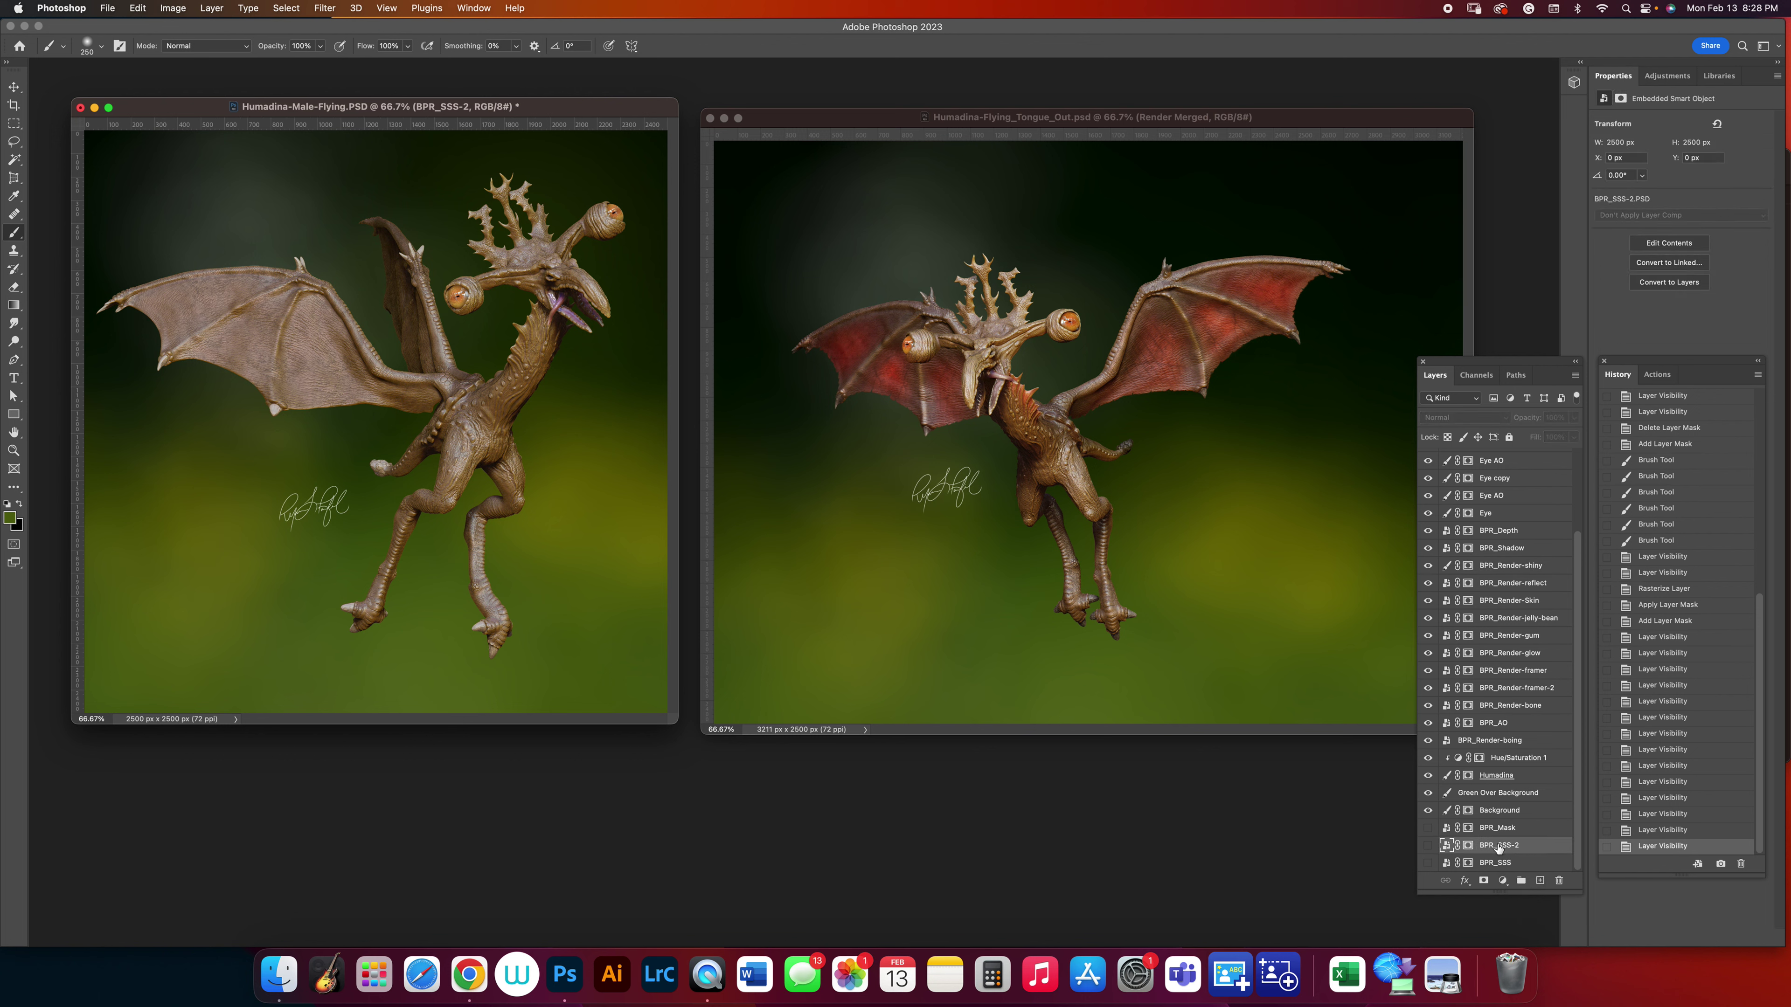
key("BackSpace")
Make the BPR_SSS layer visible and bring it to the front of the layer stack.
left_click(1429, 863)
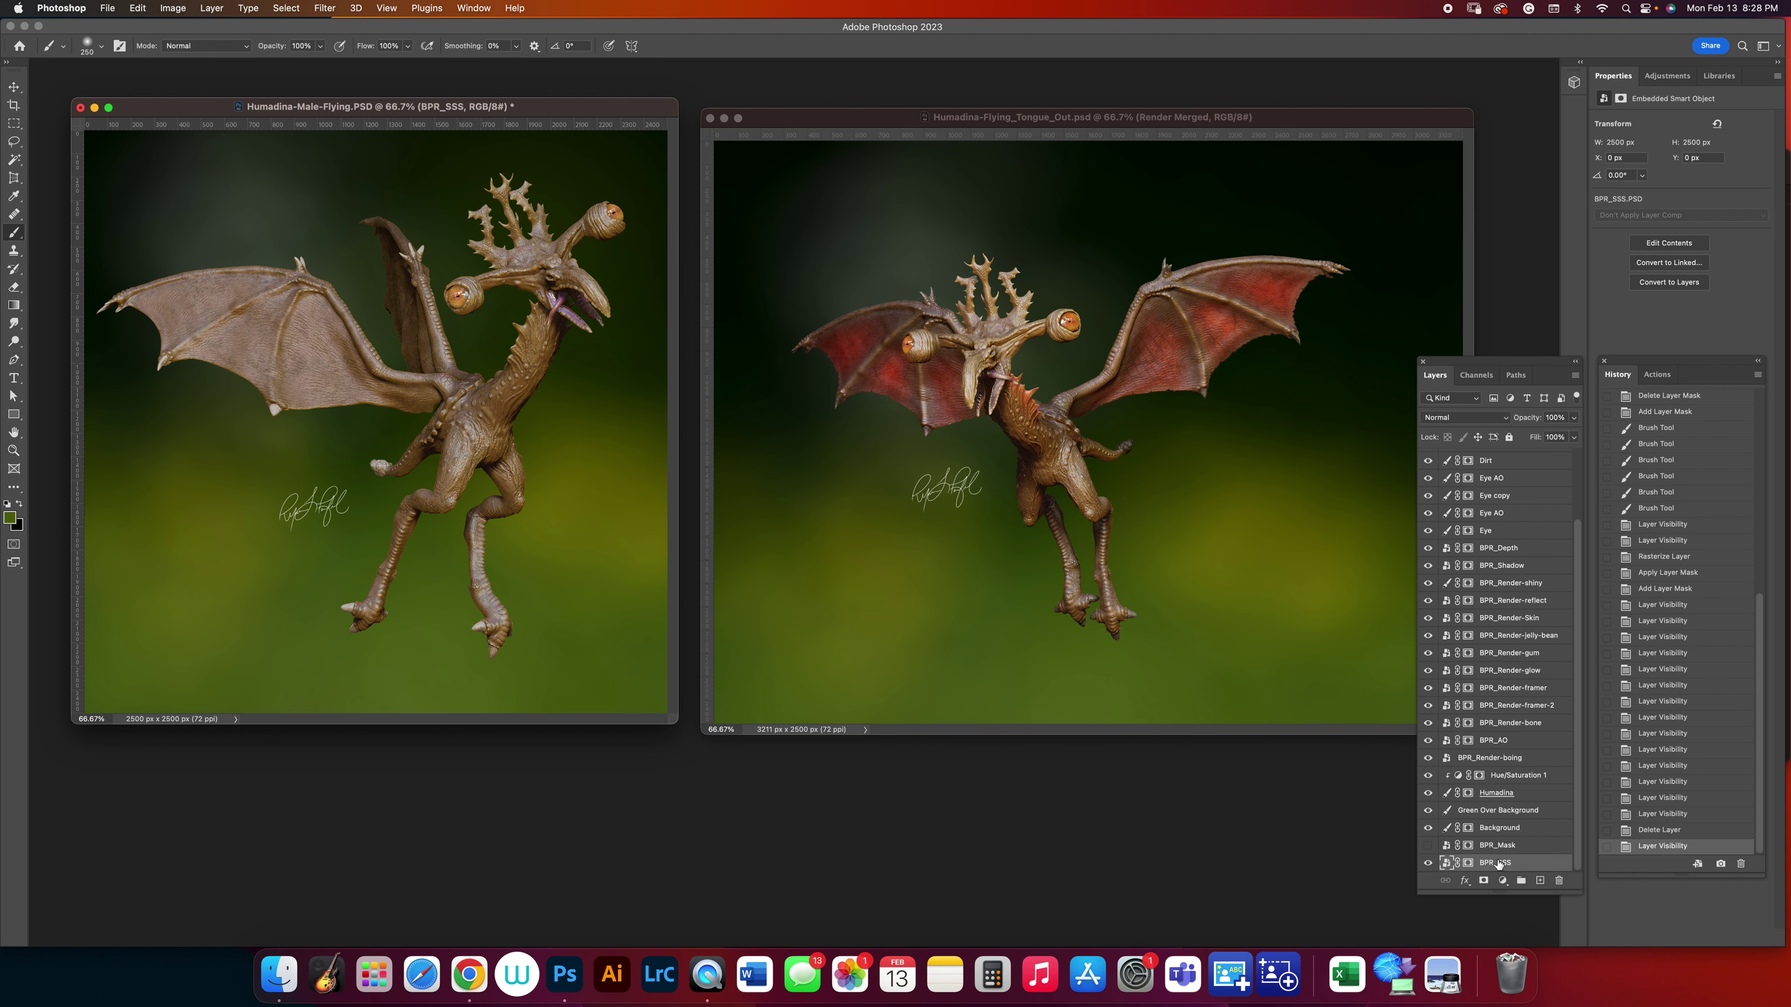
key("super+shift+bracketright")
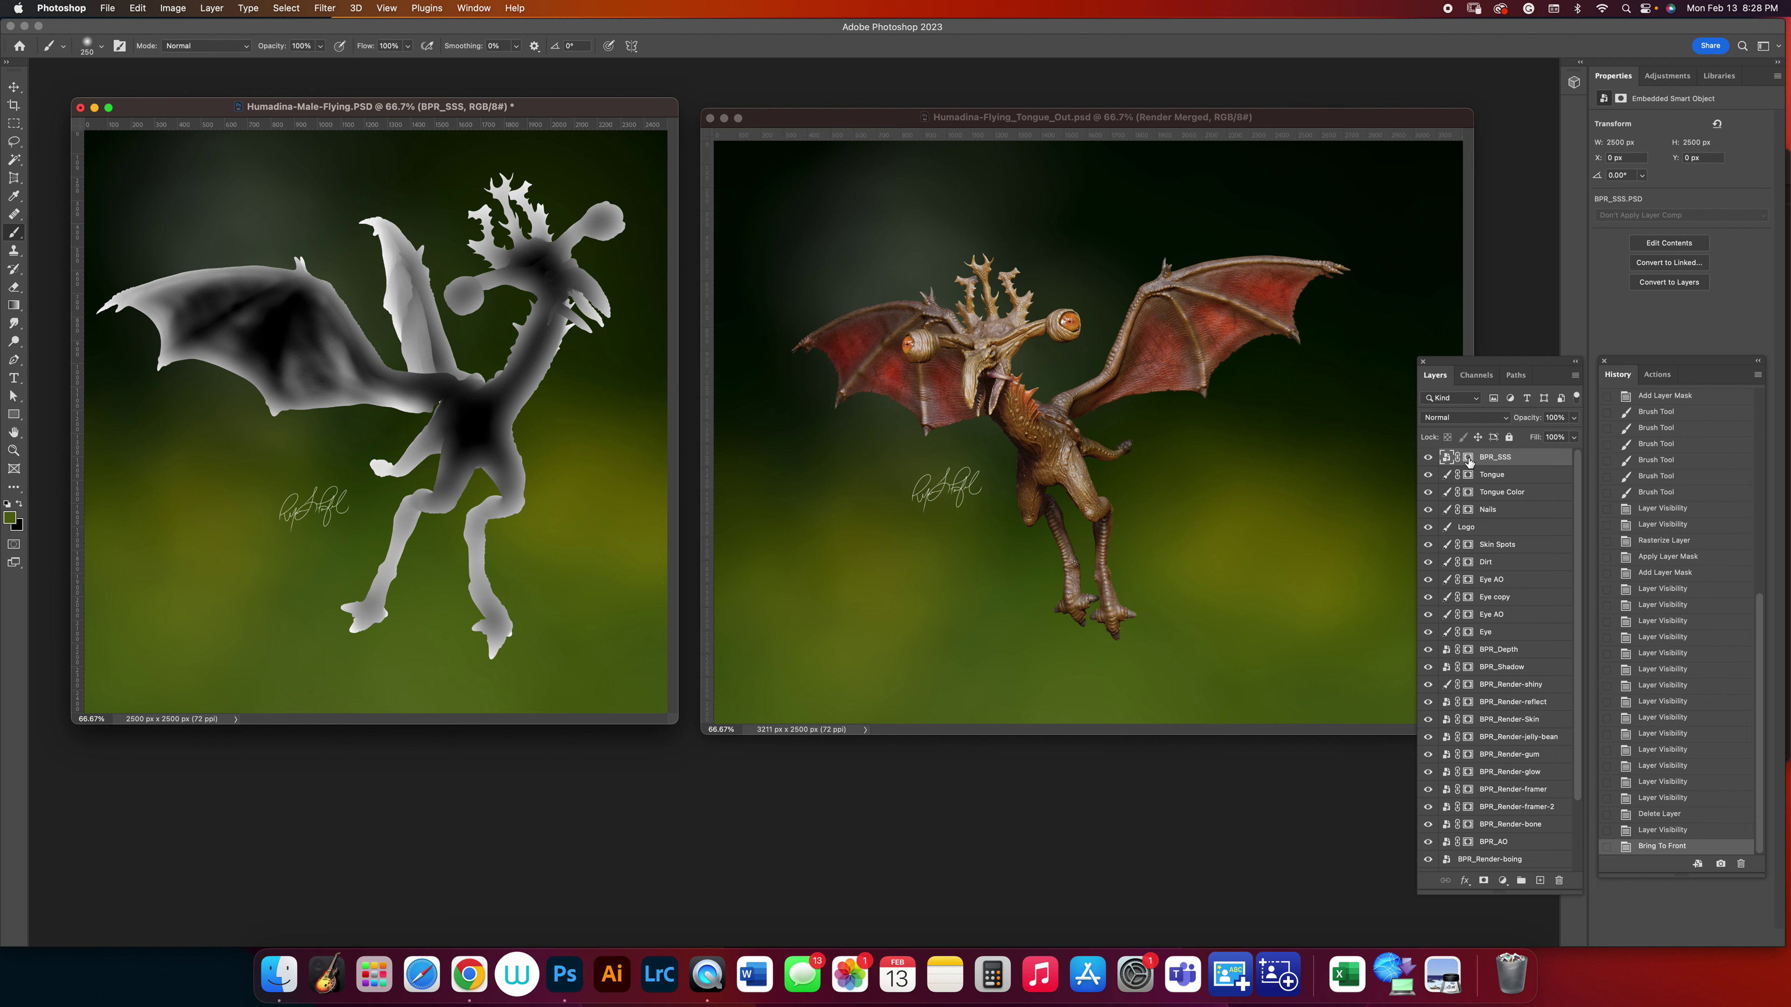
Rasterize the BPR_SSS layer, apply its existing mask and add a new blank layer mask.
right_click(1493, 462)
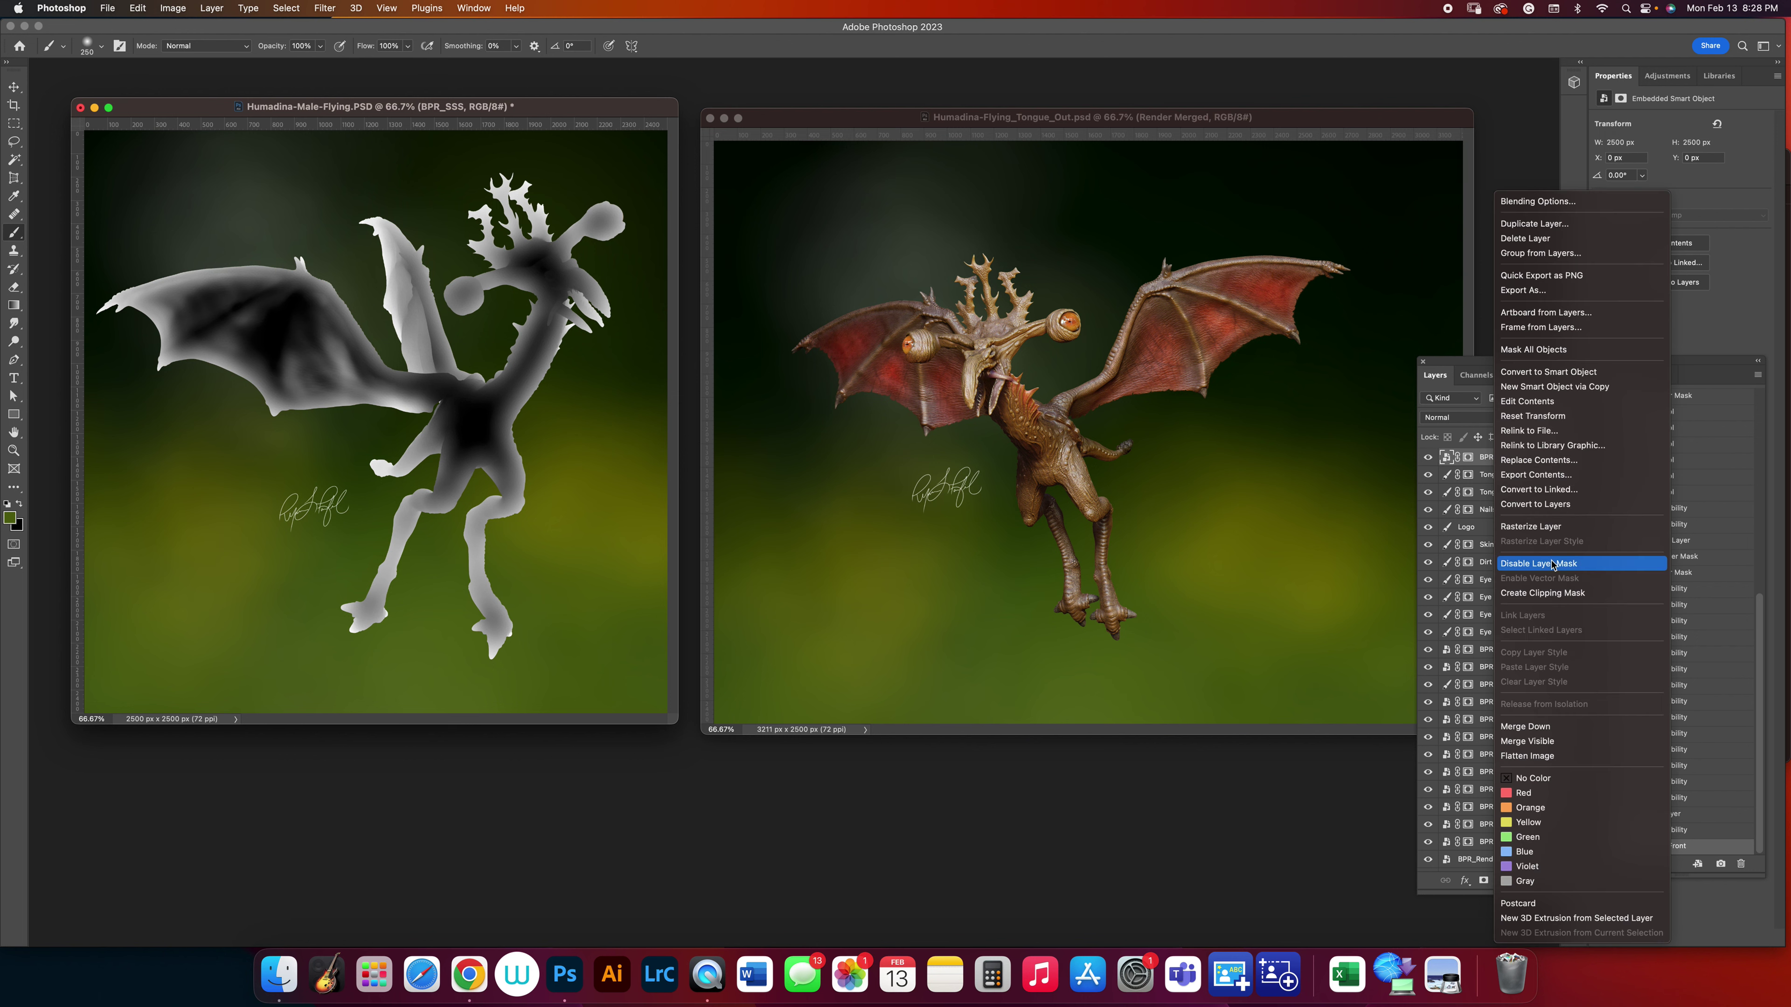
left_click(1544, 528)
left_click_drag(1467, 460, 1557, 879)
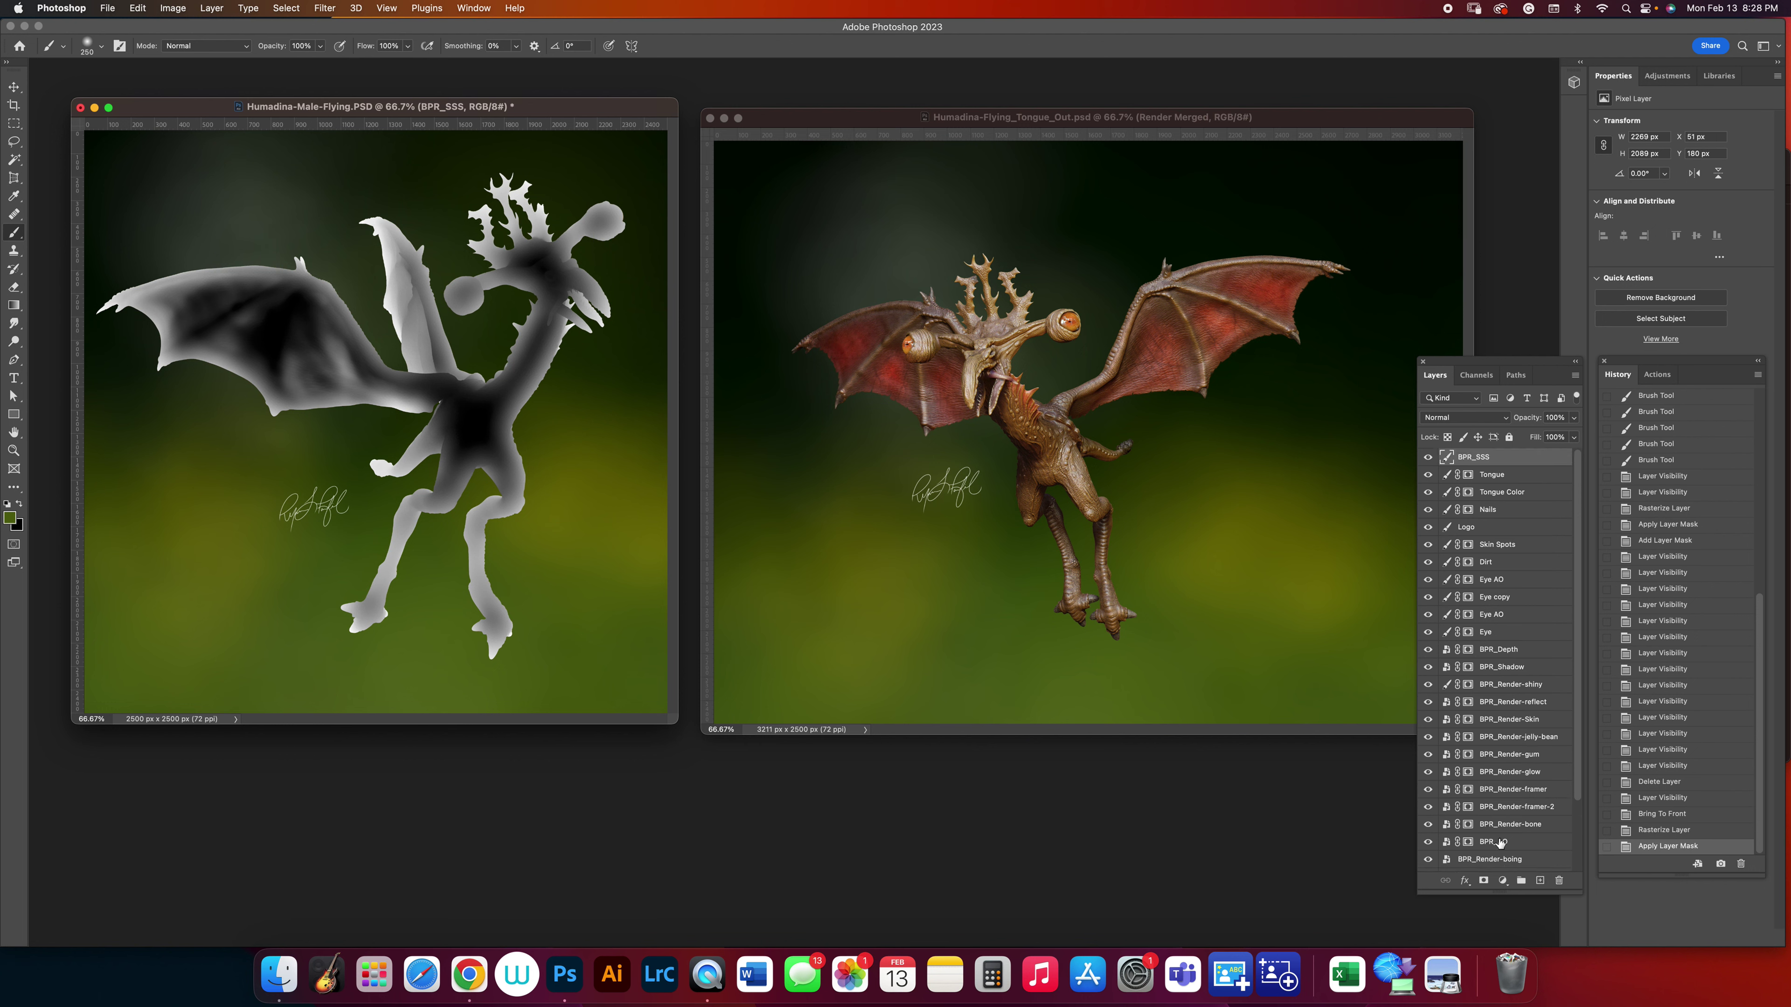
left_click(1484, 881)
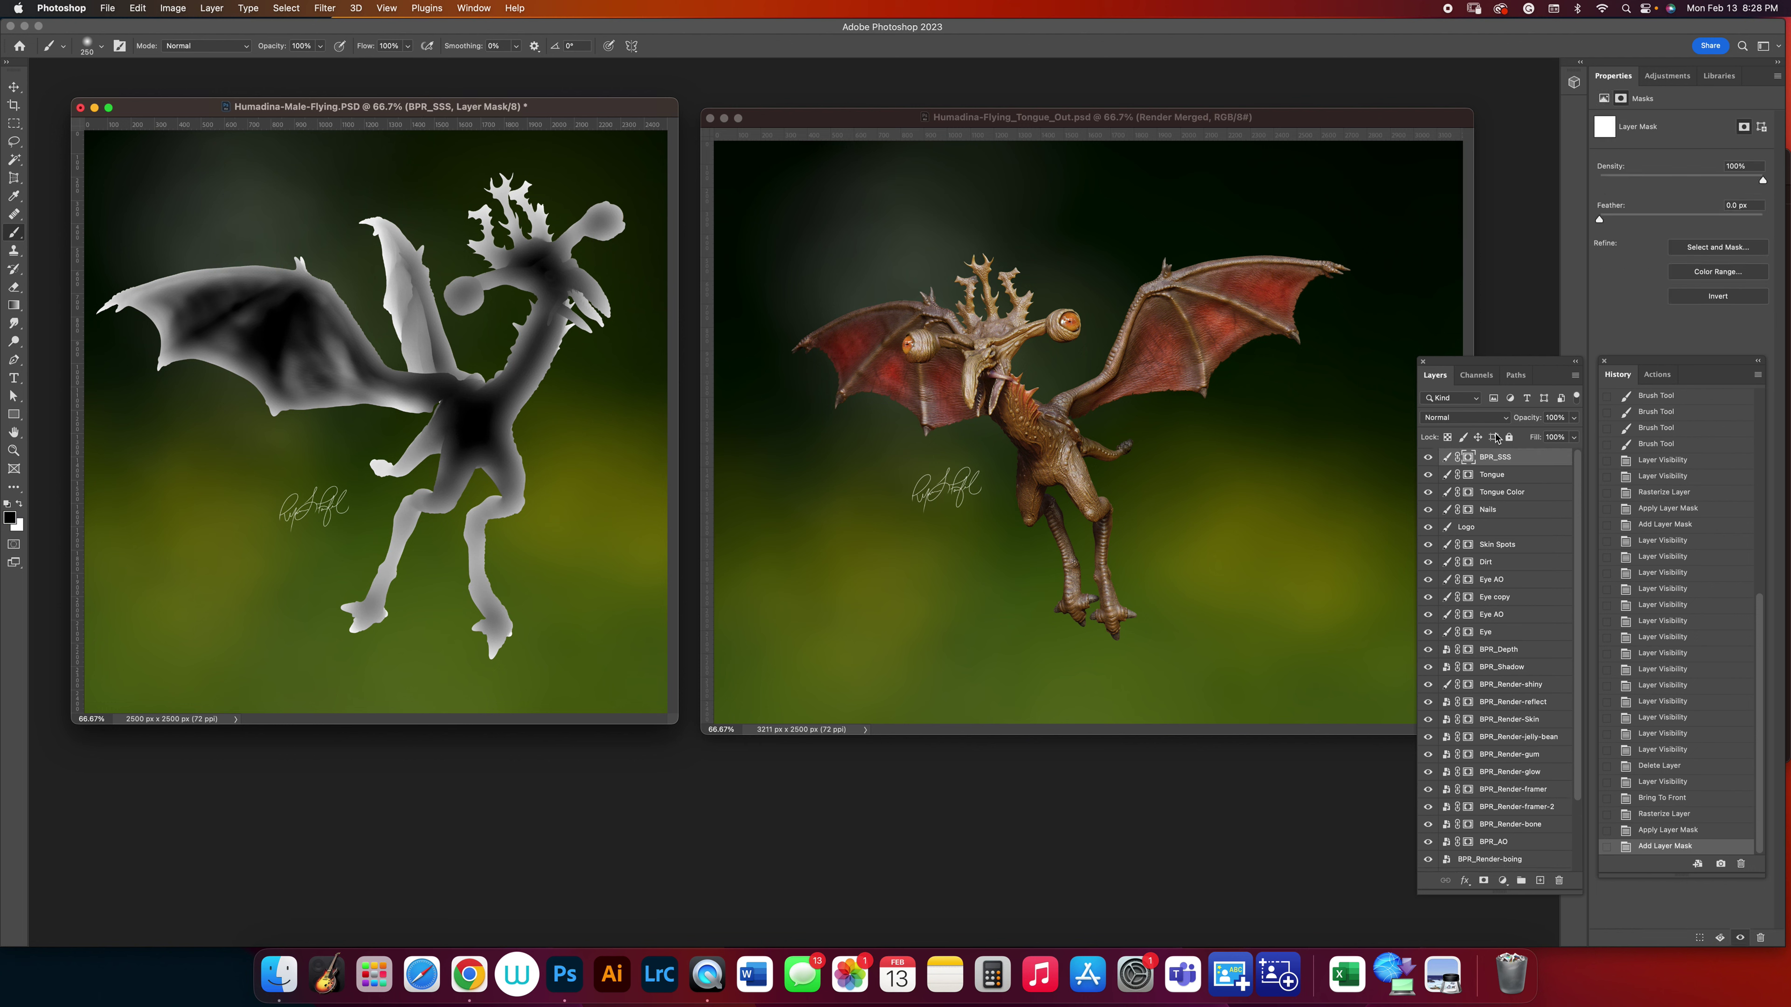
Colorize the BPR_SSS layer's pixels red with Hue/Saturation: hue 0, saturation about 77 and lightness about 20.
left_click(1446, 458)
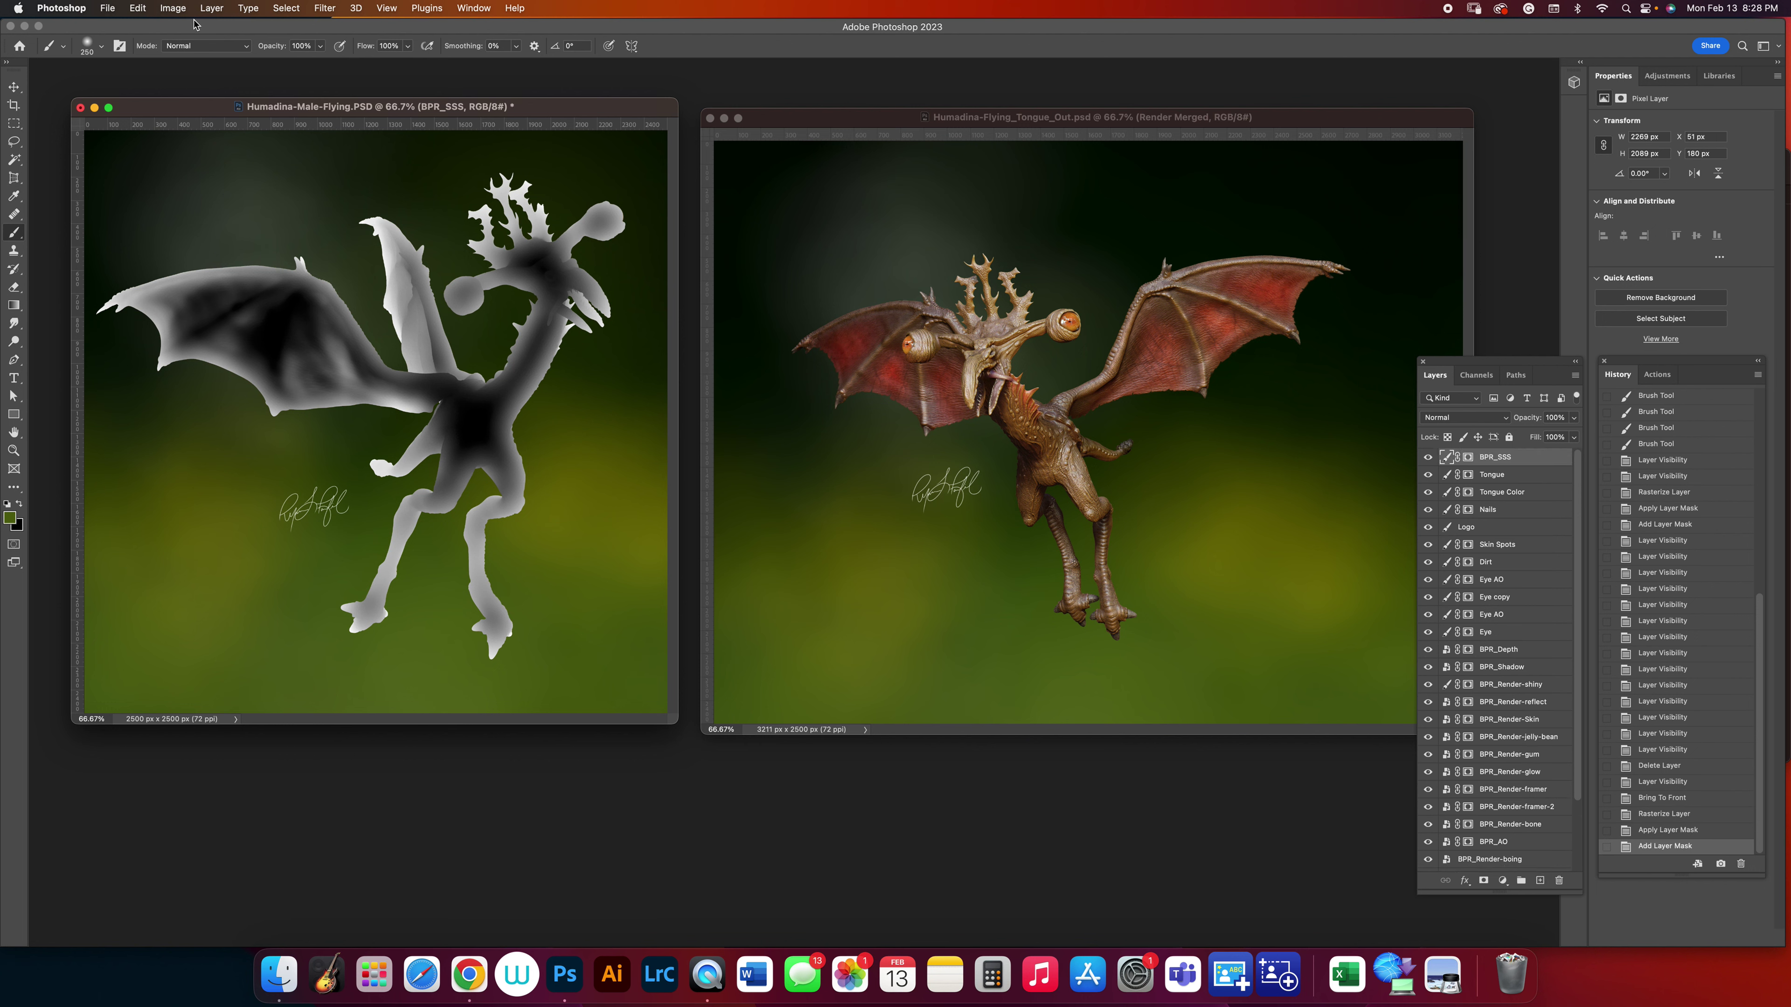
left_click(173, 8)
mouse_move(197, 47)
left_click(380, 117)
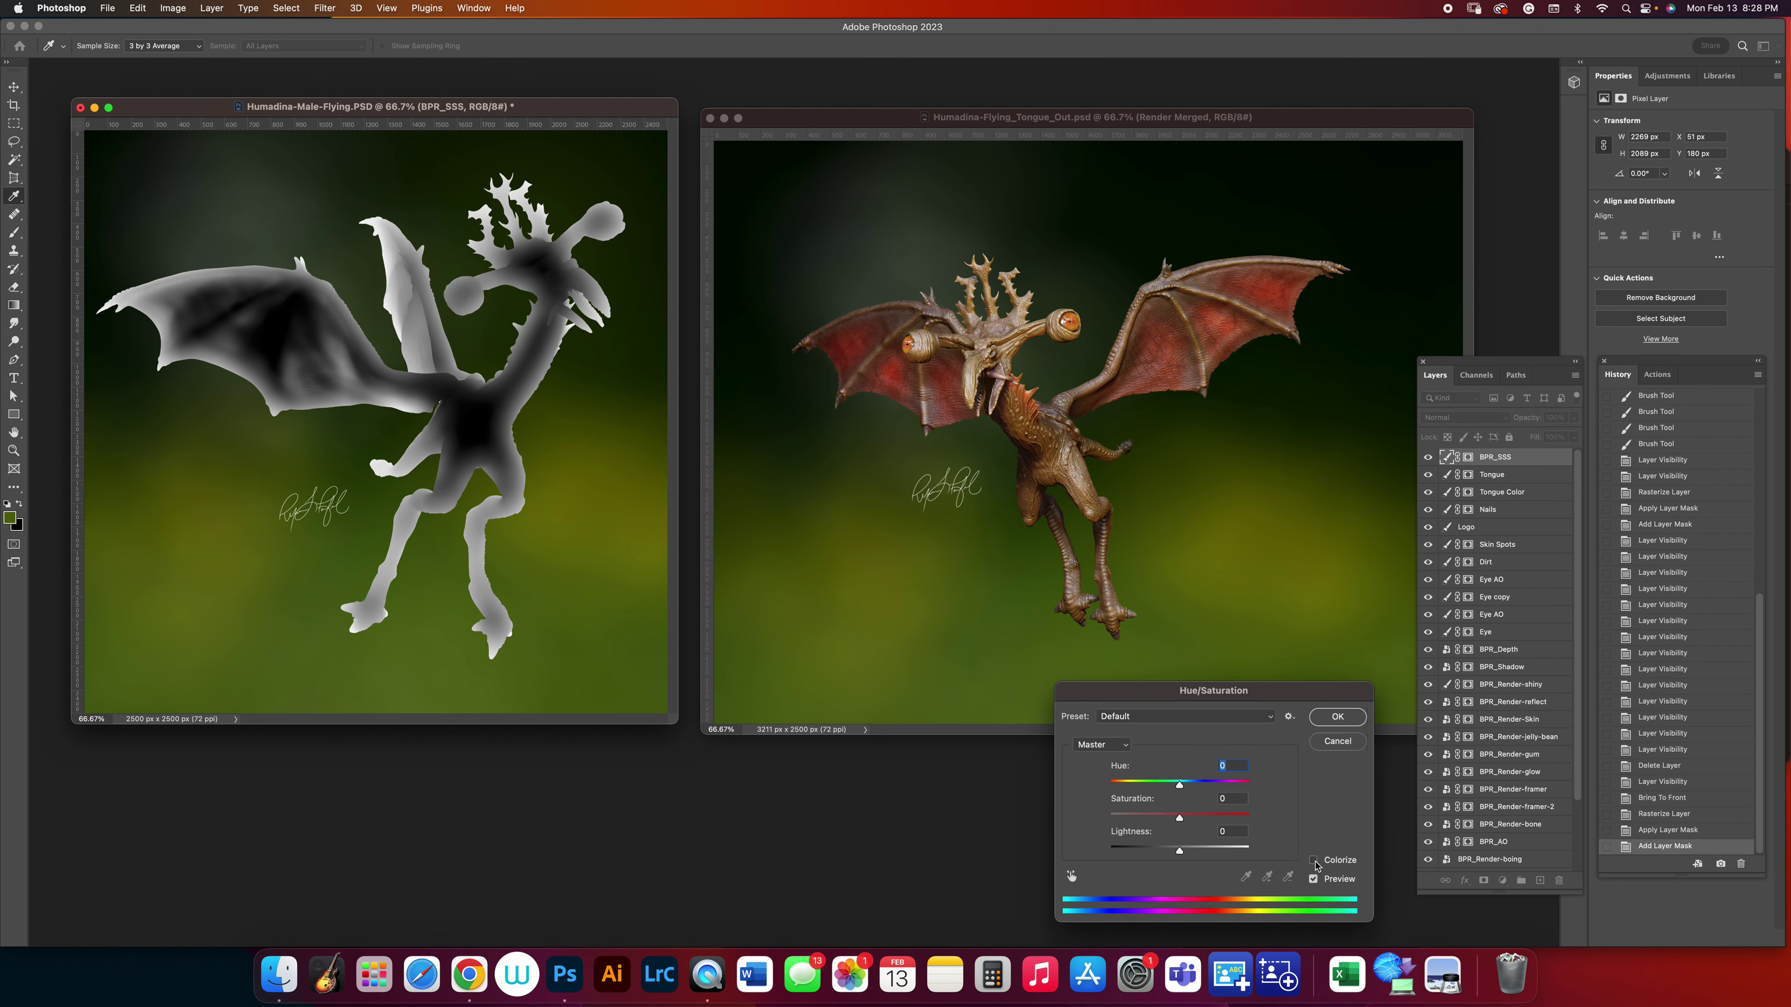
left_click(1312, 861)
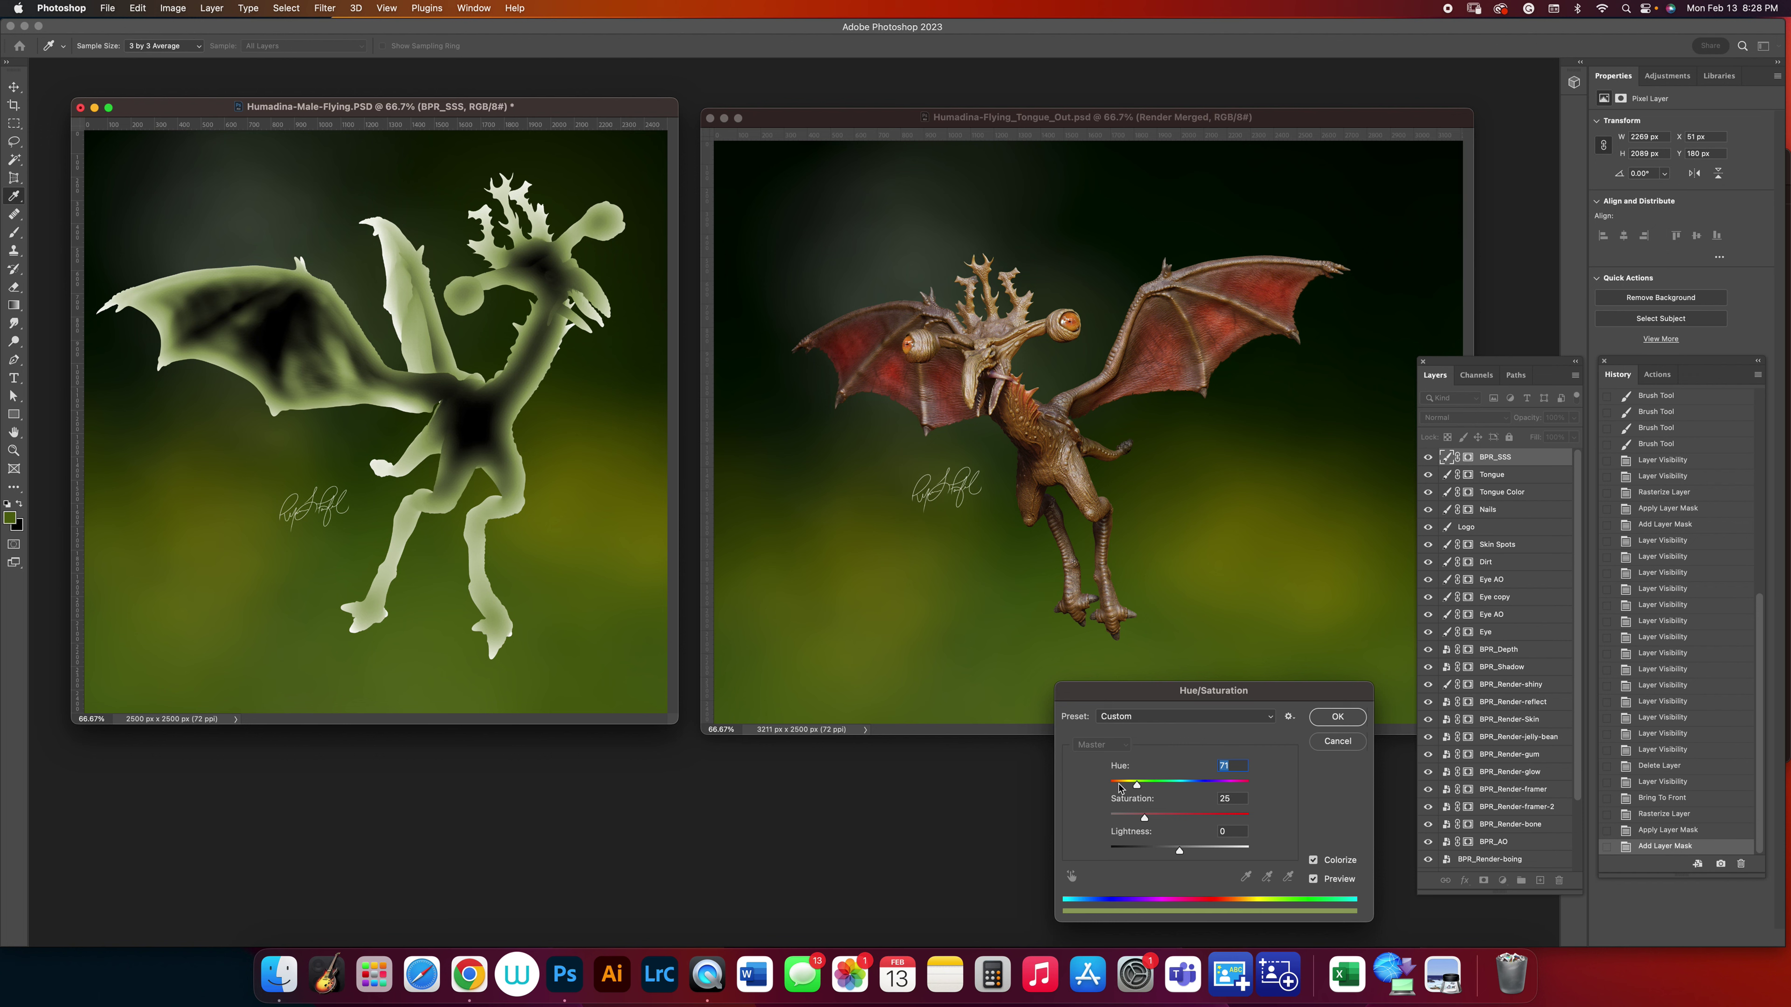
left_click_drag(1129, 788, 999, 780)
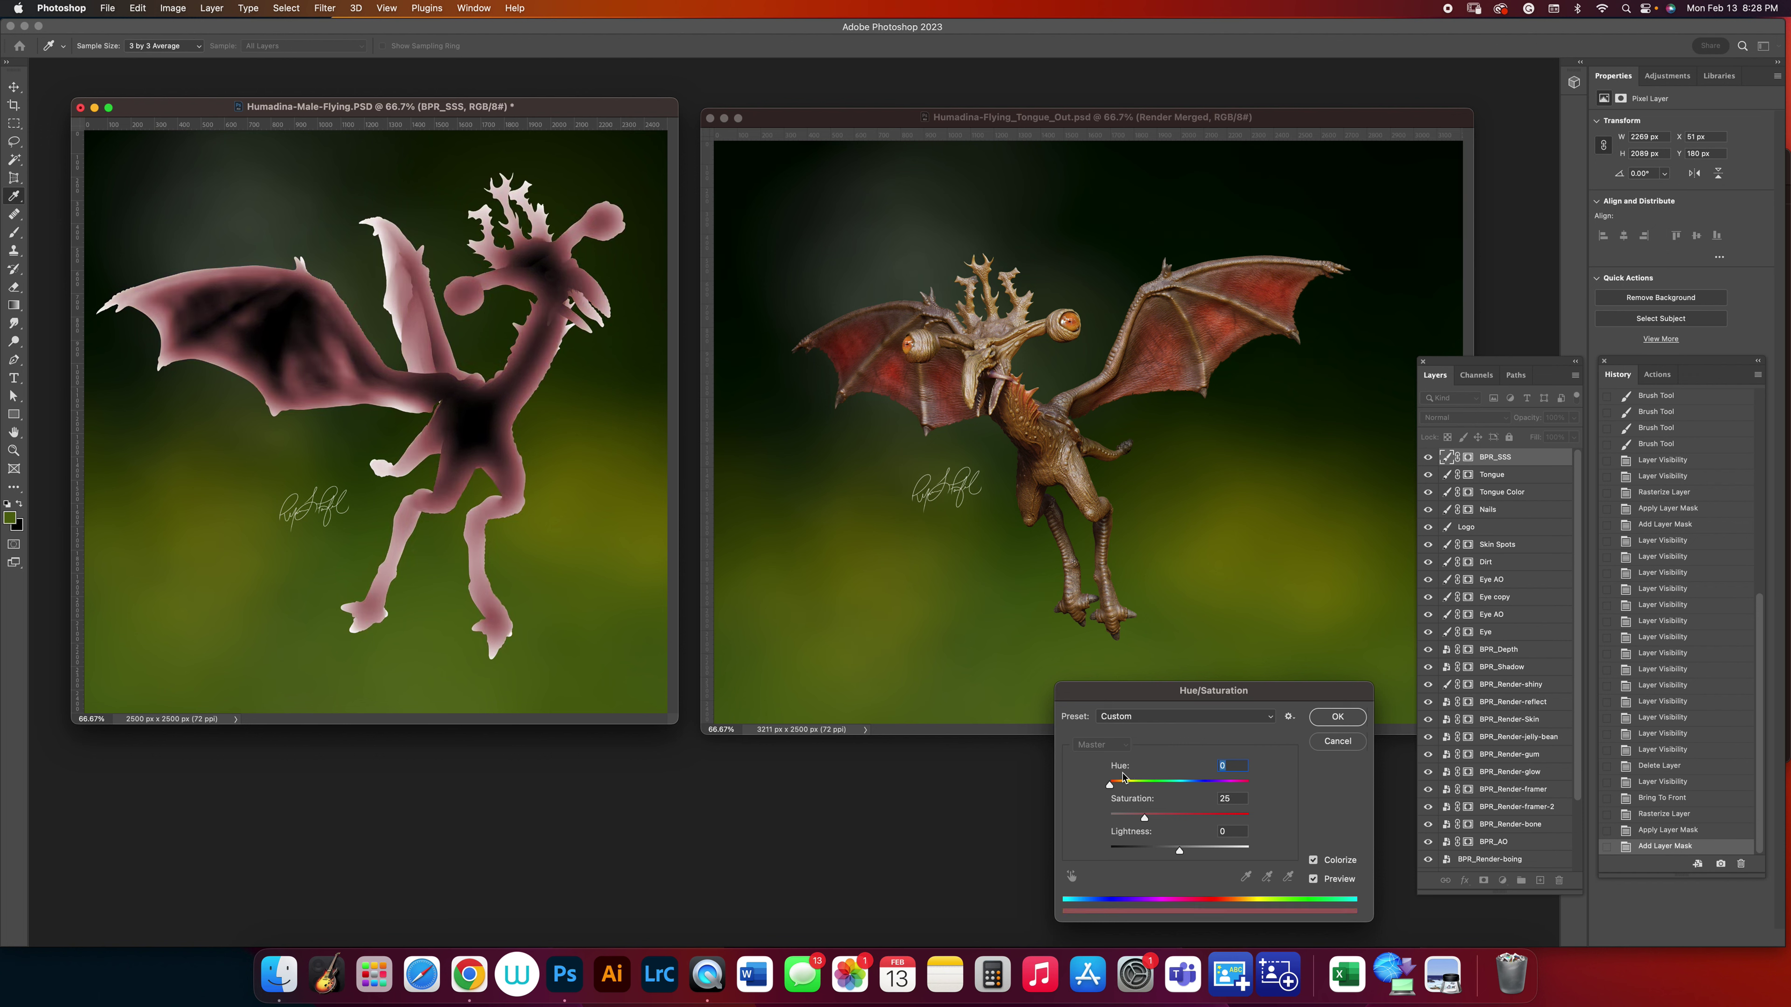
left_click_drag(1145, 820, 1192, 853)
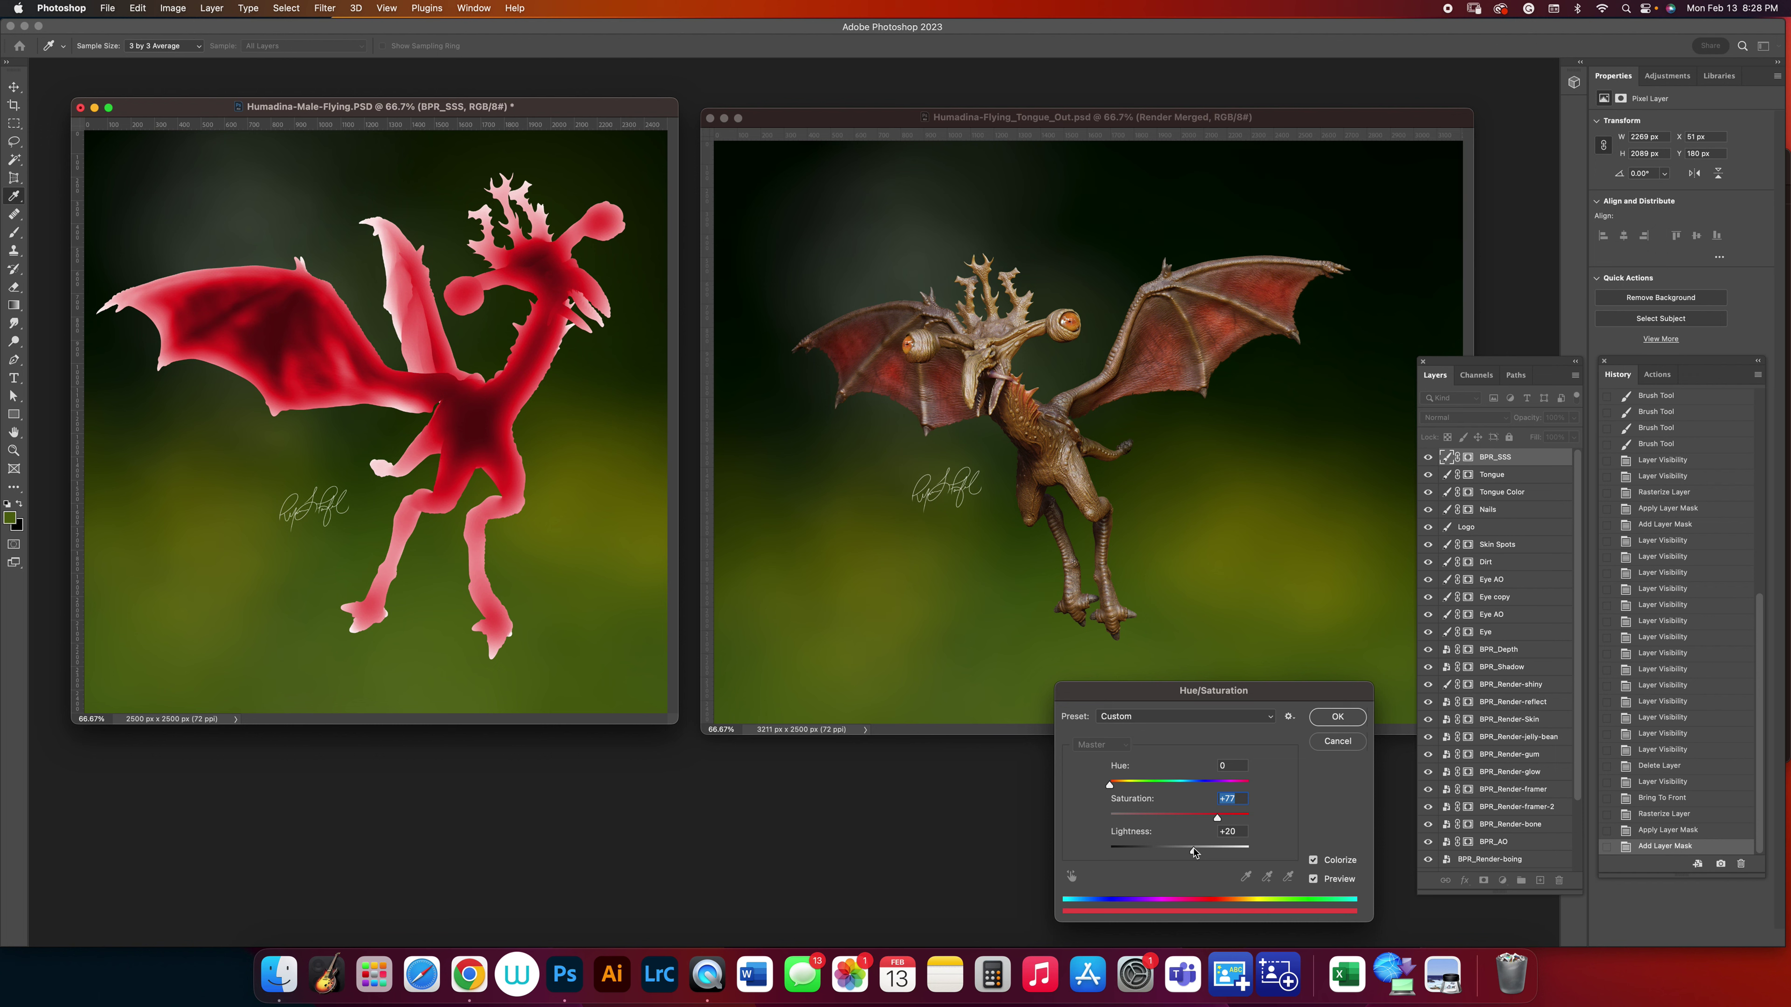
left_click_drag(1193, 852, 1193, 852)
left_click_drag(1218, 817, 1219, 818)
left_click_drag(1197, 855, 1193, 855)
left_click(1337, 717)
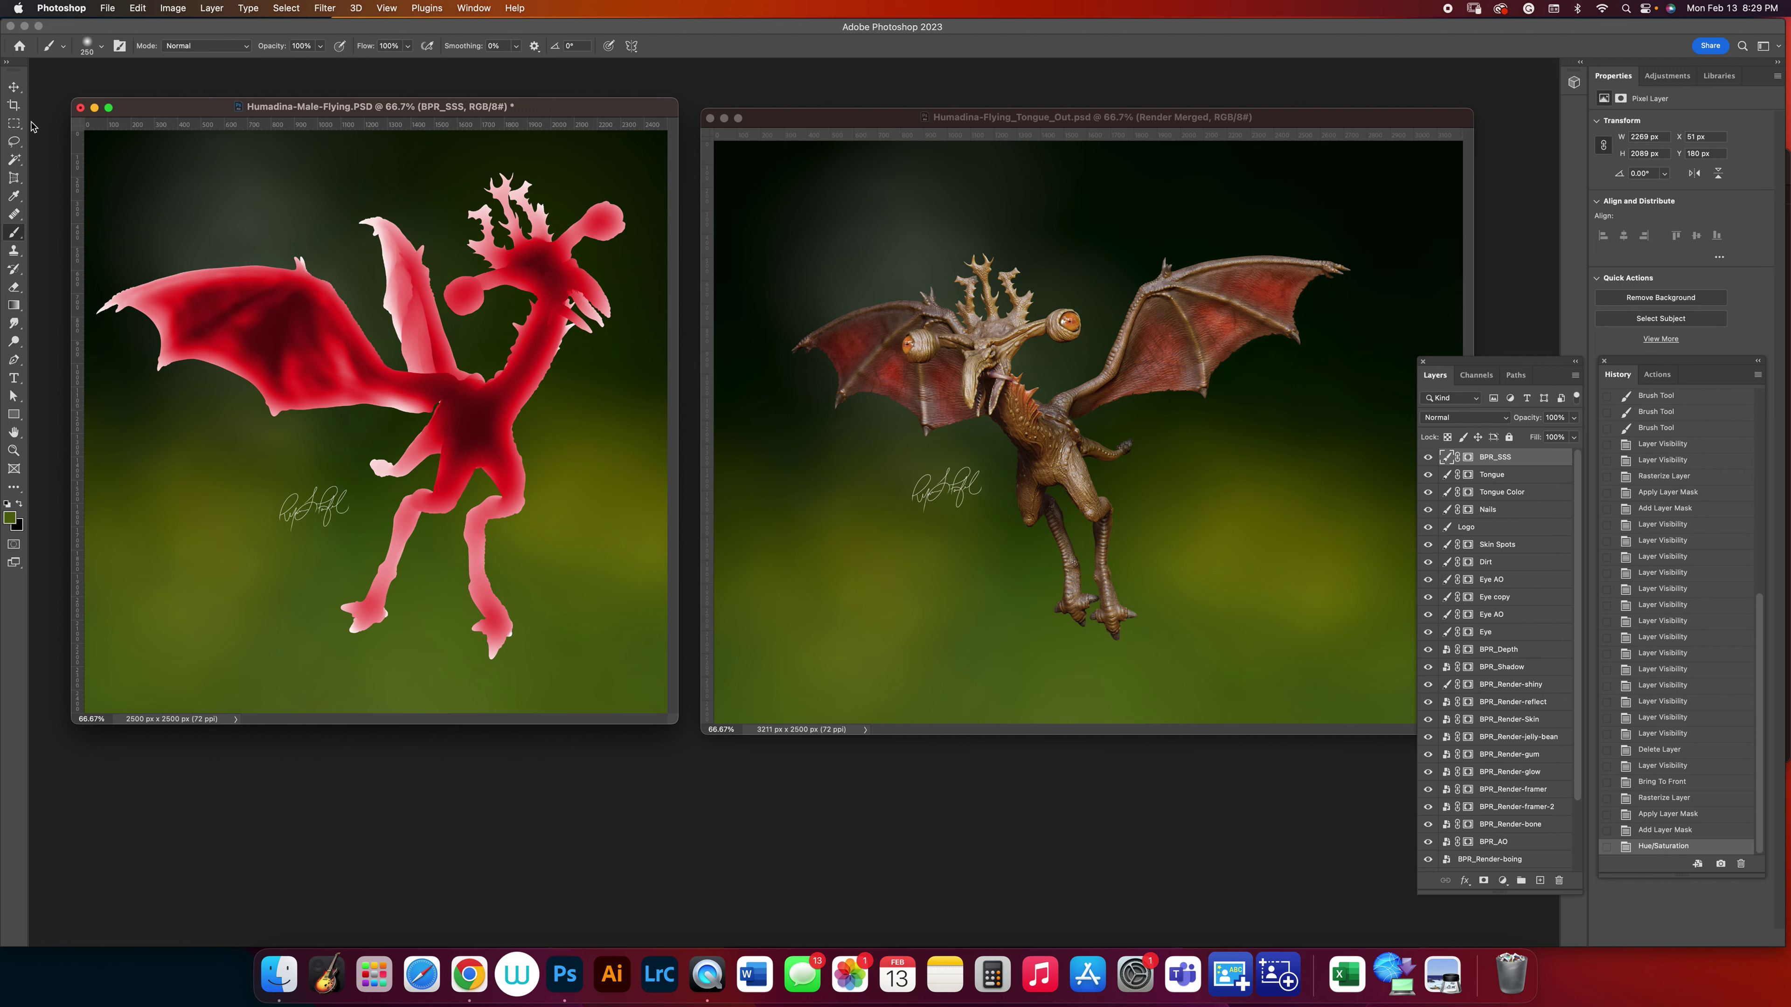
Lasso the pale outer margins of the near wing and the far wing's edge with a 40 px feather.
left_click(14, 141)
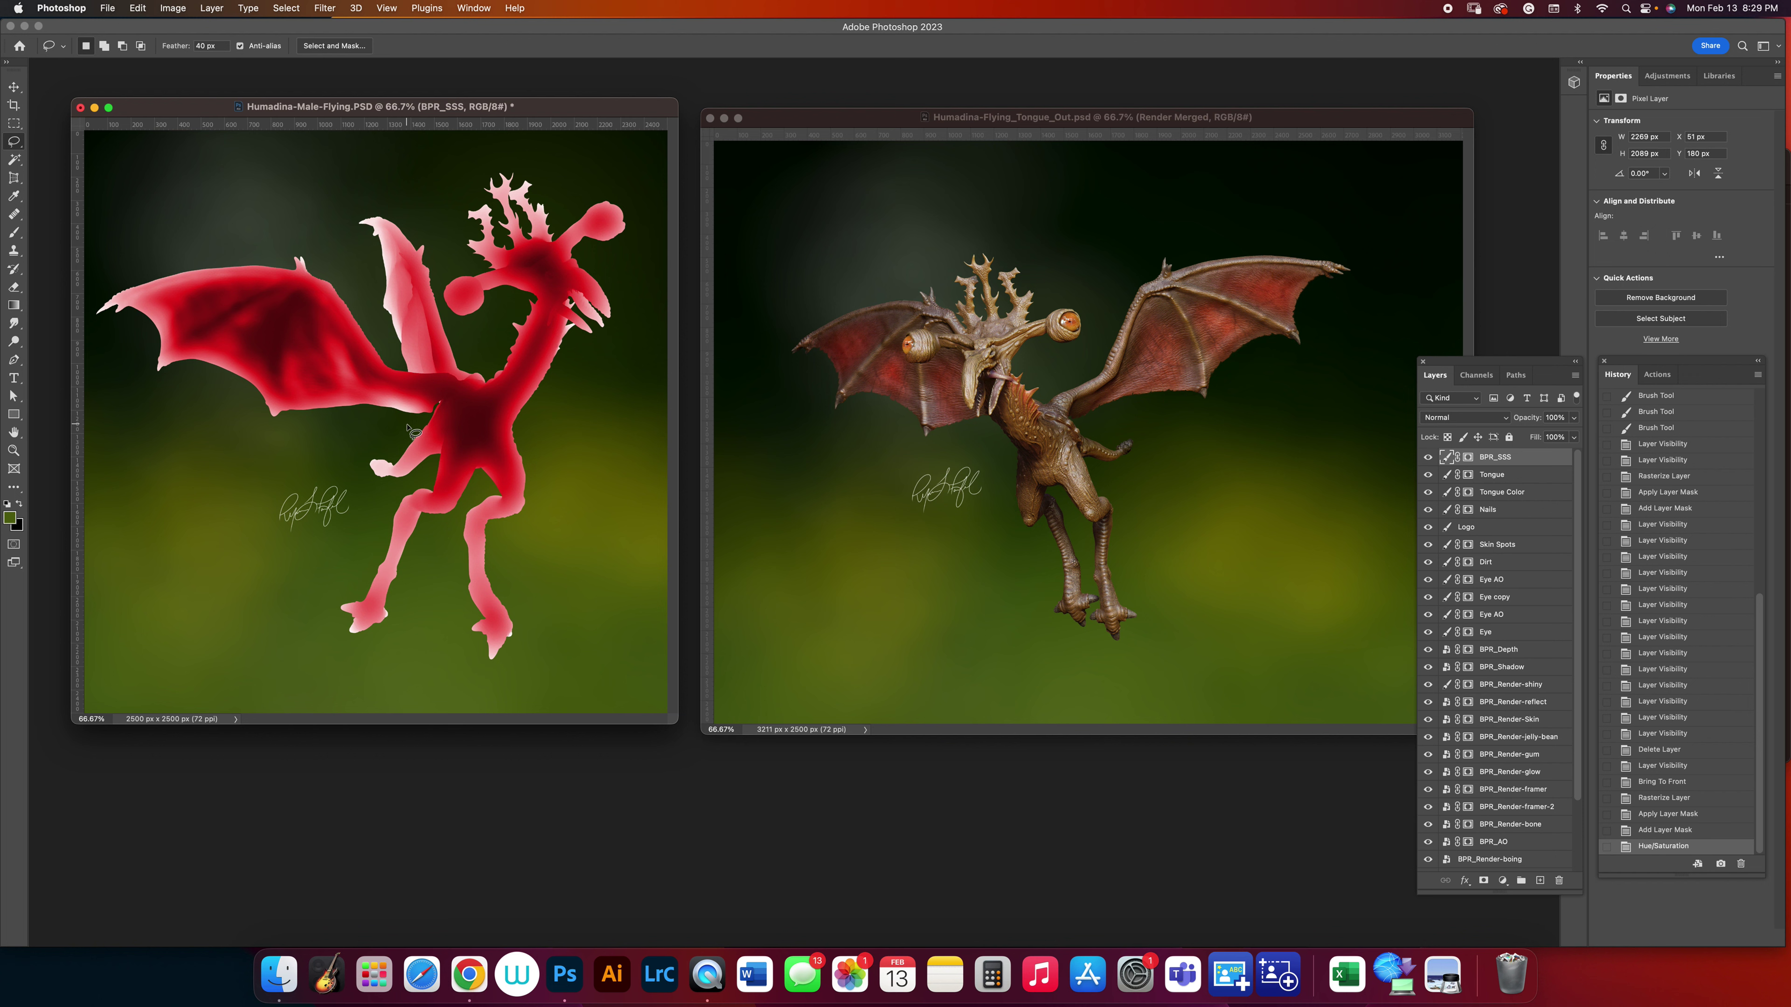
mouse_move(408, 429)
left_mouse_down()
mouse_move(275, 390)
mouse_move(185, 338)
mouse_move(166, 298)
mouse_move(257, 265)
mouse_move(111, 254)
mouse_move(81, 333)
mouse_move(190, 472)
mouse_move(363, 459)
mouse_move(418, 439)
left_mouse_up()
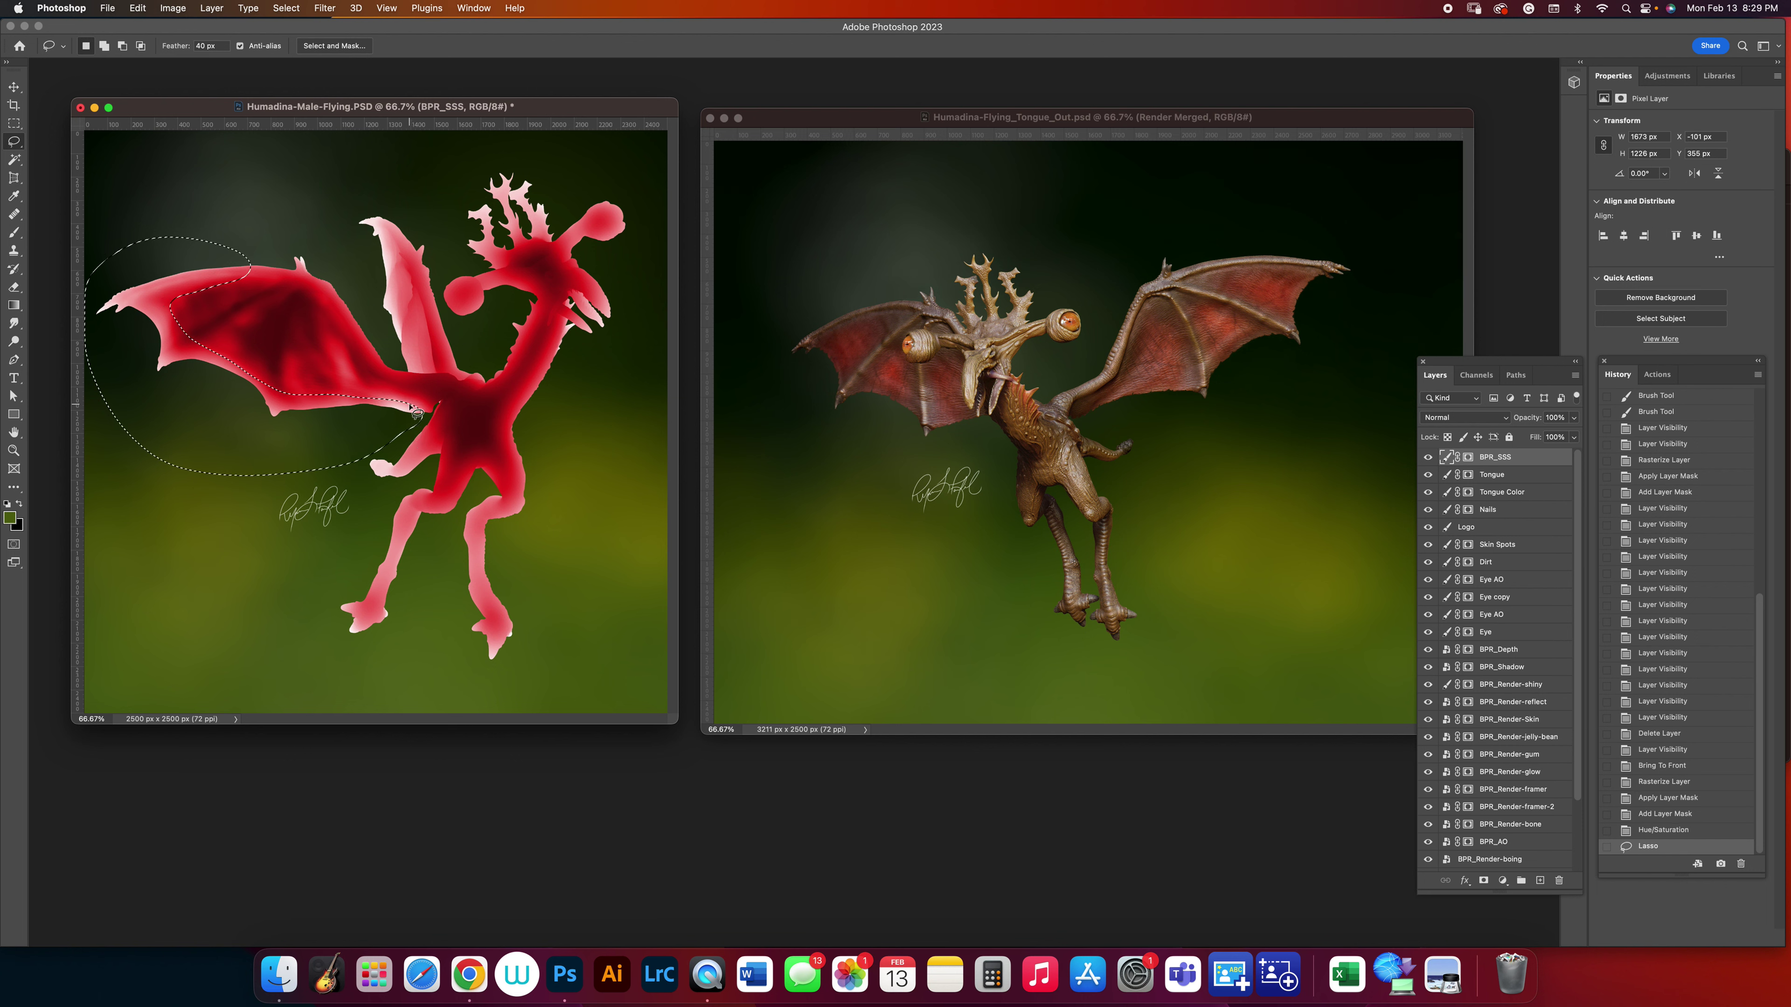
mouse_move(331, 212)
left_mouse_down()
mouse_move(392, 346)
mouse_move(405, 234)
mouse_move(387, 196)
mouse_move(343, 209)
left_mouse_up()
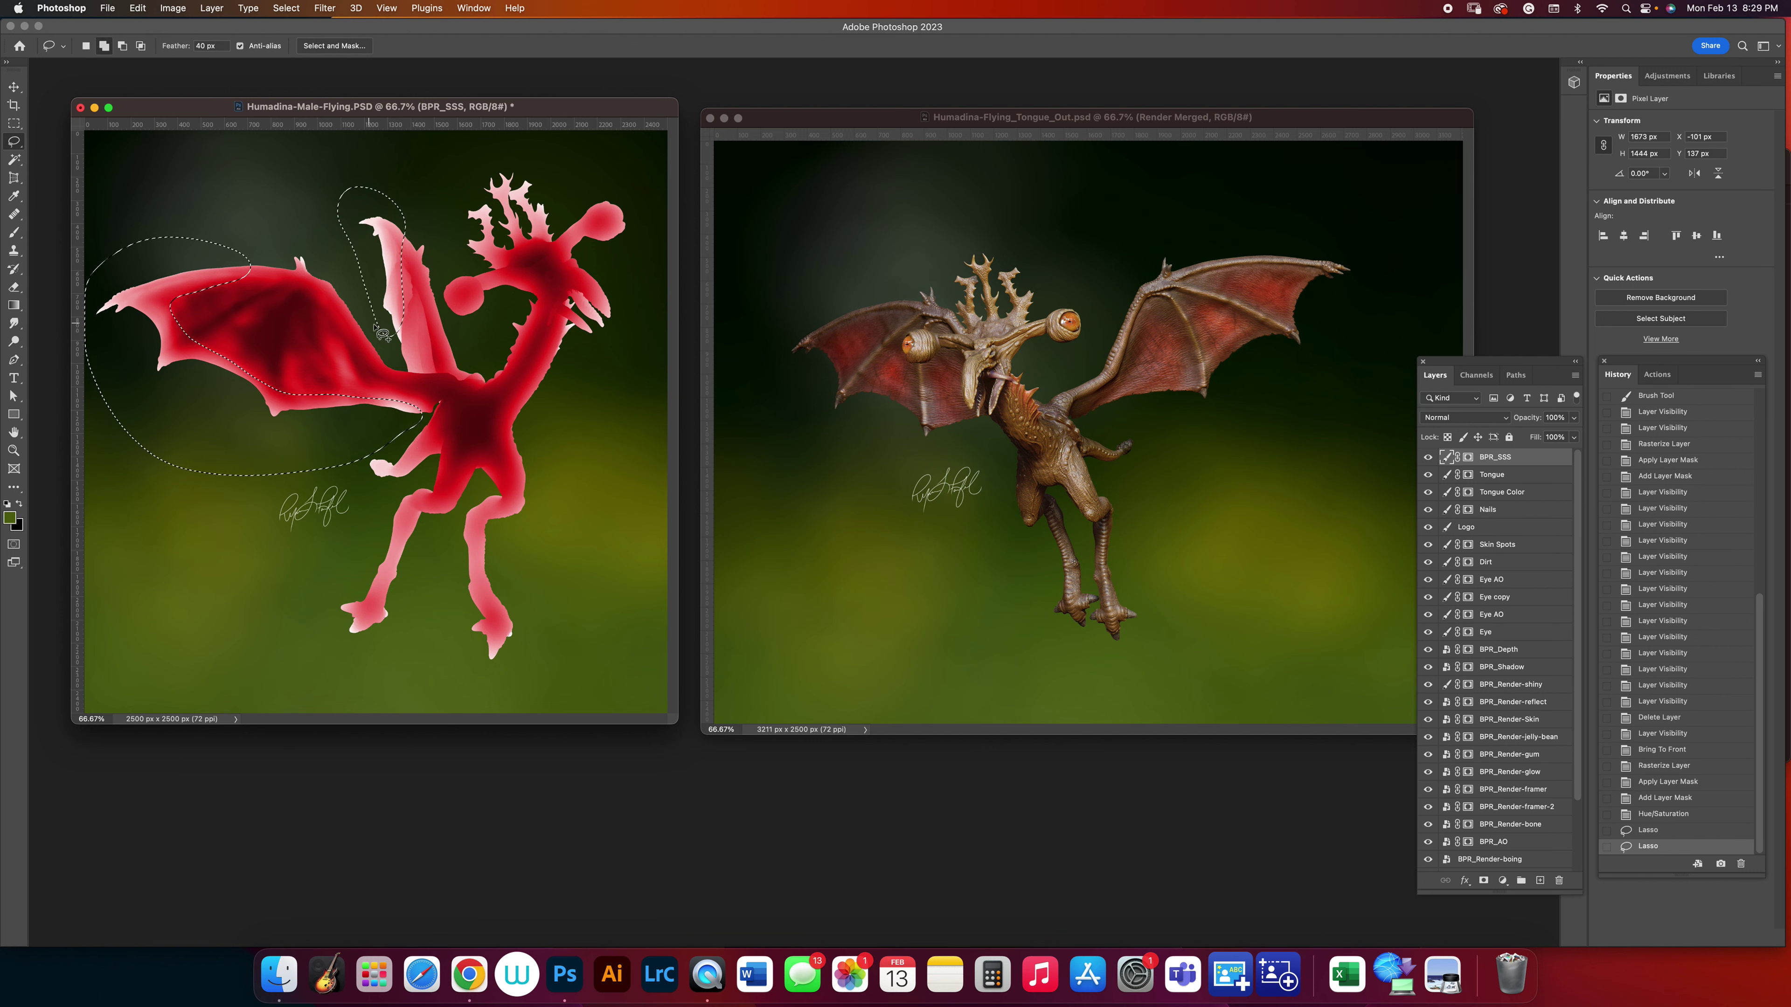
left_click_drag(378, 325, 399, 333)
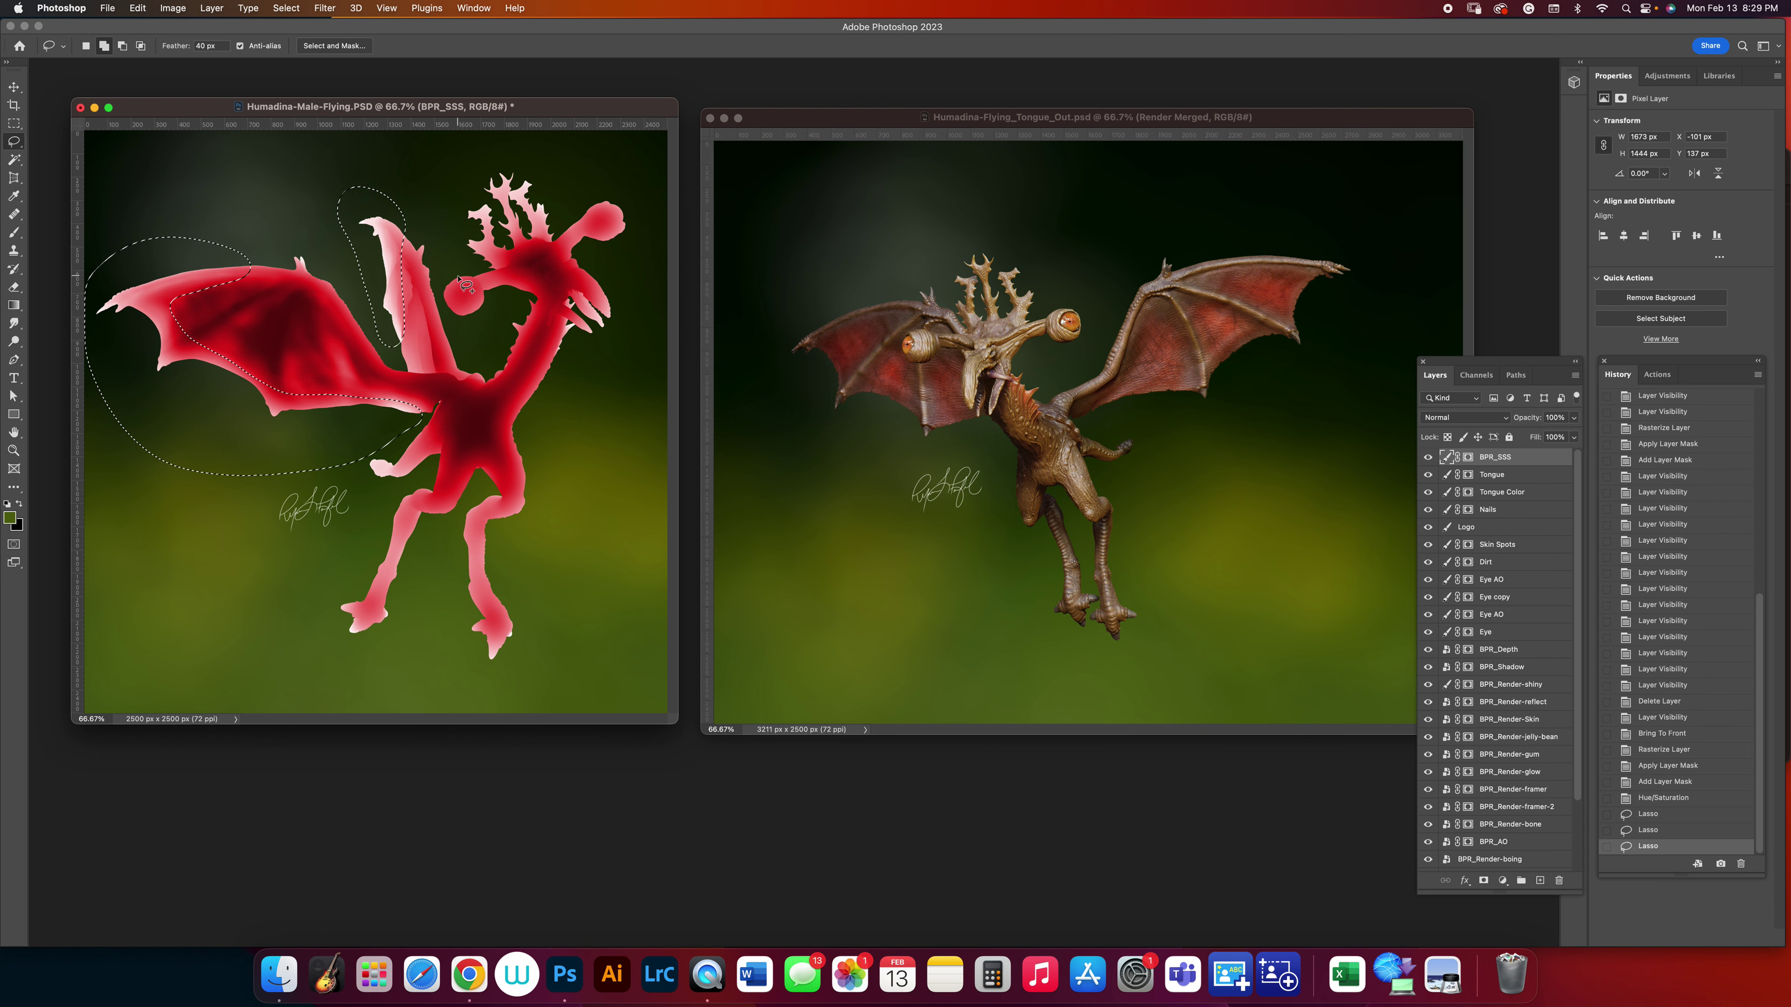
Deepen the pale red in the selected wing margins with a Hue/Saturation adjustment and deselect.
left_click(172, 8)
mouse_move(192, 46)
left_click(373, 118)
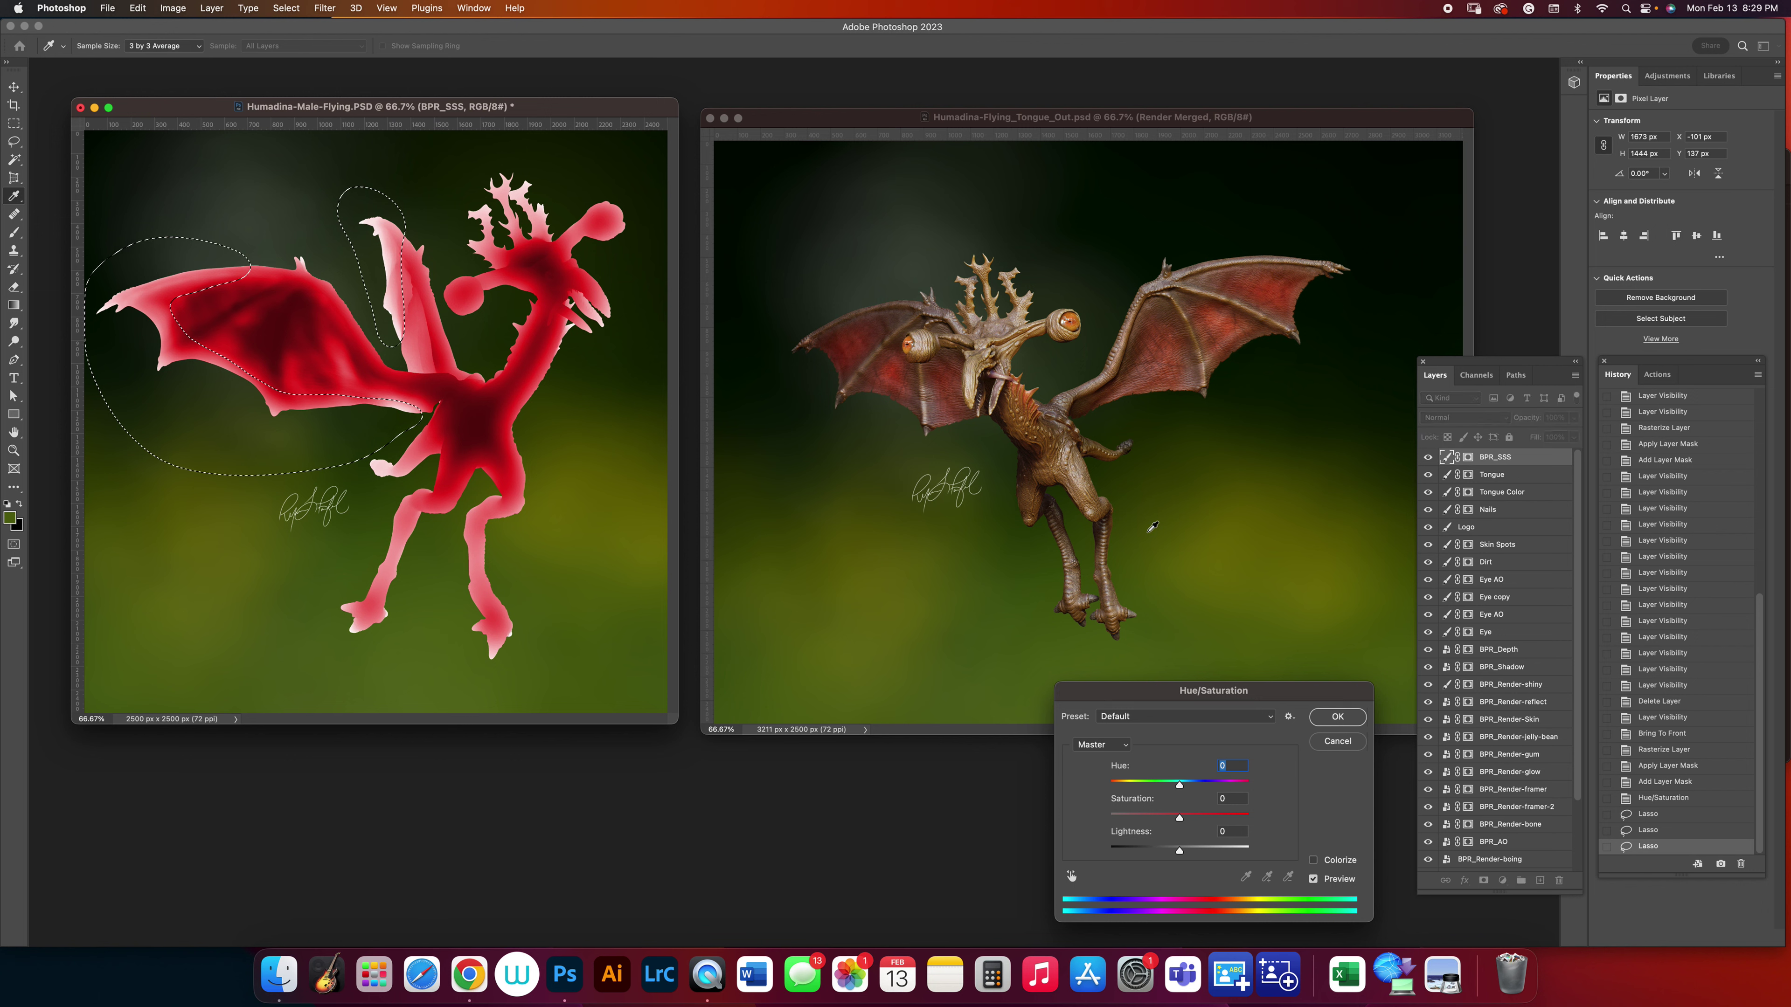
mouse_move(1179, 851)
left_mouse_down()
mouse_move(1164, 854)
mouse_move(1183, 819)
mouse_move(1212, 819)
left_mouse_up()
left_click(1336, 717)
key("ctrl+d")
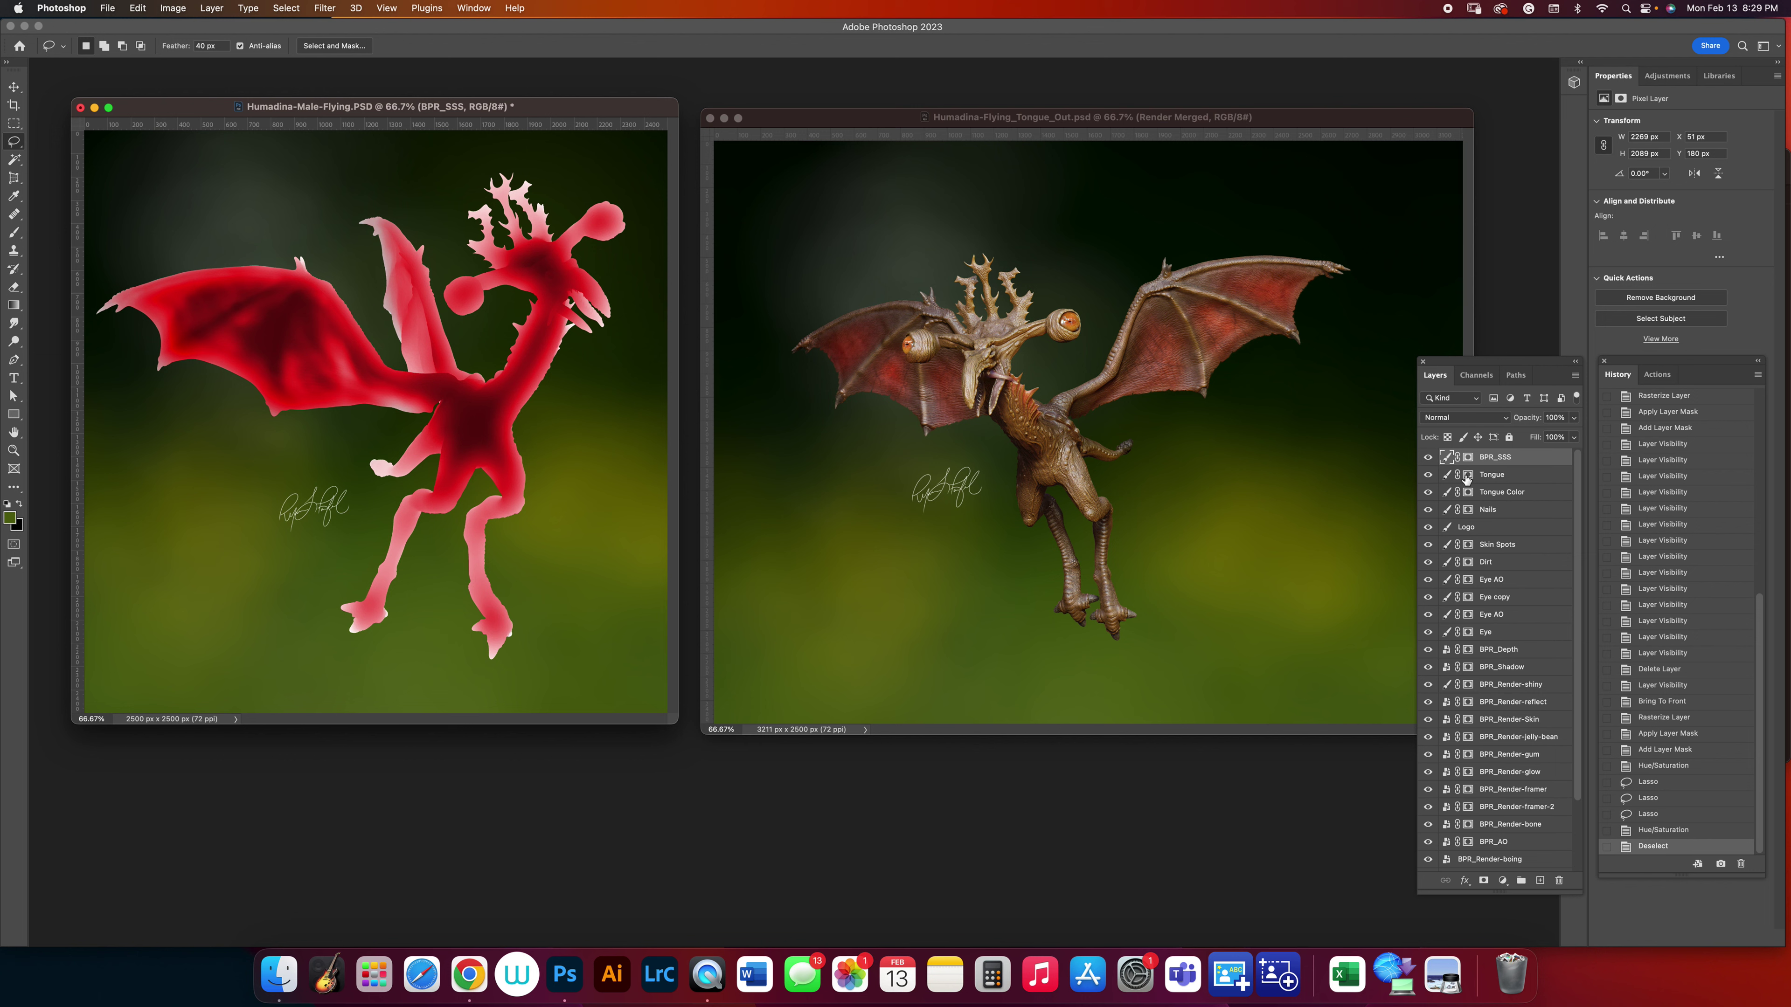
Invert the BPR_SSS layer's white mask to black to hide the red layer.
left_click(1469, 458)
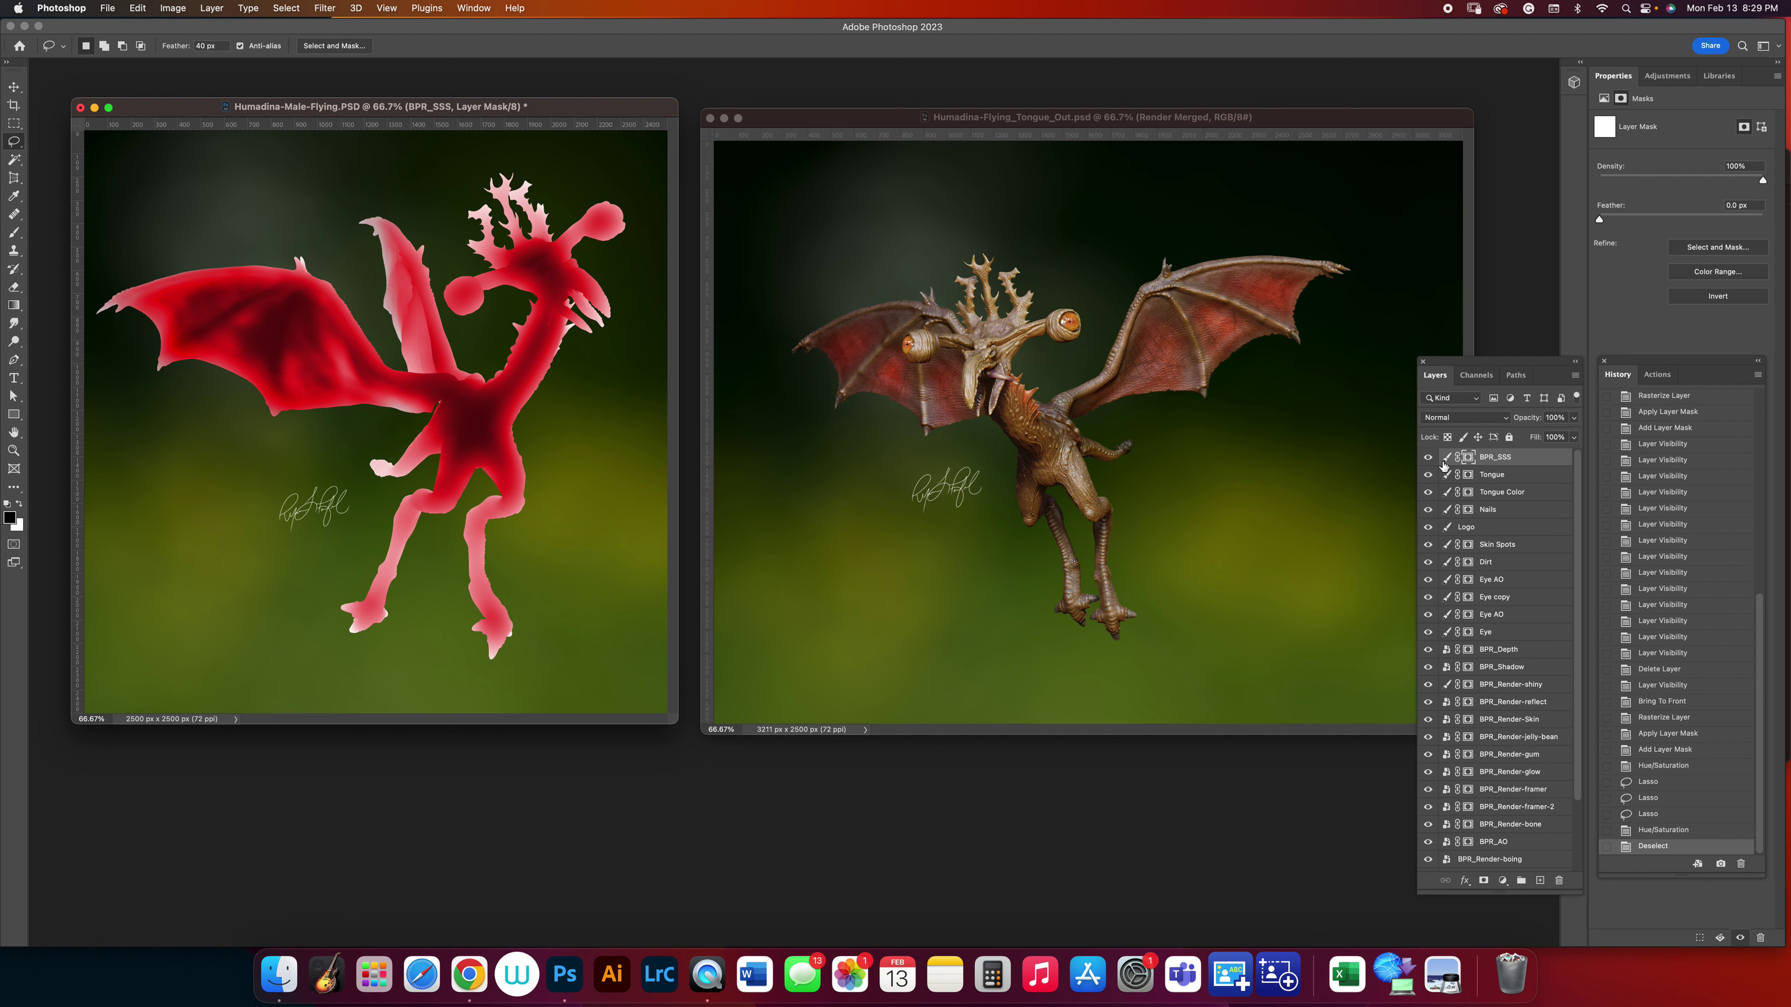
left_click(173, 8)
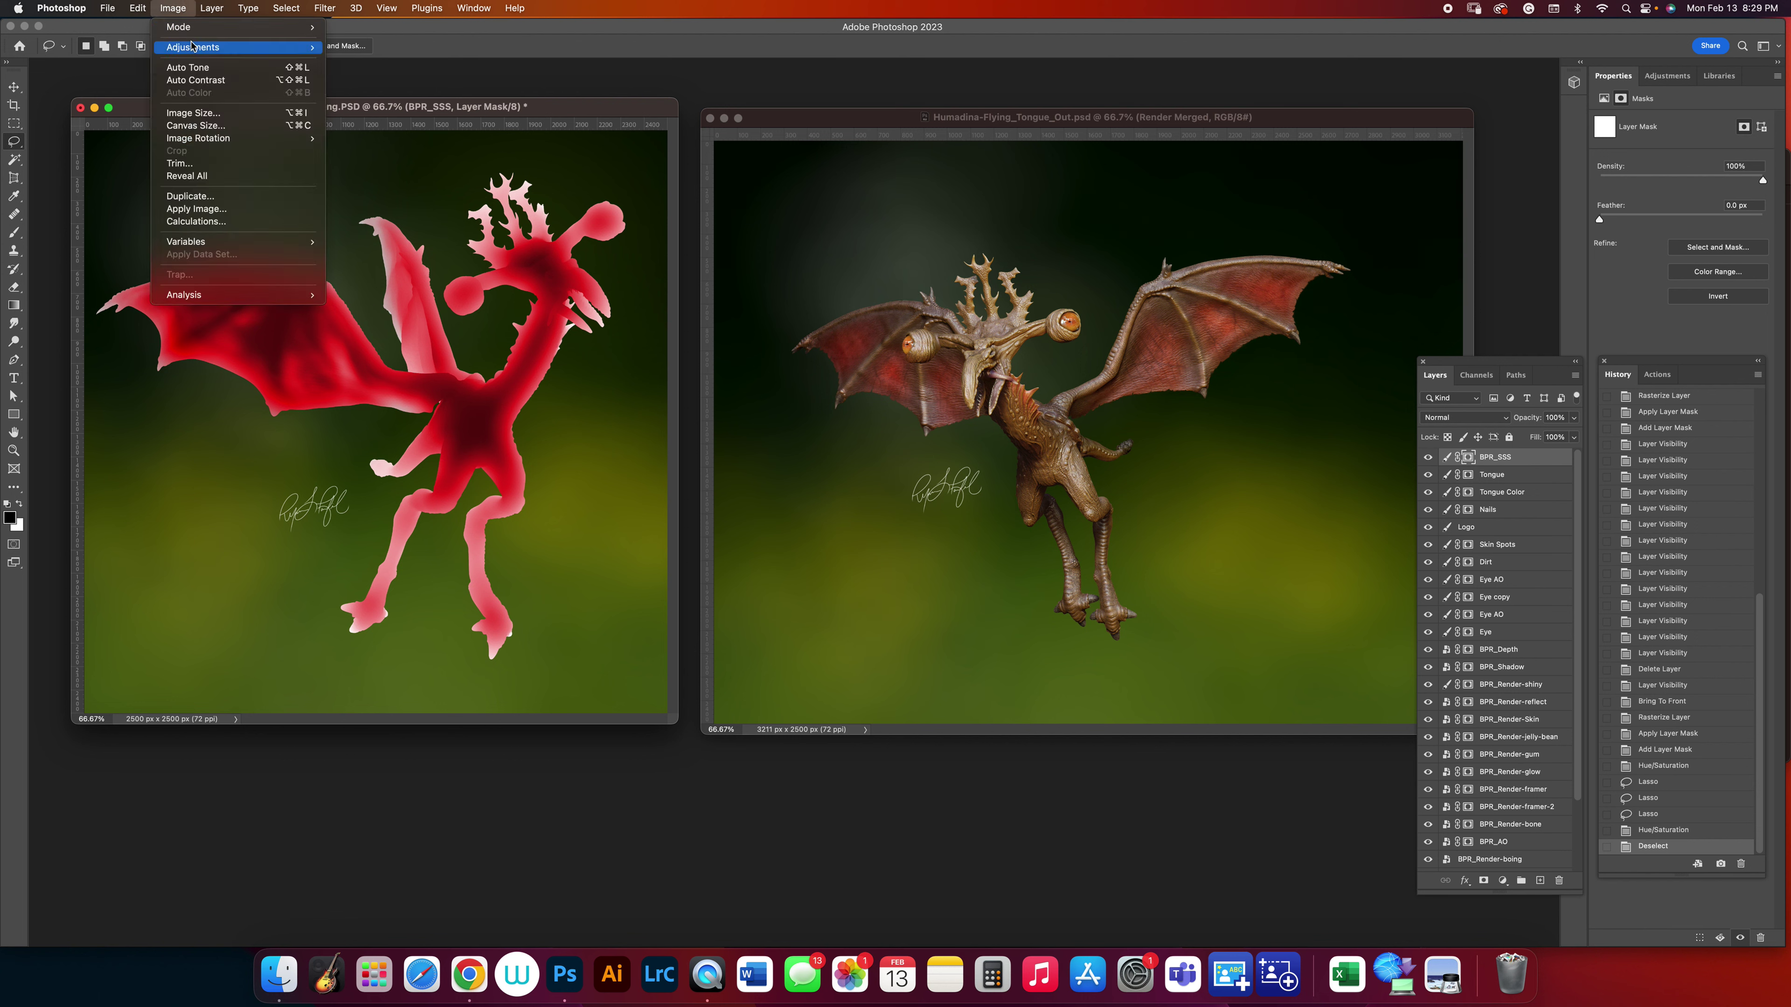
mouse_move(240, 47)
left_click(358, 202)
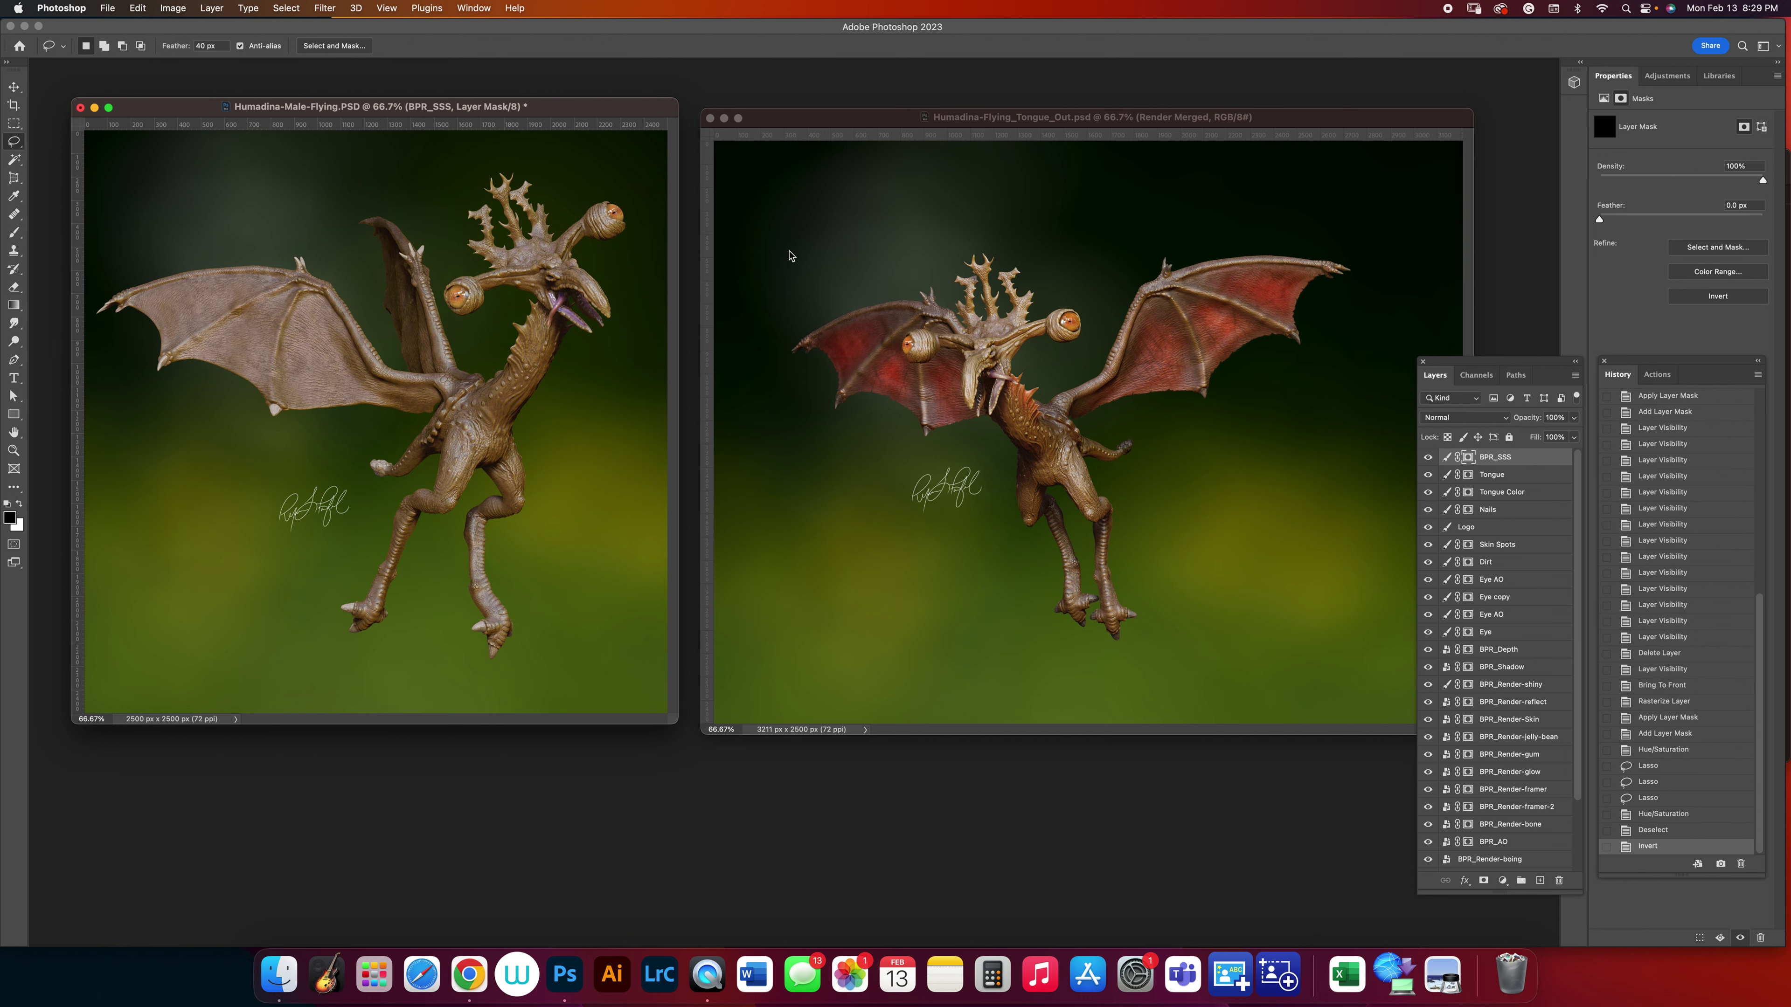
Check Layer 1 in the reference document Humadina-Flying_Tongue_Out.psd by turning its visibility off and on.
left_click_drag(813, 115, 815, 122)
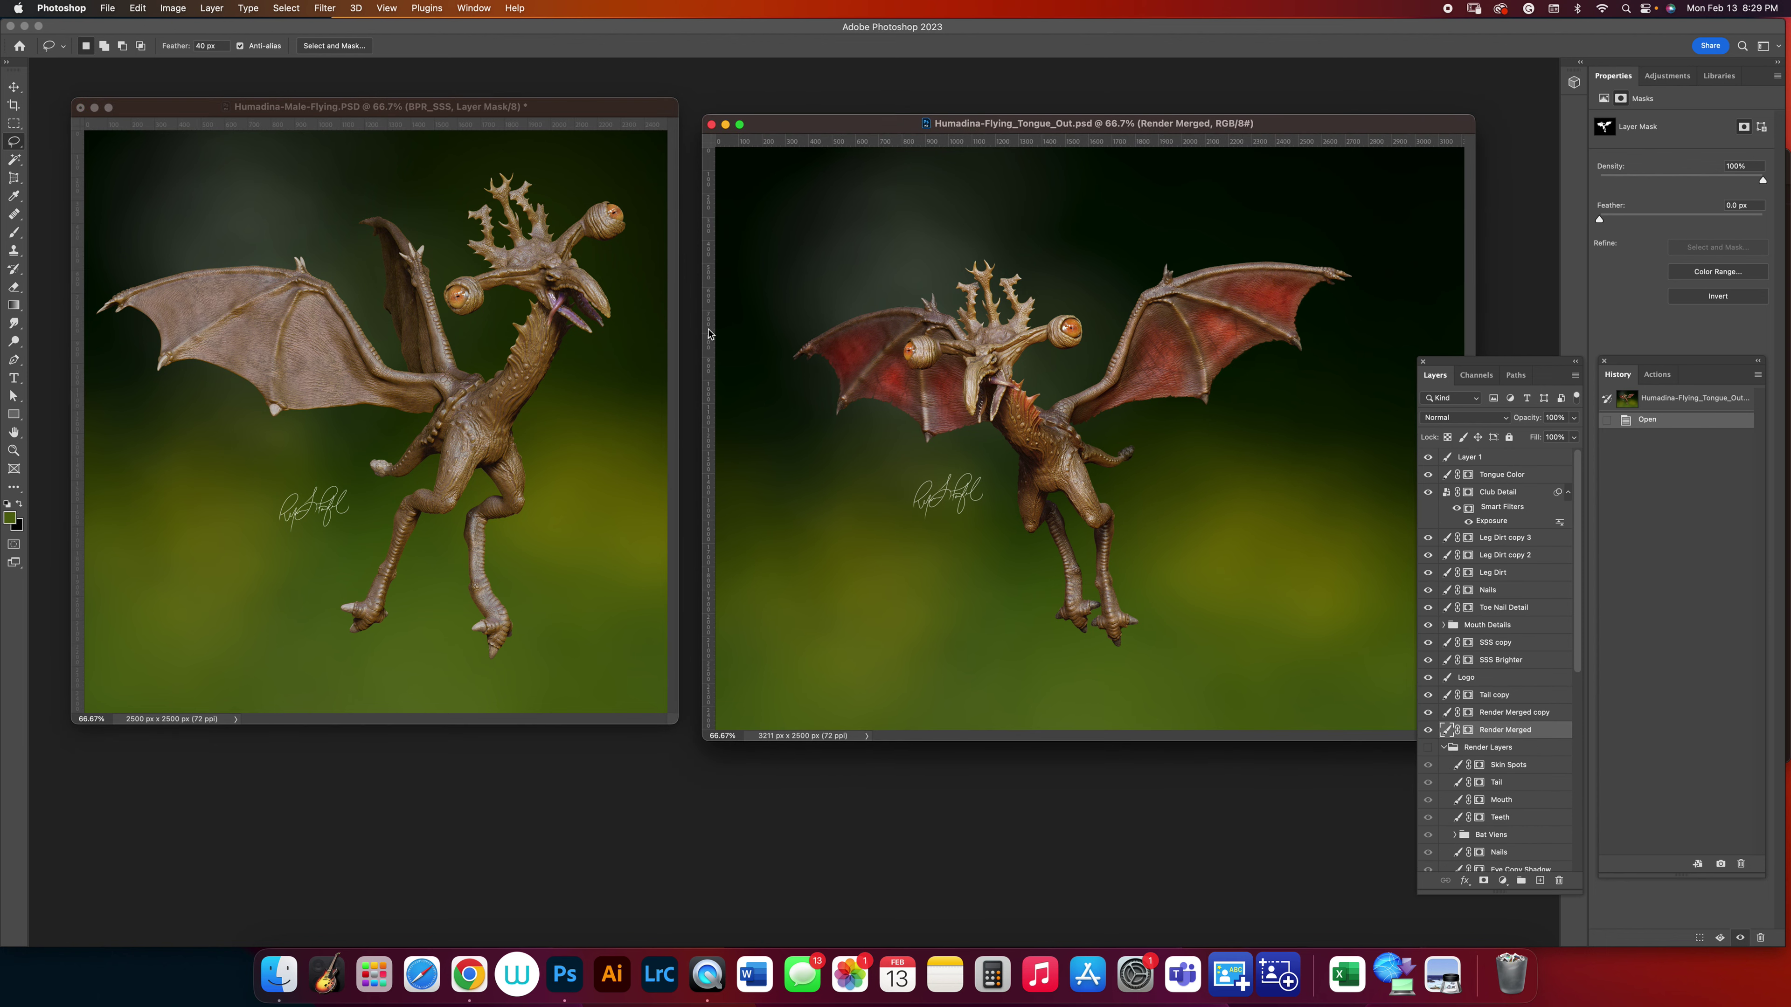
key("b")
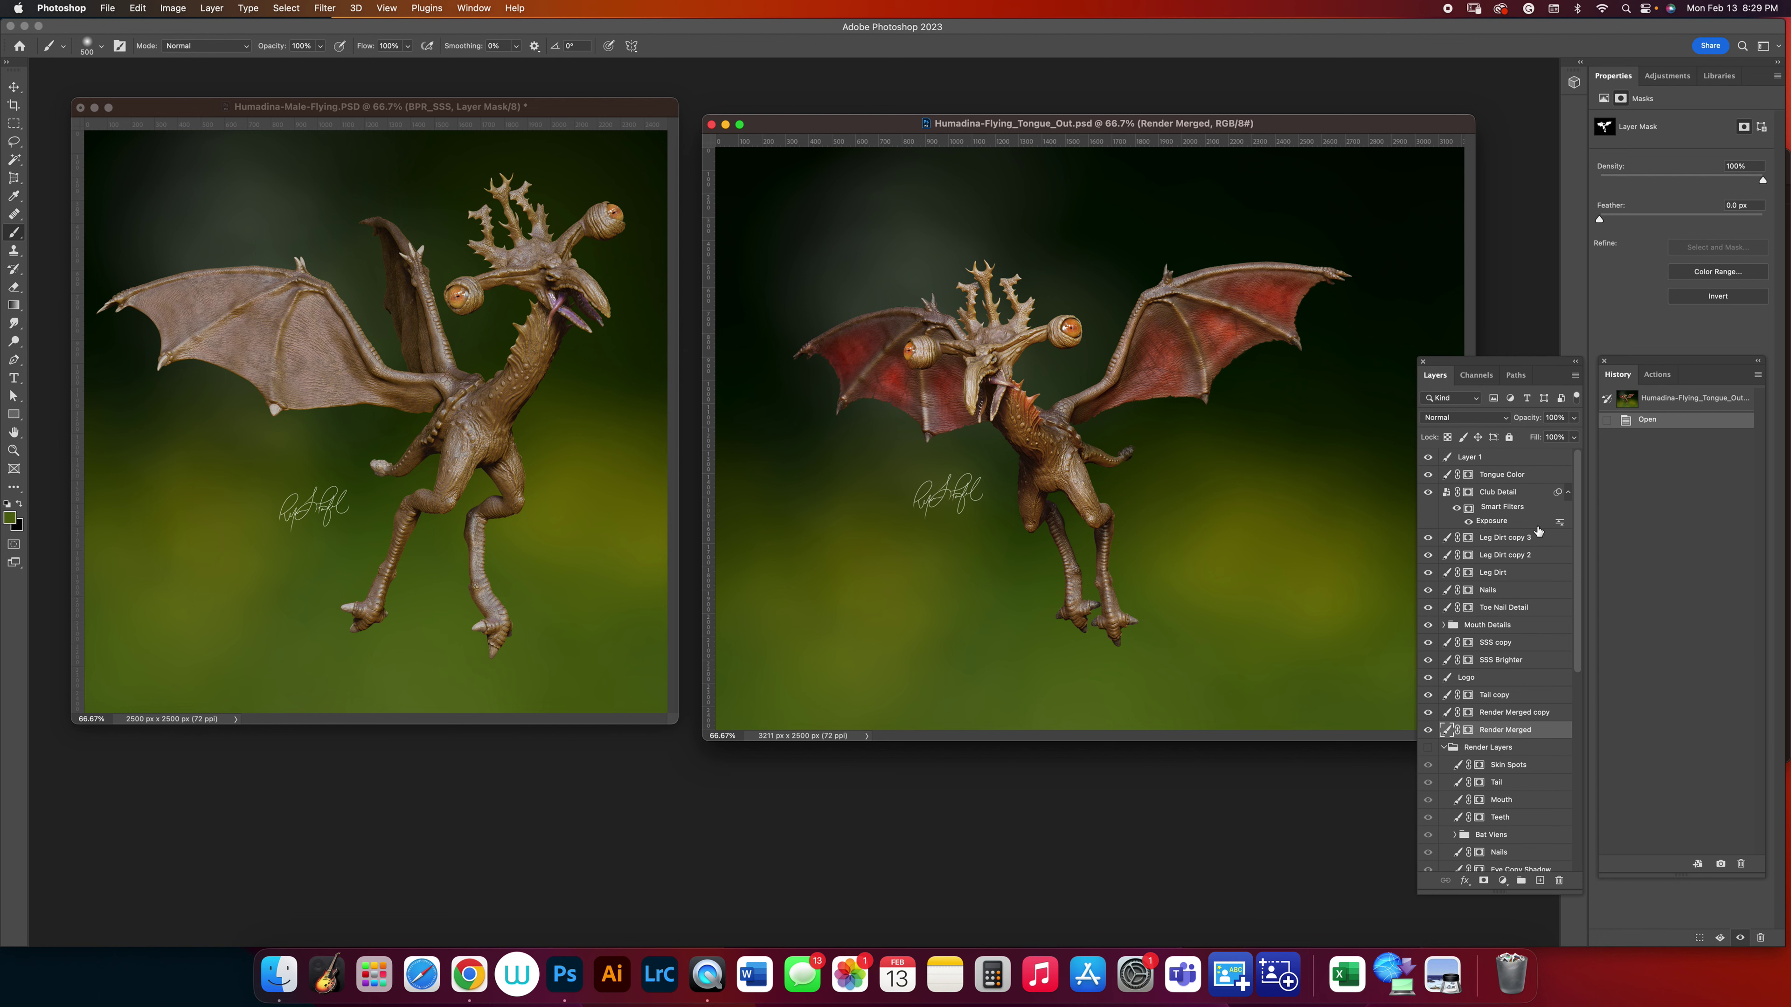
left_click(1468, 459)
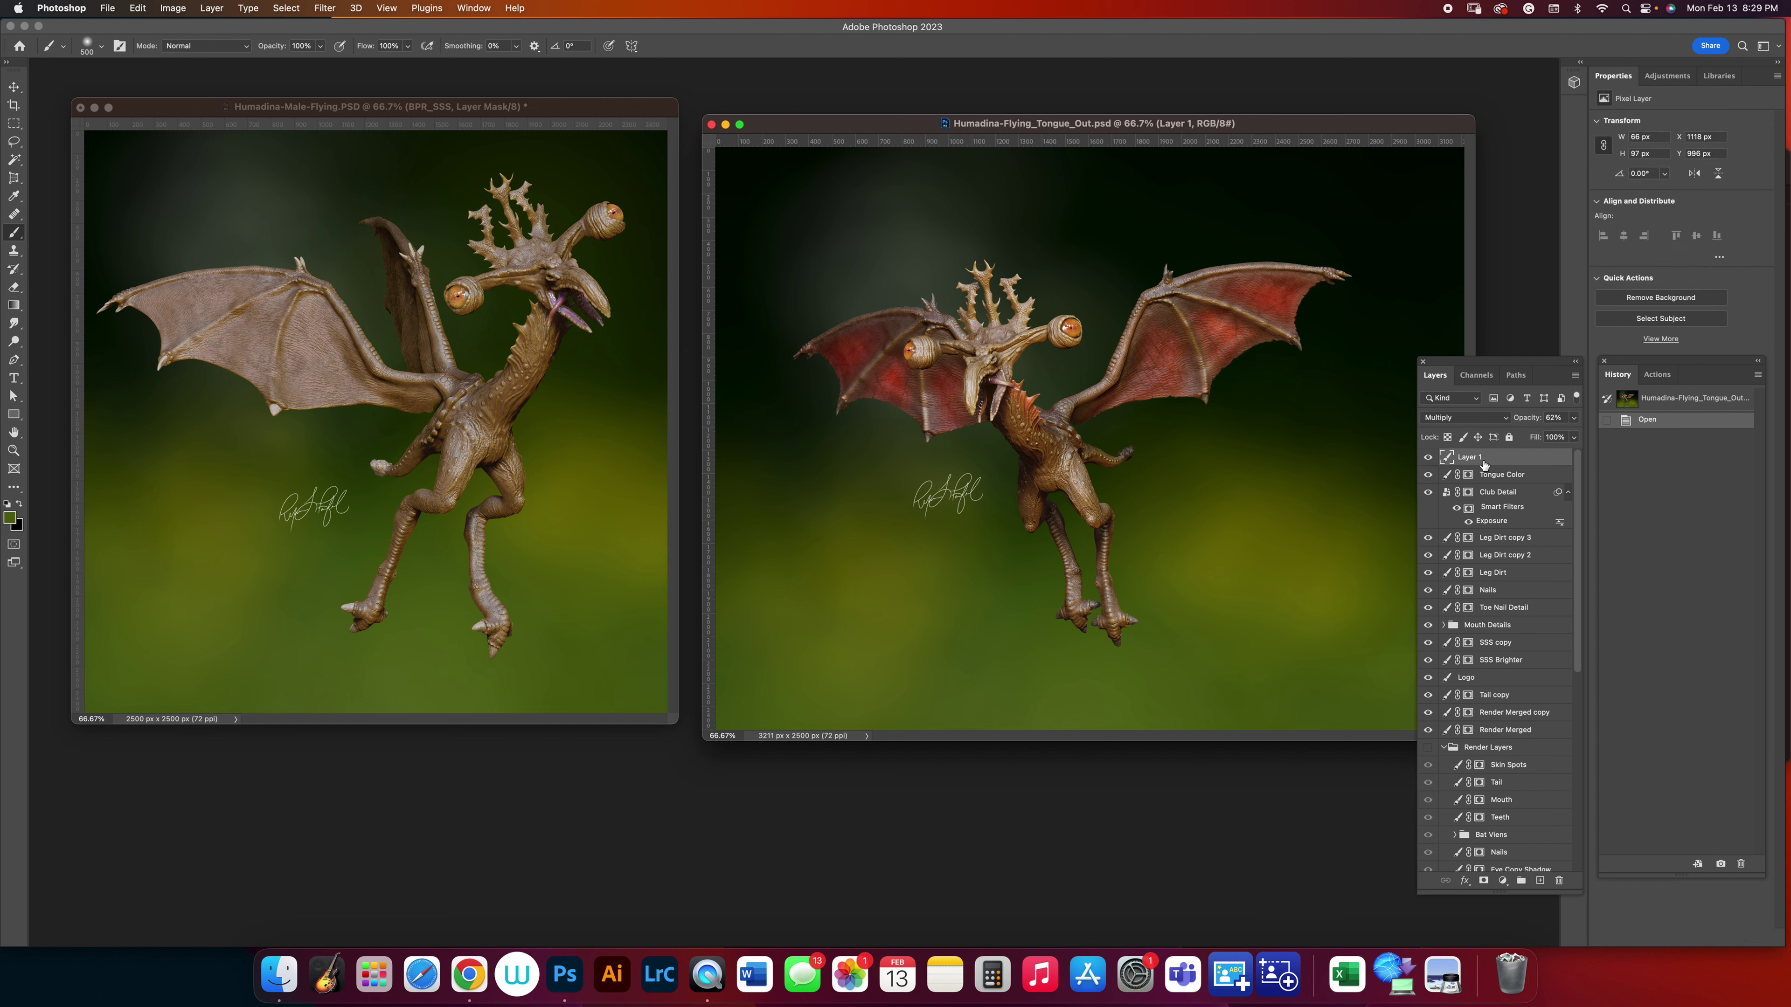
left_click(1427, 458)
left_click(1428, 459)
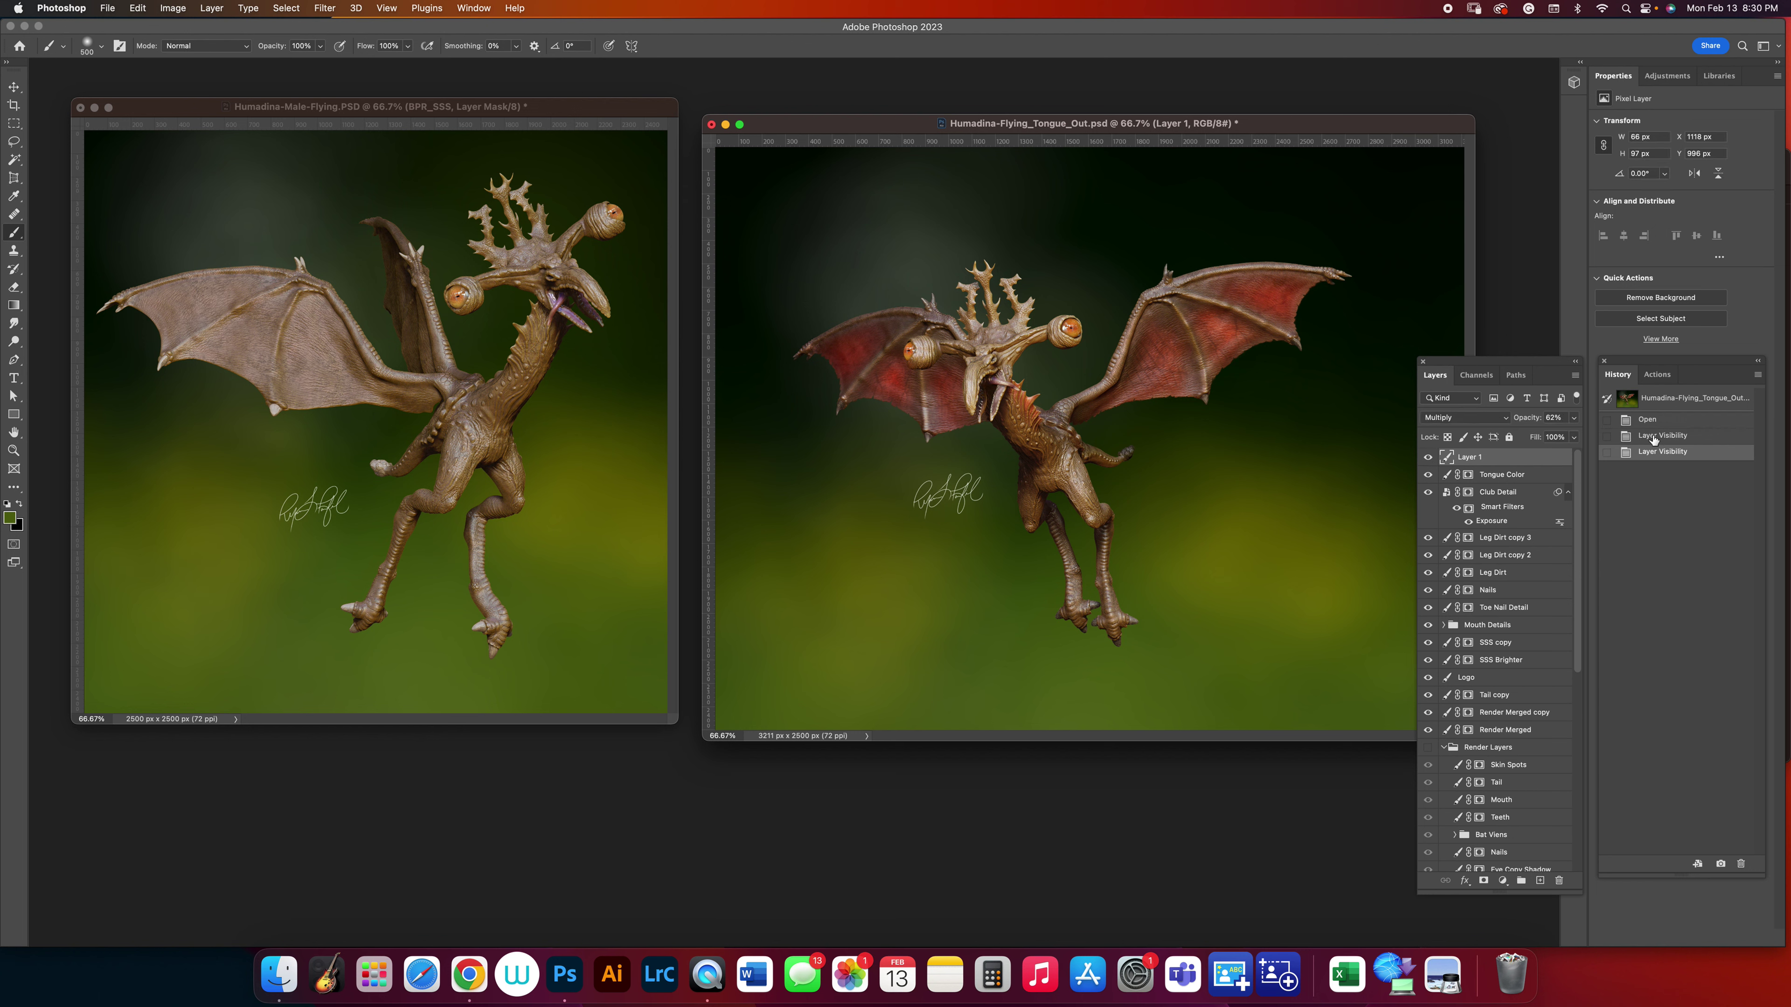
In Humadina-Male-Flying.PSD, paint white with a 200 px brush on the BPR_SSS mask over both wing membranes and the neck's spiny front edge.
left_click(627, 113)
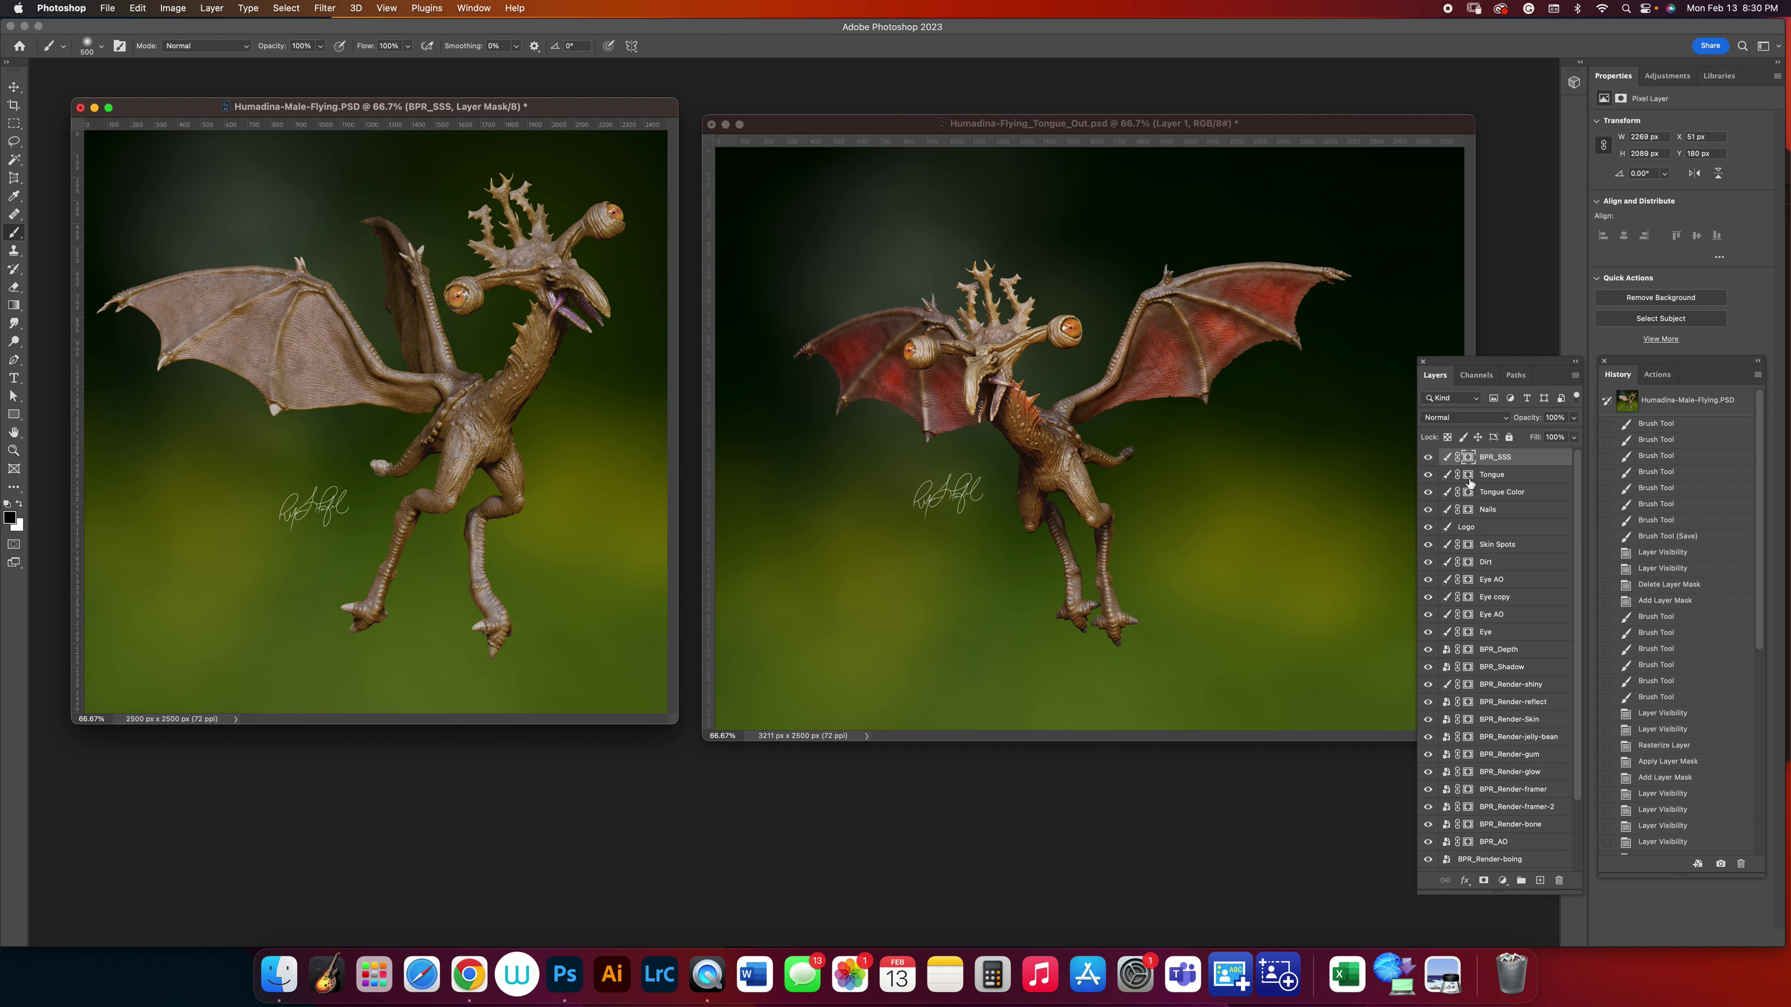
left_click(1468, 460)
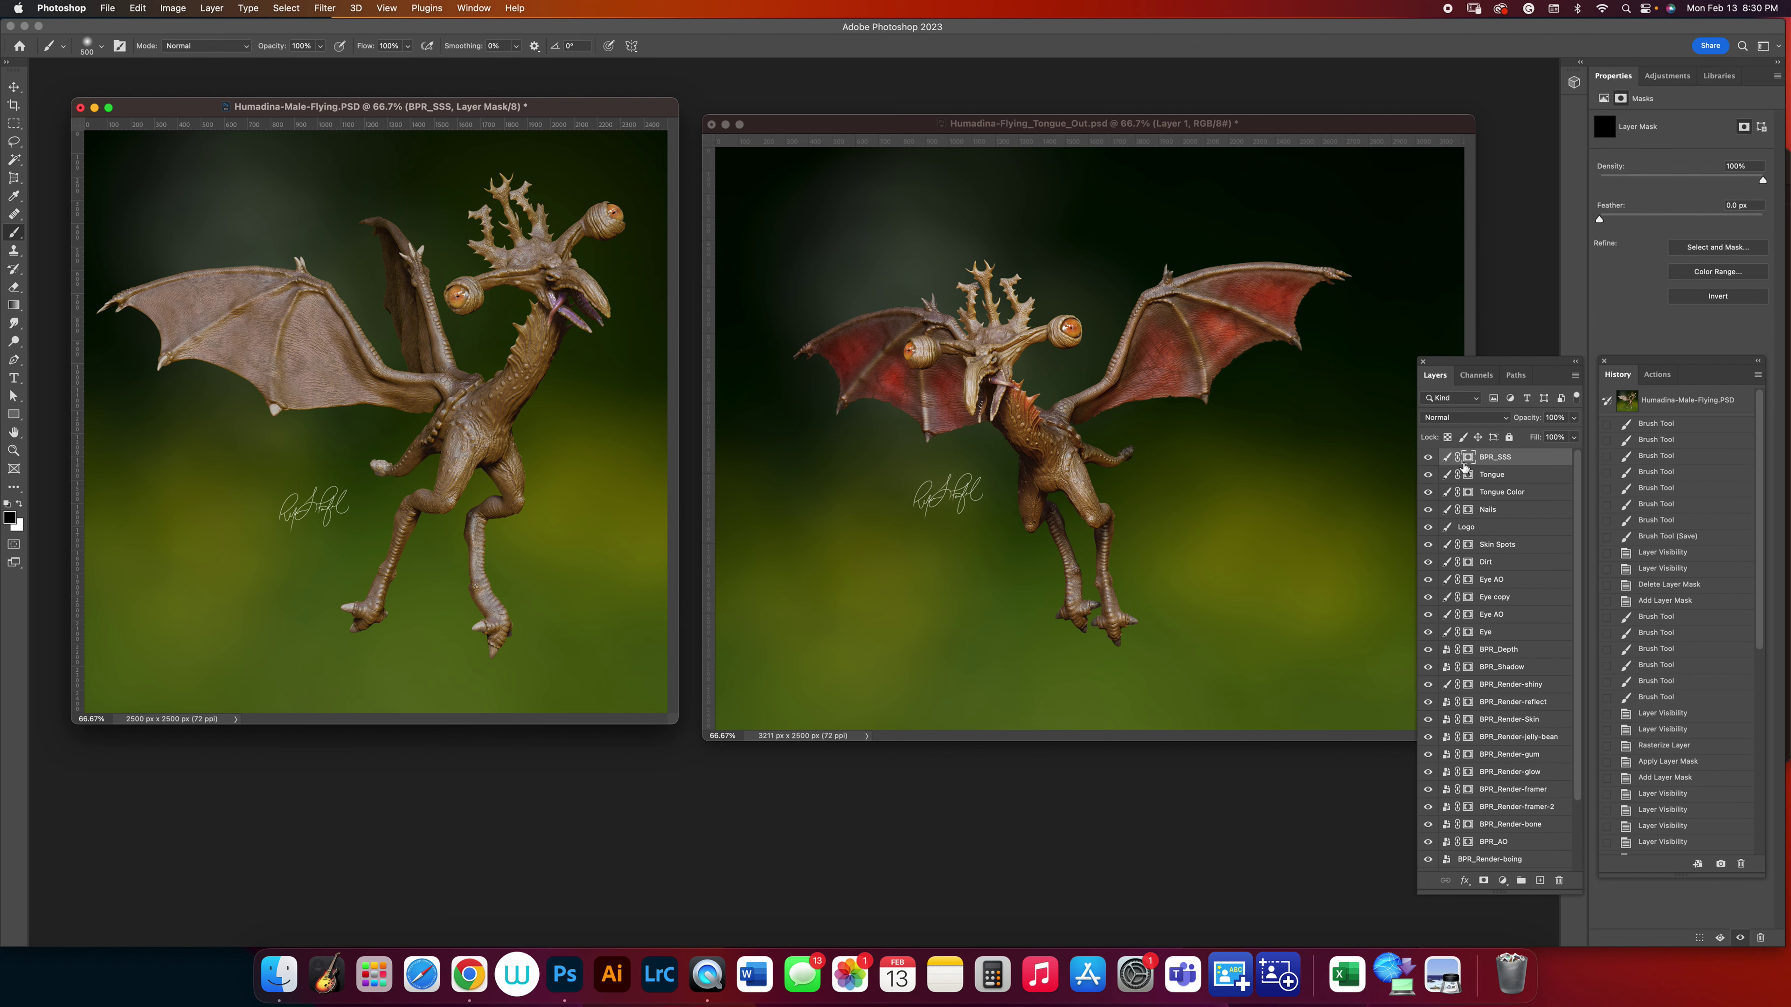
key("x")
mouse_move(297, 314)
left_mouse_down()
mouse_move(247, 332)
mouse_move(270, 359)
left_mouse_up()
key("super+z")
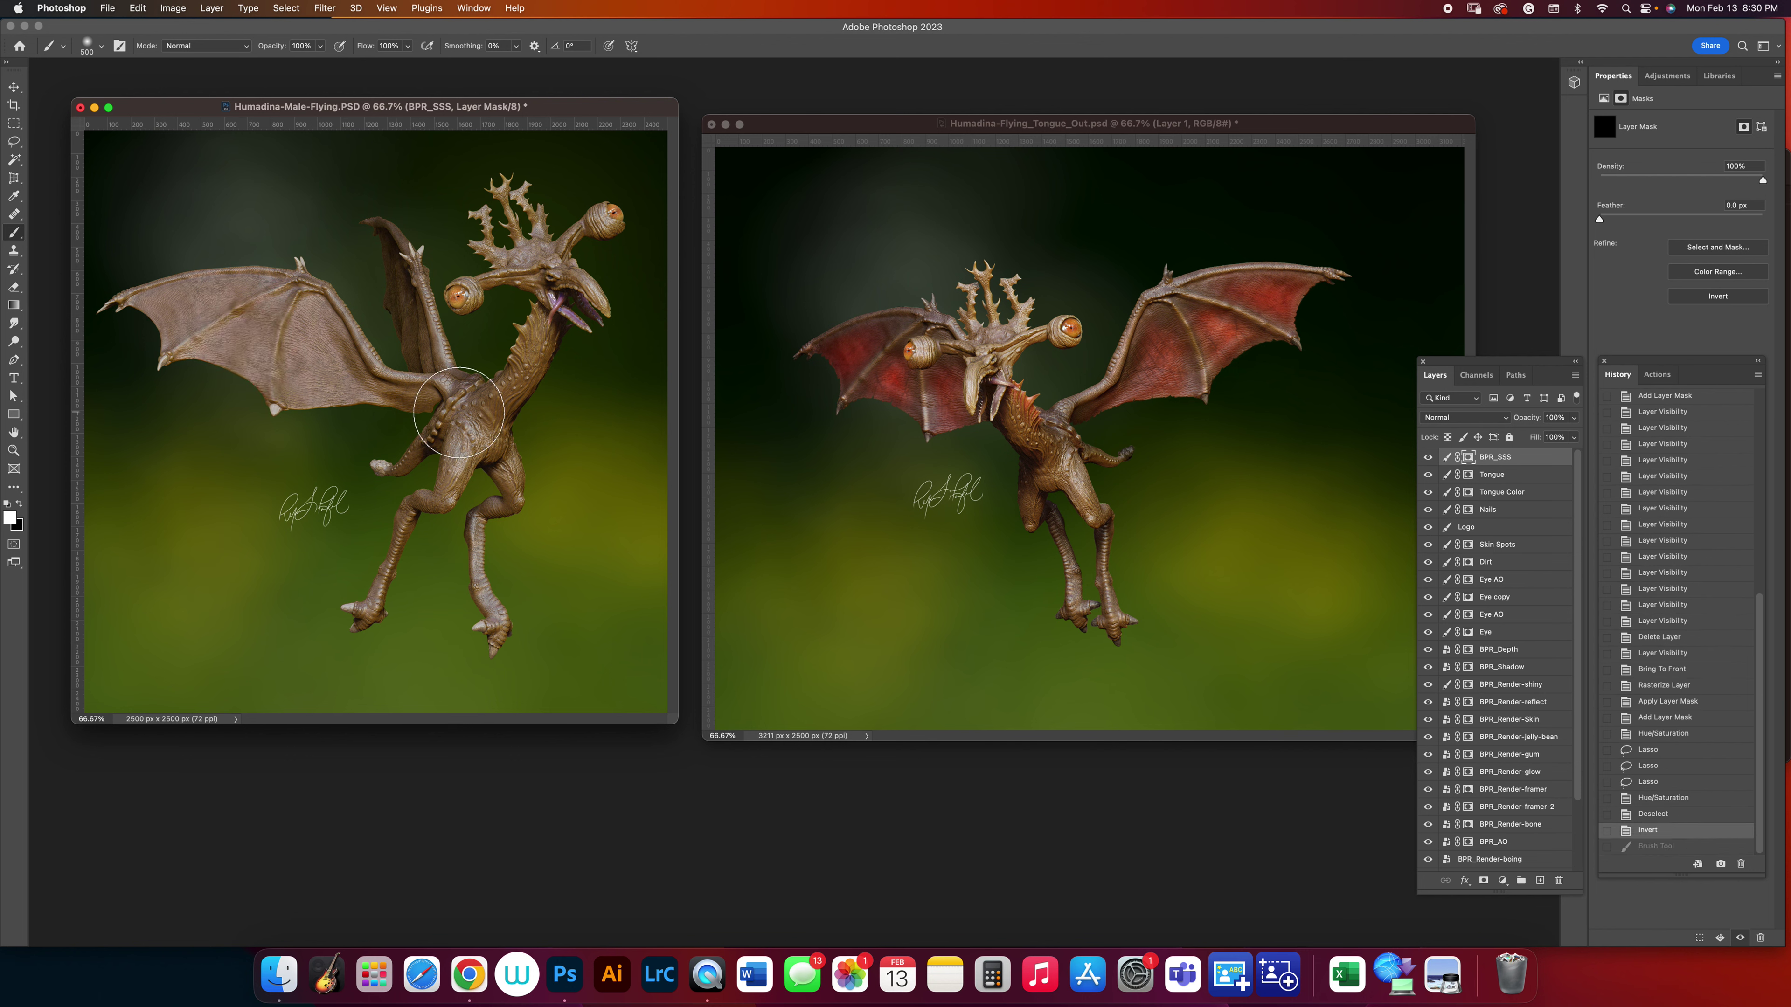
key("bracketleft")
key("bracketleft")
key("bracketleft")
mouse_move(169, 326)
left_mouse_down()
mouse_move(233, 295)
mouse_move(190, 315)
mouse_move(196, 405)
mouse_move(239, 363)
mouse_move(248, 389)
mouse_move(260, 311)
mouse_move(289, 304)
mouse_move(290, 443)
mouse_move(327, 394)
mouse_move(307, 325)
mouse_move(357, 405)
mouse_move(423, 410)
mouse_move(347, 386)
mouse_move(318, 331)
mouse_move(240, 303)
mouse_move(172, 313)
mouse_move(158, 361)
left_mouse_up()
mouse_move(384, 244)
left_mouse_down()
mouse_move(416, 349)
mouse_move(463, 404)
left_mouse_up()
mouse_move(527, 325)
left_mouse_down()
mouse_move(597, 311)
mouse_move(576, 345)
mouse_move(573, 310)
mouse_move(568, 392)
mouse_move(578, 354)
mouse_move(572, 380)
mouse_move(531, 310)
mouse_move(508, 315)
mouse_move(521, 302)
mouse_move(485, 371)
left_mouse_up()
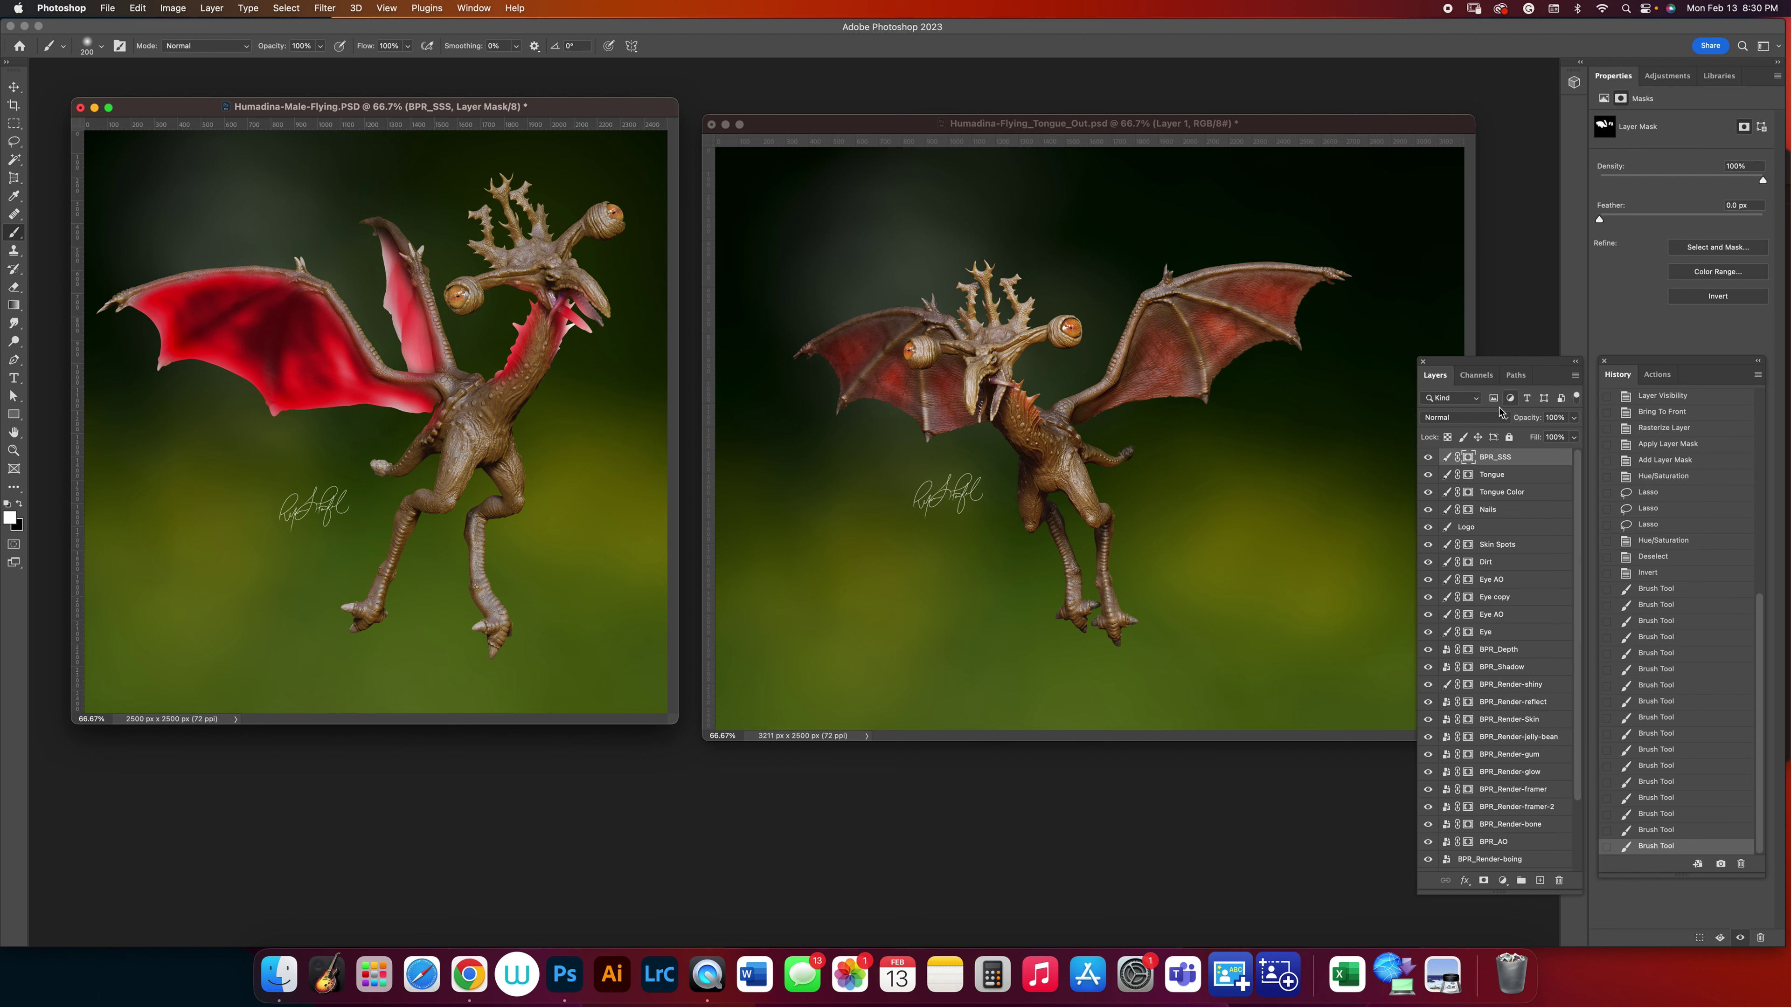
Set the BPR_SSS layer's blend mode to Vivid Light and its opacity to 30%.
left_click(1452, 416)
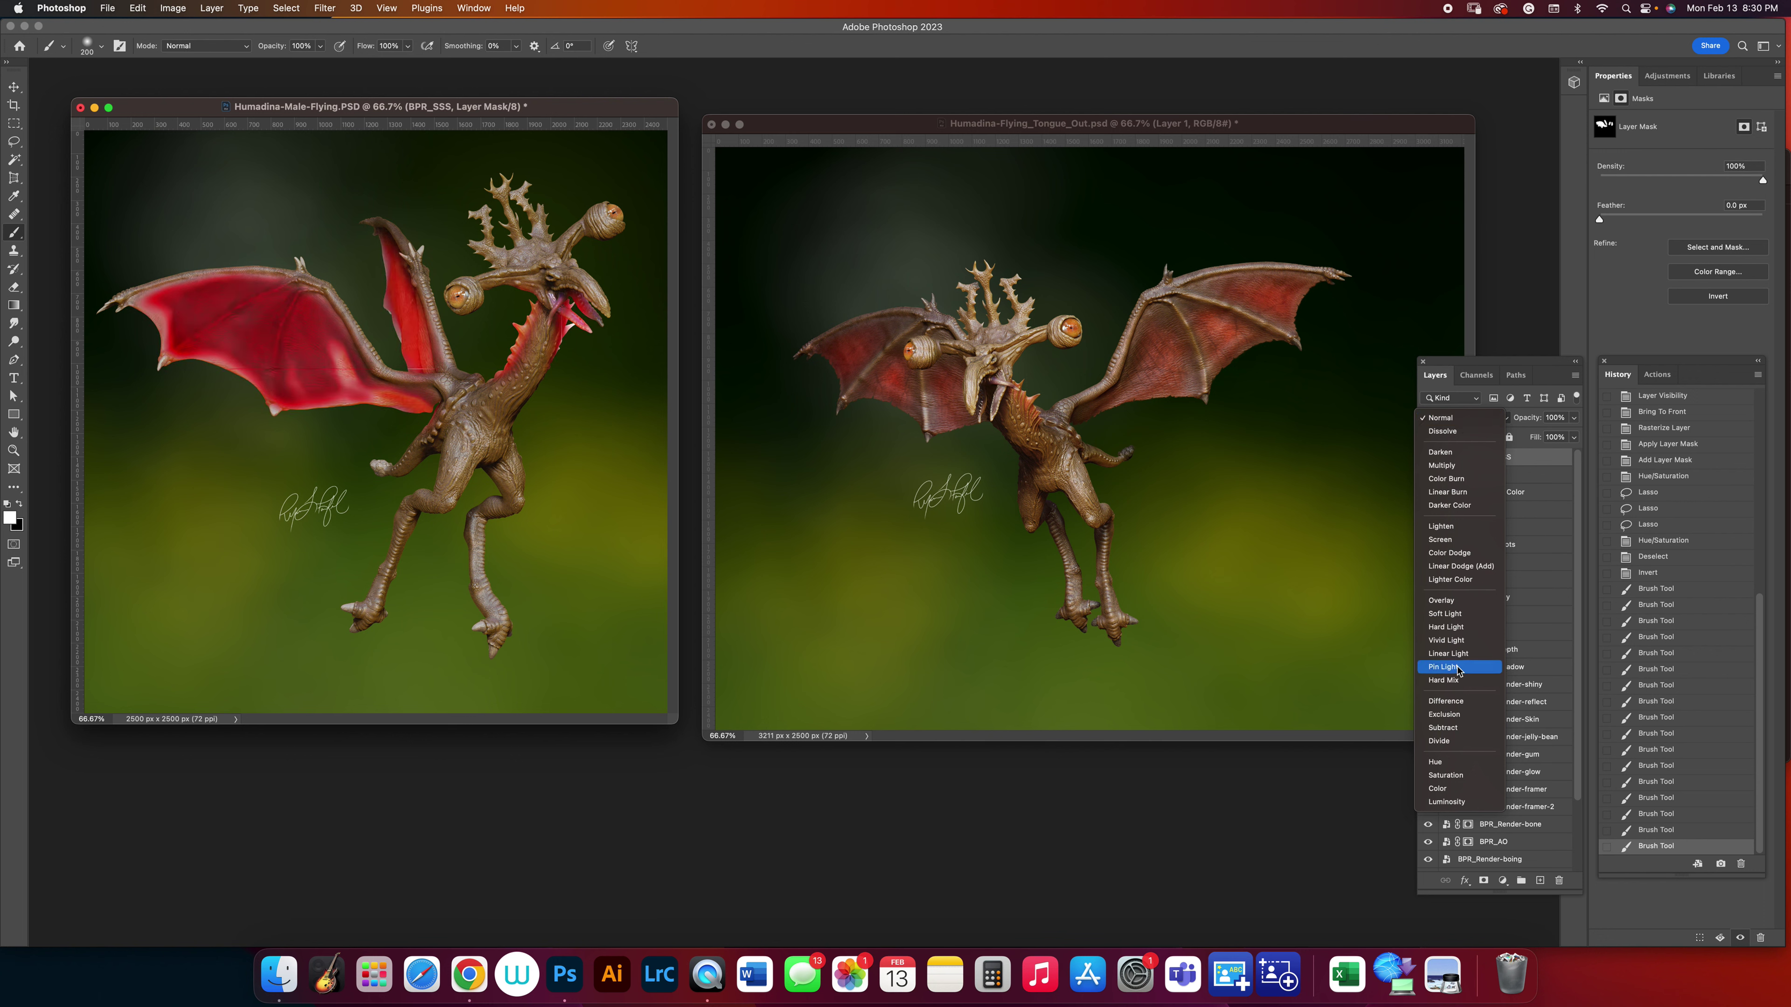
left_click(1456, 640)
left_click(1562, 416)
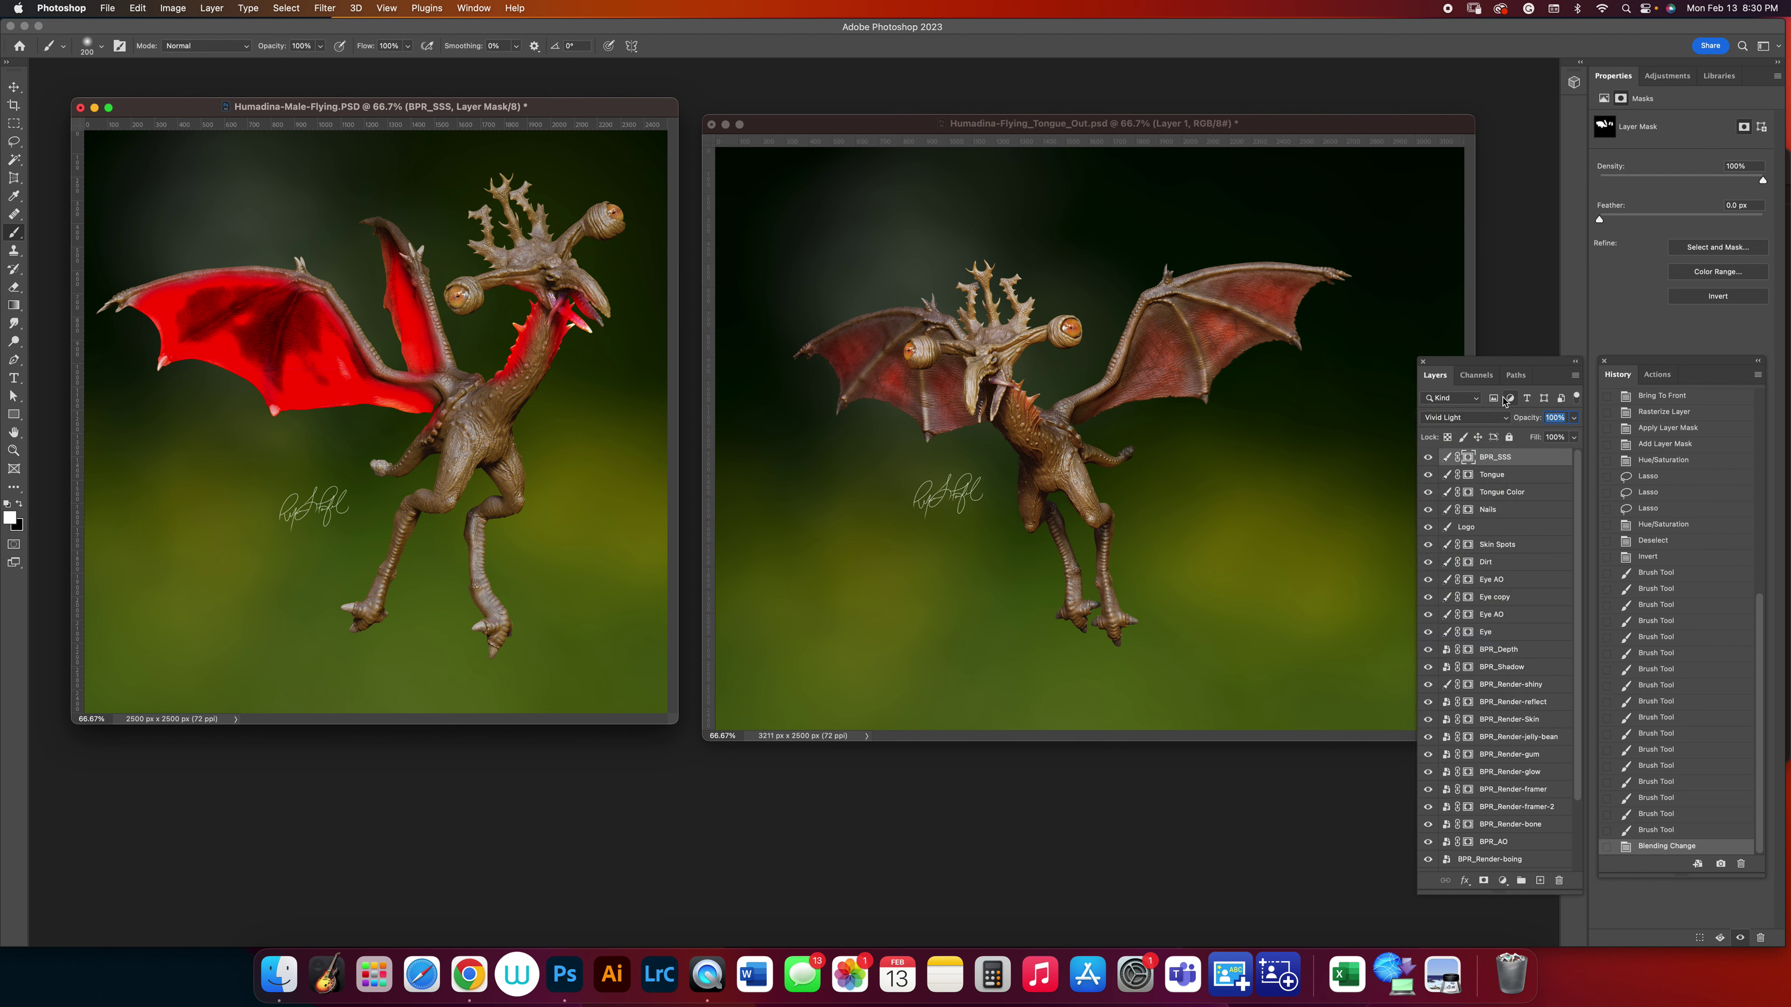
type("25")
key("Return")
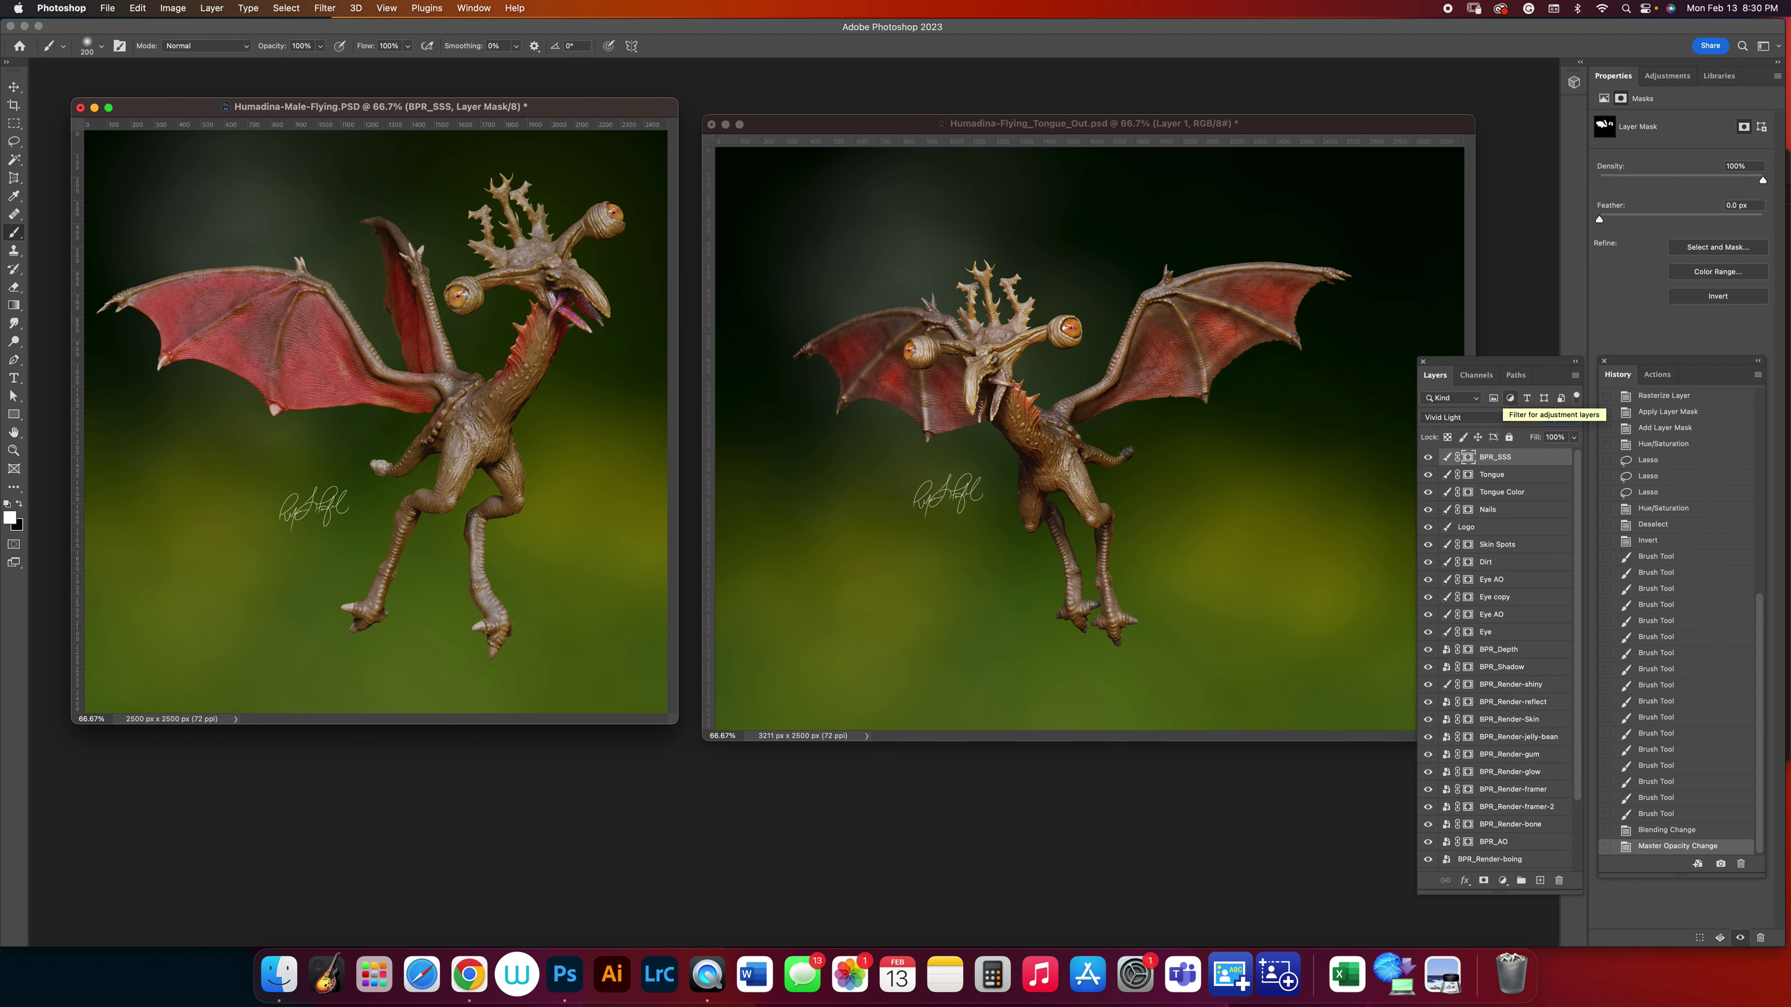
Set the BPR_SSS layer's blend mode to Hard Light and its opacity to 36%.
left_click(1456, 417)
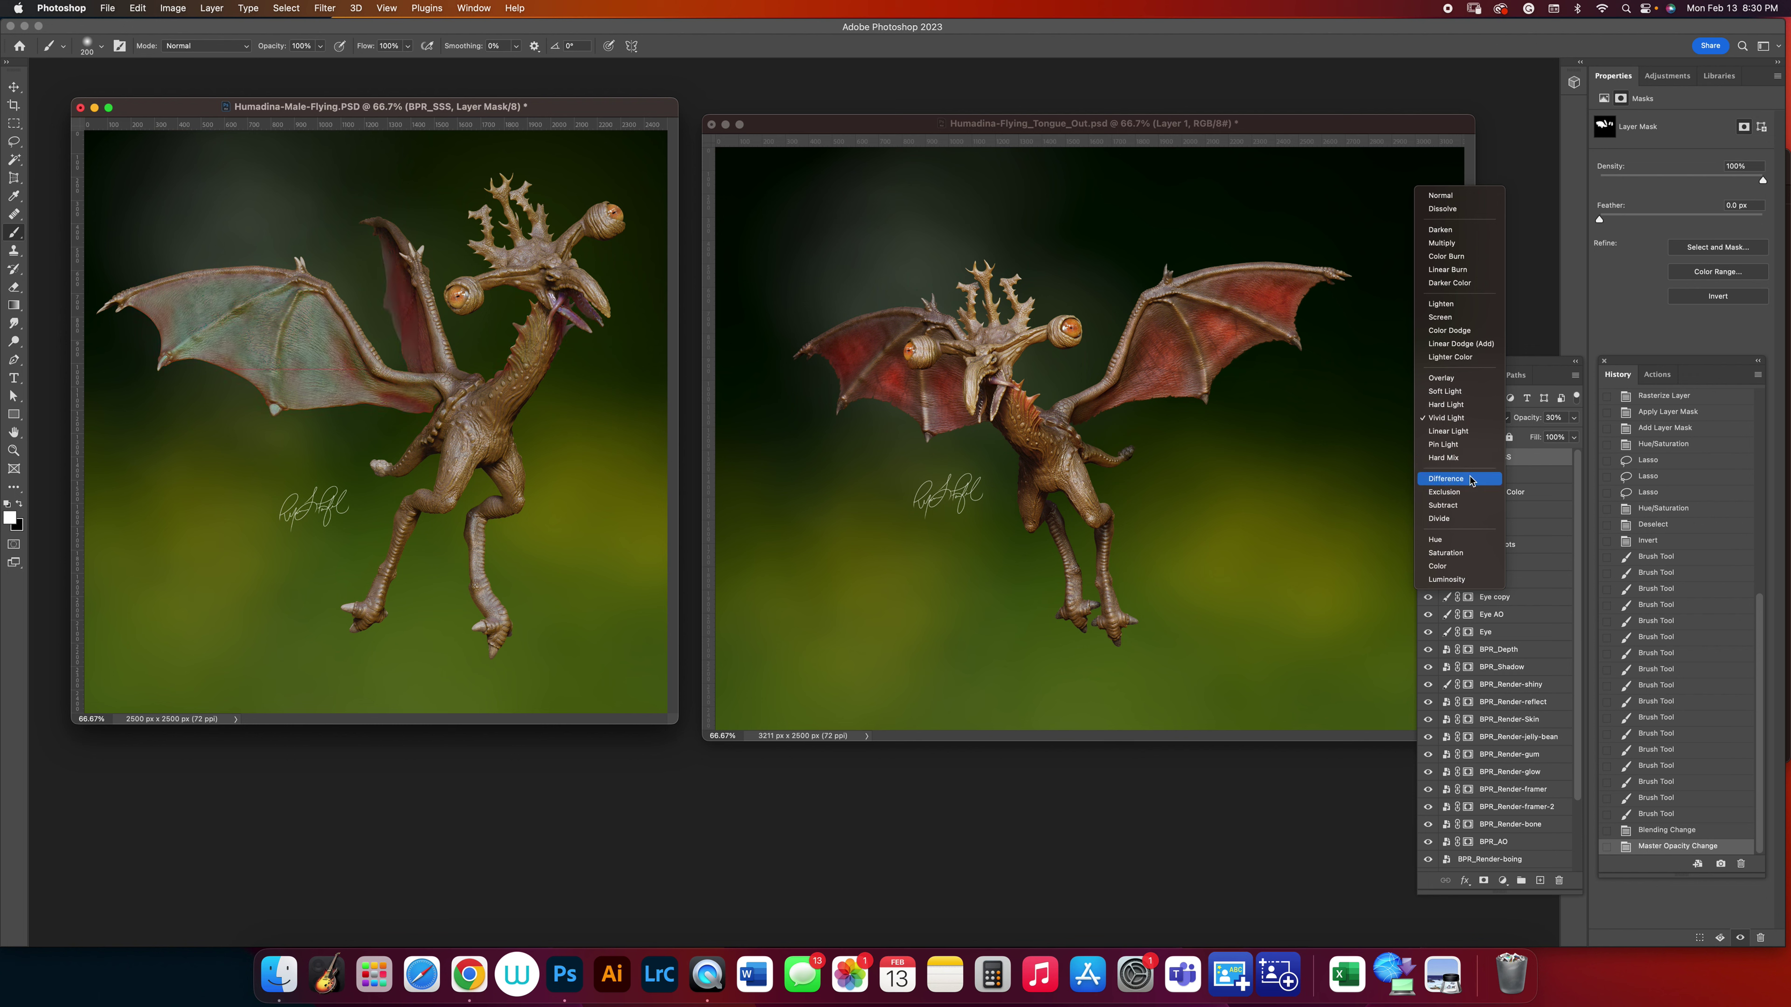
left_click(1462, 407)
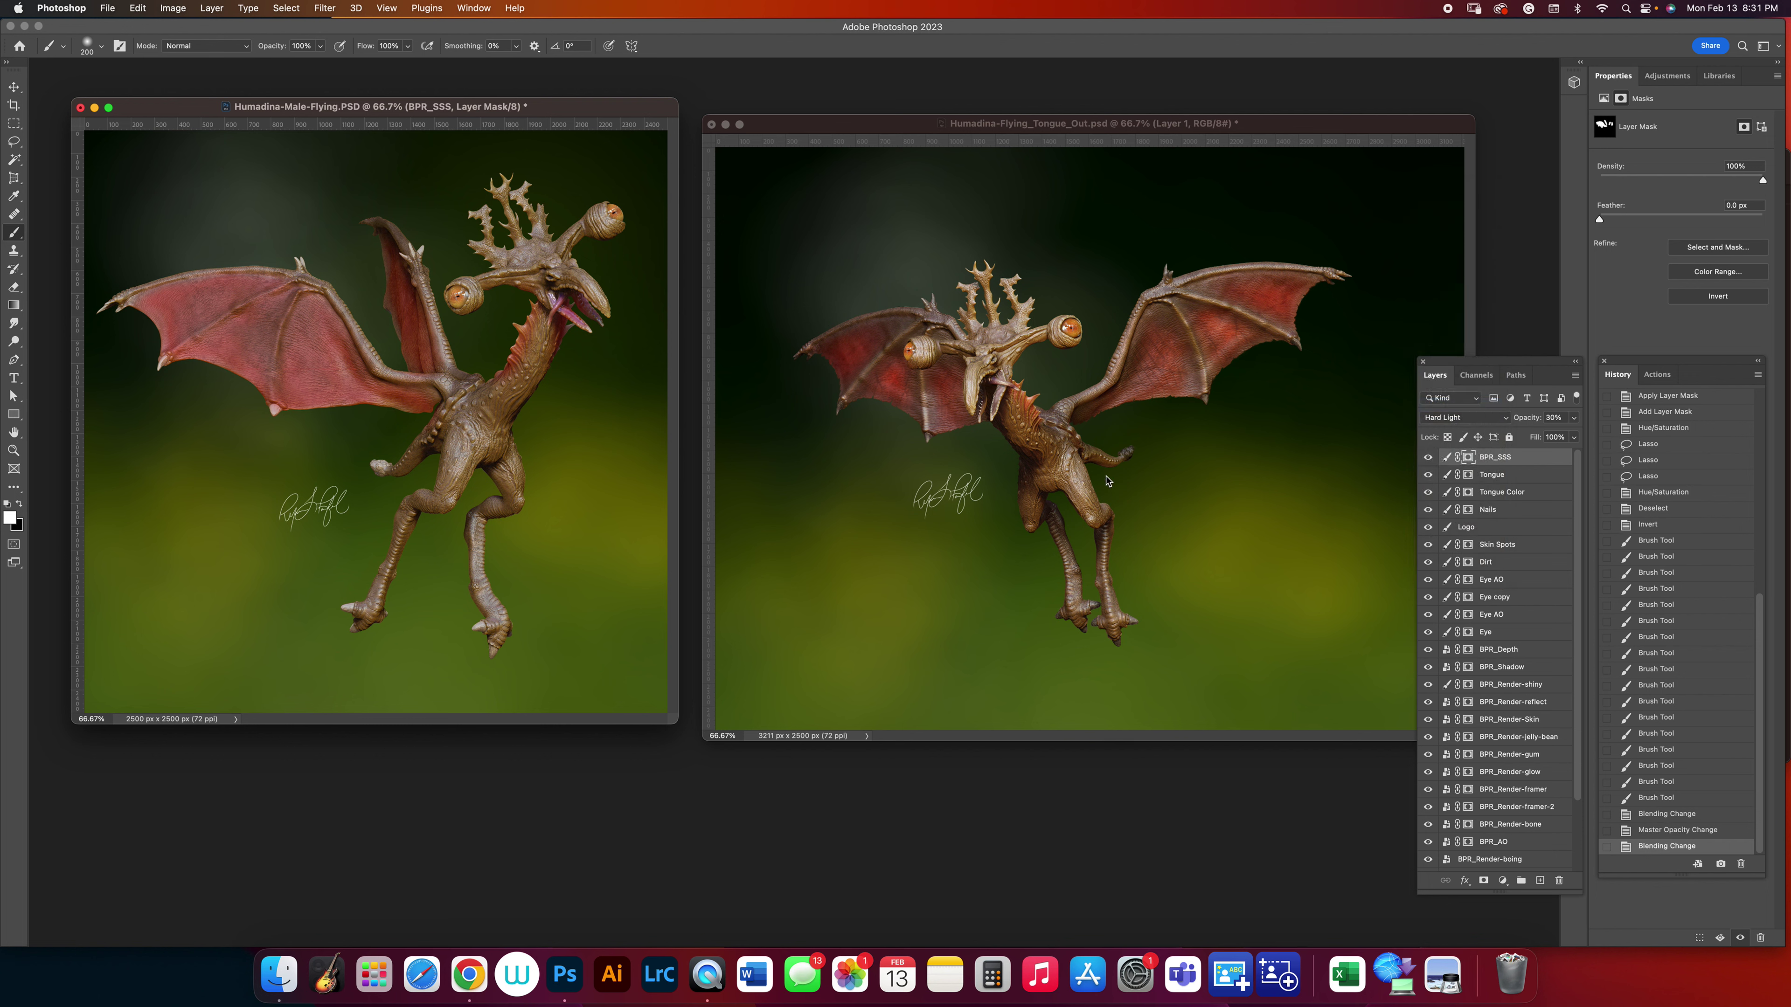
left_click(1573, 417)
left_click_drag(1529, 438, 1532, 438)
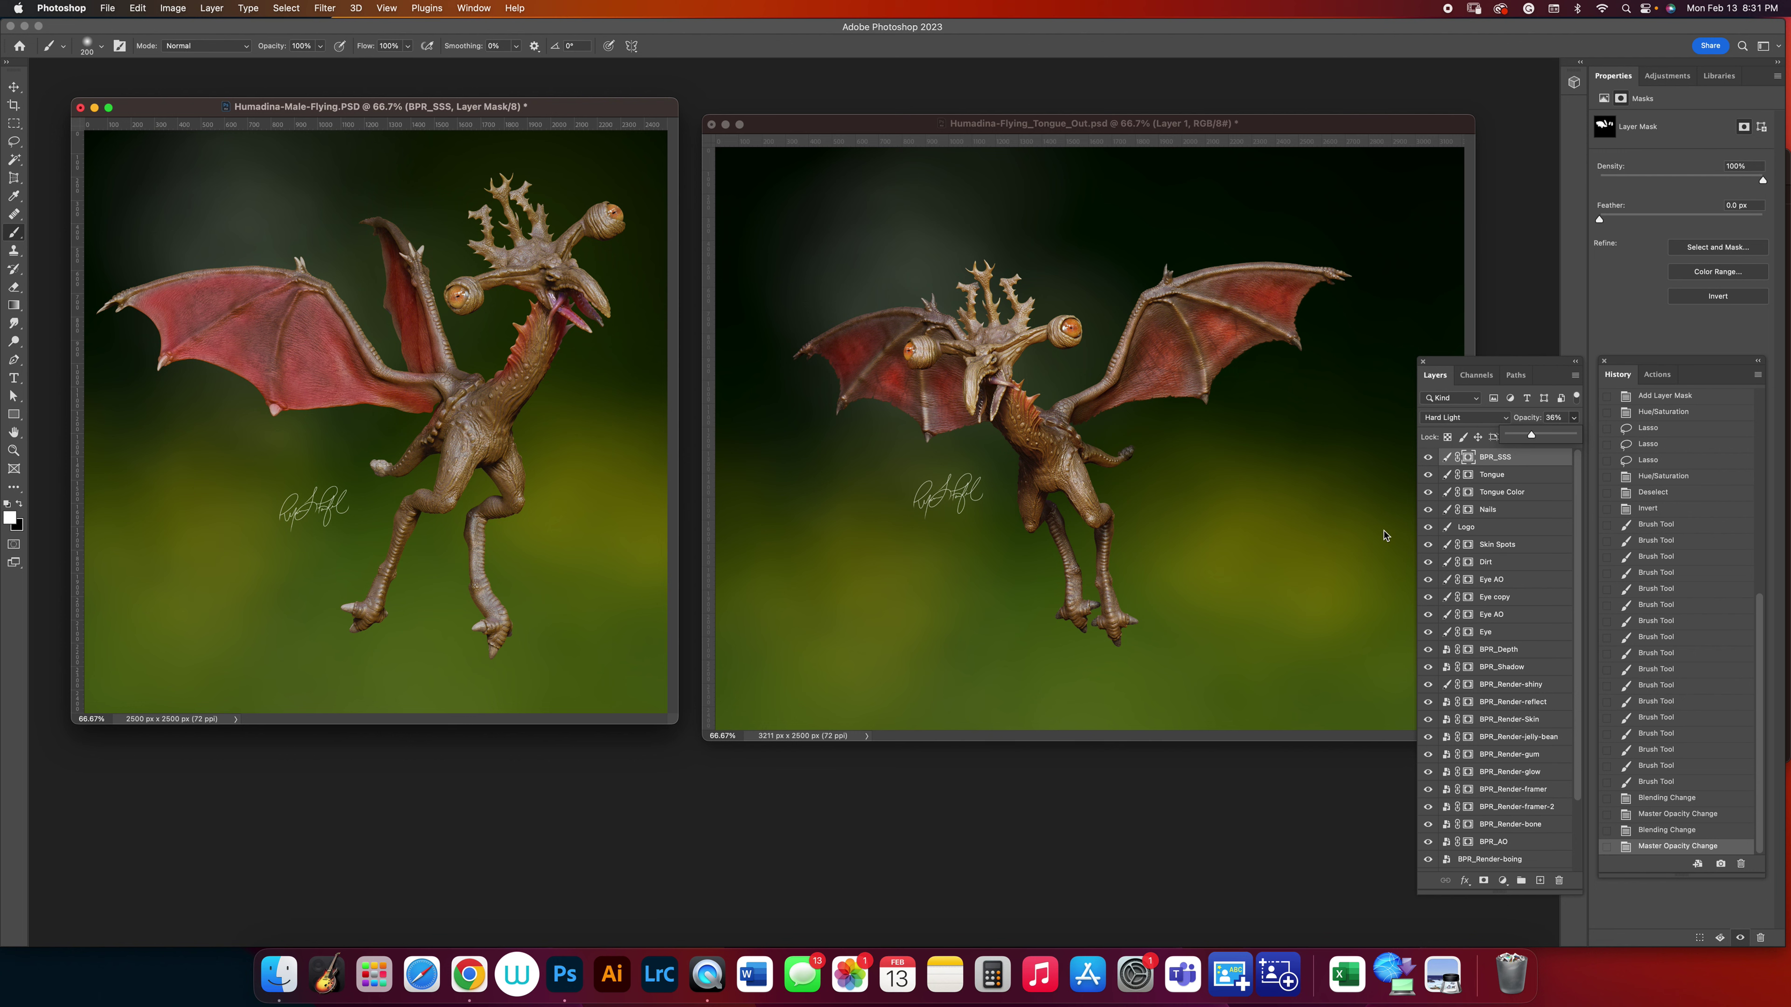
Try the Normal blend mode on the BPR_SSS layer and return it to Hard Light.
left_click(1472, 460)
left_click(1470, 416)
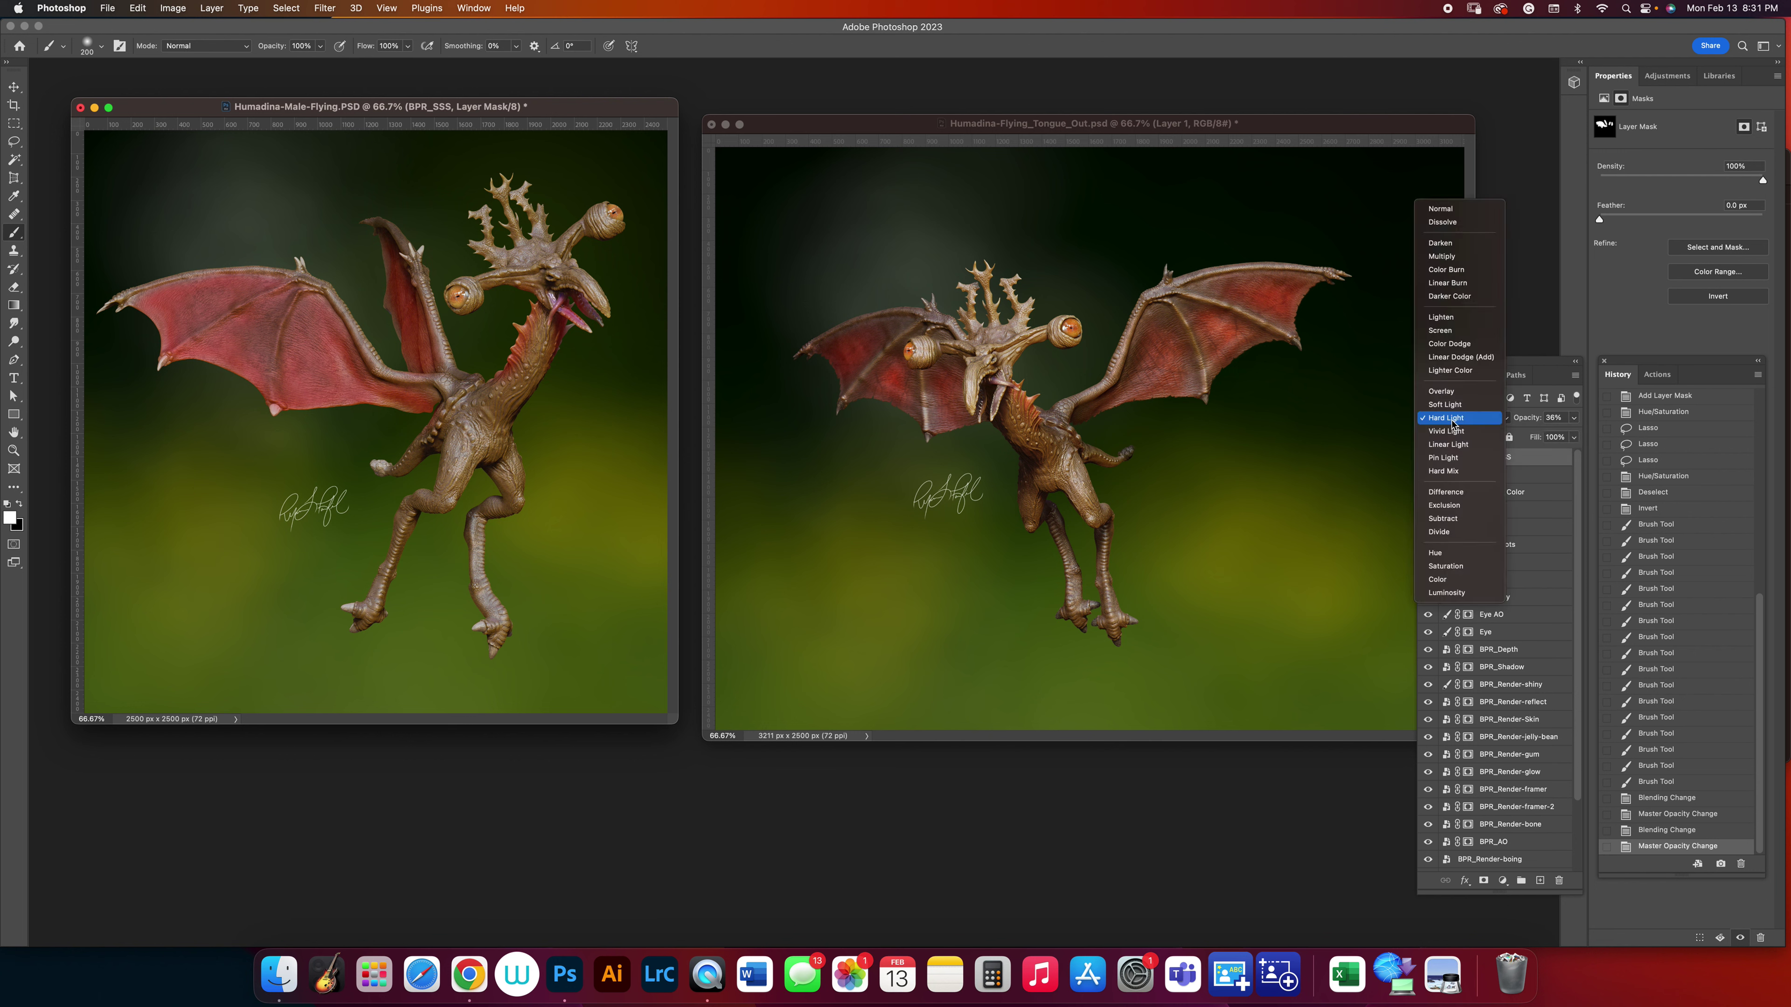
left_click(1469, 212)
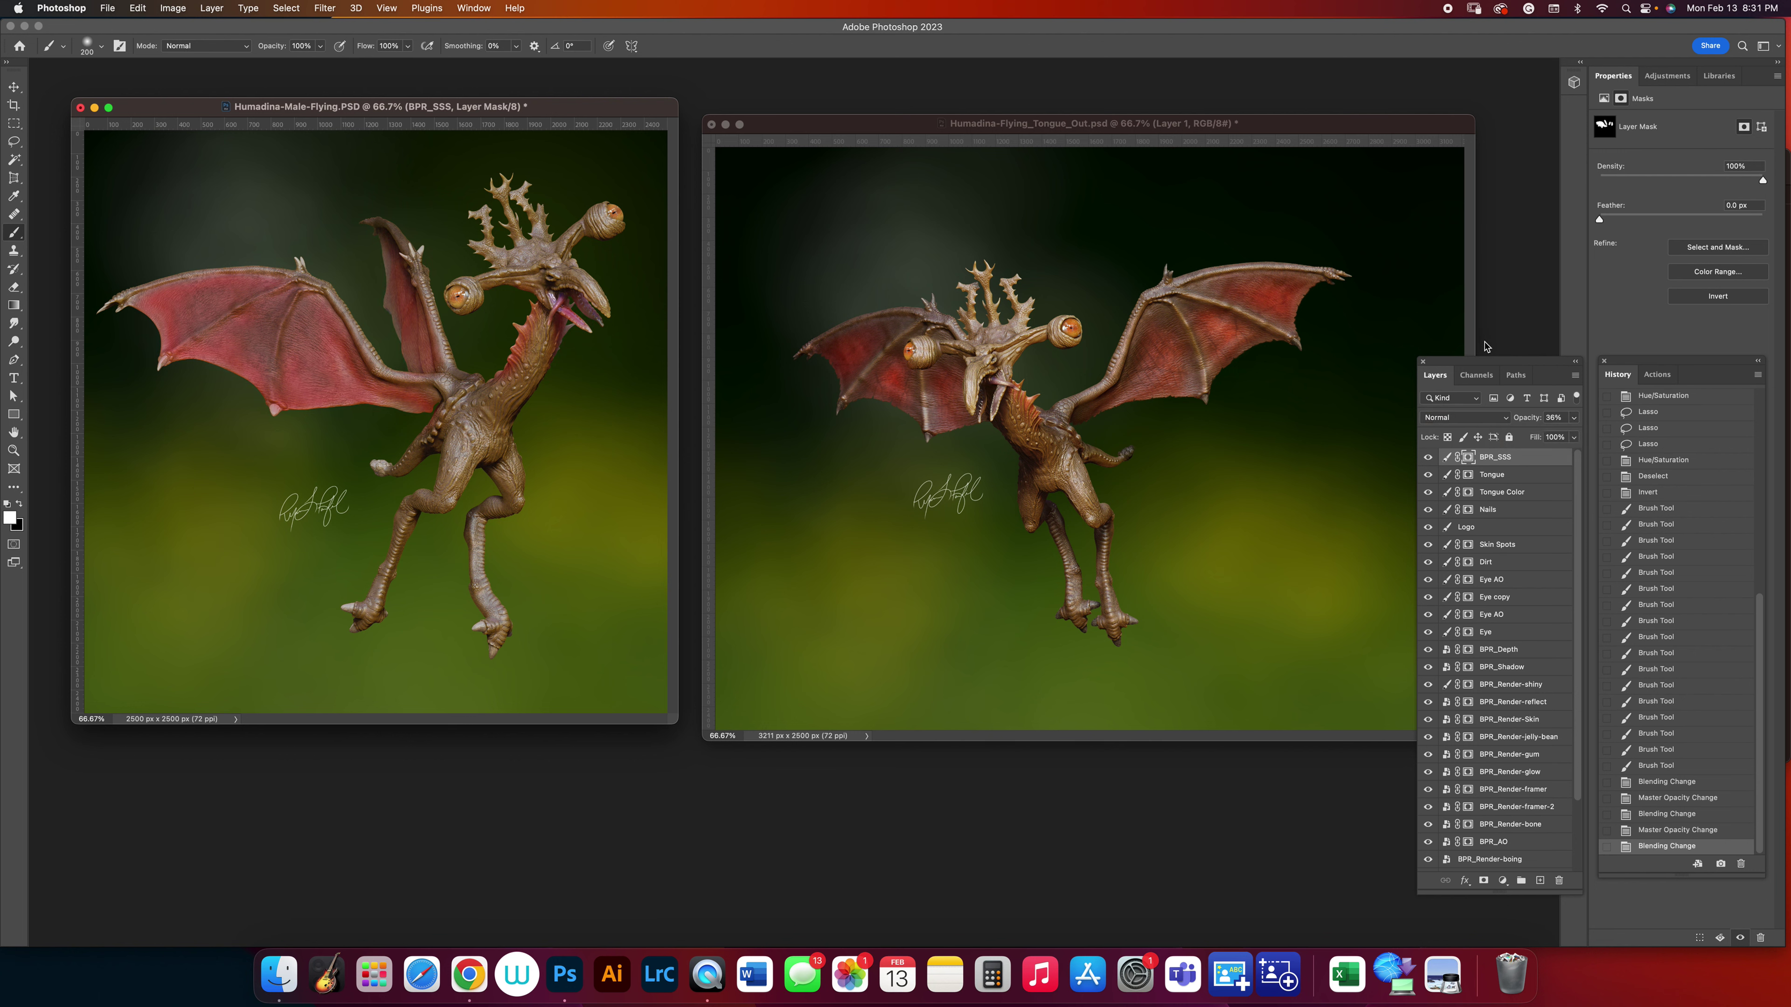
left_click(1471, 419)
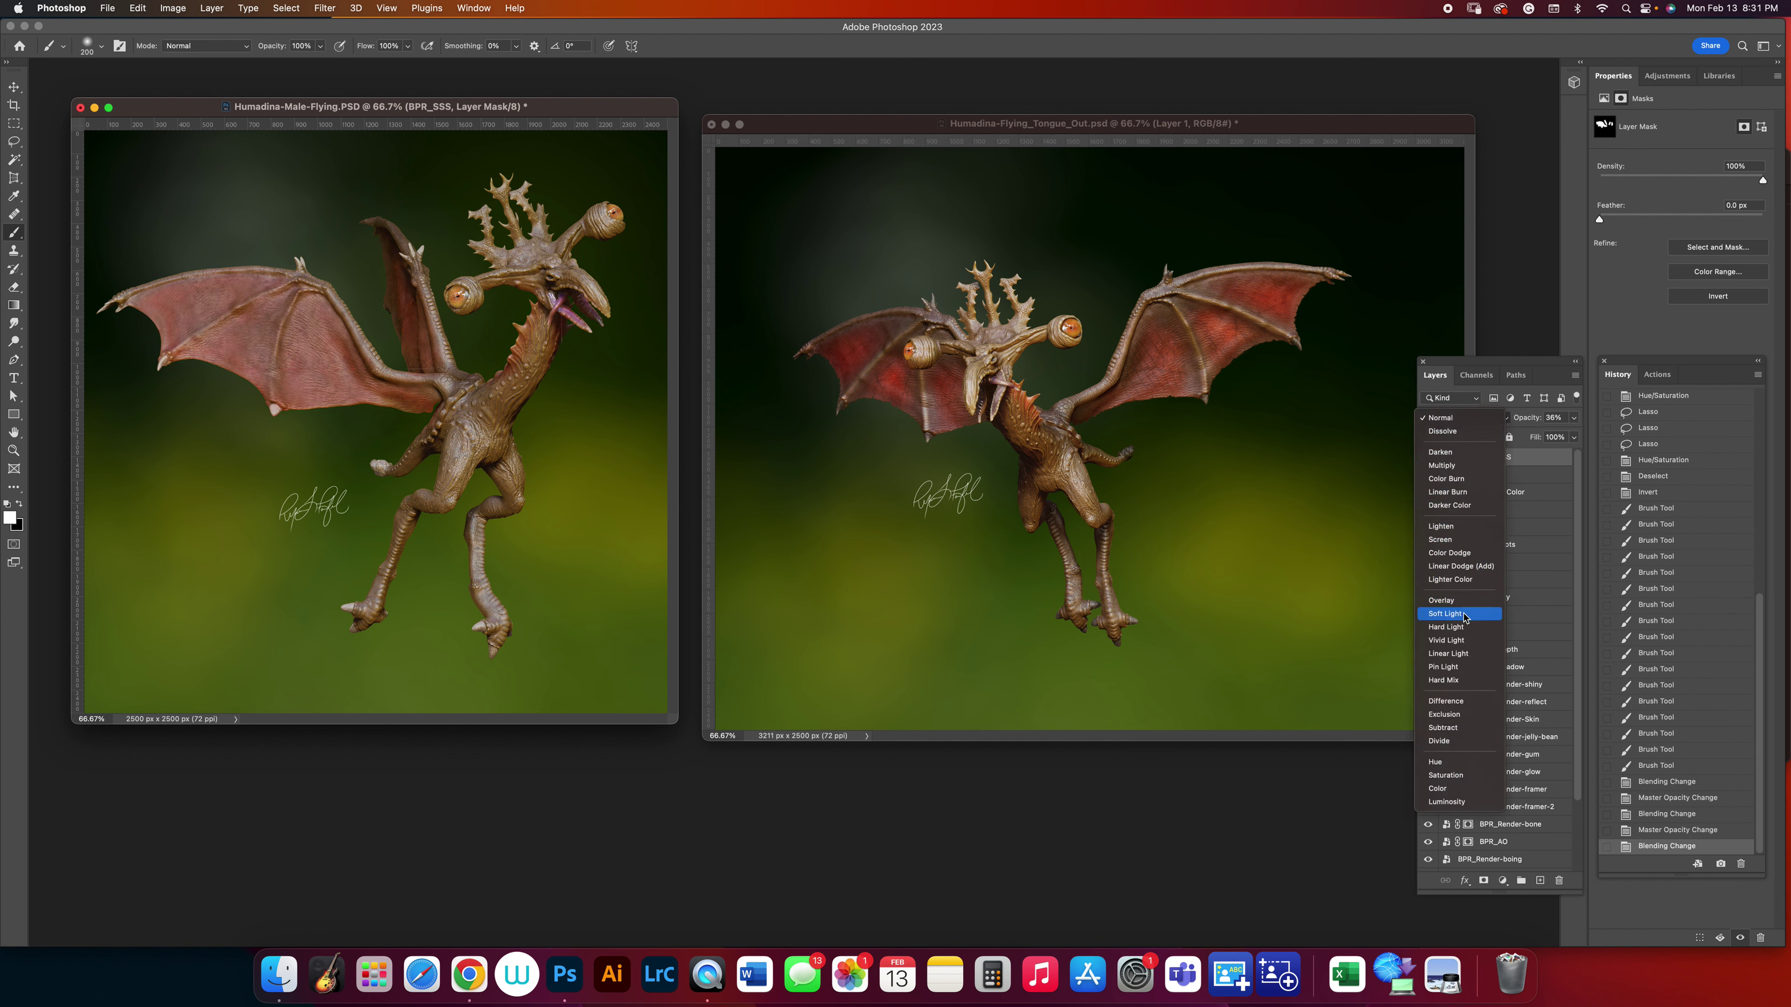
left_click(1465, 626)
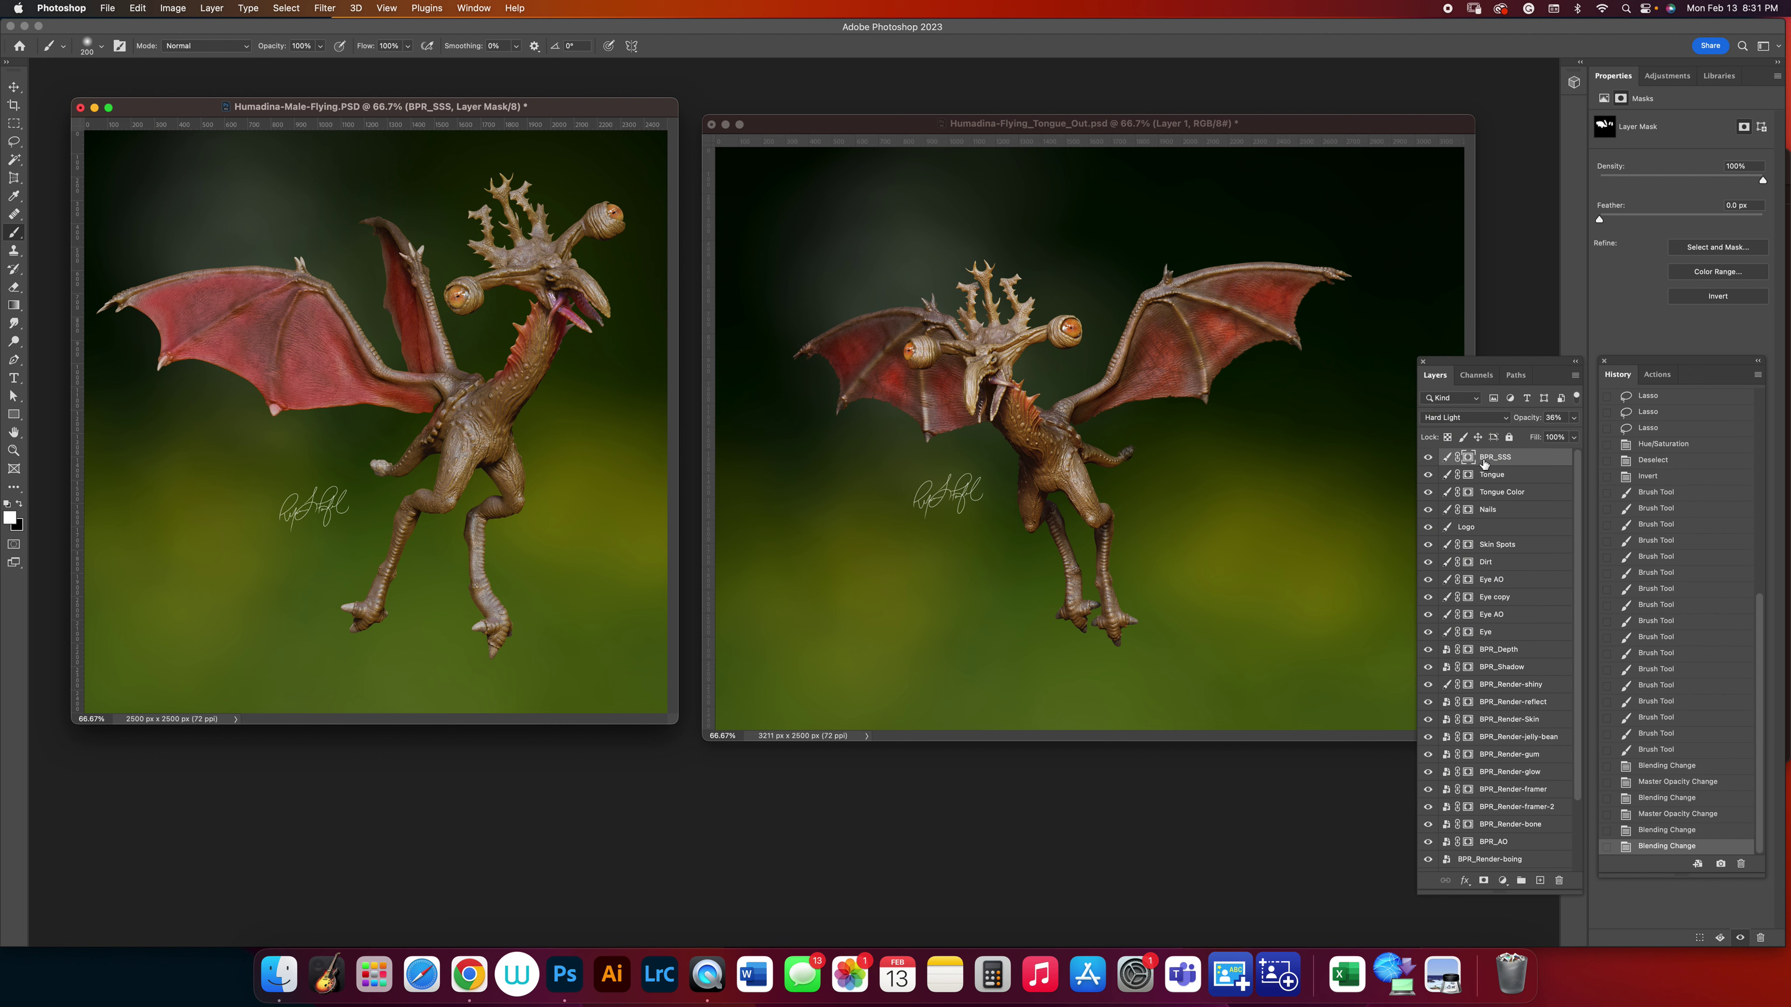
Apply the painted mask to the BPR_SSS layer and add a new blank layer mask.
left_click_drag(1469, 460, 1556, 881)
left_click(1482, 881)
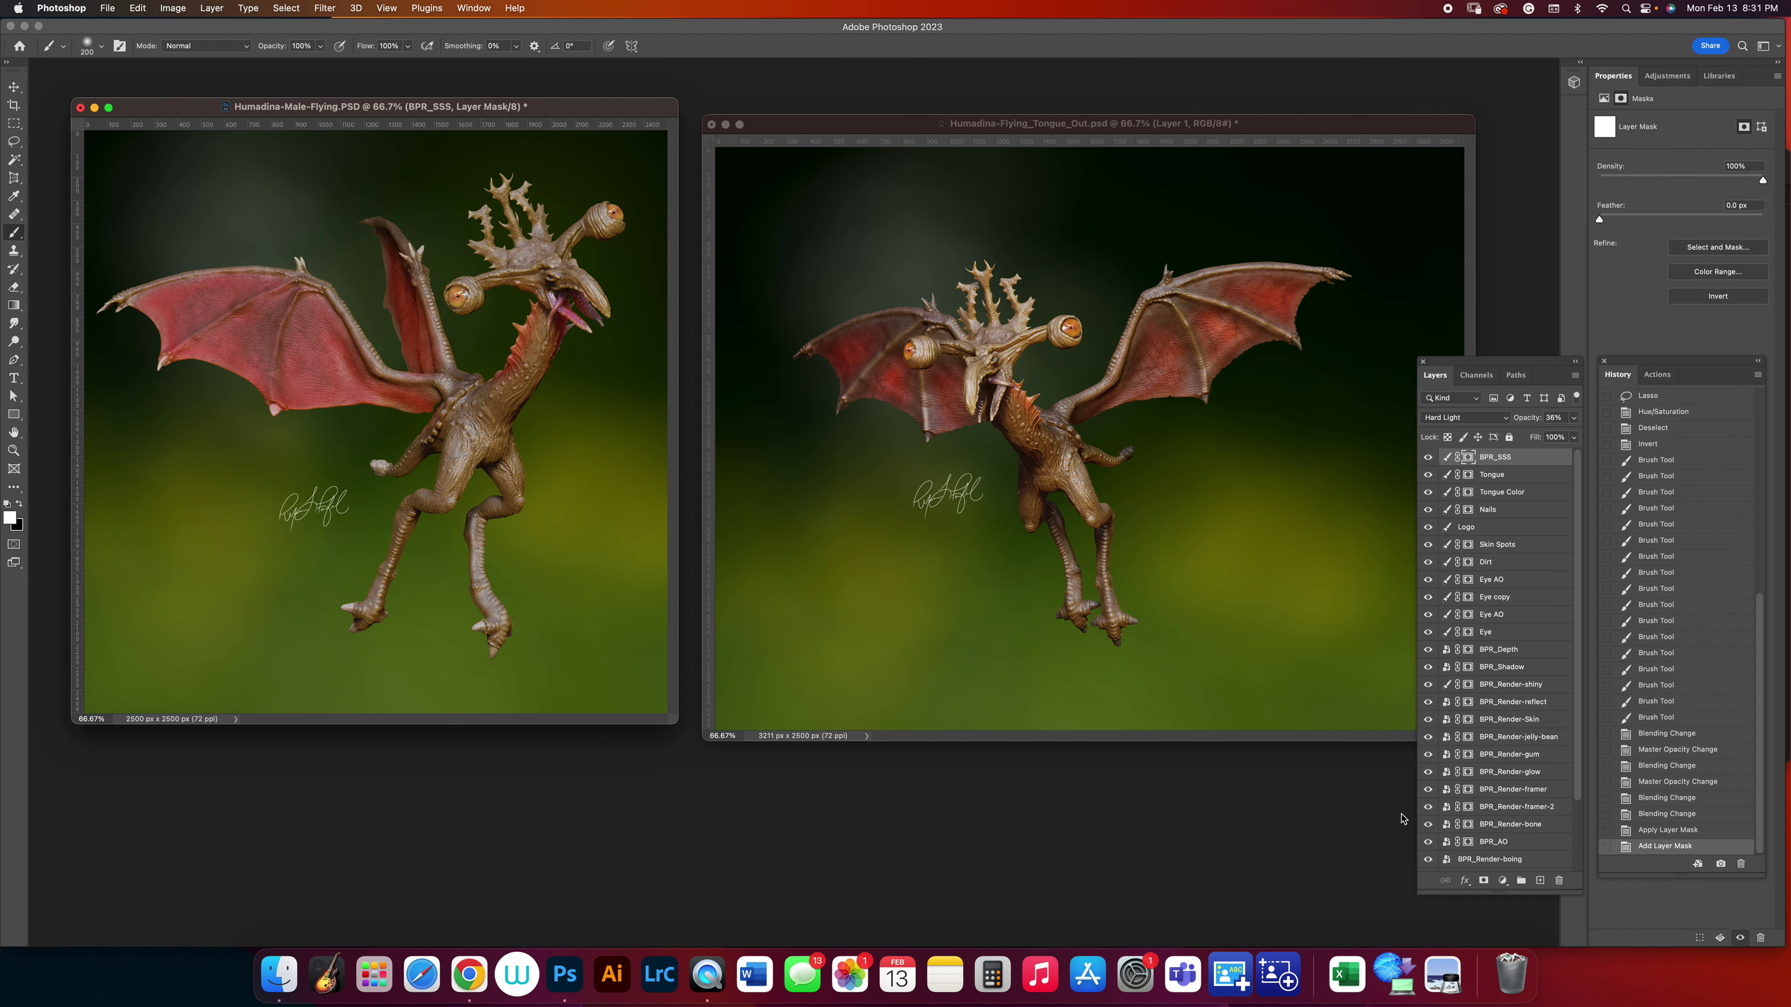
Paint black with a smaller brush on the BPR_SSS mask along the near wing's inner finger bone to remove its red tint.
key("super+plus")
key("super+plus")
key("h")
left_click_drag(746, 487, 843, 639)
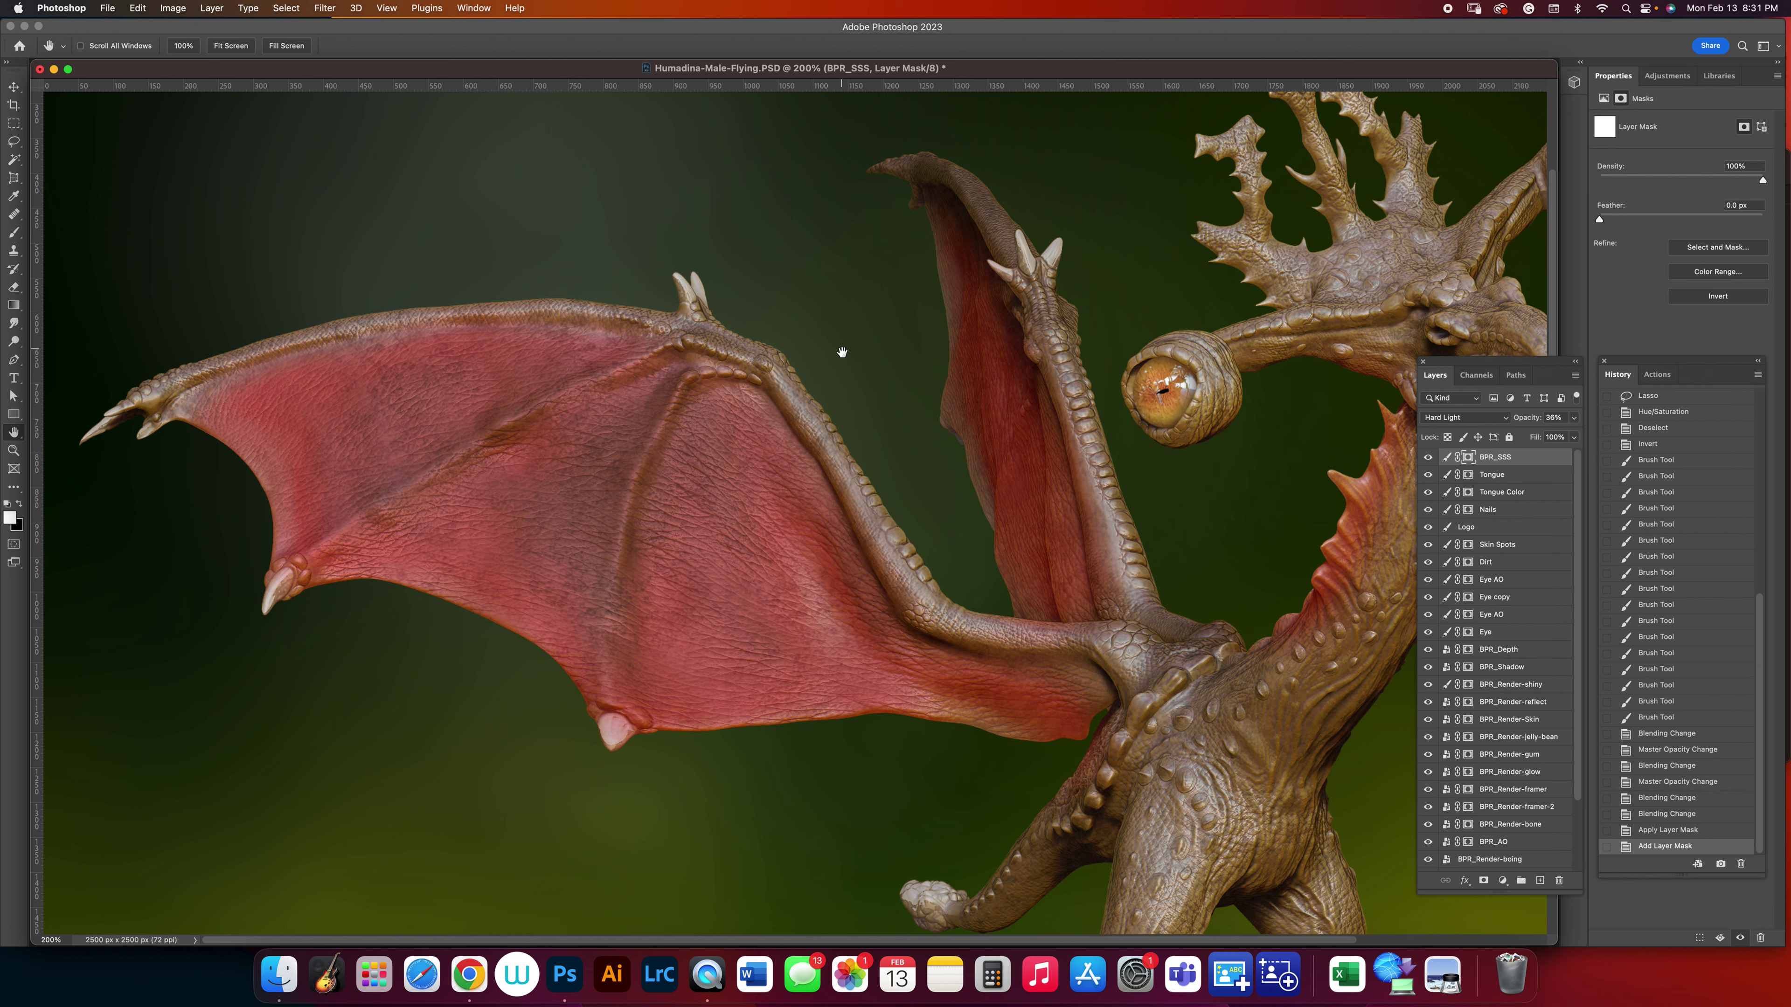
left_click(19, 504)
key("b")
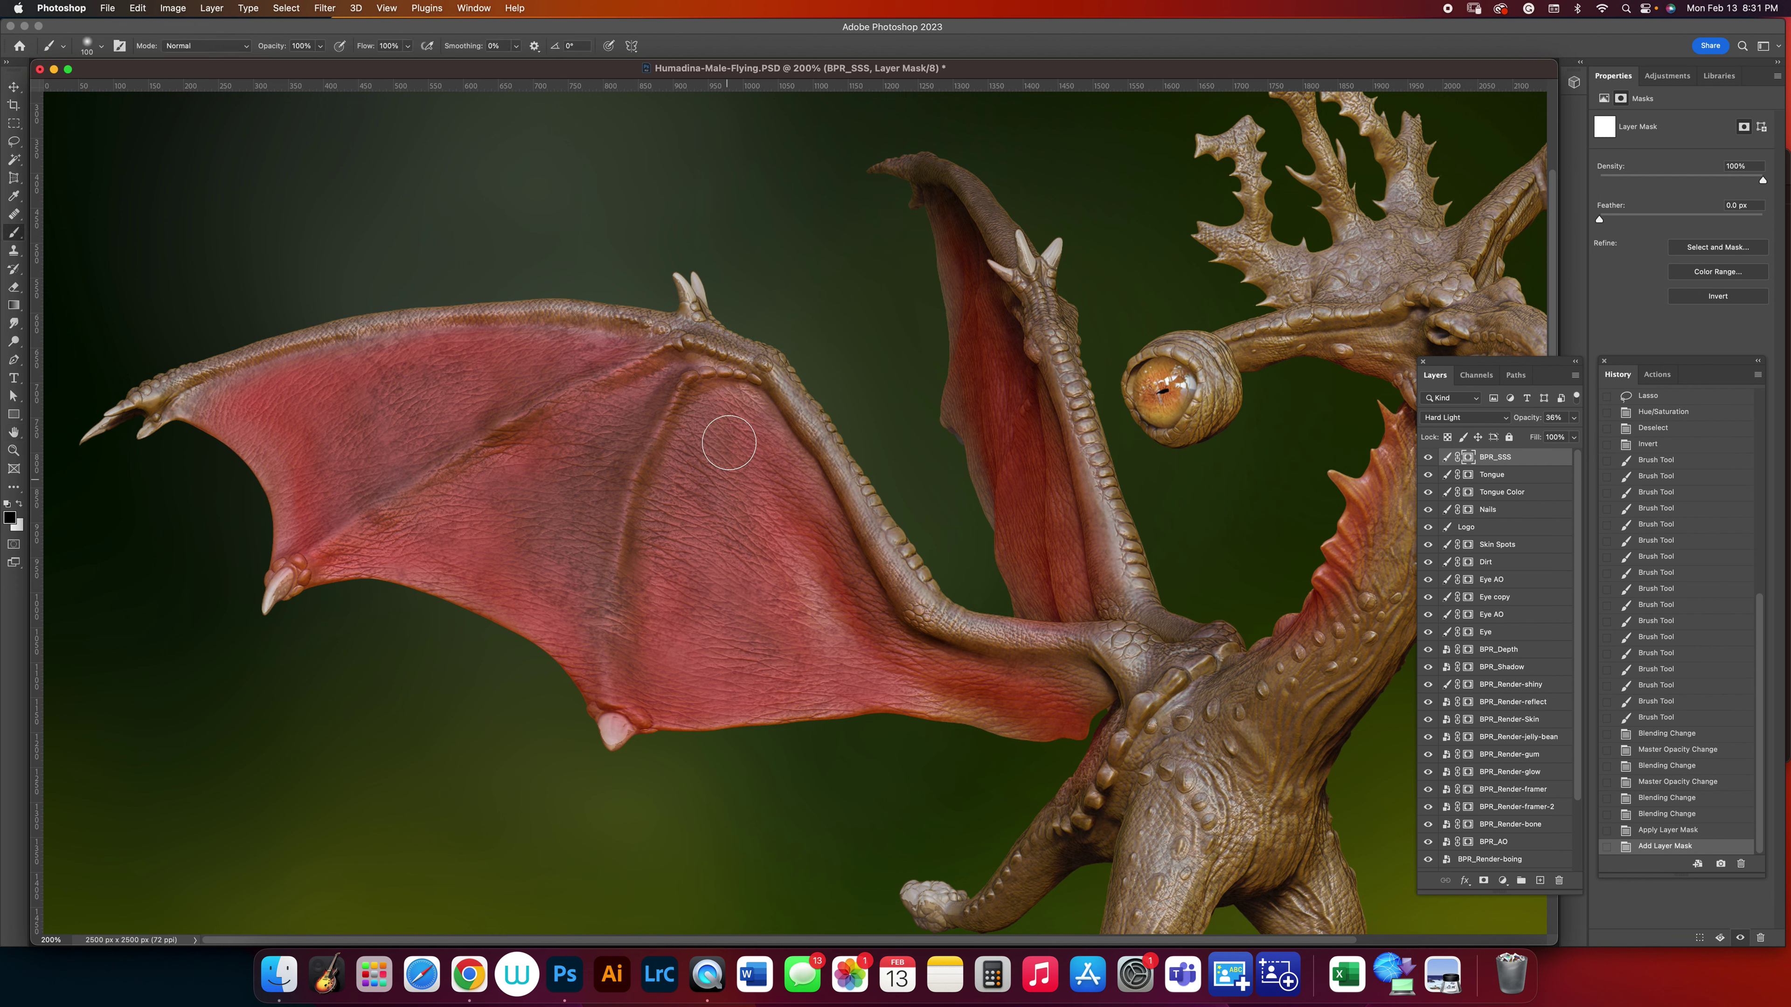
key("bracketleft")
key("bracketleft")
key("bracketleft")
mouse_move(740, 370)
left_mouse_down()
mouse_move(674, 404)
mouse_move(682, 385)
mouse_move(647, 476)
left_mouse_up()
mouse_move(677, 399)
left_mouse_down()
mouse_move(742, 375)
mouse_move(654, 388)
mouse_move(678, 390)
mouse_move(630, 495)
mouse_move(606, 695)
mouse_move(641, 731)
mouse_move(603, 711)
mouse_move(613, 748)
mouse_move(633, 718)
mouse_move(612, 625)
left_mouse_up()
key("super+z")
key("super+z")
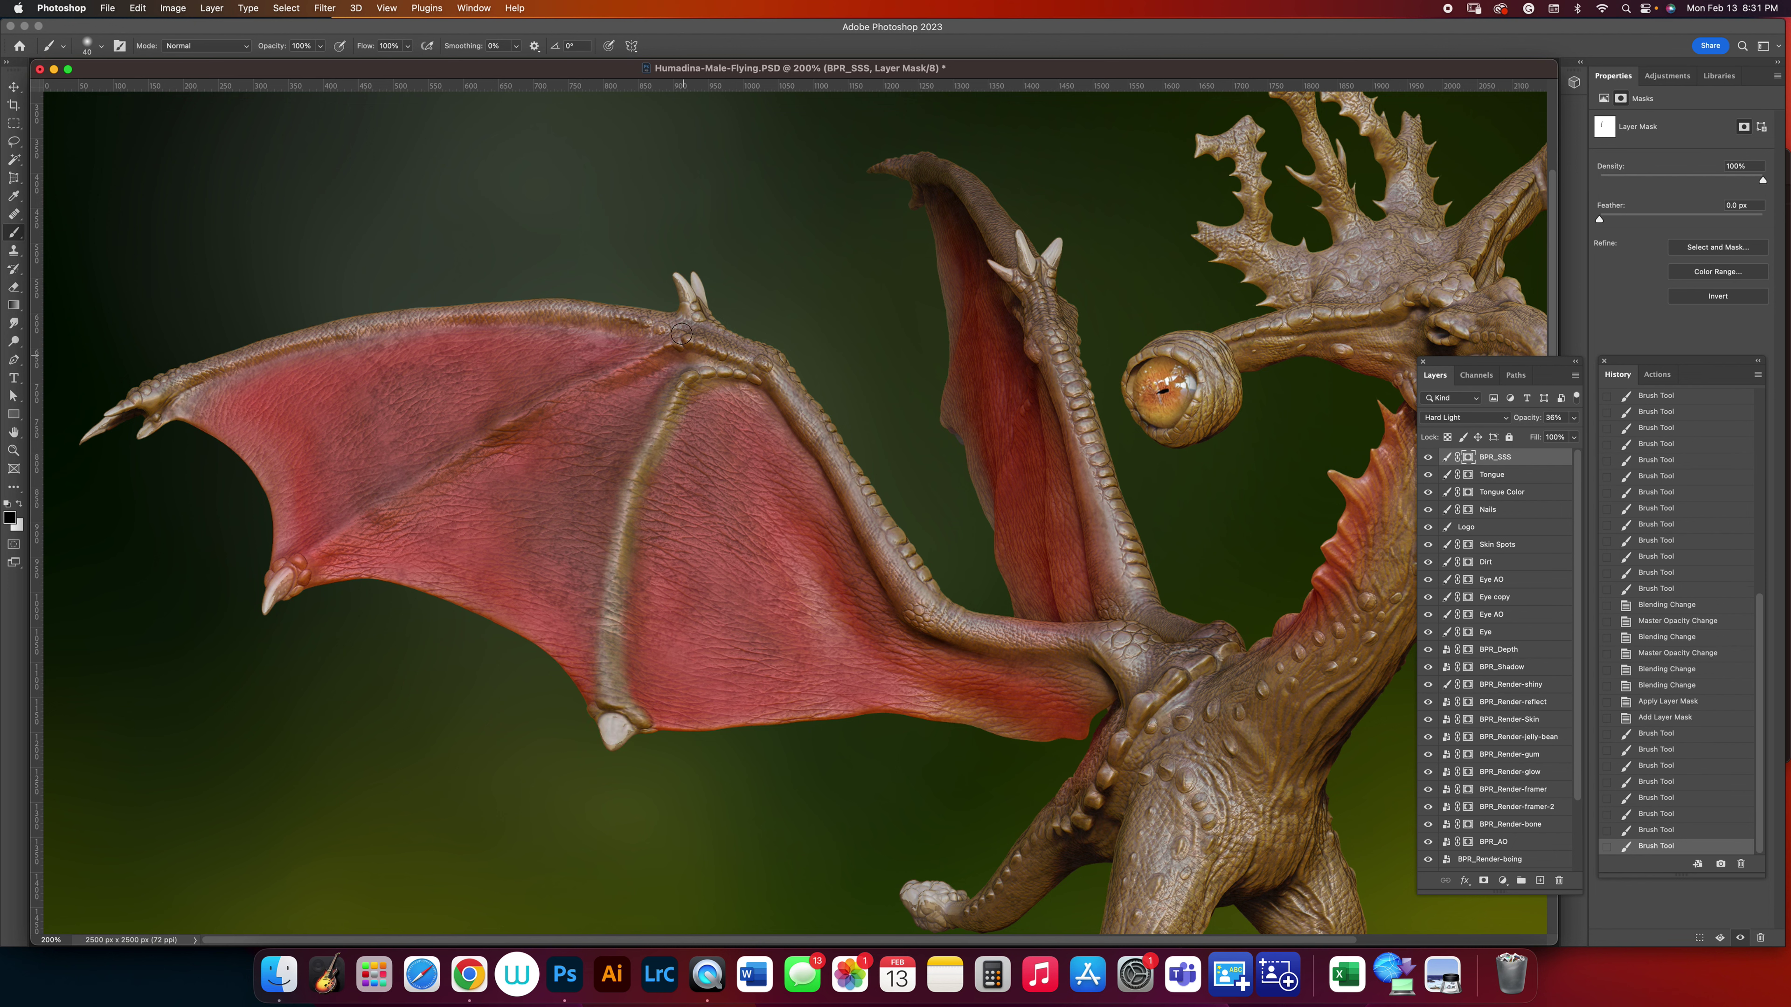
Mask the red tint off the near wing's outer finger bone, from its claw up to the wing joint.
left_click_drag(276, 573, 285, 579)
mouse_move(292, 573)
left_mouse_down()
mouse_move(458, 448)
mouse_move(663, 356)
left_mouse_up()
key("super+z")
mouse_move(300, 563)
left_mouse_down()
mouse_move(536, 411)
mouse_move(716, 345)
left_mouse_up()
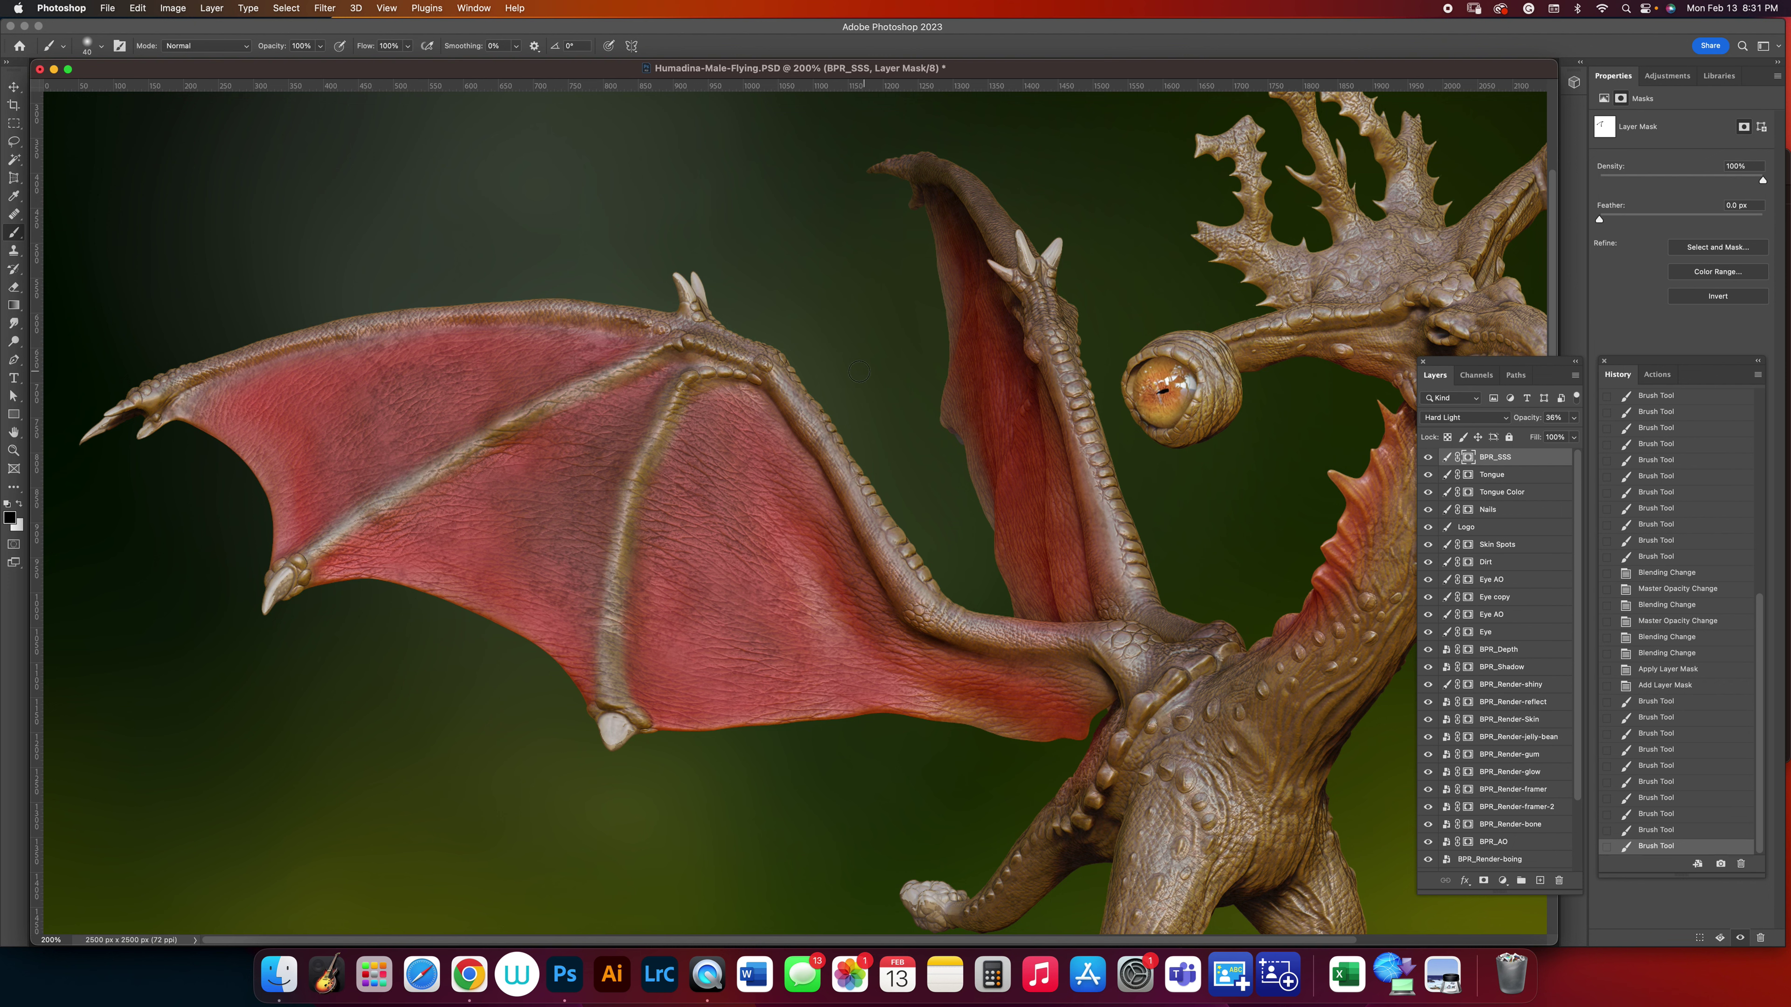
Mask the red tint off the near wing's leading edge and arm, and along the far wing's finger bones.
left_click_drag(278, 345, 67, 471)
mouse_move(915, 591)
left_mouse_down()
mouse_move(1098, 631)
mouse_move(968, 613)
mouse_move(796, 356)
mouse_move(688, 308)
left_mouse_up()
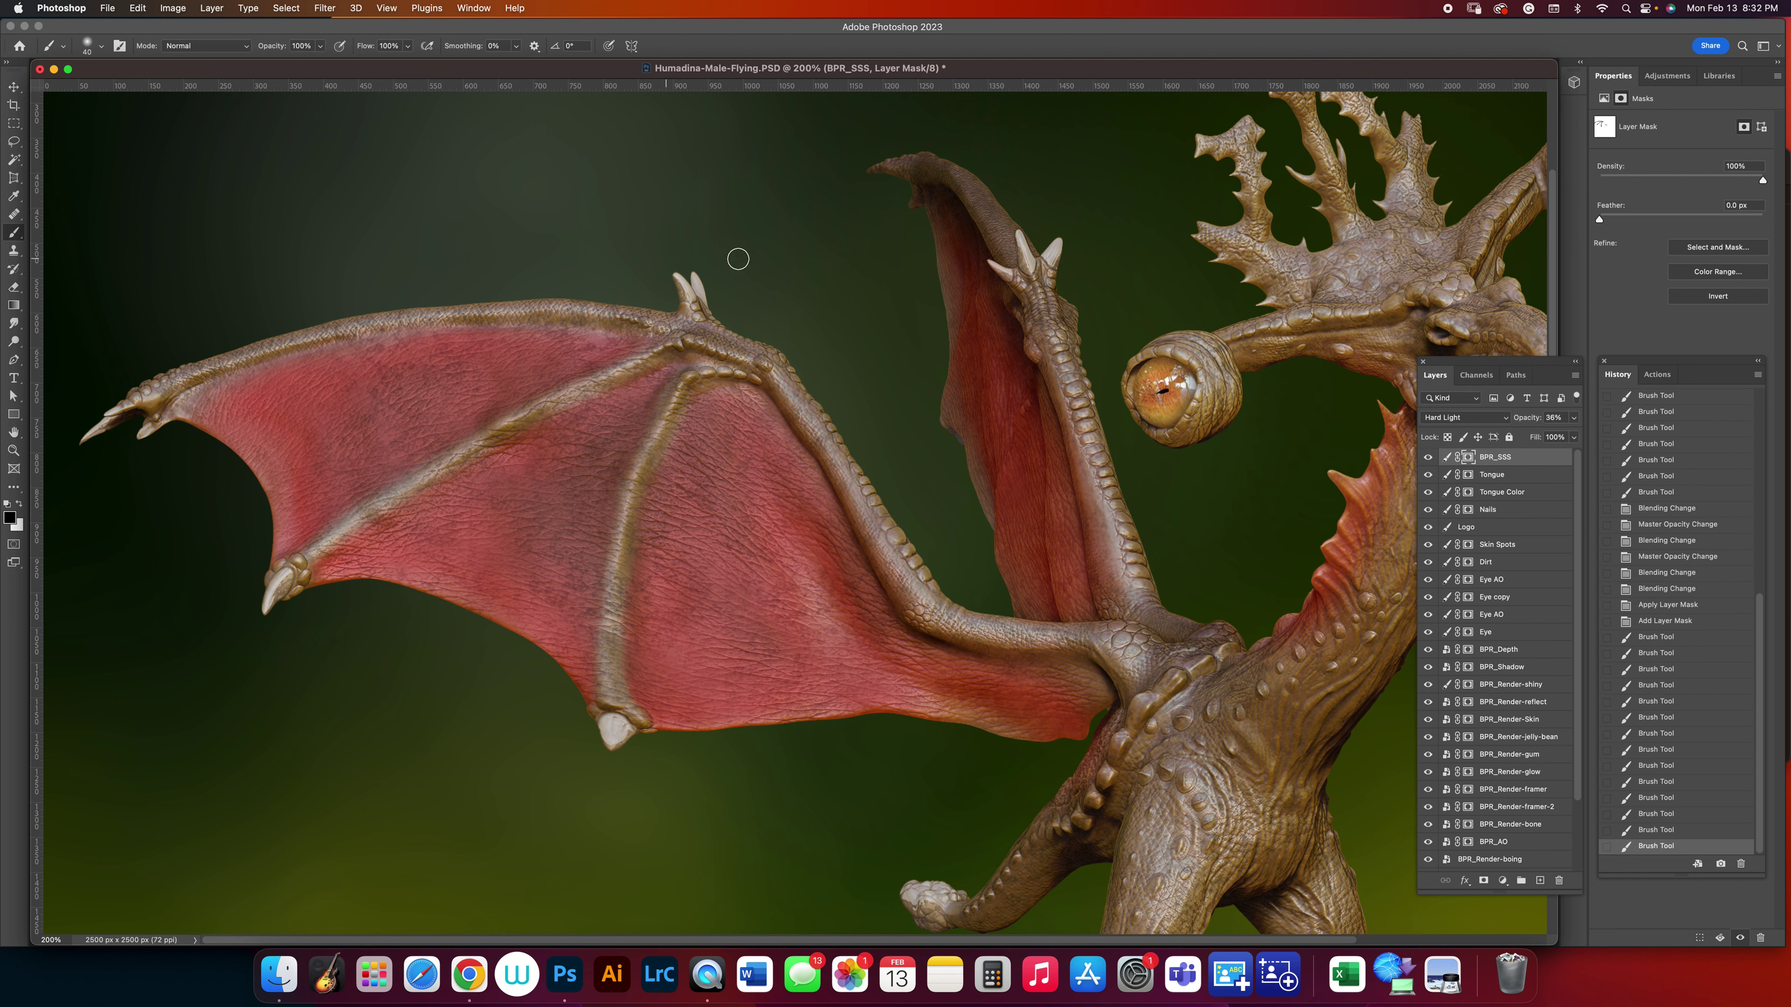
left_click_drag(1035, 366, 981, 541)
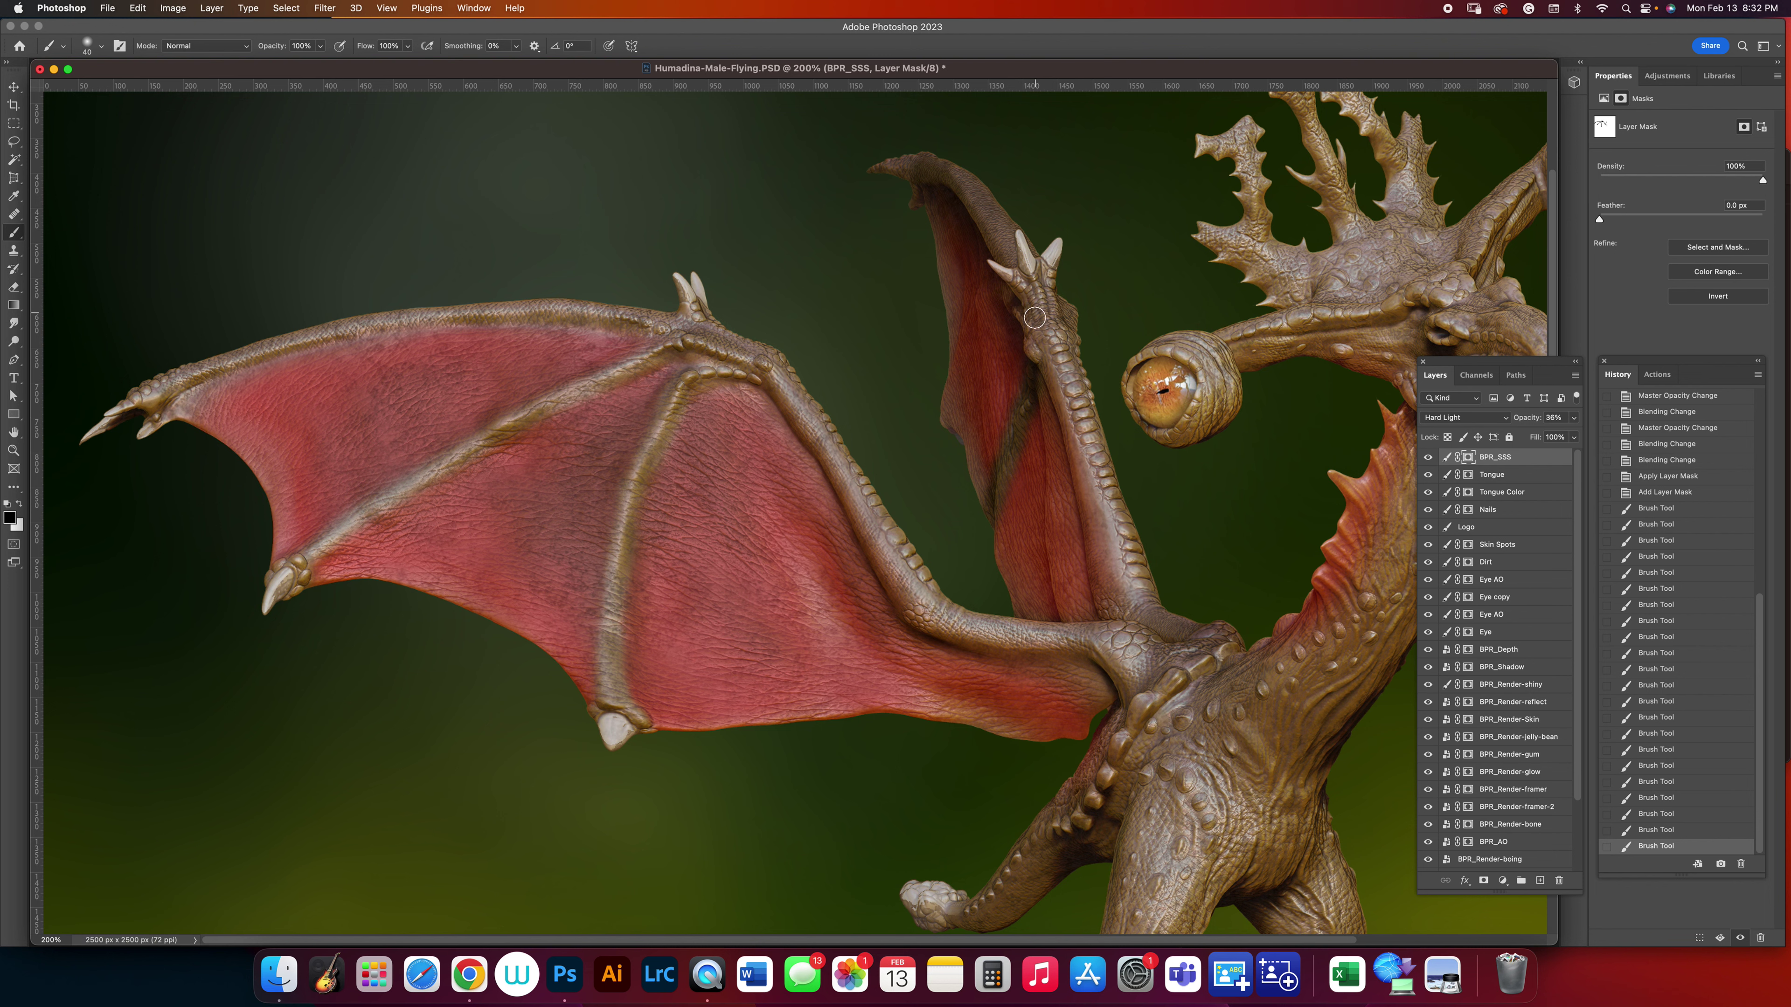
mouse_move(997, 286)
left_mouse_down()
mouse_move(938, 409)
mouse_move(940, 481)
mouse_move(943, 437)
mouse_move(958, 488)
left_mouse_up()
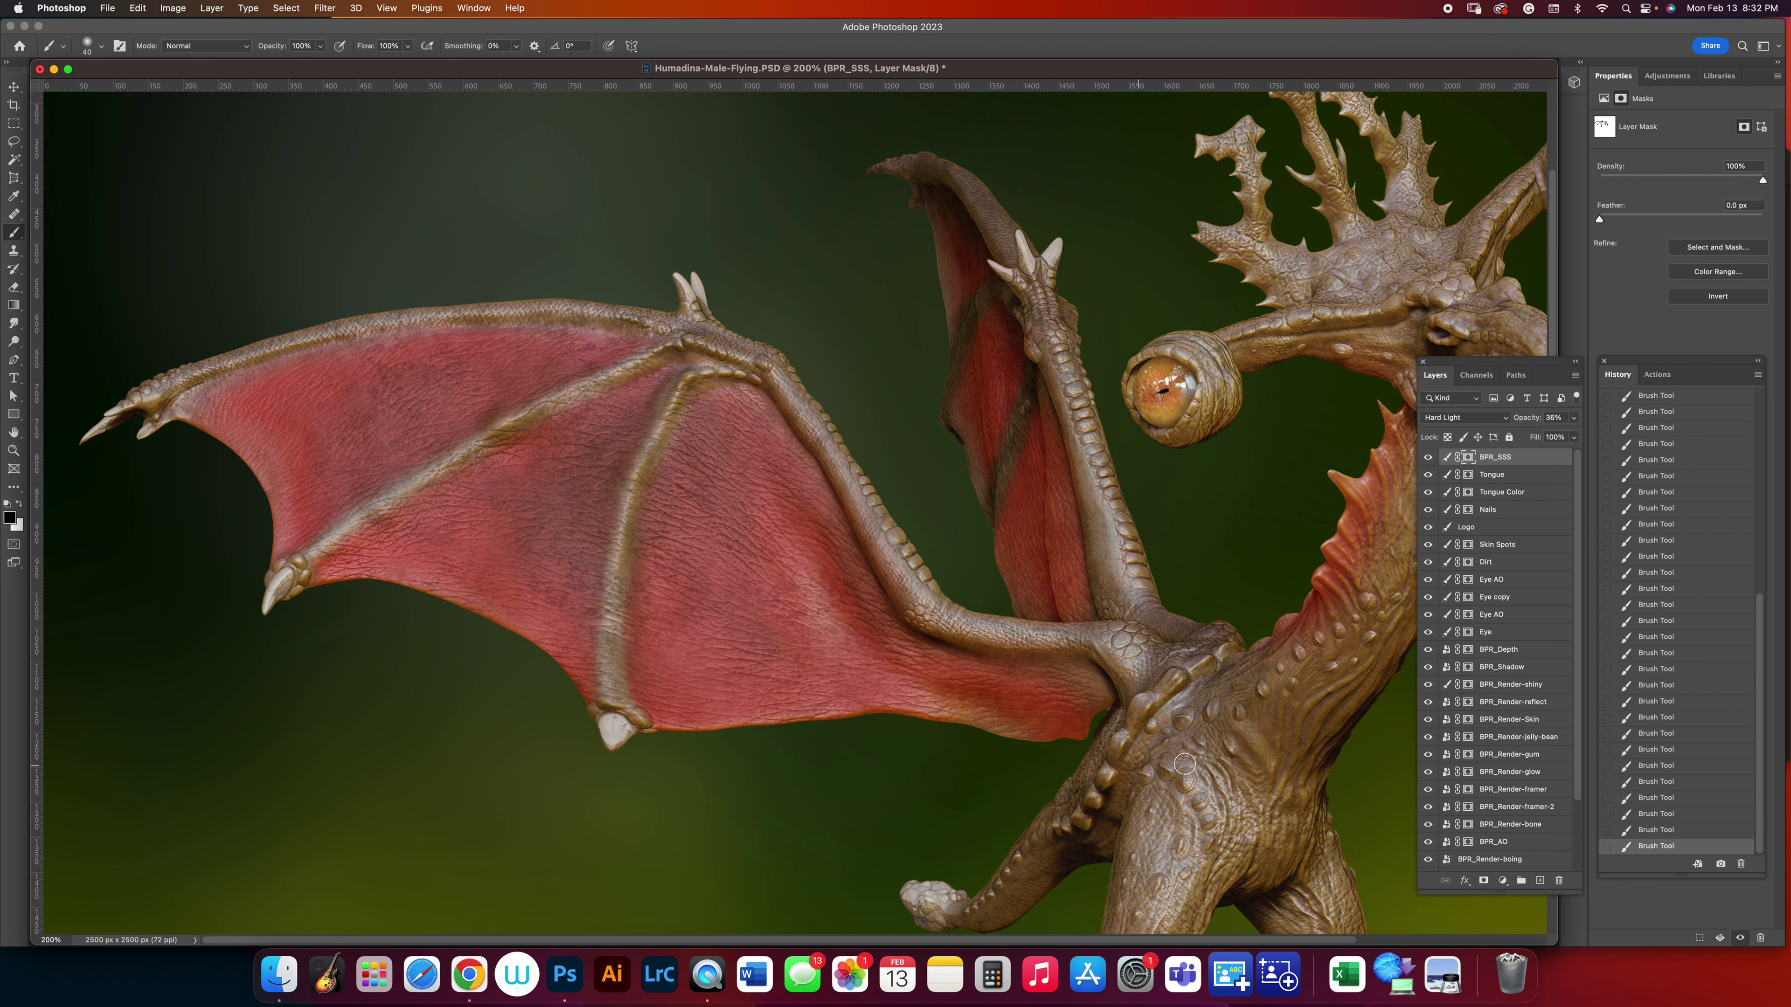
Paint black with a smaller brush on the BPR_SSS mask over the tongue and the inside of the open mouth to remove the red tint.
key("space")
mouse_move(1182, 667)
left_mouse_down()
mouse_move(955, 590)
mouse_move(936, 607)
left_mouse_up()
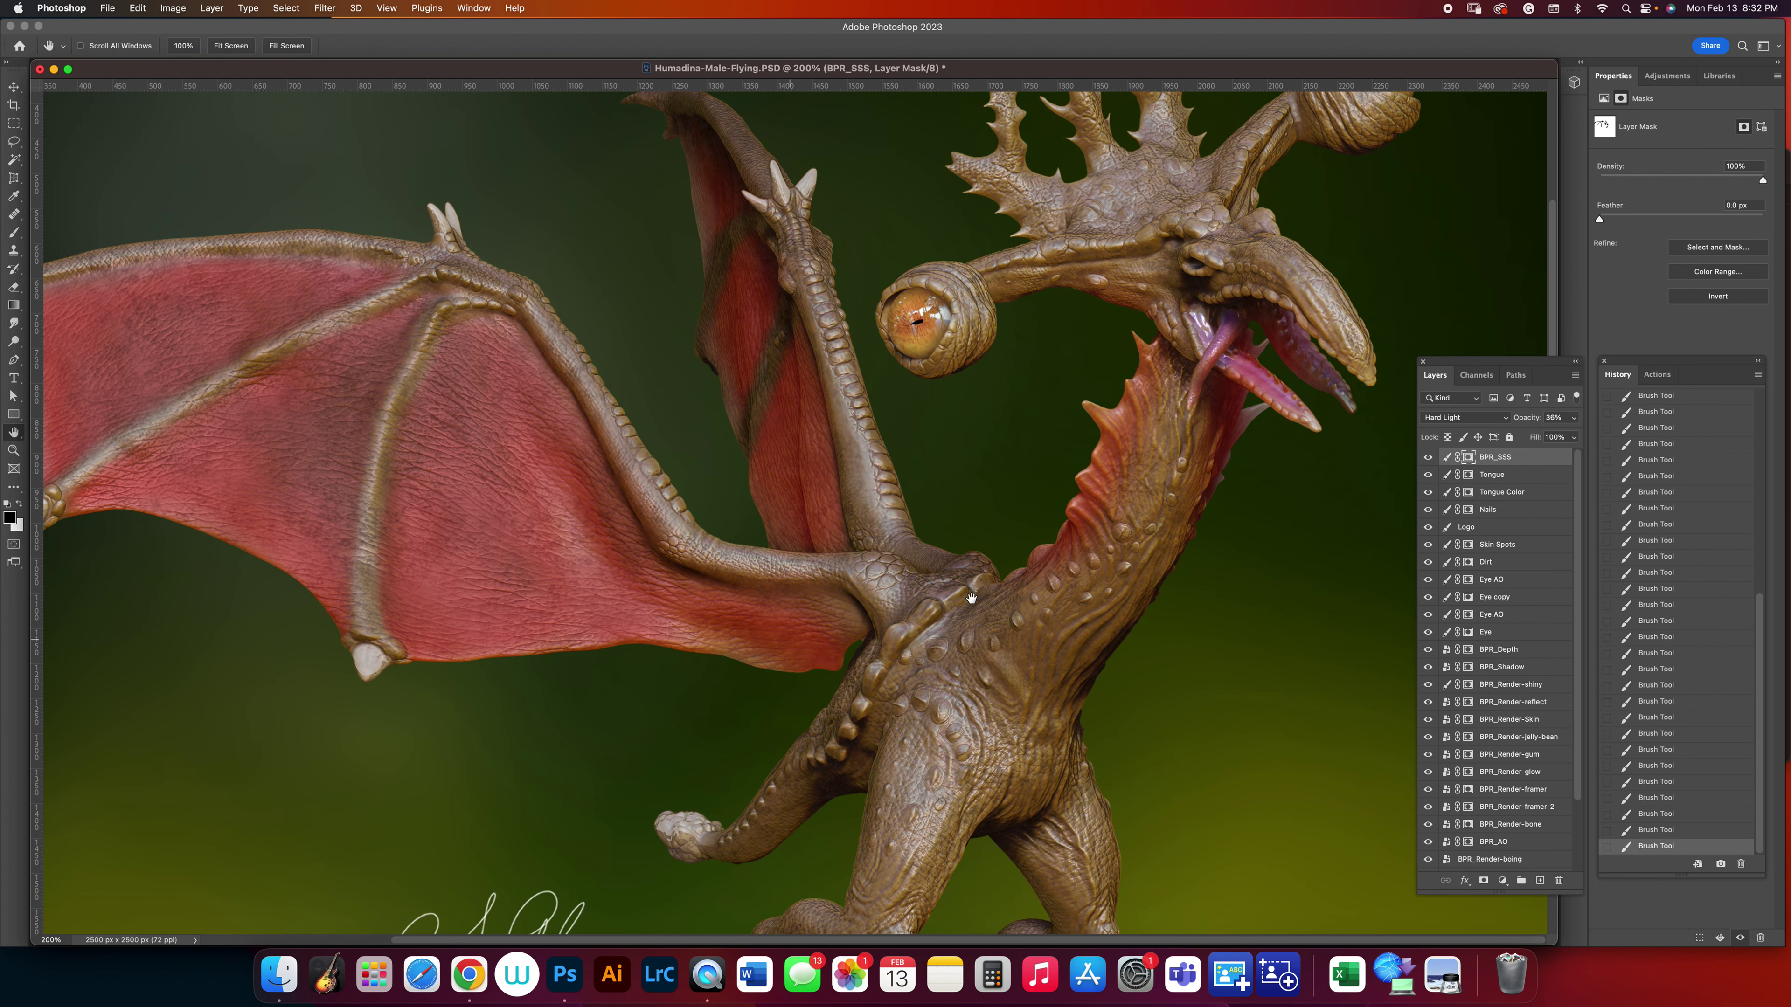
left_click_drag(931, 73, 742, 120)
left_click_drag(767, 472, 784, 548)
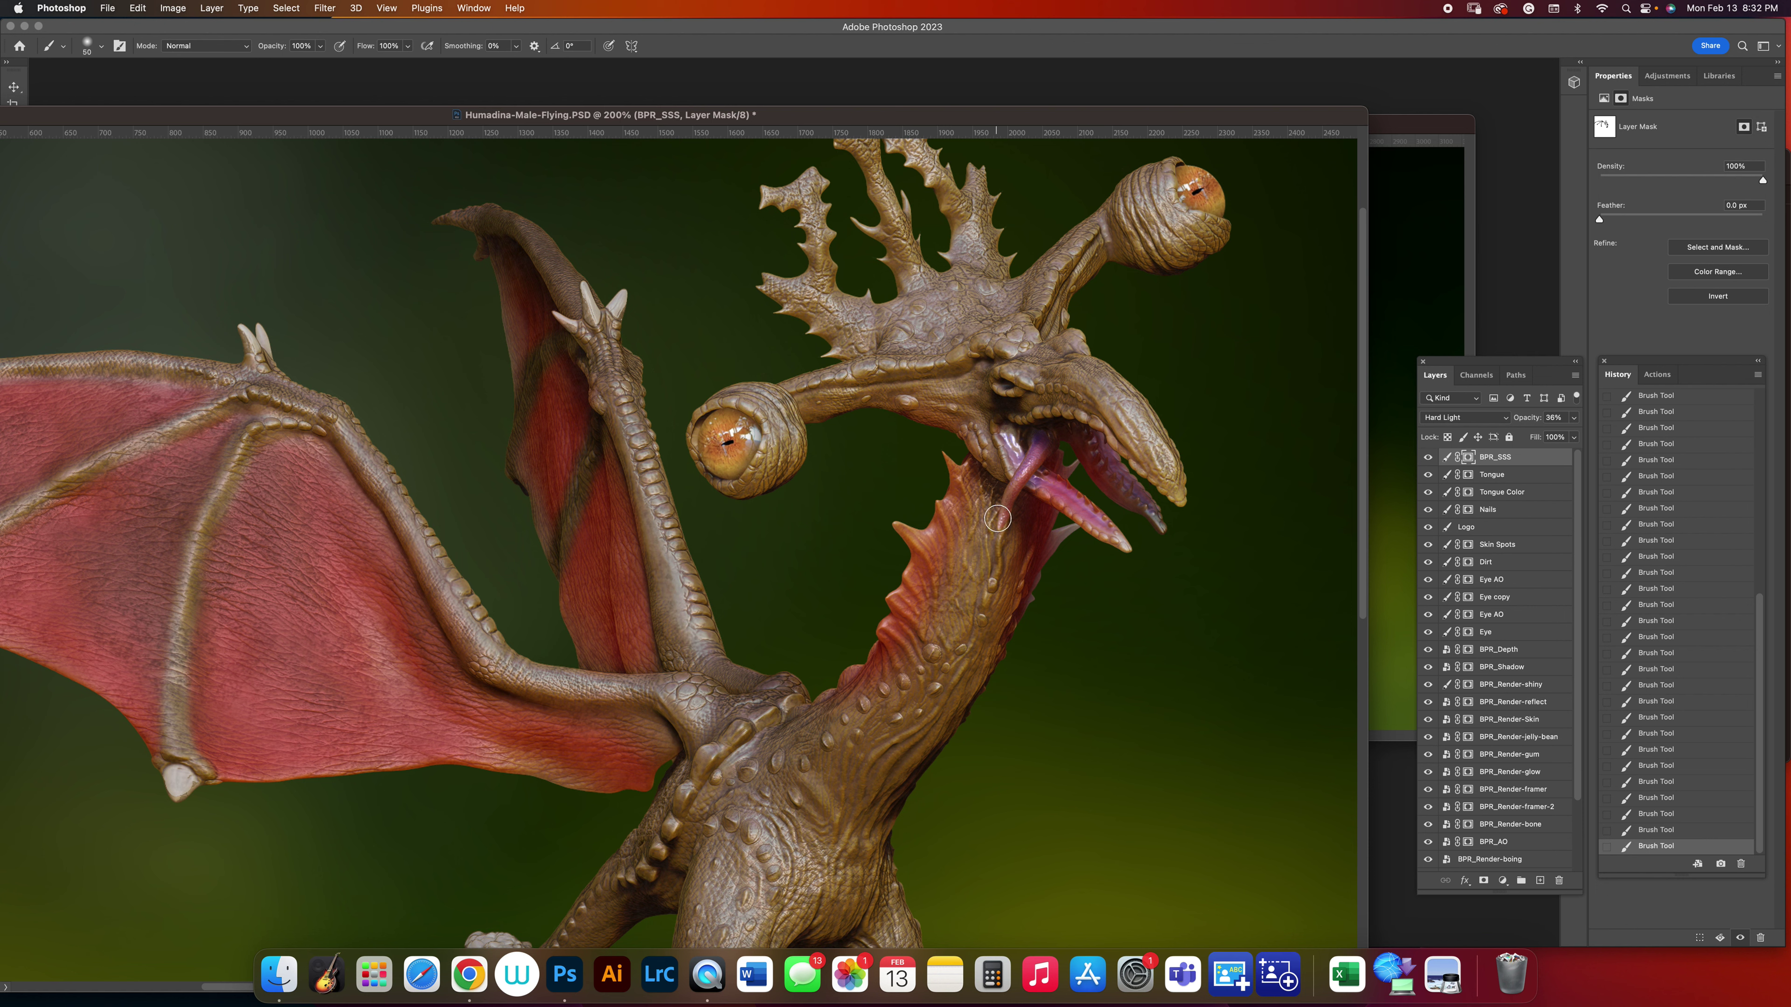
key("bracketleft")
key("bracketleft")
key("bracketleft")
key("bracketleft")
key("bracketleft")
key("bracketright")
left_click_drag(1024, 471, 1085, 512)
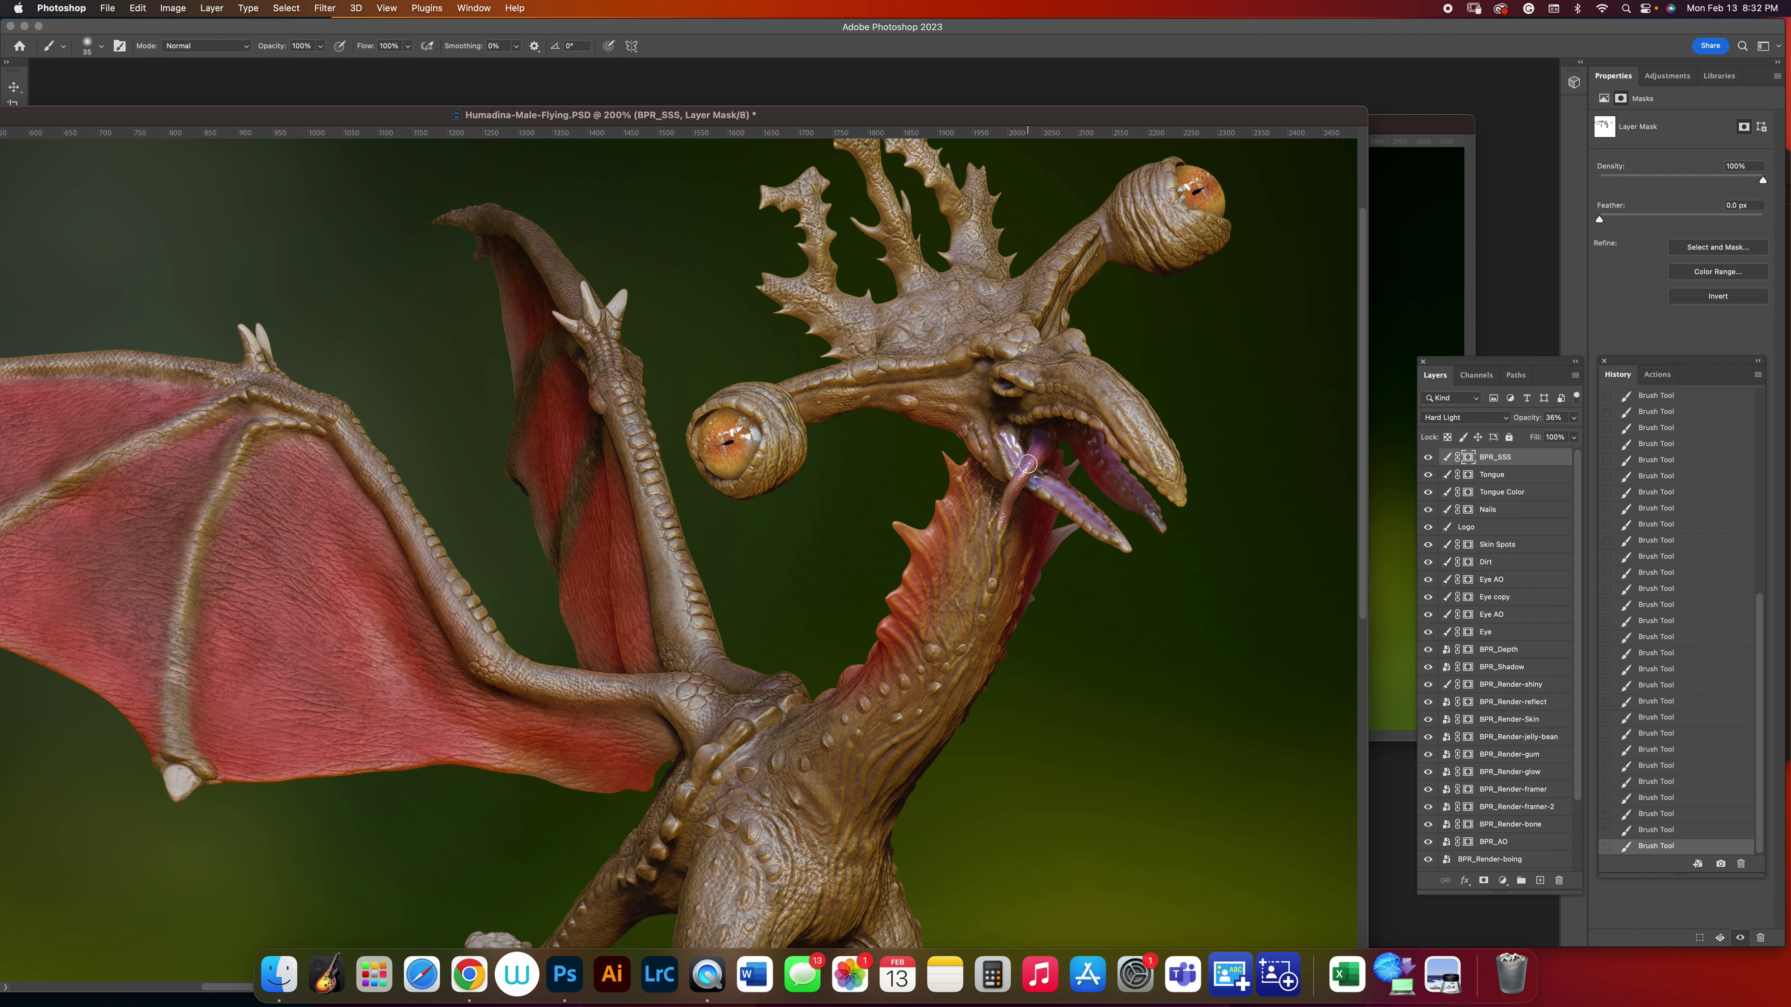
left_click_drag(1097, 468, 1129, 500)
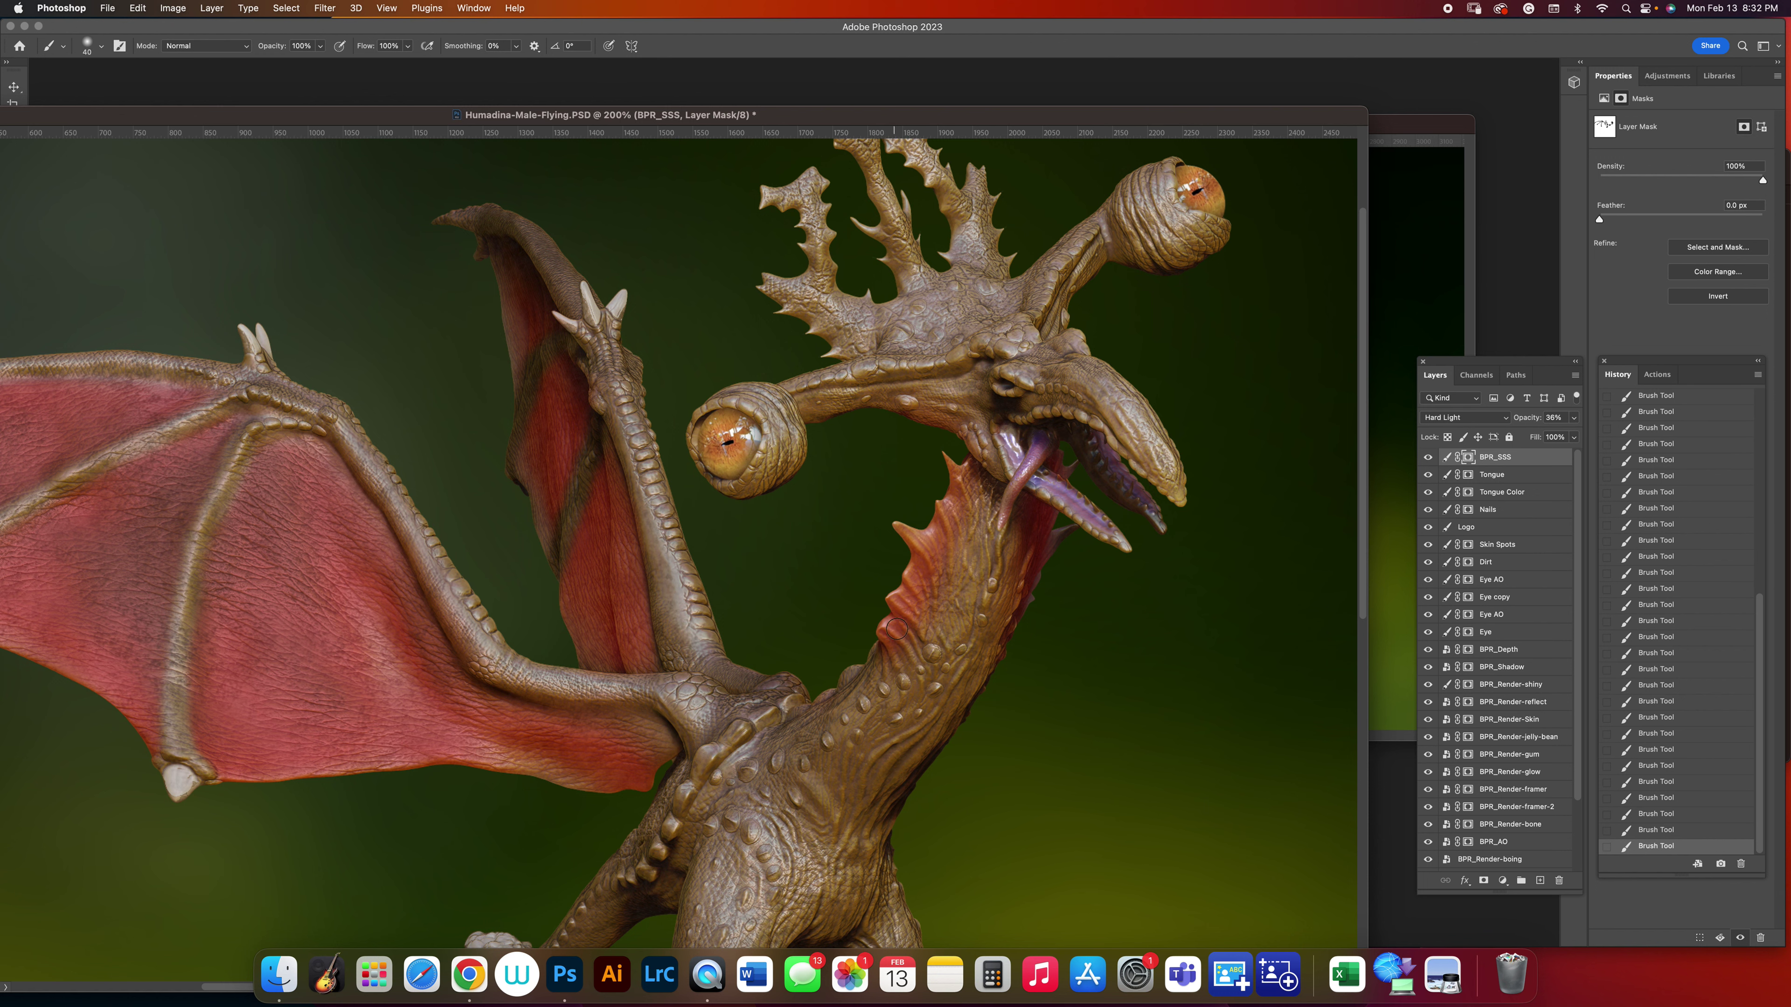
Mask the red tint off the tips and raised ridges of the neck spines with a fine brush, undoing the last stroke.
key("super+plus")
key("super+plus")
key("space")
left_click_drag(828, 619, 451, 624)
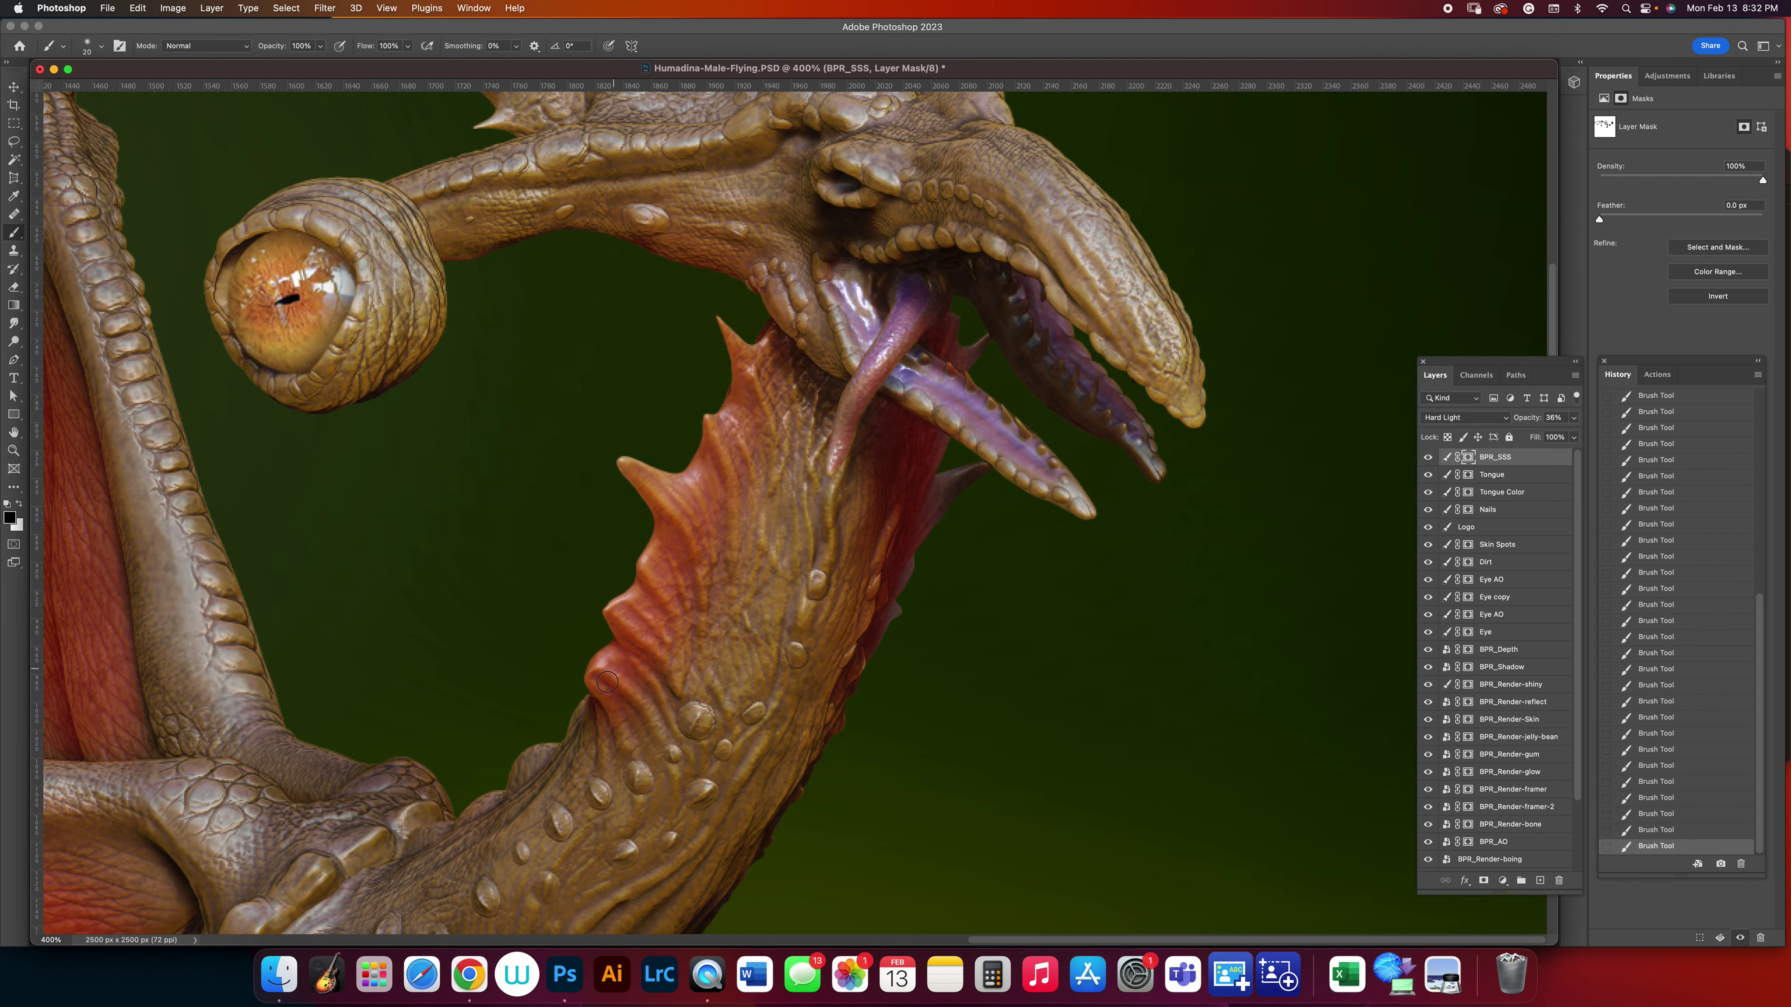
left_click_drag(620, 456, 624, 458)
key("super+z")
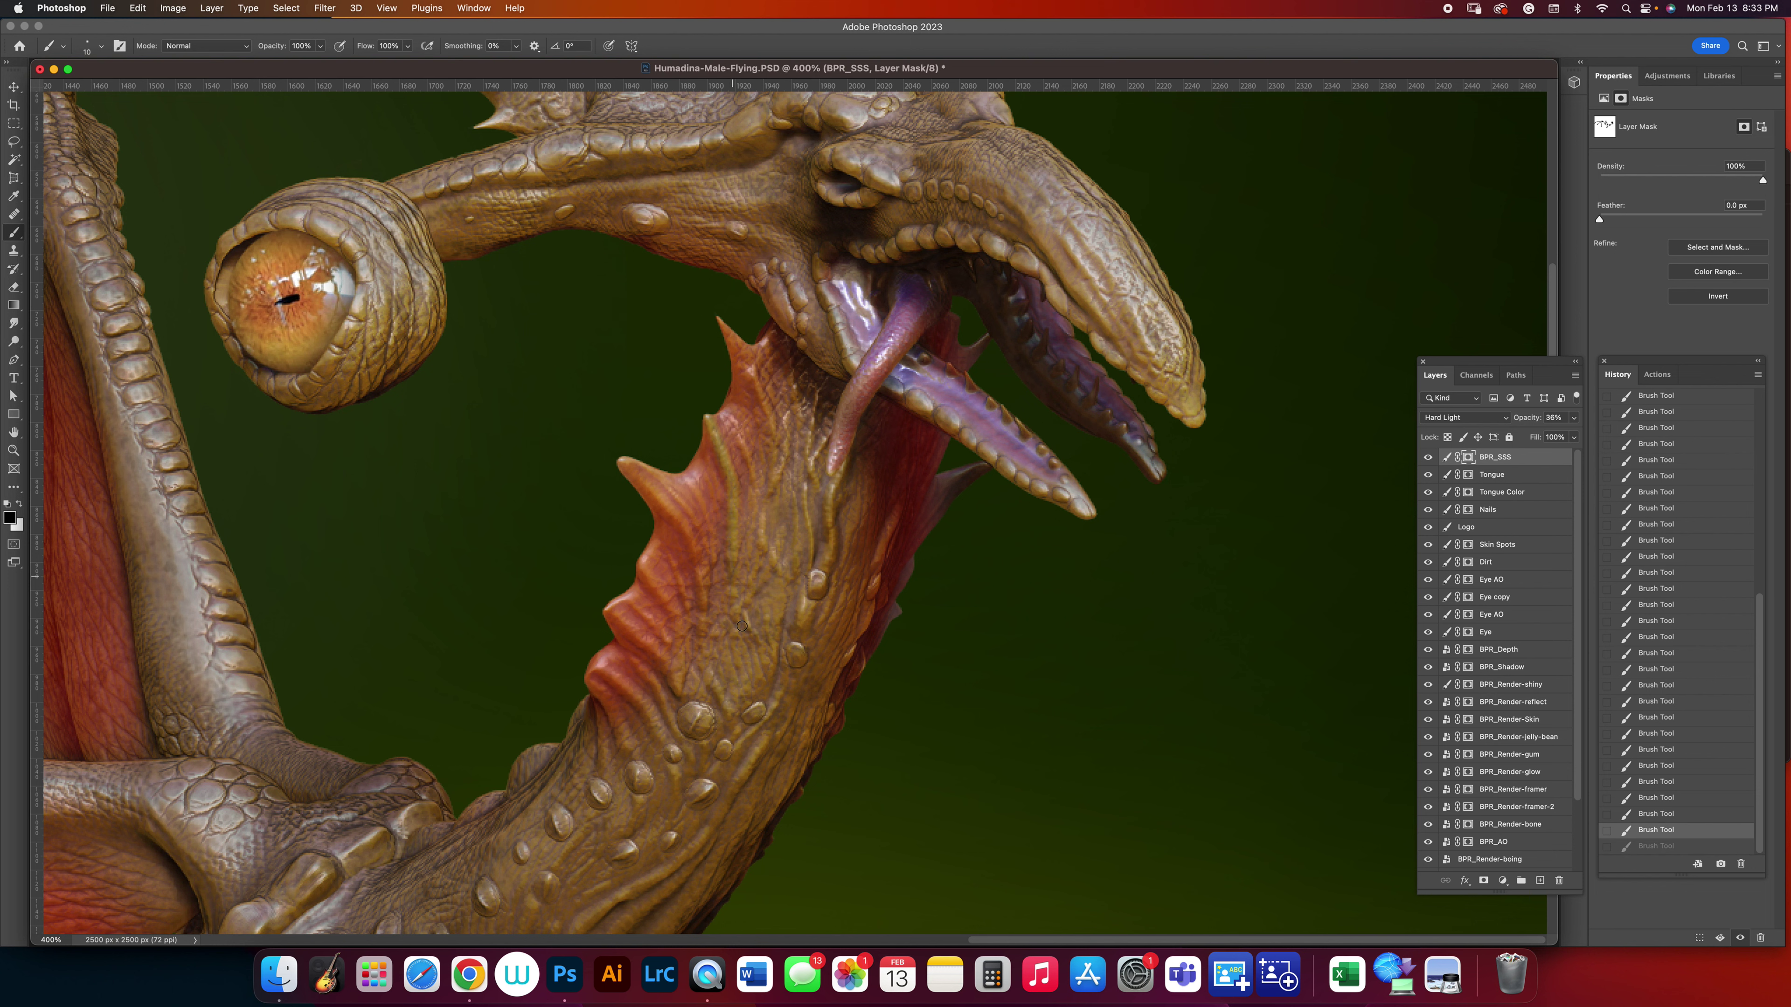
key("super+shift+z")
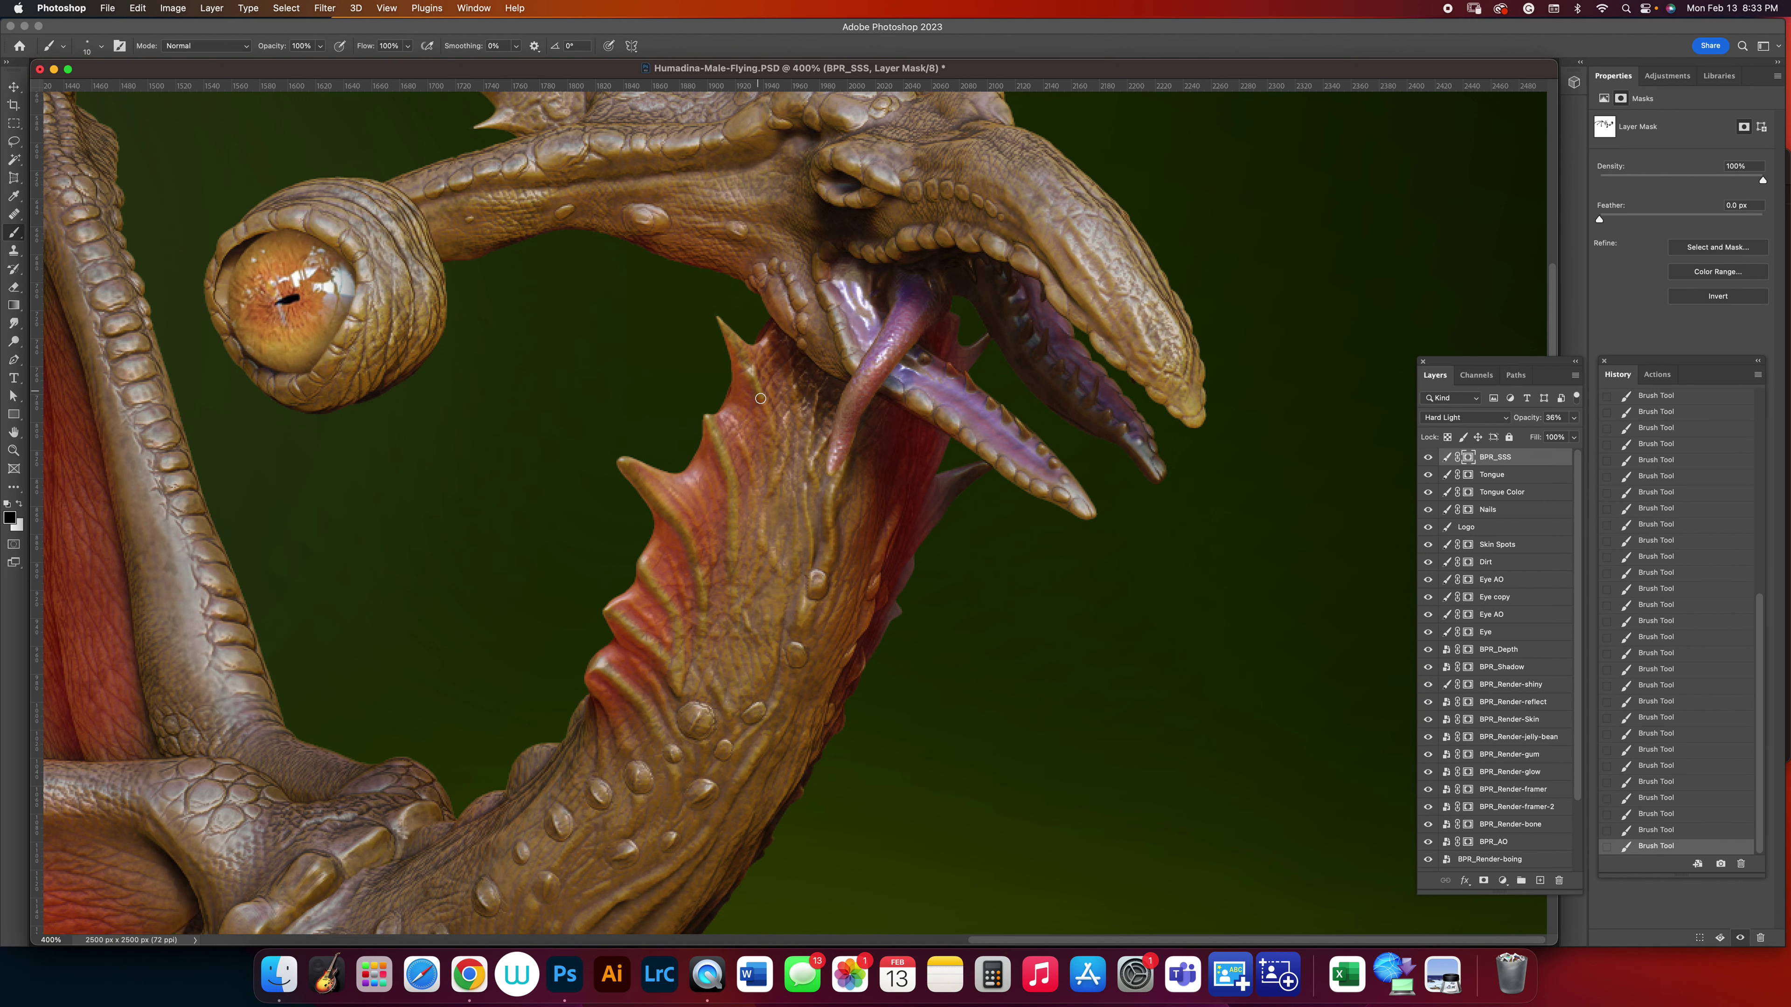
key("super+z")
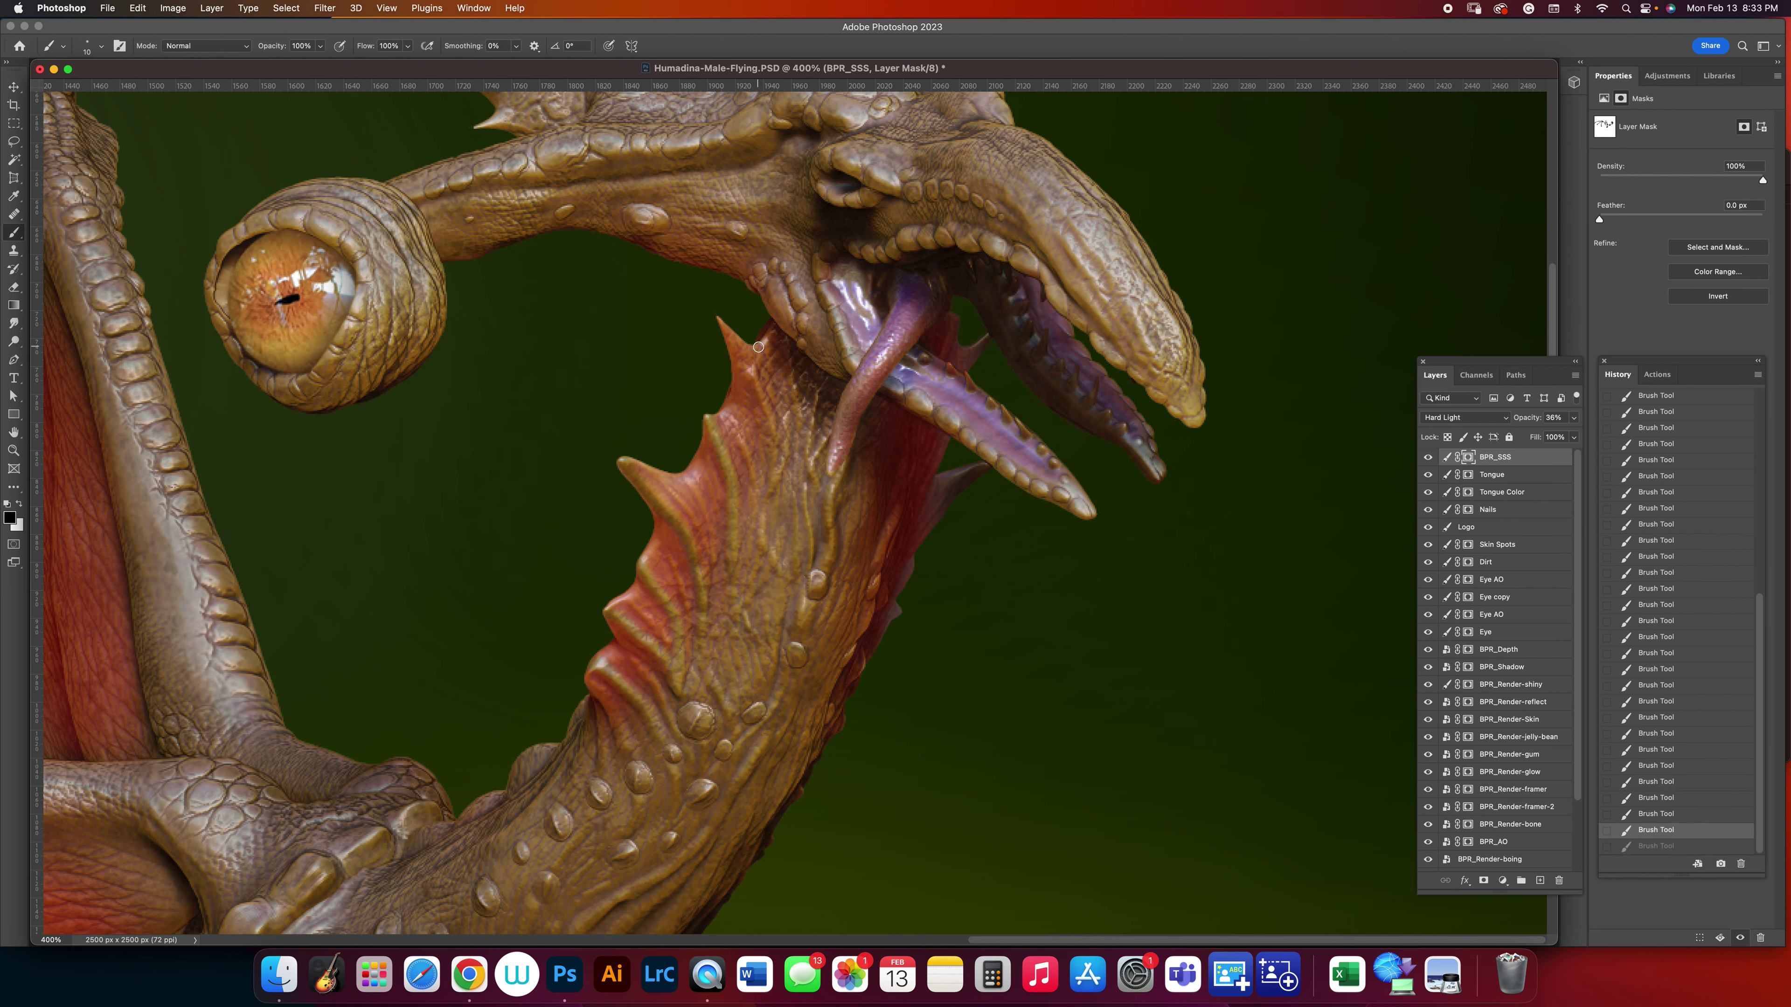
Apply the painted mask to the BPR_SSS layer and add a new blank layer mask.
scroll(758, 347, "down", 5)
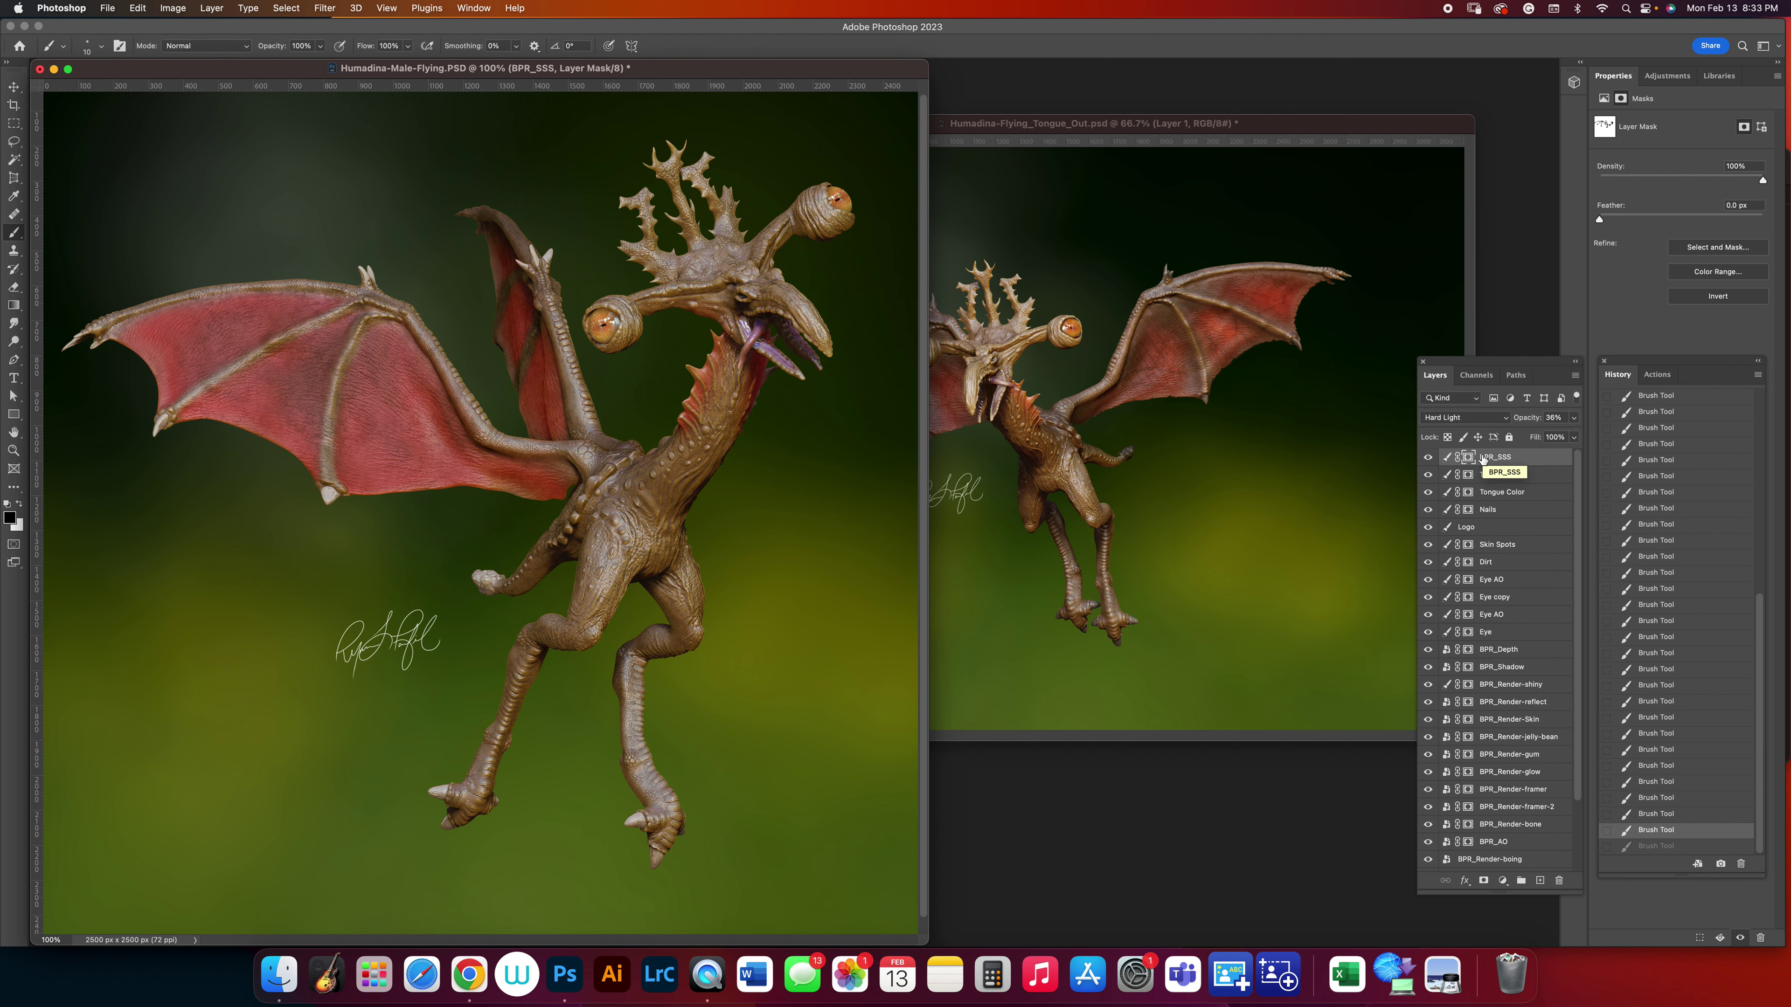
left_click_drag(1468, 461, 1557, 881)
left_click(1484, 881)
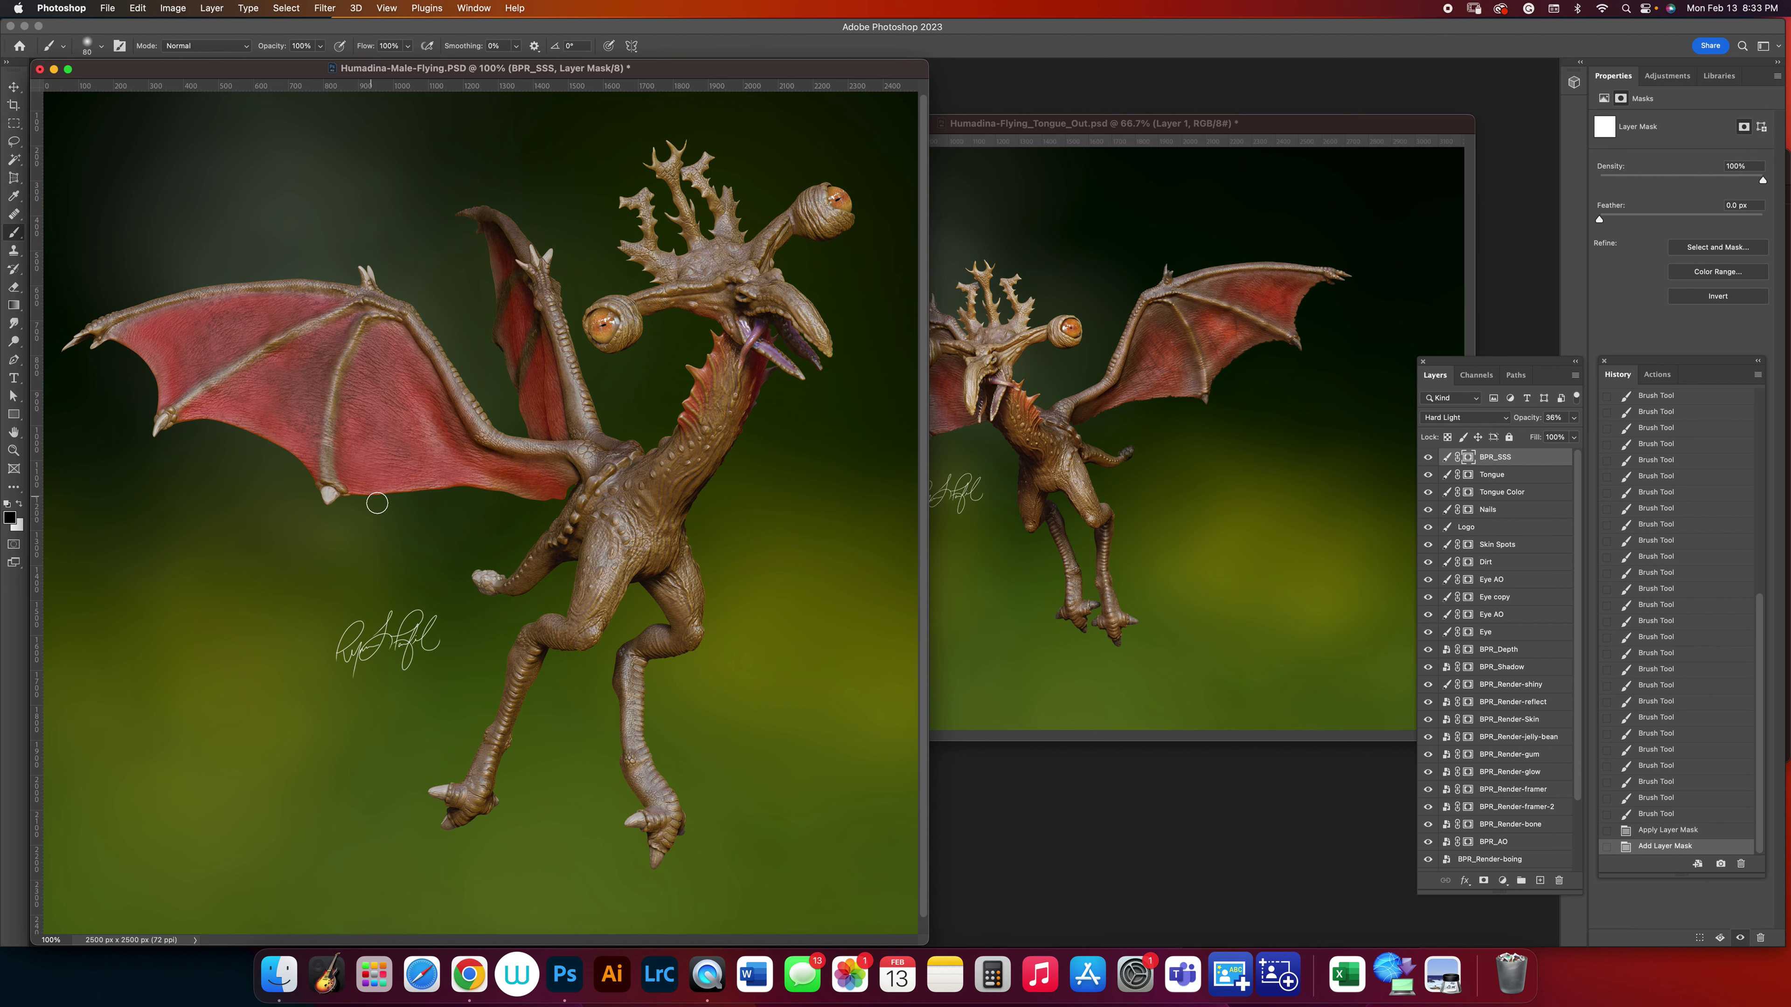
Paint black with a much larger brush on the new BPR_SSS mask across the background beneath the near wing.
key("bracketright")
key("bracketright")
key("bracketright")
key("bracketright")
key("bracketright")
key("bracketright")
key("bracketright")
left_click_drag(313, 583, 460, 579)
Mask the BPR_SSS effect along the near wing's upper edge and around its outer tip, adjusting the brush size to fit.
key("bracketleft")
key("bracketleft")
key("bracketleft")
key("bracketleft")
key("bracketleft")
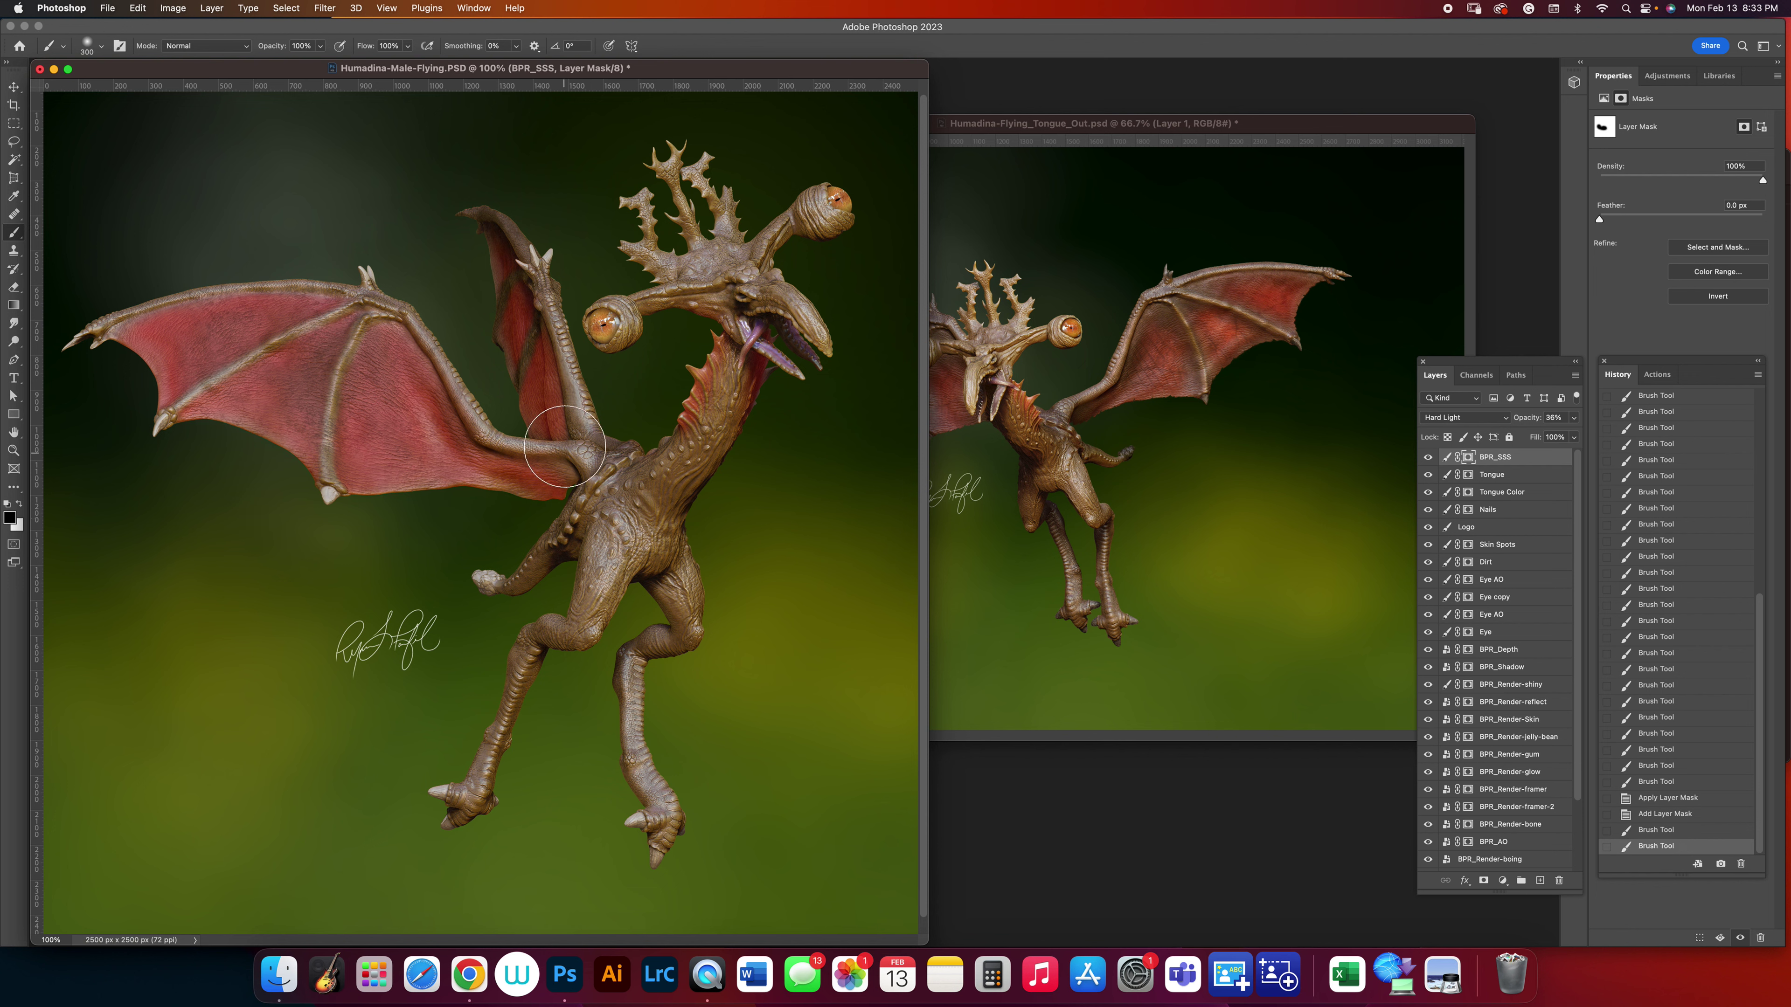
mouse_move(476, 406)
left_mouse_down()
mouse_move(391, 273)
mouse_move(322, 216)
mouse_move(82, 309)
left_mouse_up()
key("bracketright")
key("bracketright")
key("bracketright")
key("bracketright")
key("bracketleft")
key("bracketleft")
key("bracketright")
key("bracketright")
left_click_drag(108, 388, 135, 457)
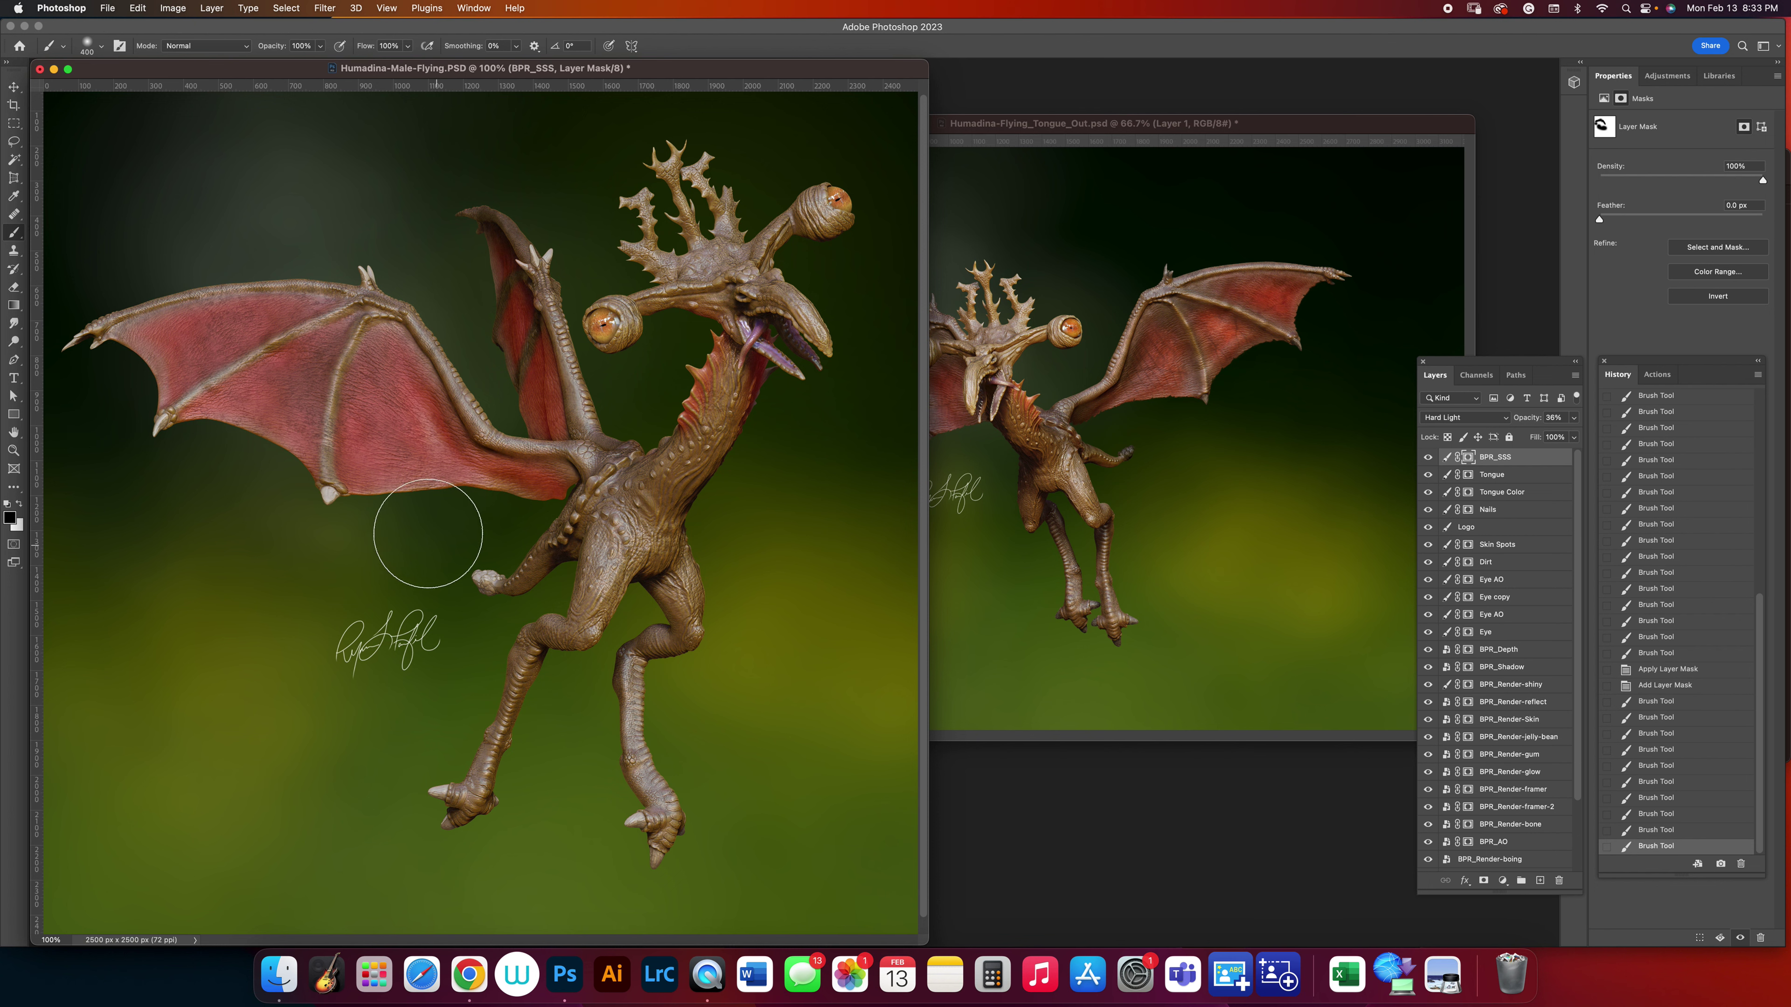
Mask the BPR_SSS effect in the gap between the two wings, down to where they join the shoulder.
key("bracketleft")
key("bracketleft")
mouse_move(452, 256)
left_mouse_down()
mouse_move(451, 282)
mouse_move(462, 202)
left_mouse_up()
left_click_drag(471, 396, 479, 376)
key("bracketleft")
key("bracketleft")
key("bracketleft")
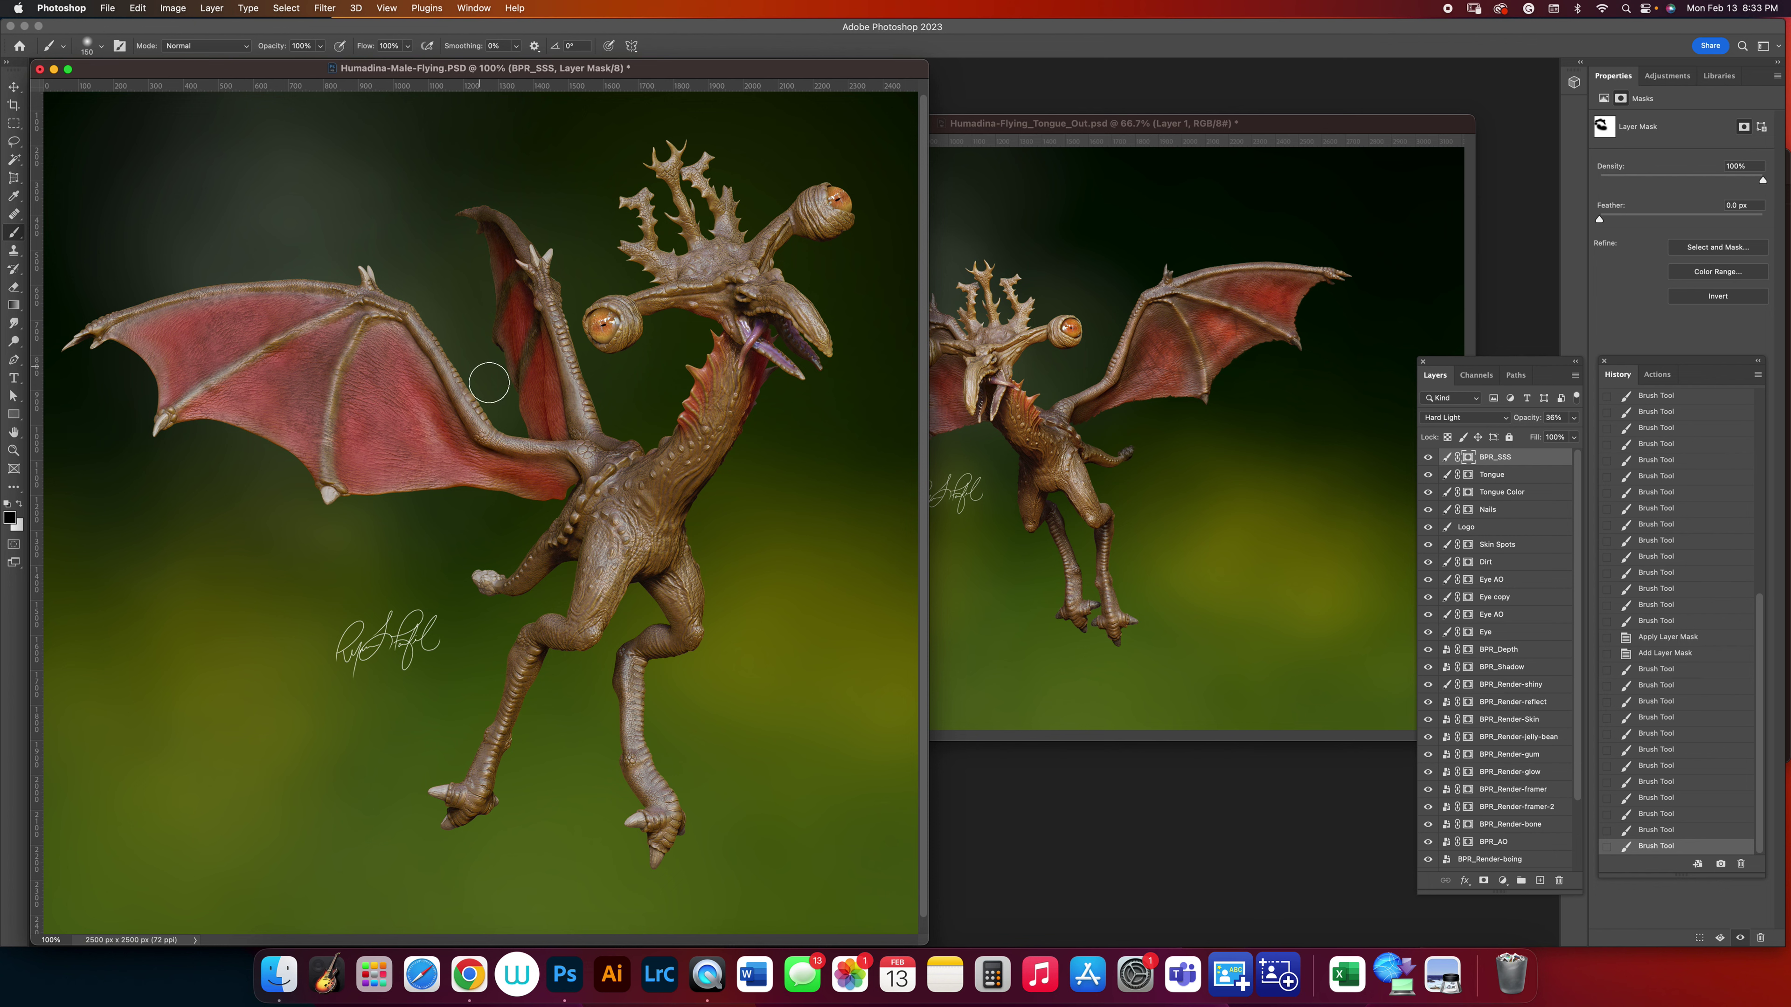
mouse_move(530, 436)
left_mouse_down()
mouse_move(554, 438)
mouse_move(543, 450)
mouse_move(620, 420)
mouse_move(603, 443)
left_mouse_up()
Mask the BPR_SSS effect around the far wing's arm, upper tip and outer membrane edge.
key("bracketright")
key("bracketright")
key("bracketright")
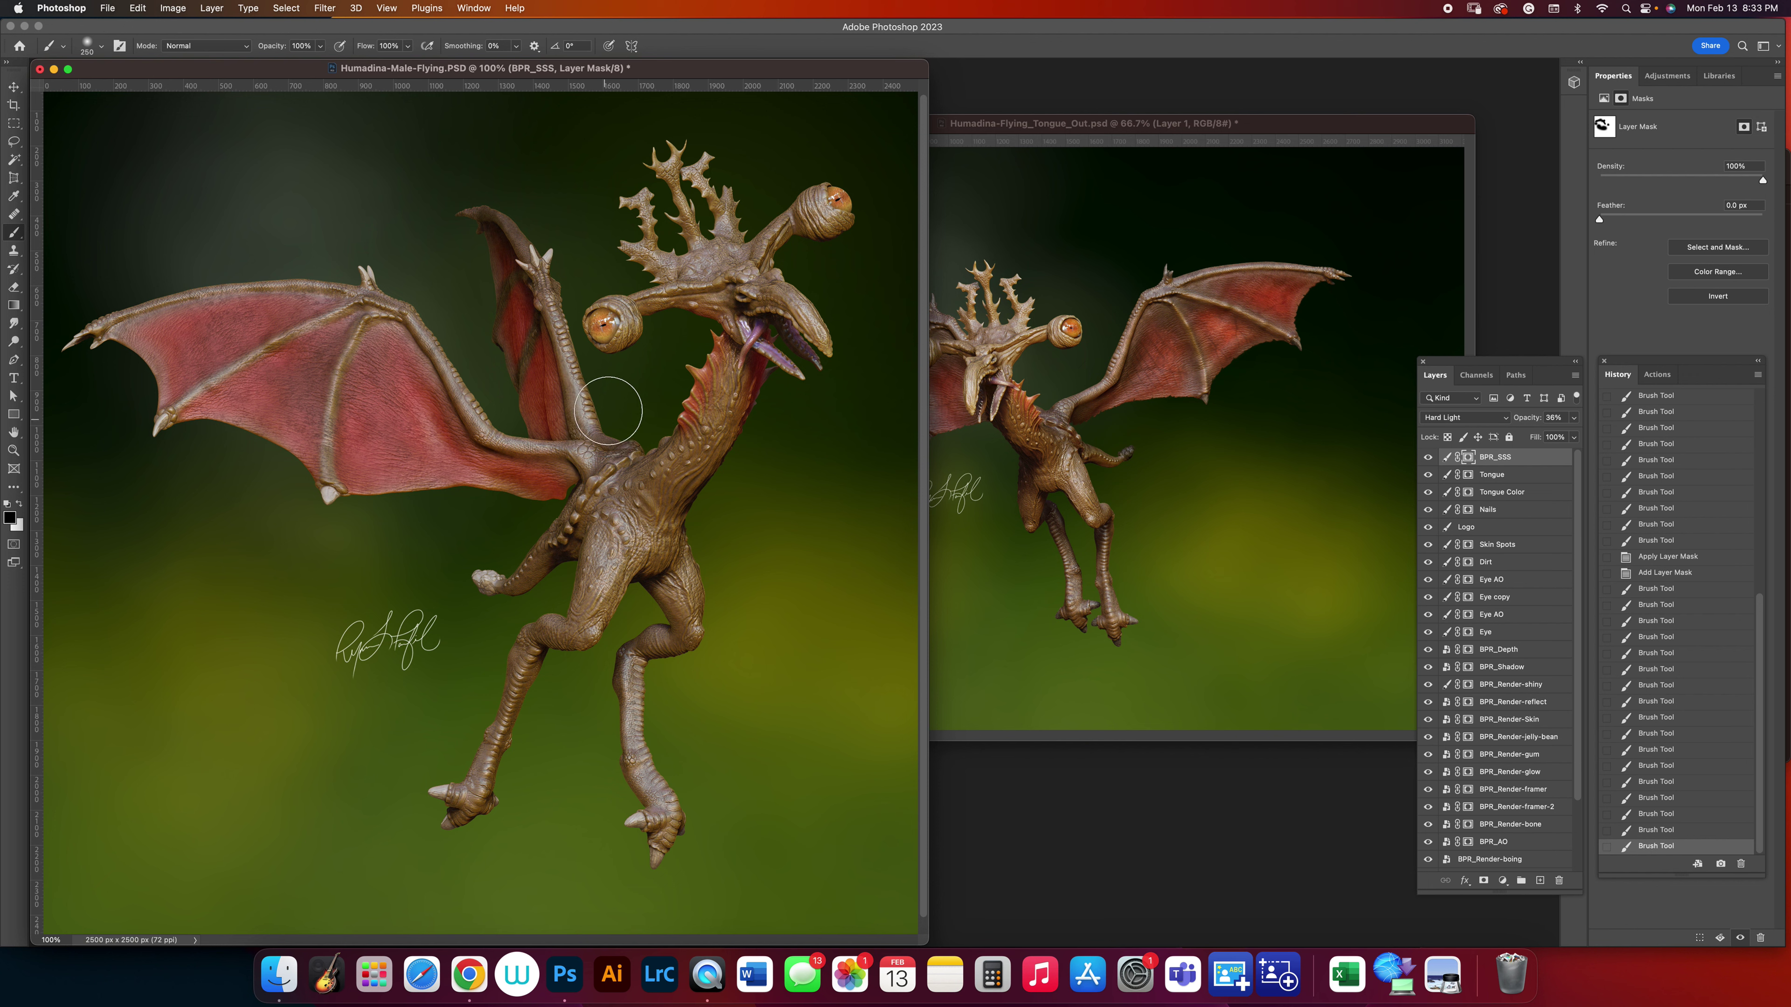
left_click_drag(561, 245, 510, 185)
key("bracketleft")
key("bracketleft")
key("bracketleft")
left_click_drag(465, 300, 472, 343)
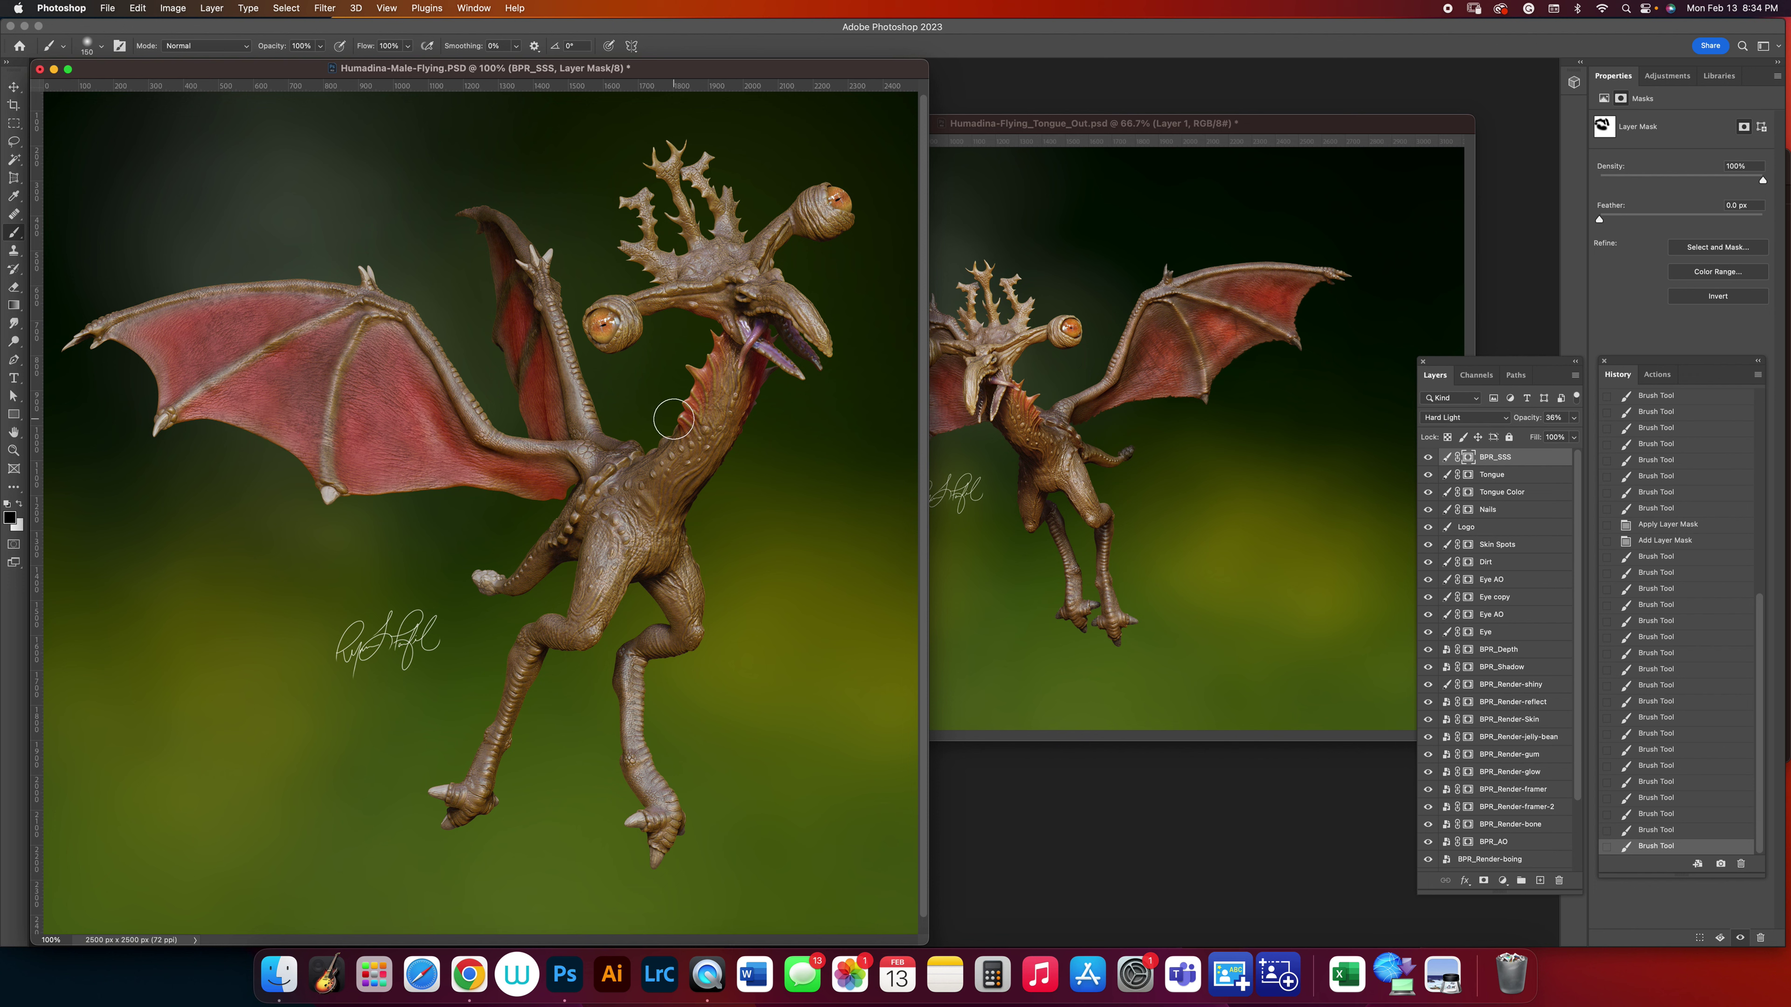
Apply the cleaned-up mask to the BPR_SSS layer and add another blank layer mask.
left_click_drag(1467, 461, 1559, 881)
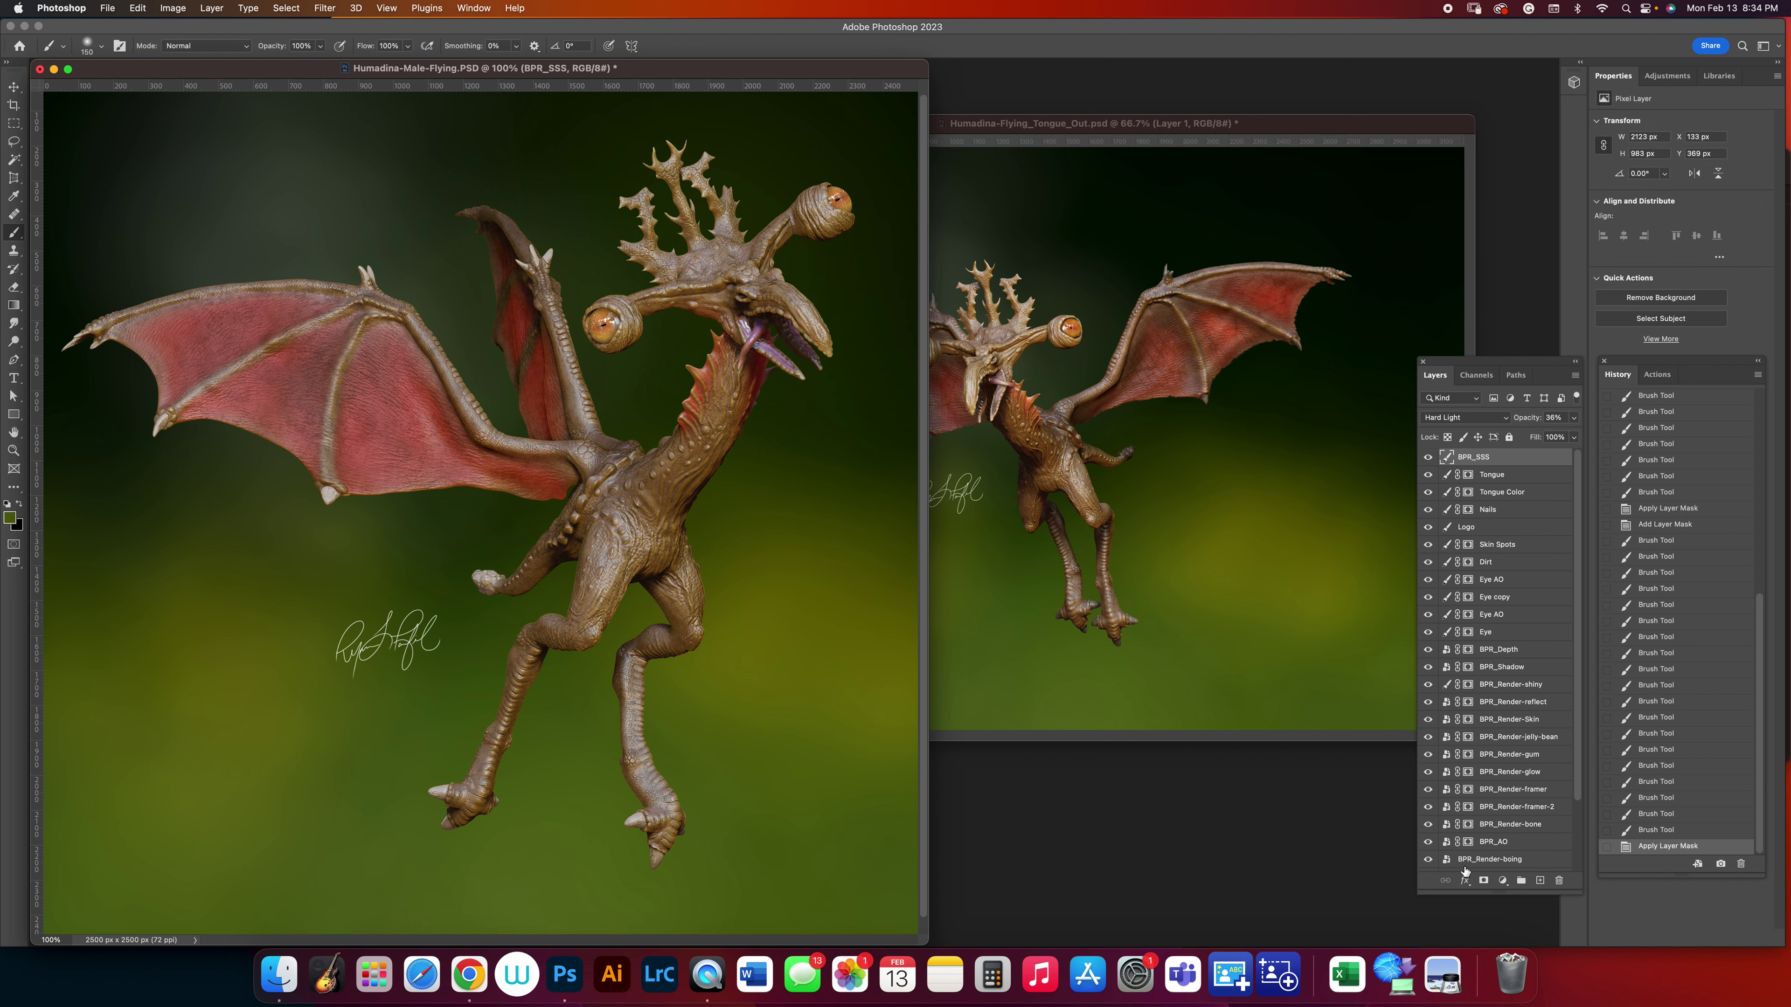
left_click(1484, 881)
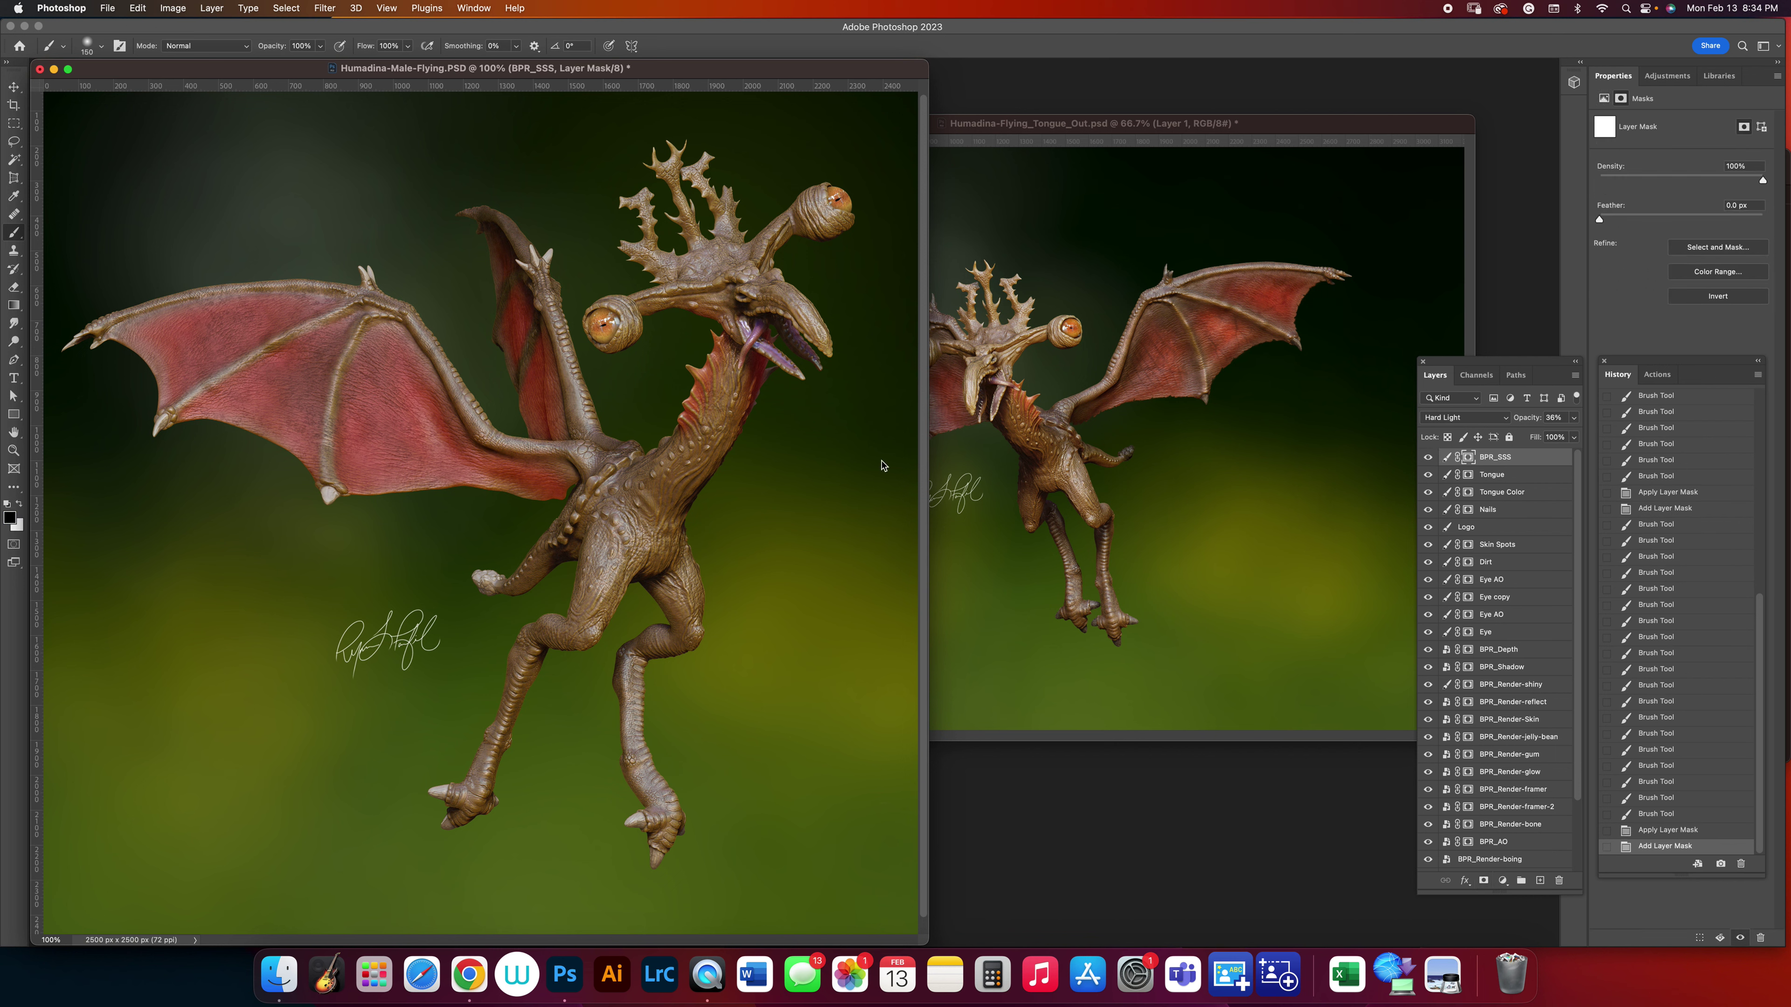
Set the foreground colour to mid grey 747474 for painting partial transparency on the mask.
left_click(10, 518)
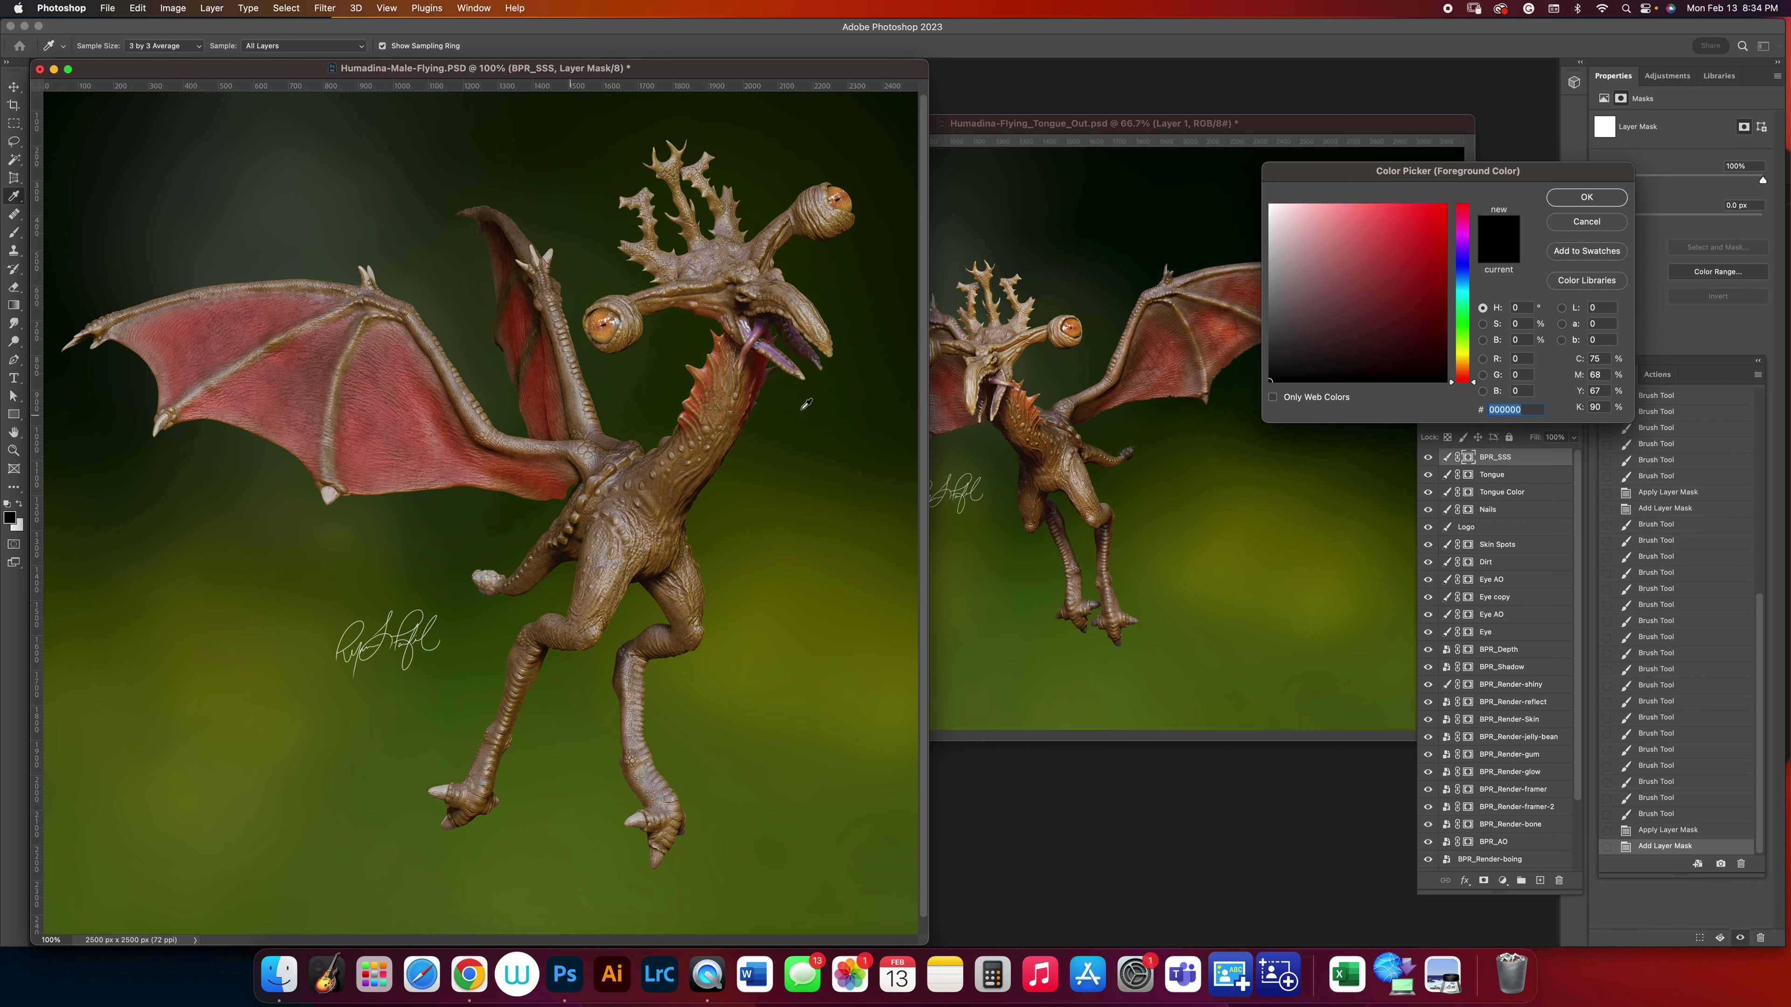
left_click_drag(1287, 311, 1236, 303)
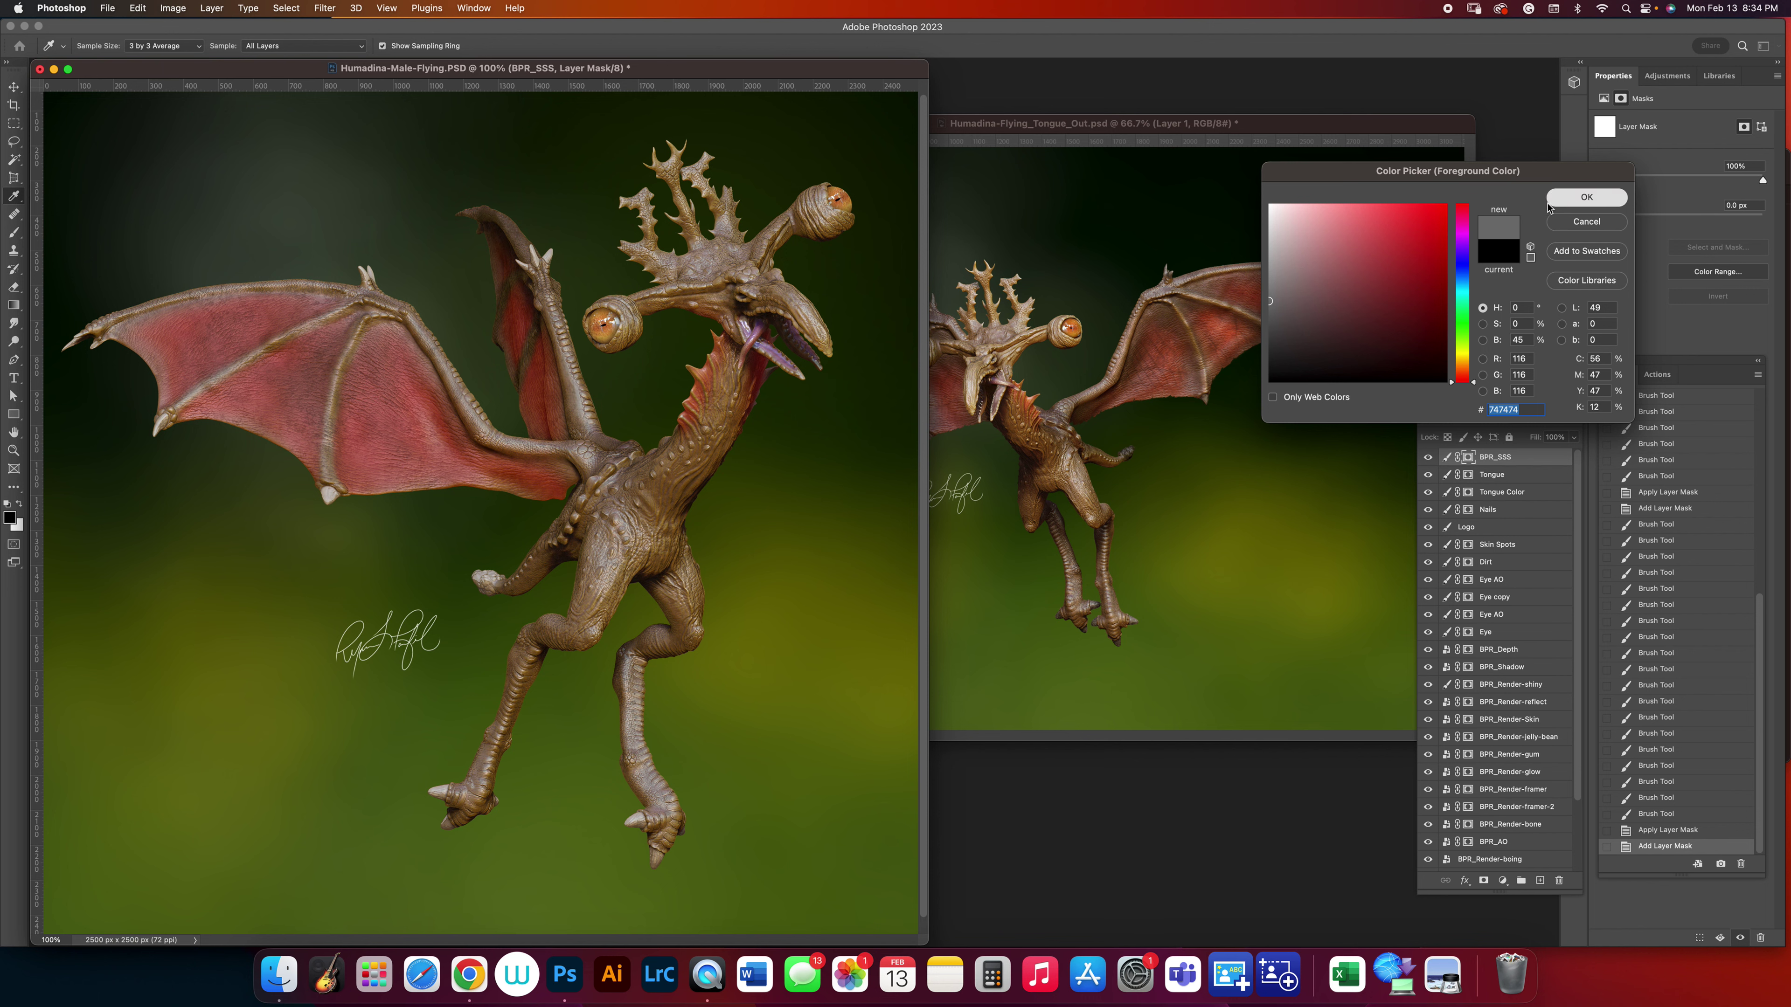
left_click(1584, 199)
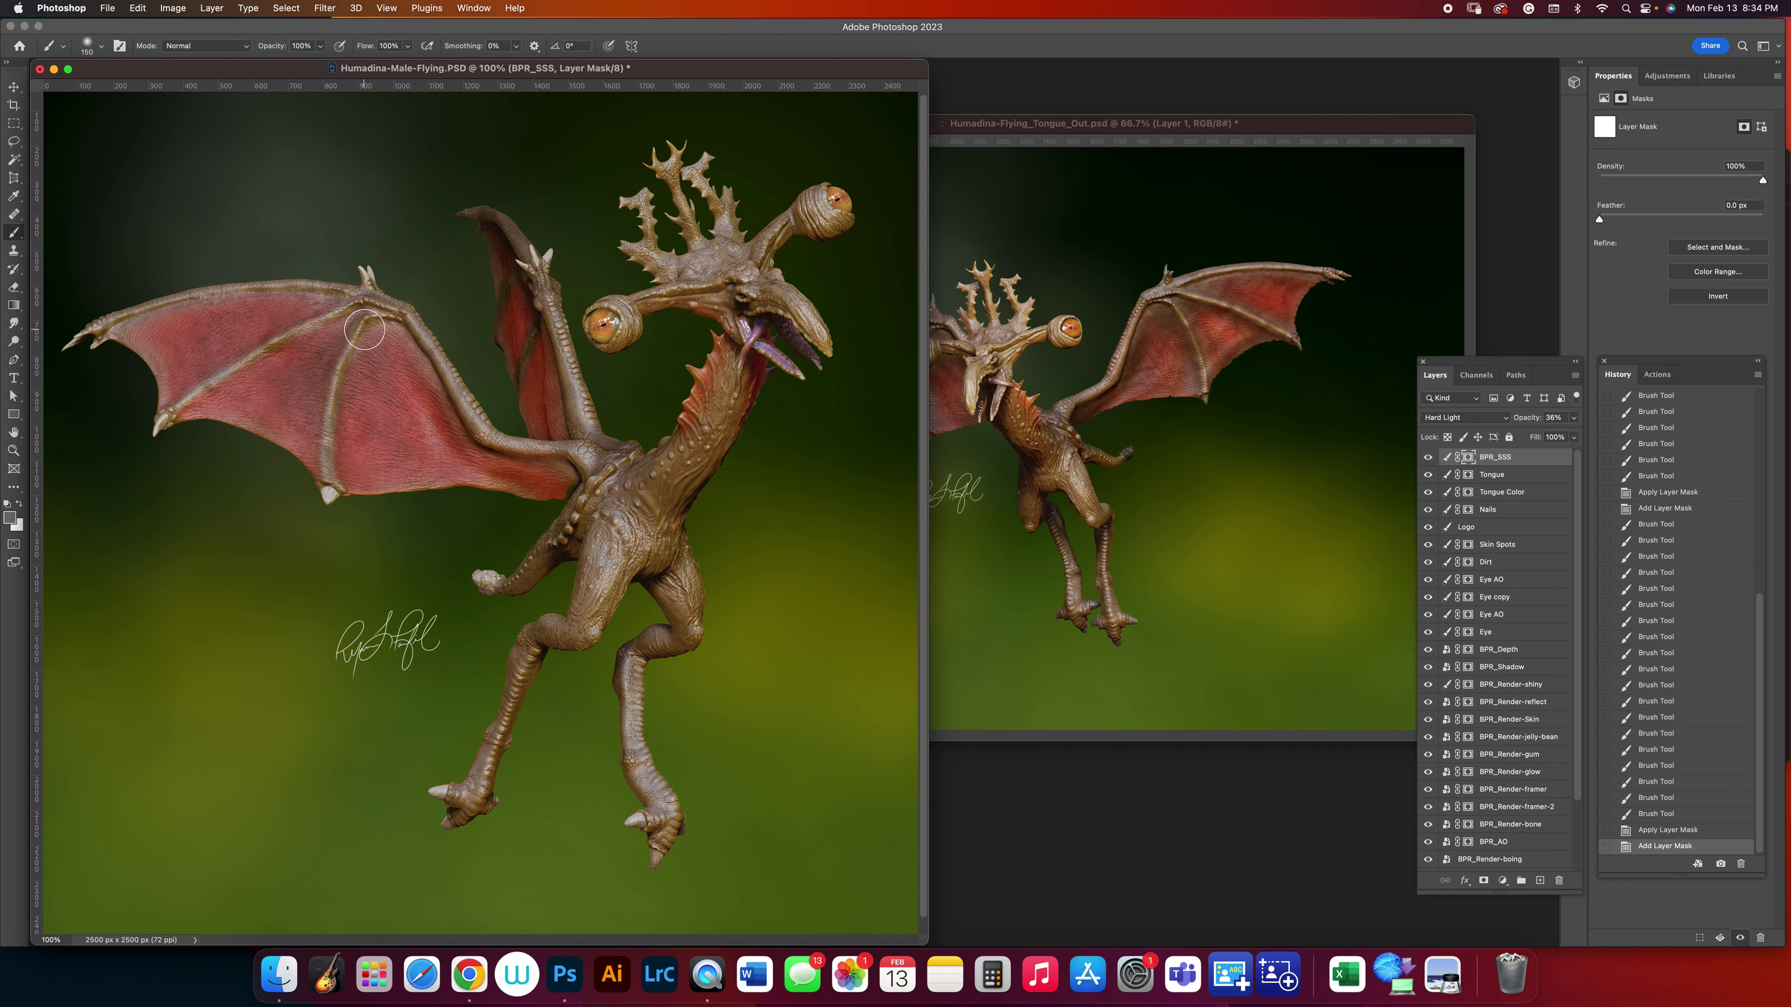
left_click_drag(350, 350, 365, 318)
left_click_drag(329, 393, 330, 481)
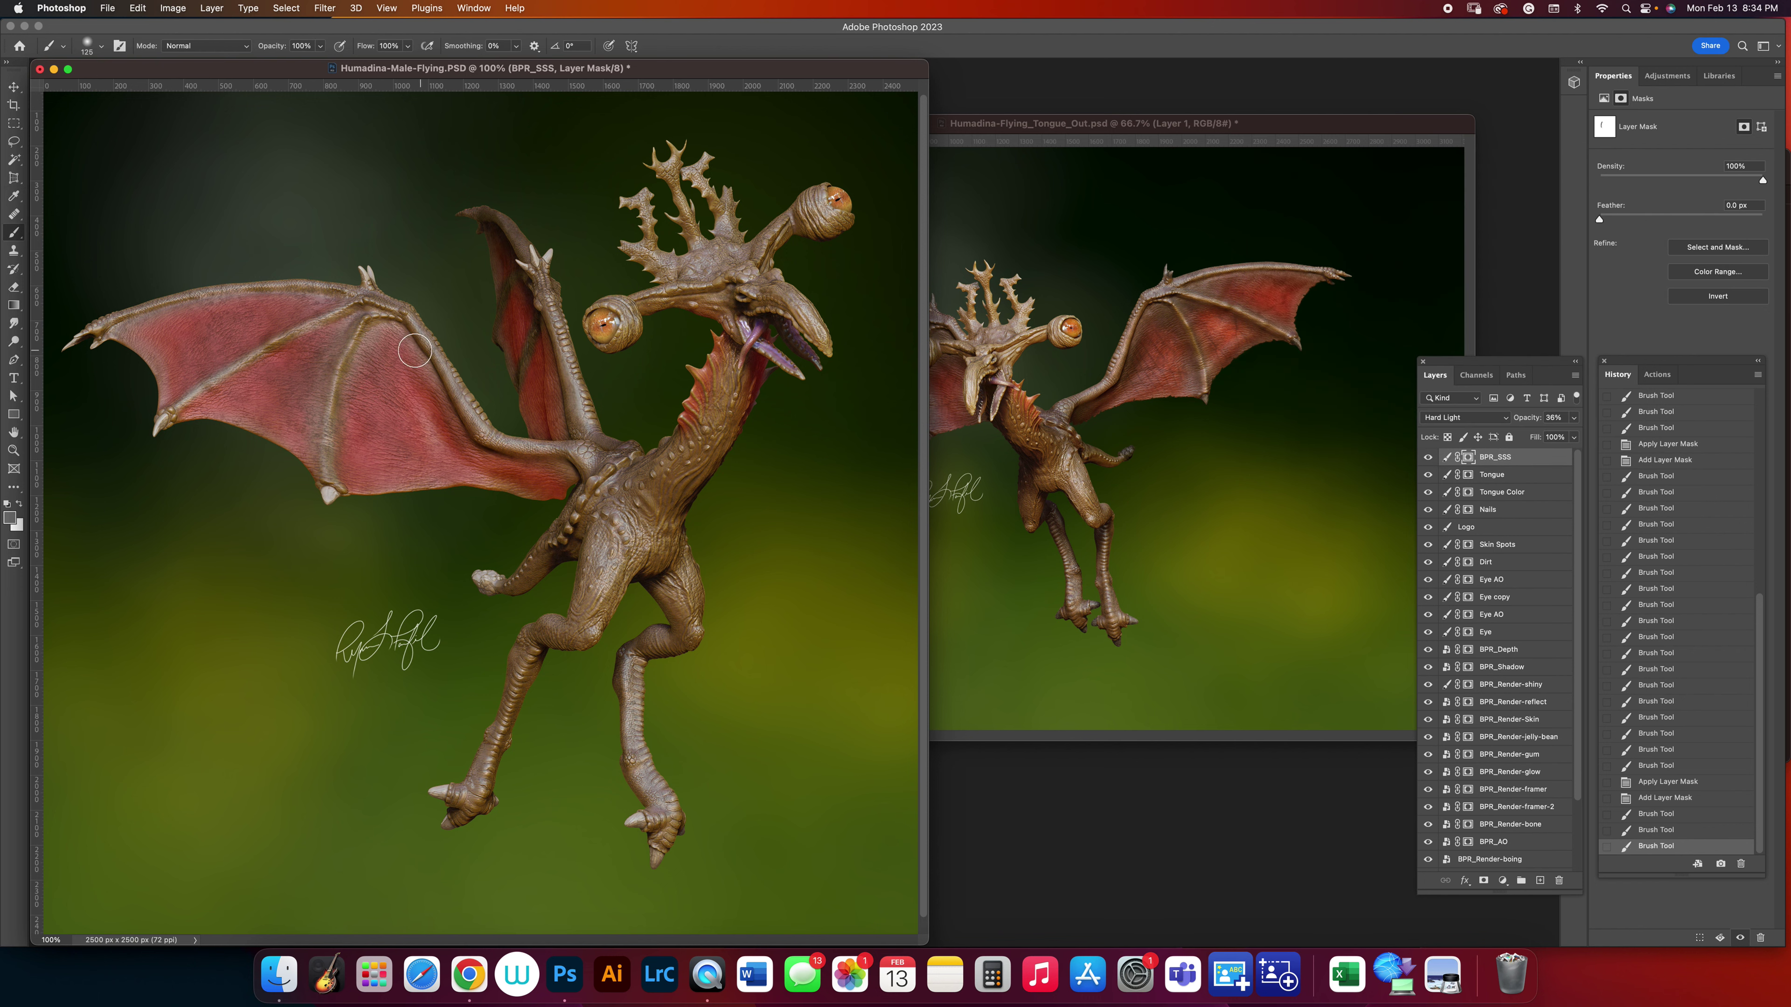
key("super+z")
key("super+z")
key("super+z")
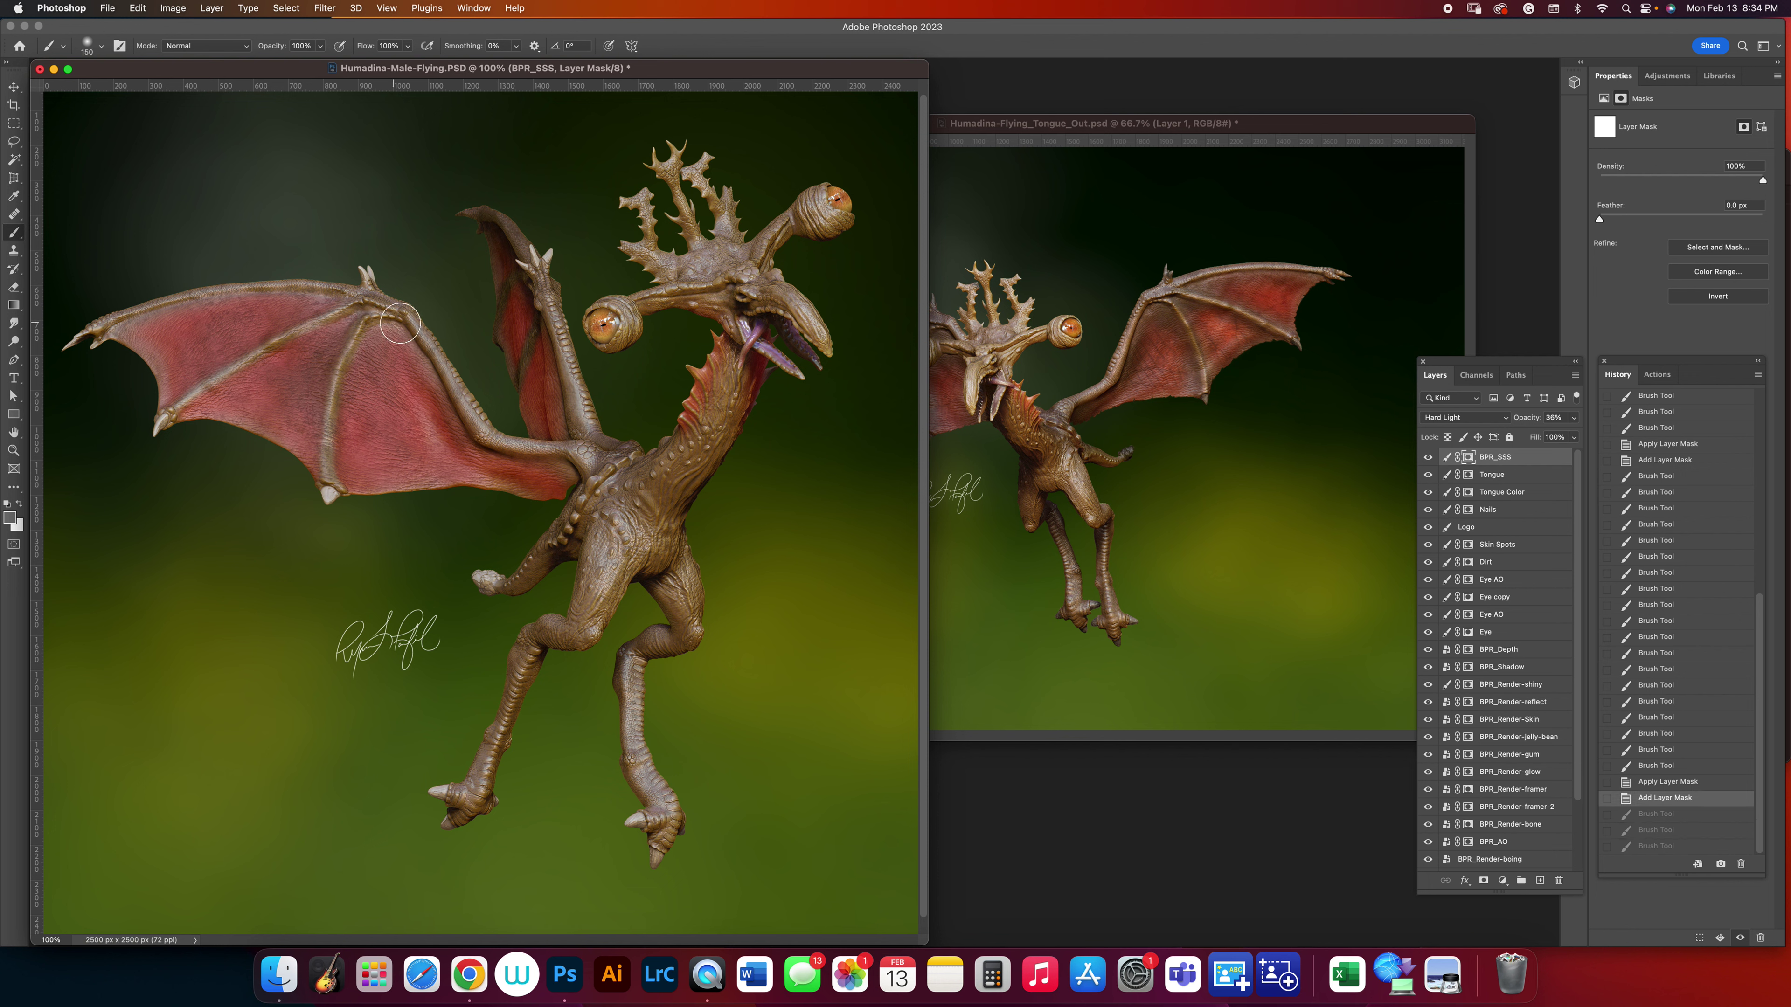
Paint grey on the BPR_SSS mask along the near wing's arm and bones, and undo the most recent strokes.
mouse_move(571, 459)
left_mouse_down()
mouse_move(469, 419)
mouse_move(394, 313)
mouse_move(414, 307)
mouse_move(358, 329)
mouse_move(333, 482)
left_mouse_up()
key("bracketright")
key("bracketright")
key("bracketleft")
key("bracketleft")
key("bracketleft")
key("bracketright")
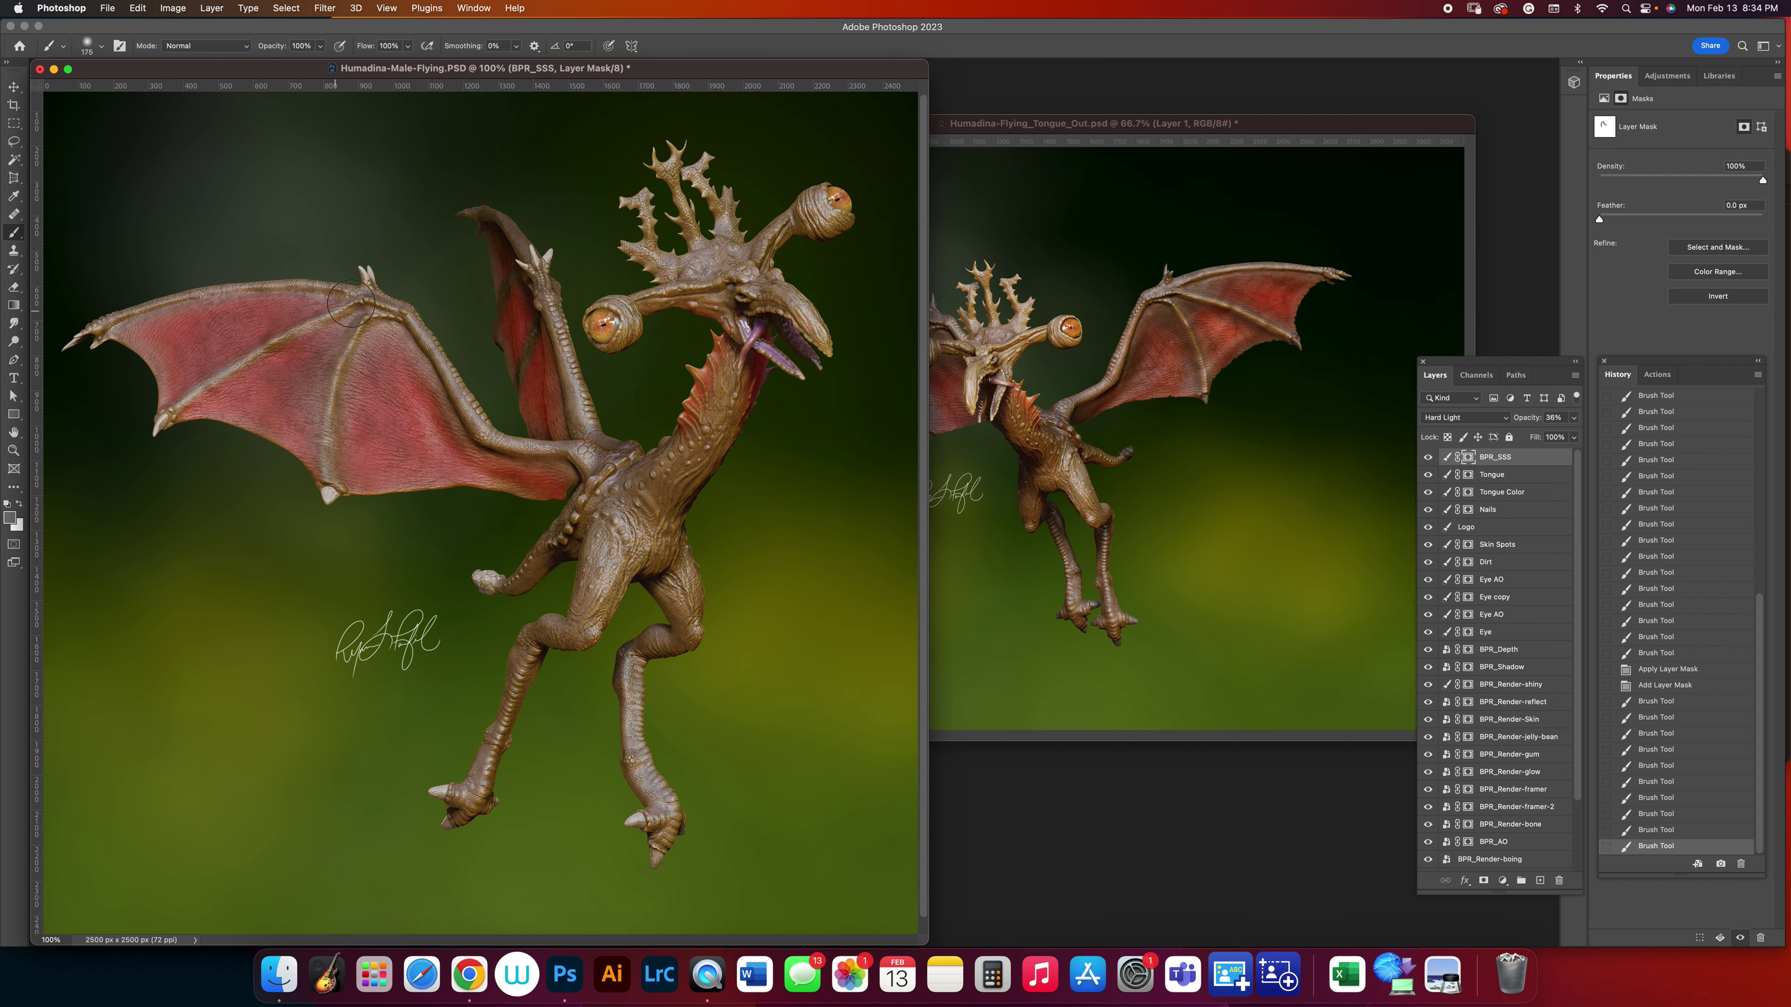
key("super+z")
key("super+z")
key("super+z")
key("super+z")
key("super+z")
key("super+z")
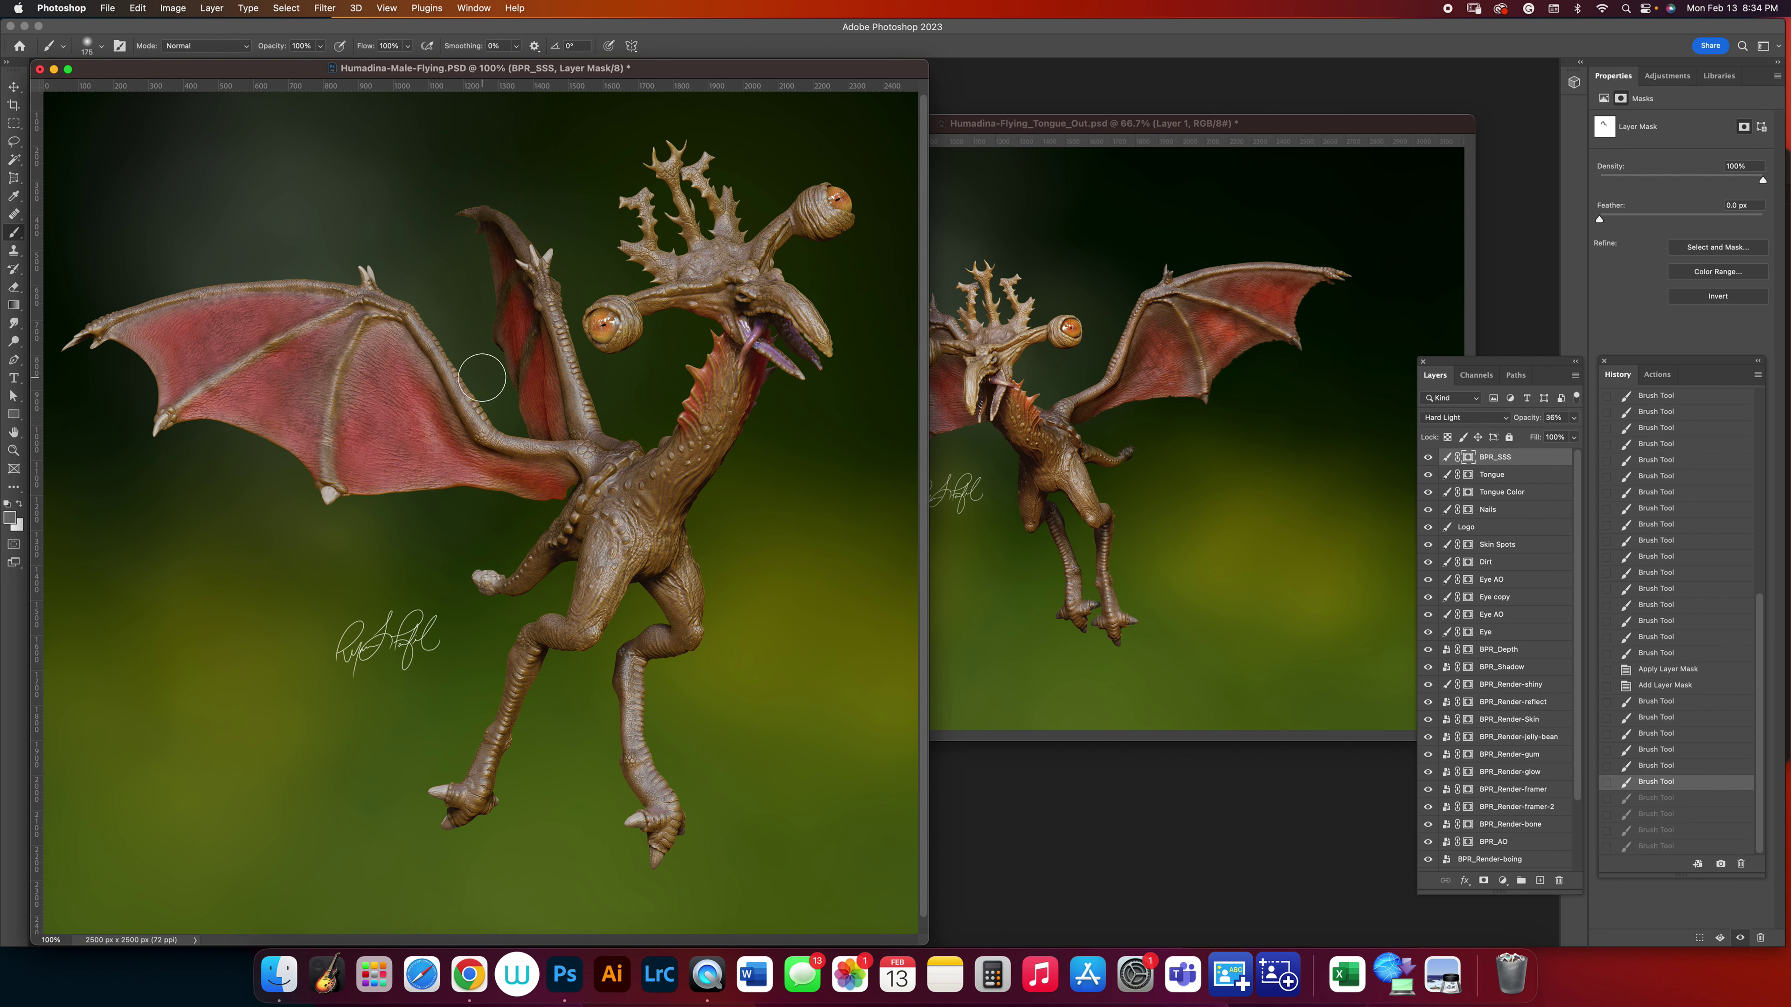
key("super+z")
Paint grey with a smaller brush along the near wing's finger bones and leading edge to soften the adjoining red tint.
key("bracketleft")
key("bracketleft")
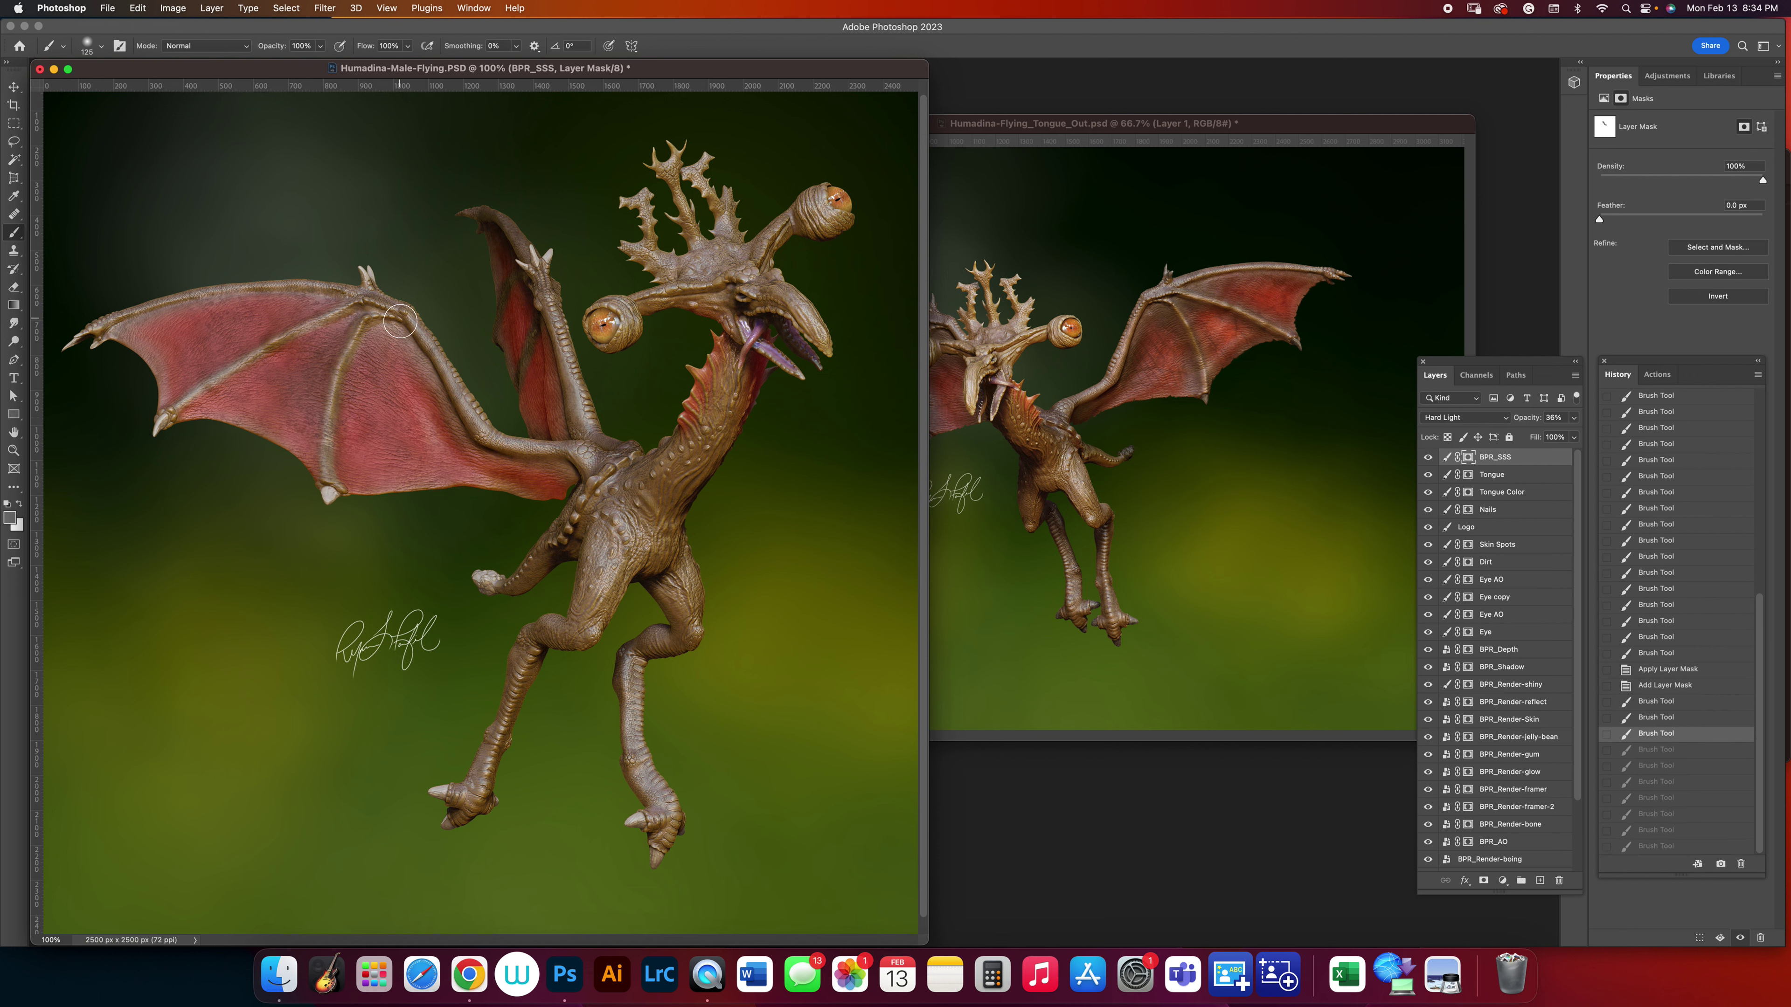
left_click_drag(354, 345, 330, 472)
left_click_drag(327, 424, 340, 370)
left_click_drag(349, 306, 194, 393)
mouse_move(336, 284)
left_mouse_down()
mouse_move(155, 292)
mouse_move(157, 311)
left_mouse_up()
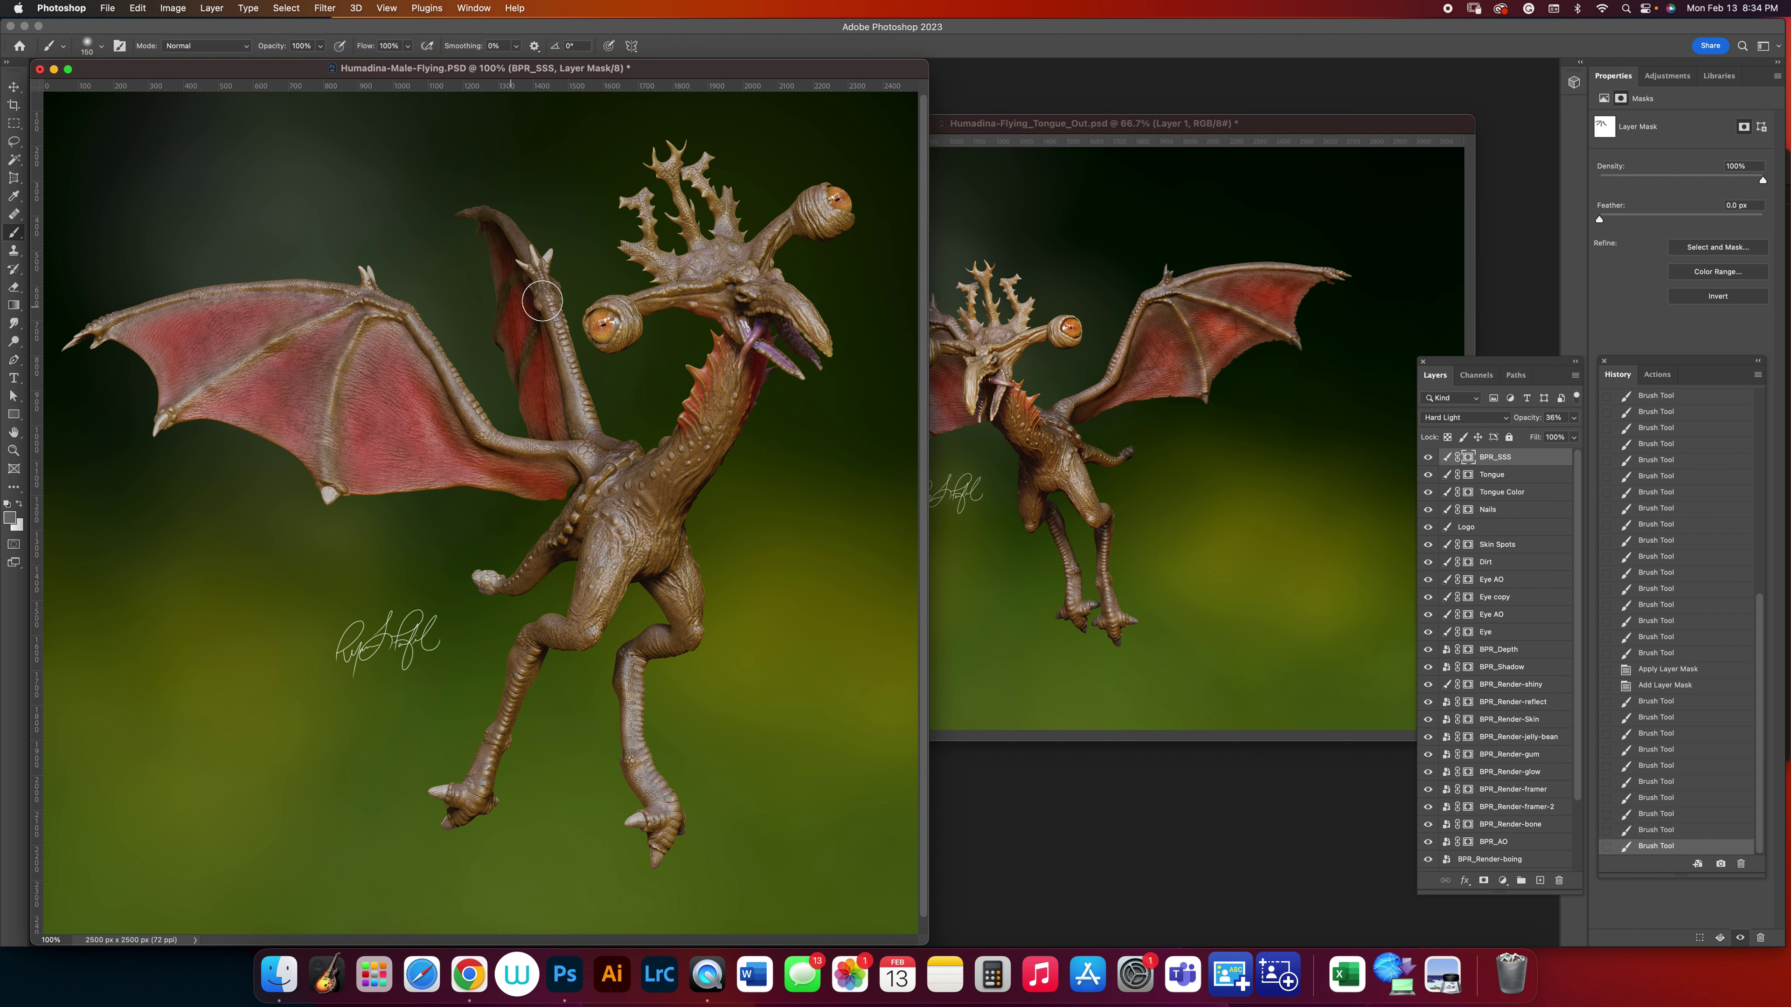
Paint grey on the BPR_SSS mask along the far wing's finger bones and arm to soften the red tint.
left_click_drag(520, 281, 506, 294)
mouse_move(505, 296)
left_mouse_down()
mouse_move(499, 332)
mouse_move(530, 341)
mouse_move(521, 359)
left_mouse_up()
left_click_drag(521, 360, 538, 309)
mouse_move(536, 311)
left_mouse_down()
mouse_move(542, 358)
mouse_move(511, 390)
mouse_move(536, 448)
mouse_move(579, 420)
left_mouse_up()
left_click_drag(578, 418, 558, 339)
mouse_move(558, 338)
left_mouse_down()
mouse_move(570, 381)
mouse_move(567, 367)
left_mouse_up()
left_click_drag(566, 360, 562, 317)
left_click_drag(561, 315, 520, 247)
Compare the red wing tint with the Humadina-Flying_Tongue_Out reference, rearranging the document windows to view both.
key("]")
key("super+minus")
key("super+minus")
key("super+plus")
key("super+plus")
key("super+minus")
key("super+plus")
left_click(1239, 147)
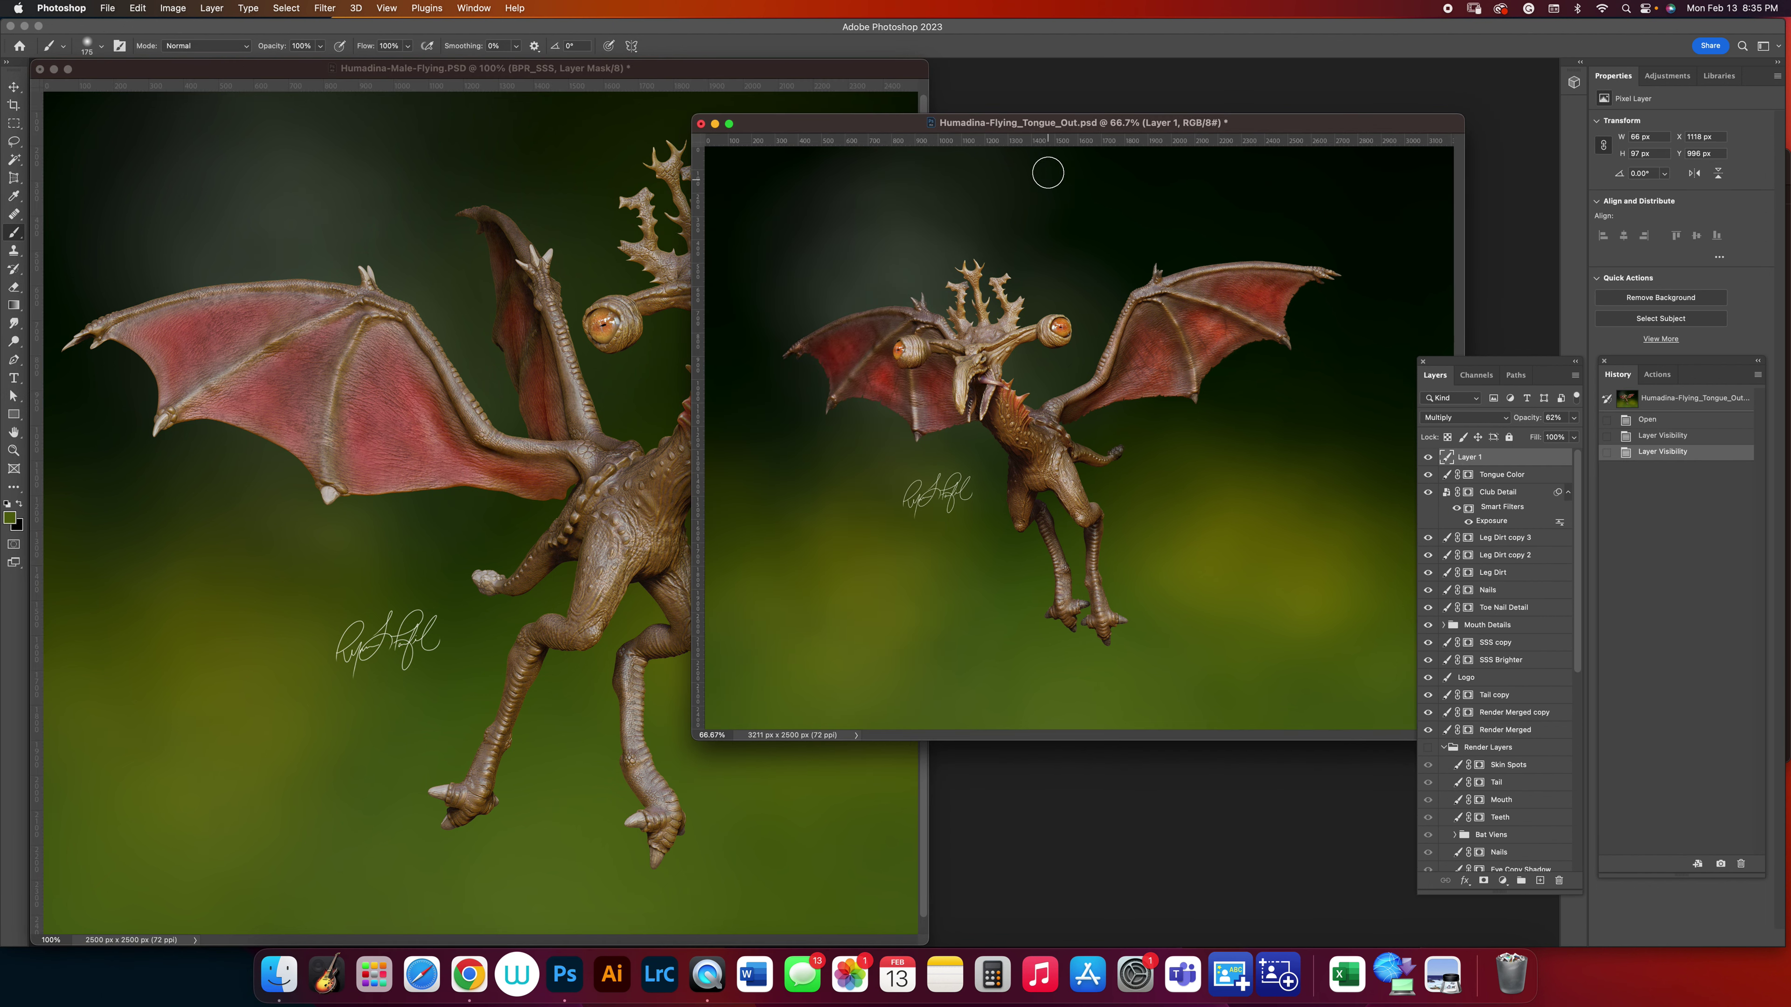
left_click_drag(1036, 128, 1075, 139)
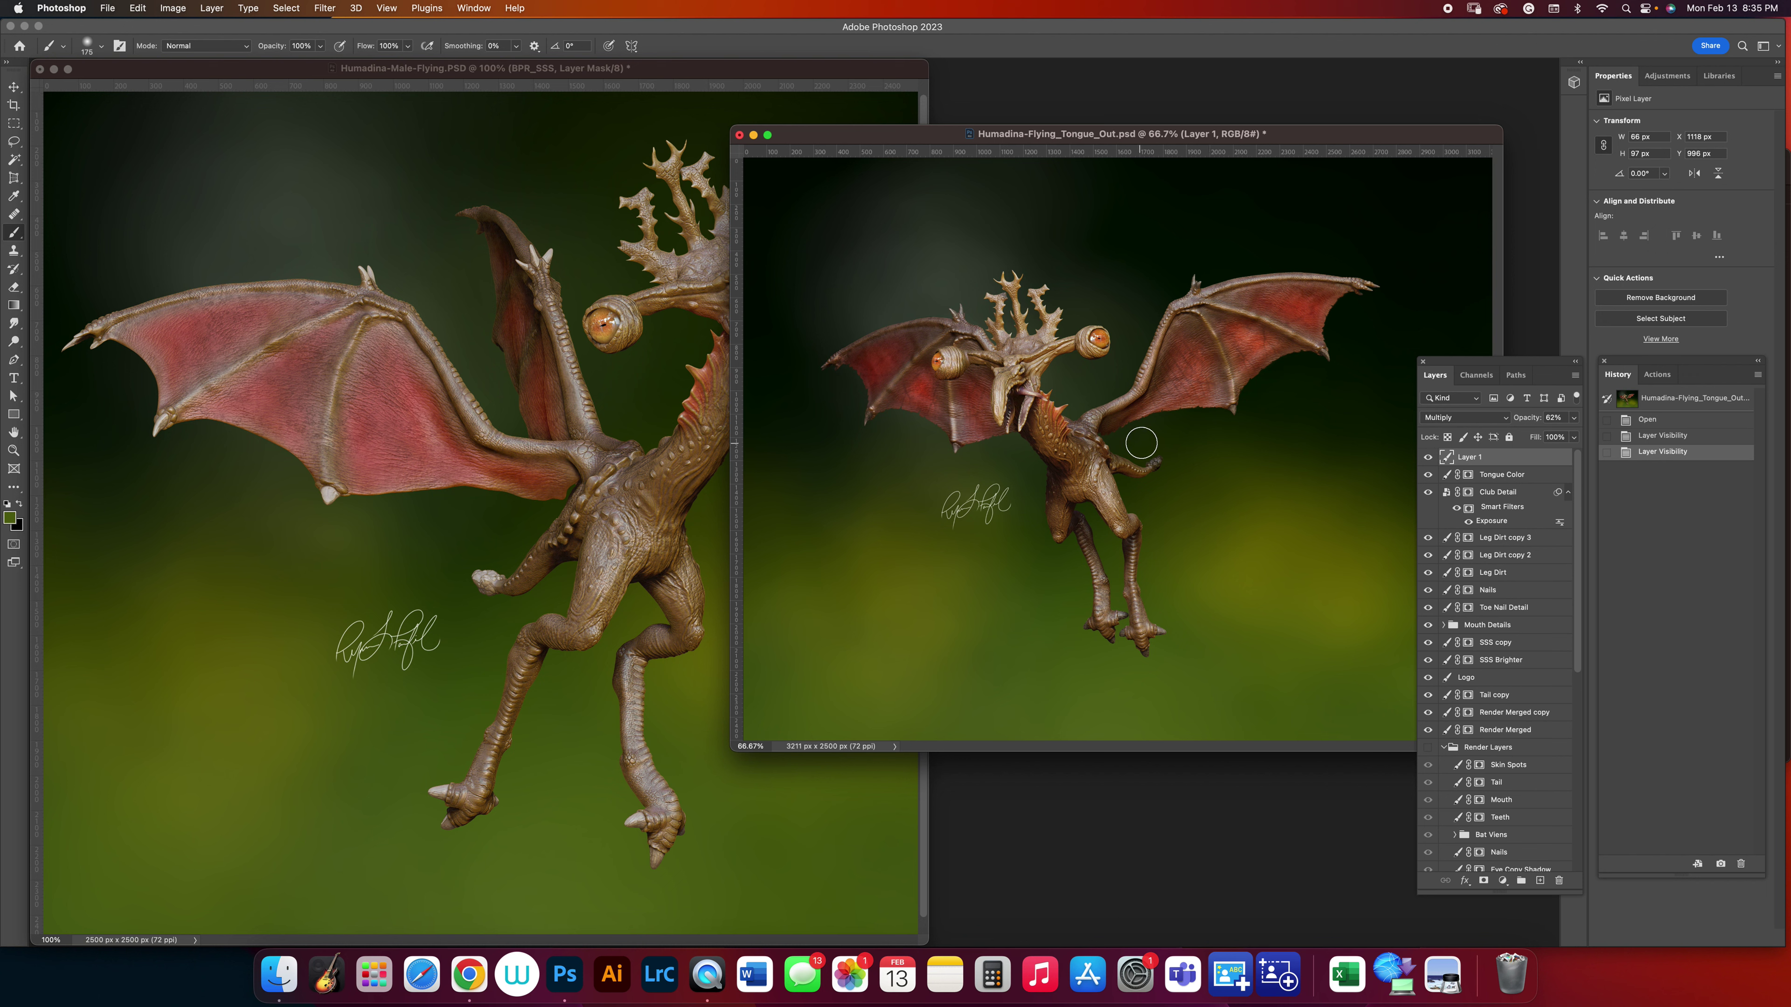
left_click(691, 75)
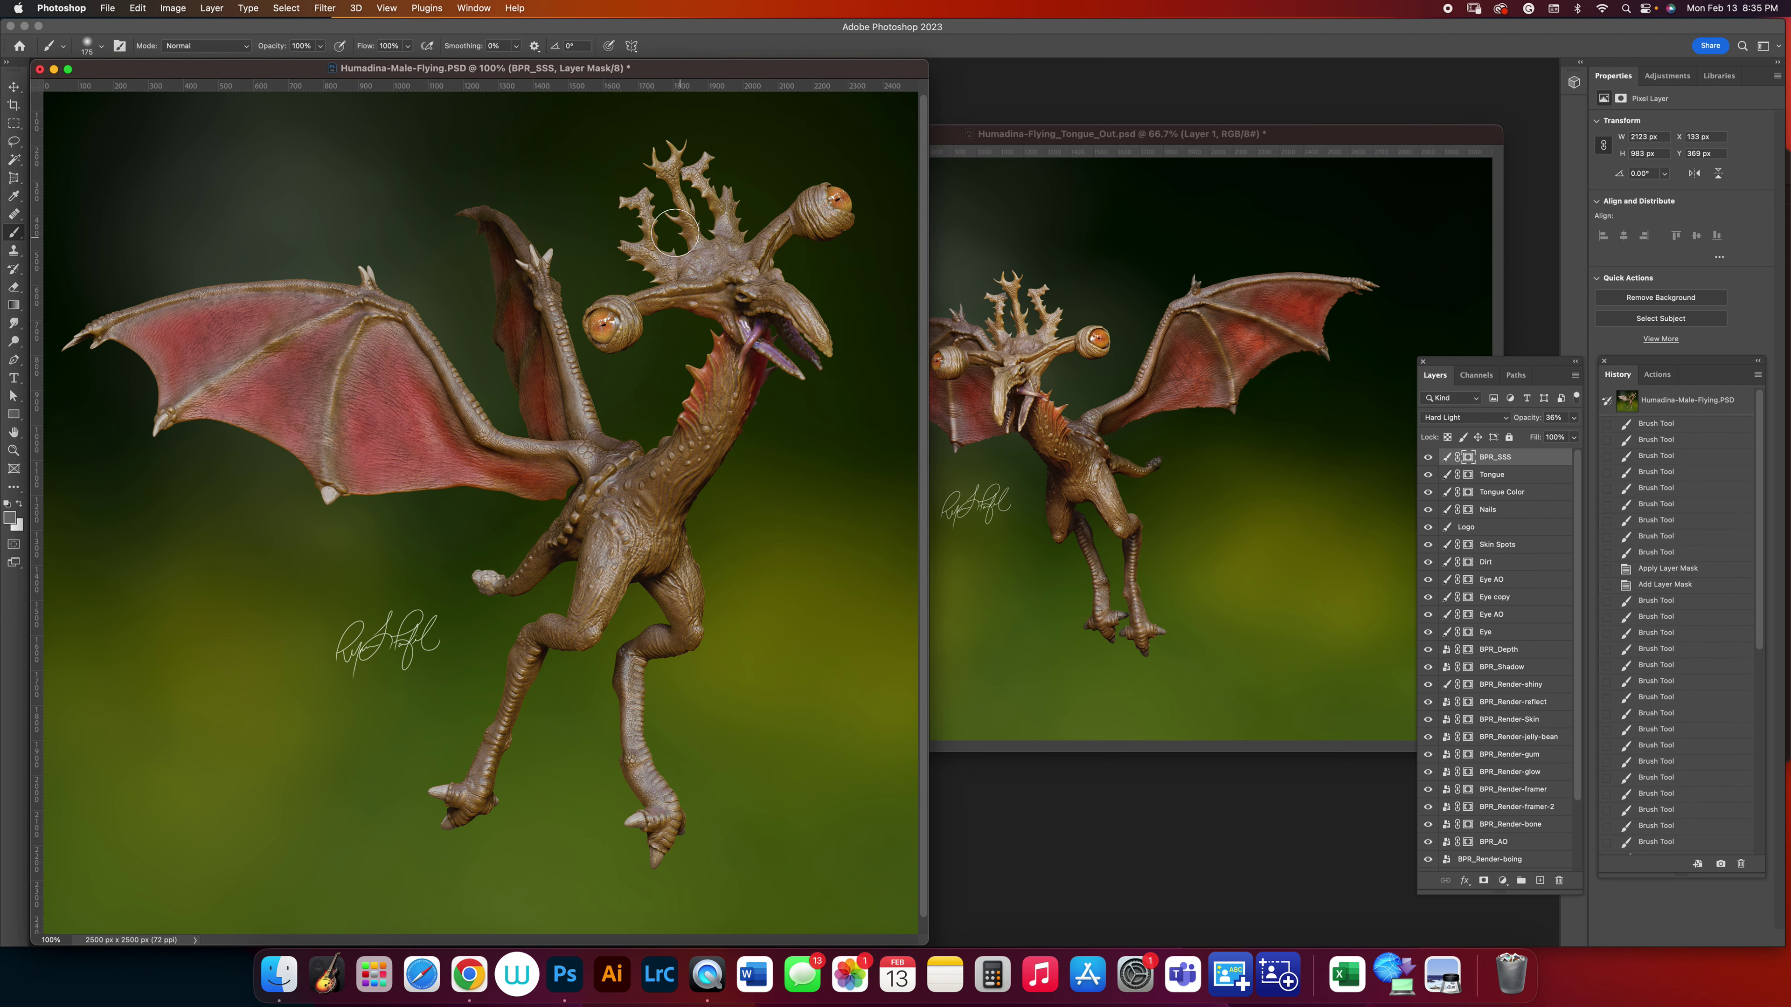
left_click_drag(669, 71, 708, 86)
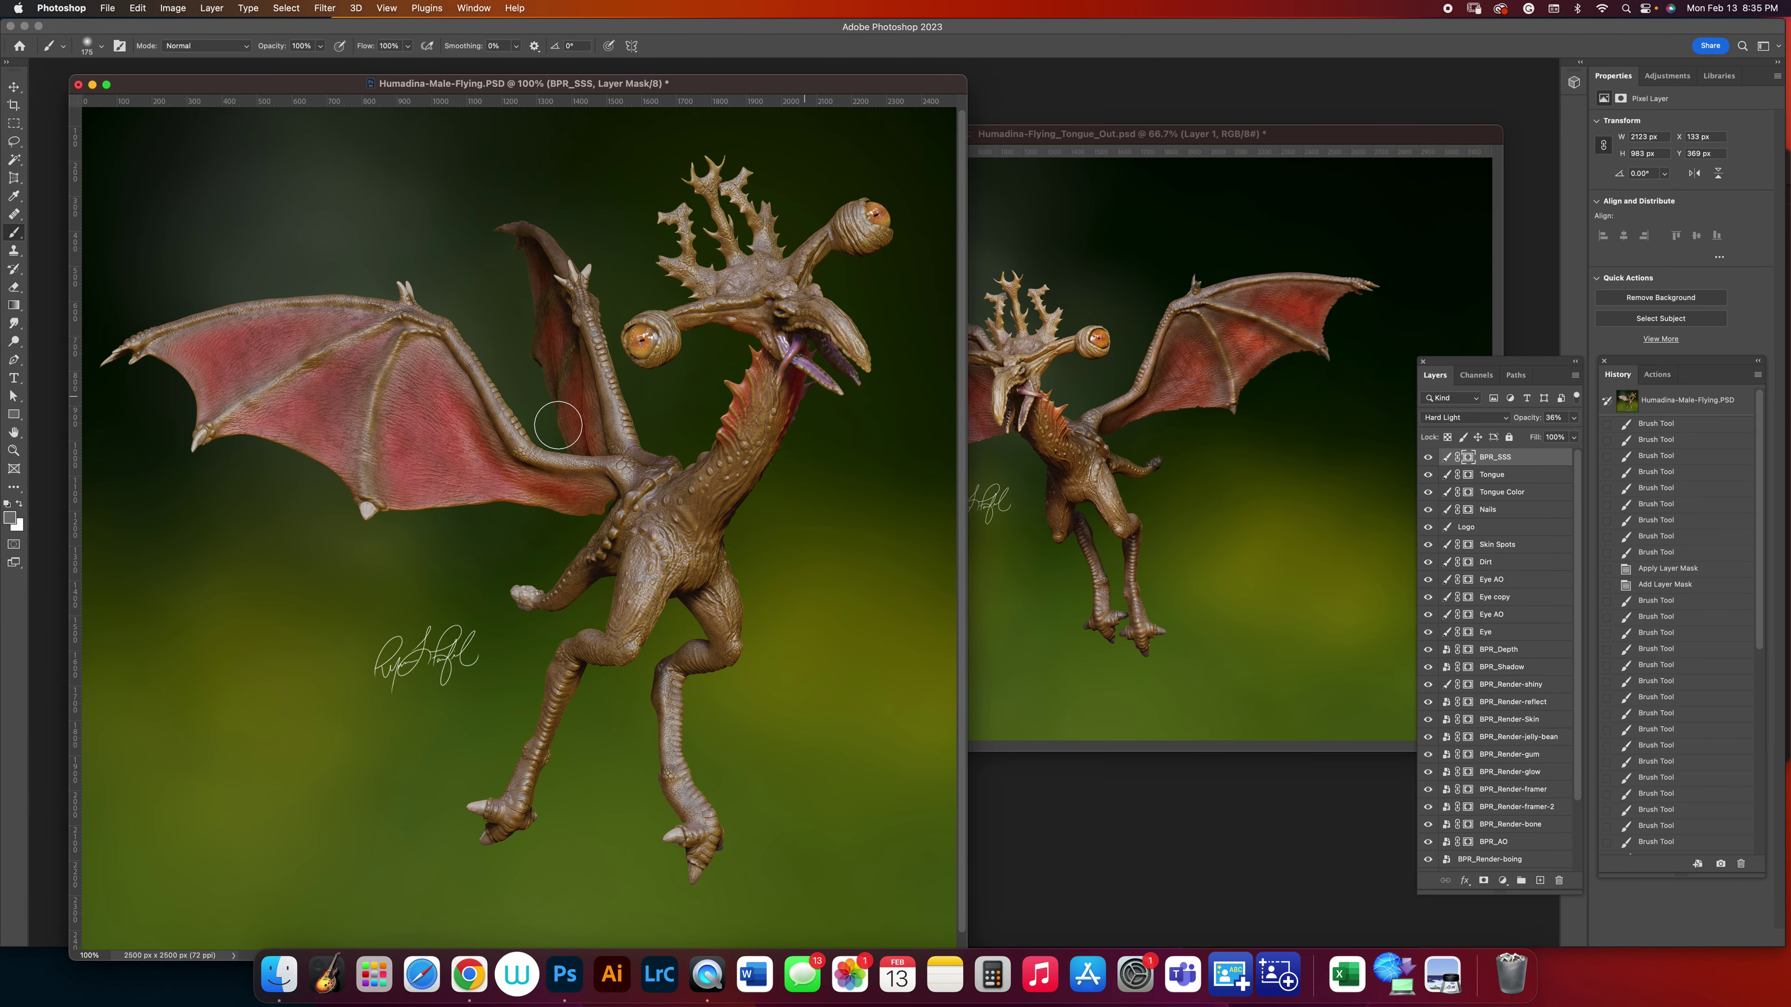
Paint grey on the BPR_SSS mask over the upper neck below the mouth to soften its red tint.
left_click_drag(808, 376, 811, 365)
key("bracketright")
key("bracketright")
key("bracketright")
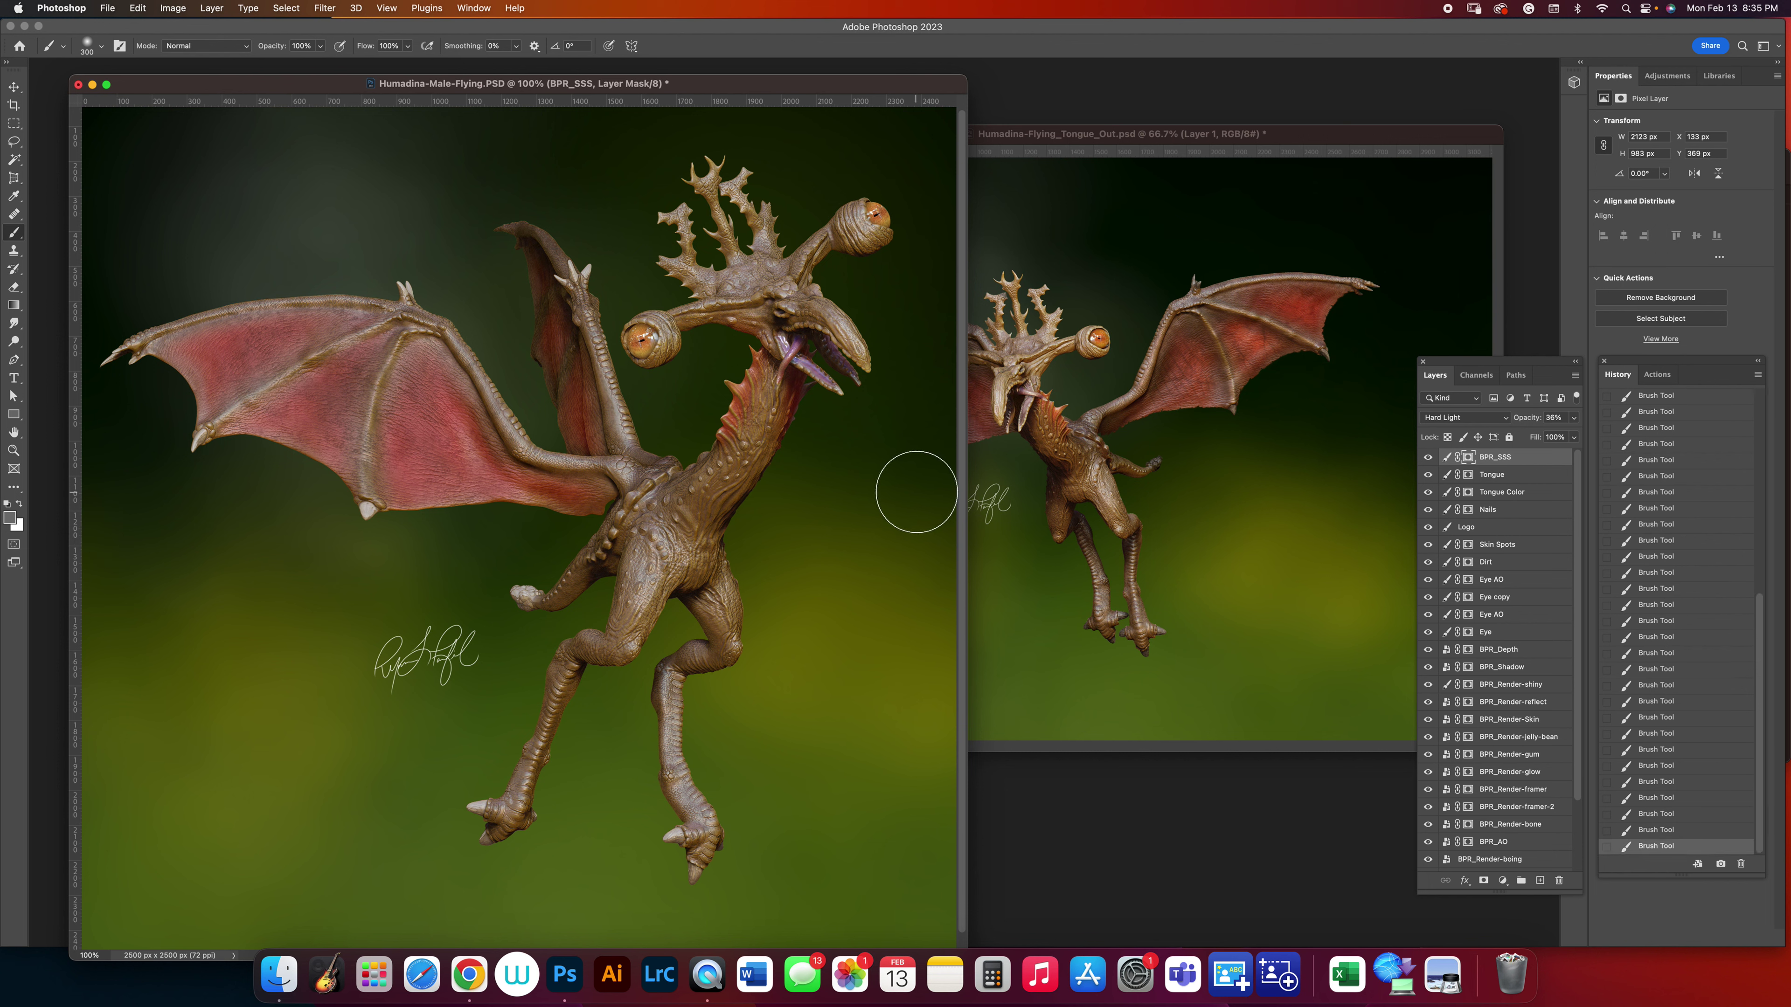
key("bracketleft")
Hide and show the BPR_SSS layer to compare the creature with and without the red effect.
left_click(1428, 458)
left_click(1428, 458)
key("super+minus")
key("super+equal")
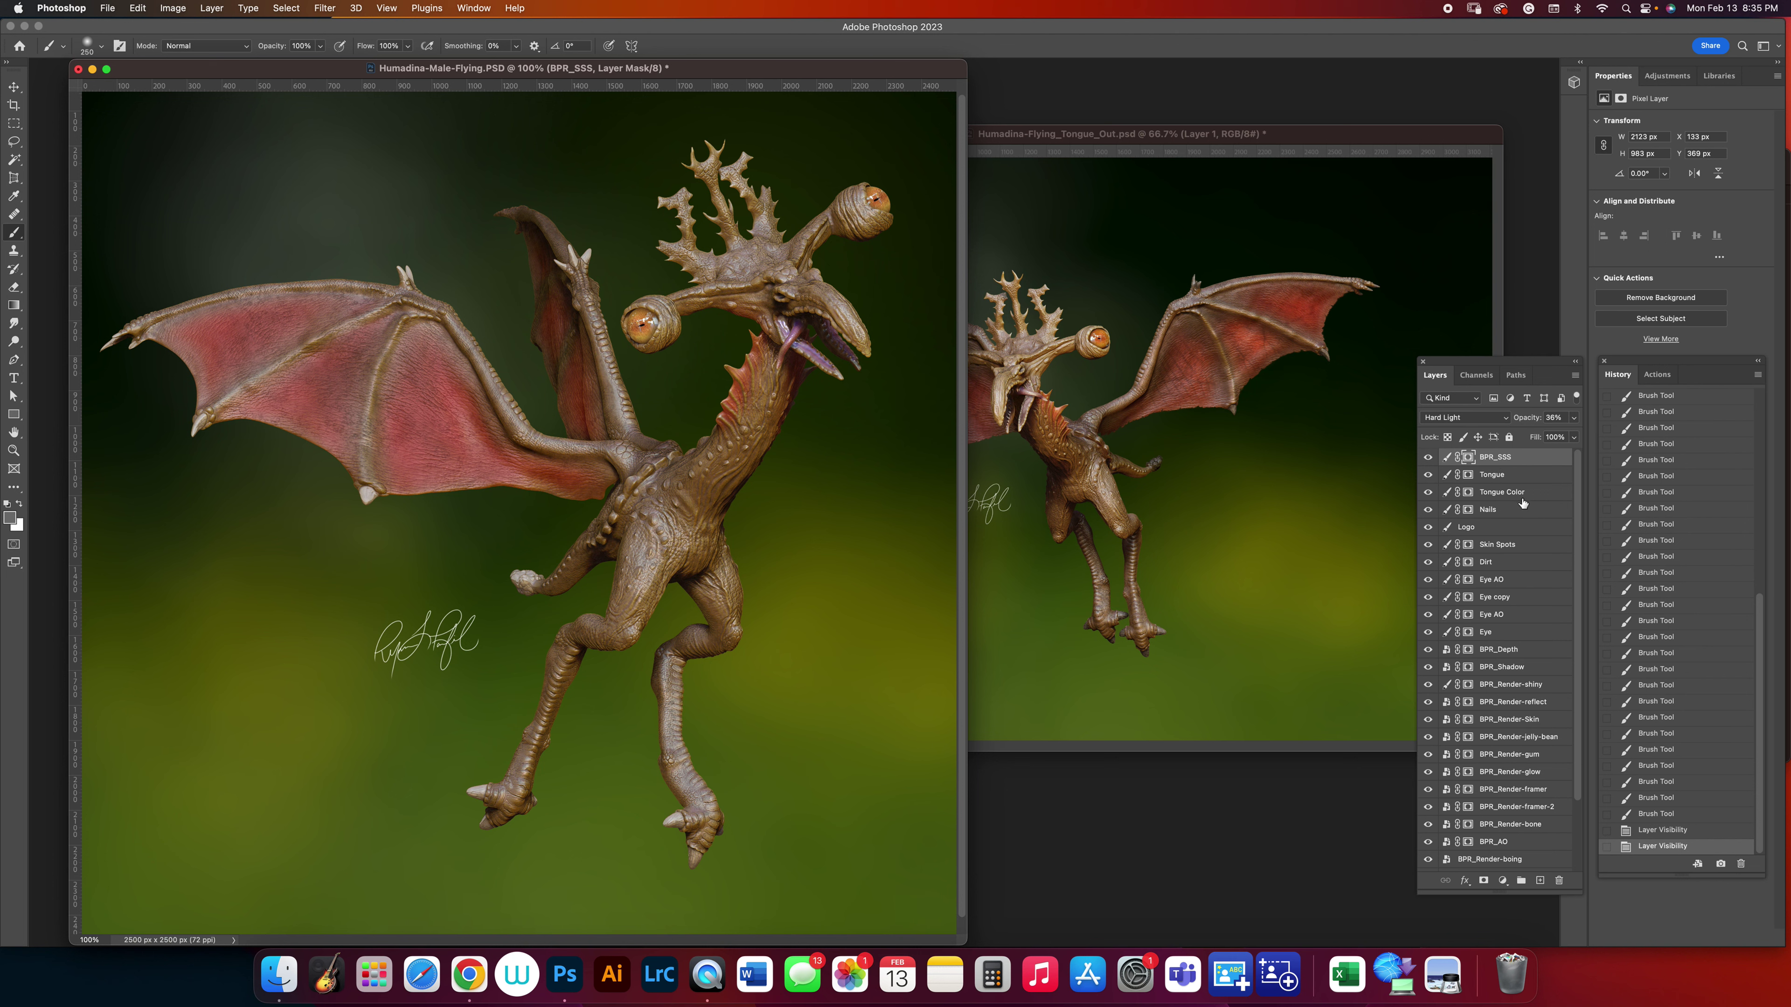
Duplicate the layers from Humadina up to Skin Spots within the document and merge the copies into one layer.
scroll(1538, 663, "down", 3)
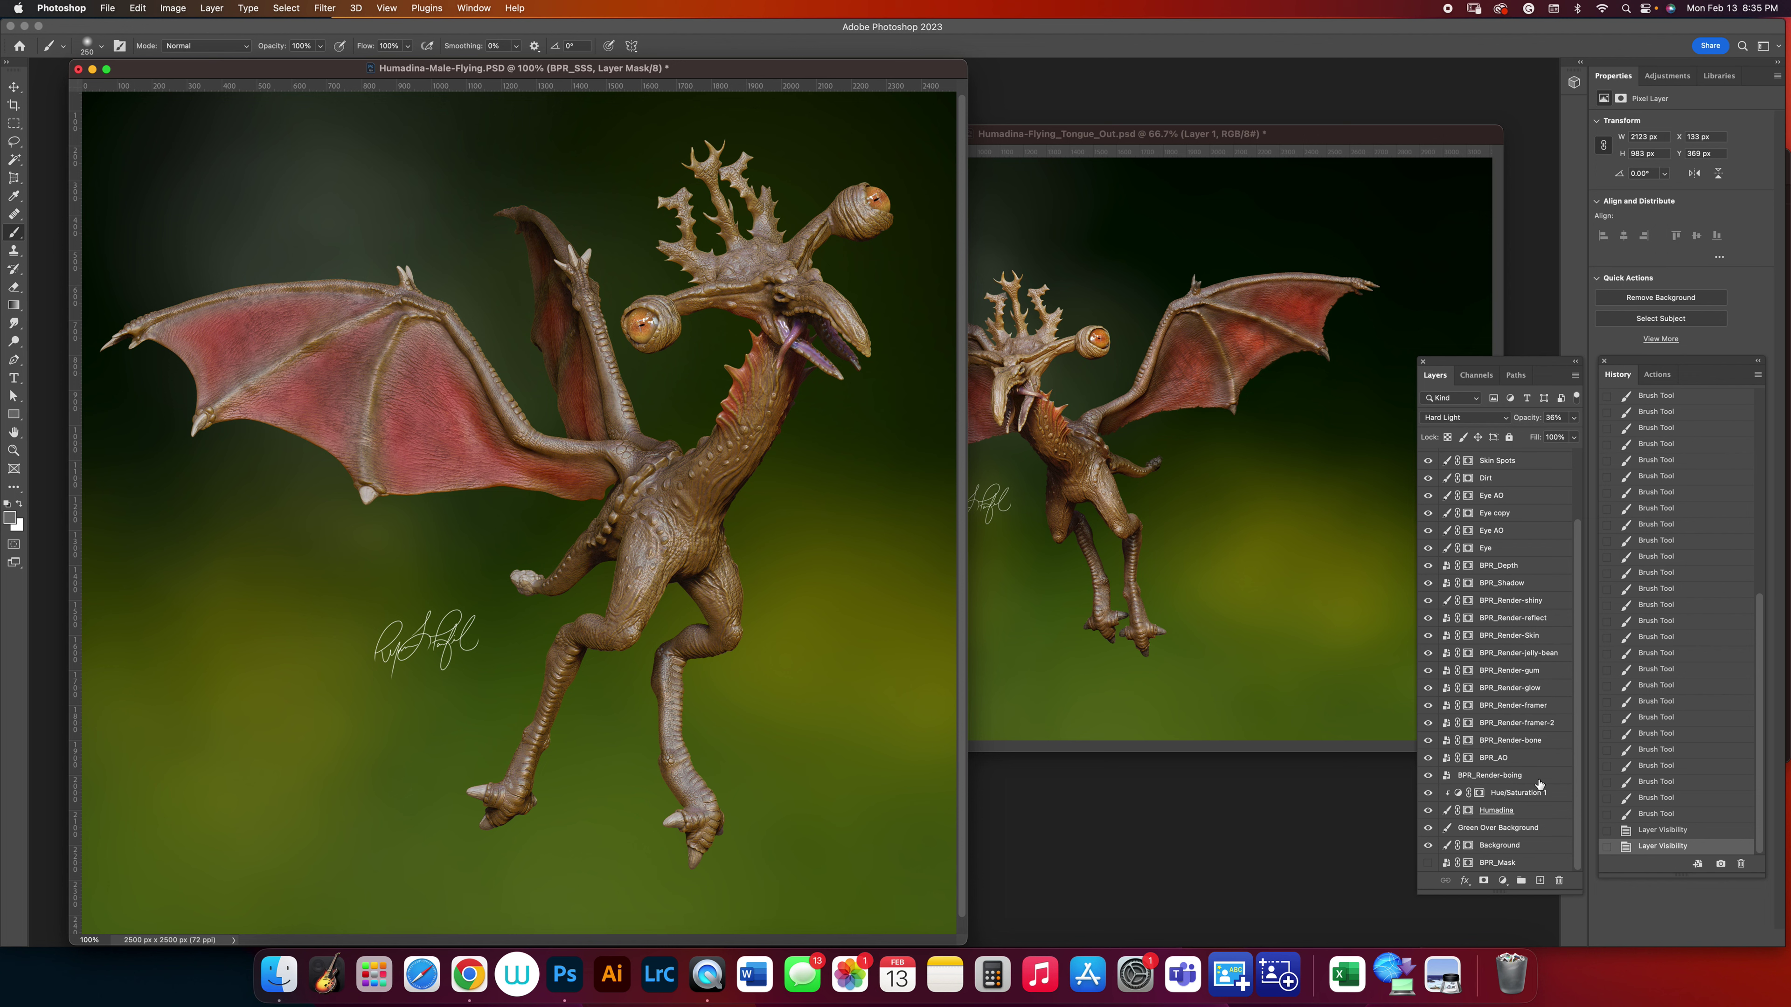
left_click(1527, 820)
scroll(1555, 481, "up", 3)
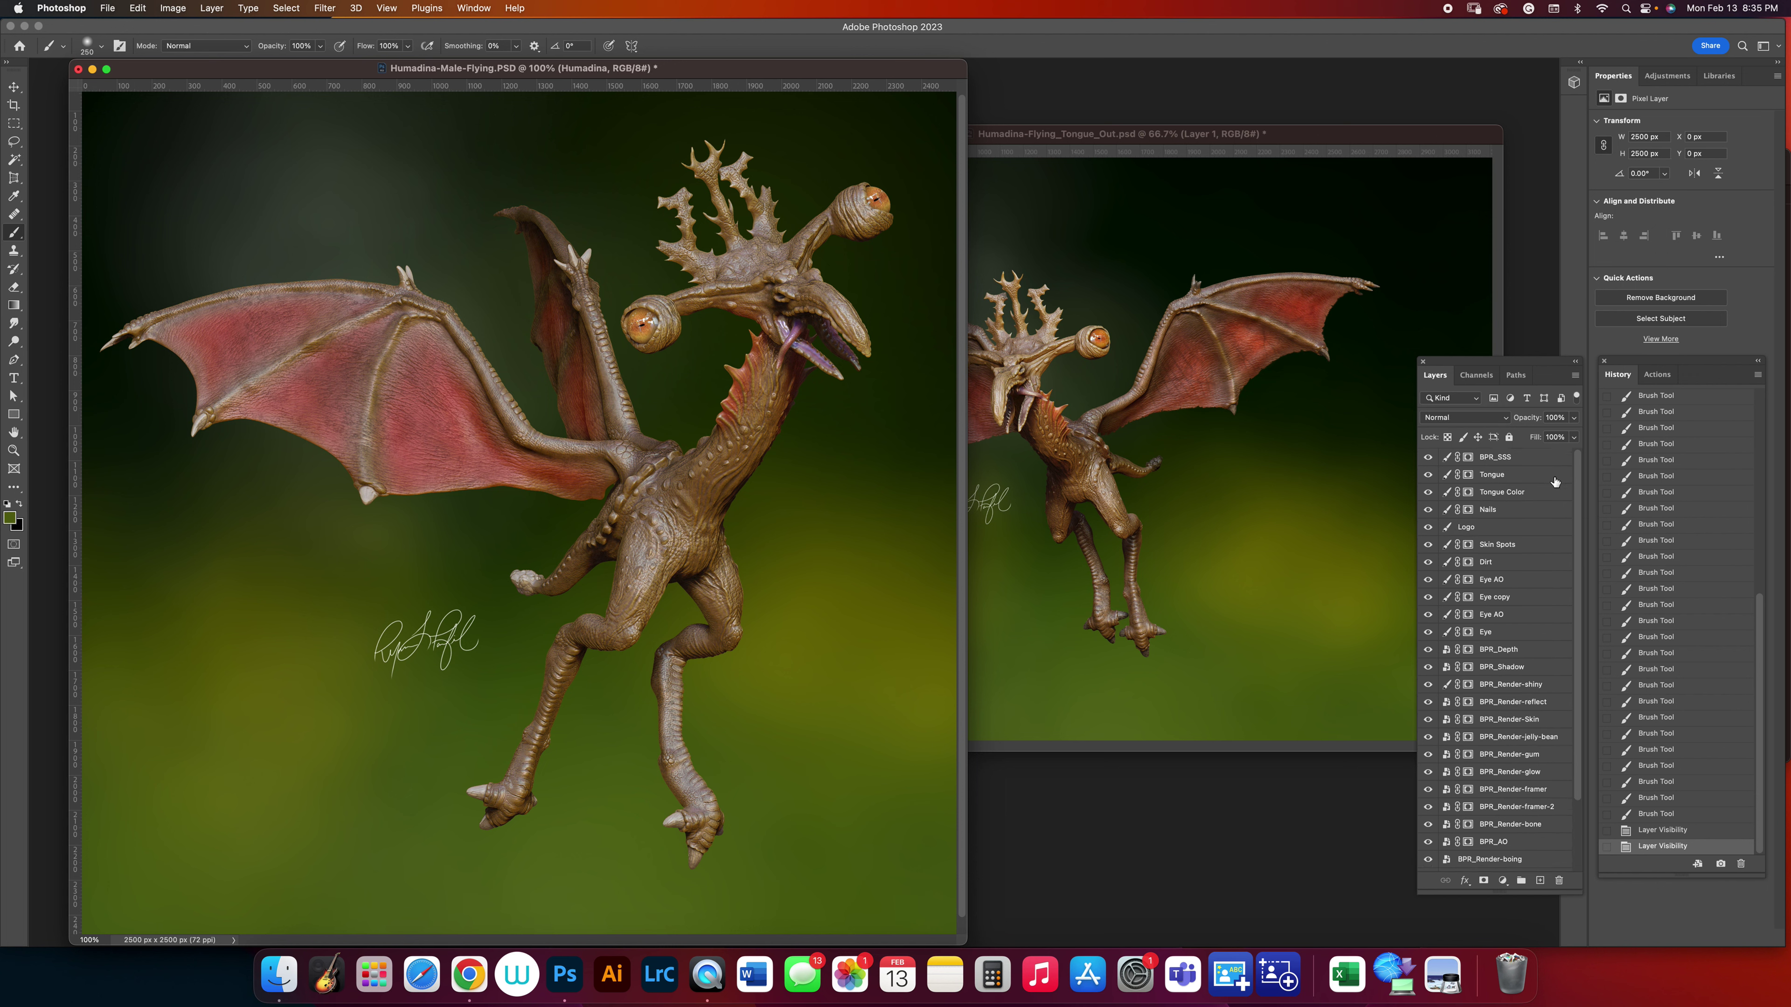
left_click(1505, 551, "shift")
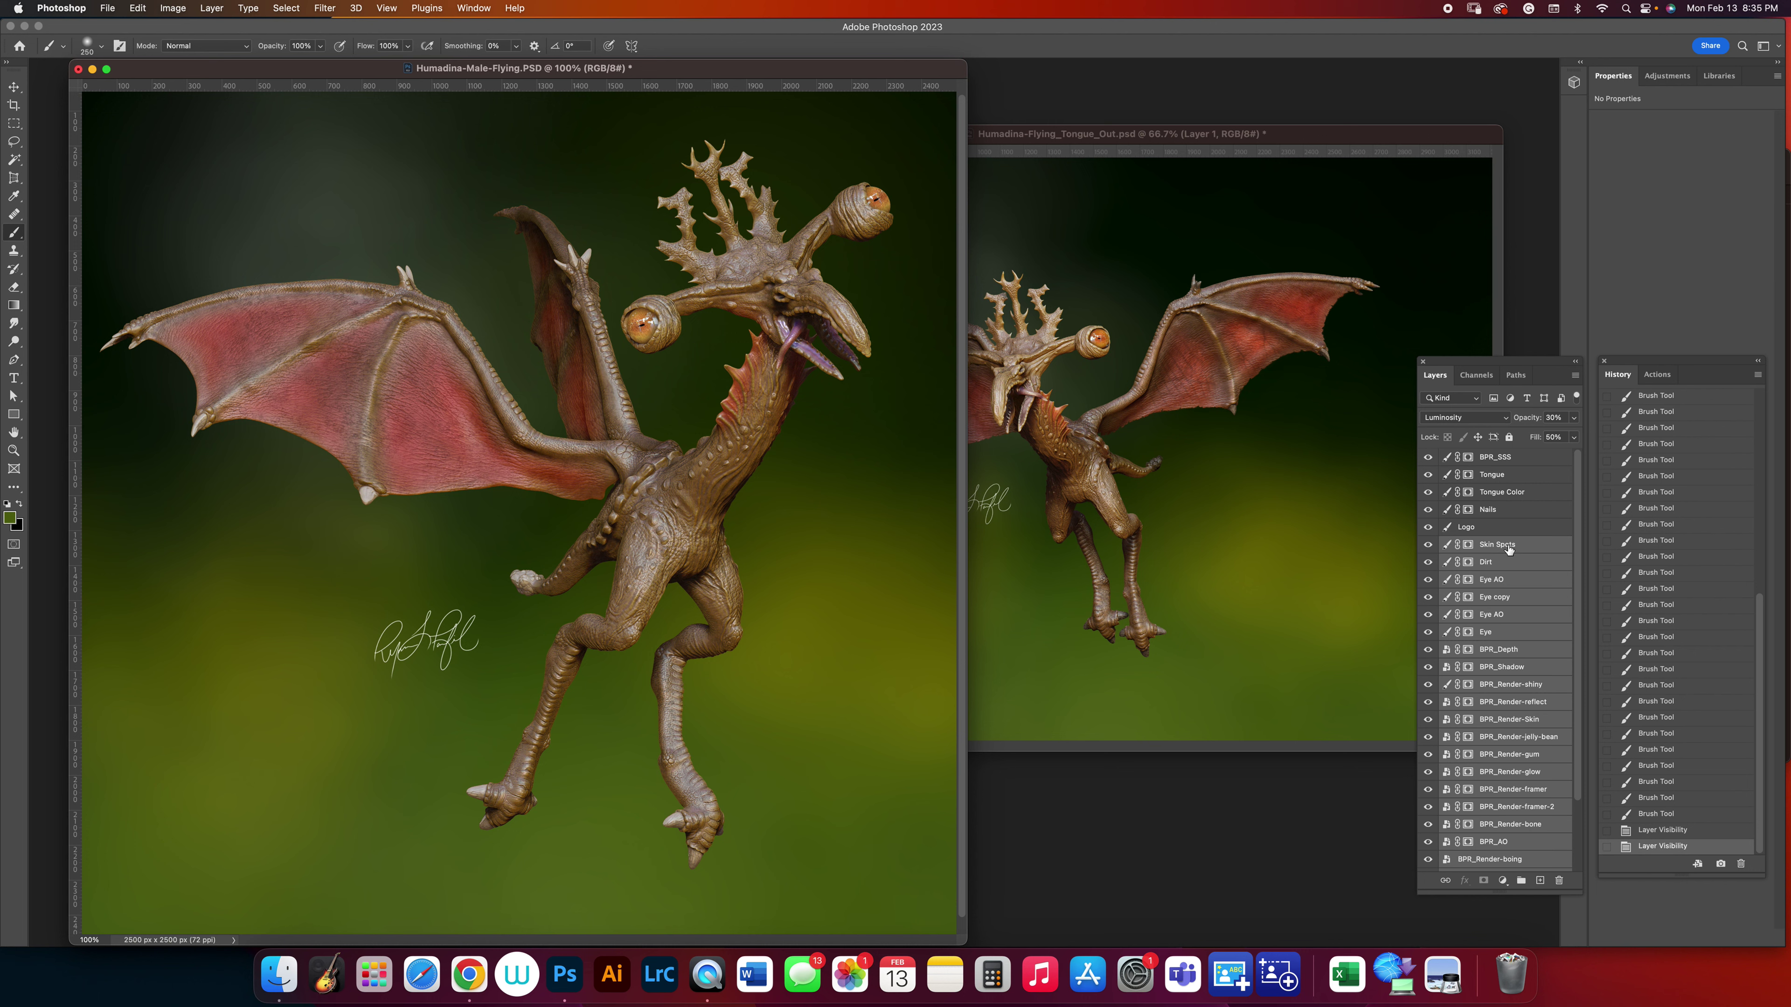
right_click(1508, 550)
left_click(1551, 304)
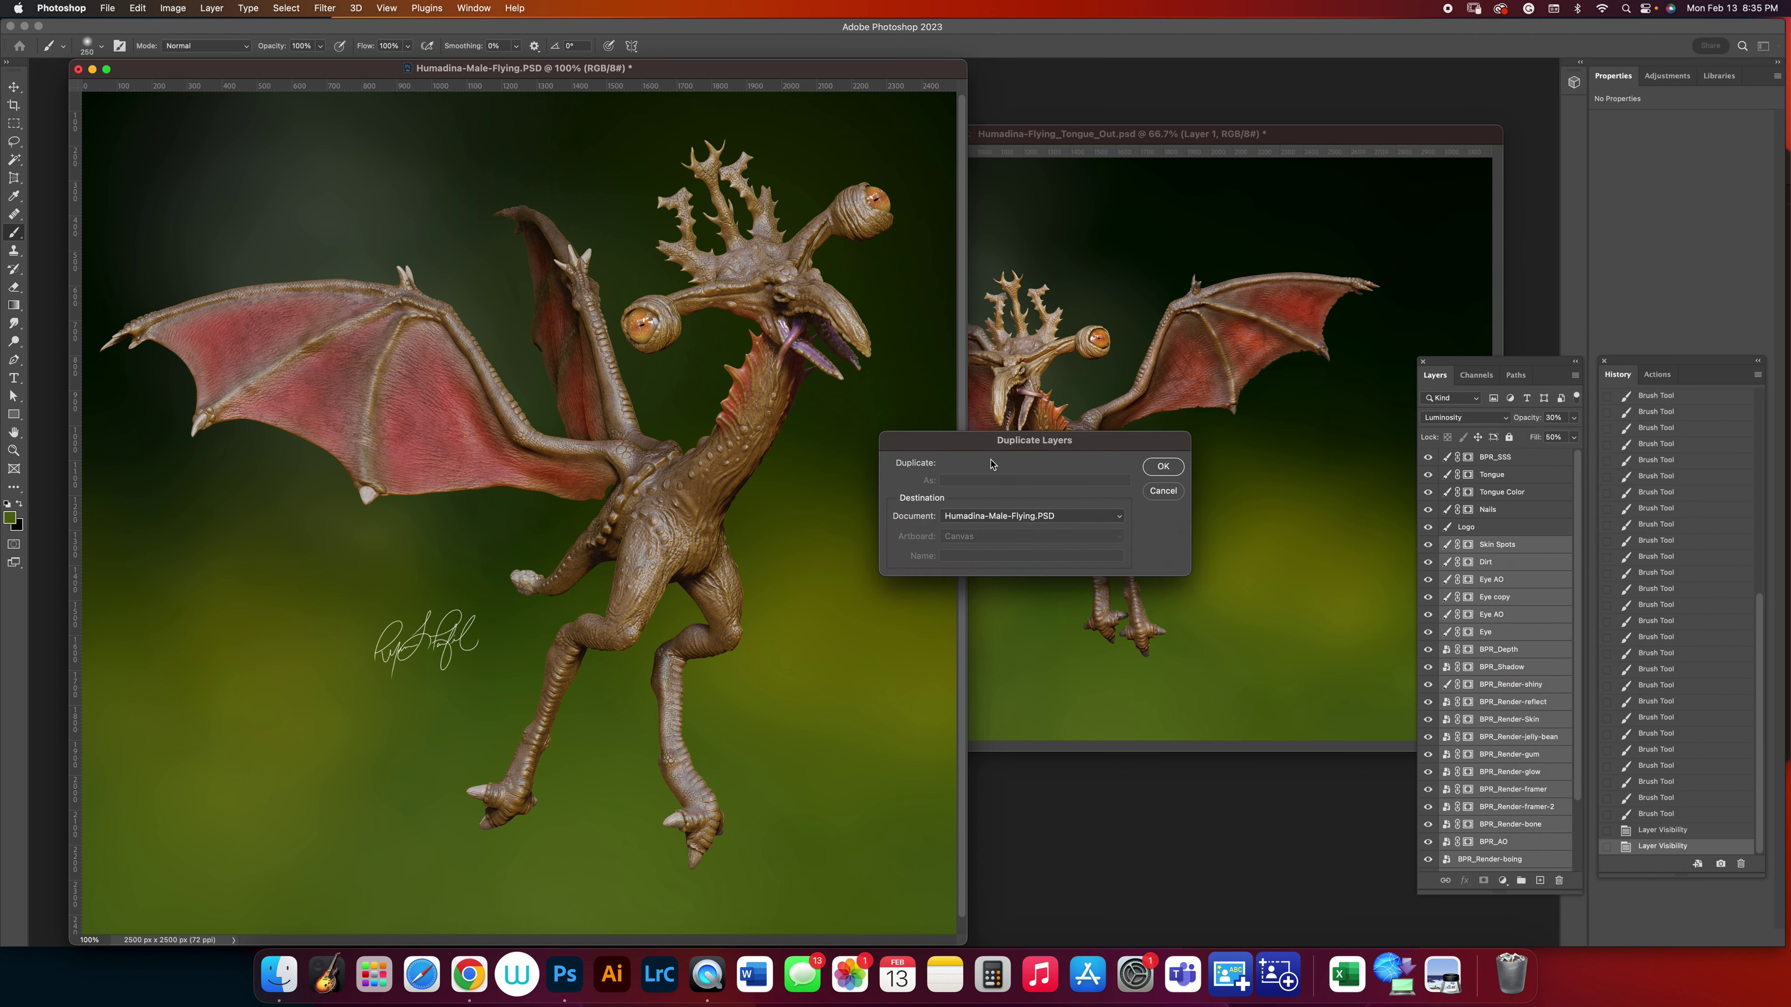
left_click(1163, 466)
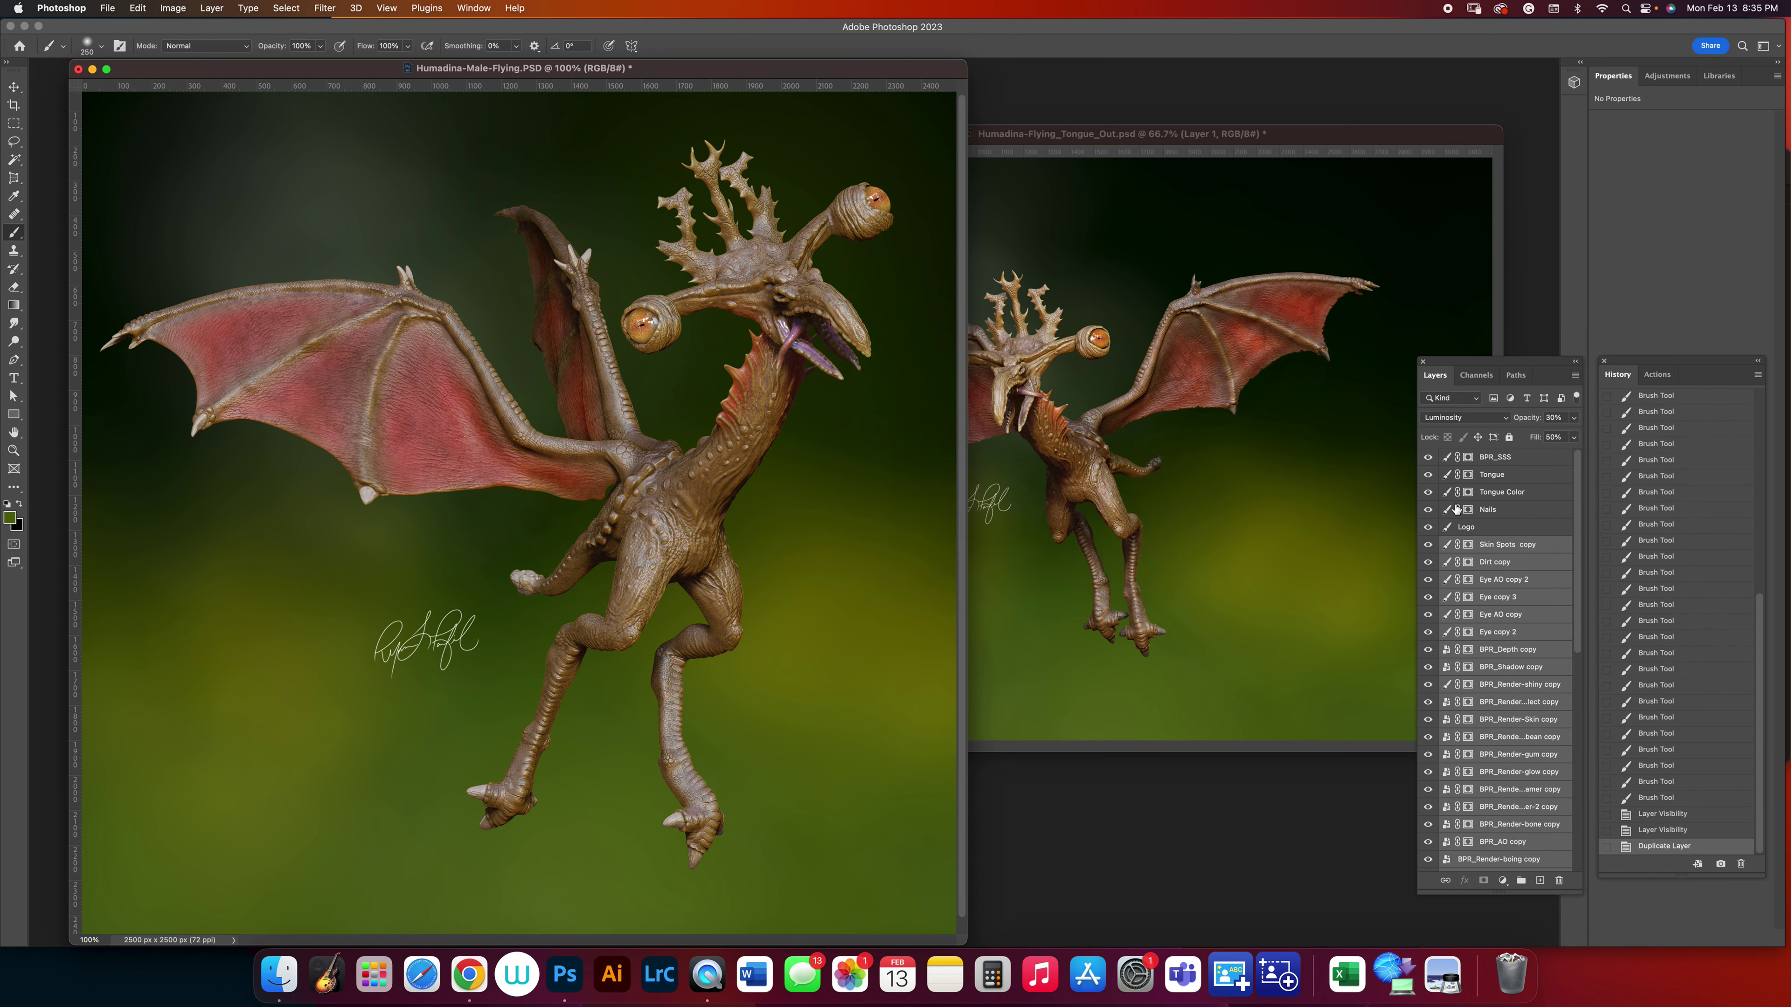
right_click(1493, 547)
left_click(1542, 726)
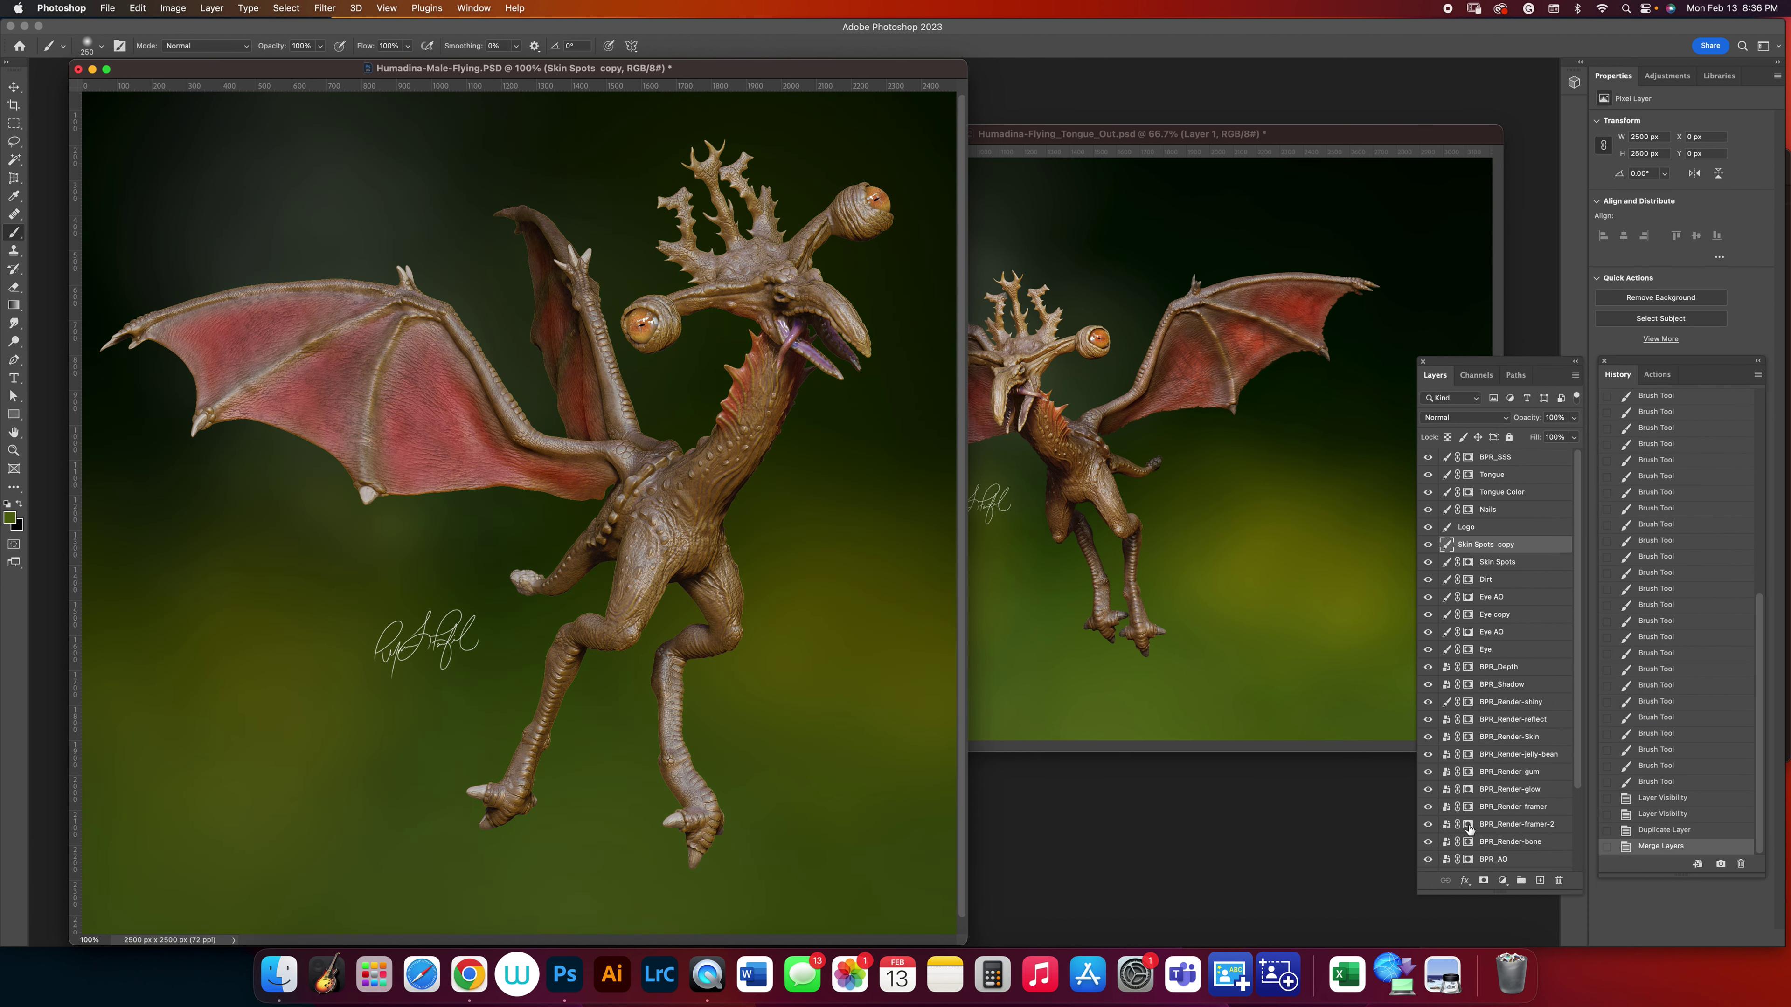
Copy the BPR_Render-framer-2 mask onto the merged Skin Spots copy layer, apply it, and add a fresh white layer mask.
left_click_drag(1469, 831, 1486, 550)
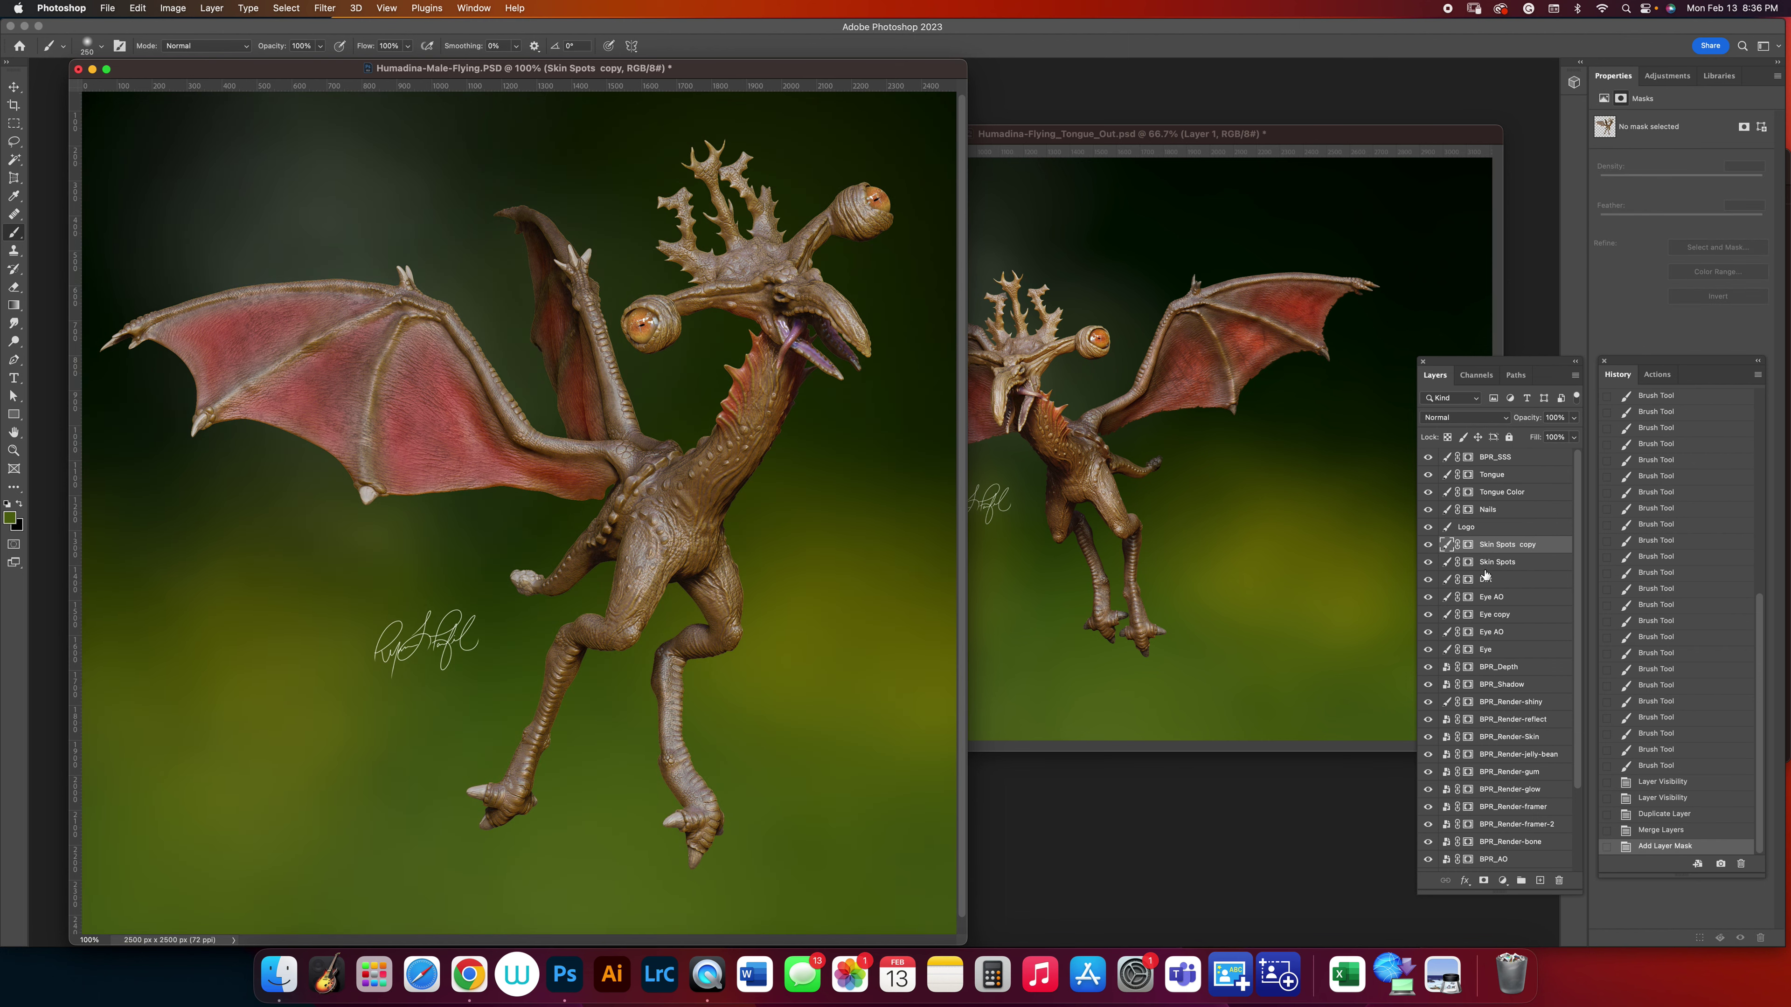
left_click_drag(1468, 549, 1559, 881)
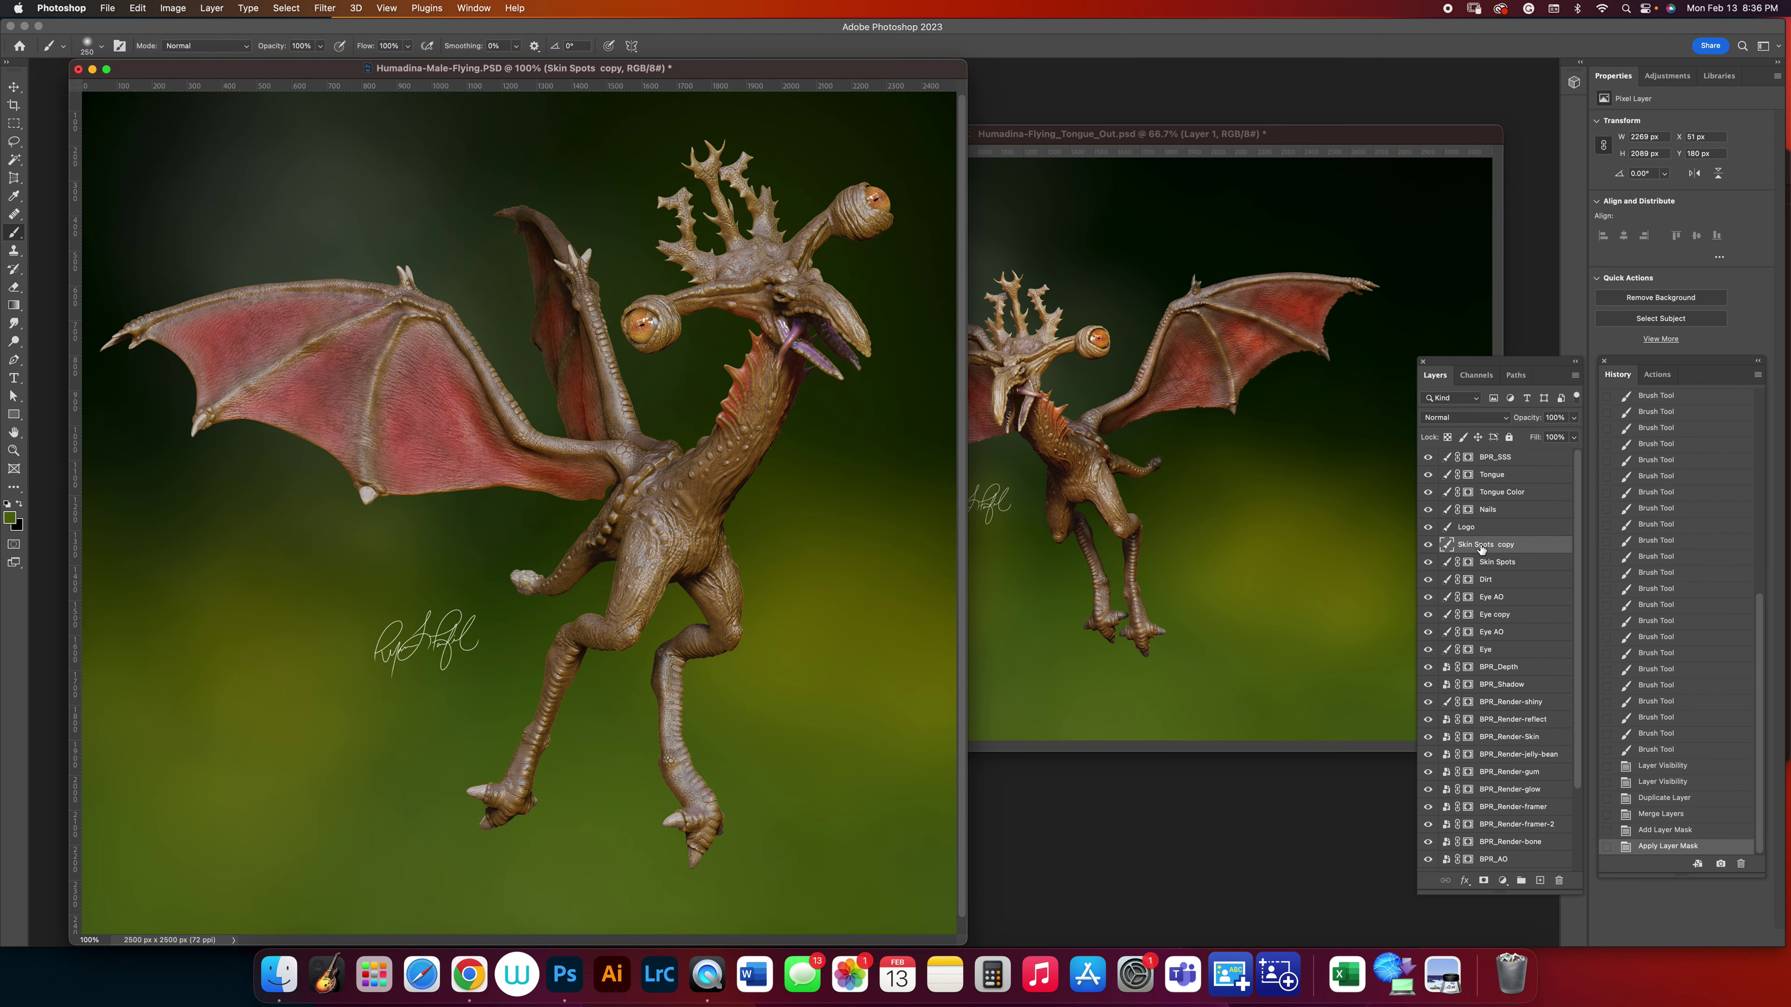
left_click(1483, 881)
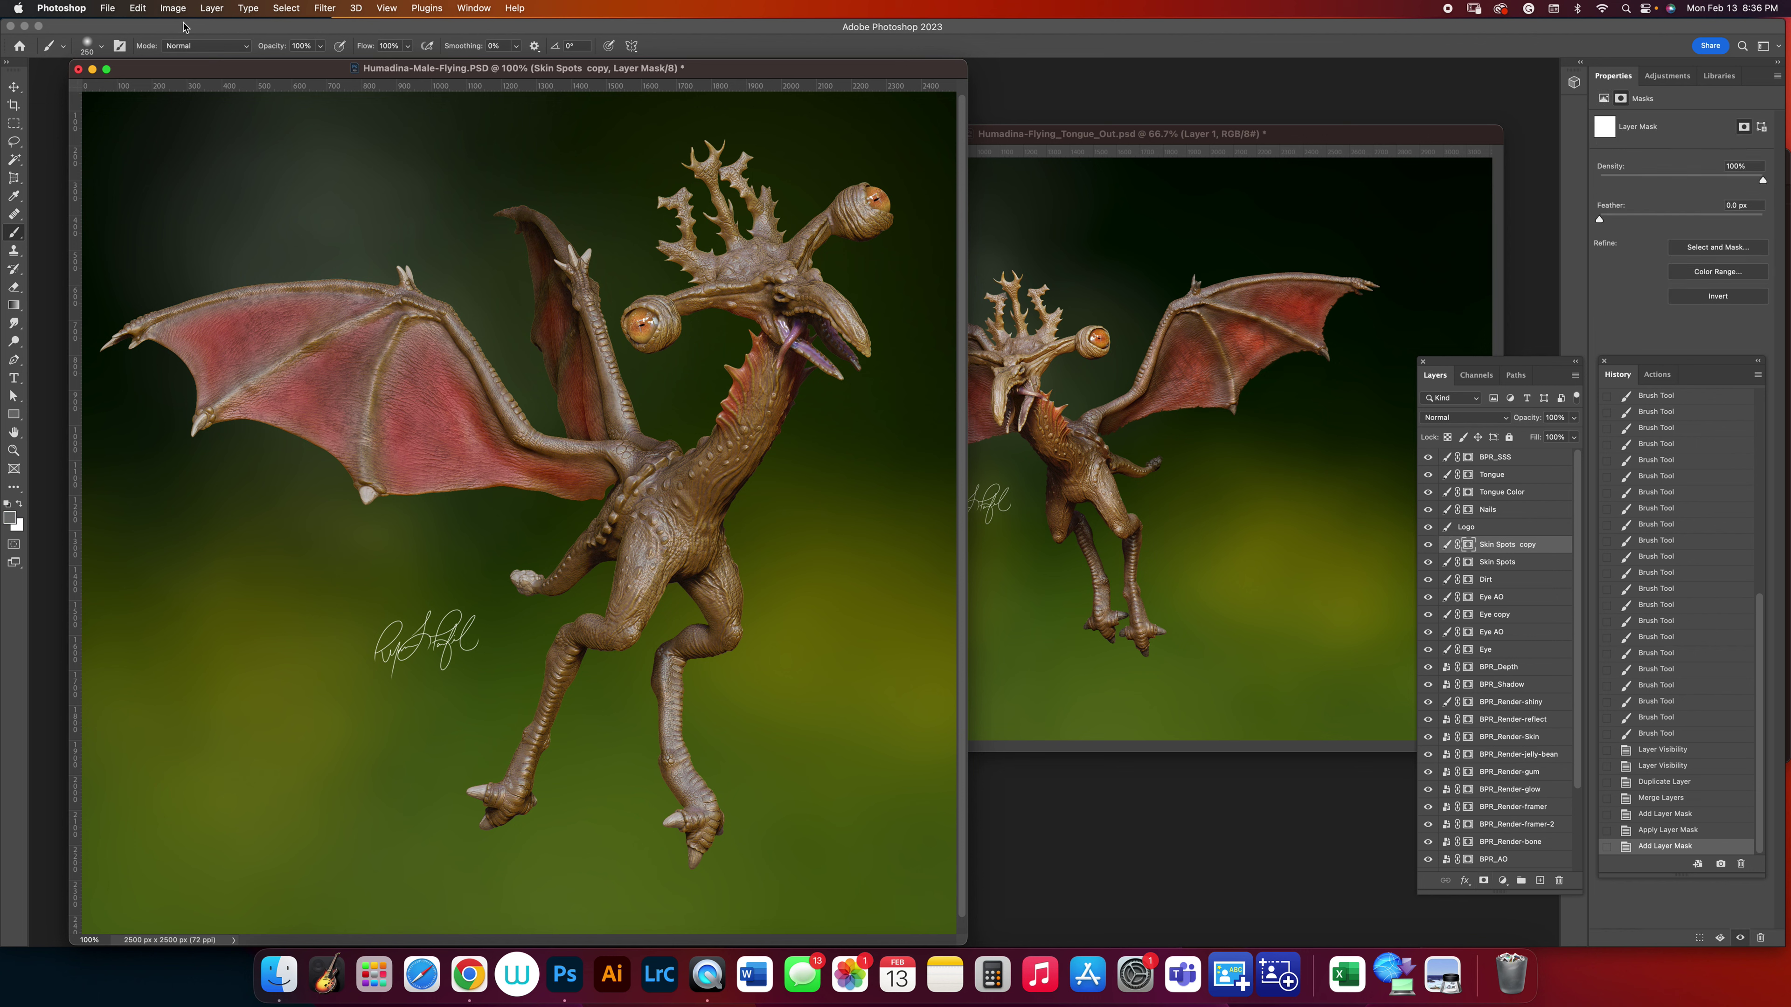
left_click(171, 9)
mouse_move(212, 47)
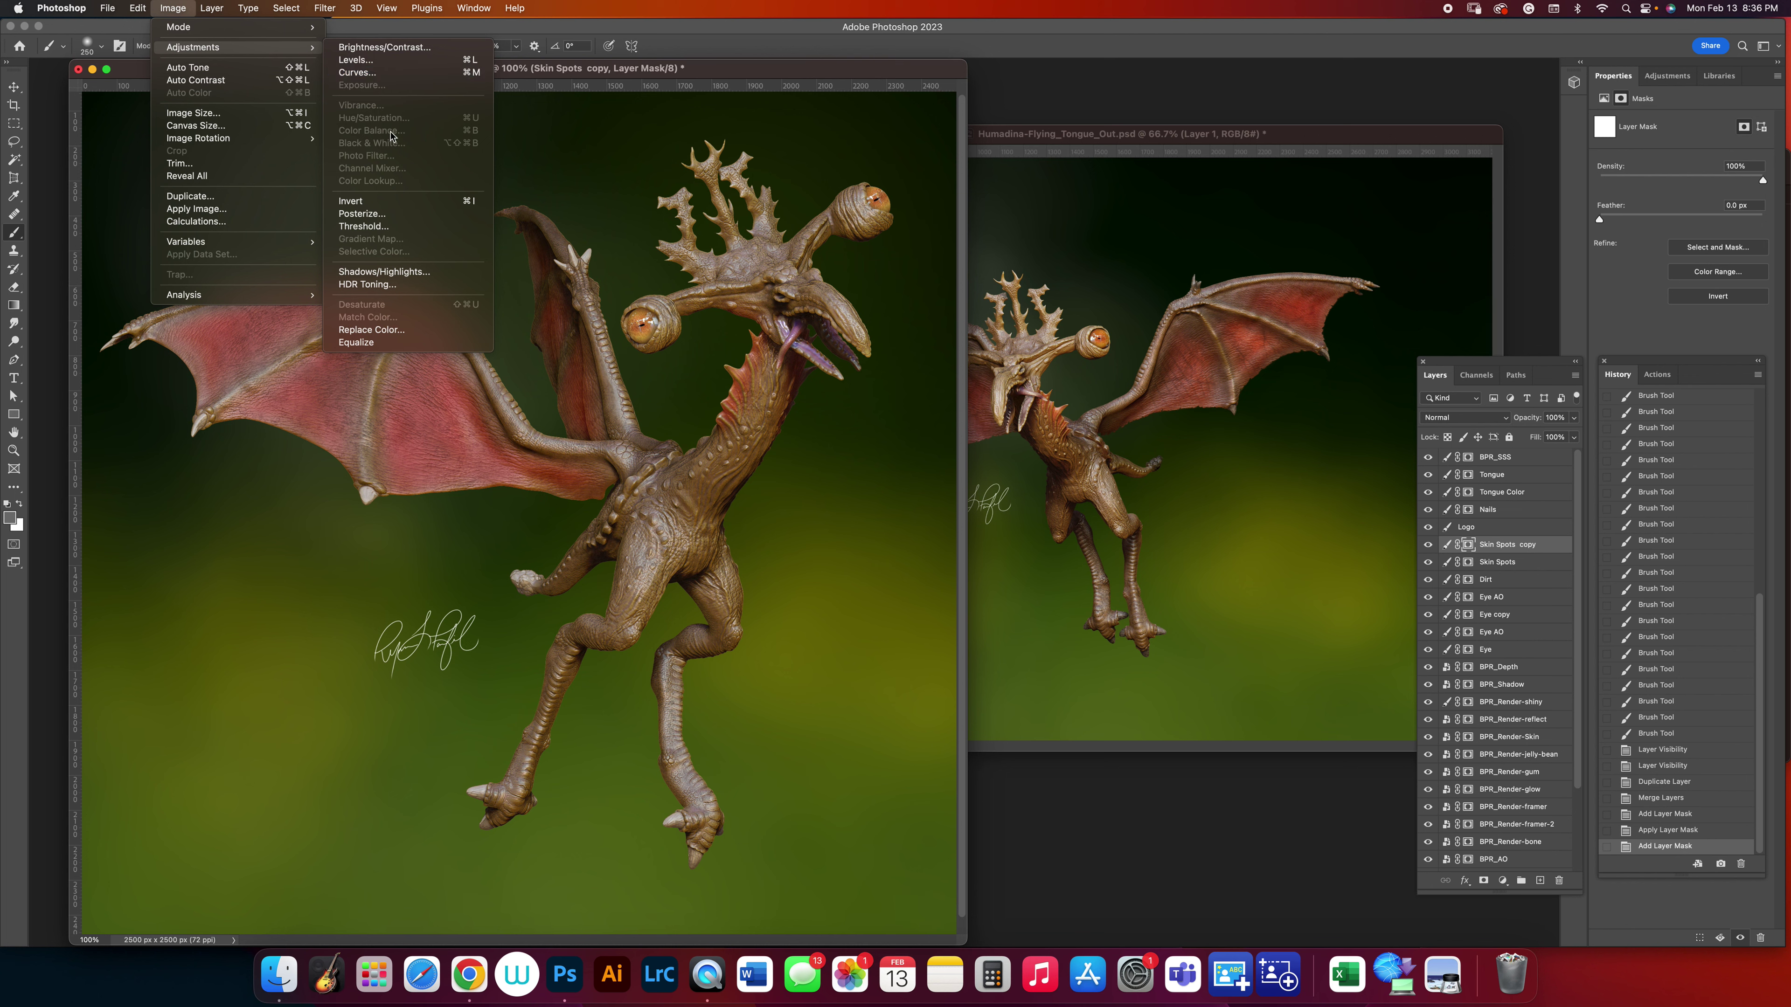
left_click(379, 203)
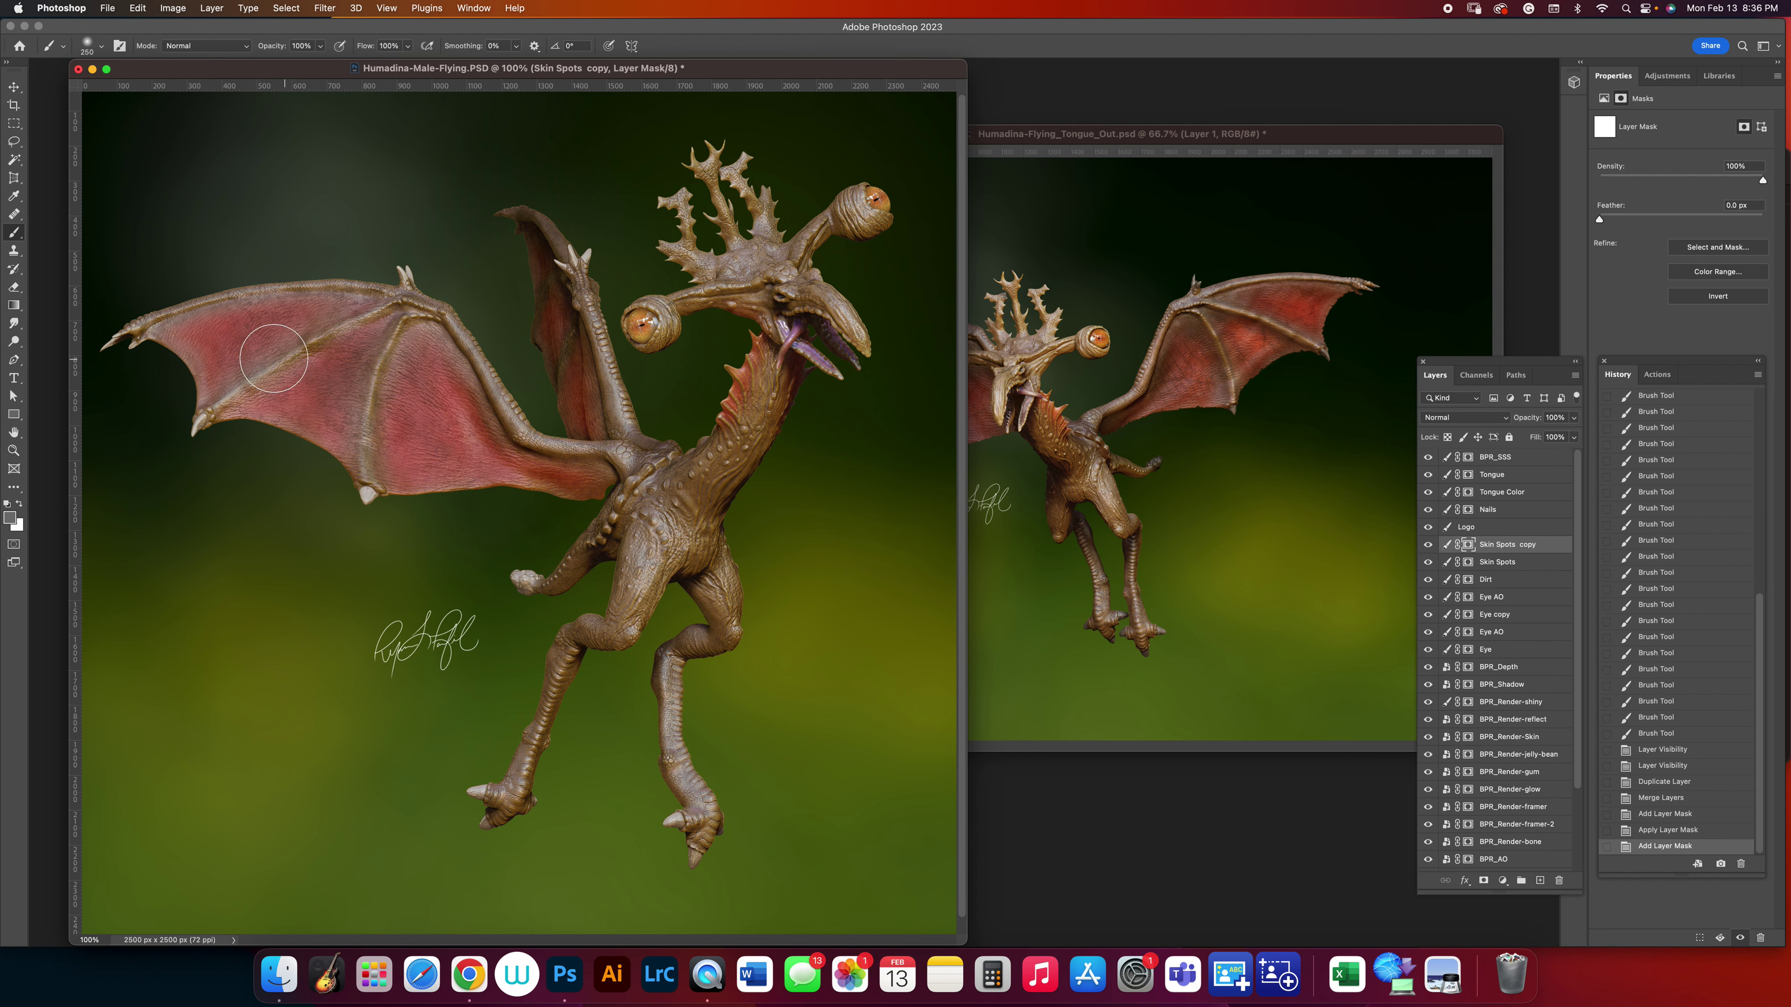
left_click(173, 7)
mouse_move(204, 46)
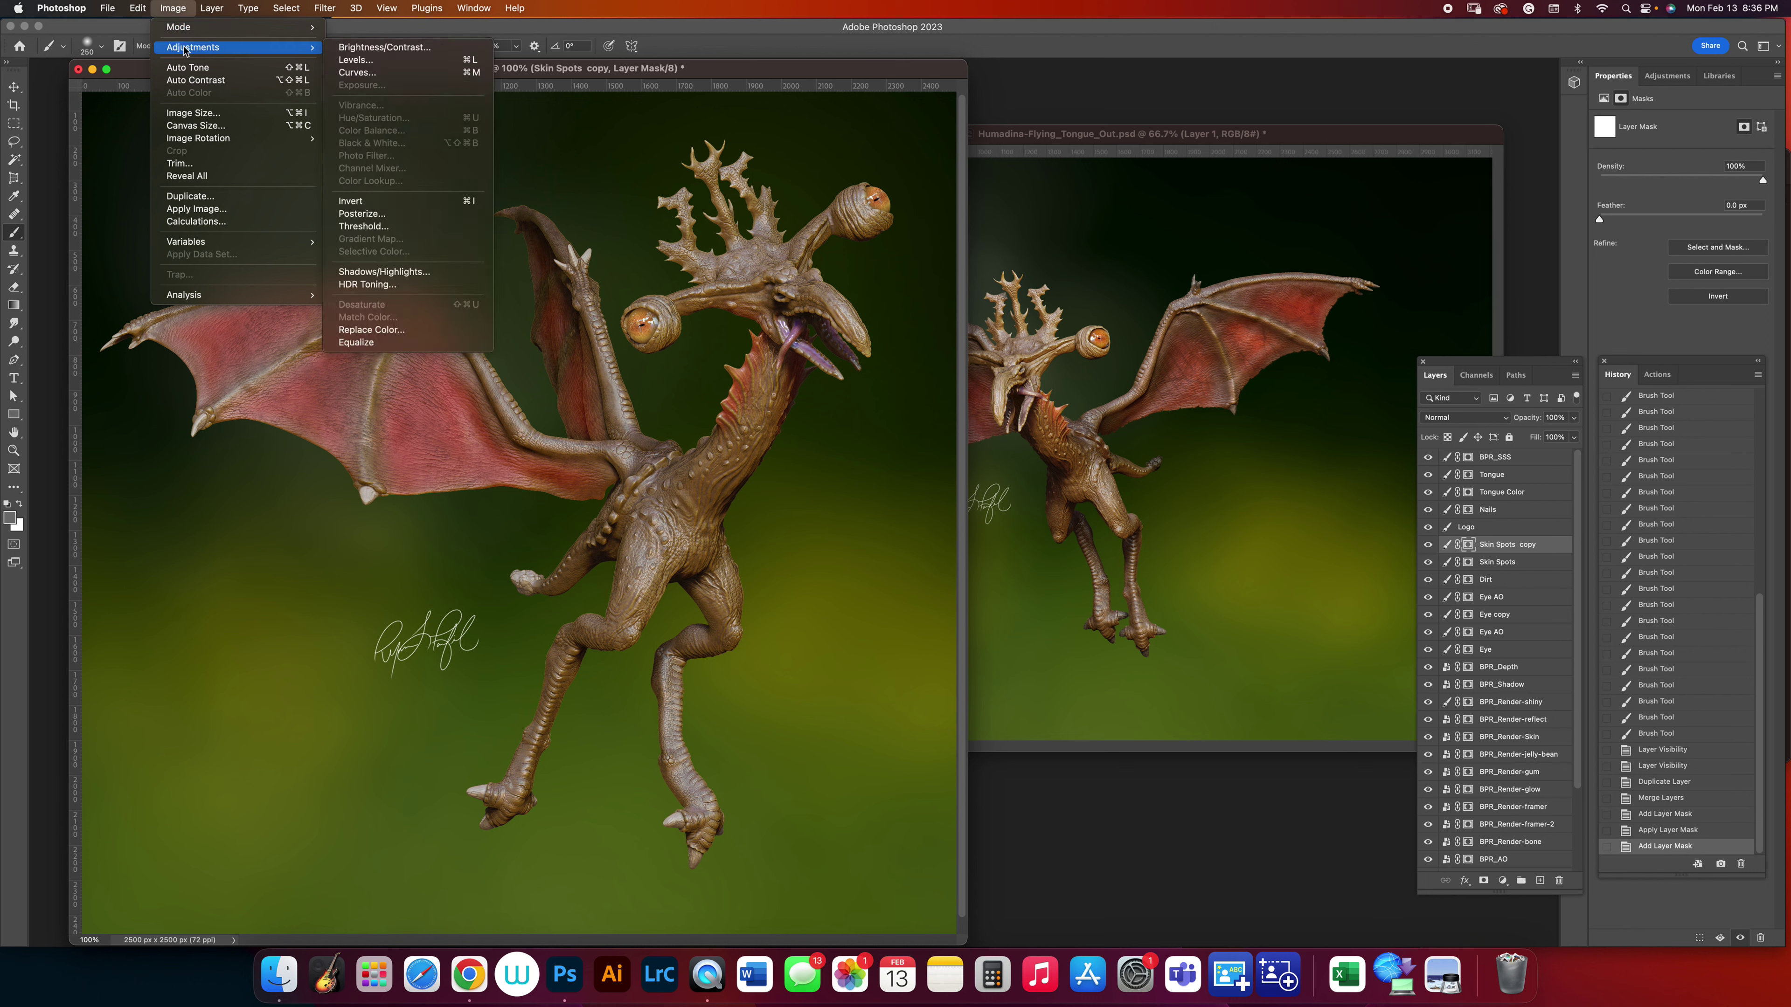
left_click(1487, 550)
Darken the Skin Spots copy layer's image with an Exposure adjustment of -0.60.
left_click(1447, 545)
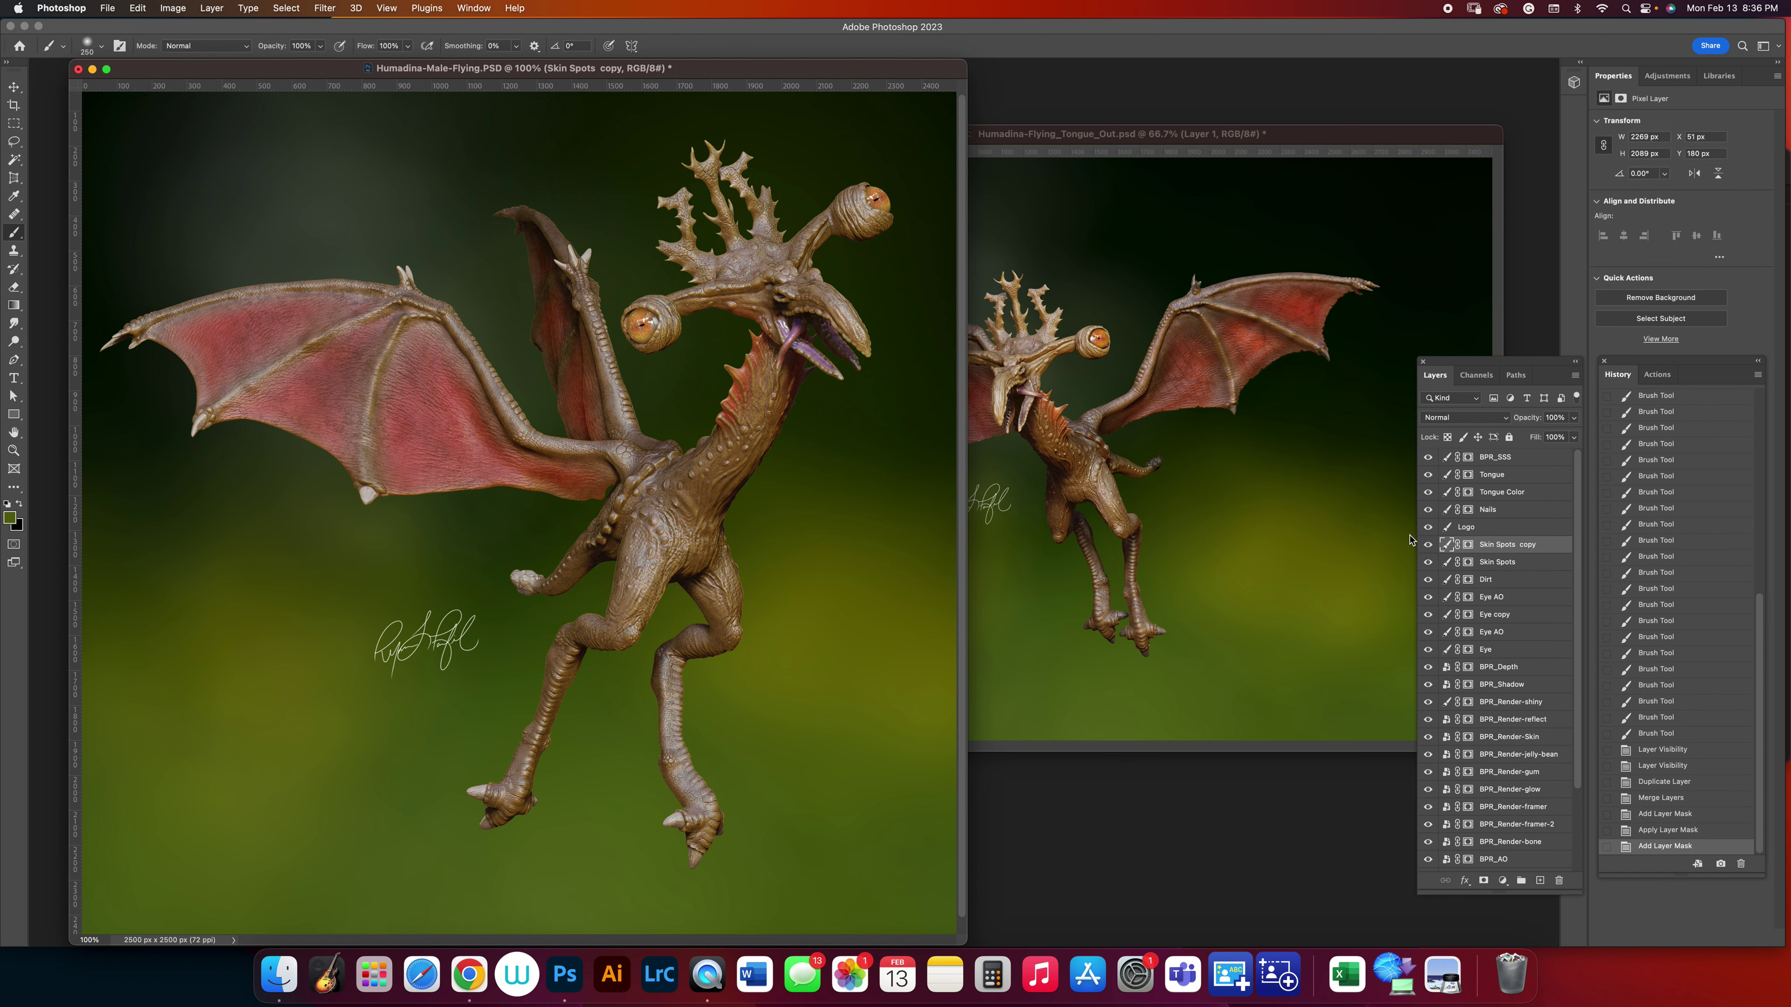
left_click(172, 8)
mouse_move(204, 47)
left_click(367, 107)
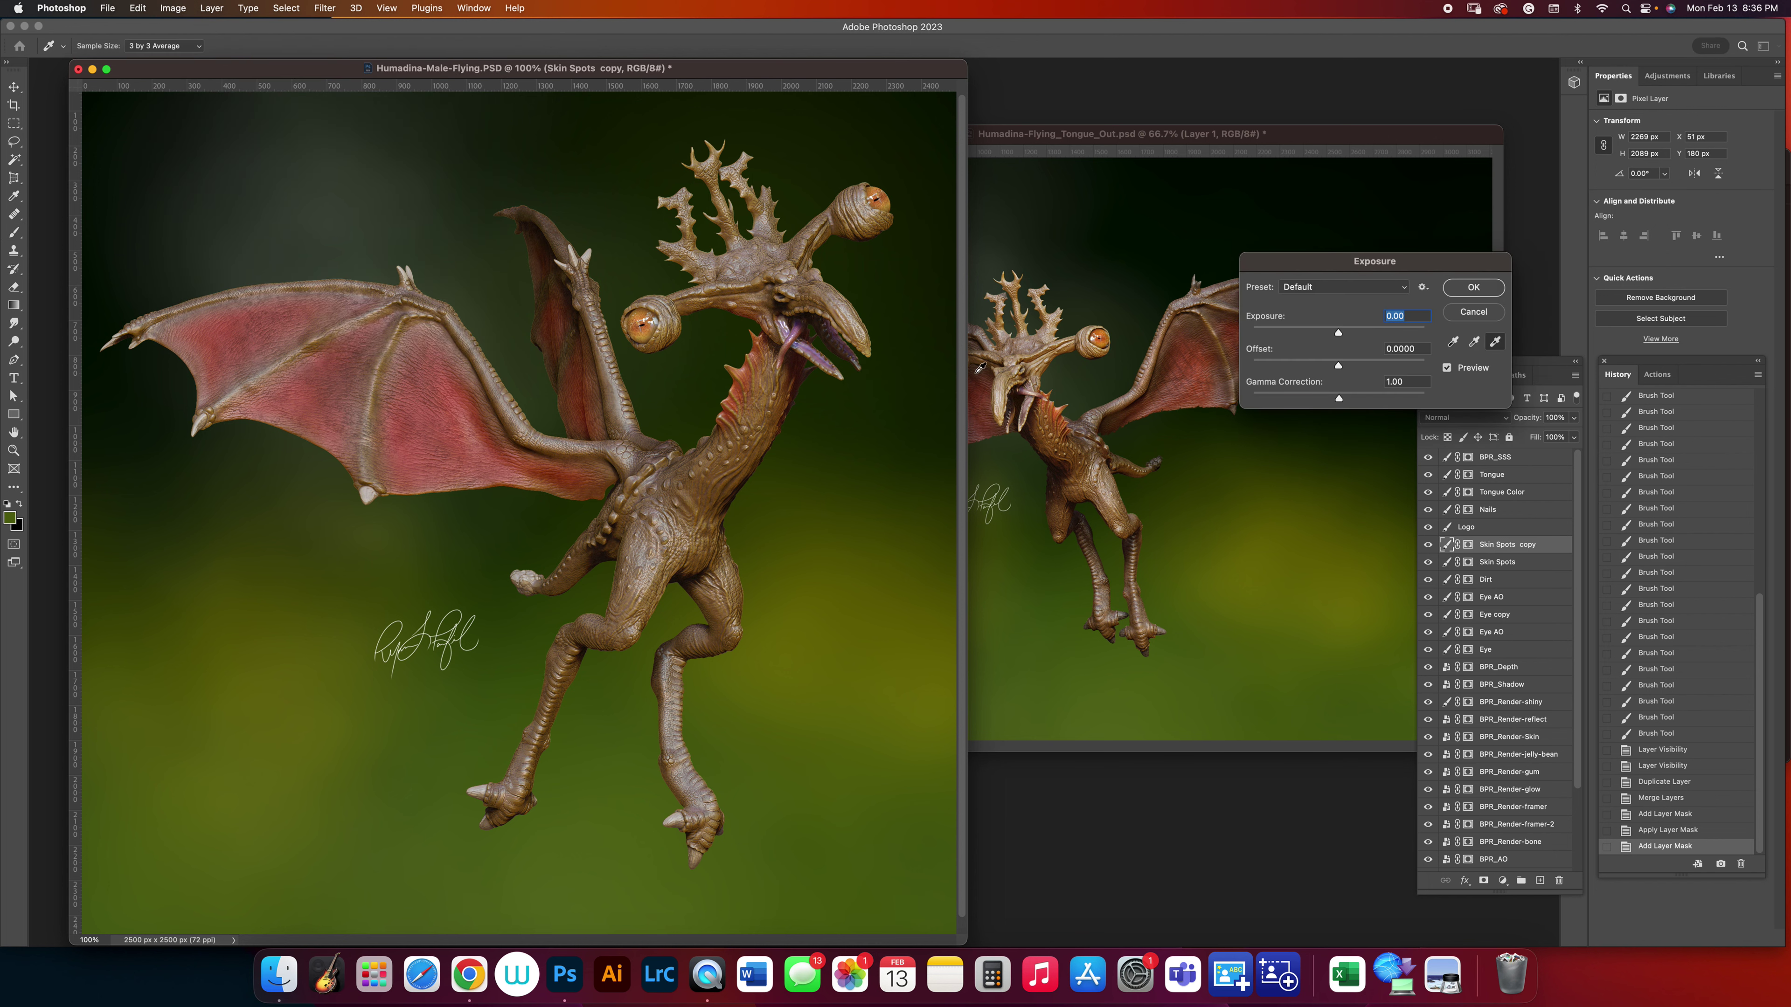
left_click_drag(1334, 337, 1332, 337)
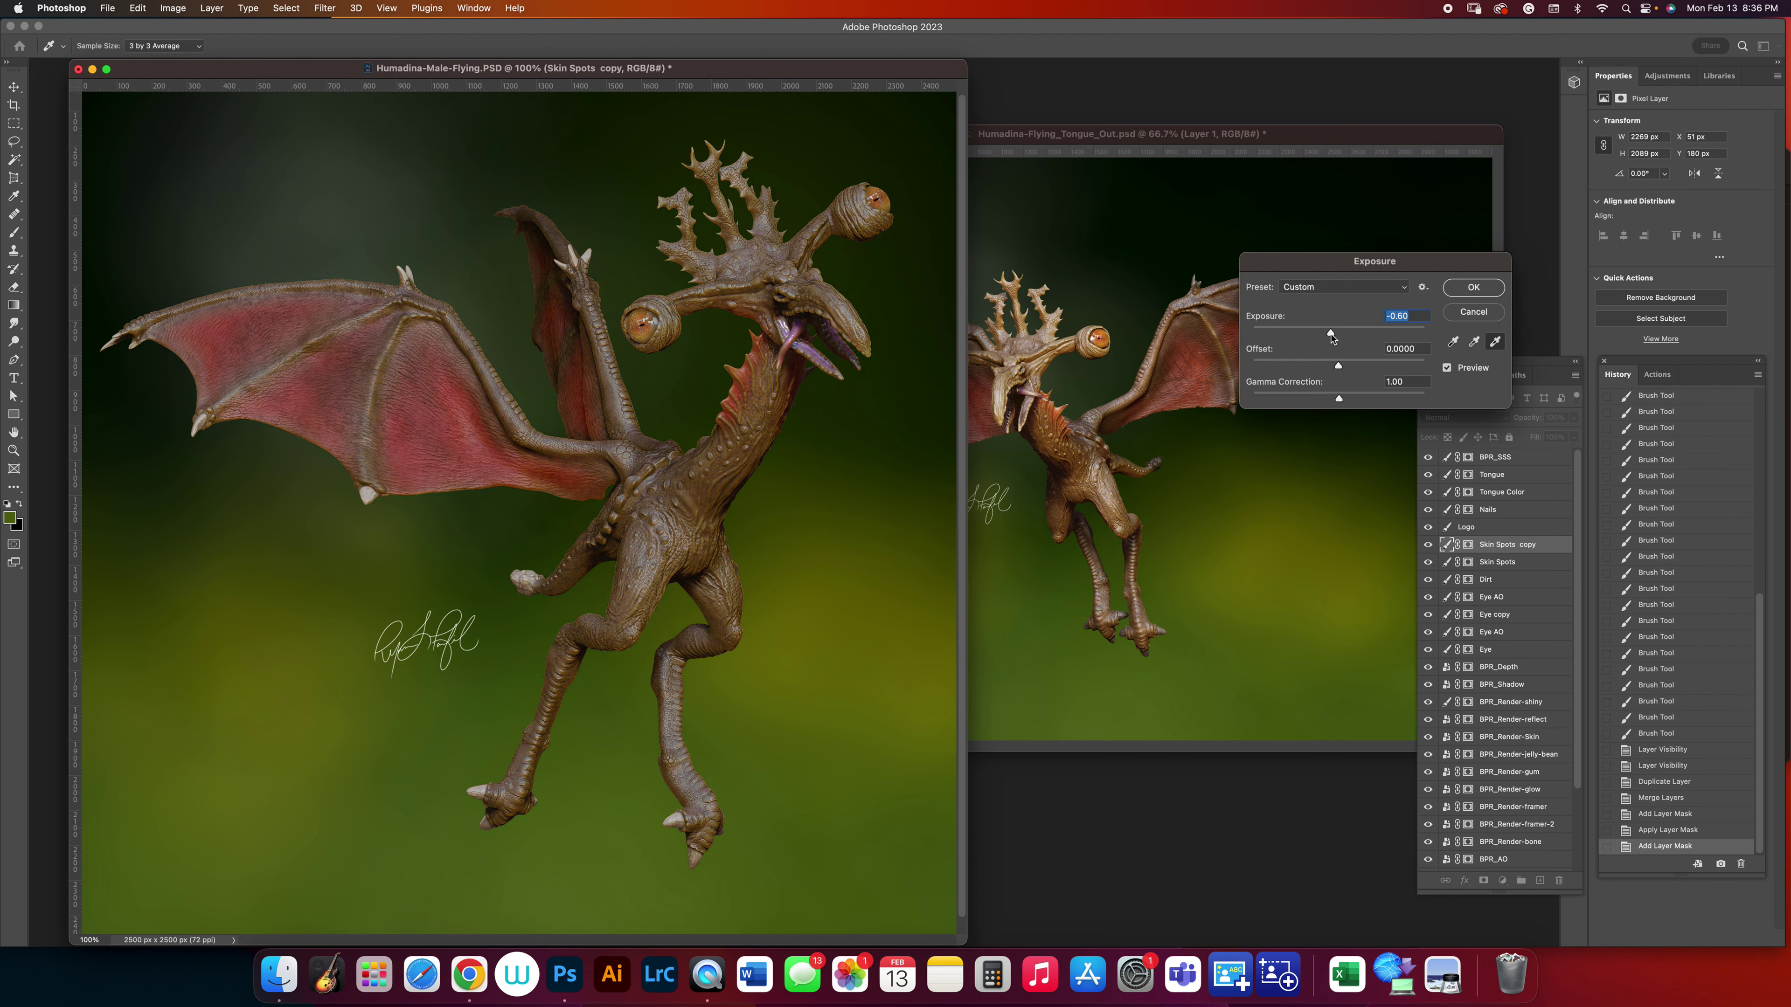
left_click(1471, 289)
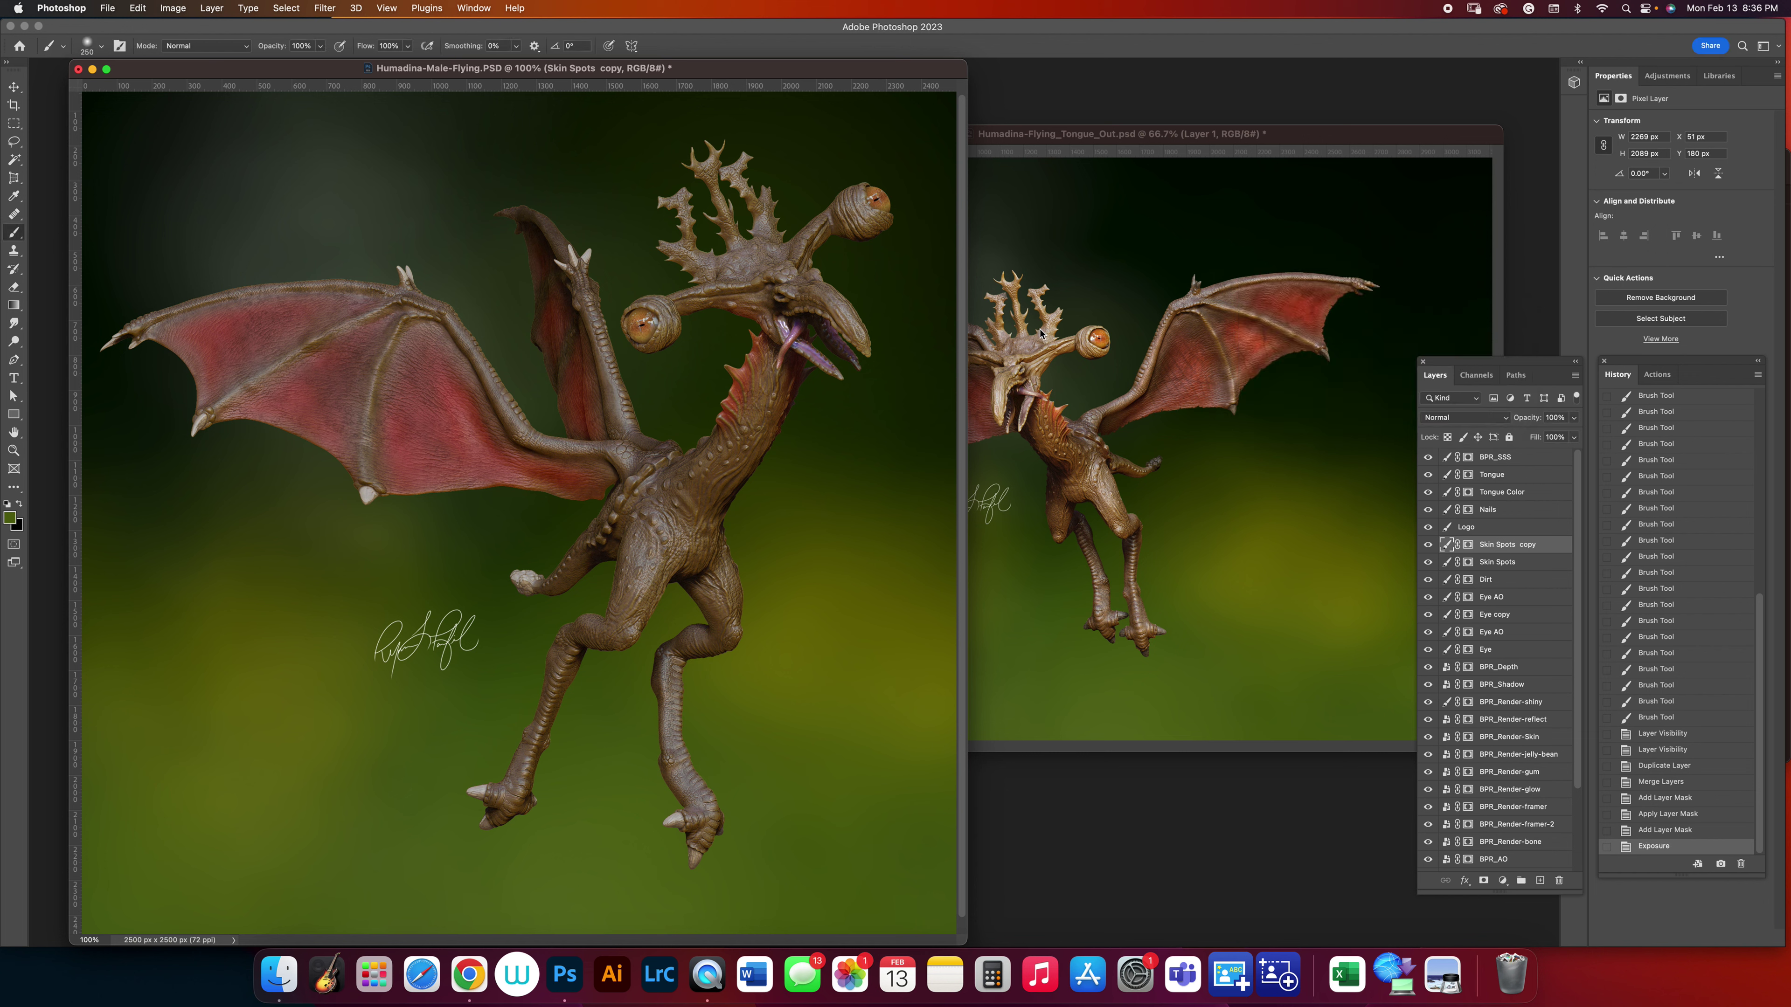
Invert the Skin Spots copy mask to black and paint white on it over the near and far wing membranes.
left_click(1468, 547)
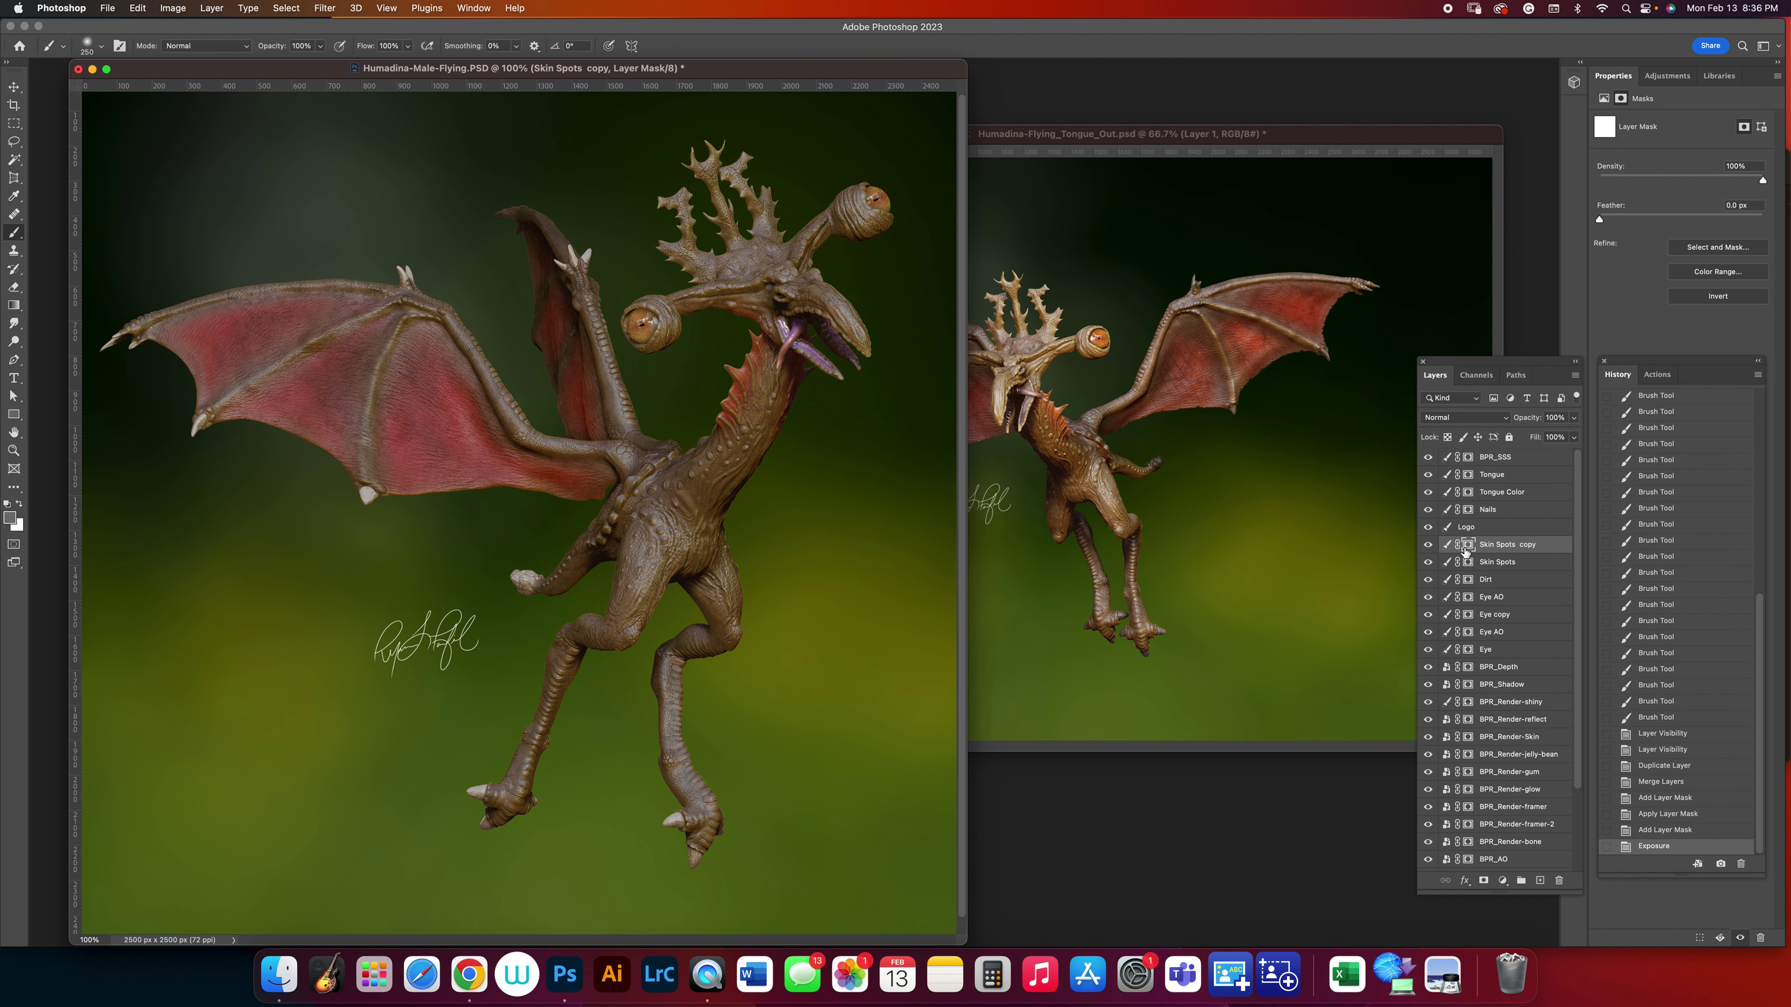
left_click(173, 8)
mouse_move(286, 48)
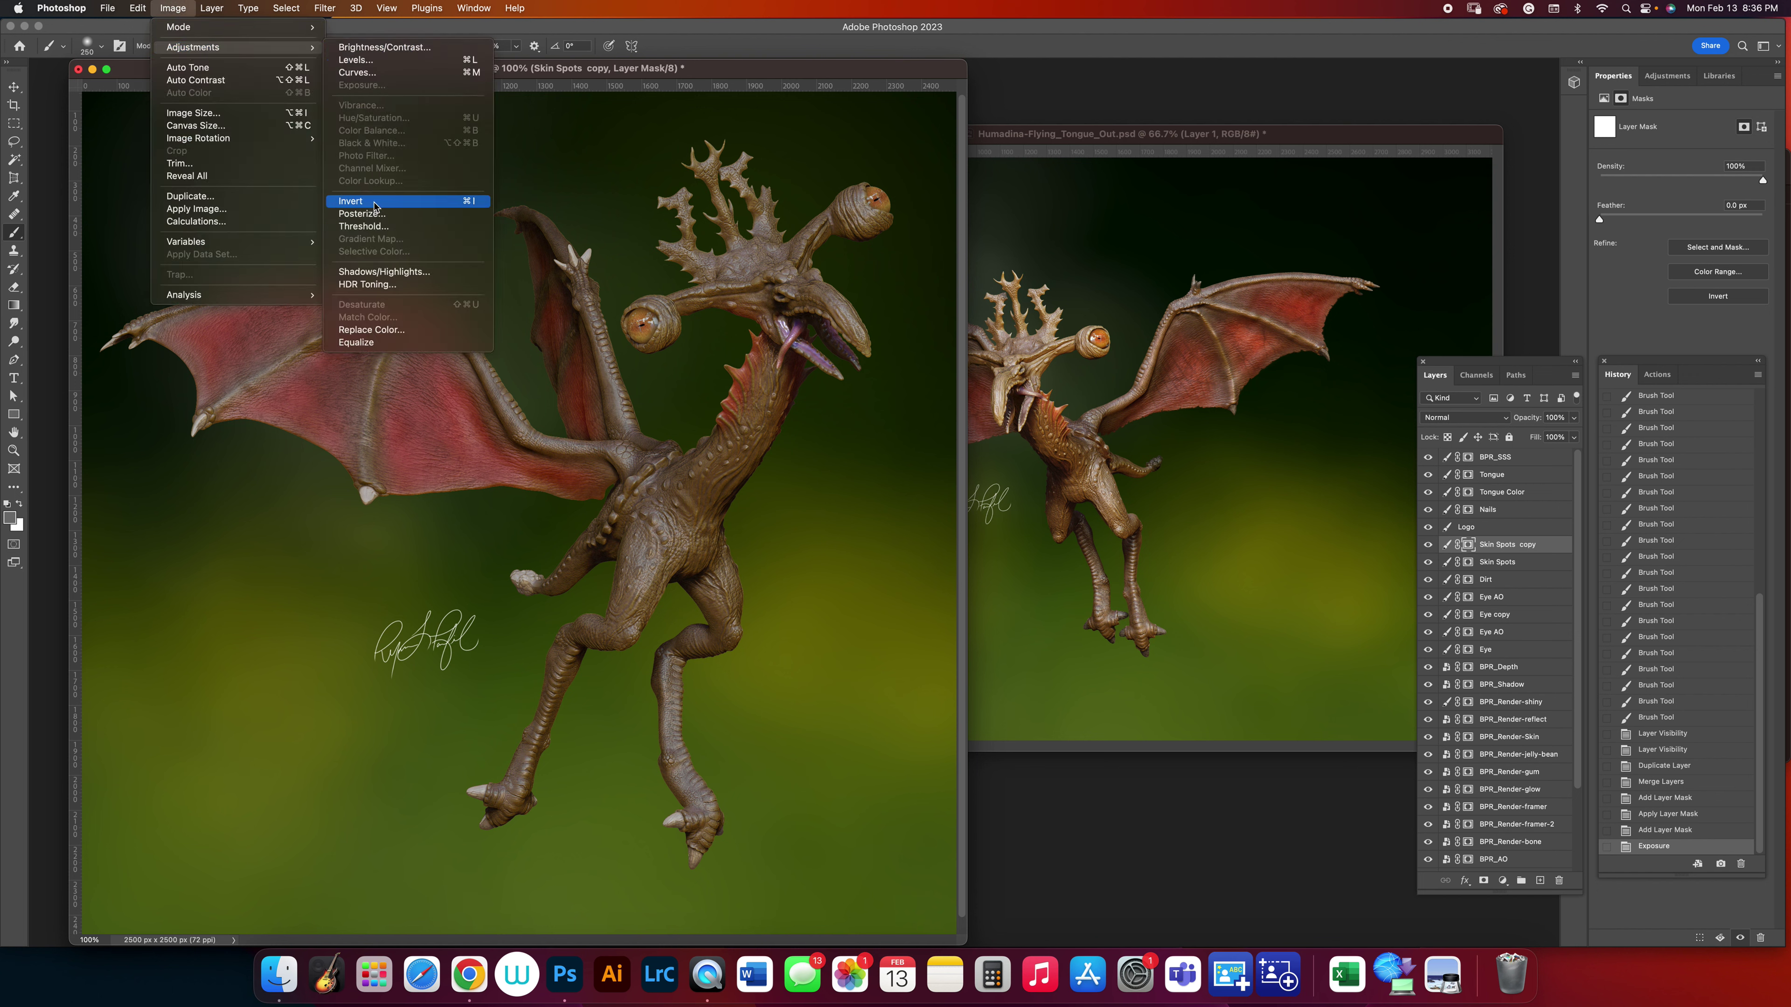
left_click(351, 201)
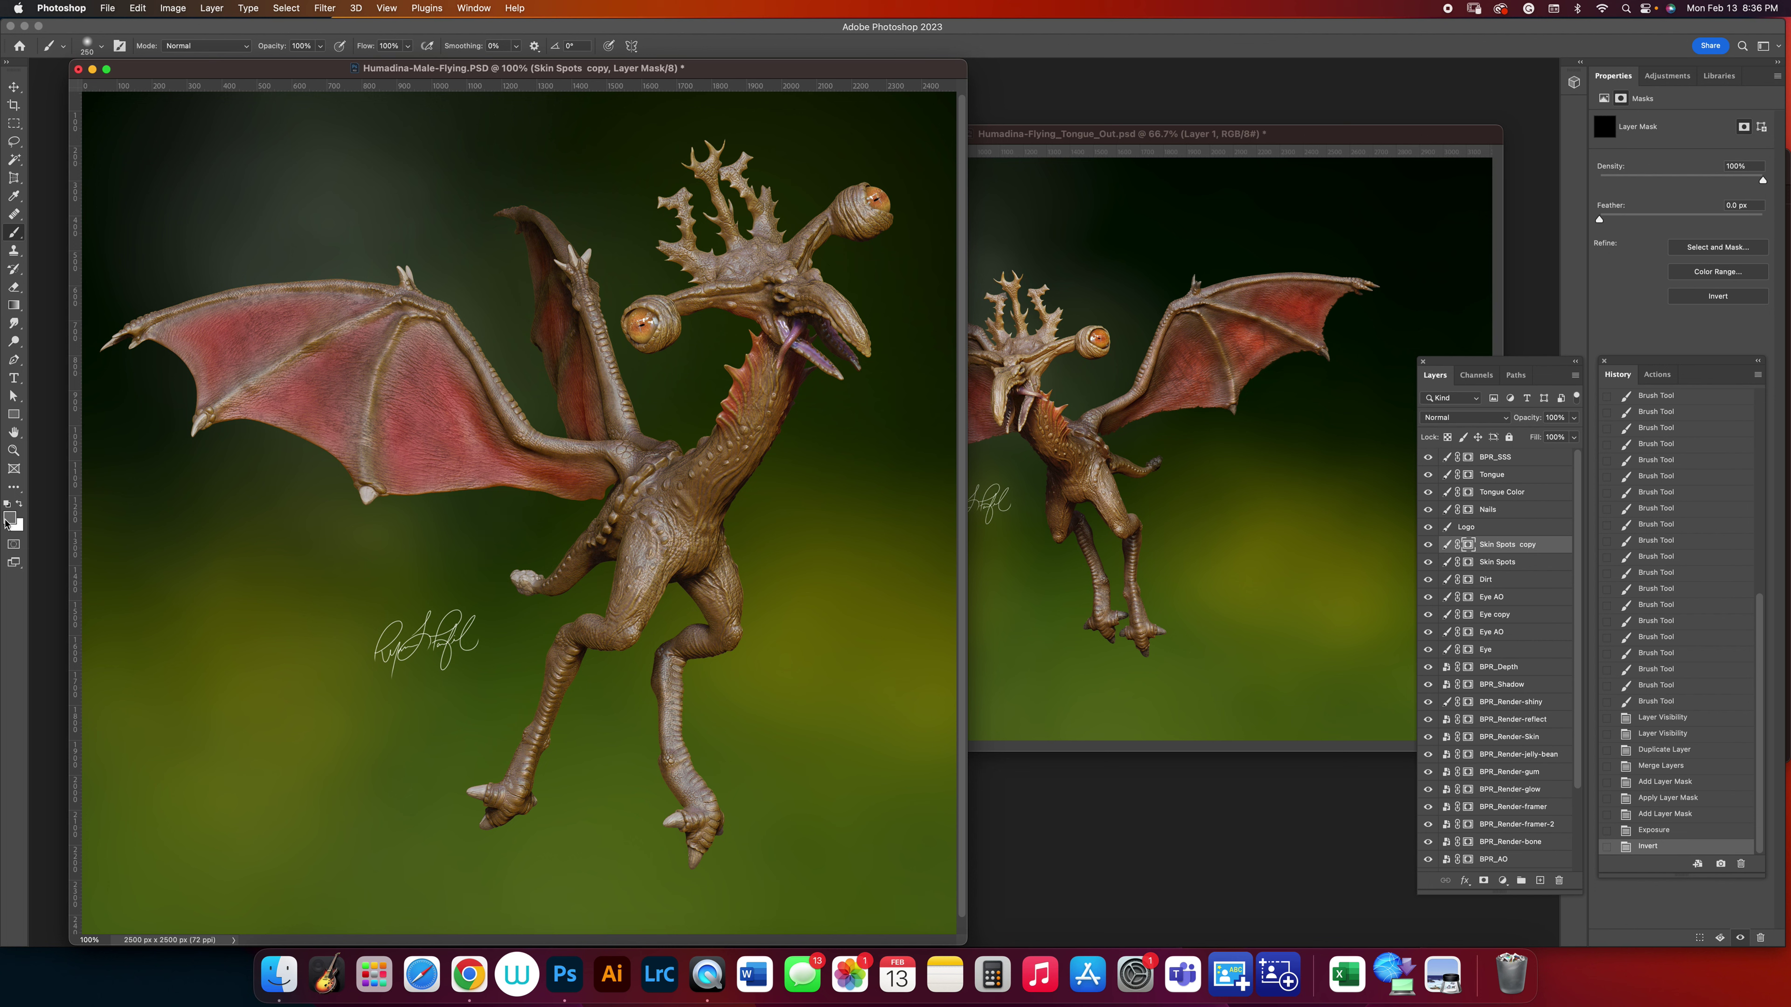
mouse_move(282, 390)
left_mouse_down()
mouse_move(283, 350)
mouse_move(184, 361)
mouse_move(385, 337)
mouse_move(417, 354)
mouse_move(337, 382)
mouse_move(341, 485)
mouse_move(424, 447)
mouse_move(446, 415)
mouse_move(580, 488)
left_mouse_up()
mouse_move(557, 385)
left_mouse_down()
mouse_move(573, 416)
mouse_move(532, 287)
mouse_move(569, 405)
left_mouse_up()
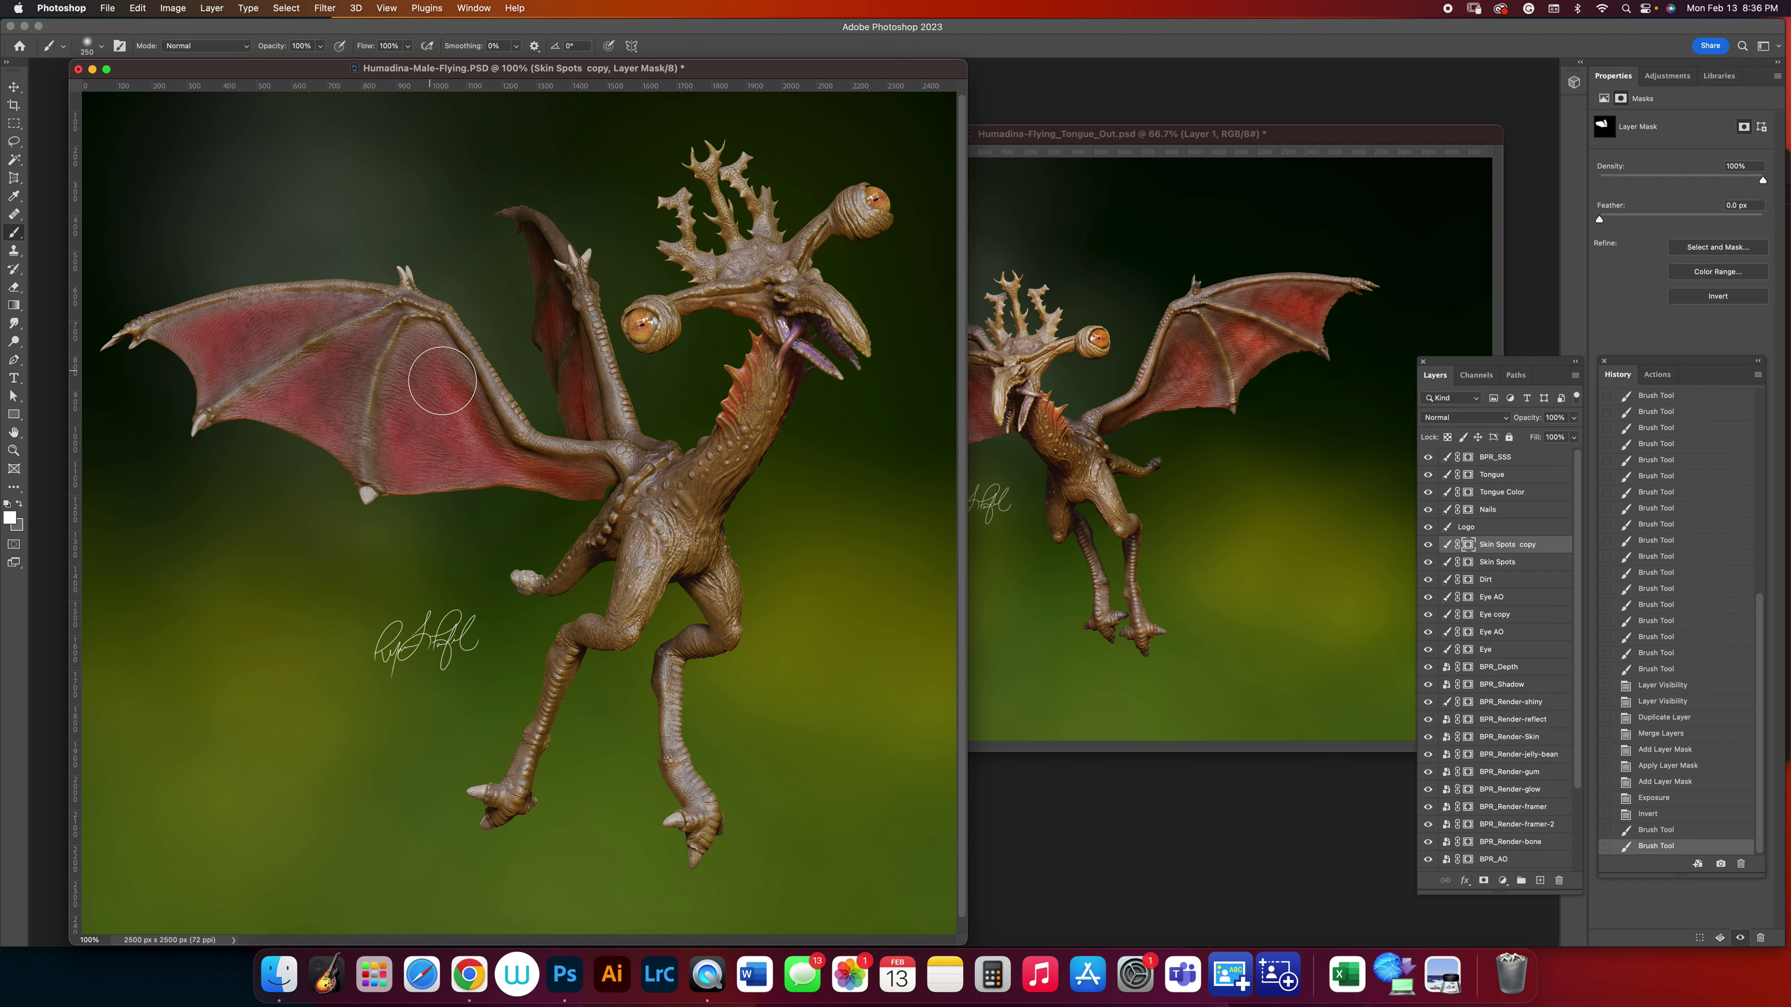
Paint white on the Skin Spots copy mask along the neck's spiny crest, throat edge and the far wing's outer edge.
key("super+plus")
key("space")
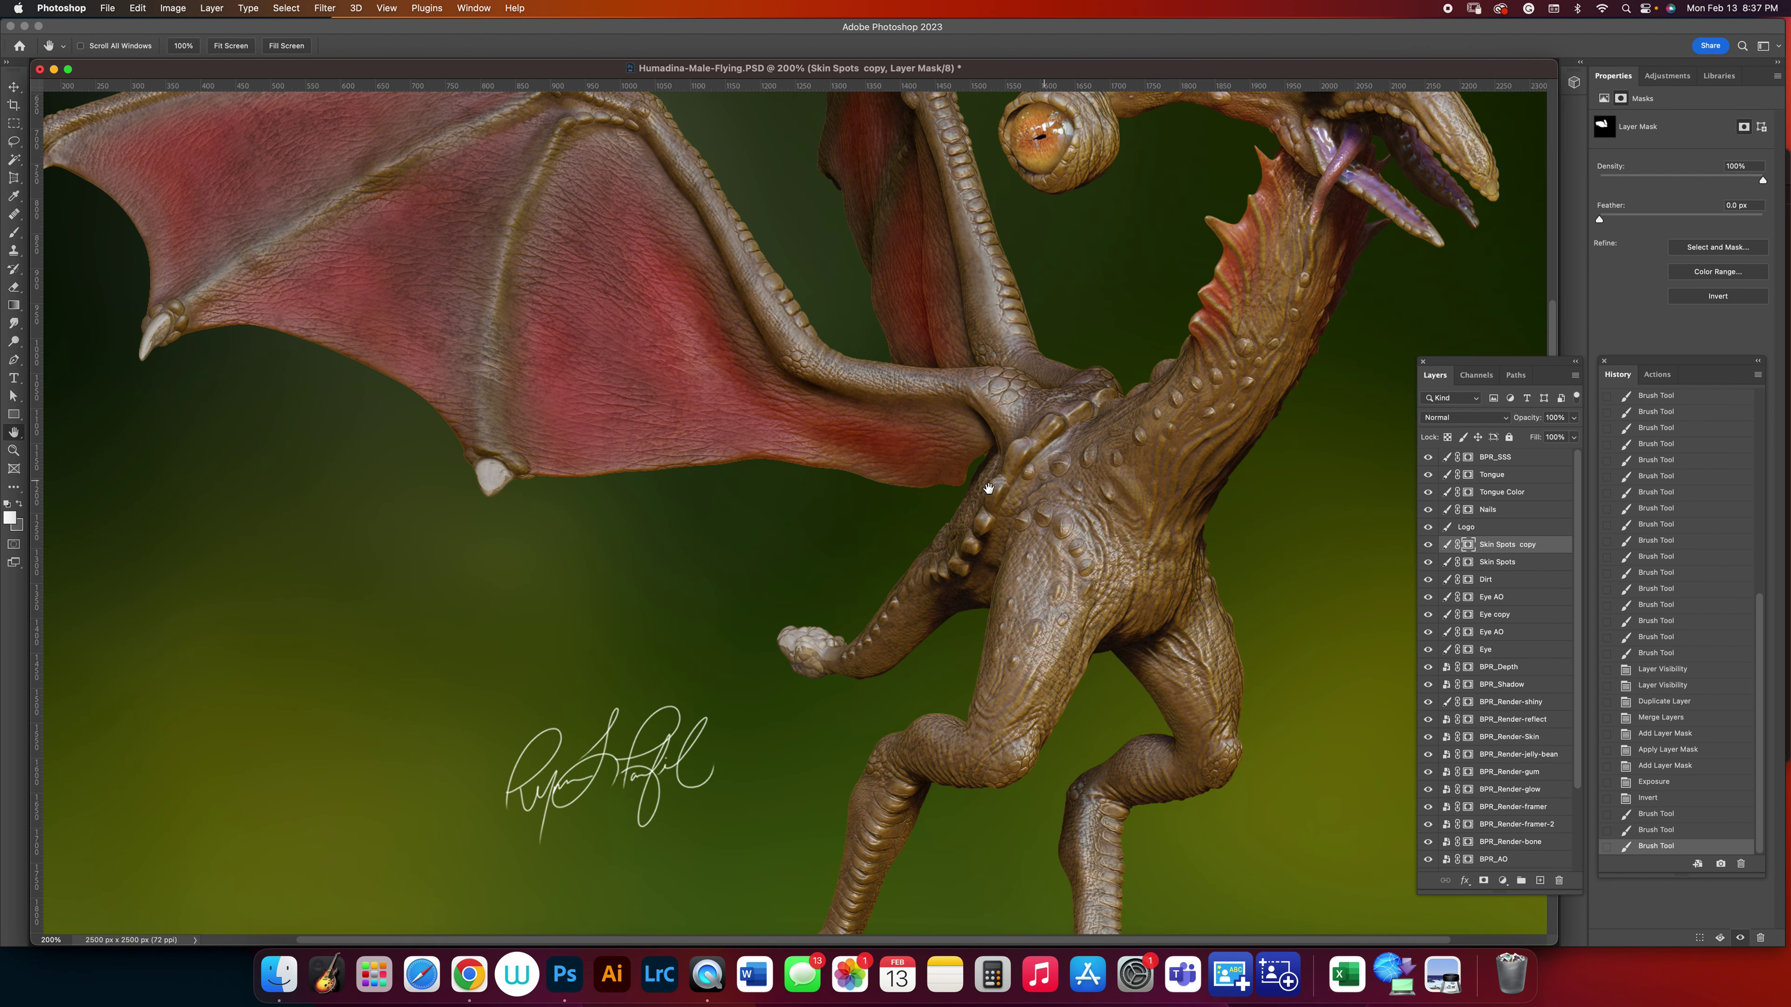
left_click_drag(991, 481, 645, 592)
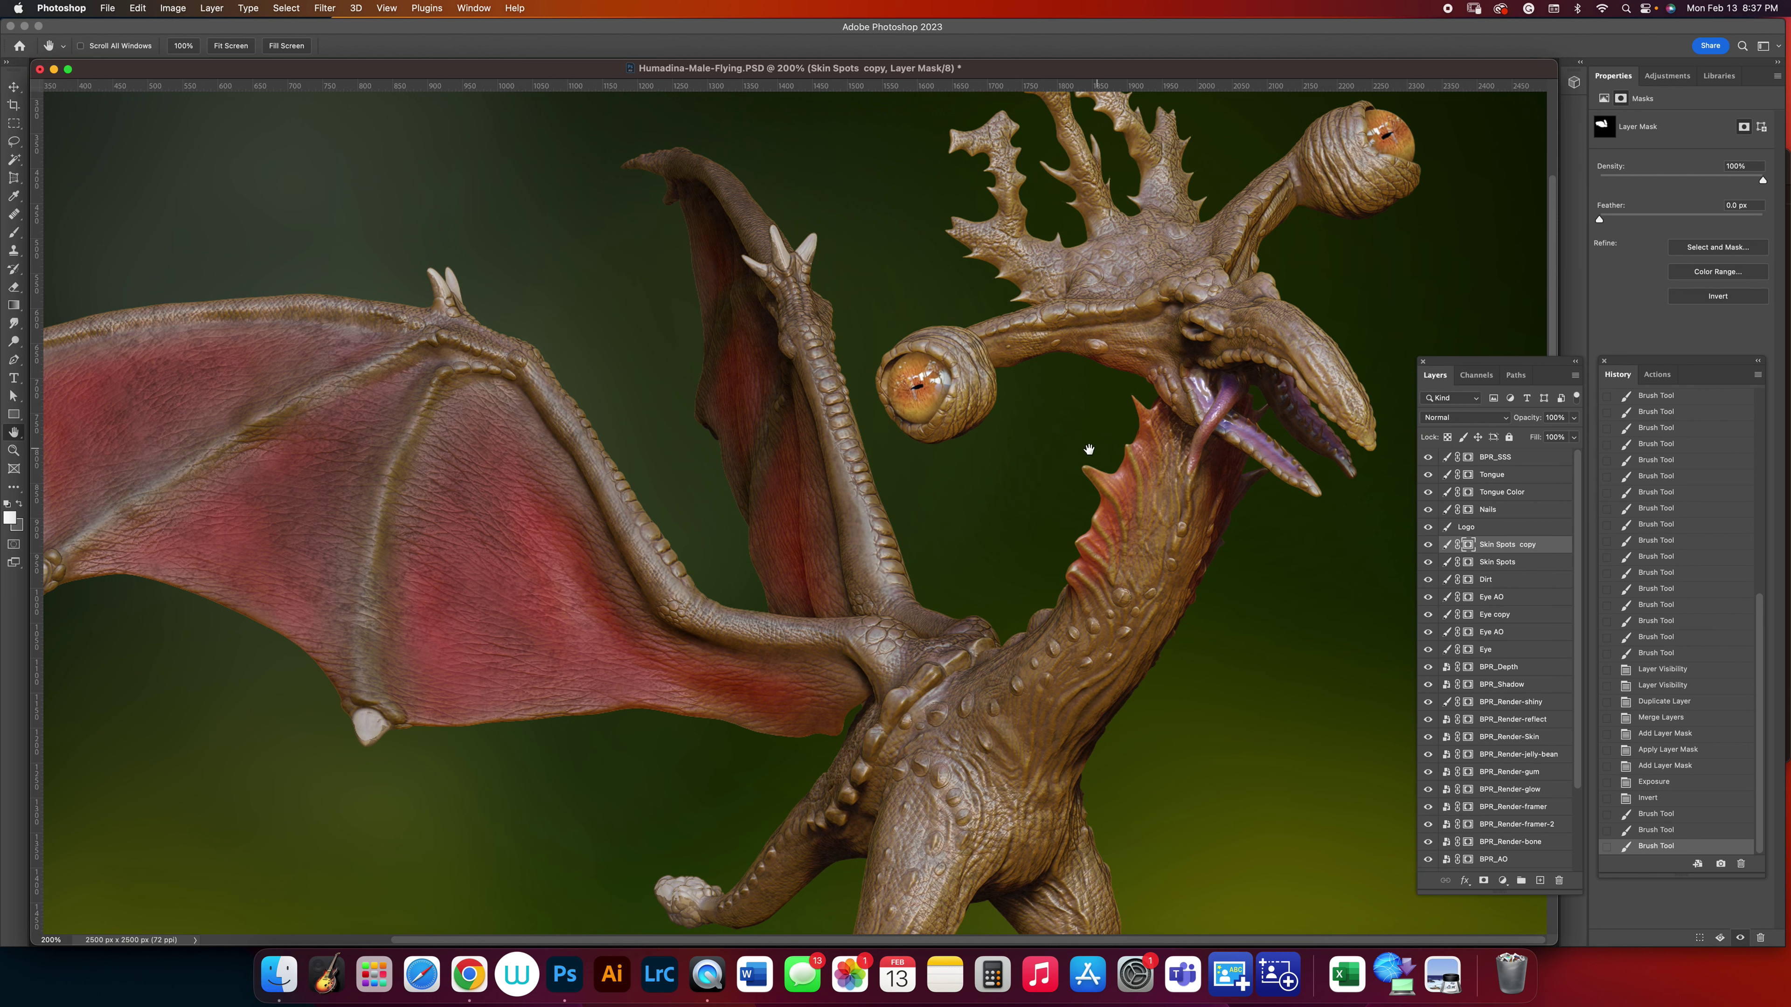
mouse_move(1127, 430)
left_mouse_down()
mouse_move(1107, 493)
mouse_move(1128, 434)
left_mouse_up()
left_click_drag(1128, 434, 1068, 563)
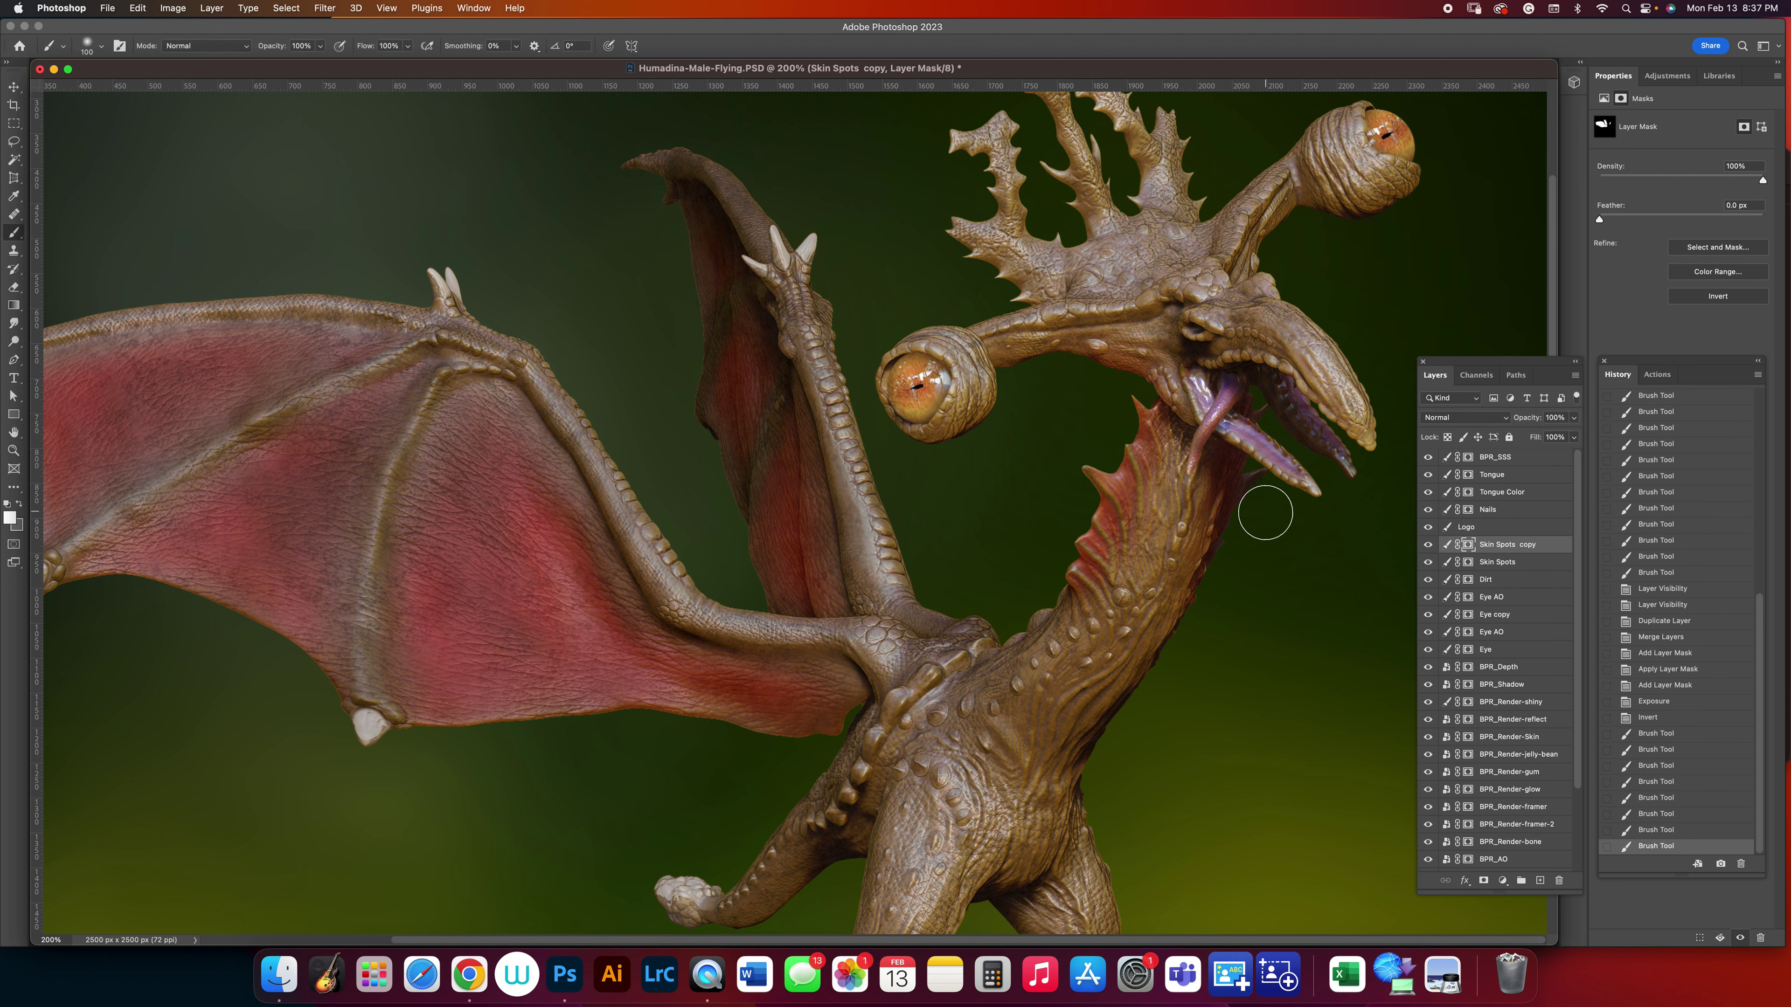
left_click_drag(1259, 419, 1242, 520)
left_click_drag(1242, 521, 1251, 484)
left_click_drag(1251, 484, 1192, 648)
key("bracketright")
key("bracketright")
left_click_drag(1130, 416, 1056, 562)
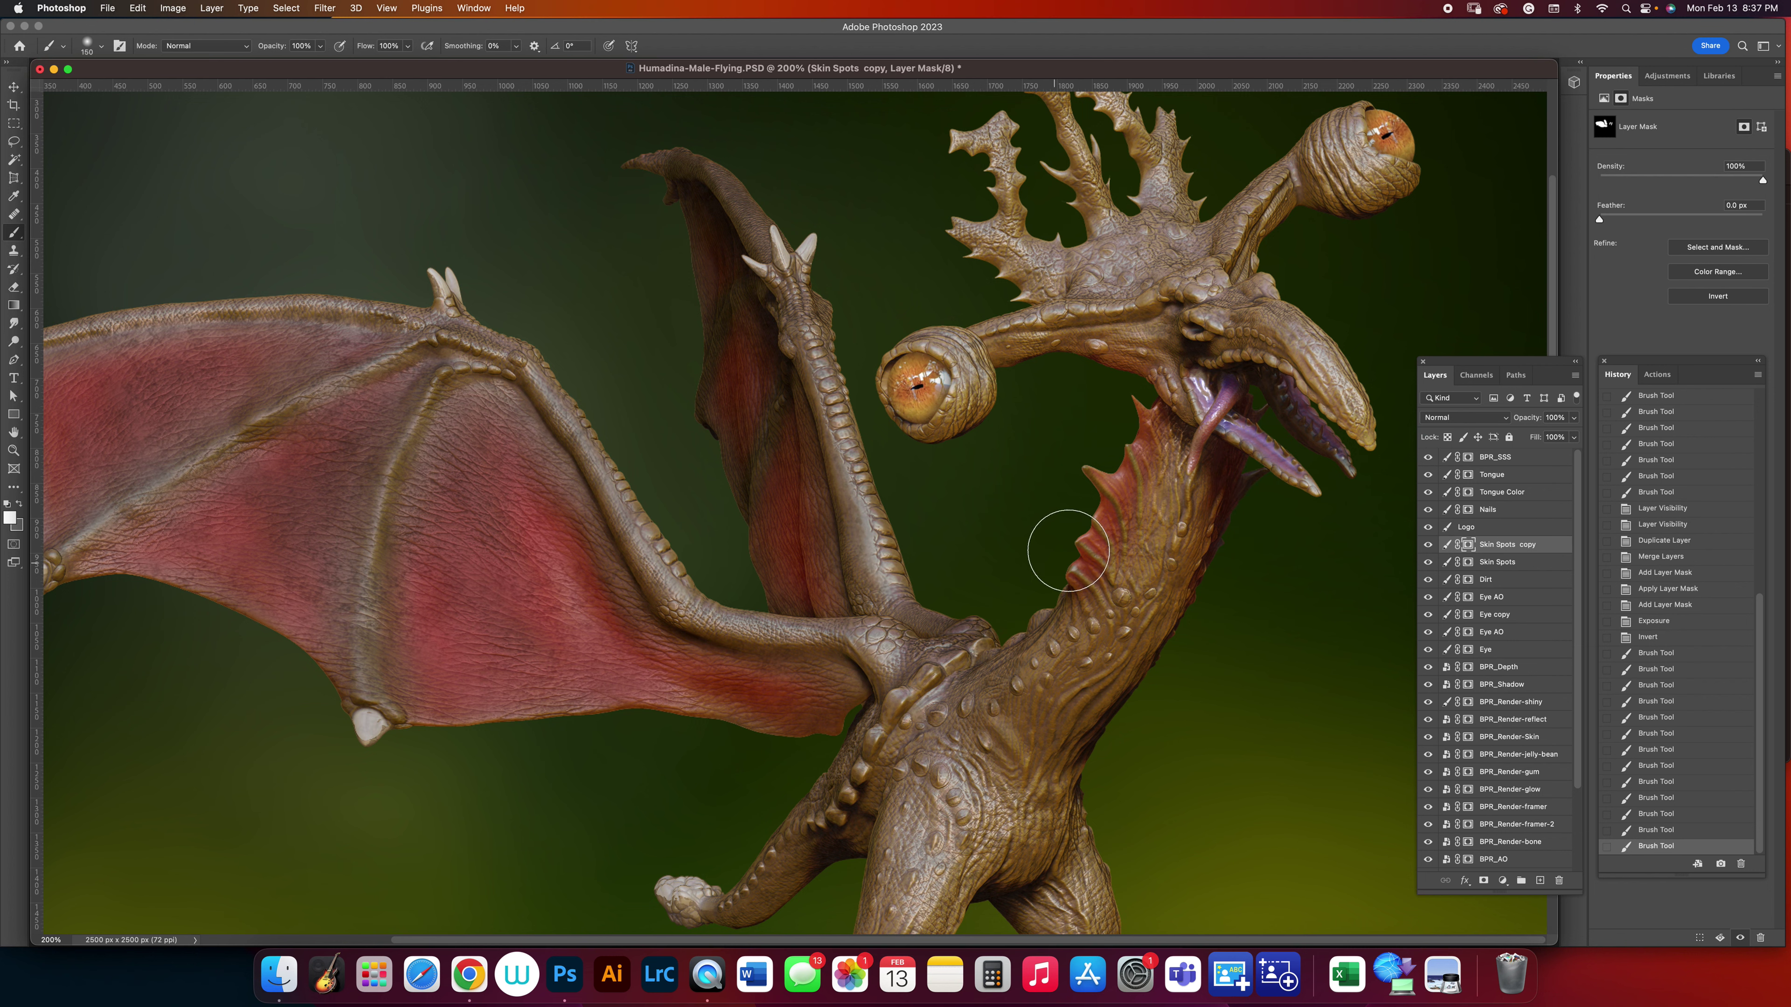
left_click_drag(663, 251, 667, 283)
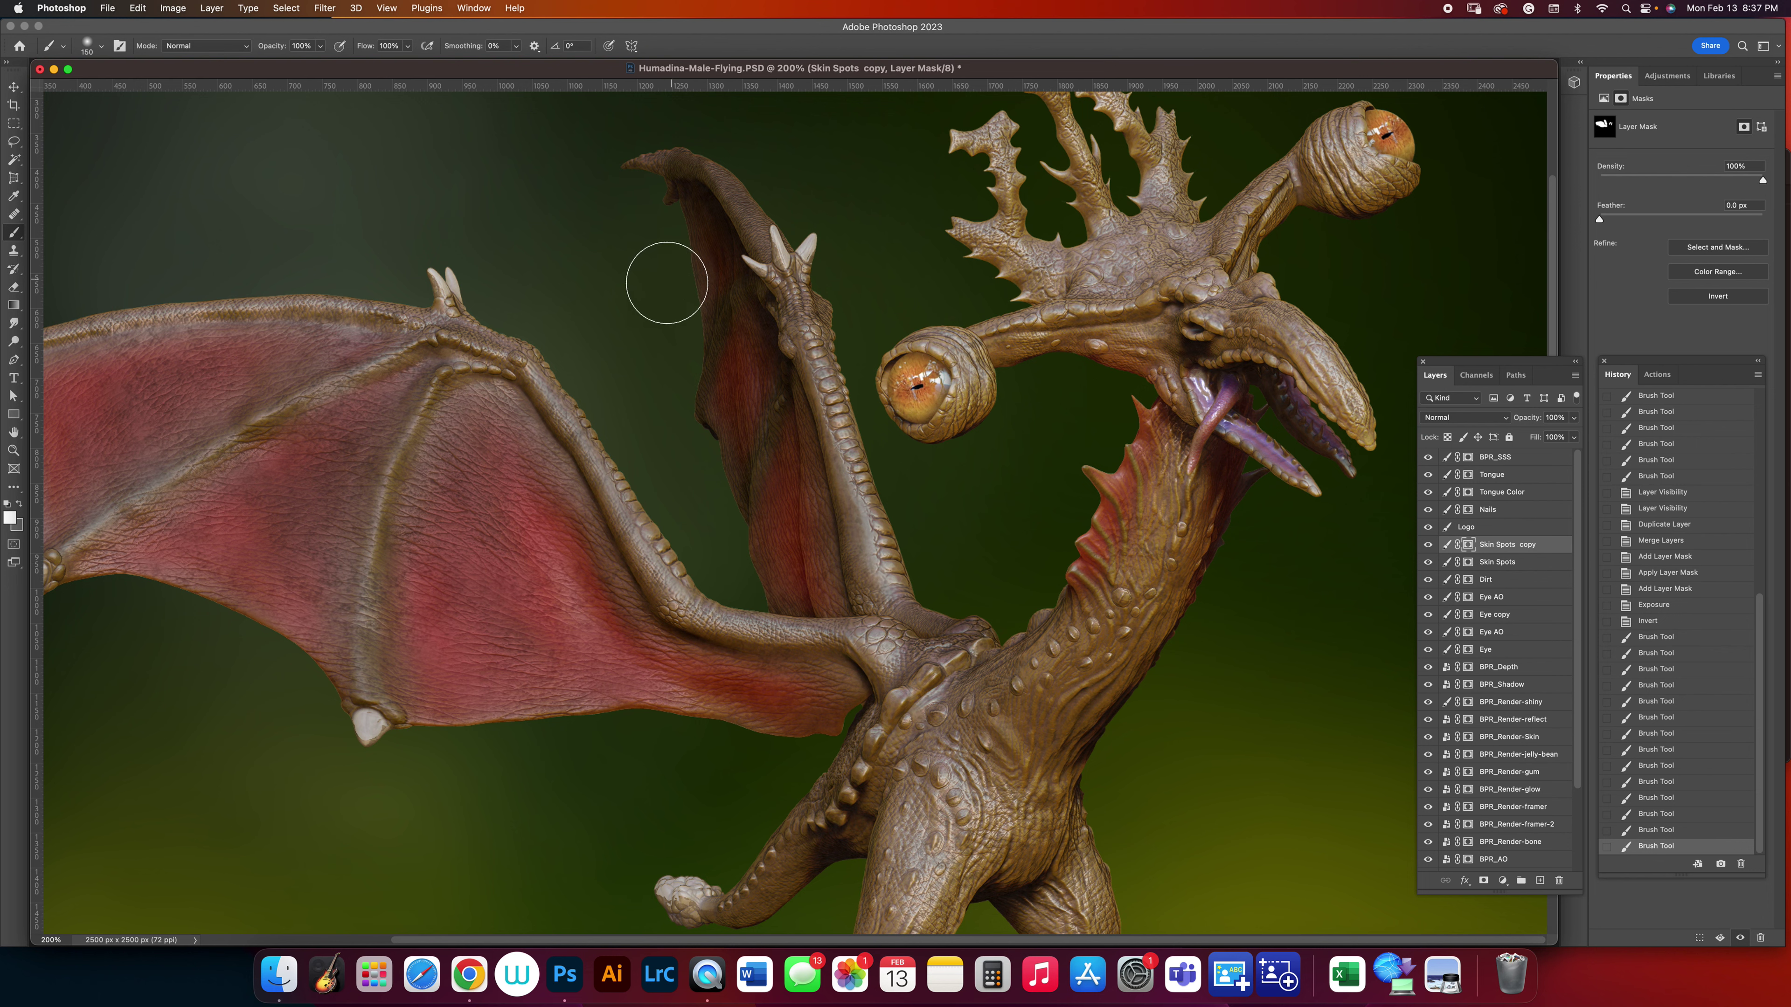
key("super+minus")
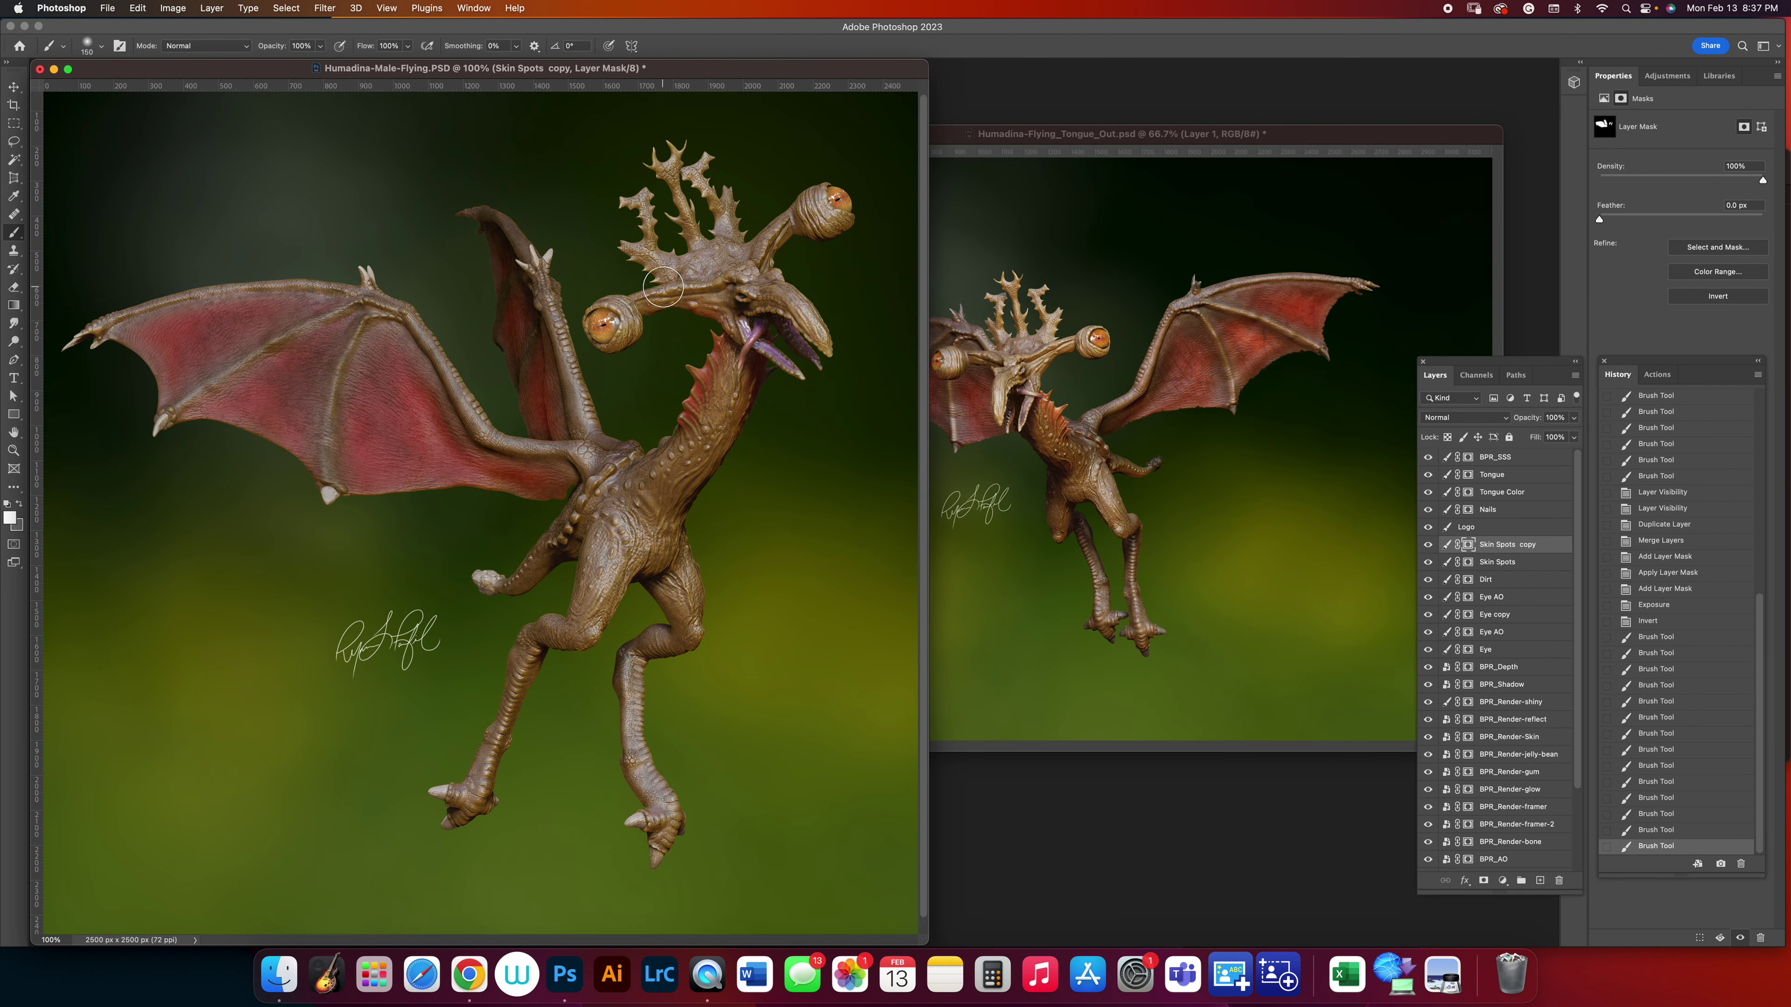
Rename the Skin Spots copy layer as SSS Dark.
double_click(1508, 545)
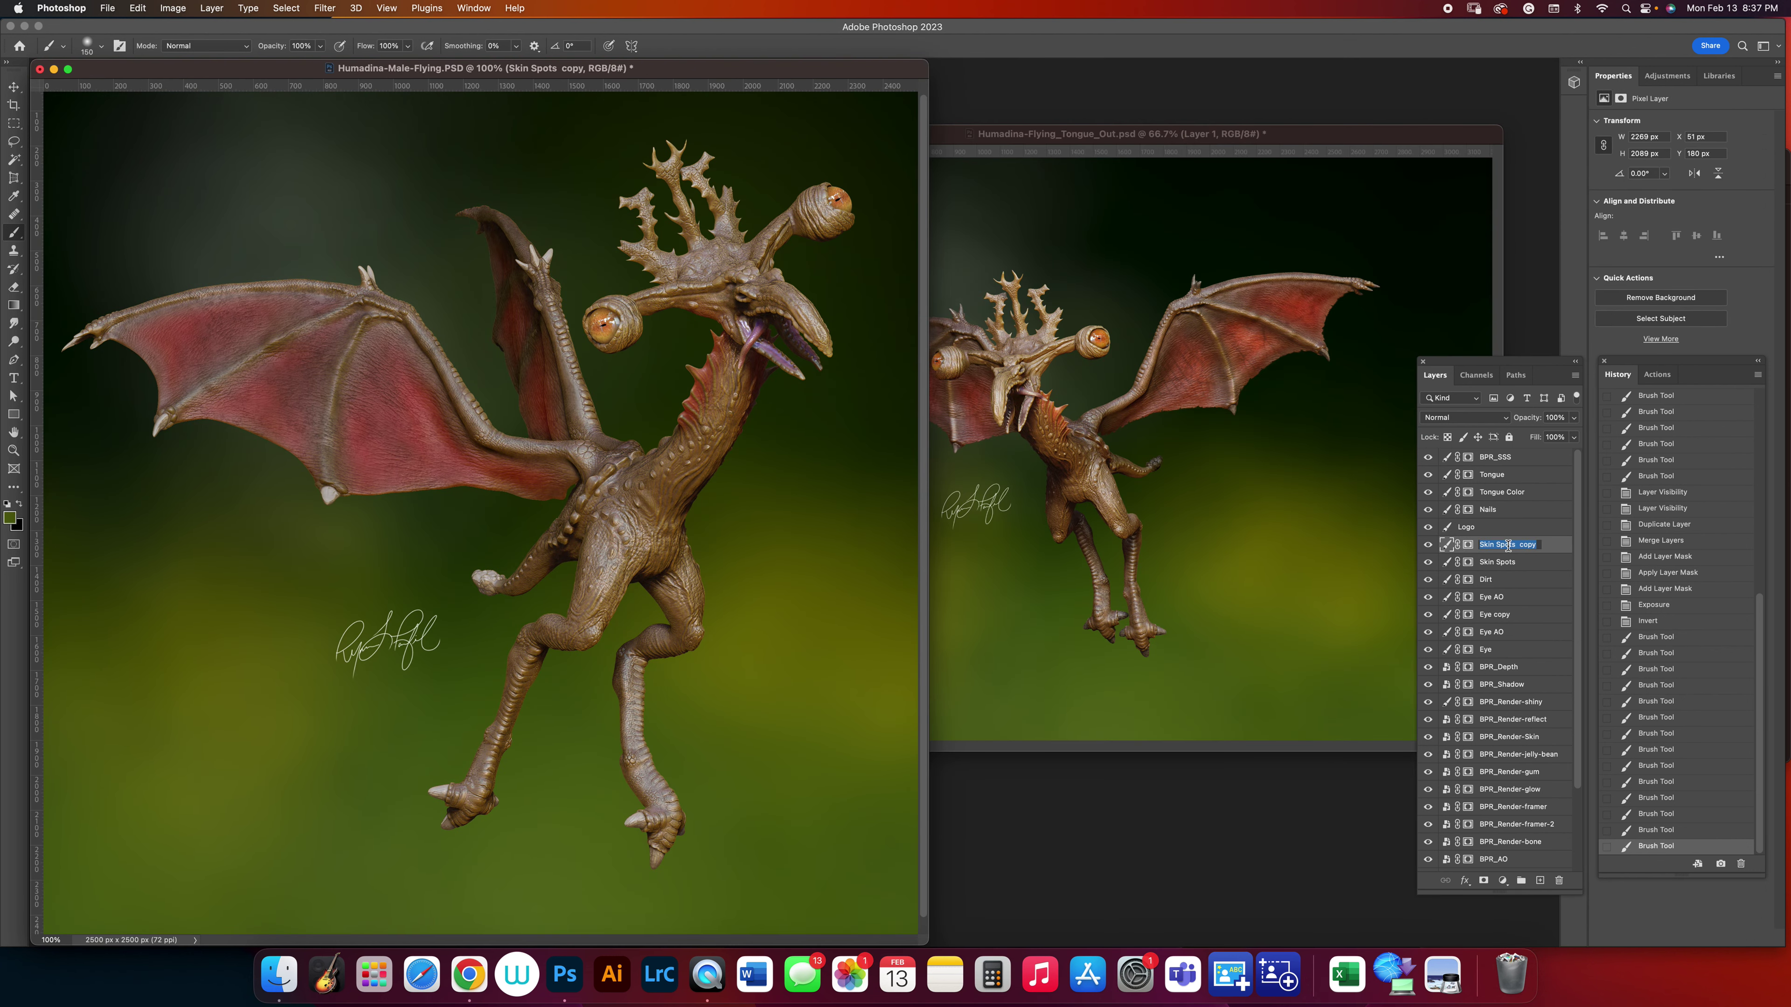
type("SSS Dark")
key("Return")
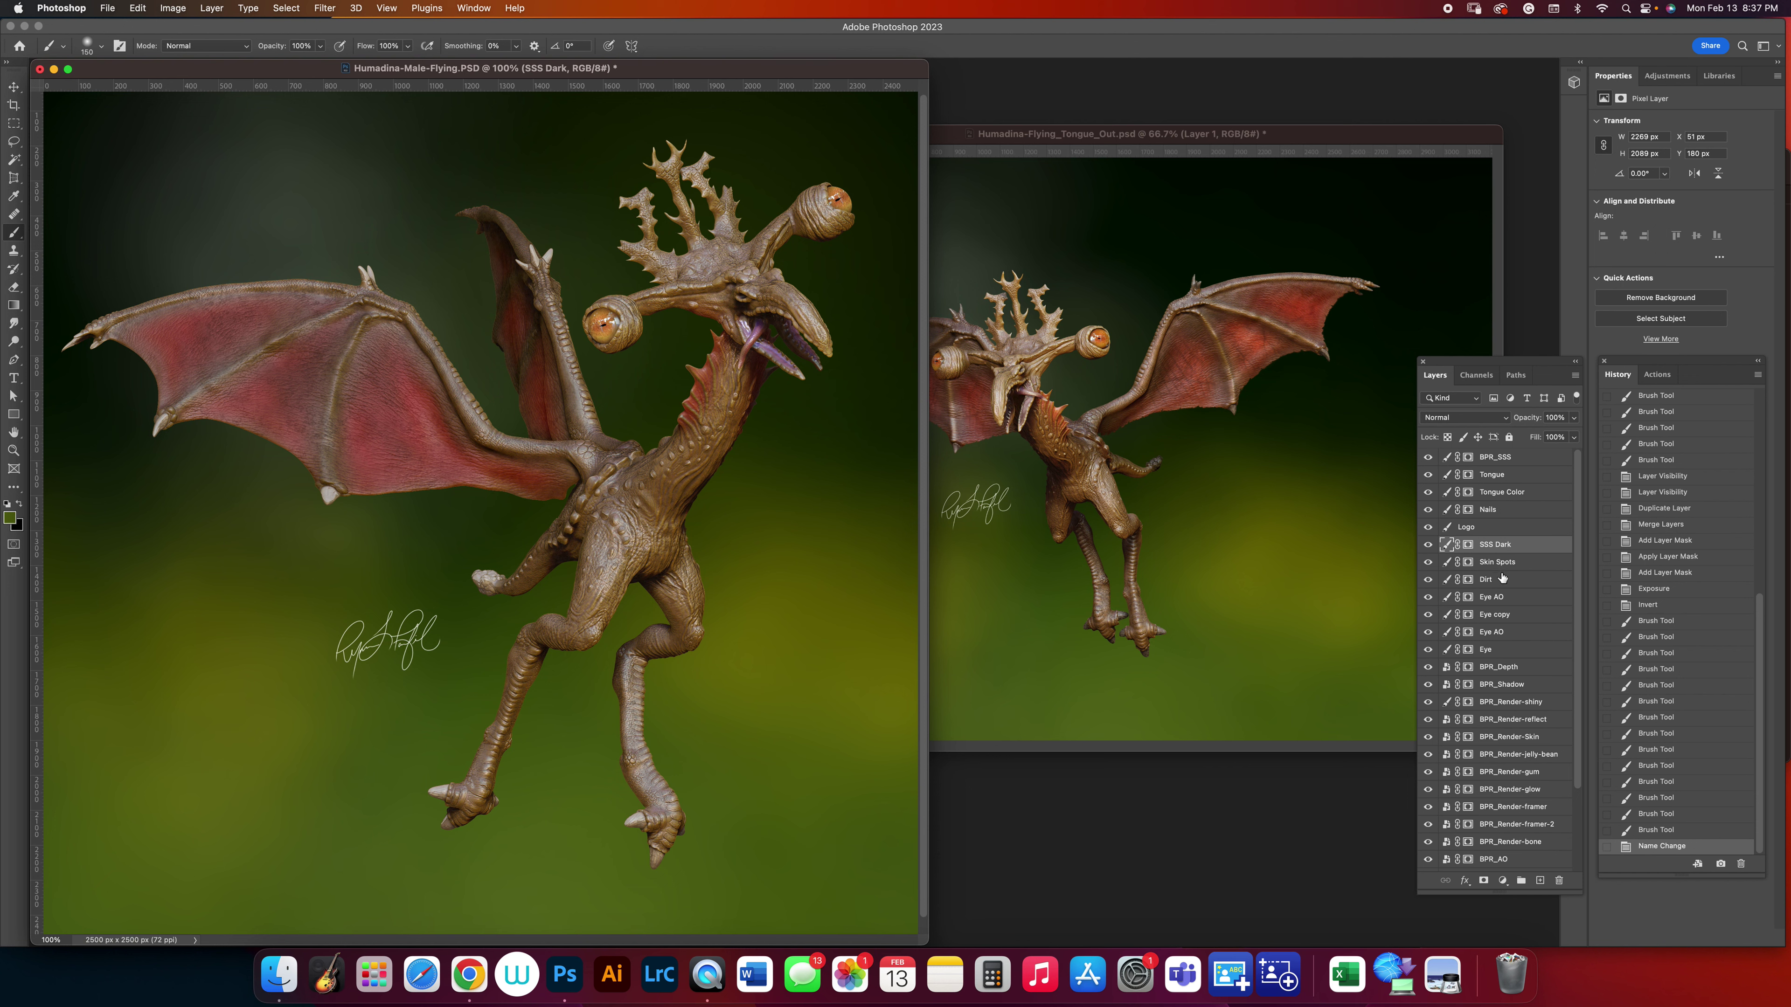
Duplicate the Humadina to Skin Spots layers again and merge these copies into a single layer below SSS Dark.
scroll(1523, 788, "down", 3)
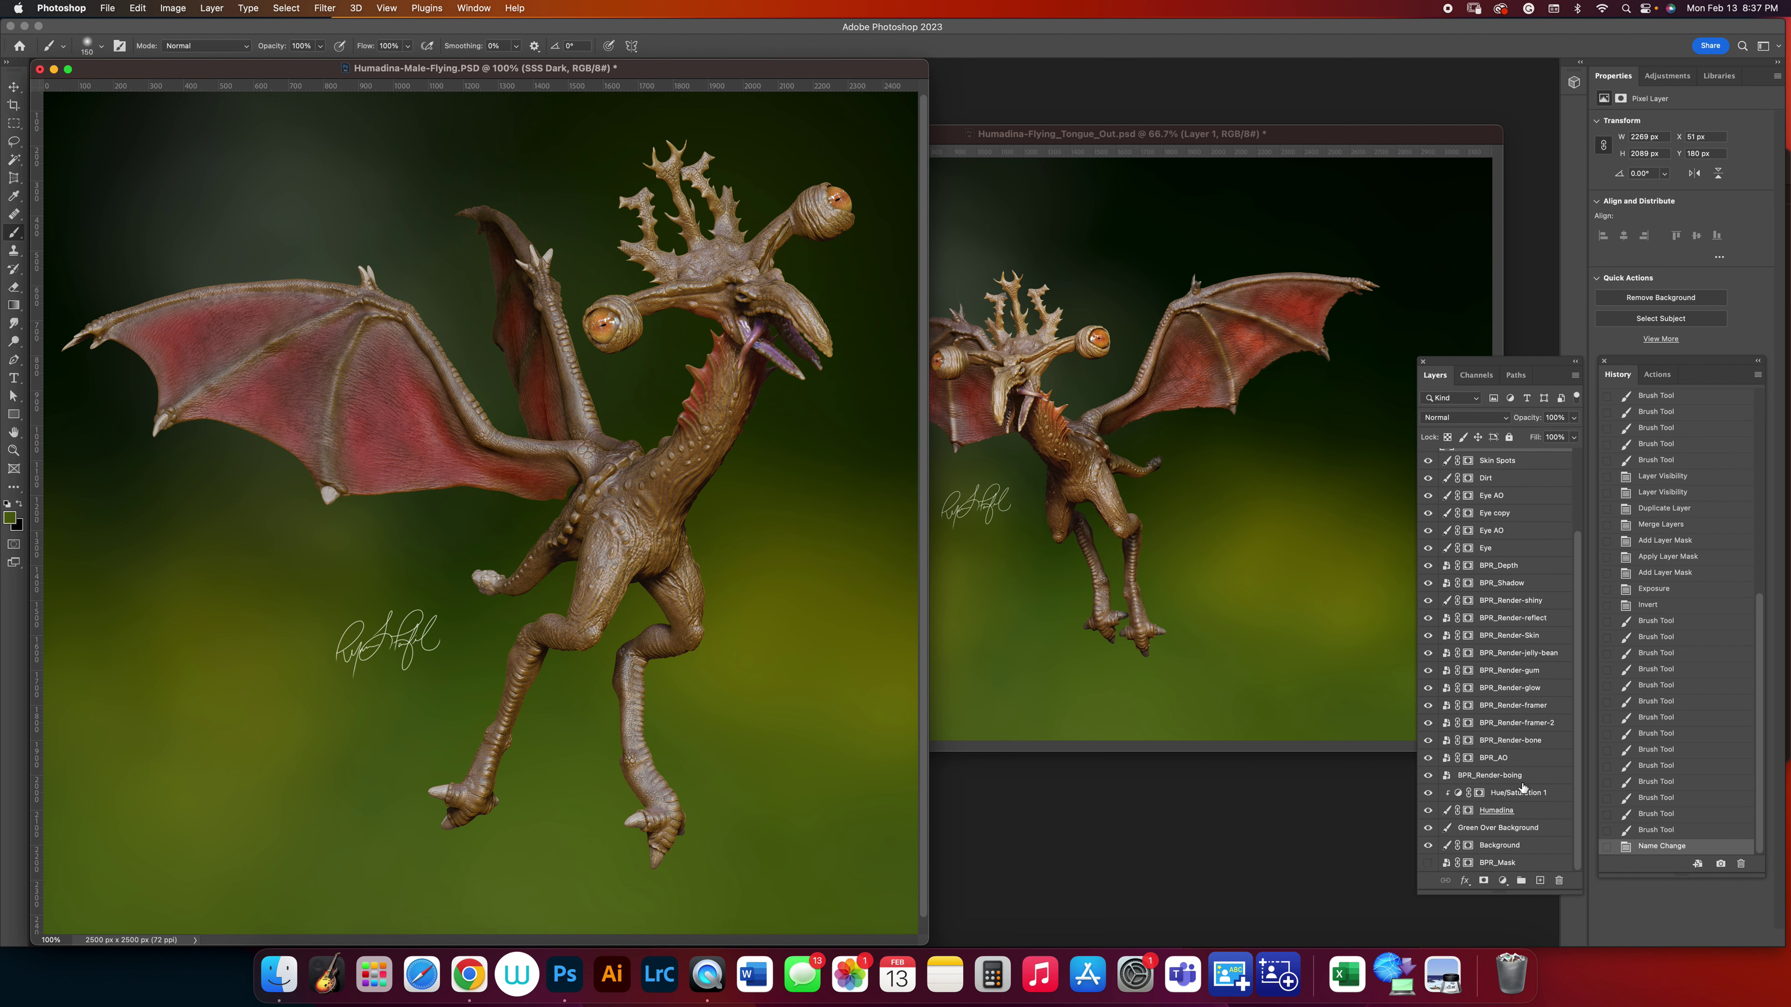
left_click(1496, 811)
scroll(1523, 776, "up", 3)
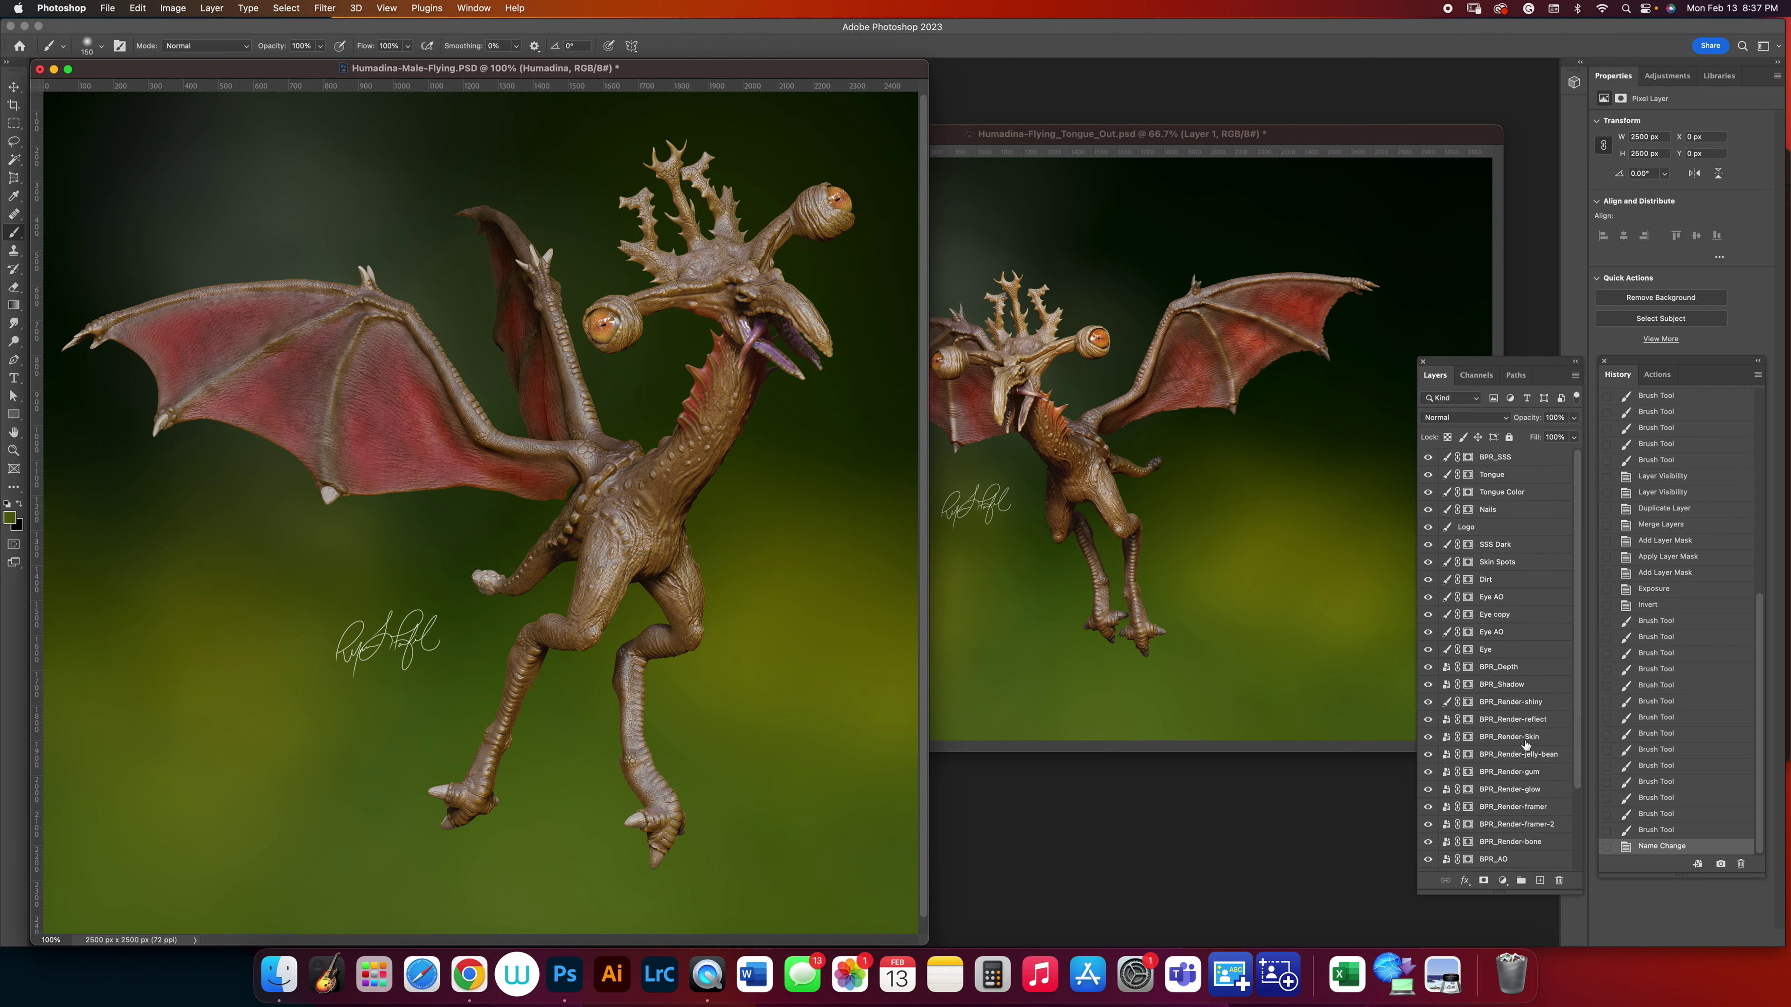
left_click(1502, 565, "shift")
right_click(1502, 564)
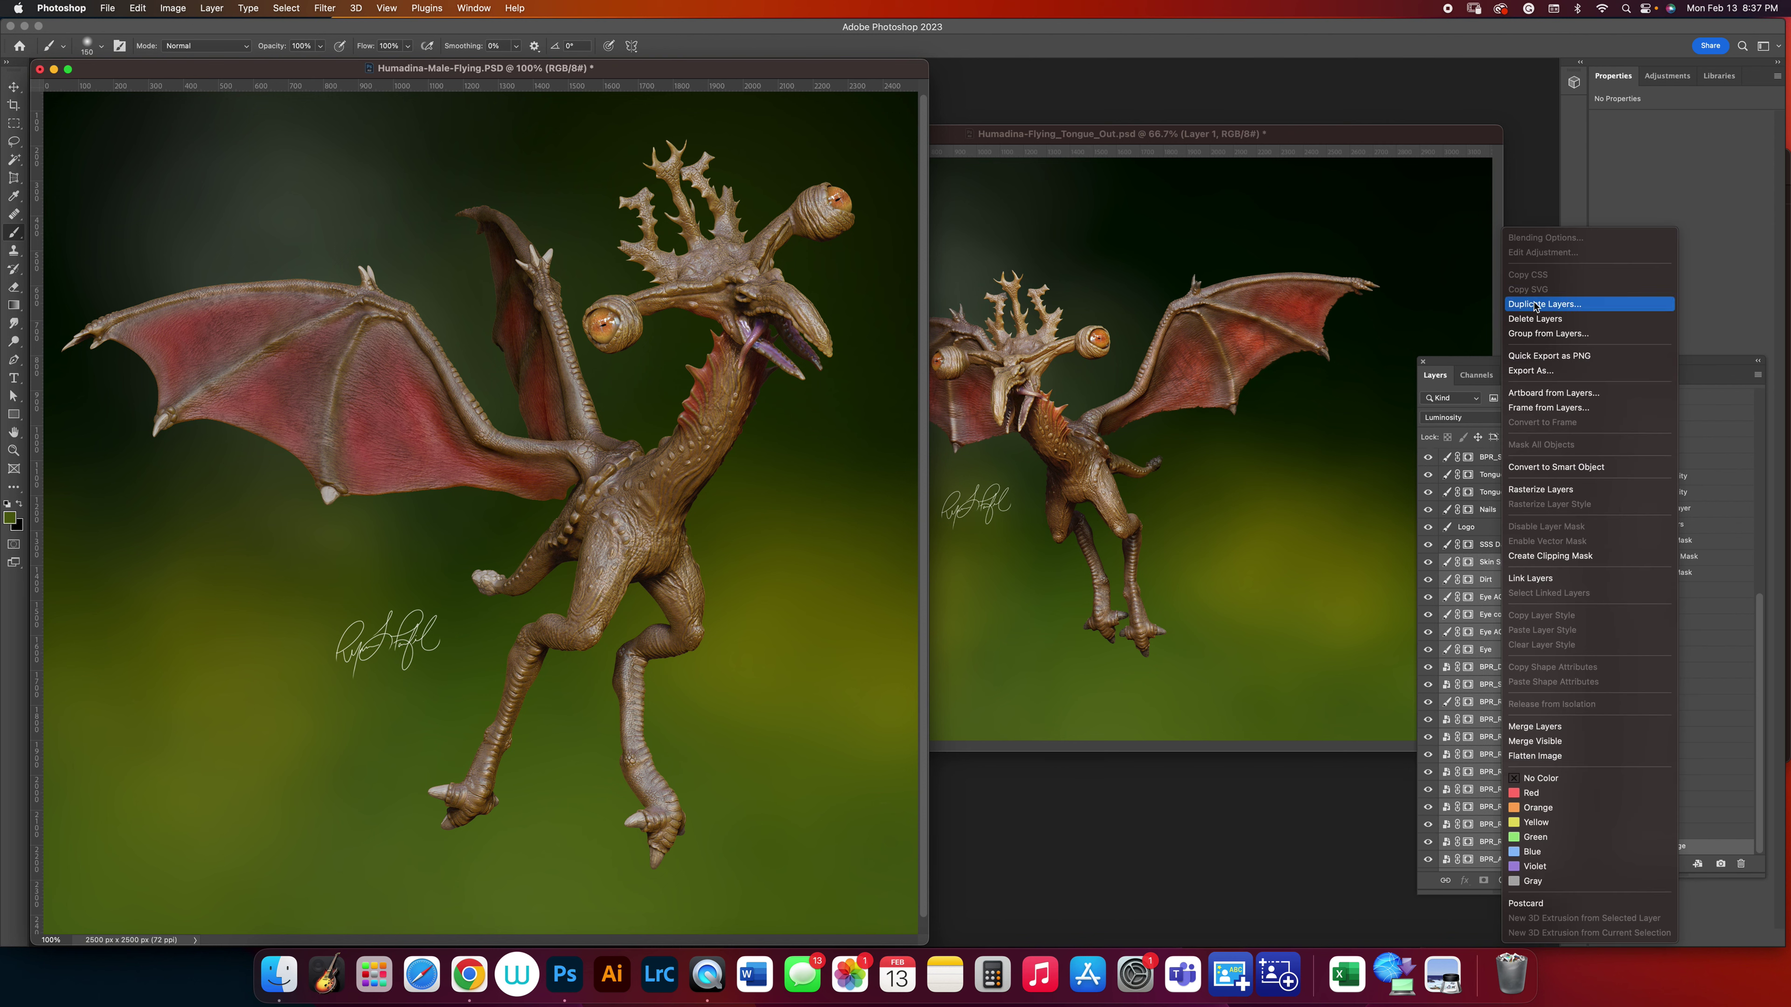
left_click(1104, 426)
left_click(1165, 470)
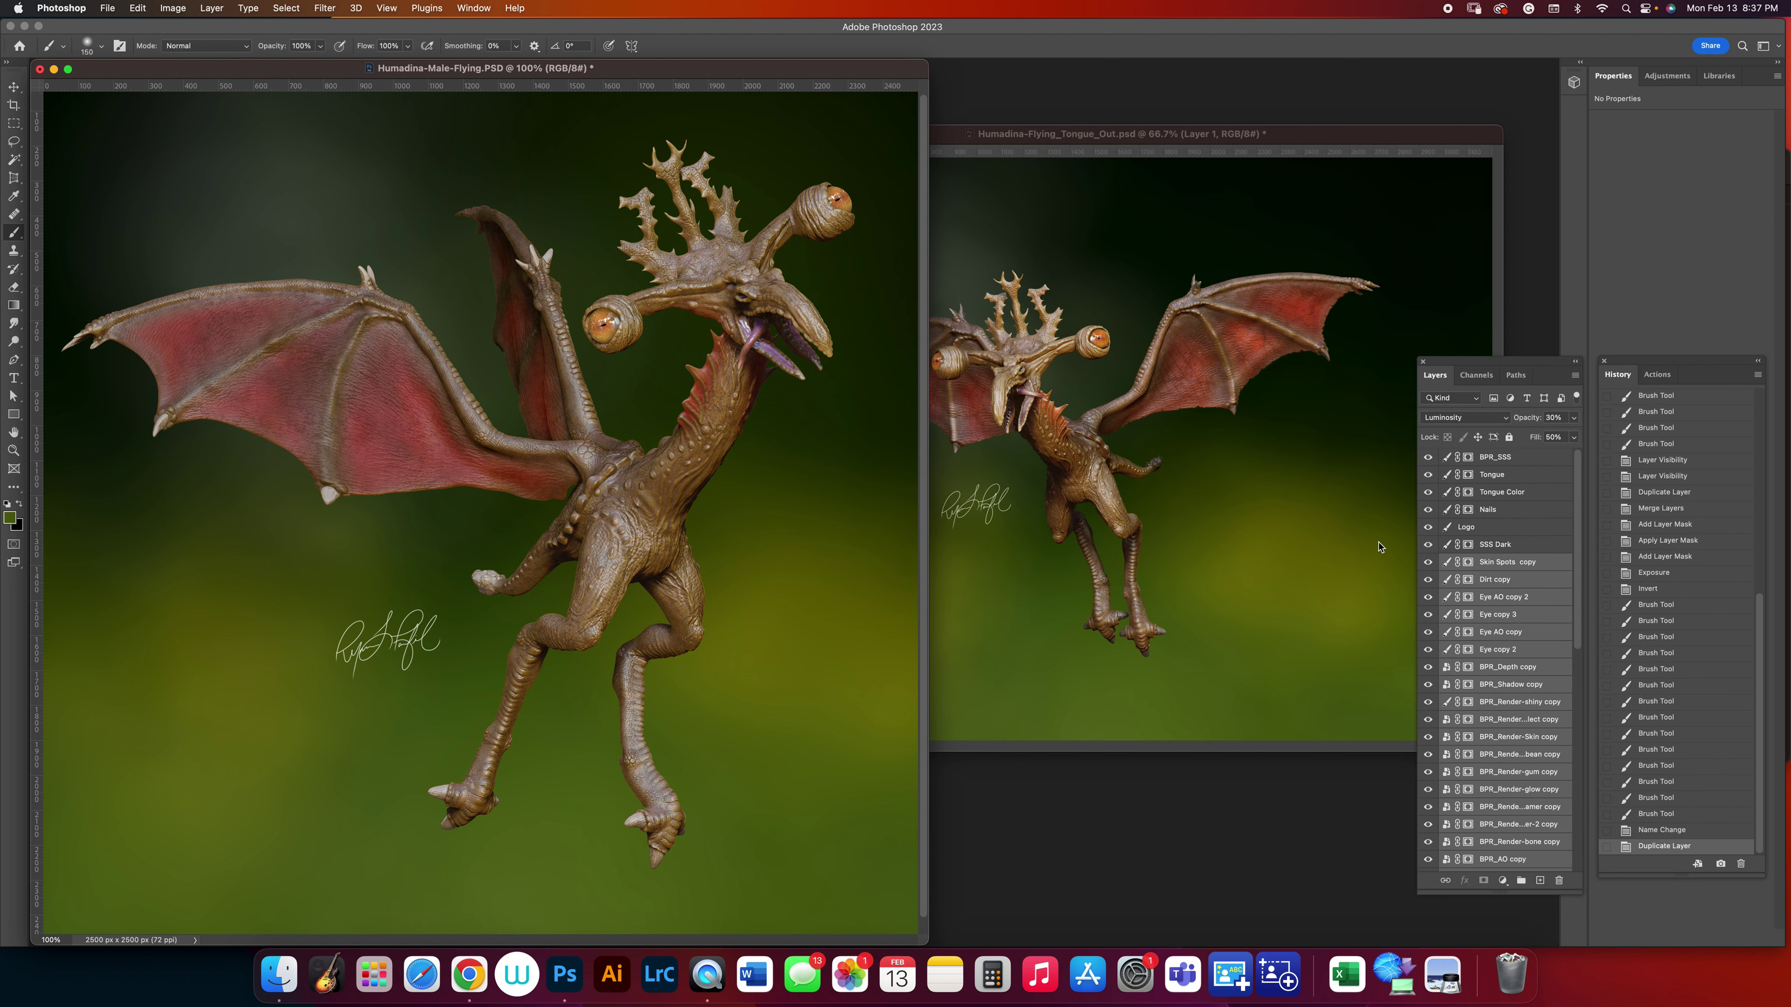
right_click(1512, 567)
left_click(1537, 728)
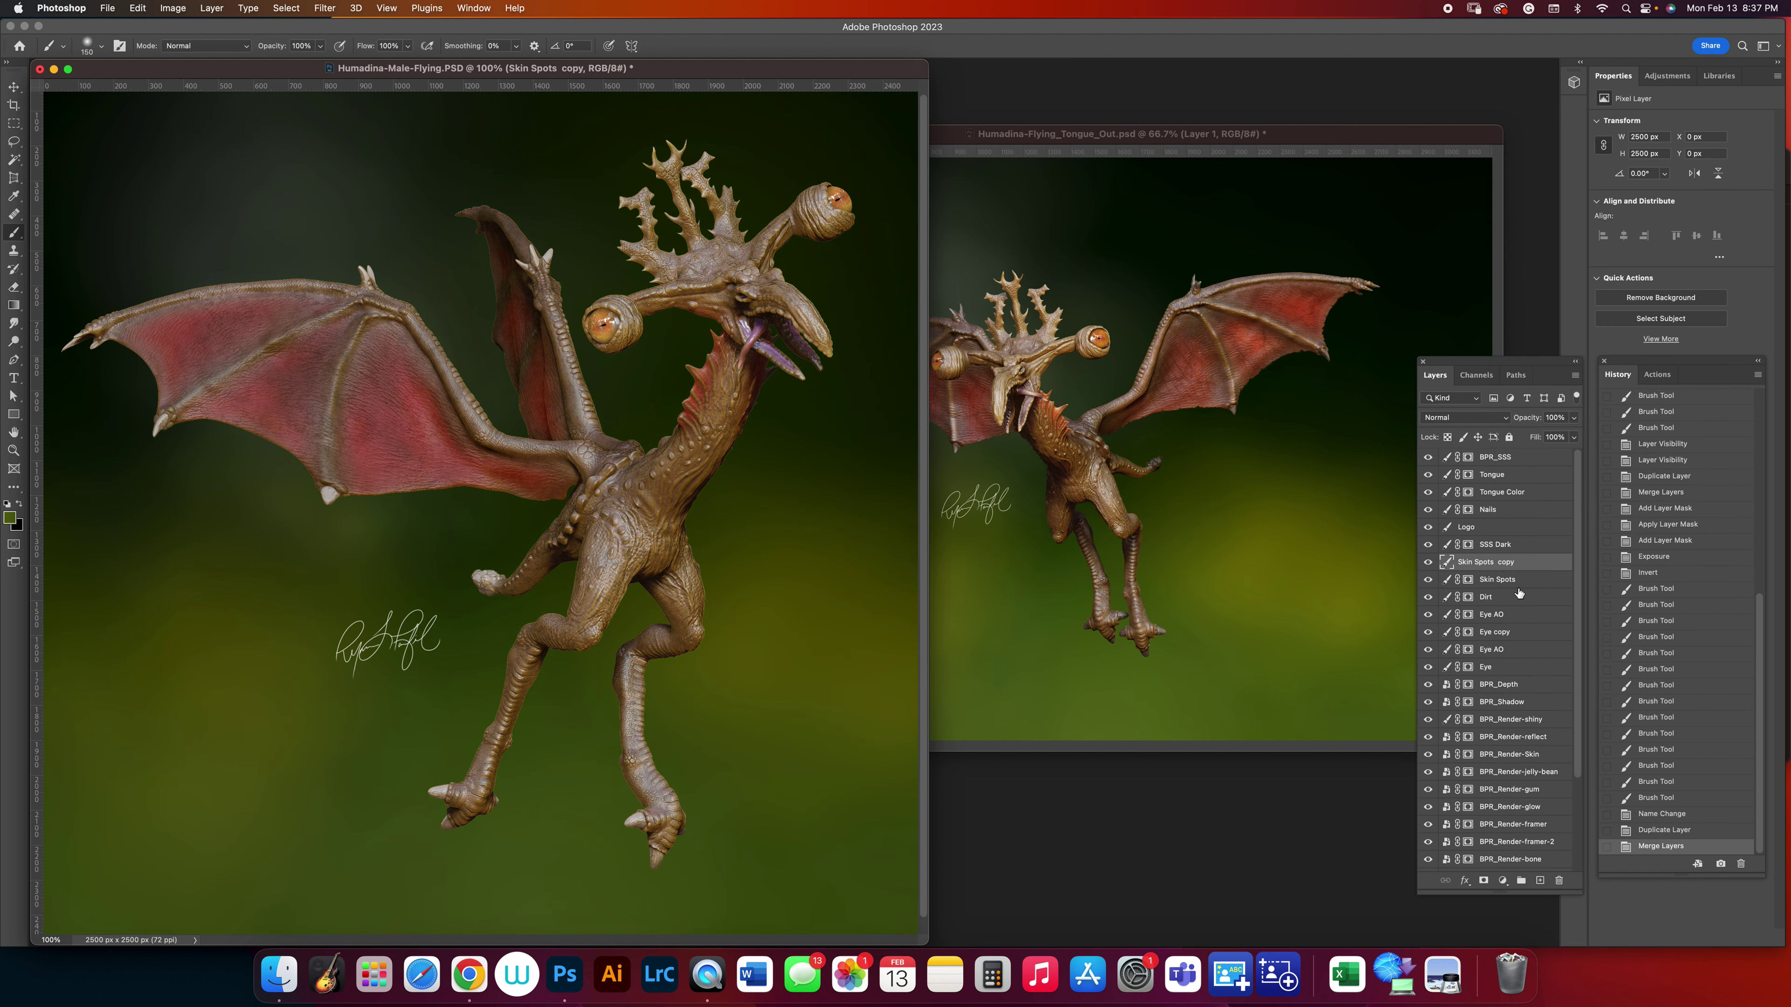
Apply the merged Skin Spots copy layer's mask and add a fresh layer mask to it.
left_click_drag(1470, 793, 1560, 877)
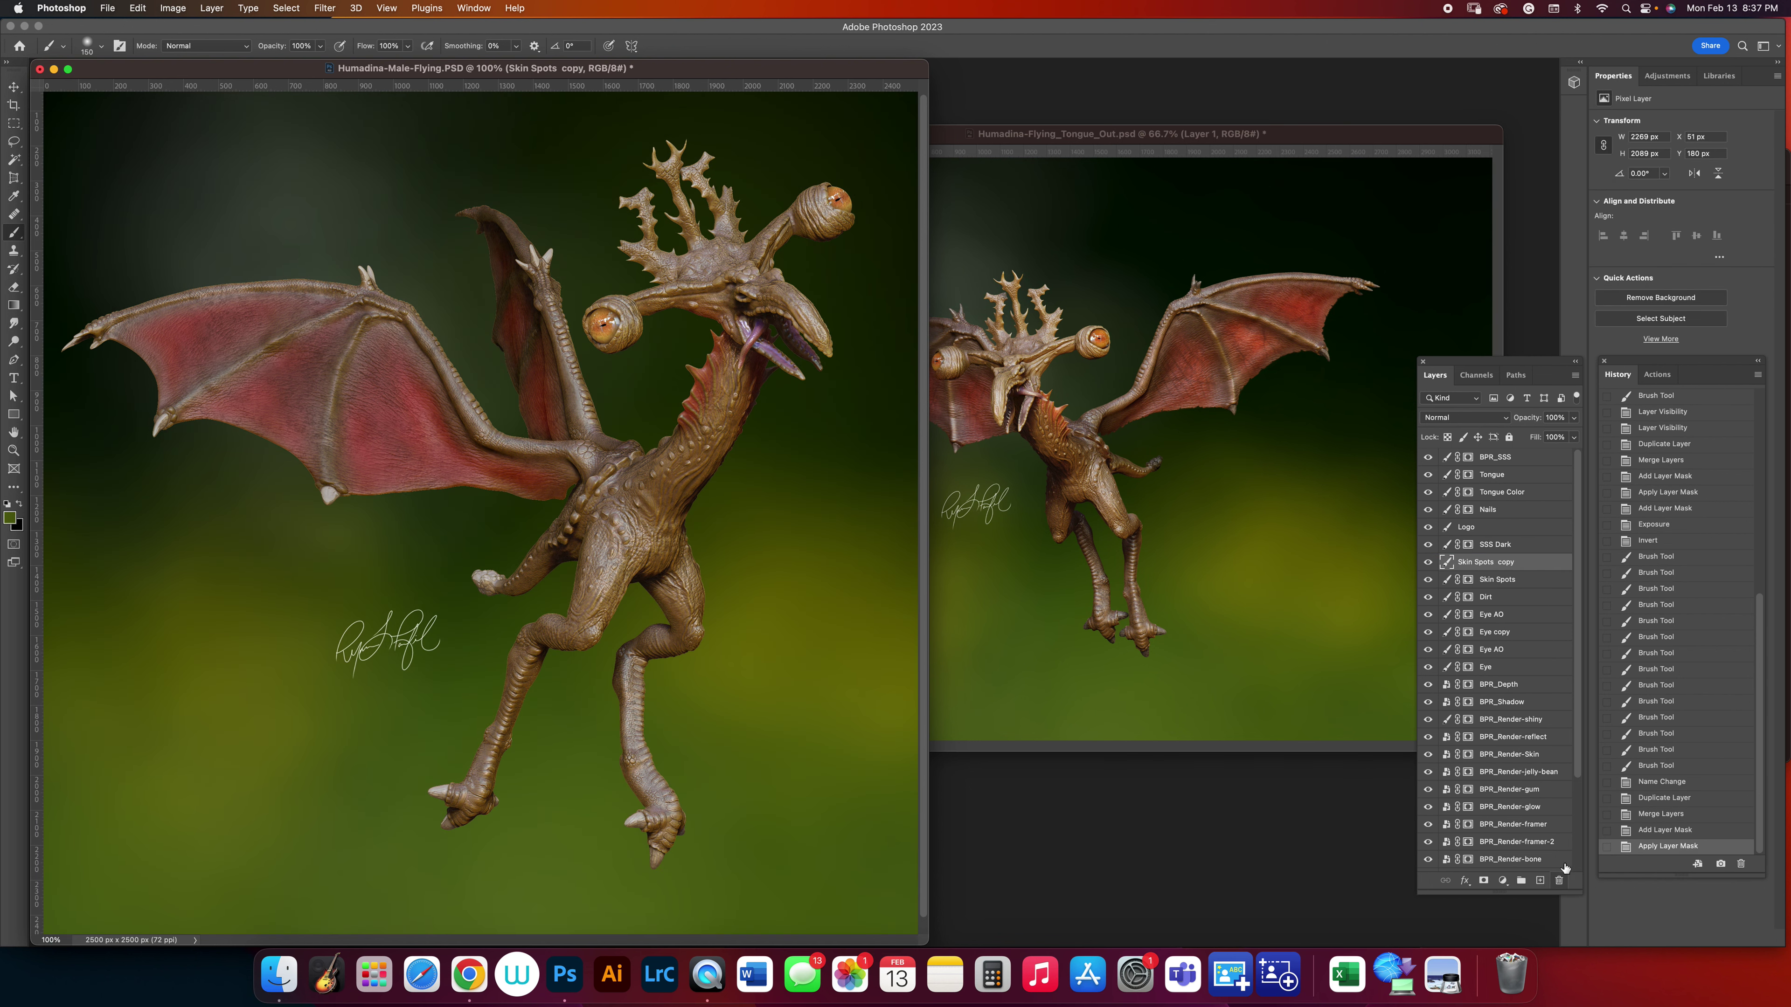
left_click(1482, 882)
Rename the Skin Spots copy layer as SSS Bright and move it above SSS Dark.
double_click(1495, 567)
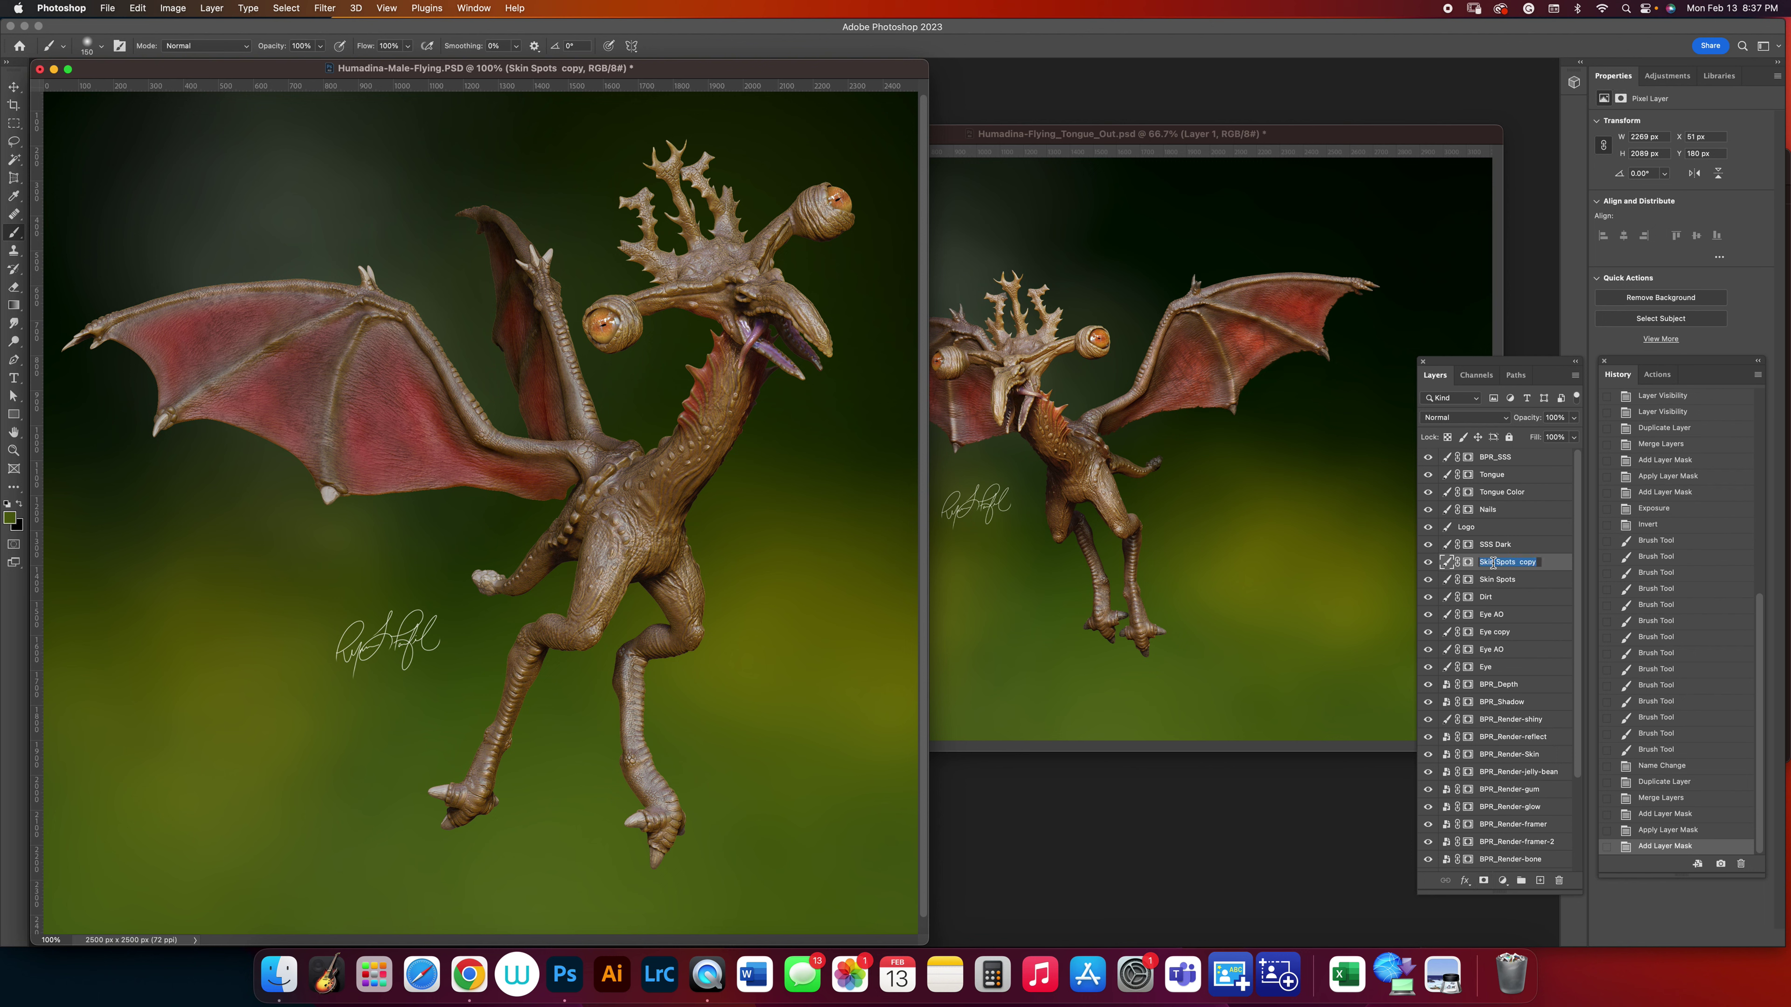
type("SSS Bright")
key("Return")
left_click_drag(1500, 567, 1500, 543)
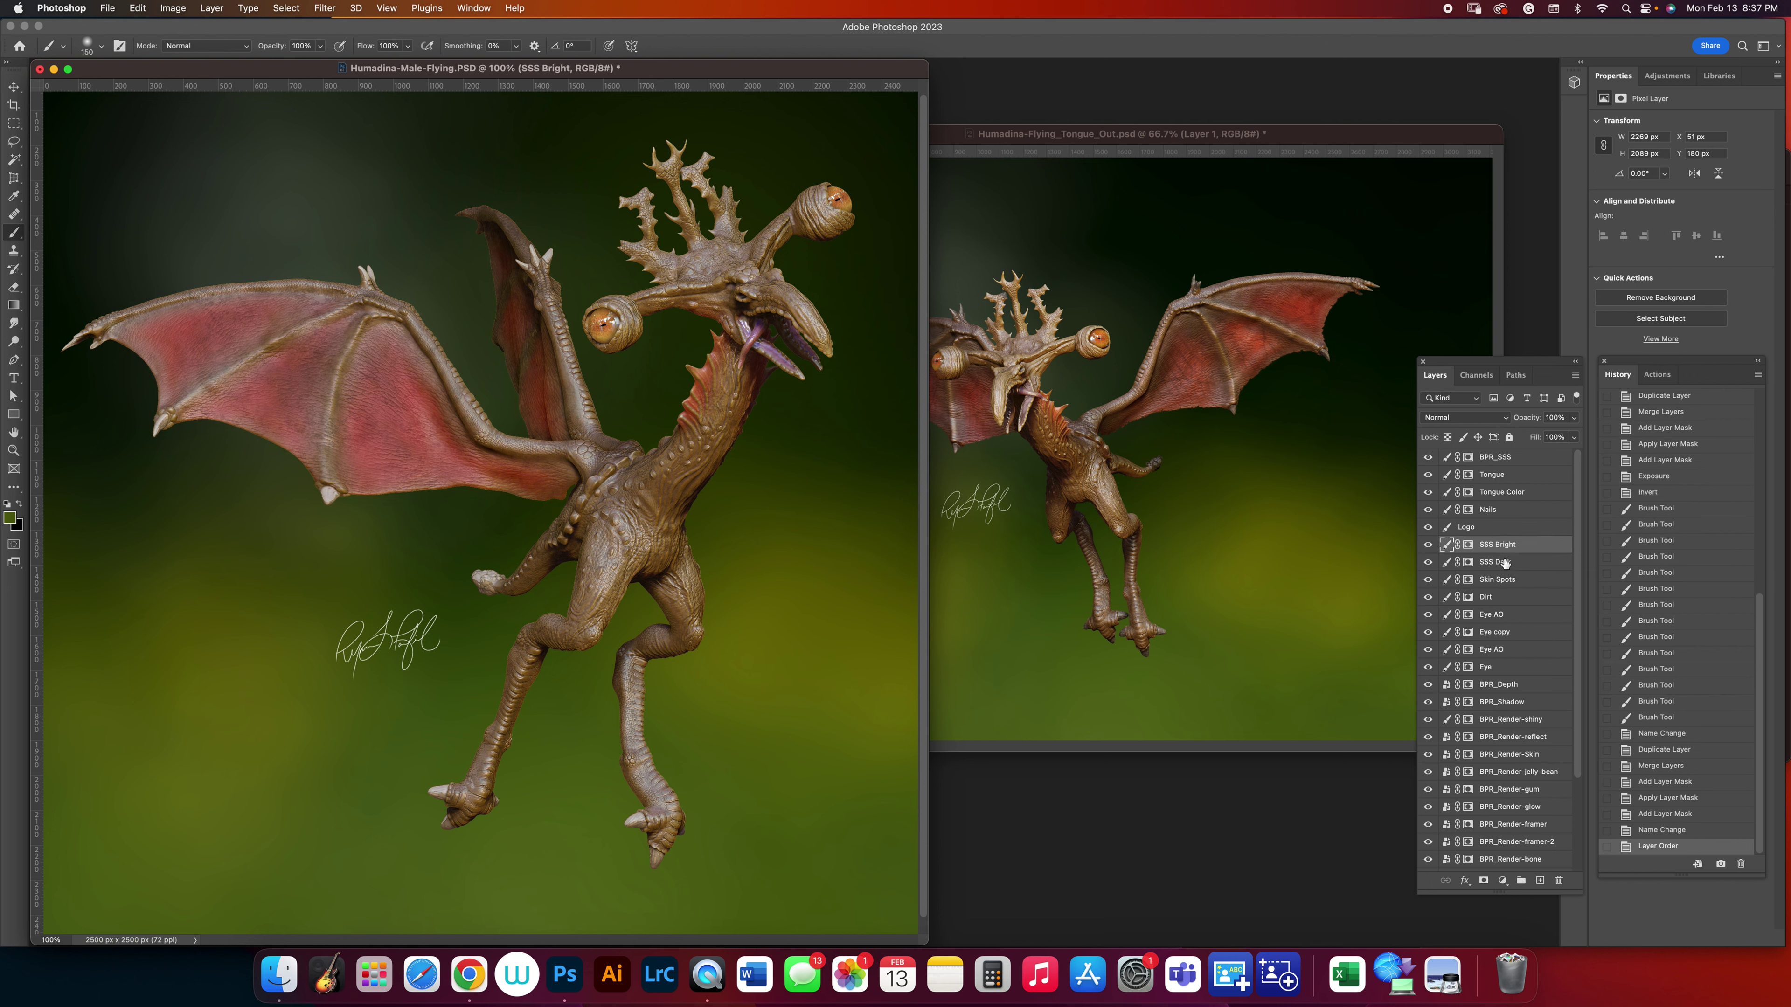
Compare the image with BPR_SSS hidden and shown, and raise the SSS Bright layer's exposure to +1.18.
left_click(1427, 458)
left_click(1428, 460)
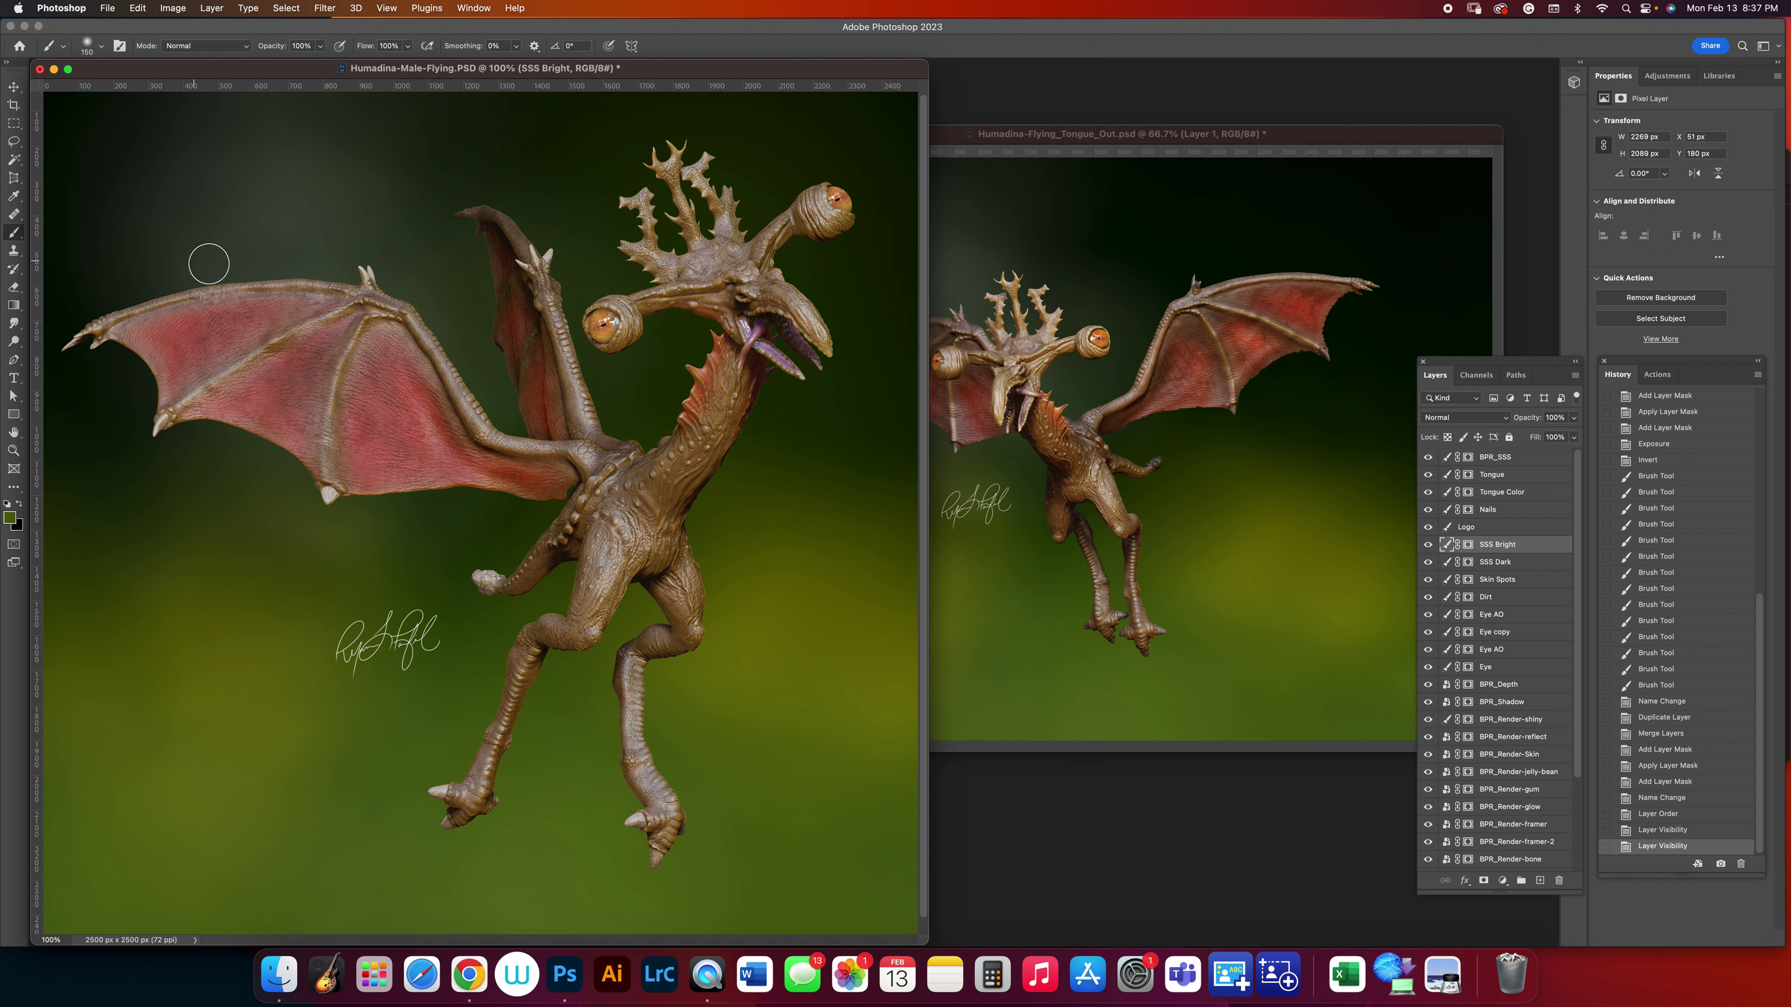
left_click(173, 8)
mouse_move(211, 47)
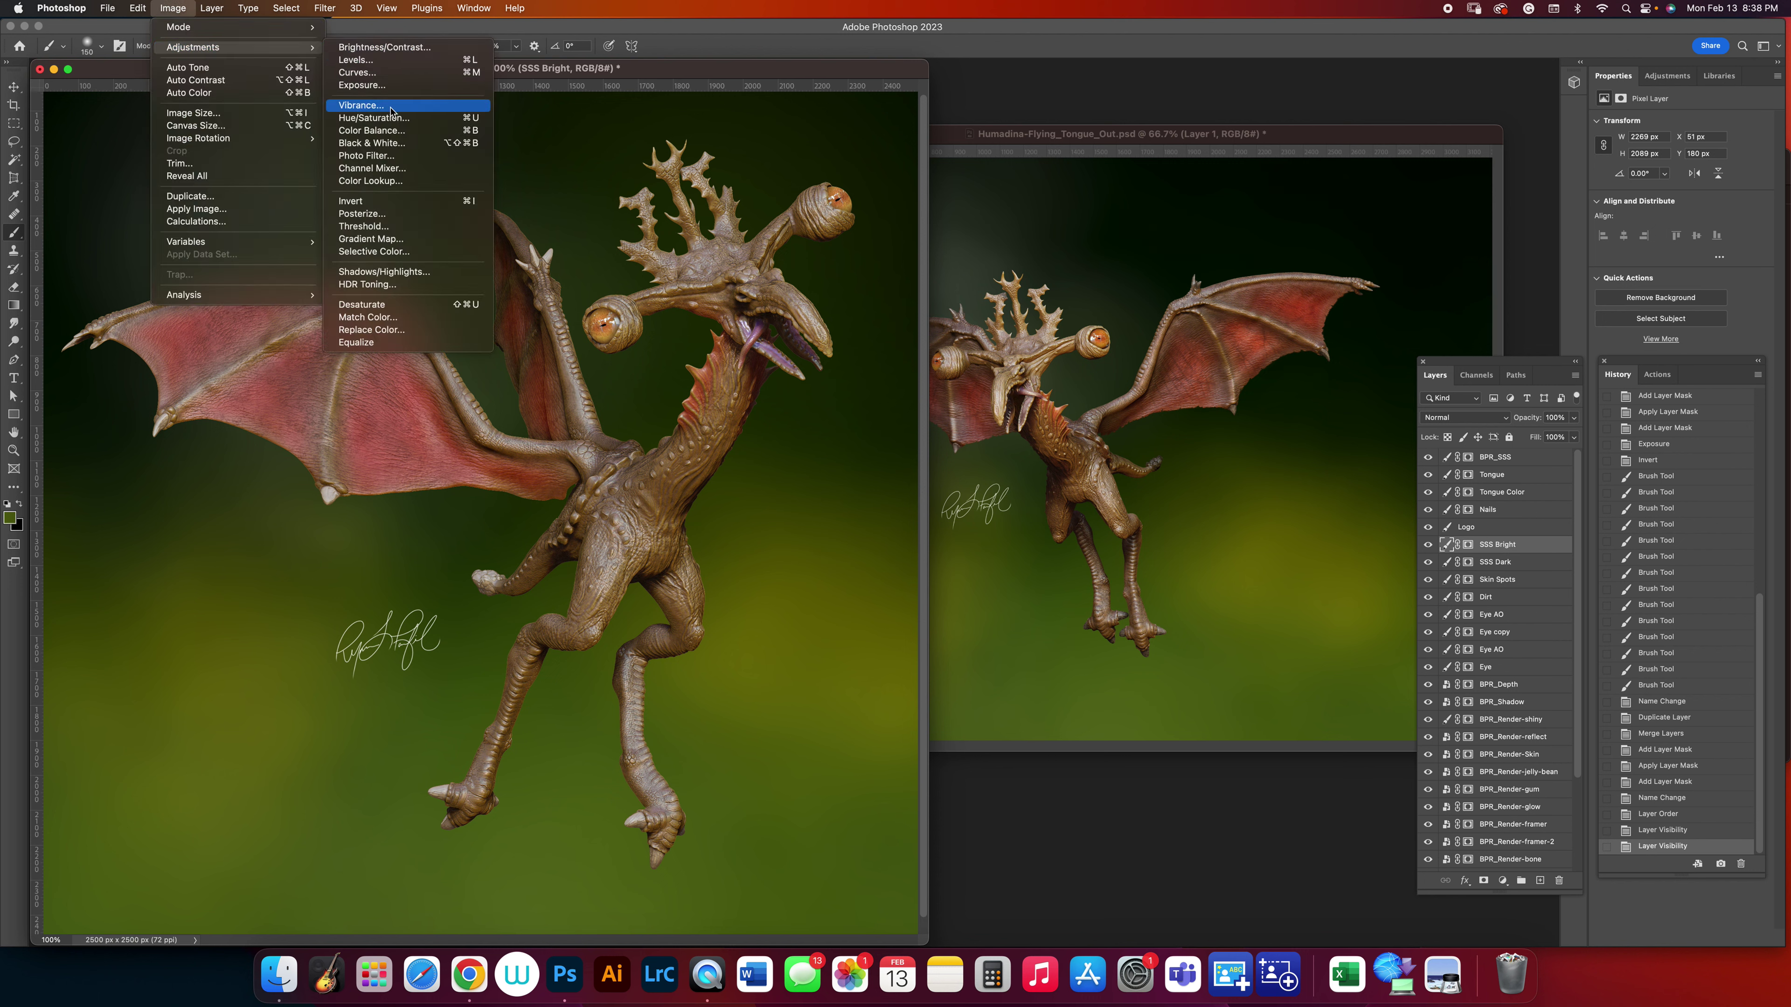
left_click(388, 85)
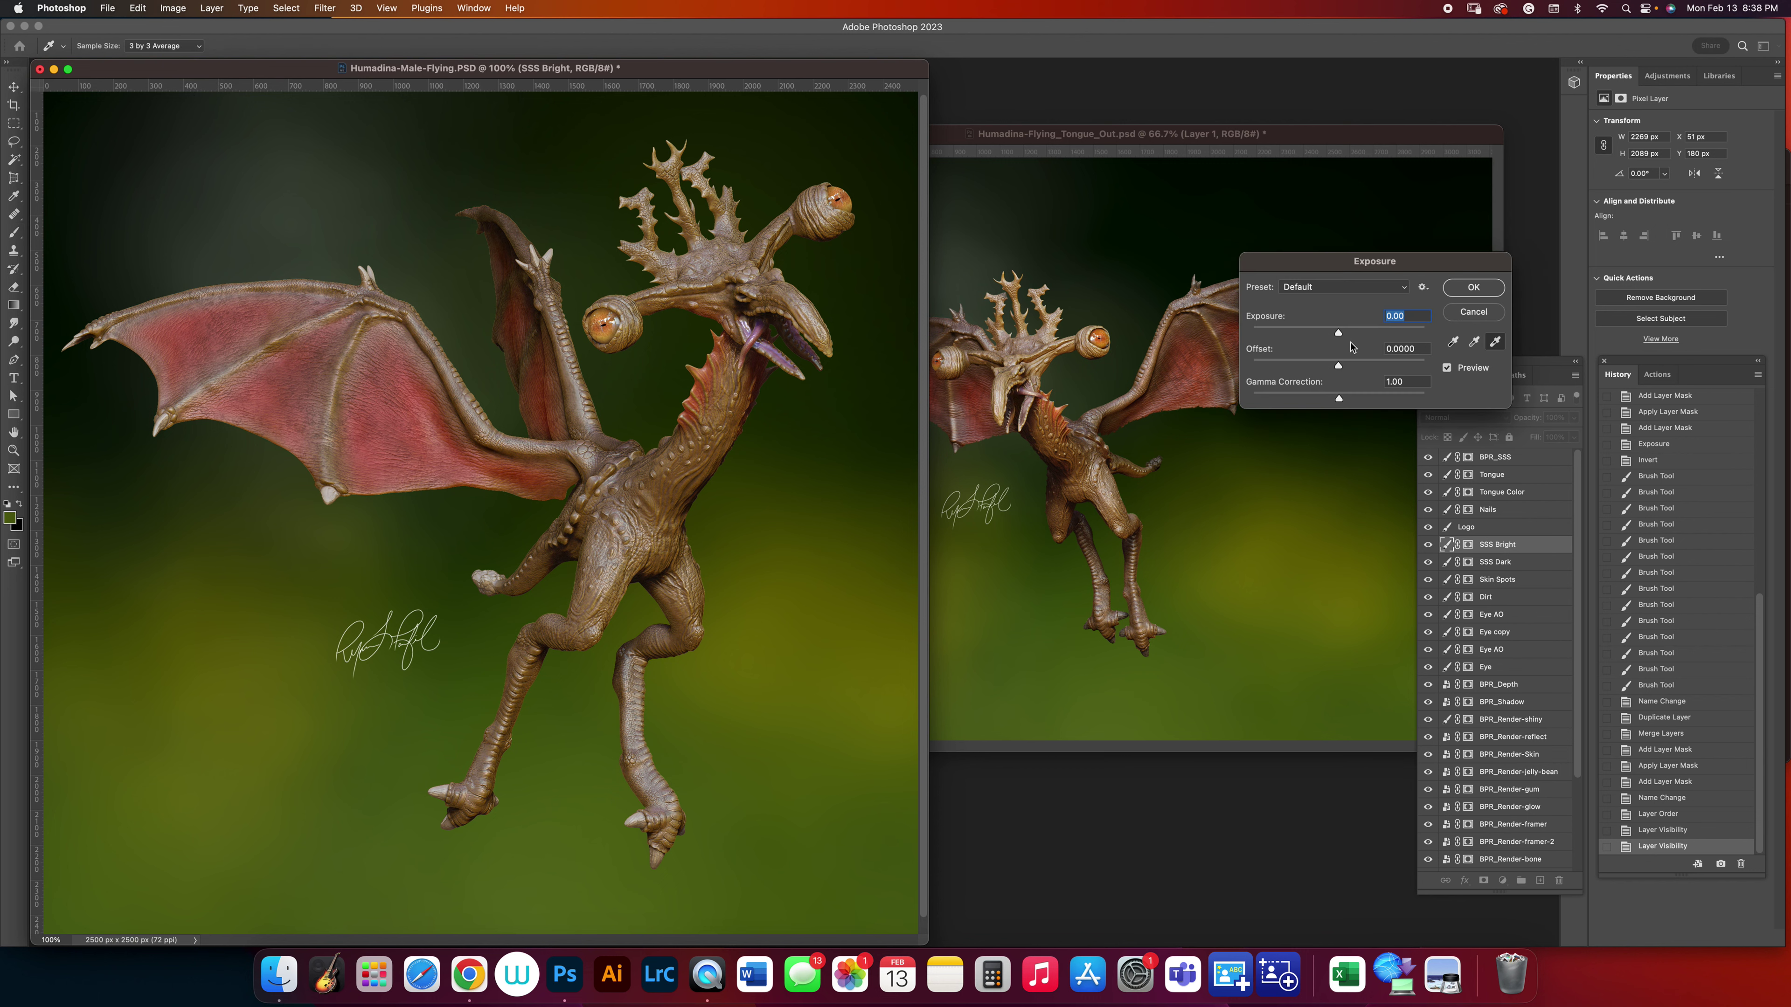
left_click_drag(1339, 336, 1354, 337)
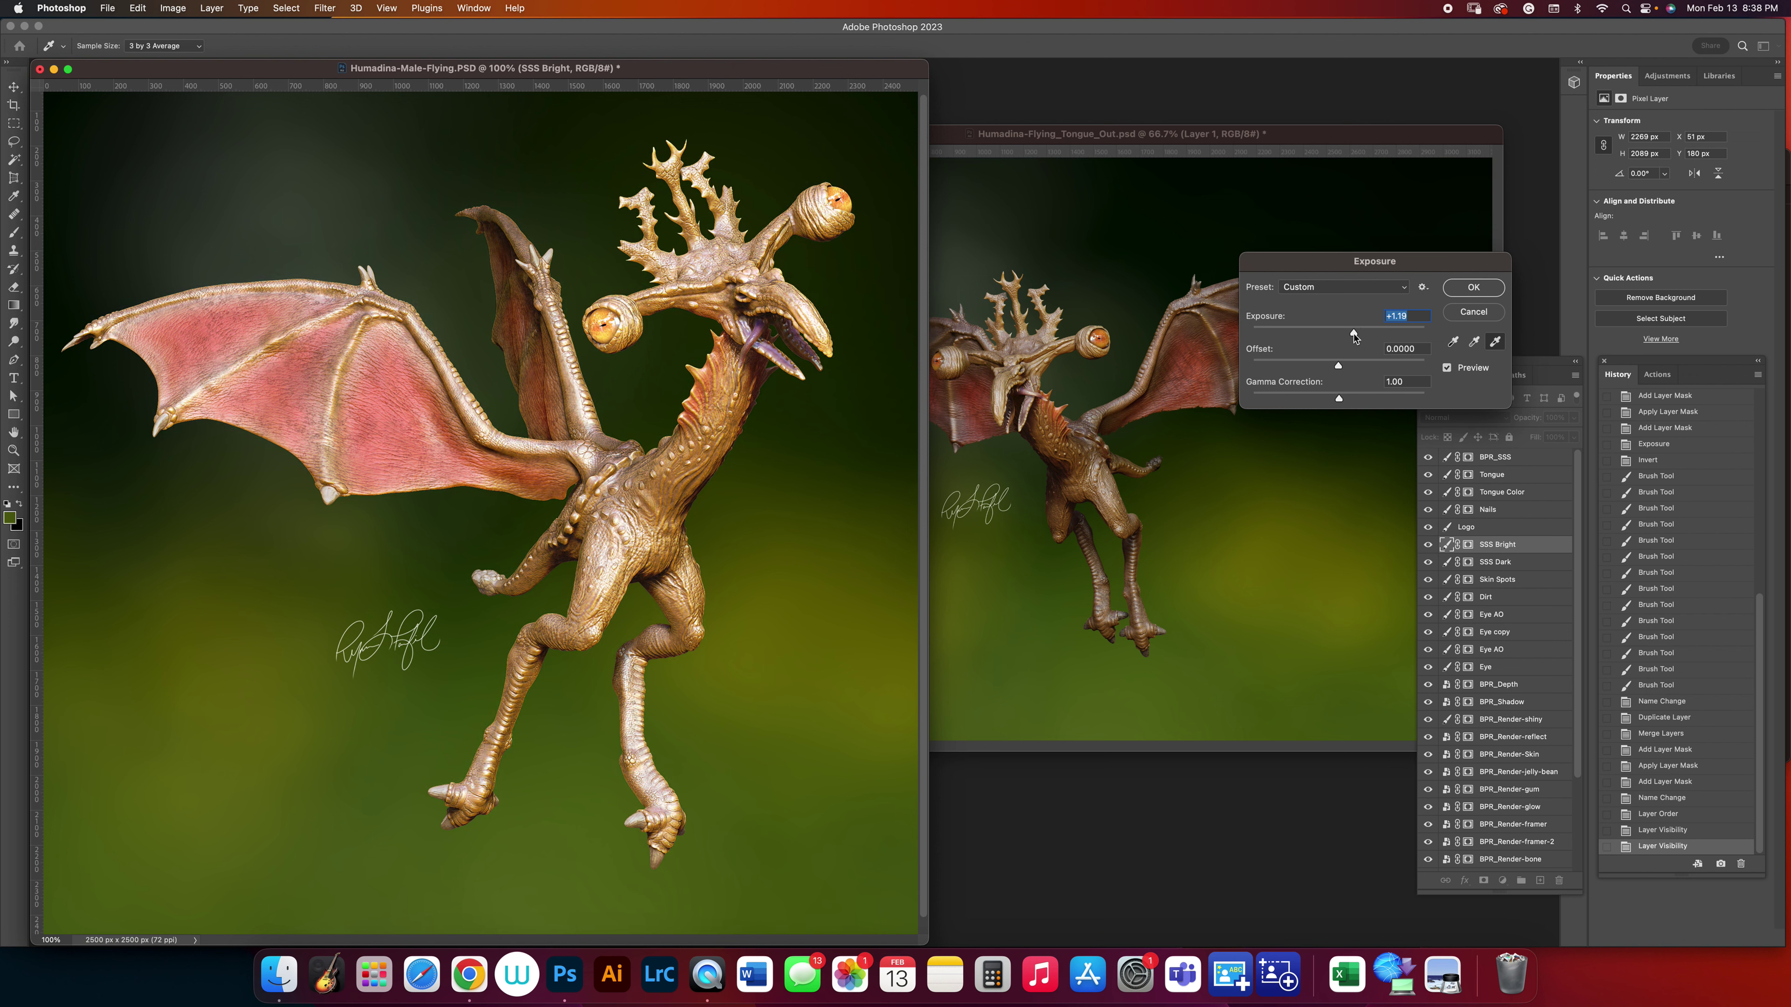
left_click(1474, 289)
Invert the SSS Bright layer mask to black.
left_click(1468, 546)
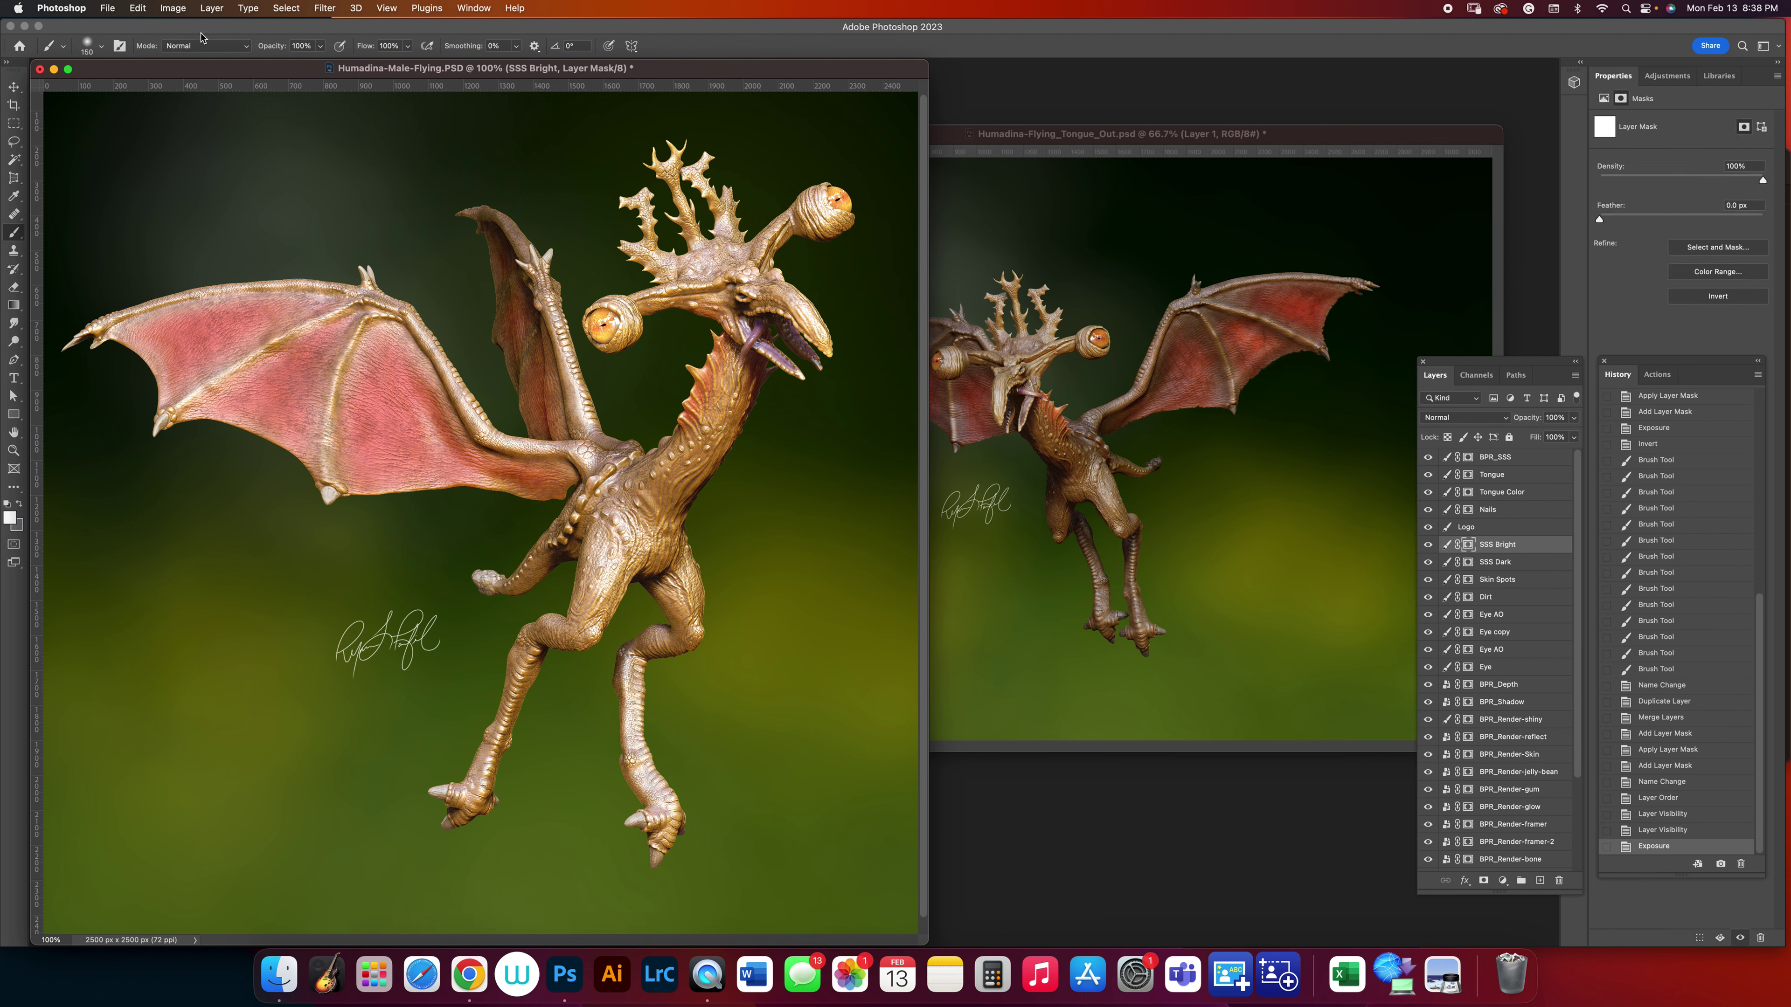
left_click(177, 10)
mouse_move(204, 47)
left_click(380, 201)
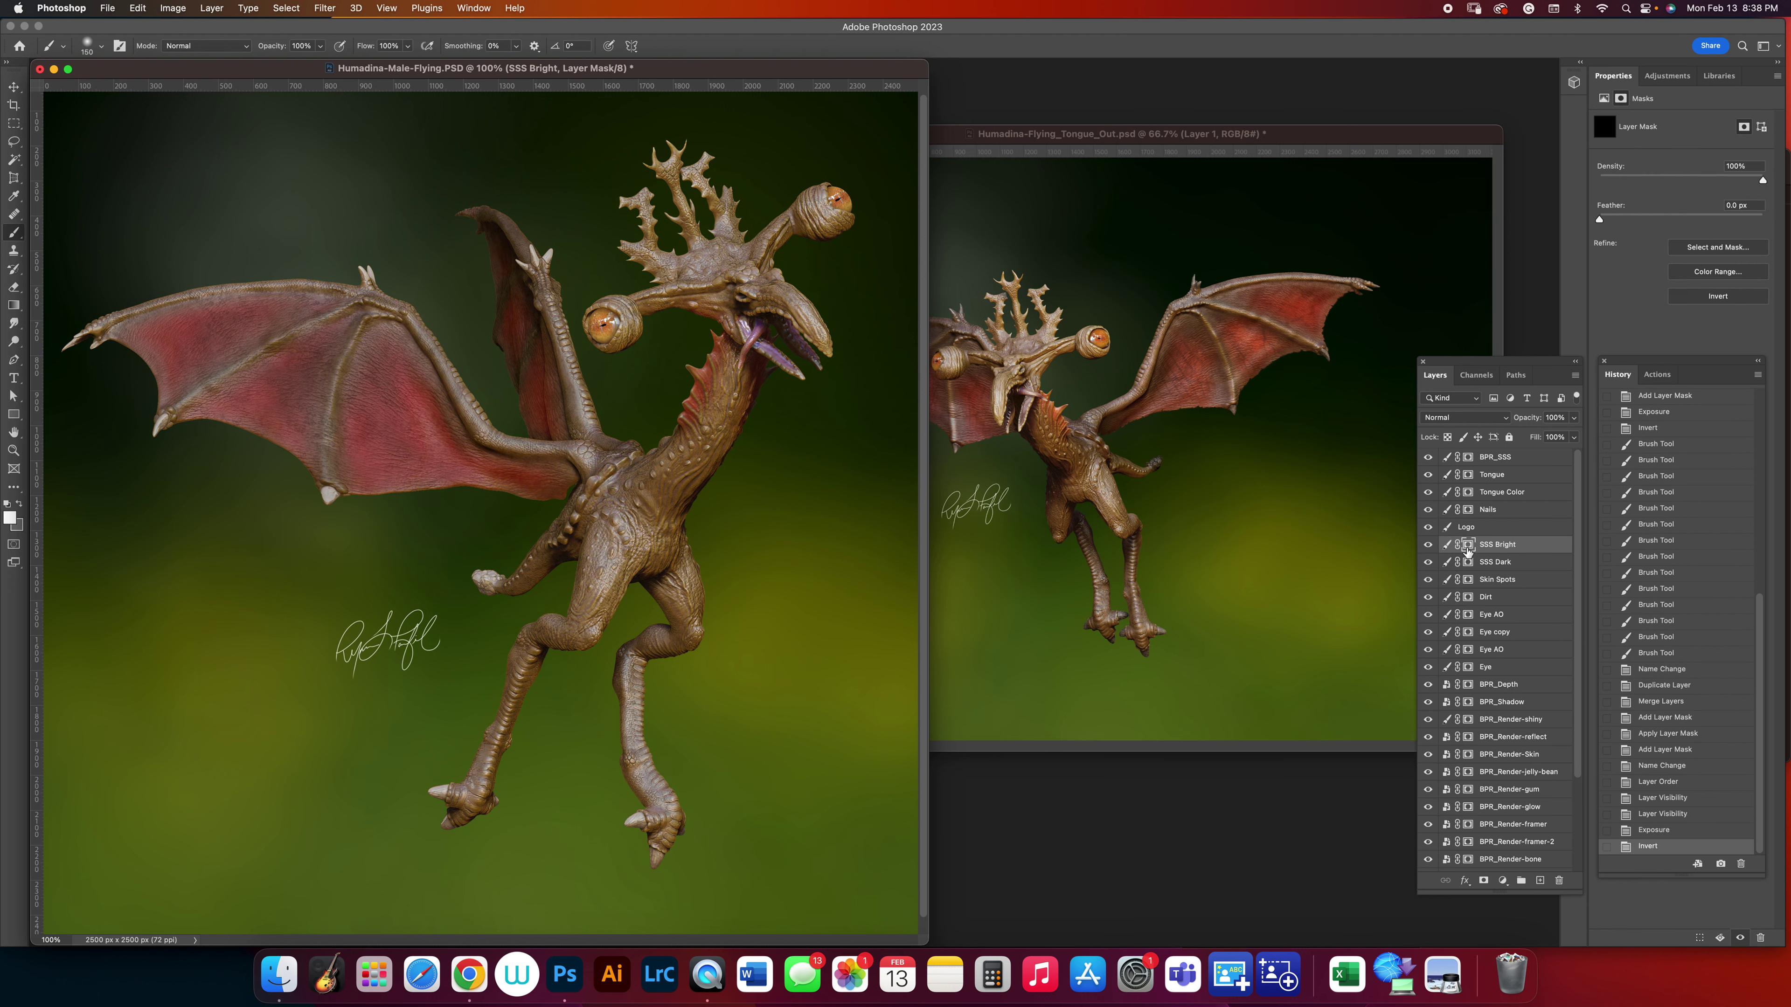
Paint white on the SSS Bright mask over the center of the near wing's inner membrane.
left_click(10, 518)
left_click(1579, 198)
key("b")
left_click(396, 412)
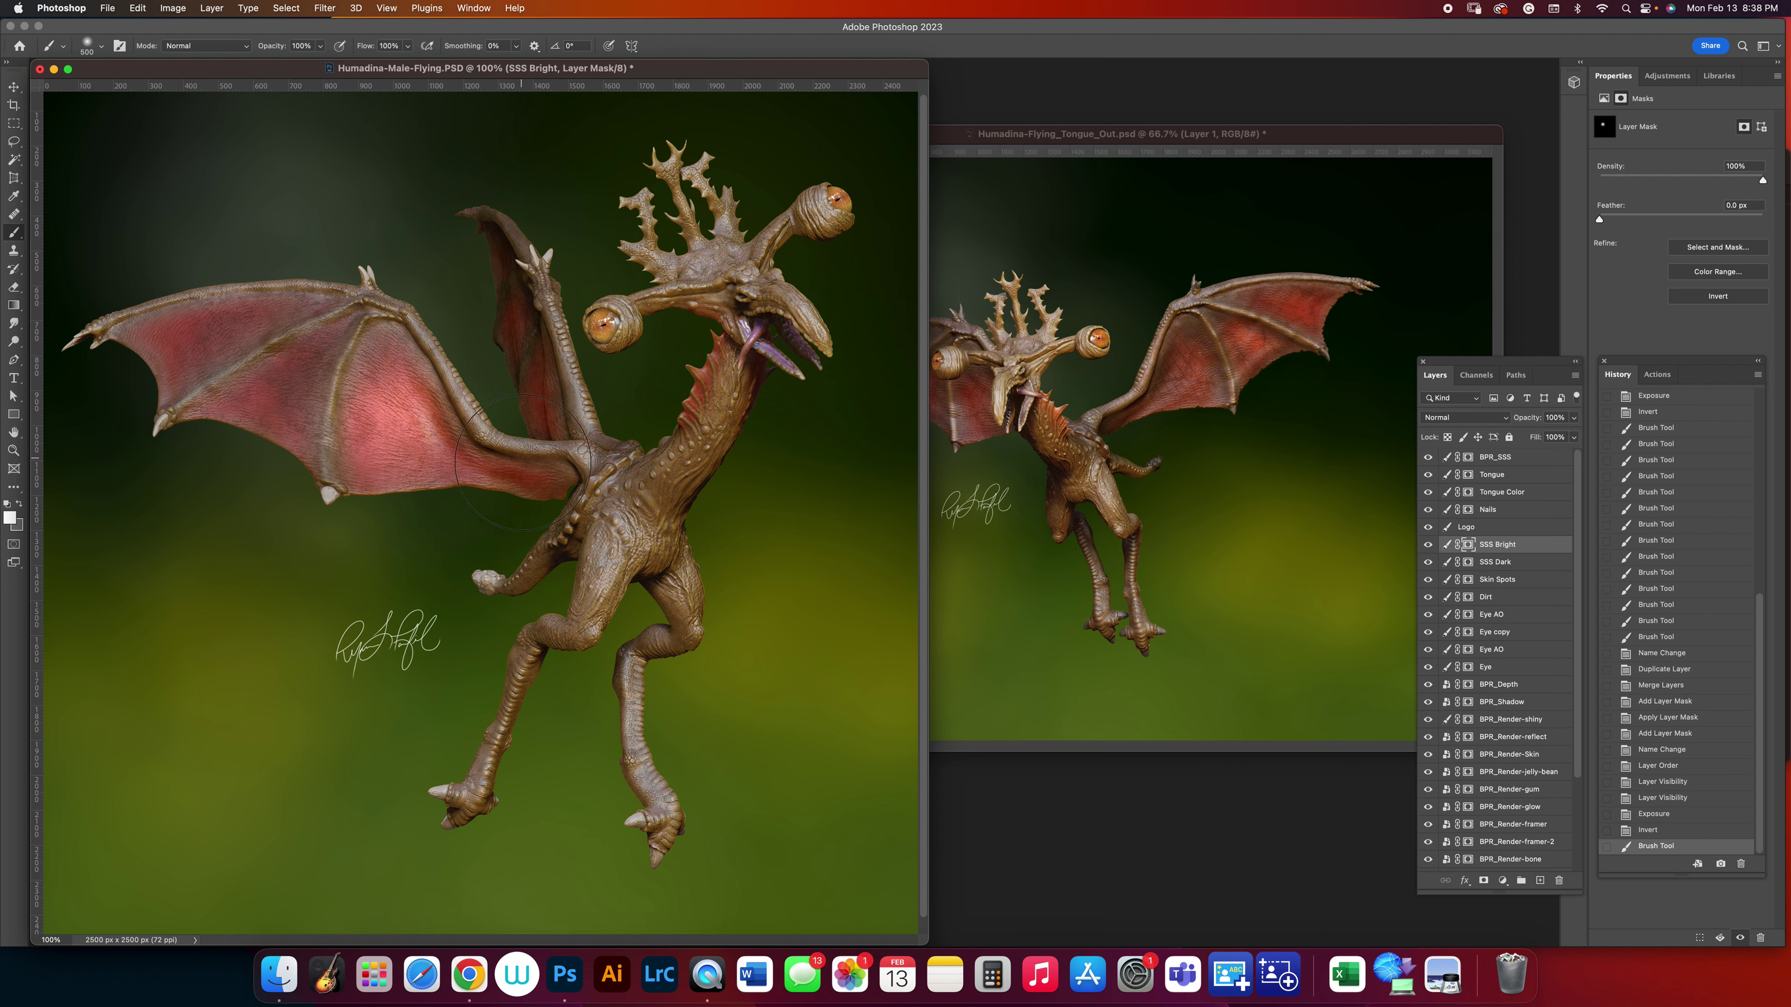
key("cmd+z")
key("p")
key("b")
key("cmd+shift+z")
key("p")
key("b")
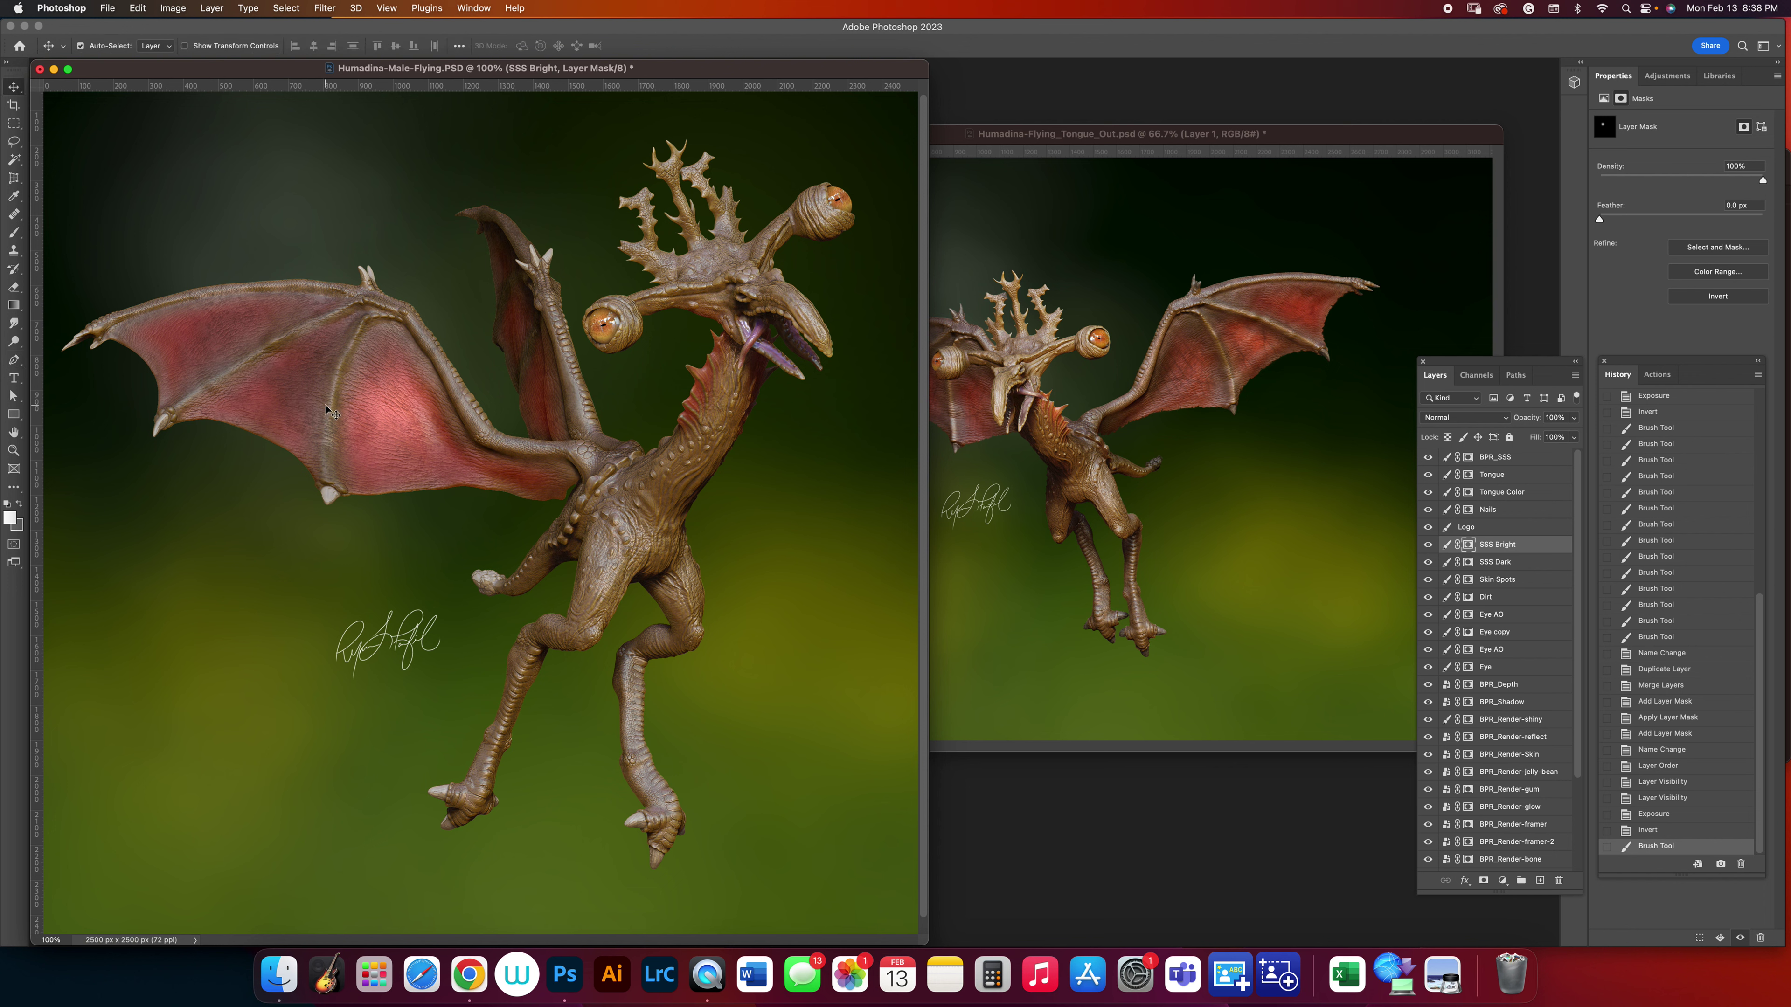
Paint white on the SSS Bright mask over the near wing's outer membrane and its lower edge toward the body.
left_click_drag(286, 393, 286, 385)
left_click(190, 343)
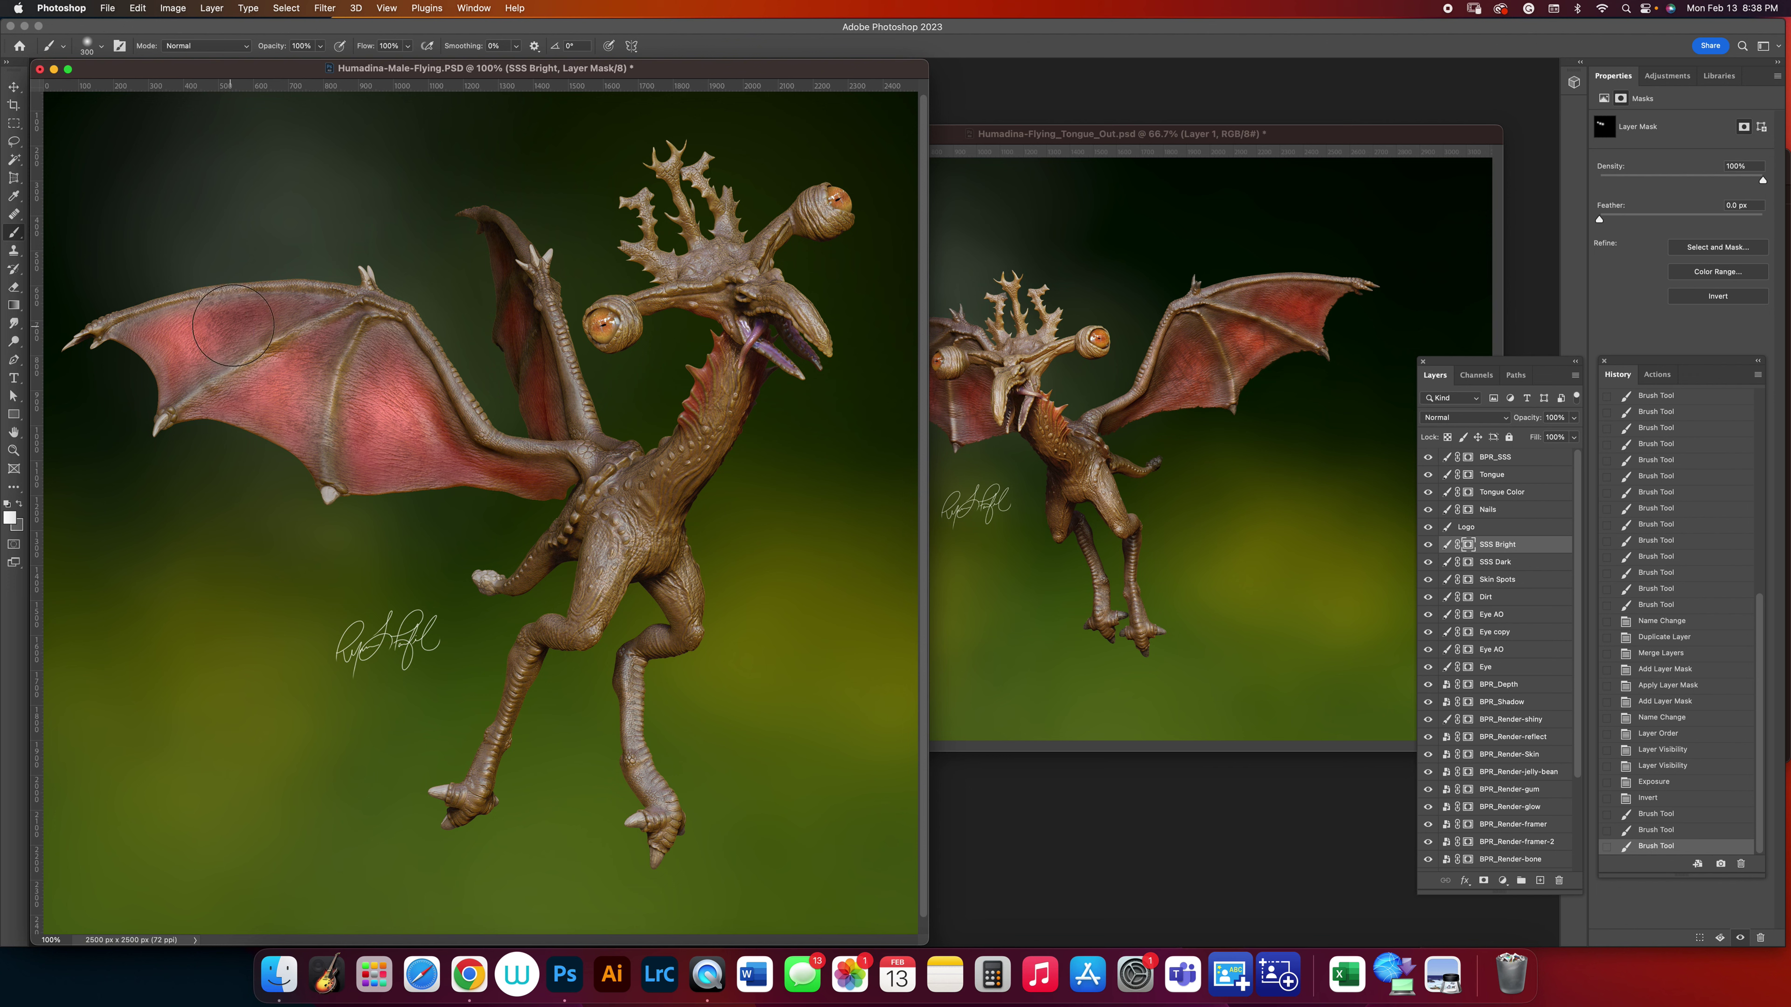
left_click(240, 330)
key("bracketleft")
left_click(439, 474)
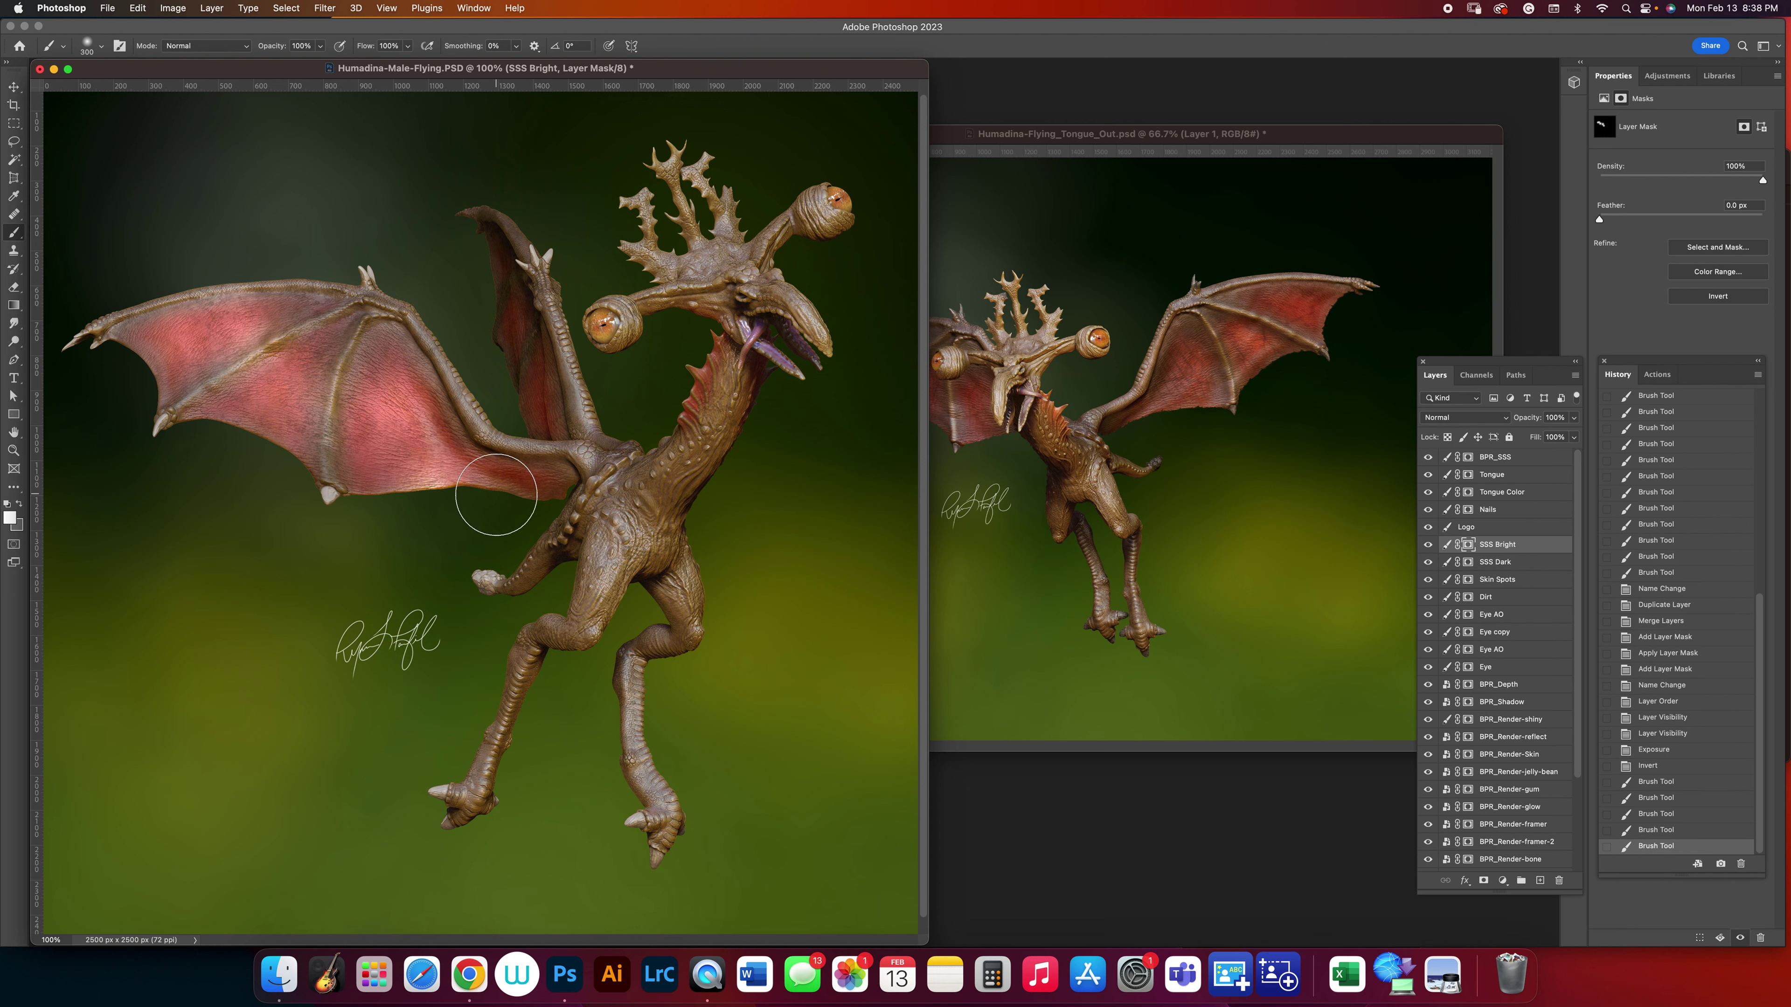
left_click(500, 497)
left_click(405, 462)
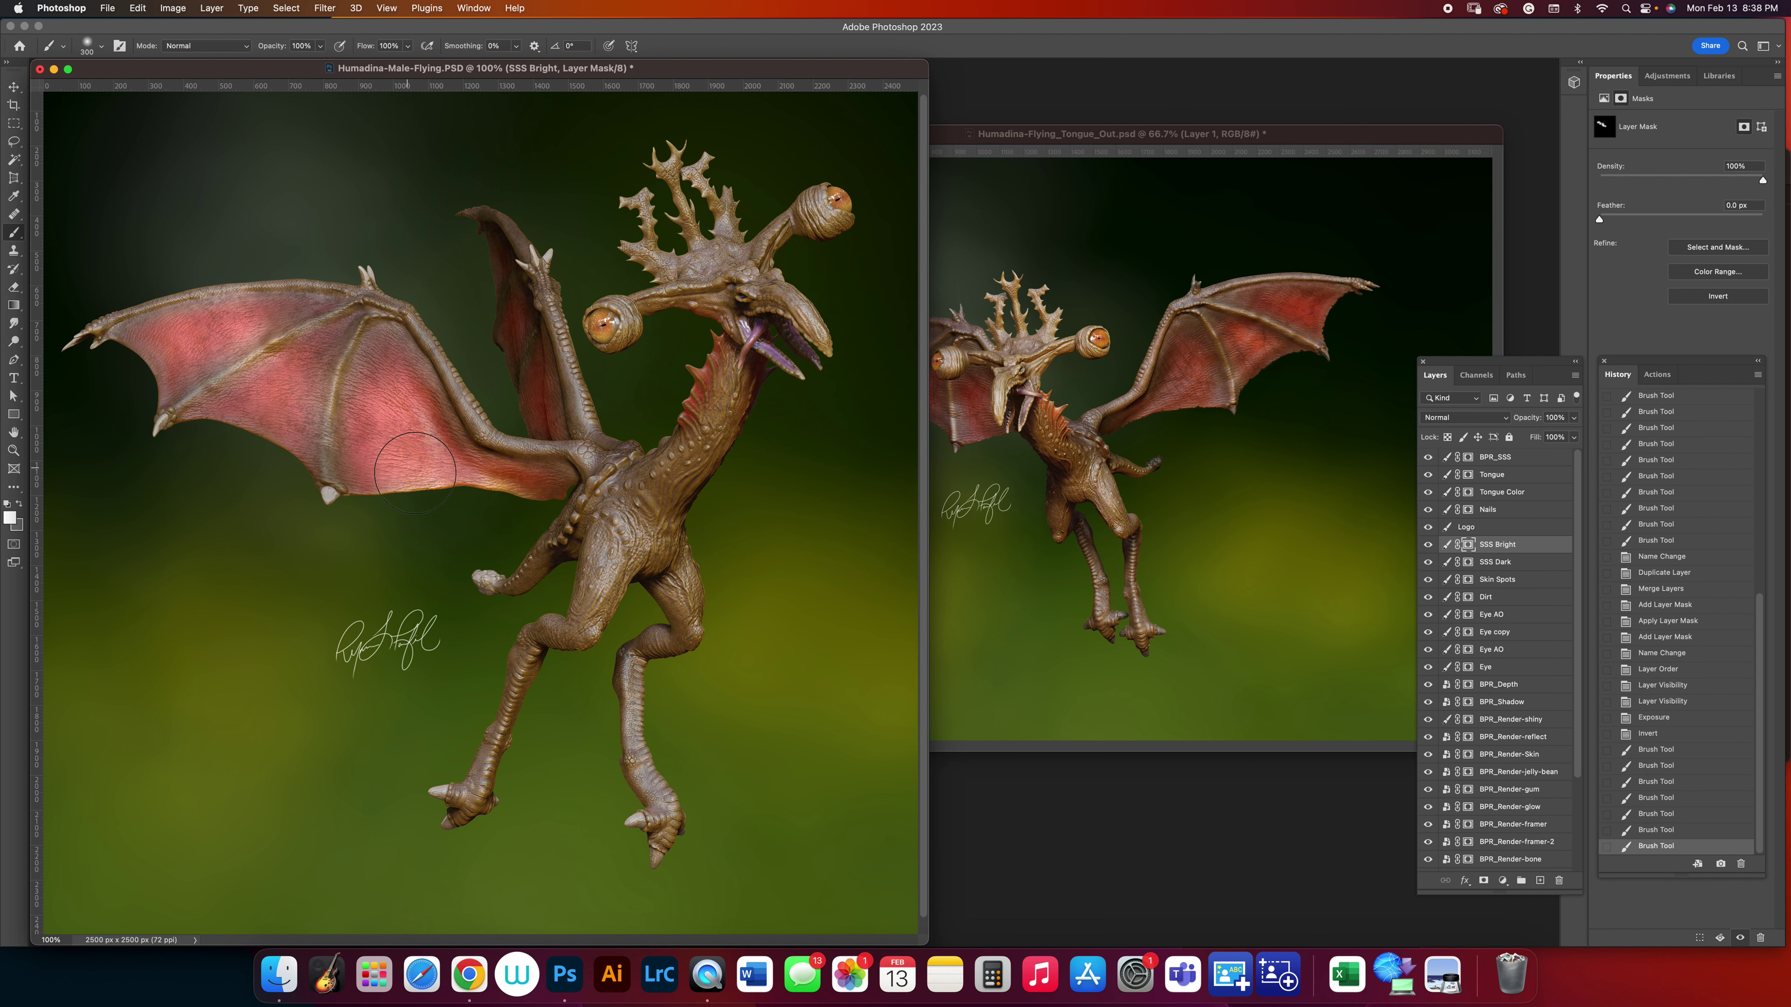
Paint white on the SSS Bright mask up the far wing's membrane from its base to the tip.
left_click(533, 444)
left_click(538, 400)
left_click(516, 338)
left_click(489, 276)
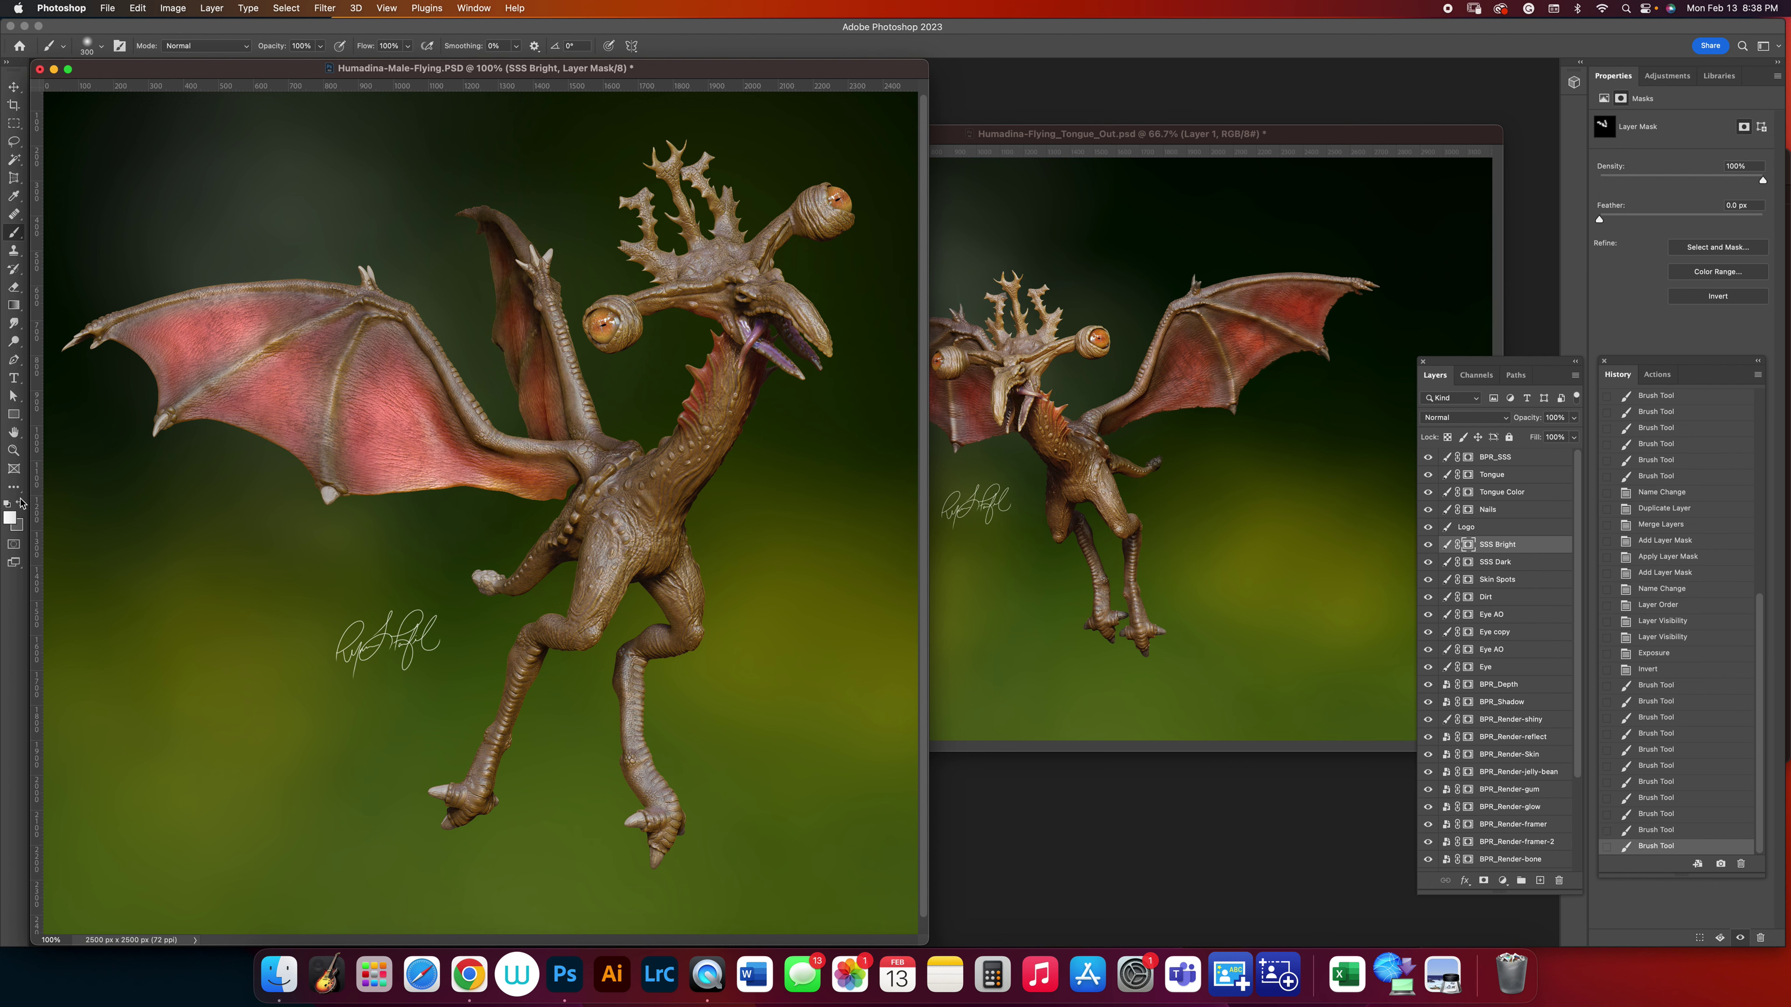
Set the foreground color to black and paint with a smaller brush on the SSS Bright mask along the far wing's arm and edges.
left_click(11, 516)
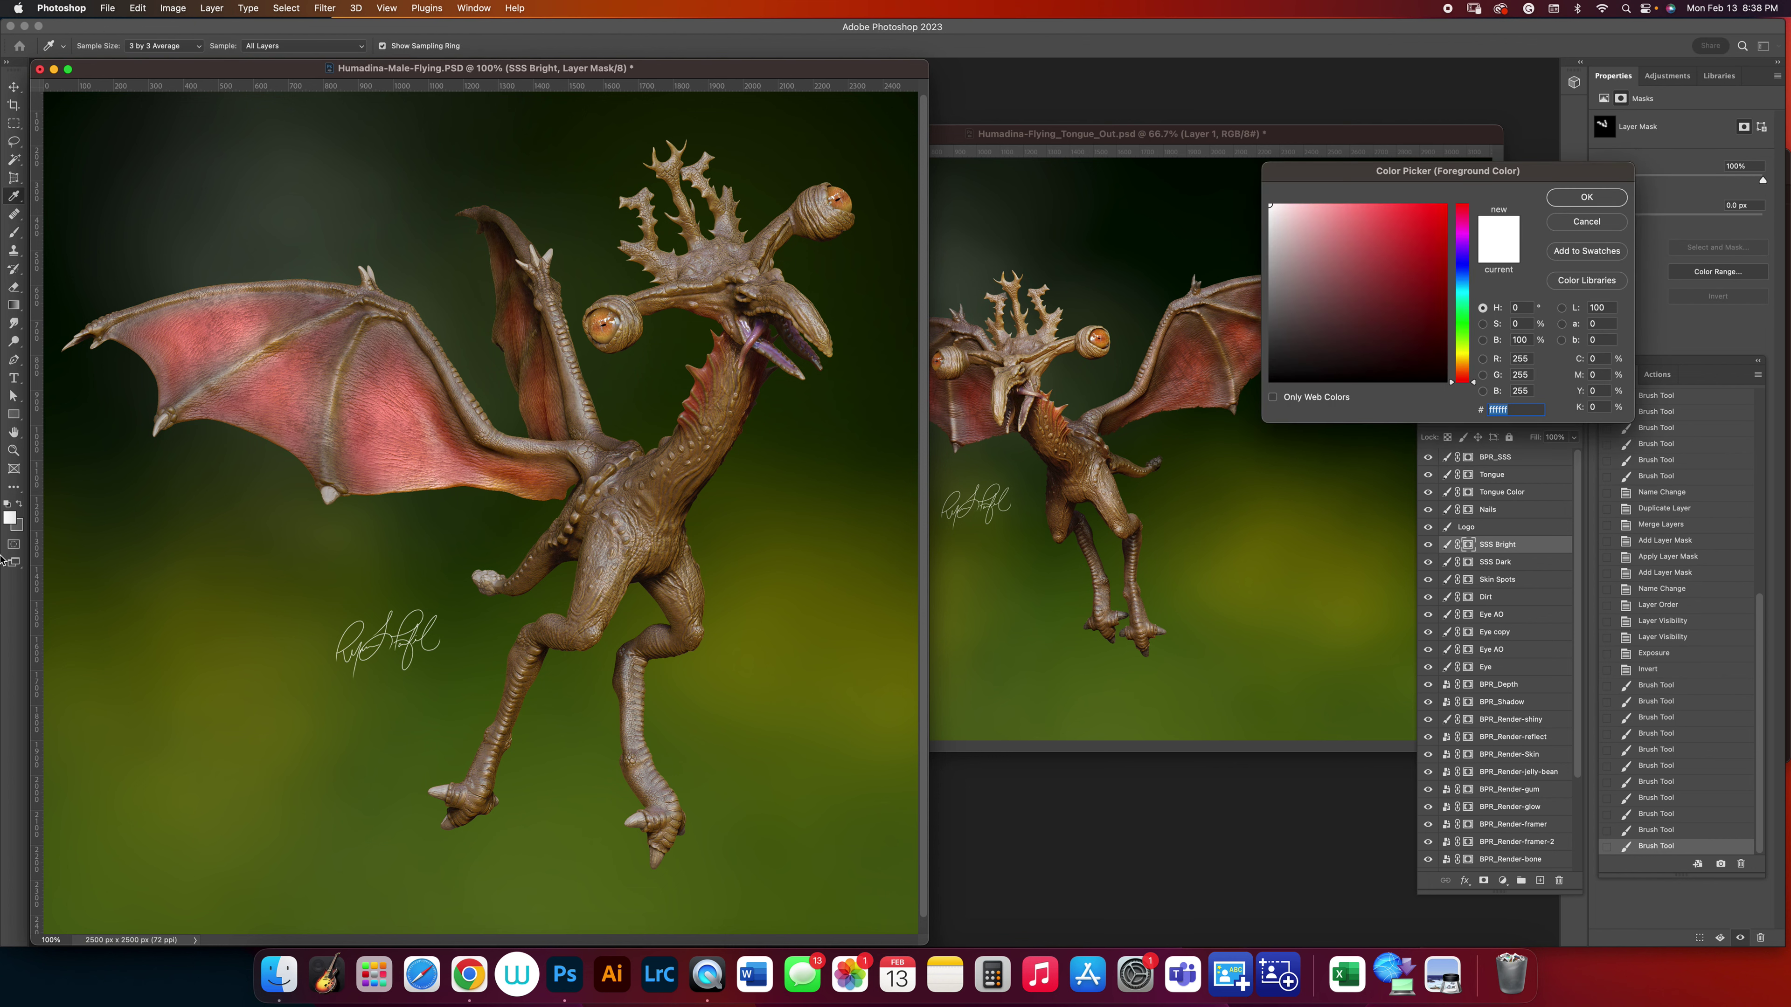
left_click_drag(1335, 334, 1330, 396)
left_click(1568, 204)
key("bracketleft")
key("bracketleft")
key("bracketleft")
key("bracketleft")
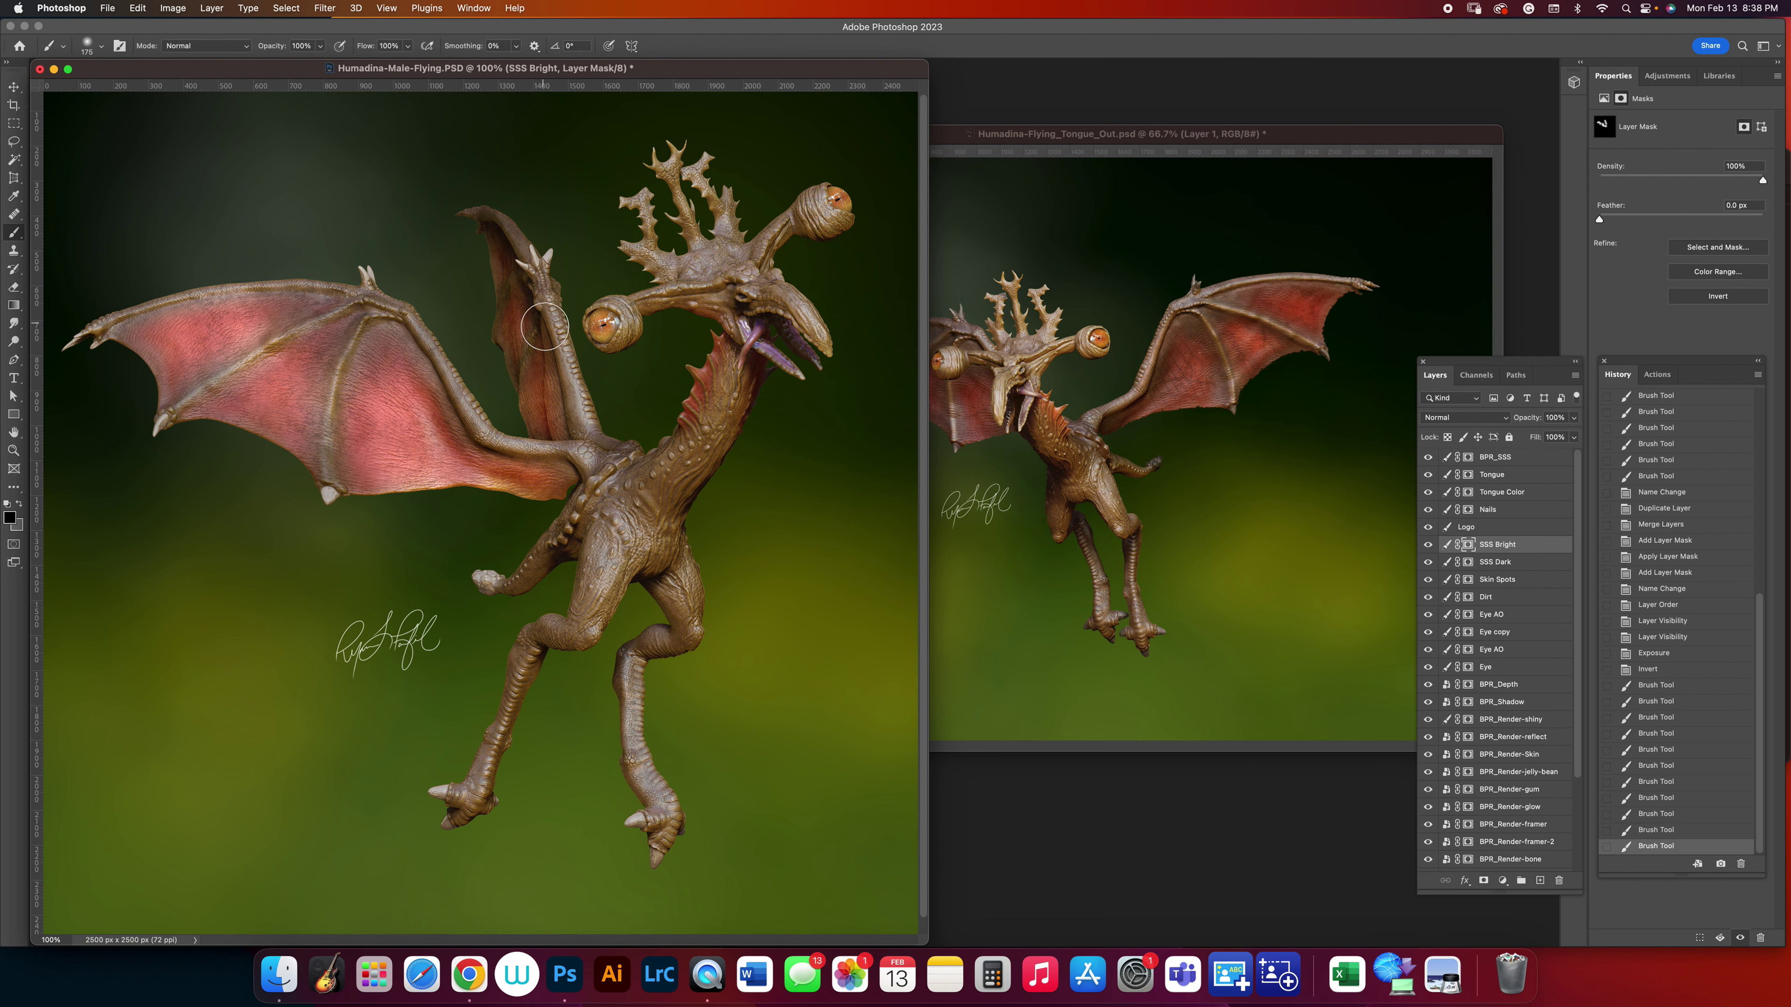
left_click_drag(564, 330, 568, 402)
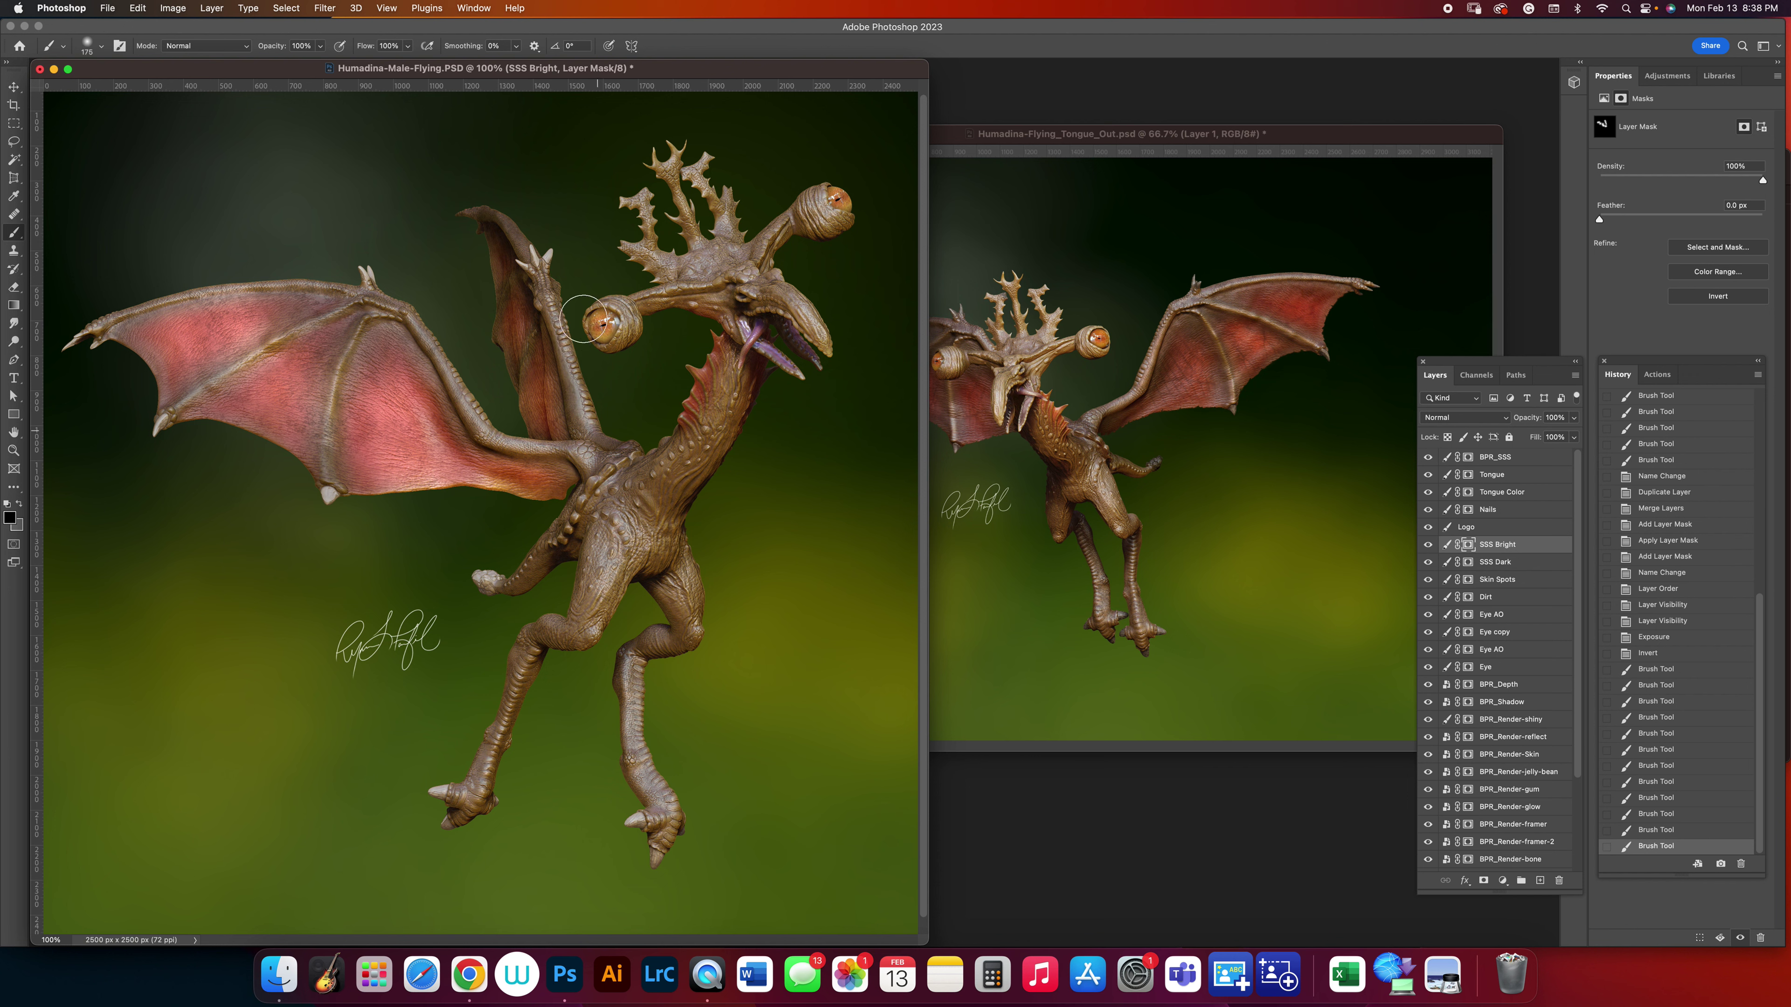
mouse_move(550, 215)
left_mouse_down()
mouse_move(506, 246)
mouse_move(528, 262)
mouse_move(493, 349)
mouse_move(530, 350)
mouse_move(510, 404)
left_mouse_up()
Undo the last three brush strokes on the SSS Bright mask.
key("bracketleft")
key("bracketleft")
key("bracketleft")
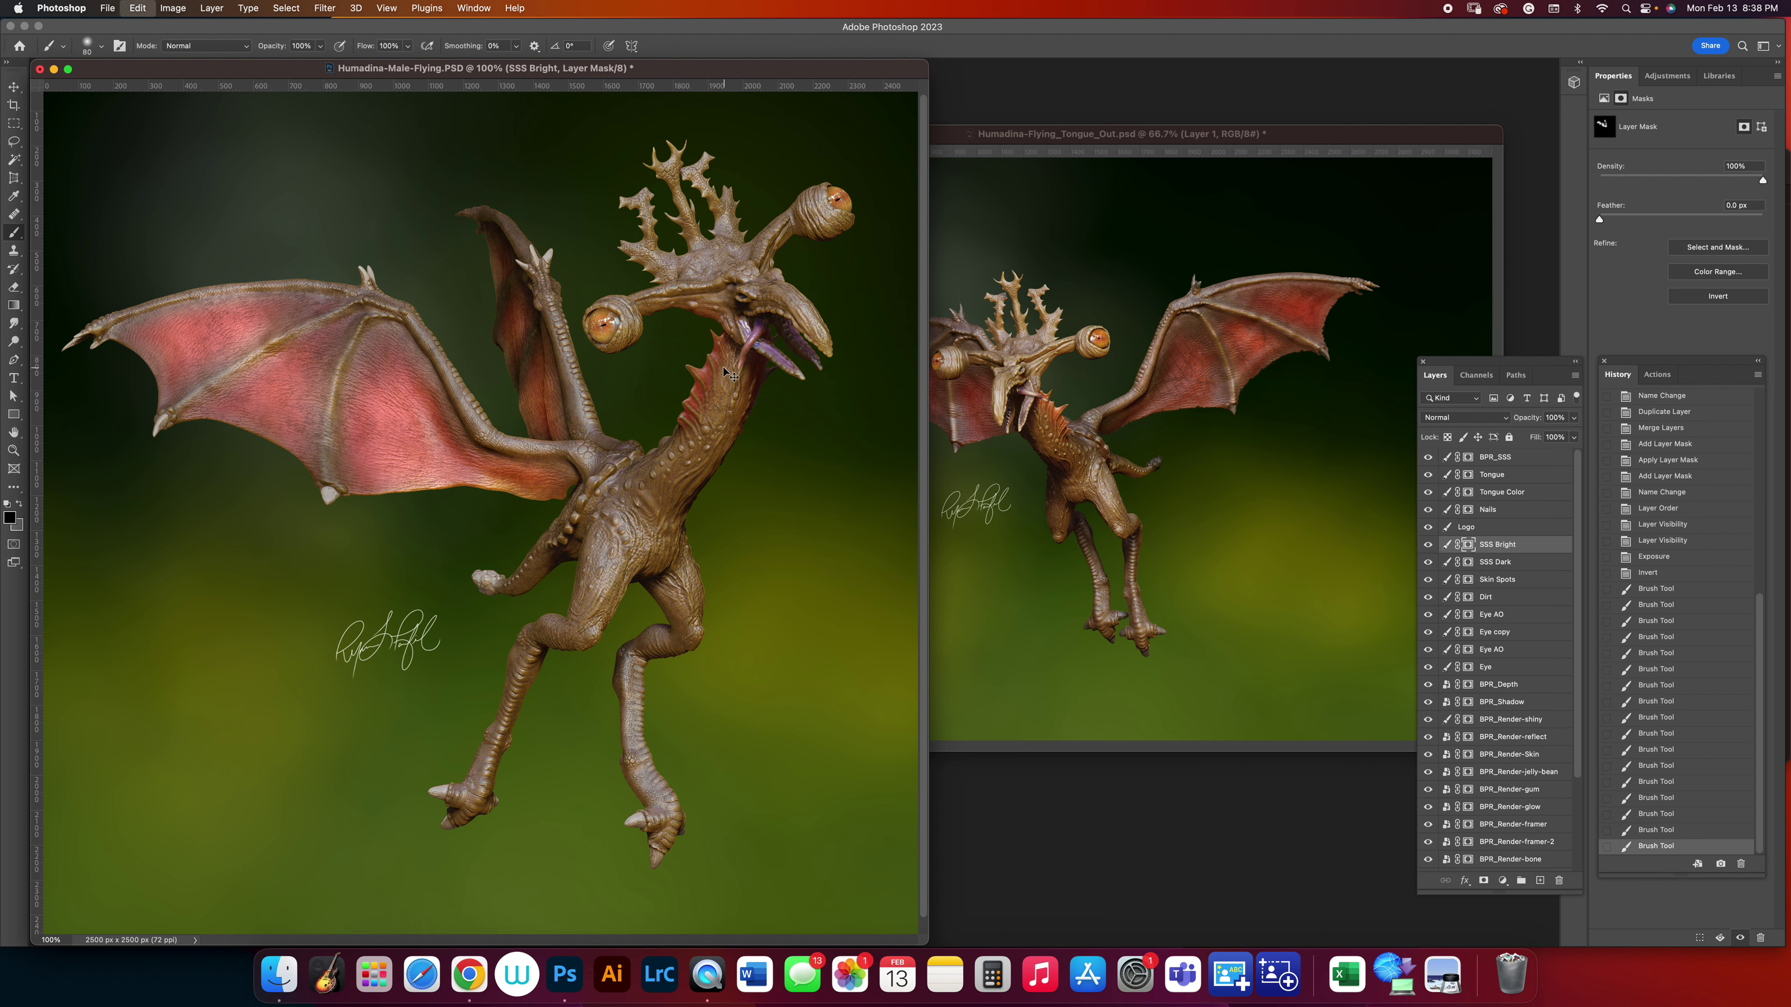
key("super+z")
key("super+z")
key("super+z")
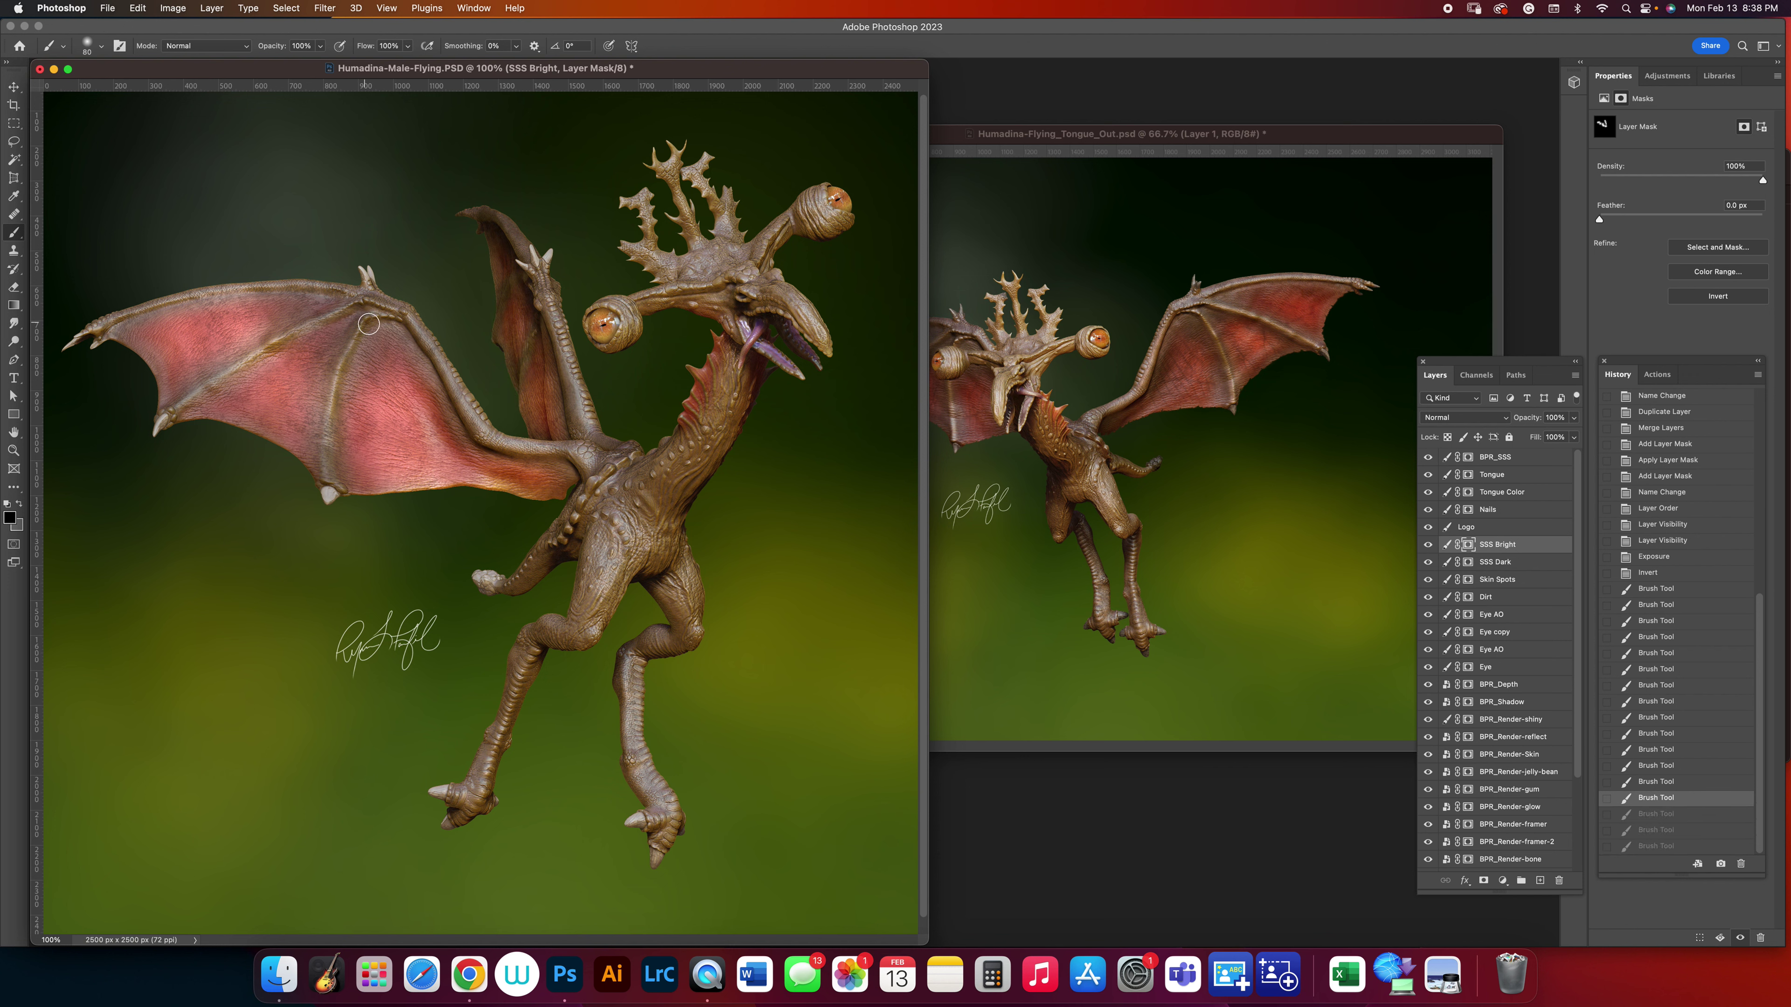
Try painting black along the near wing's middle finger bone with a 100 px brush, and undo the strokes.
key("super+shift+z")
key("super+shift+z")
key("super+shift+z")
key("bracketright")
key("bracketright")
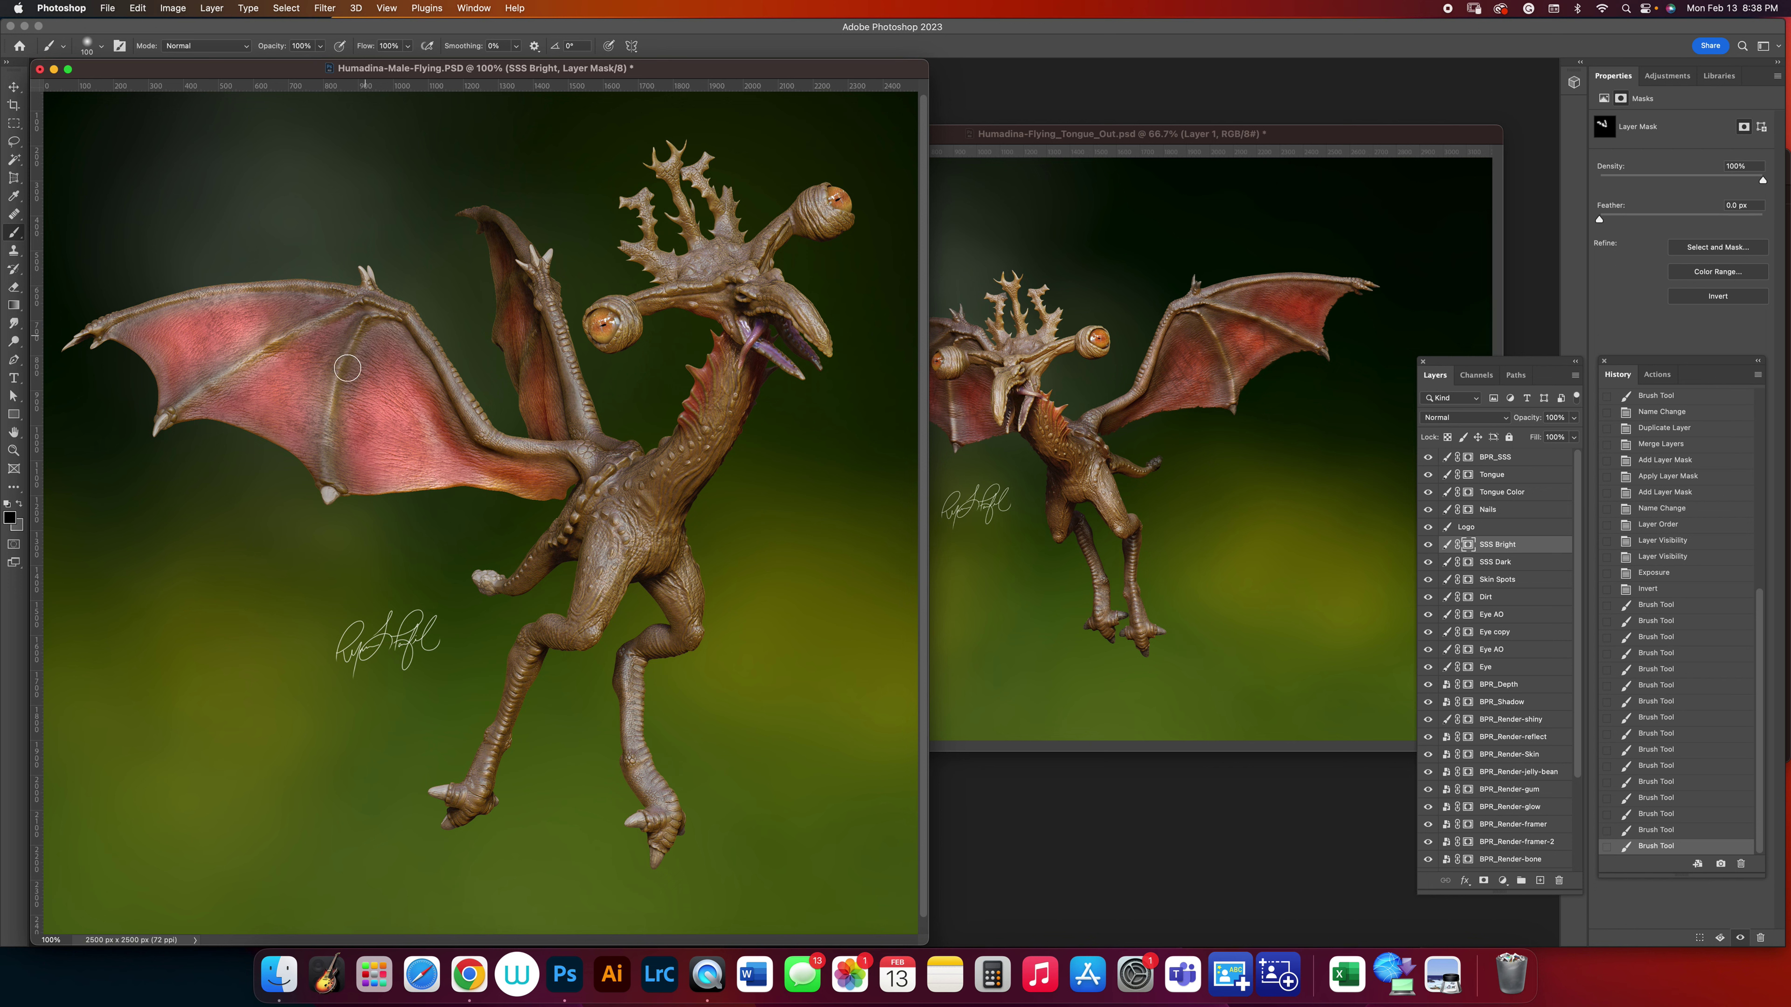
left_click(326, 525)
key("super+z")
key("super+z")
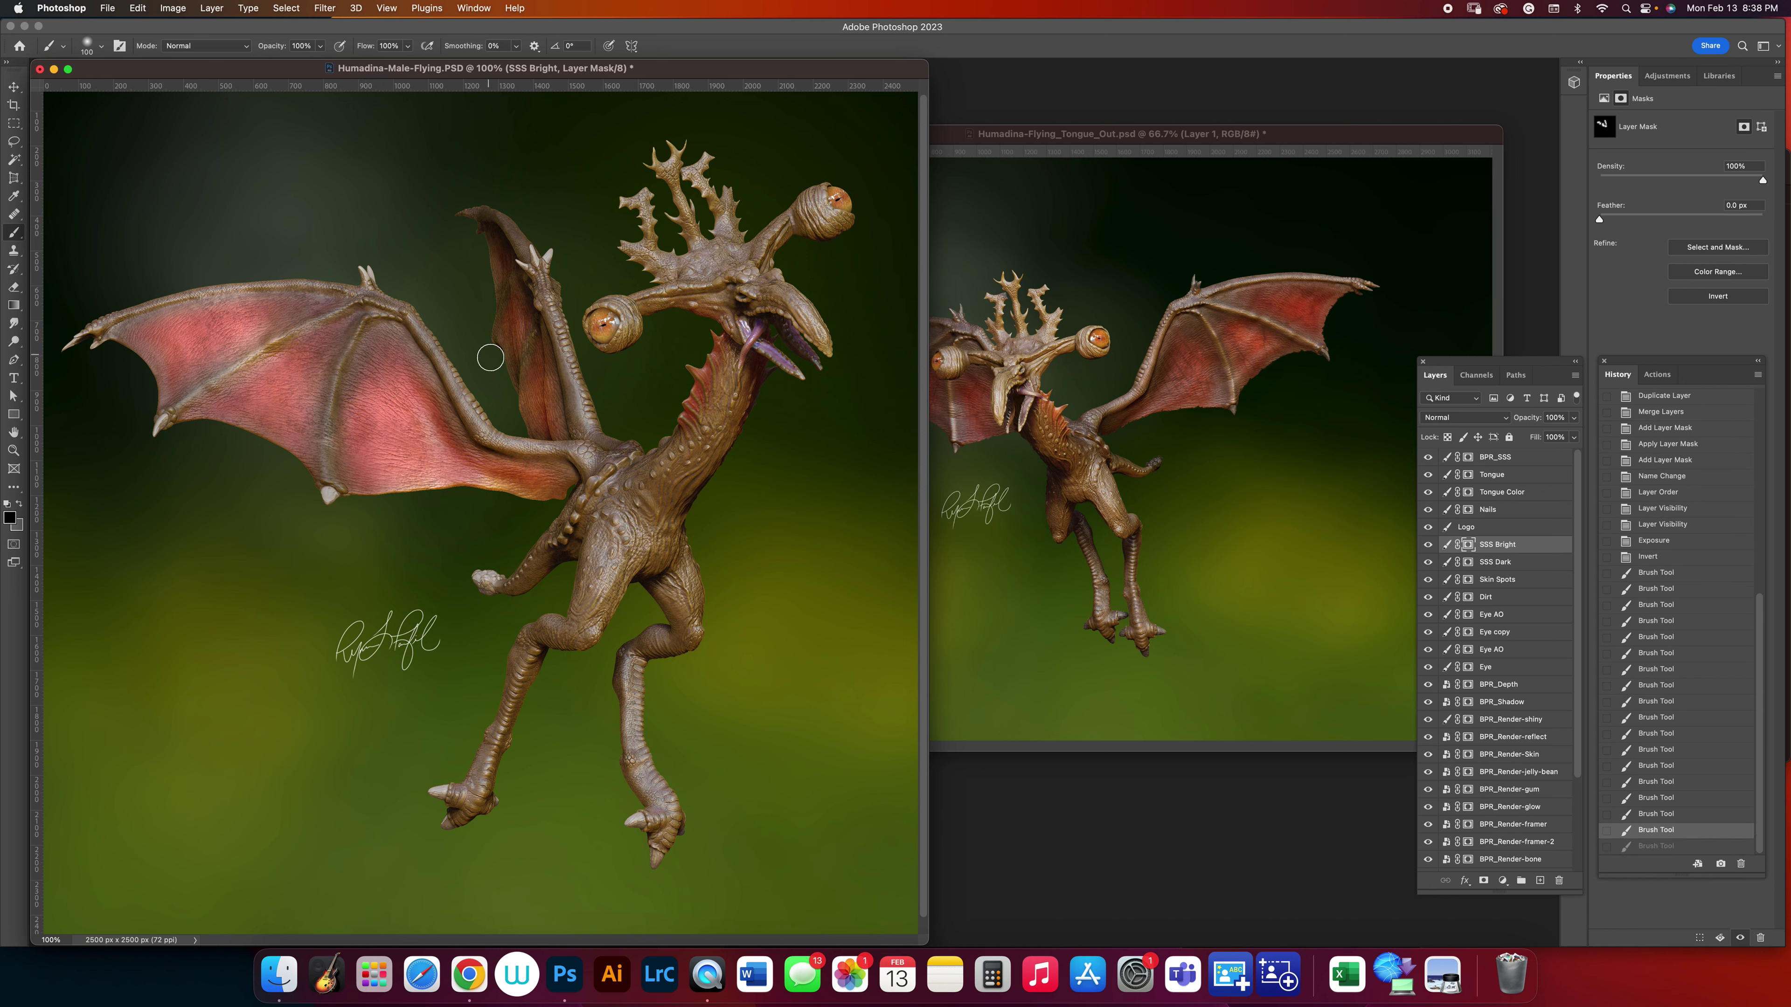
key("super+z")
key("super+z")
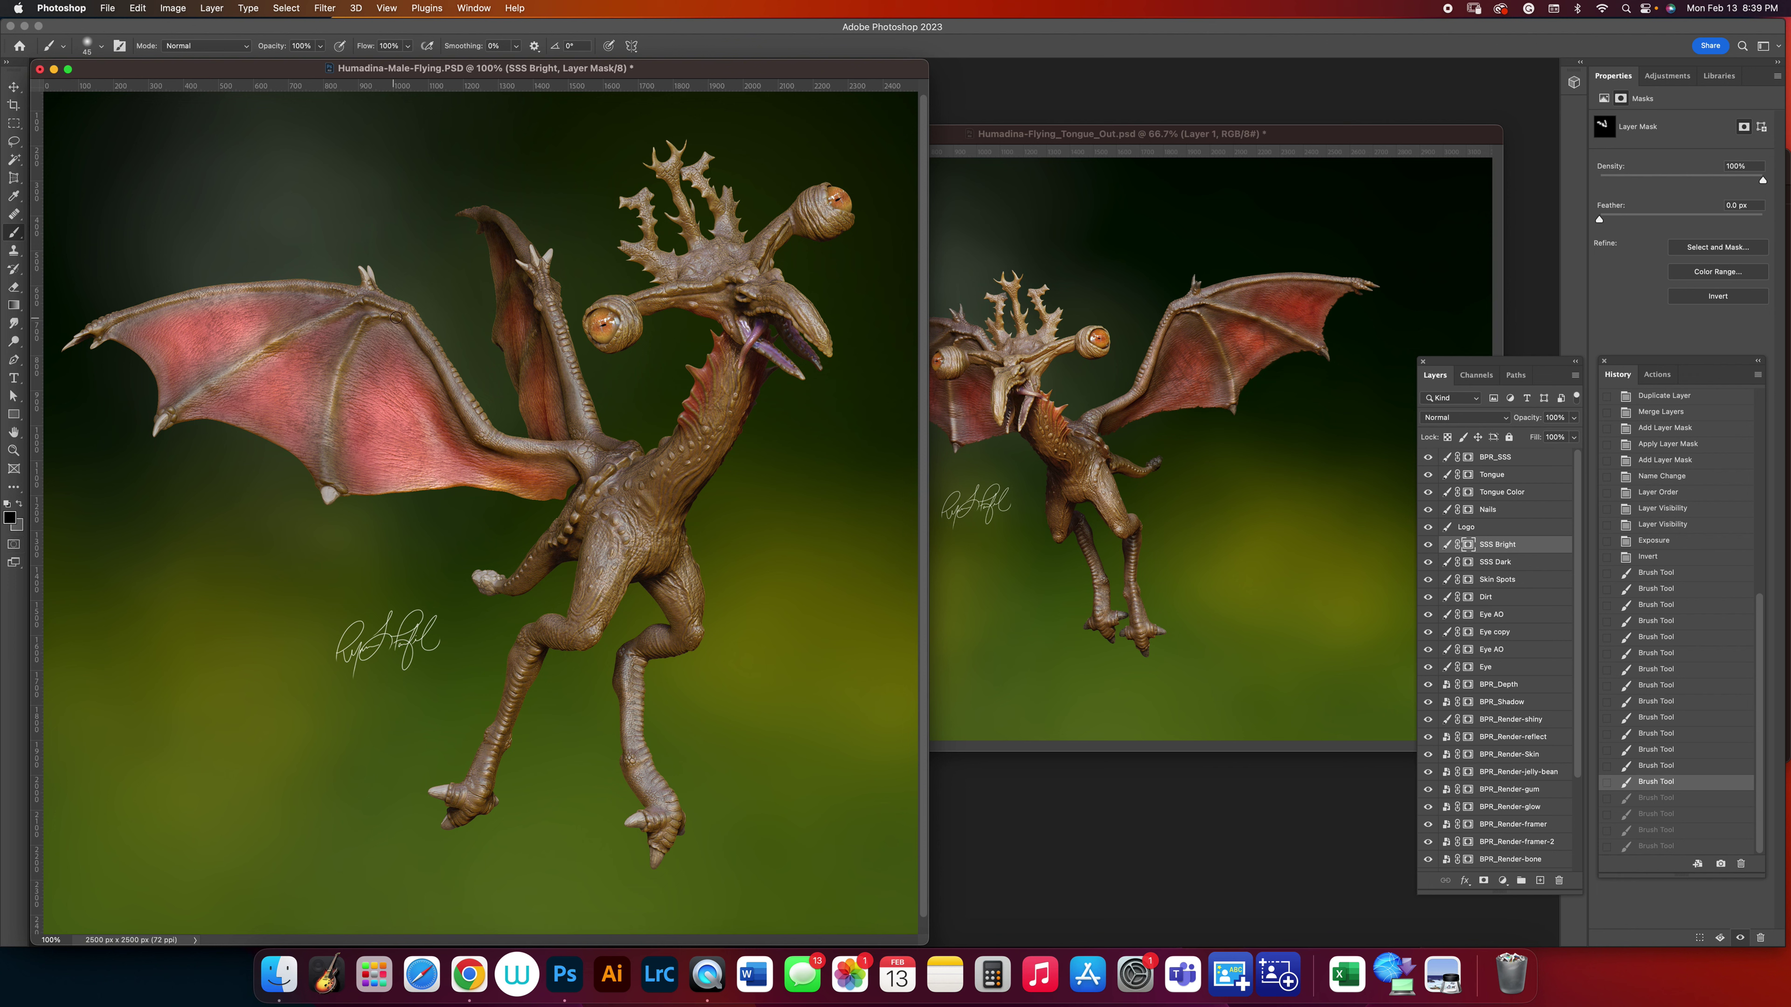
Paint black with a finer brush on the SSS Bright mask along the near wing's finger bones and leading edge and the far wing's arm.
key("super+shift+z")
key("super+shift+z")
key("super+shift+z")
key("super+shift+z")
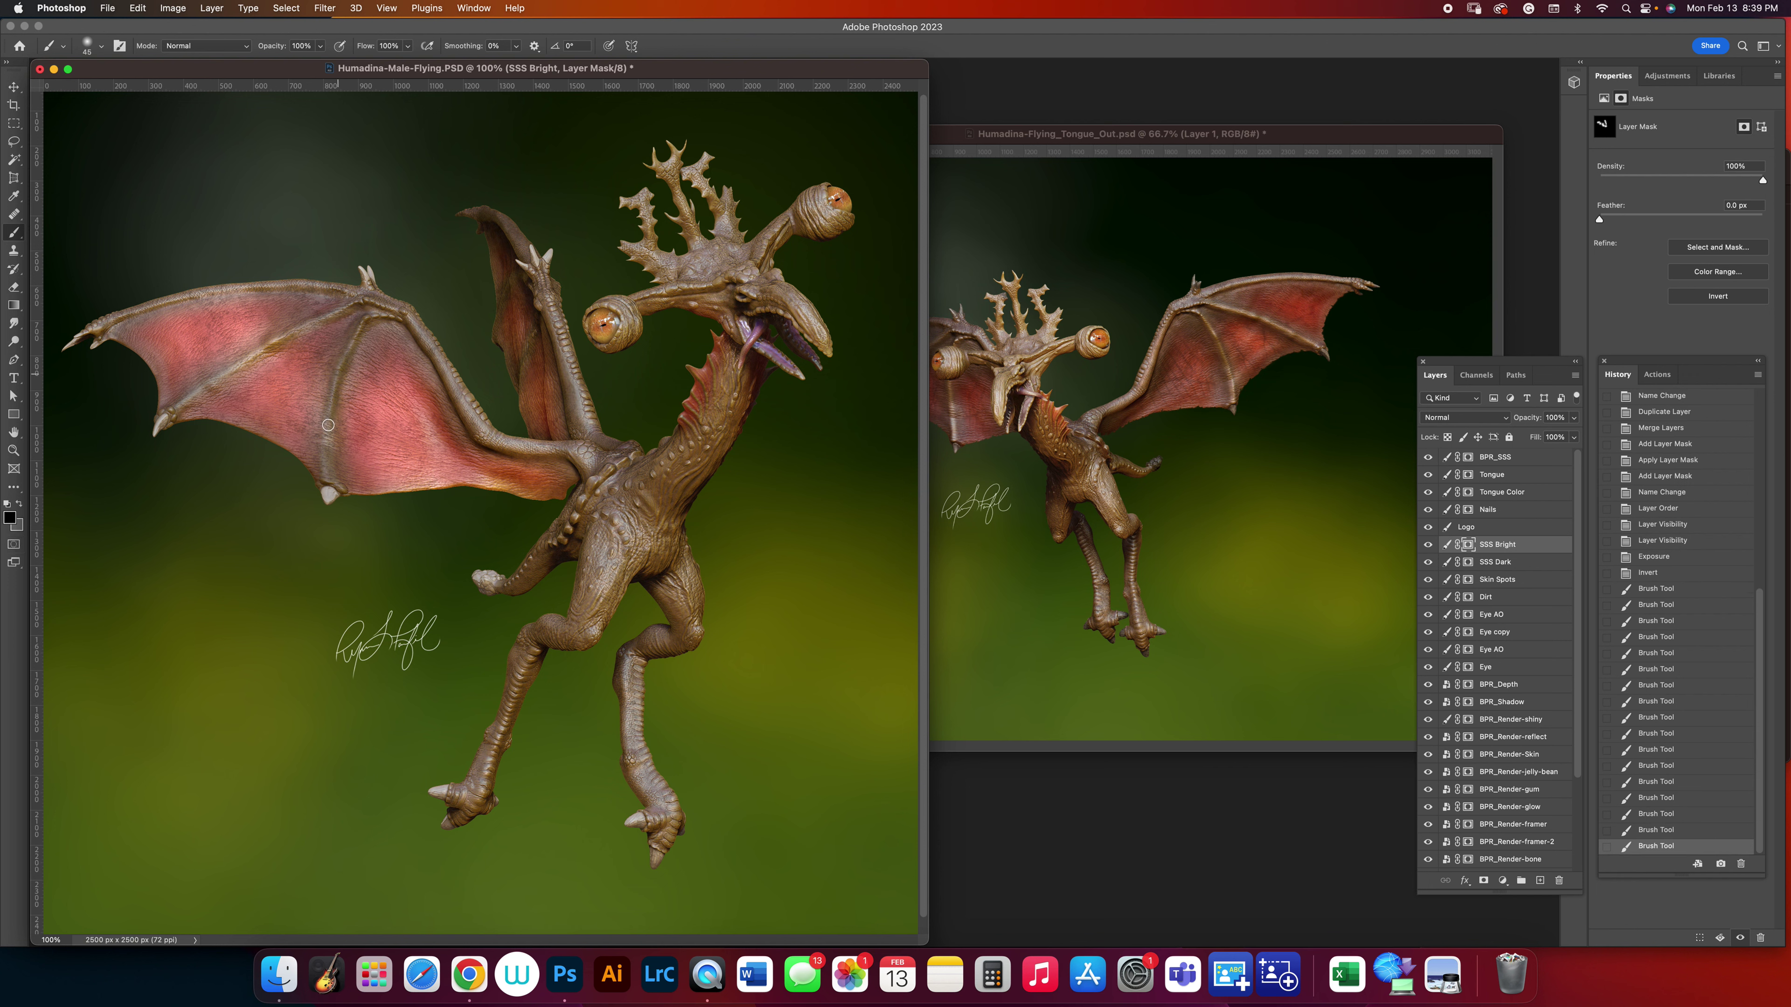
left_click(335, 490)
left_click_drag(316, 323, 150, 435)
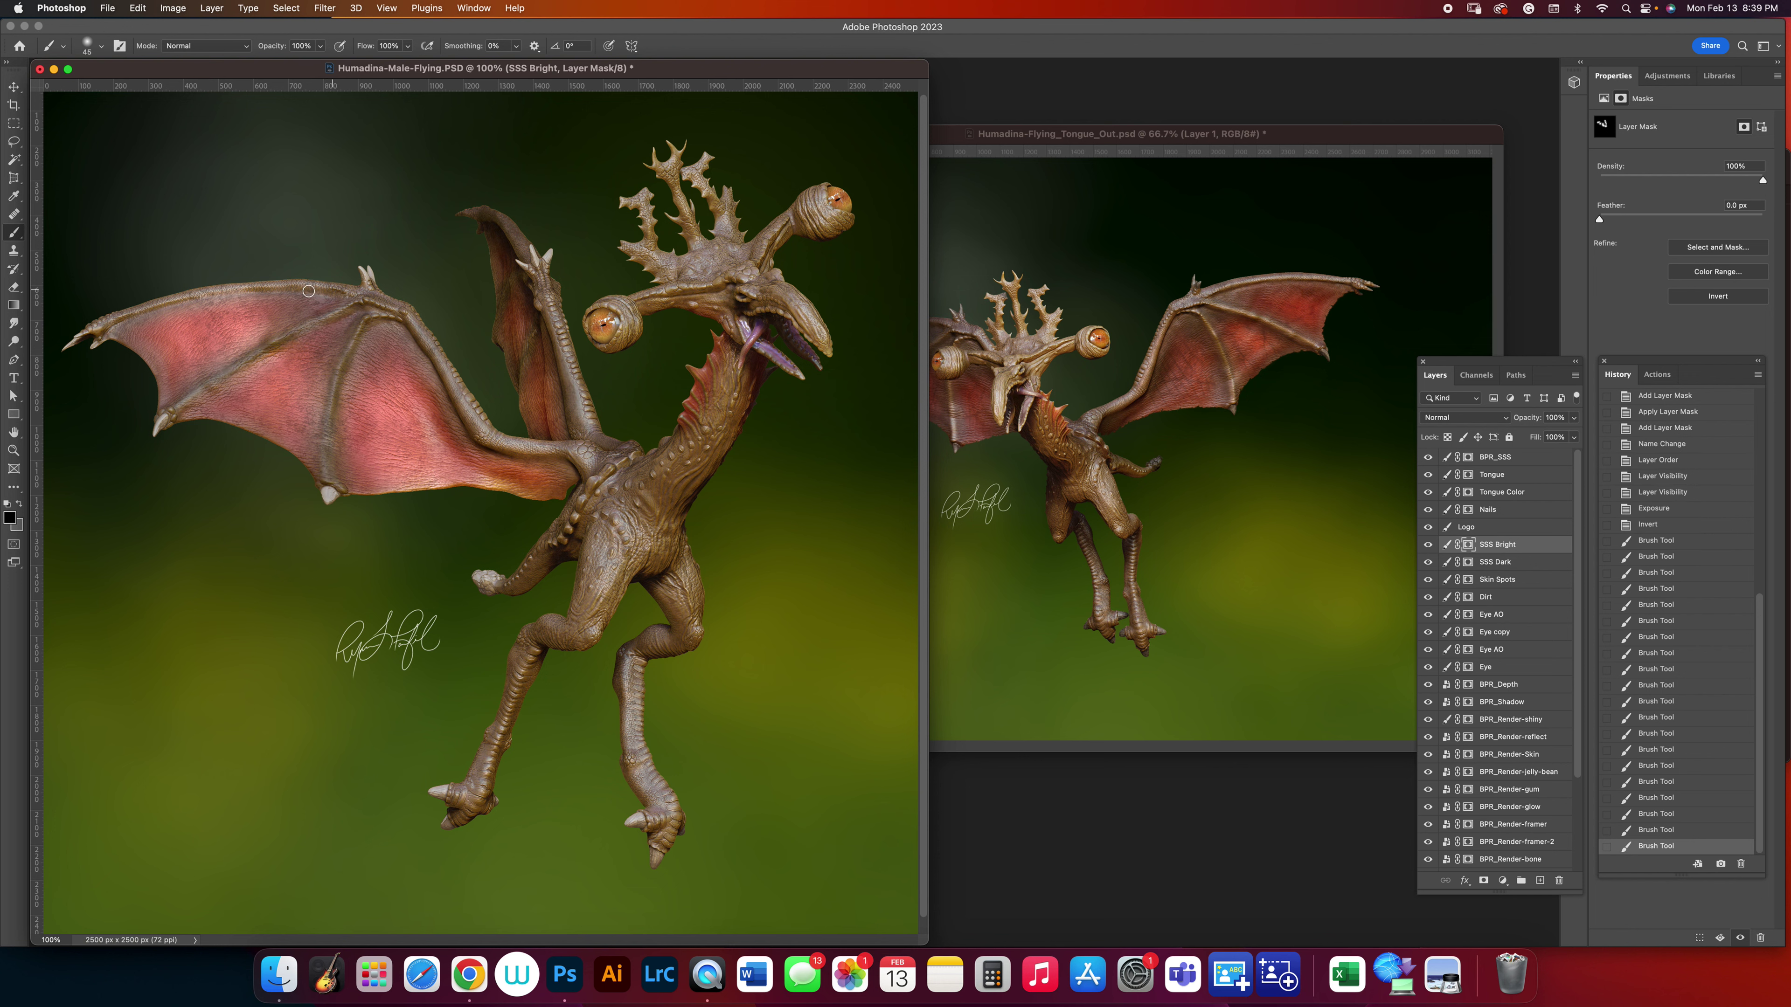
mouse_move(332, 282)
left_mouse_down()
mouse_move(108, 320)
mouse_move(83, 375)
left_mouse_up()
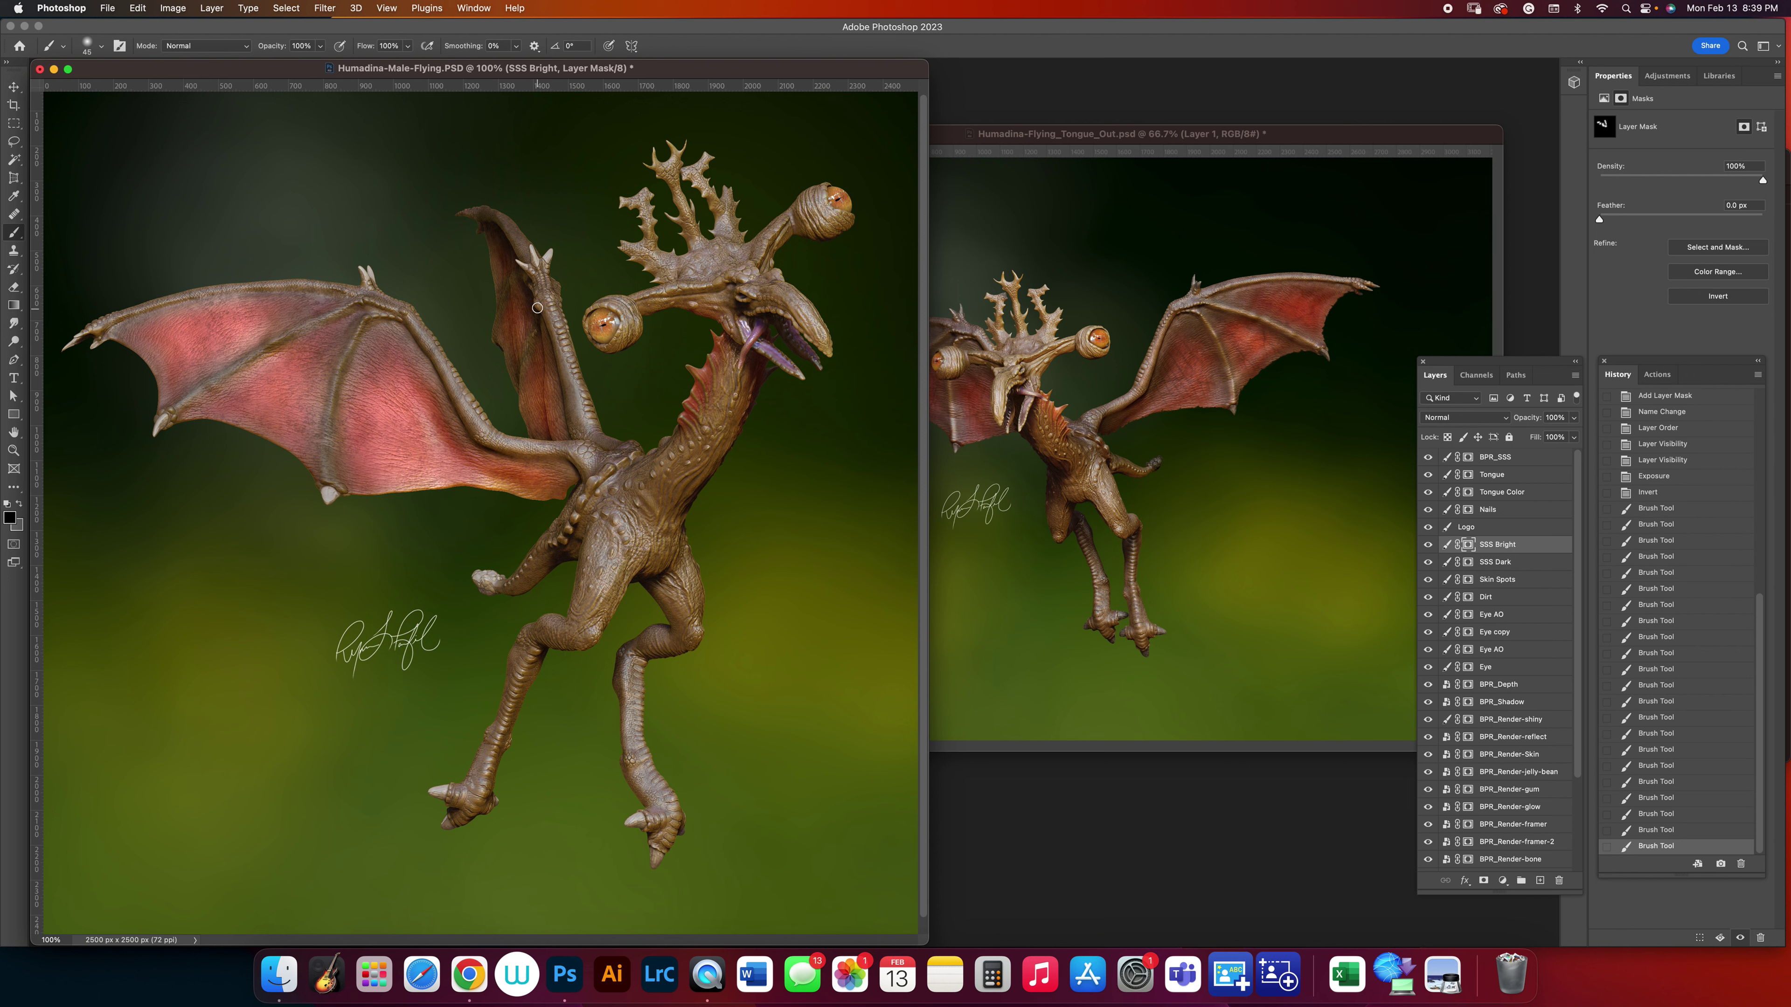
mouse_move(539, 309)
left_mouse_down()
mouse_move(502, 372)
mouse_move(524, 263)
mouse_move(498, 330)
left_mouse_up()
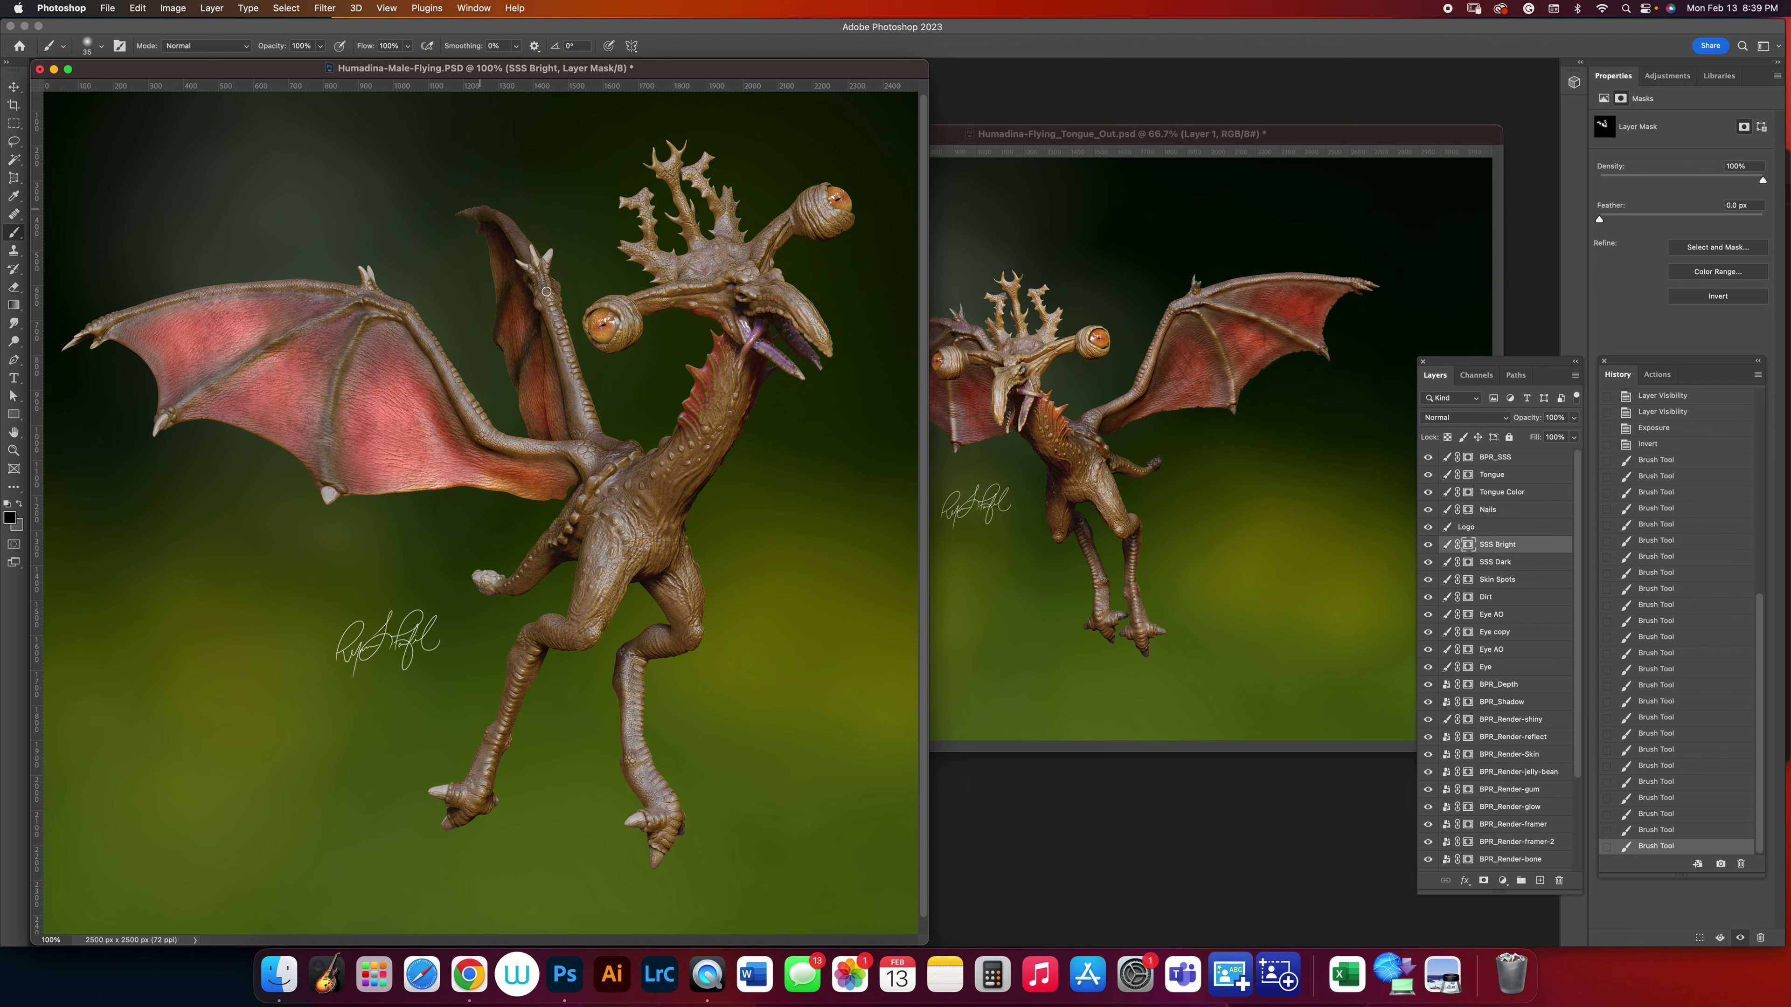
left_click_drag(585, 446, 588, 452)
Apply the painted SSS Bright mask and add a new blank mask to the layer.
left_click_drag(1459, 558, 1560, 868)
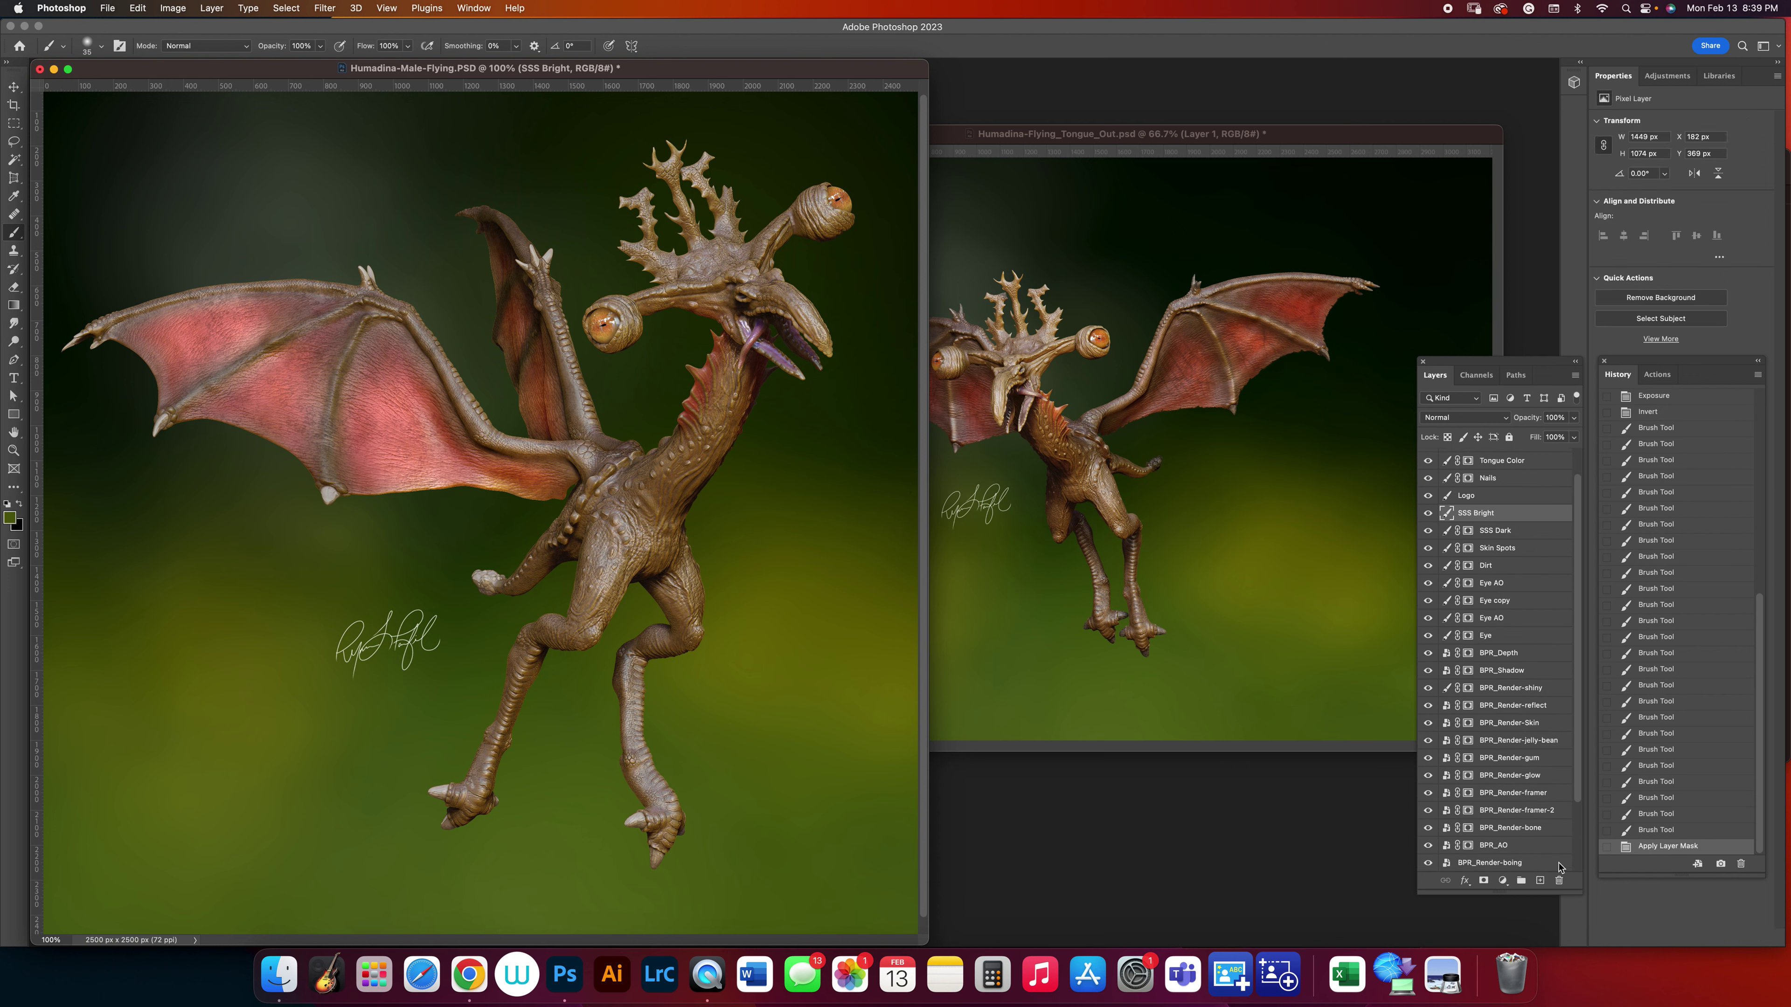
left_click(1484, 880)
Paint gray with a 125 px brush on the new SSS Bright mask along the near wing's middle and outer finger bones.
key("bracketright")
key("bracketright")
key("bracketright")
key("bracketright")
key("bracketright")
key("bracketright")
left_click(20, 504)
key("bracketright")
key("bracketright")
key("bracketright")
left_click_drag(364, 330, 358, 339)
left_click_drag(339, 380, 344, 496)
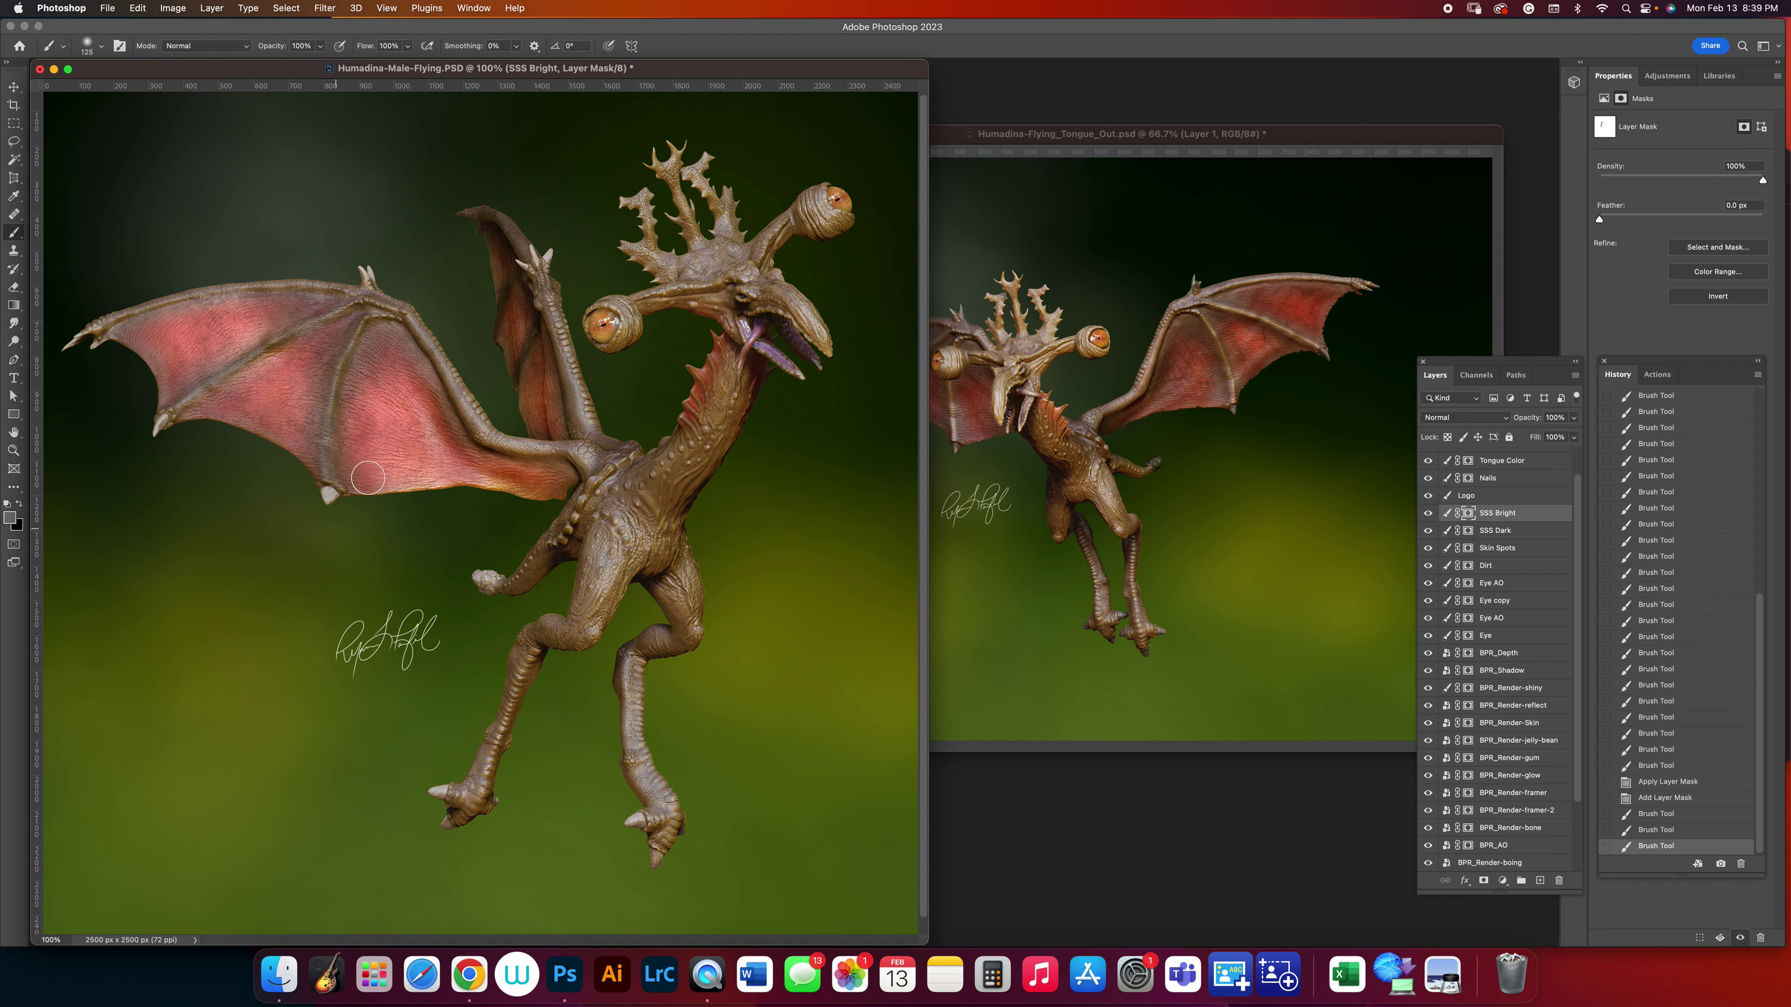
mouse_move(348, 311)
left_mouse_down()
mouse_move(197, 385)
mouse_move(124, 457)
left_mouse_up()
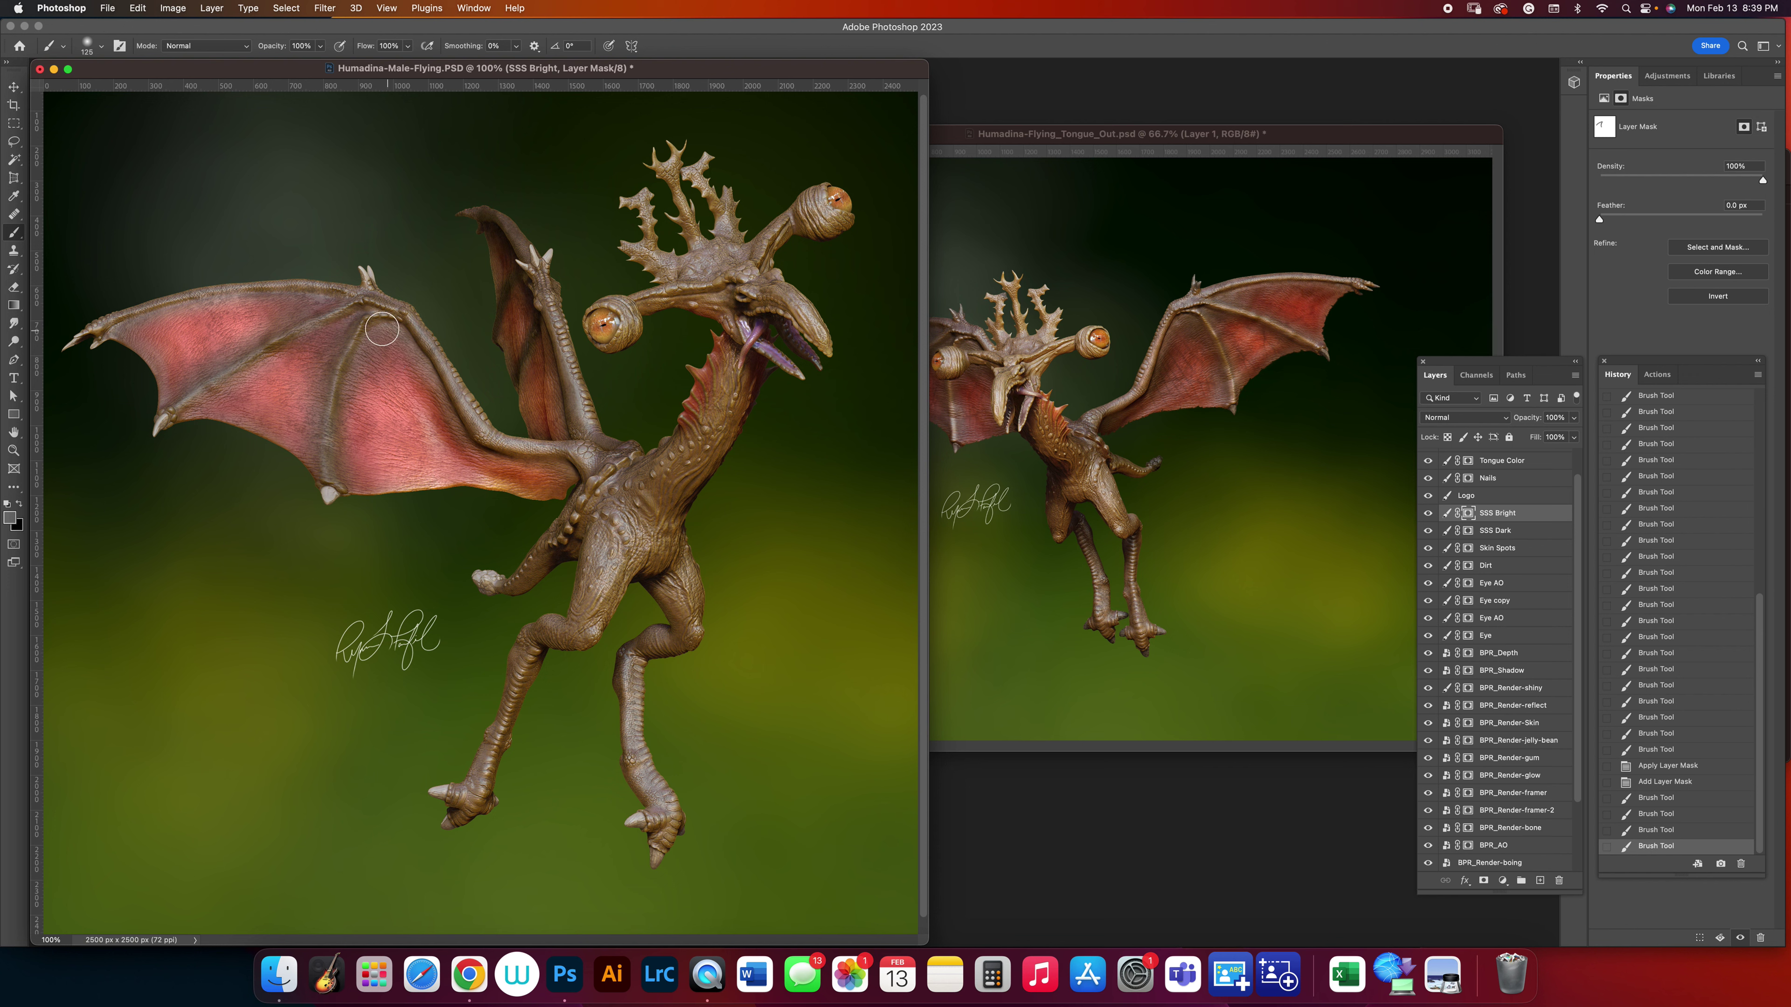
Try further gray strokes along the near wing's outer finger bone, and undo the last three.
left_click_drag(373, 336, 212, 371)
left_click_drag(338, 313, 204, 380)
left_click_drag(205, 380, 146, 427)
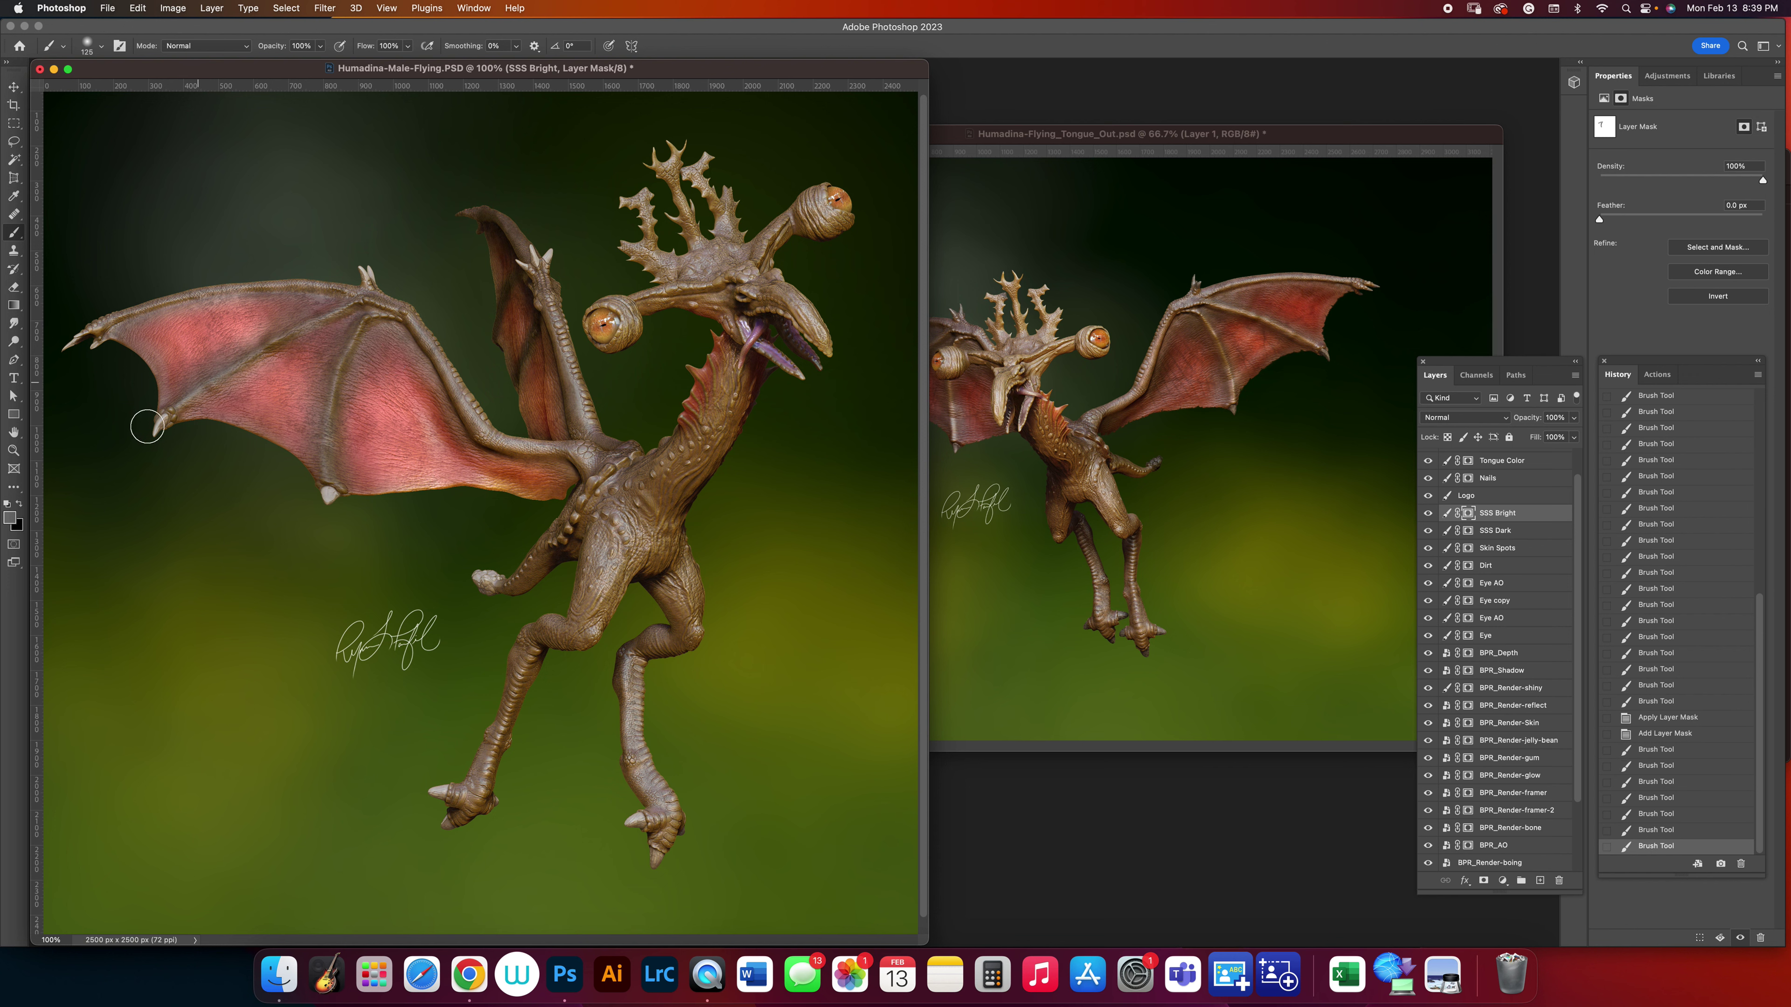
key("super+z")
key("super+z")
key("super+z")
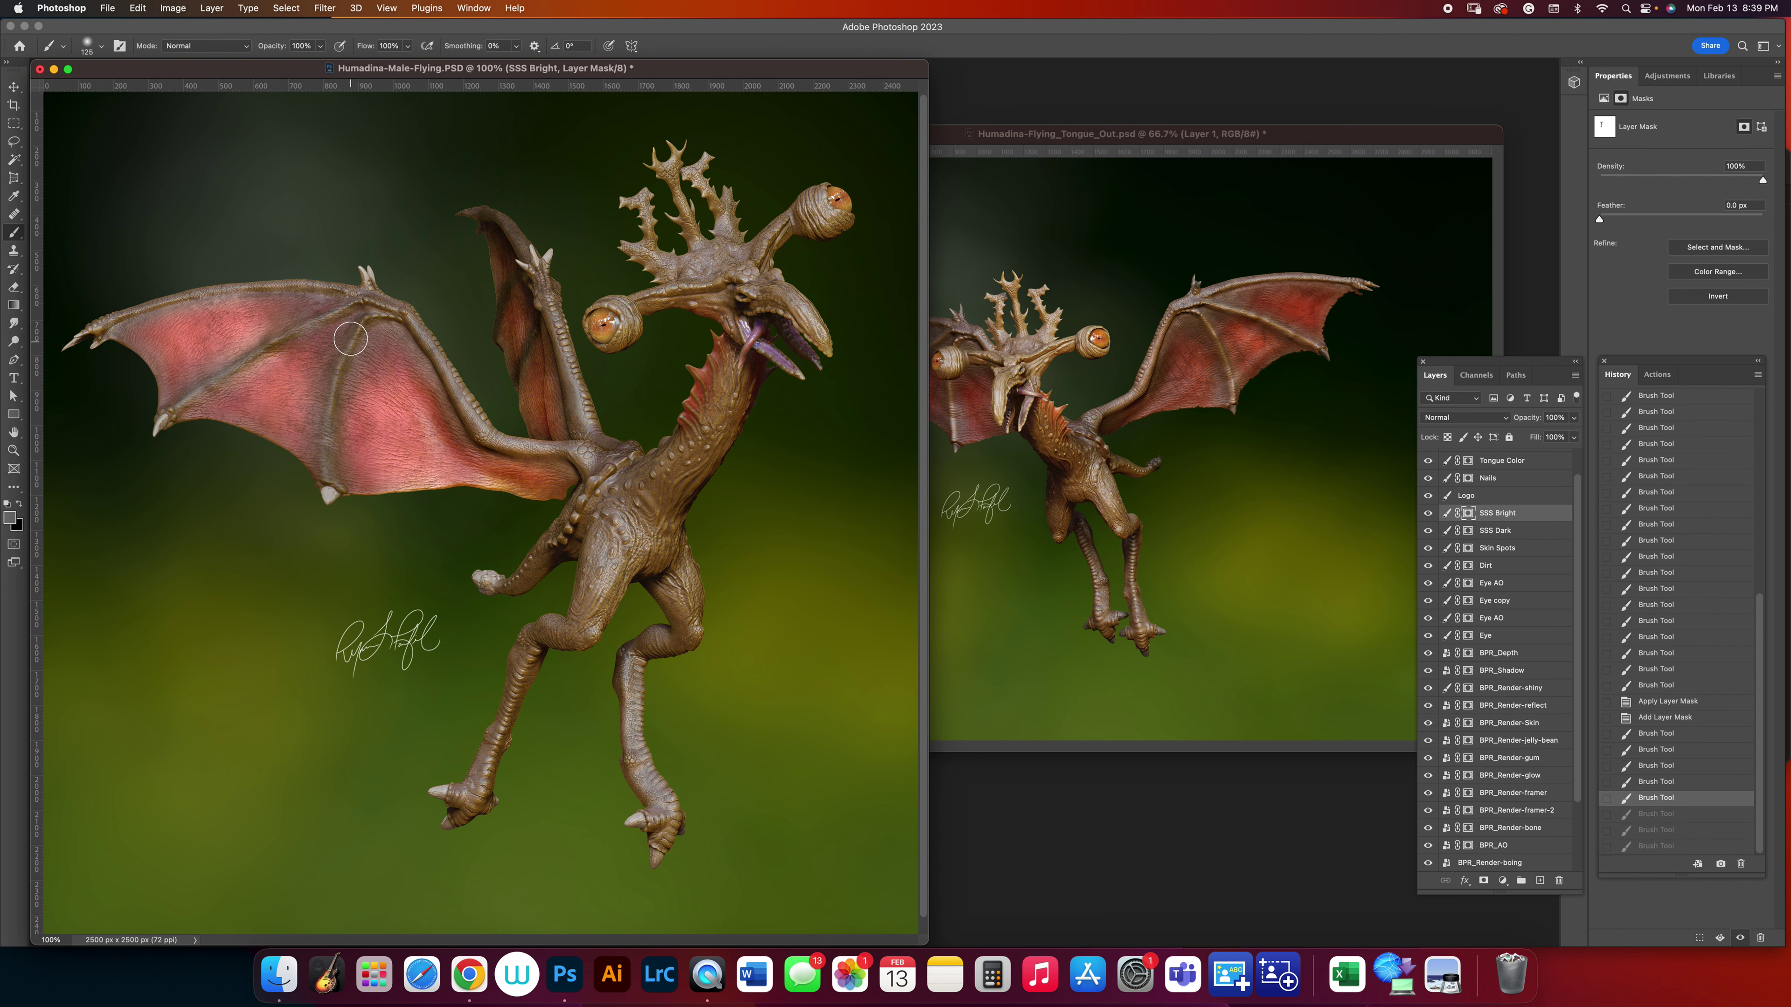
Paint gray on the SSS Bright mask along the near wing's outer finger bone and leading edge and across the far wing.
left_click_drag(236, 365, 144, 427)
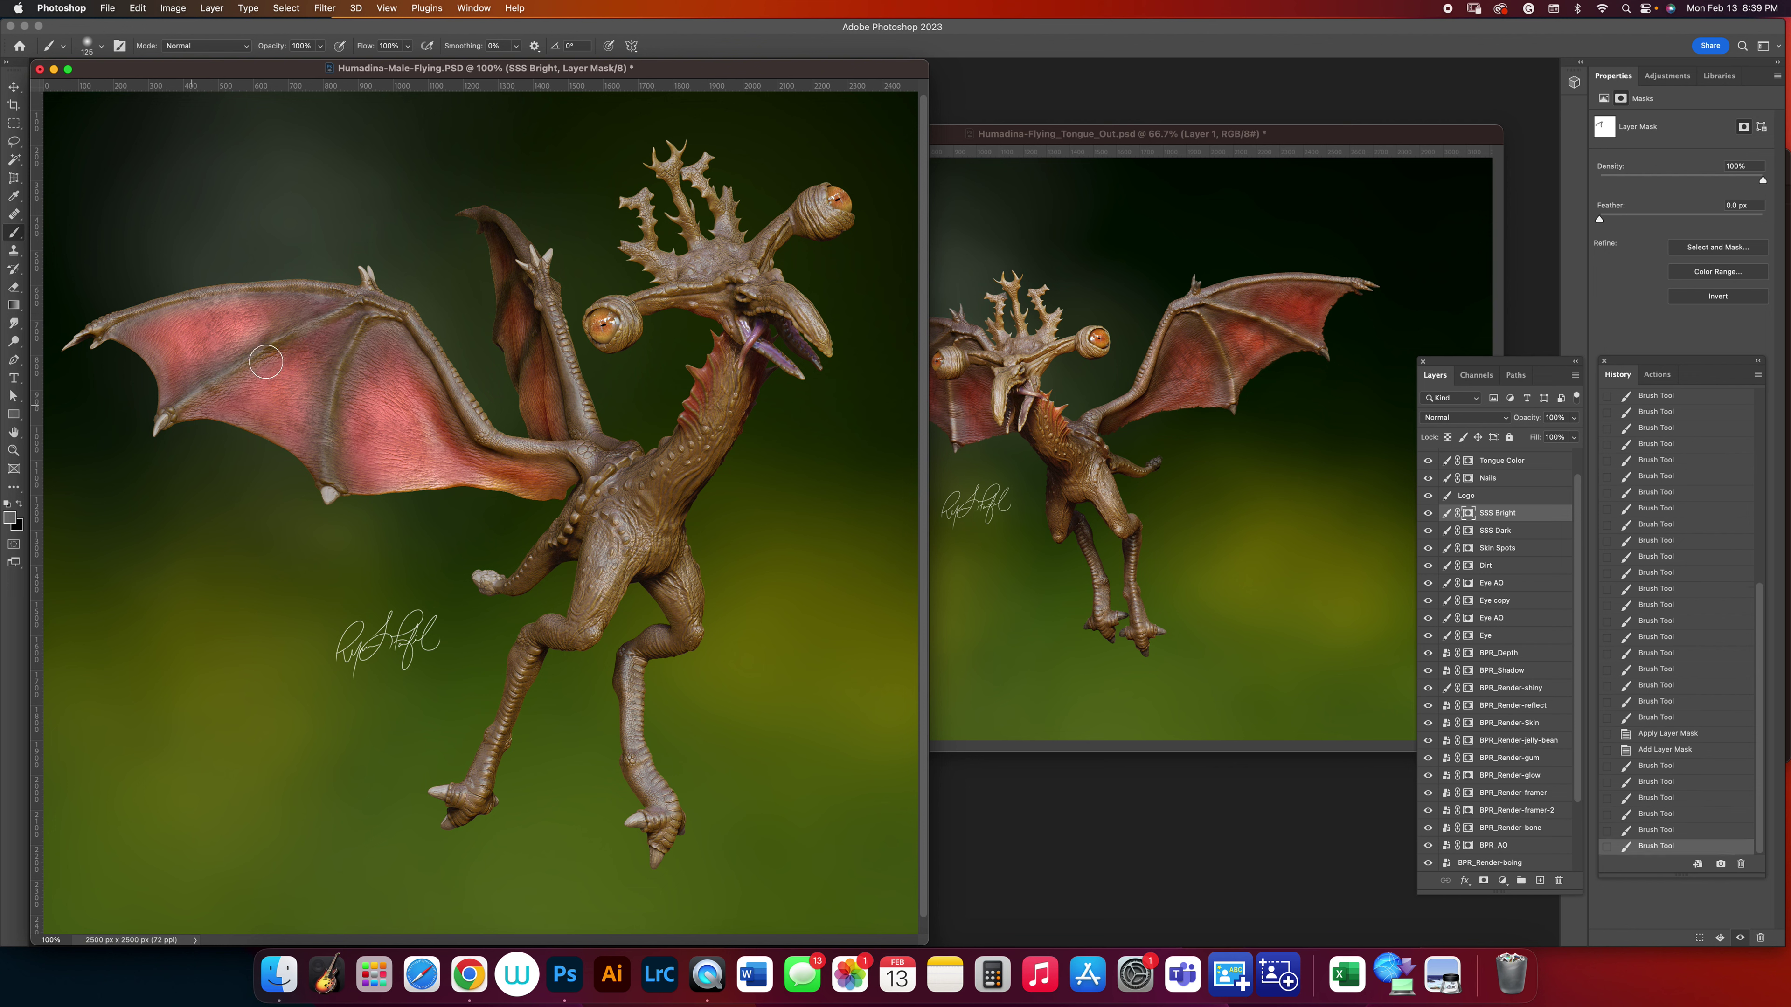
mouse_move(366, 282)
left_mouse_down()
mouse_move(212, 290)
mouse_move(82, 340)
left_mouse_up()
left_click_drag(544, 321, 508, 404)
mouse_move(497, 299)
left_mouse_down()
mouse_move(551, 255)
mouse_move(550, 318)
left_mouse_up()
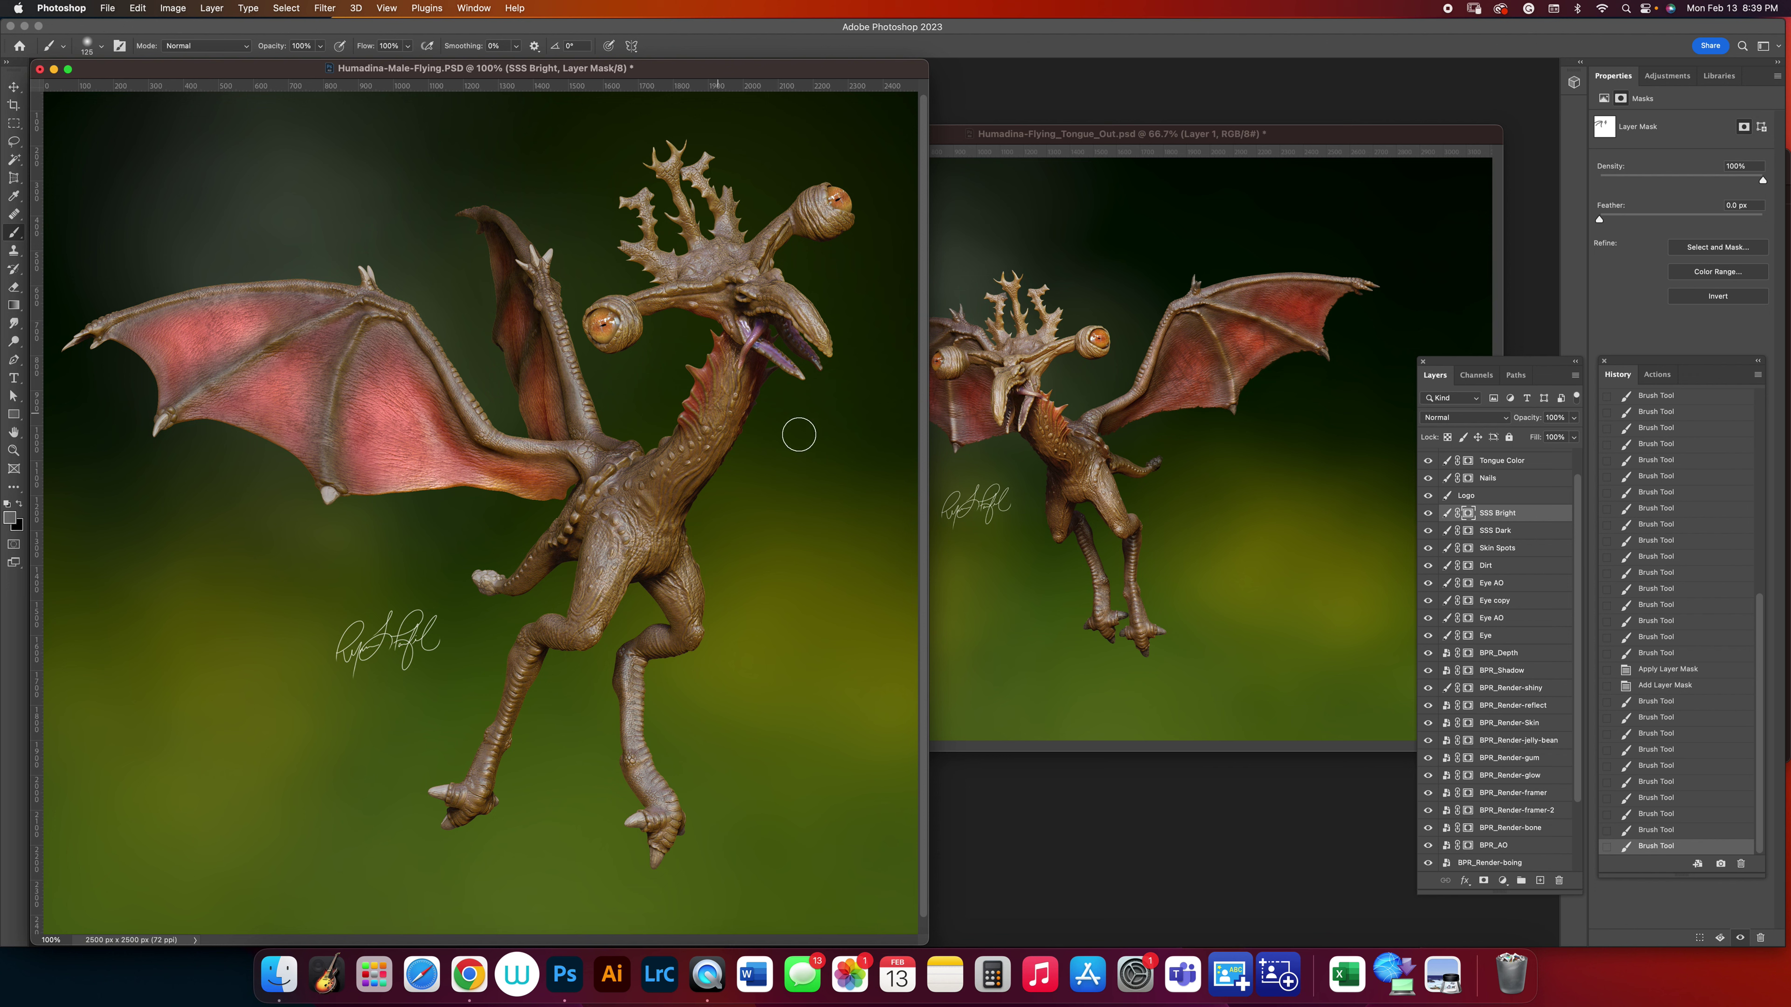
Hide and reshow the SSS Dark layer to compare its effect.
left_click(1426, 534)
left_click(1425, 534)
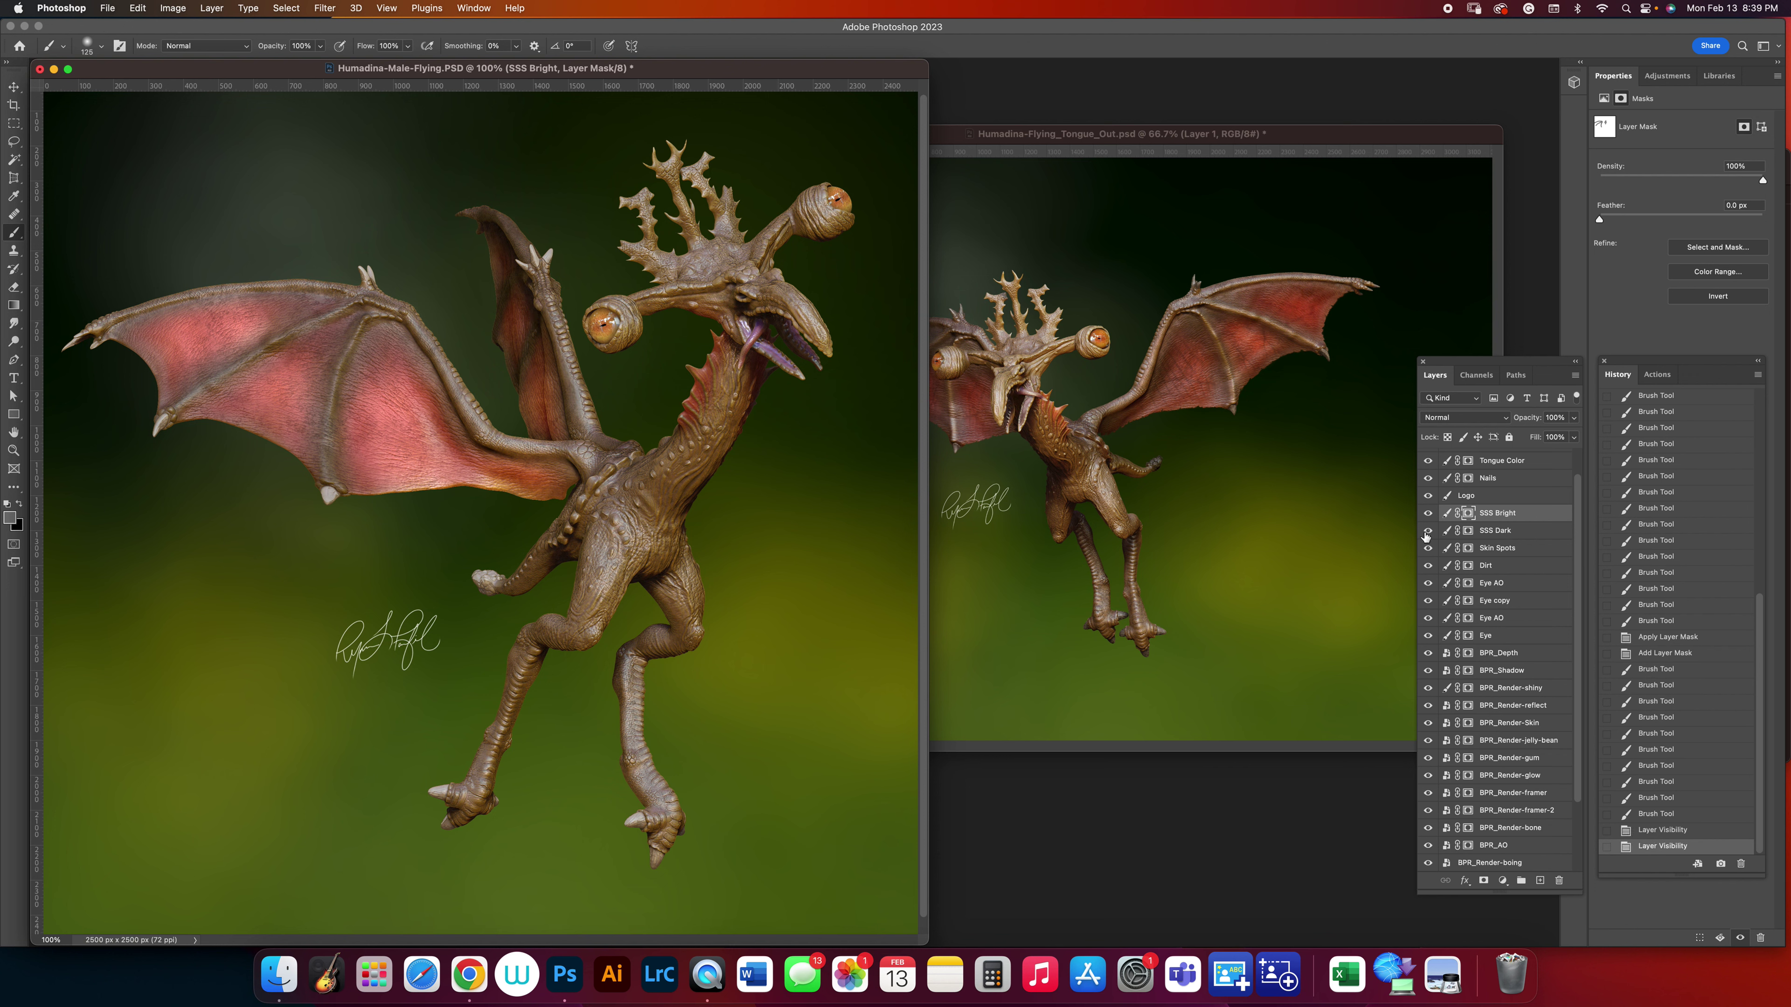
Paint black on the SSS Dark mask along the far wing's arm, and toggle the SSS Bright layer's visibility to compare.
left_click(1468, 531)
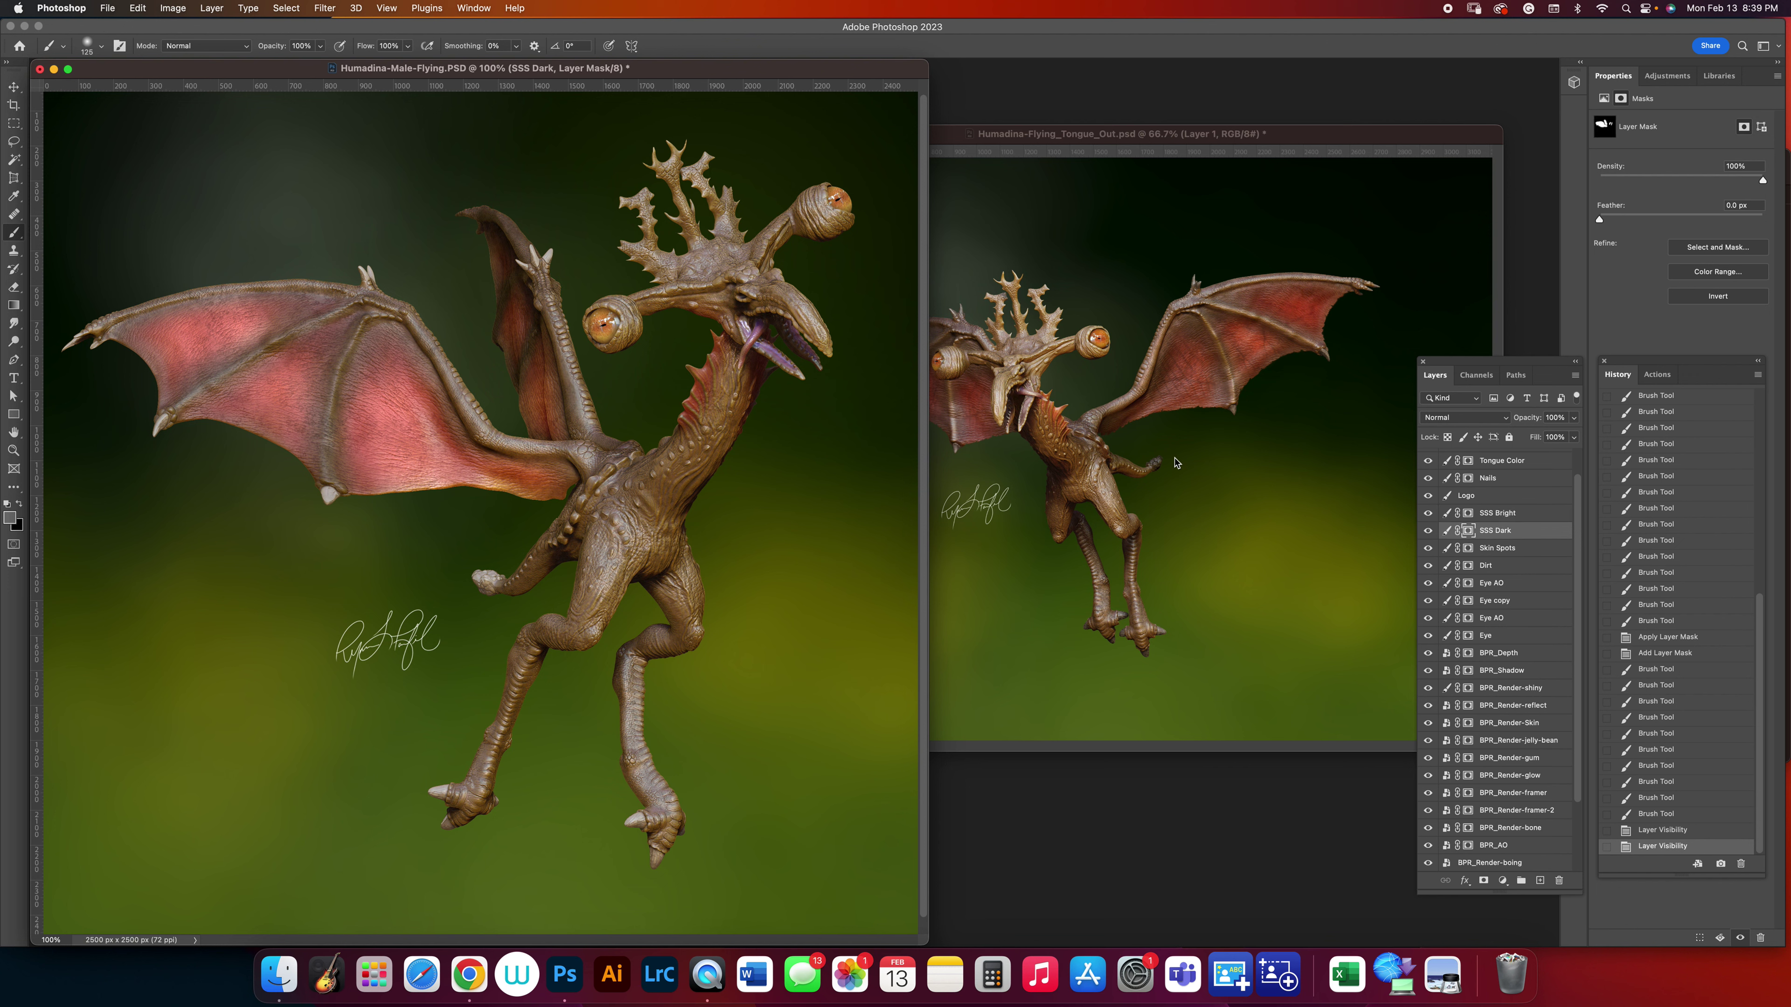
left_click(19, 506)
left_click(595, 351)
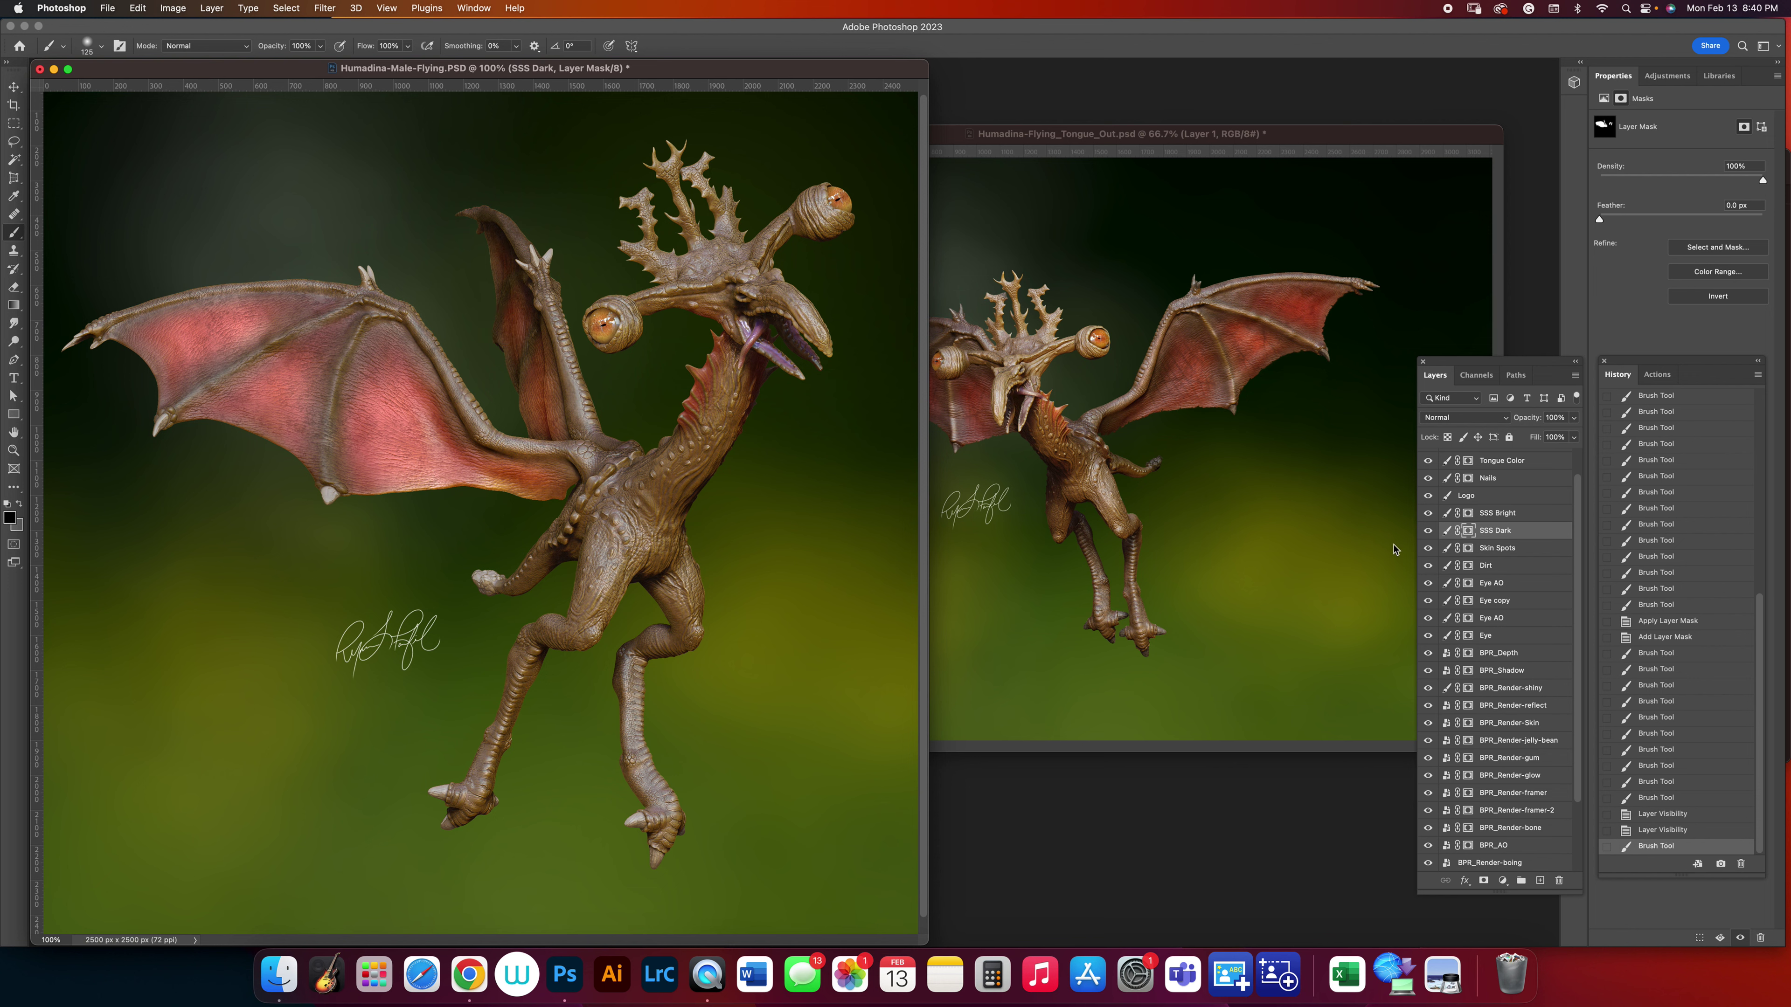
left_click(1428, 515)
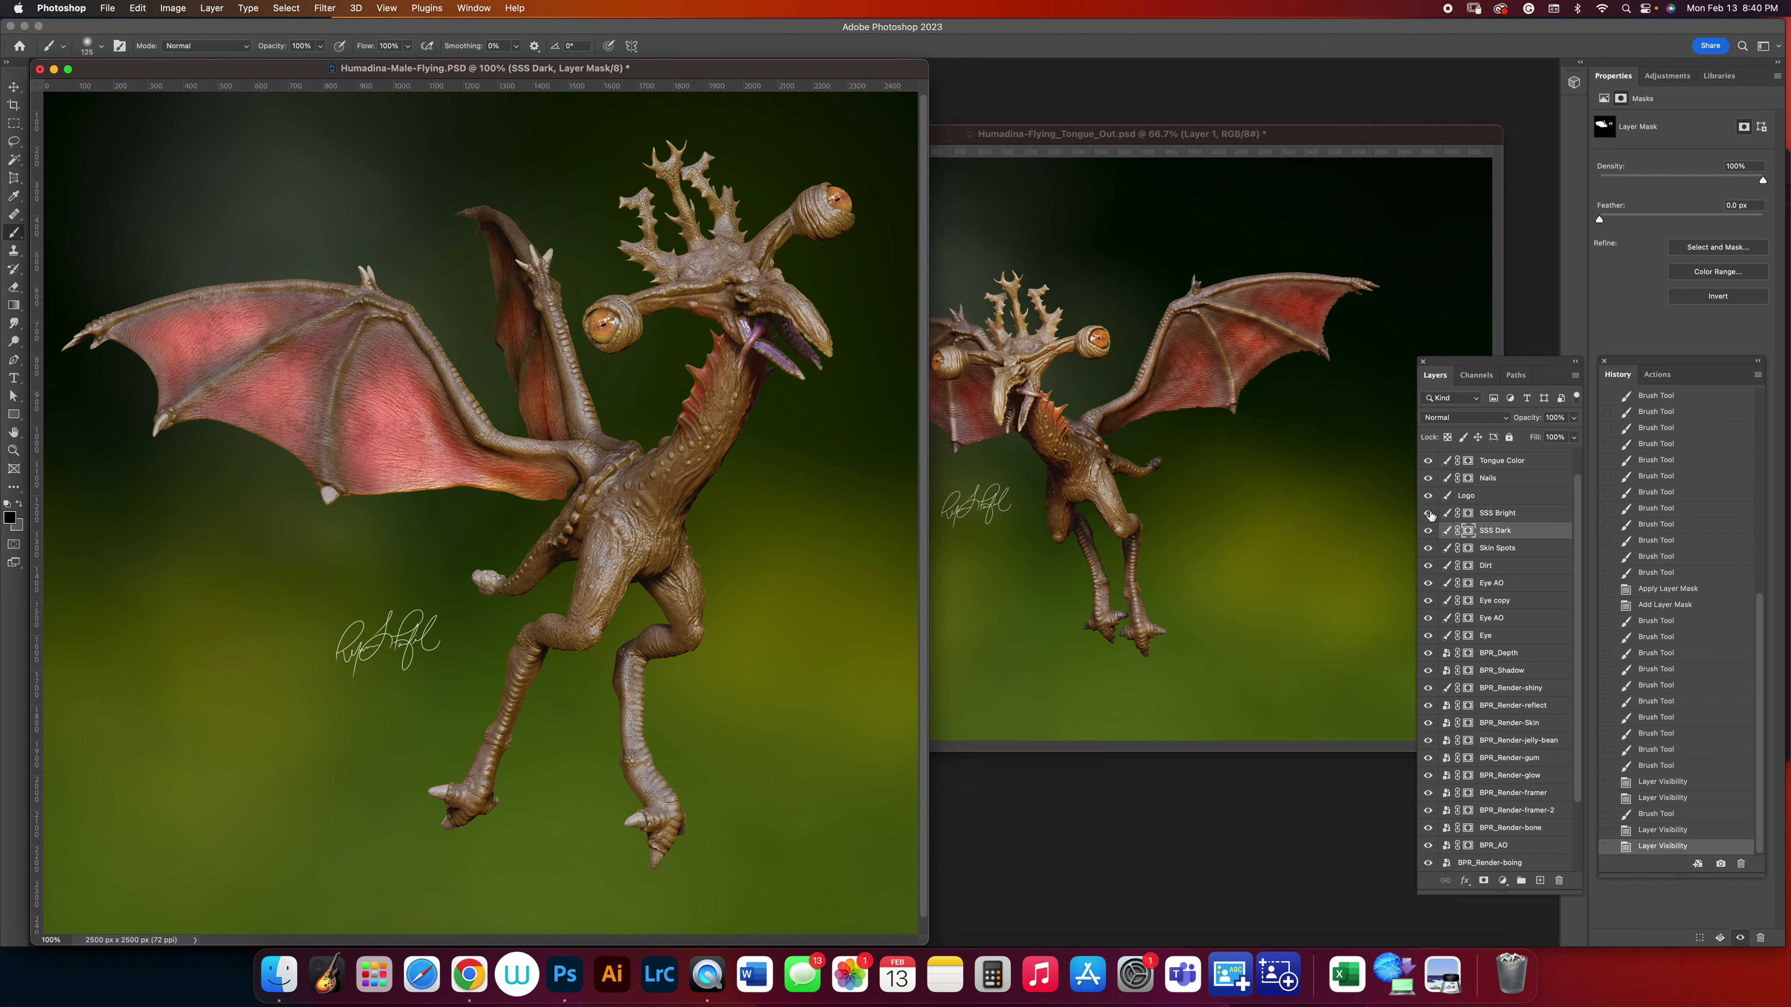
Paint black on the SSS Bright mask over the far wing's membrane, and set the foreground color to #00000b.
left_click(1471, 520)
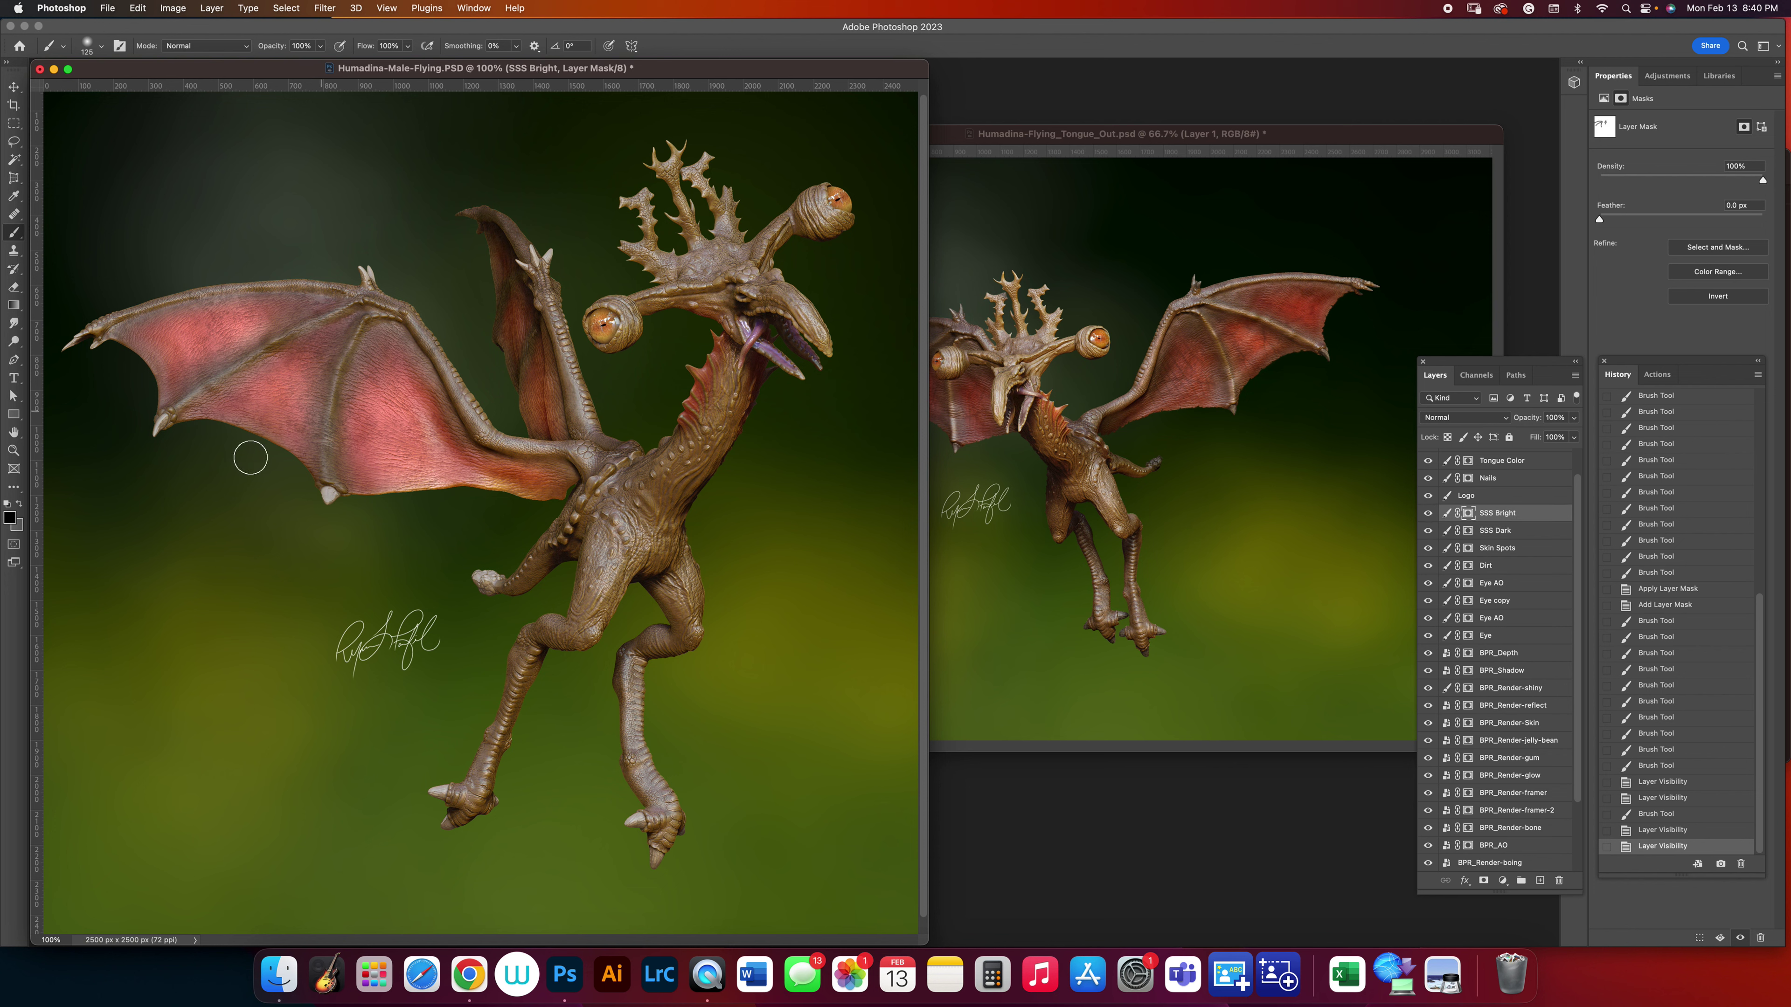
mouse_move(498, 297)
left_mouse_down()
mouse_move(508, 261)
mouse_move(542, 409)
left_mouse_up()
left_click(19, 504)
left_click(10, 518)
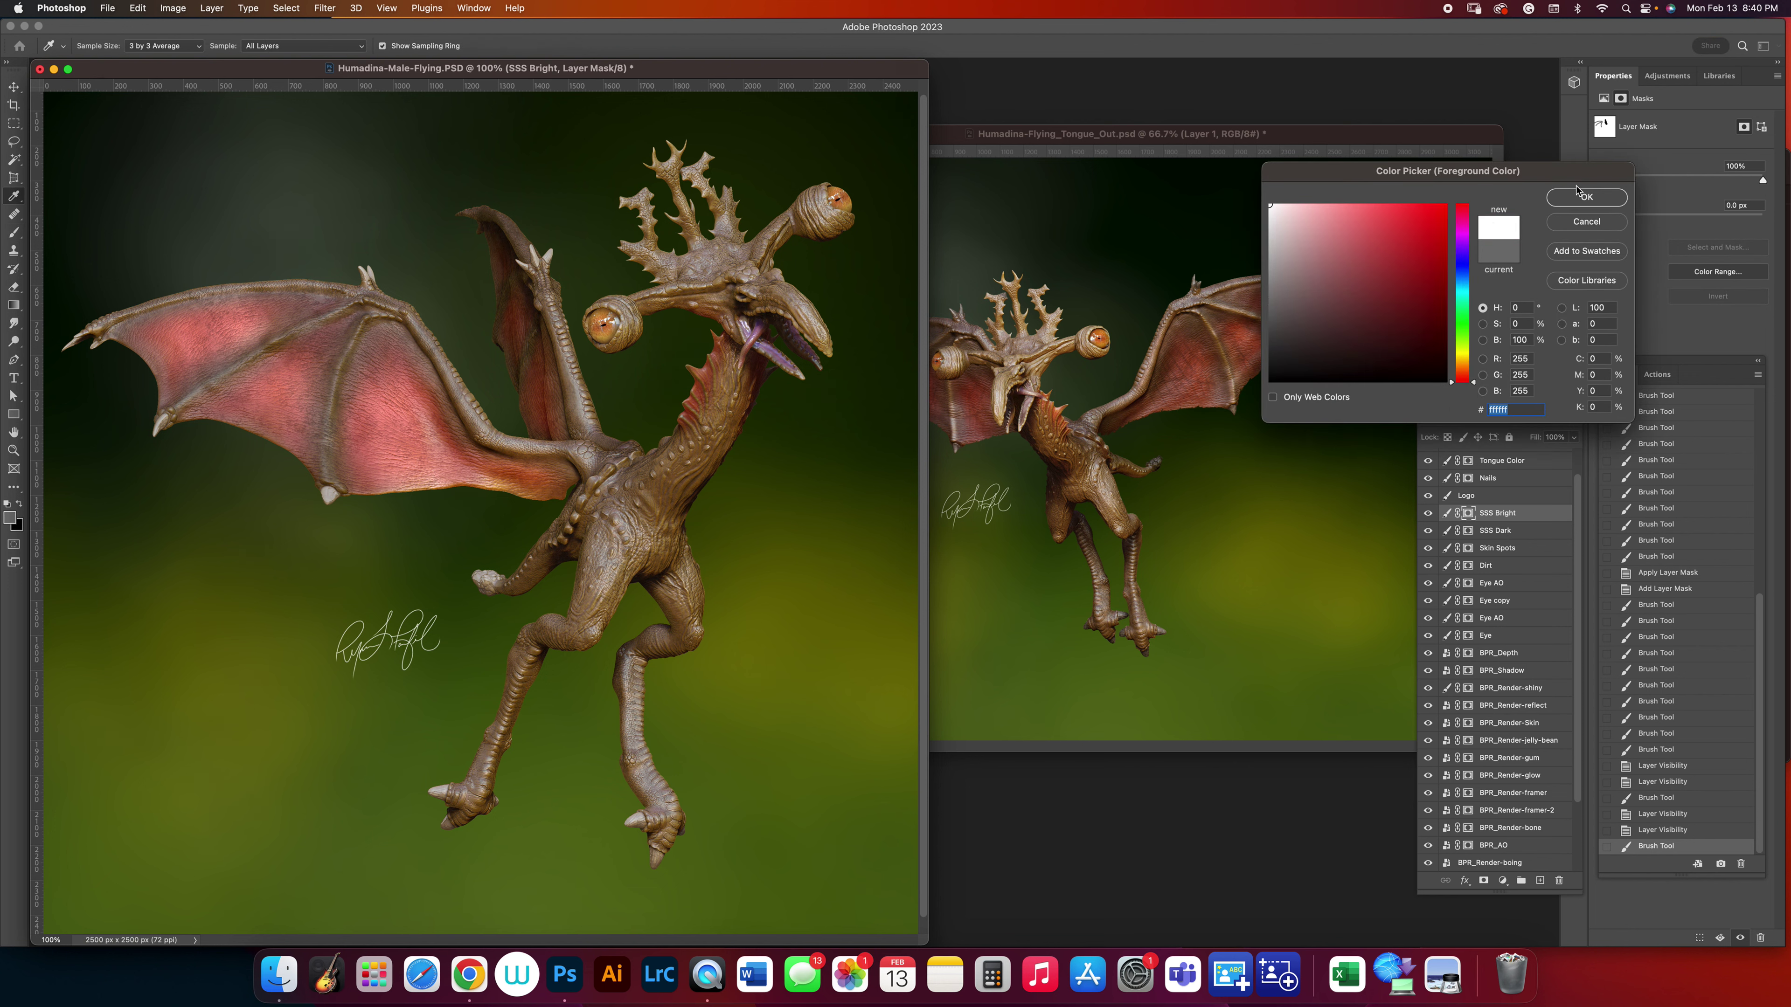
type("b")
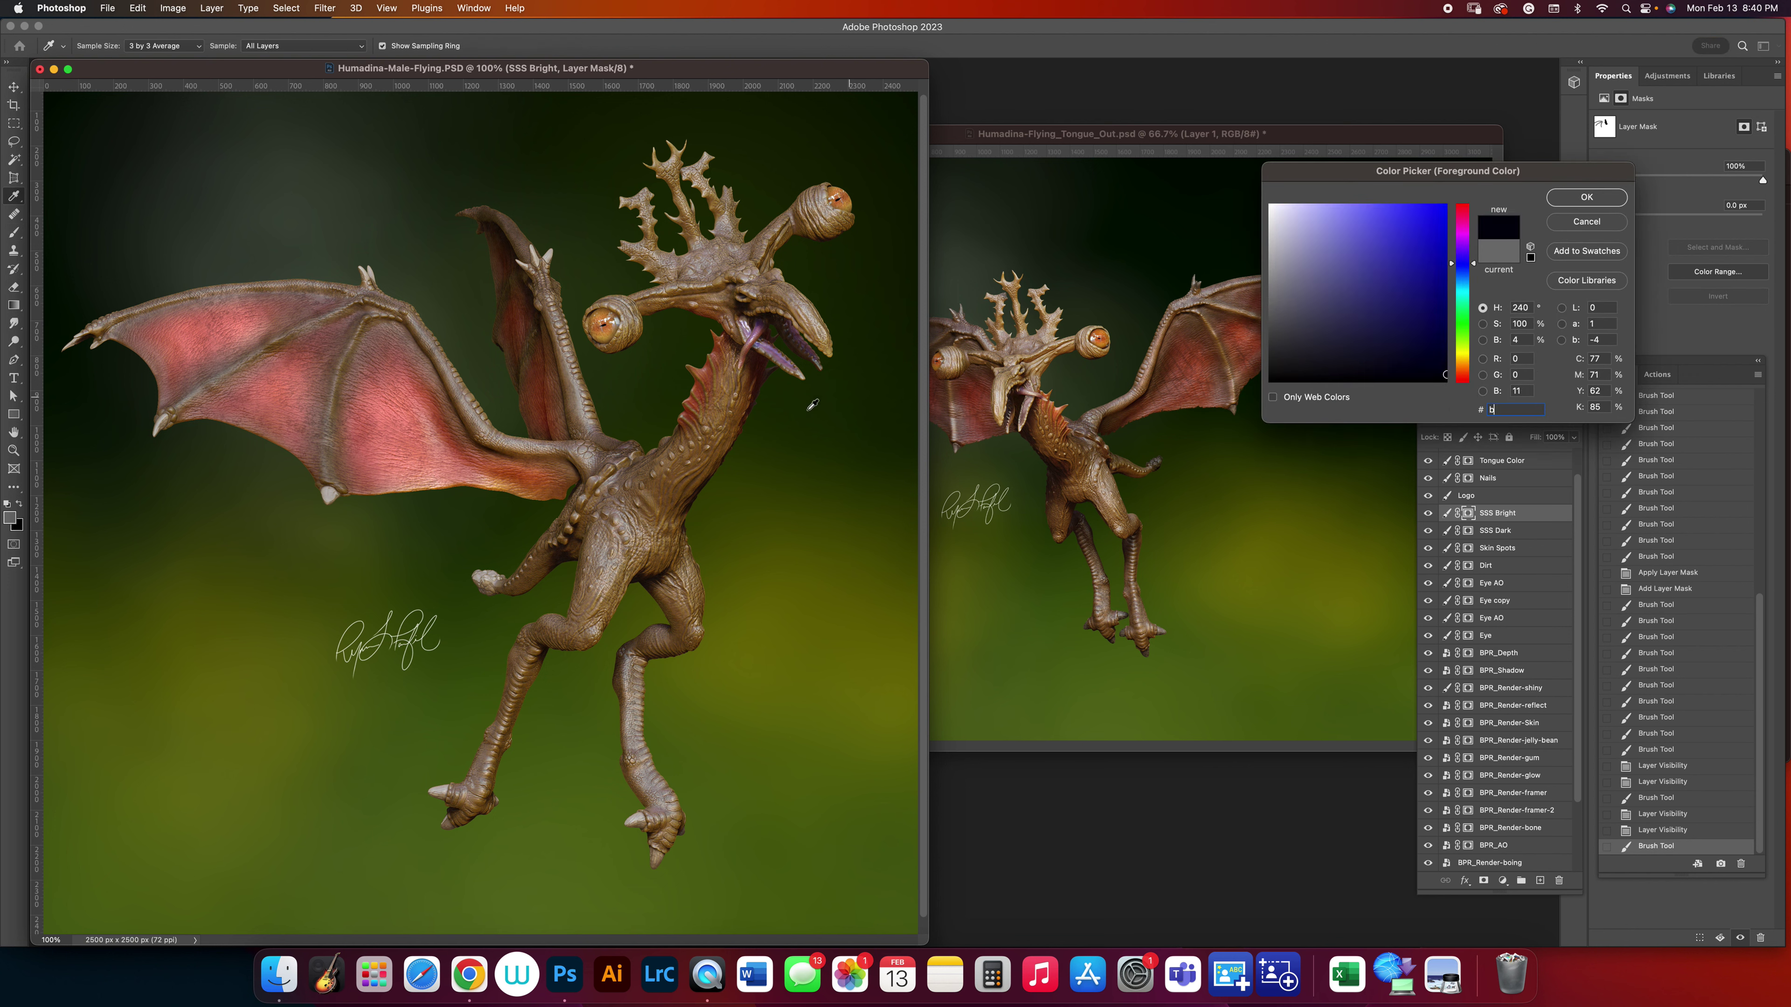
left_click(1583, 198)
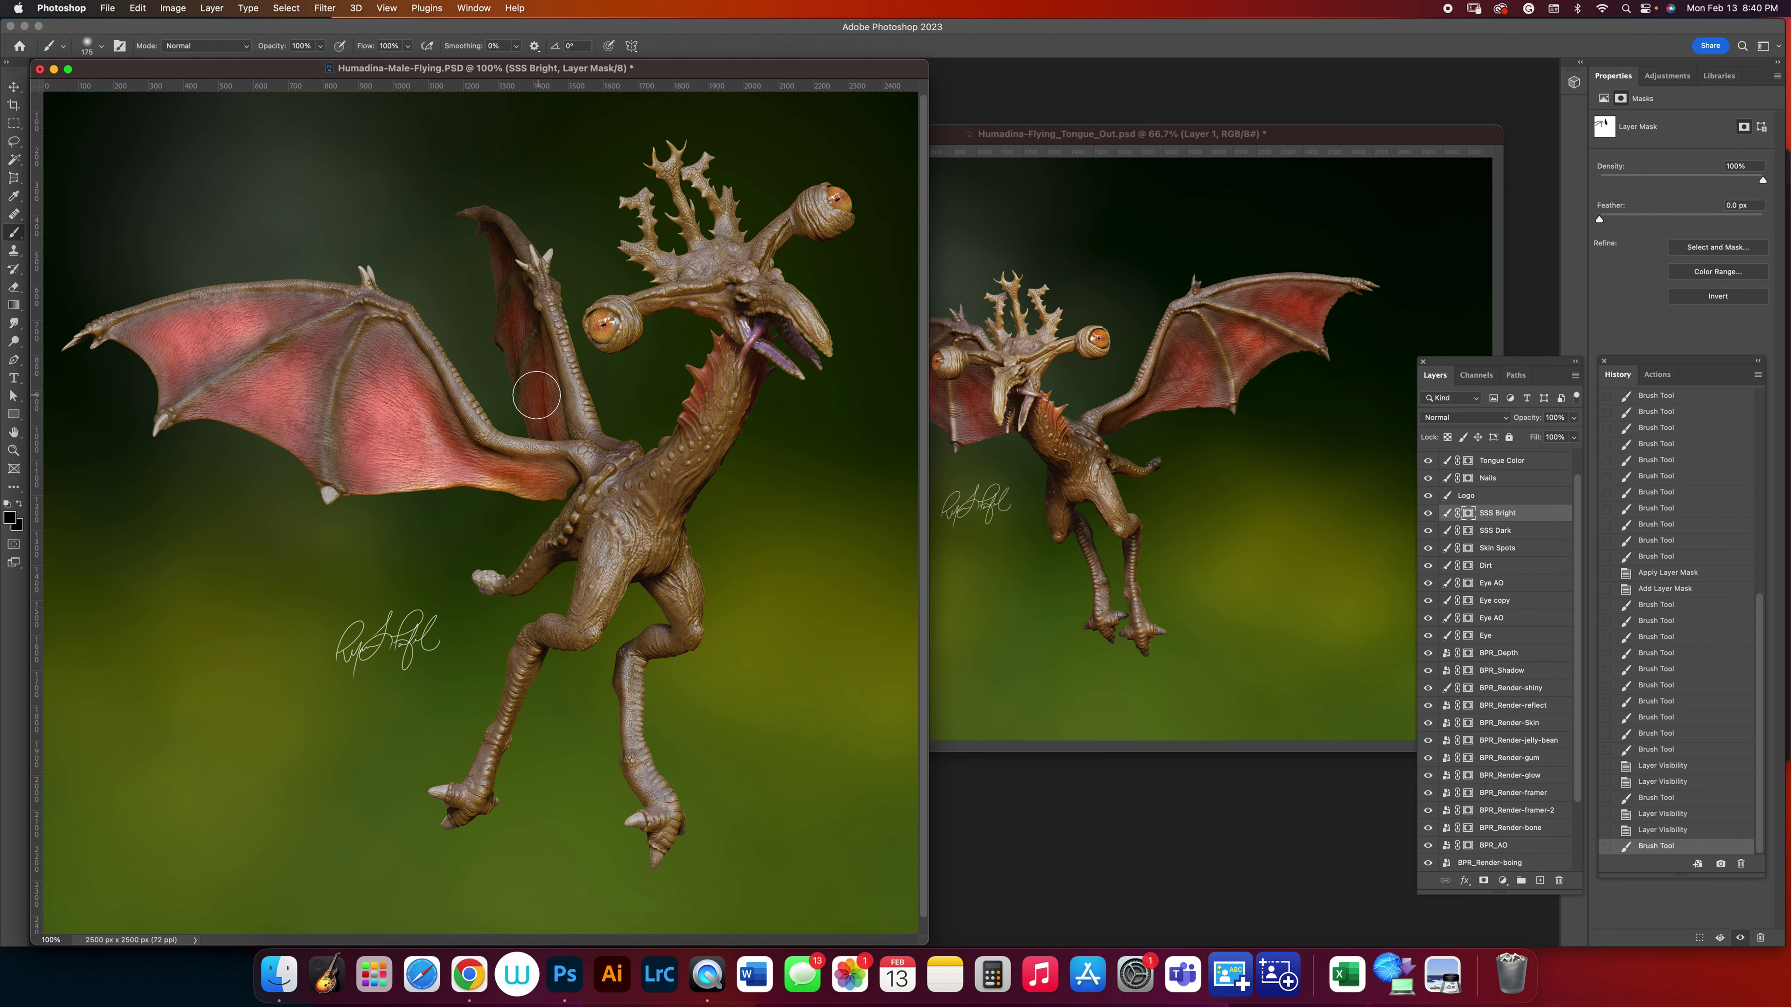
Set the foreground color to white and paint the SSS Bright mask over the far wing's membrane with 125 and 175 px brushes.
left_click(10, 520)
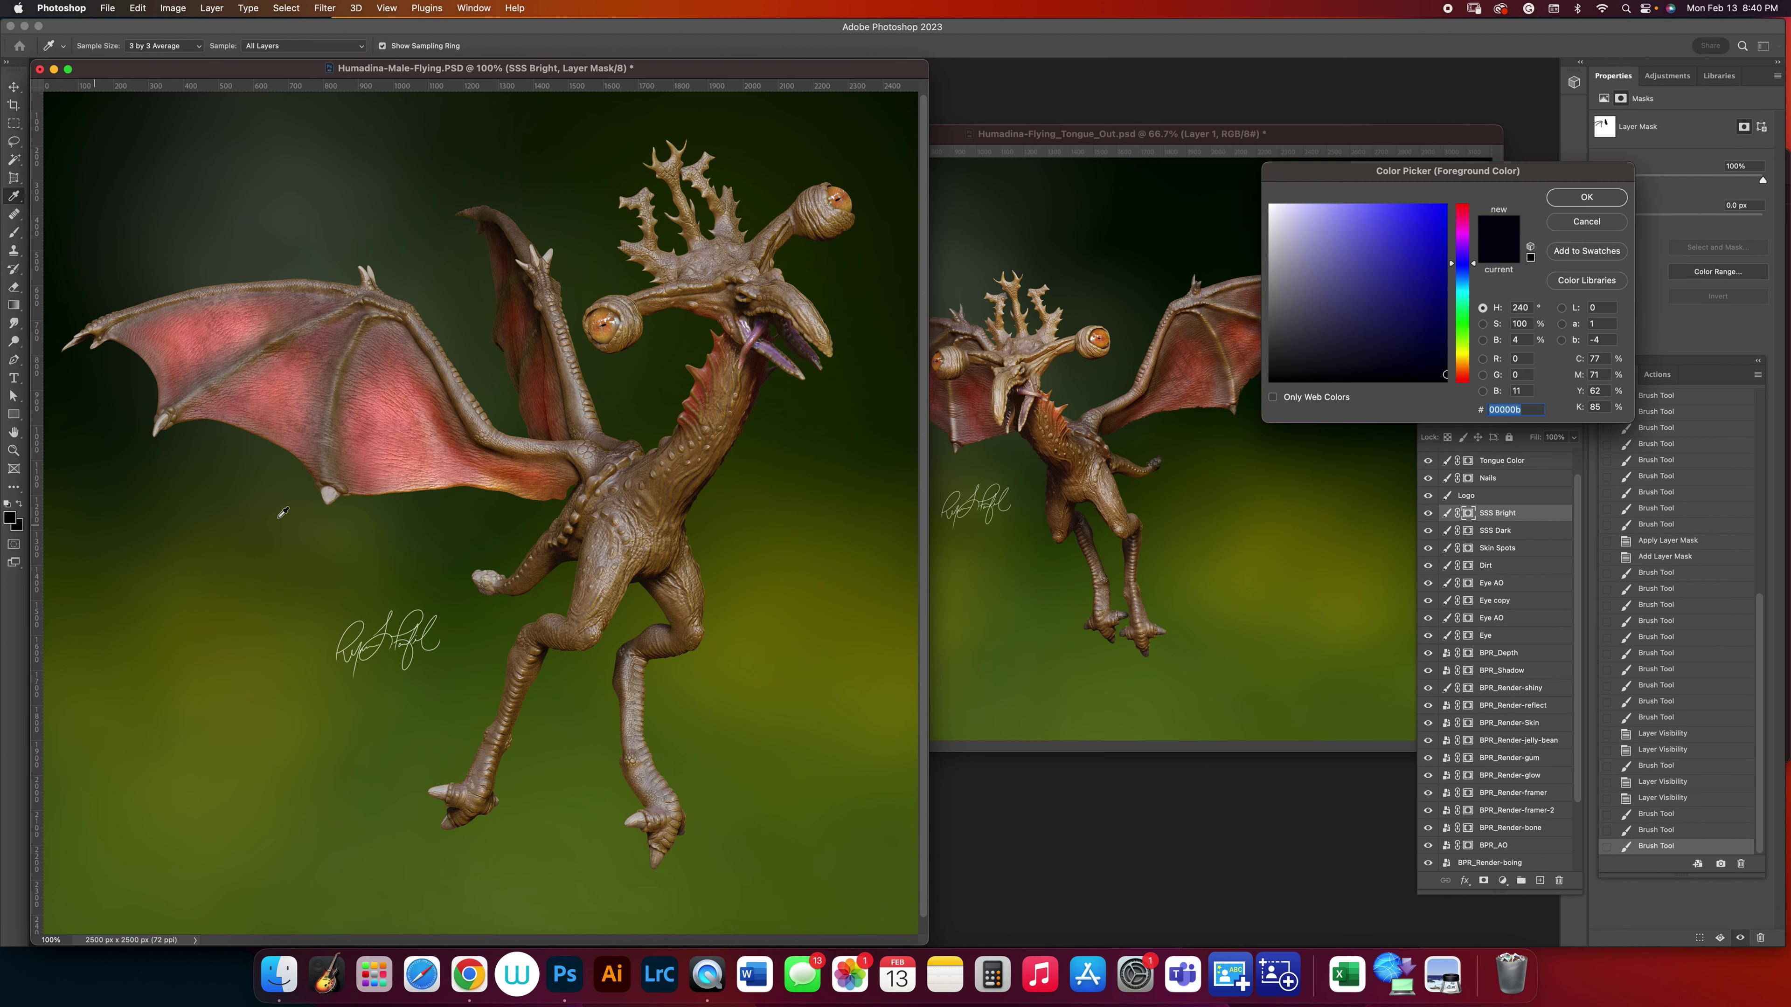
left_click(1587, 197)
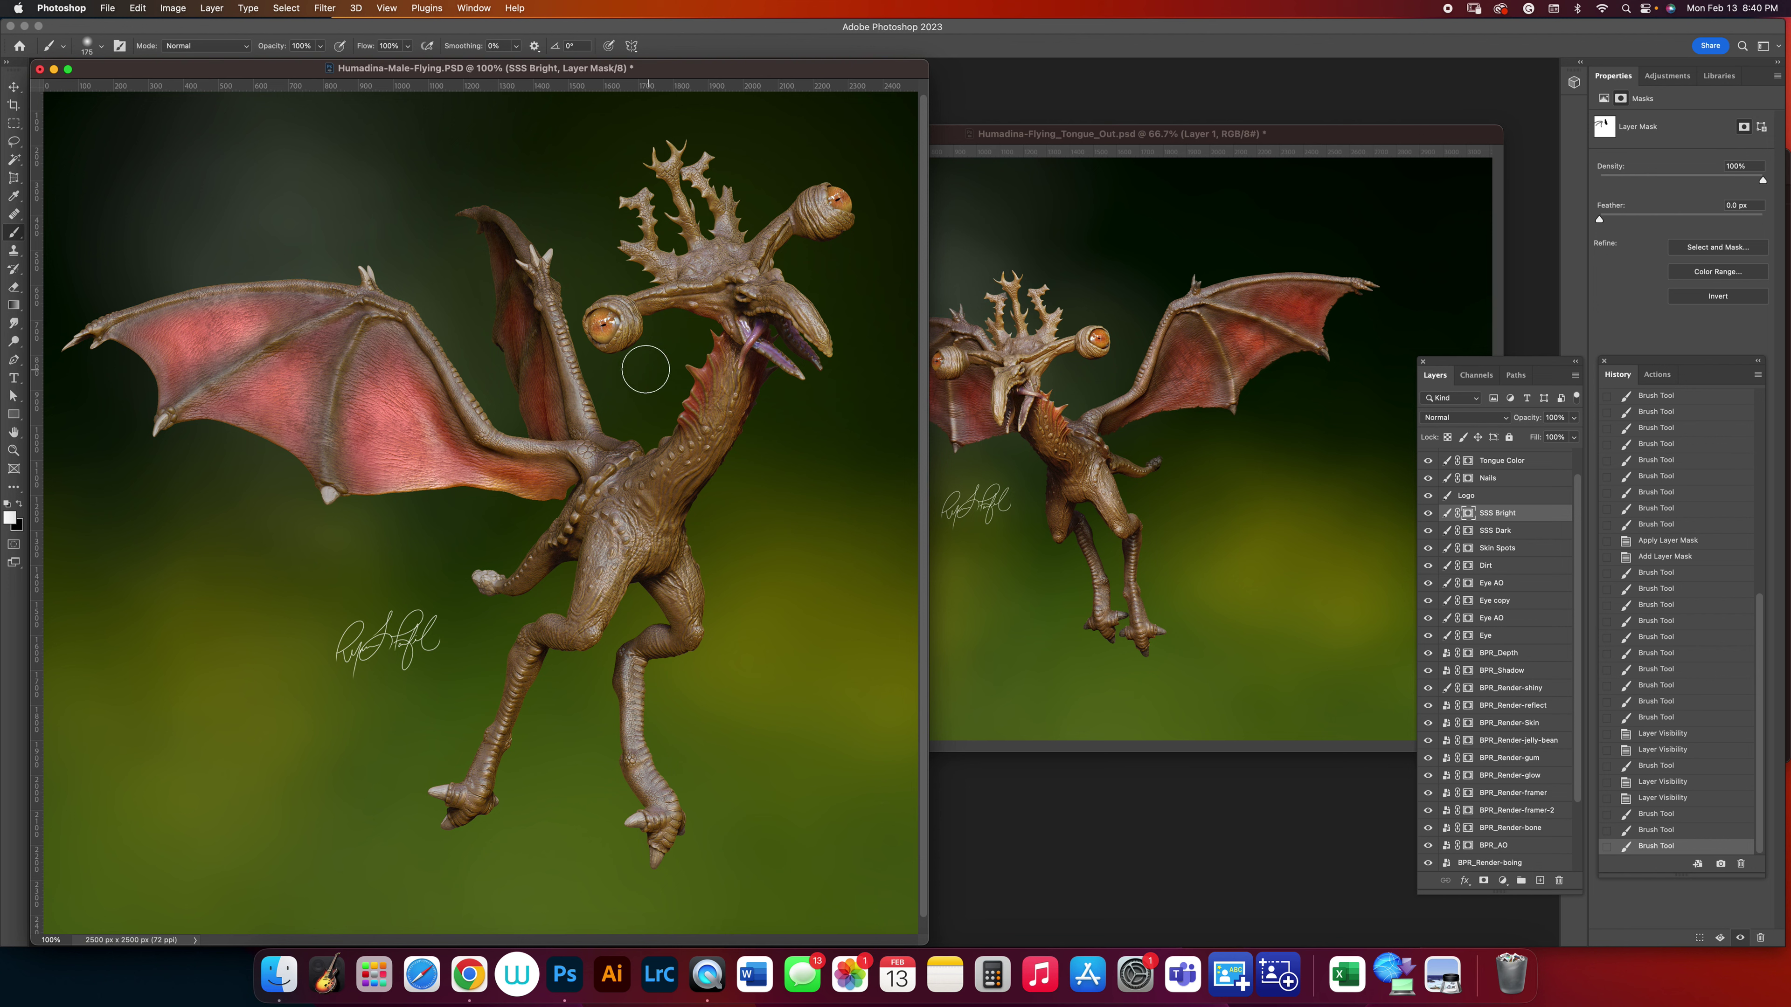
left_click(536, 403)
key("bracketleft")
key("bracketleft")
key("bracketleft")
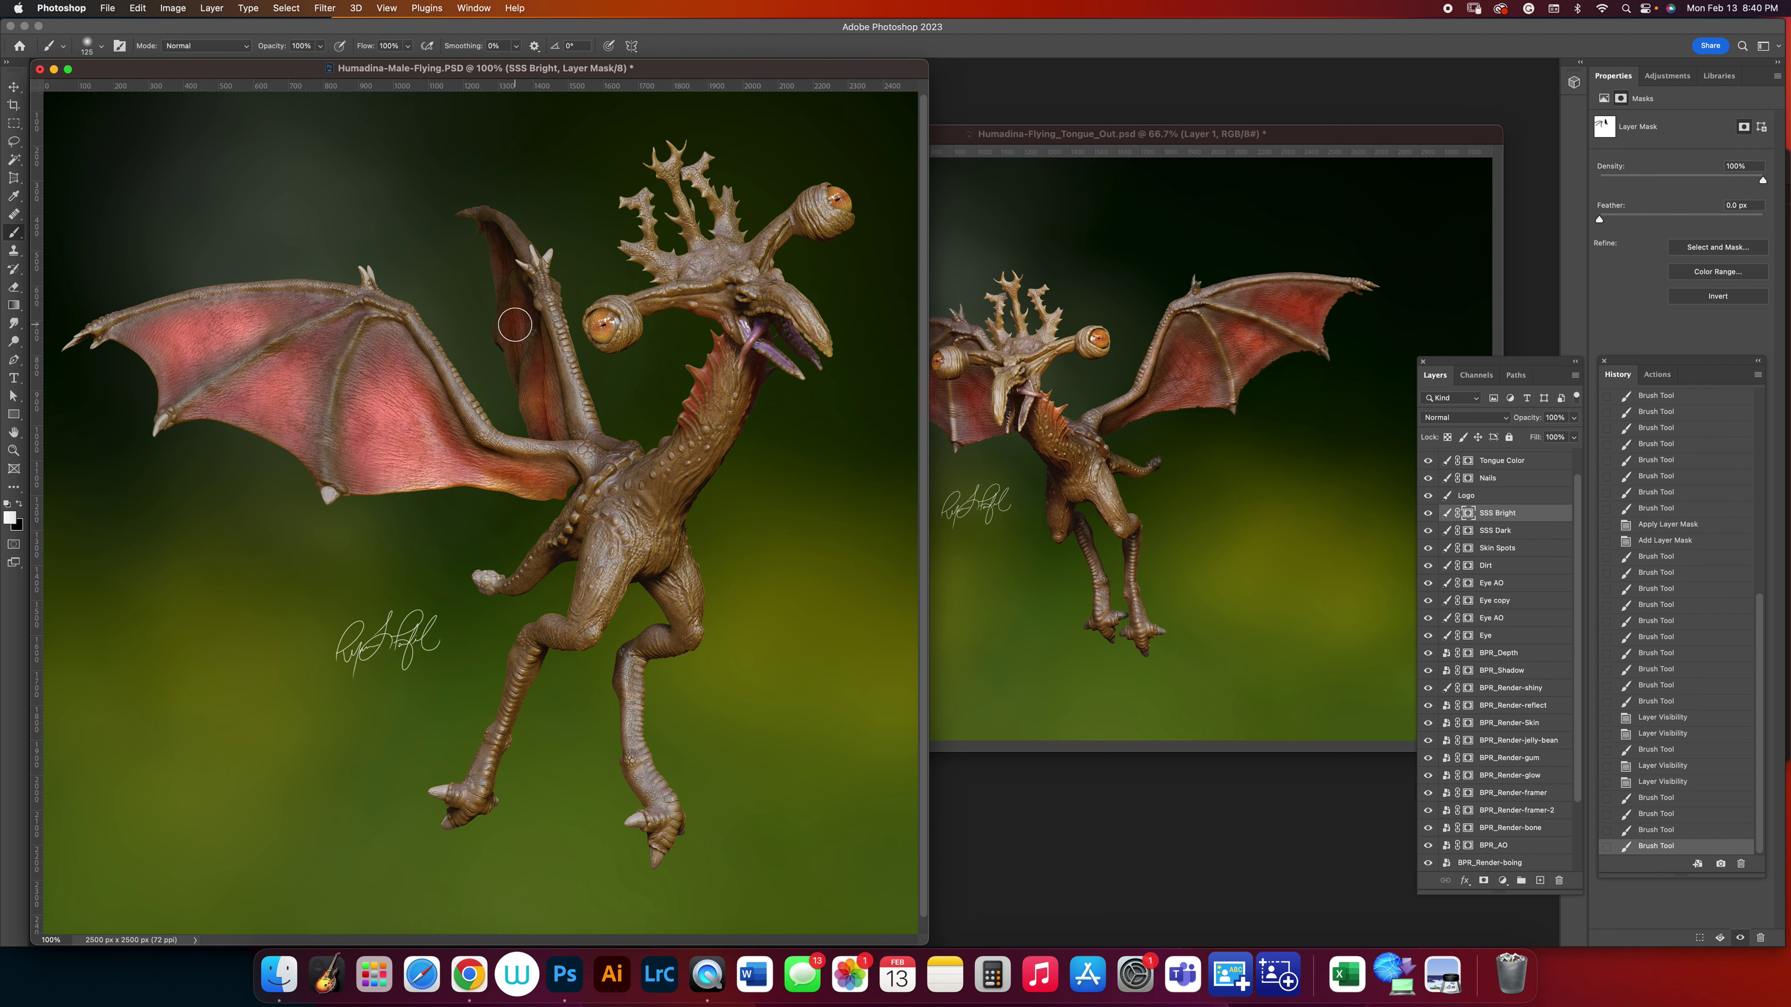
left_click(516, 326)
left_click(490, 265)
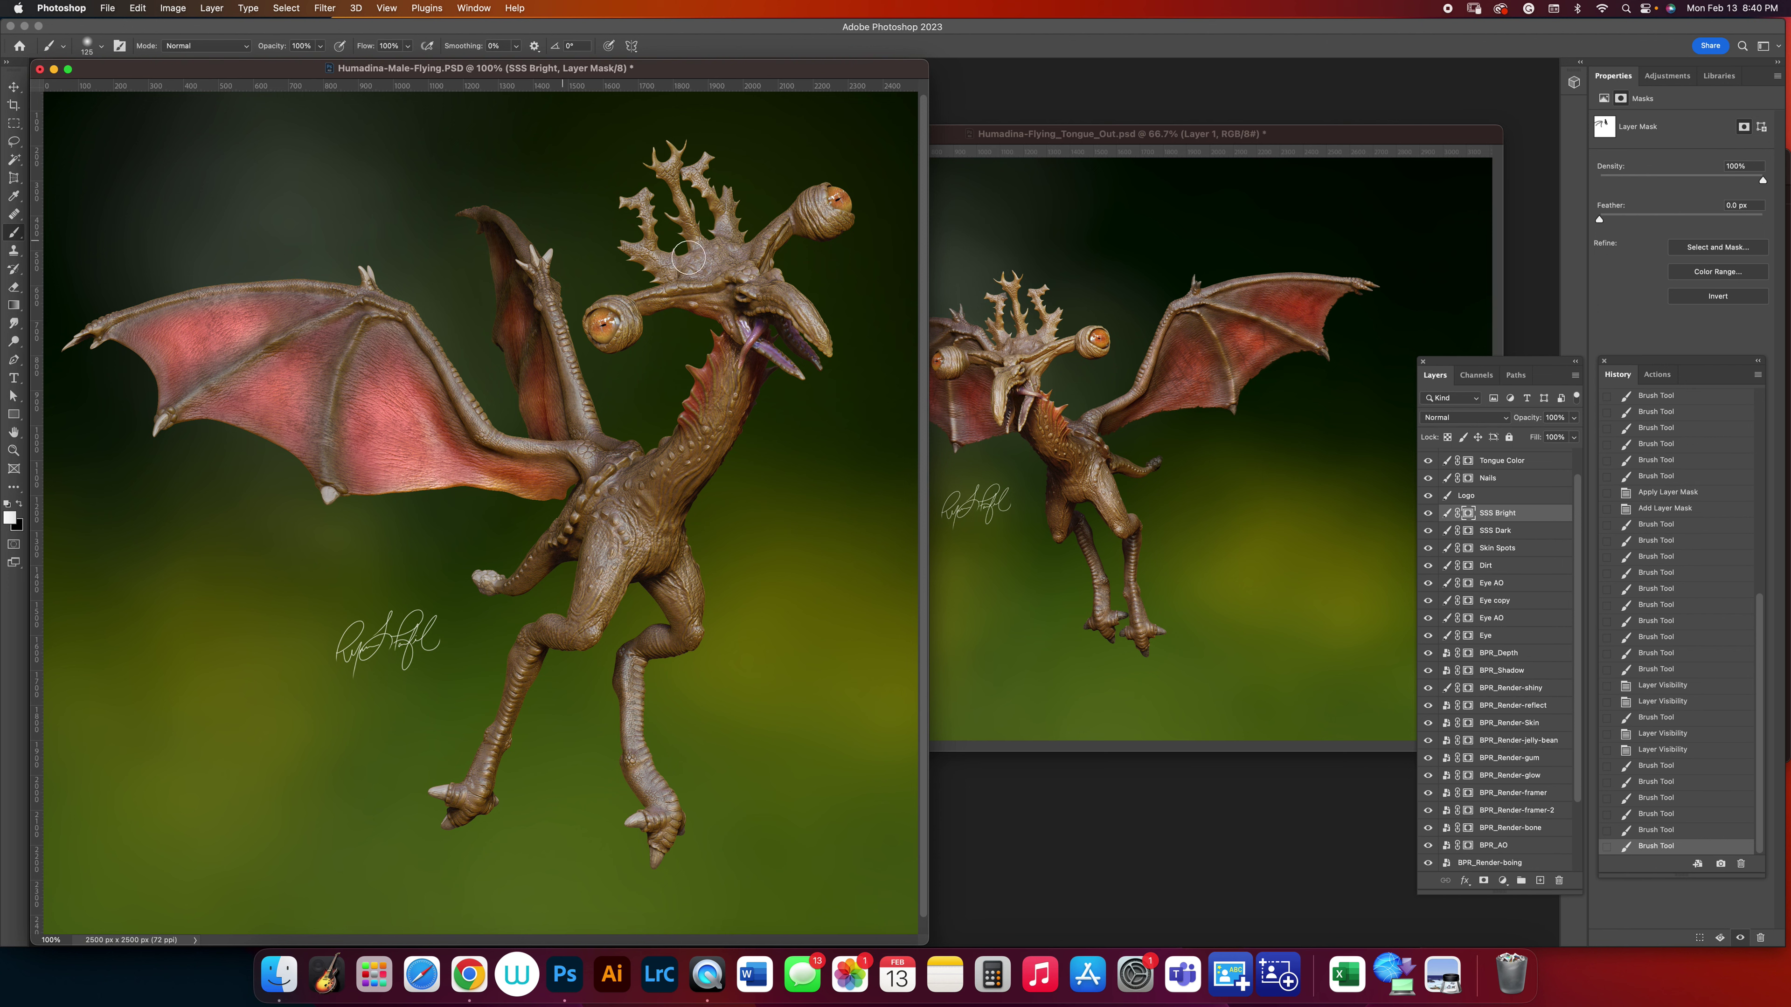
key("bracketright")
key("bracketright")
left_click(487, 263)
Paint white on the SSS Bright mask over the near wing's inner and middle membrane panels with a 175 px brush.
left_click(392, 429)
left_click_drag(392, 429, 399, 426)
mouse_move(299, 384)
left_mouse_down()
mouse_move(329, 339)
mouse_move(232, 366)
mouse_move(279, 311)
mouse_move(327, 309)
mouse_move(328, 354)
left_mouse_up()
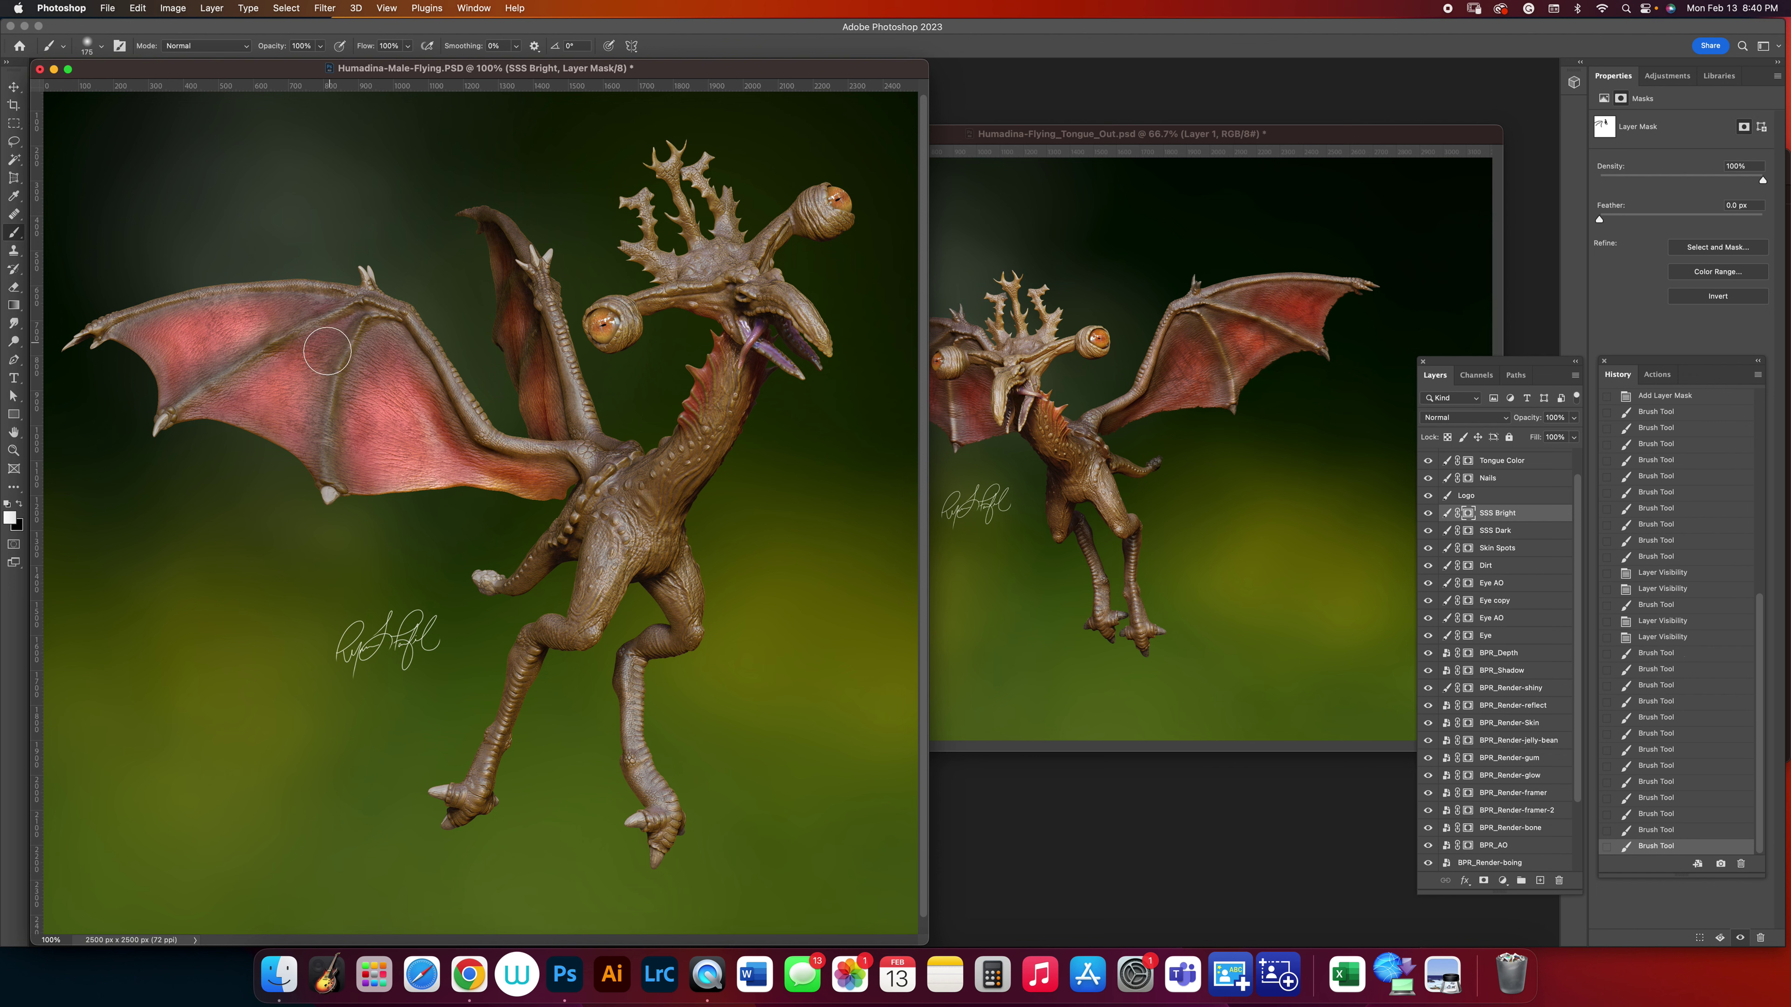
left_click_drag(398, 426, 444, 437)
Set the BPR_SSS layer's opacity to 40%.
scroll(1504, 513, "up", 2)
left_click(1505, 460)
left_click(1562, 419)
type("45")
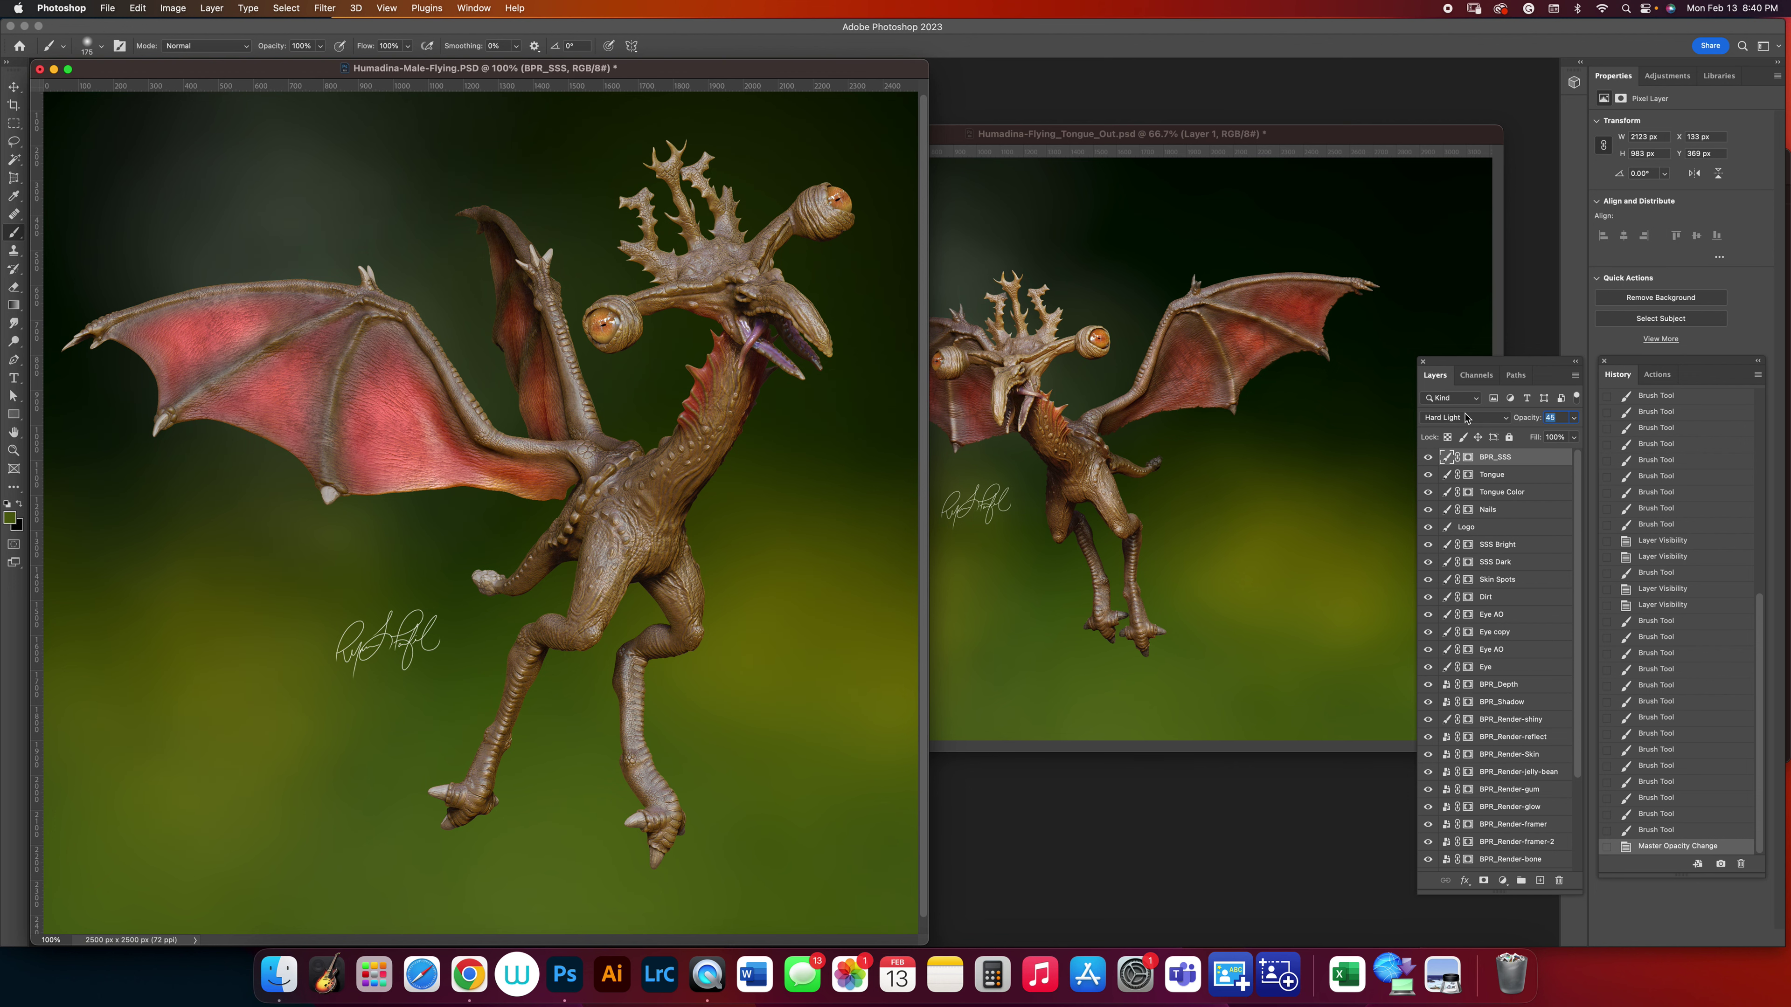
type("40")
key("Return")
Save the Humadina-Male-Flying document and close the Tongue_Out reference without saving its changes.
key("super+minus")
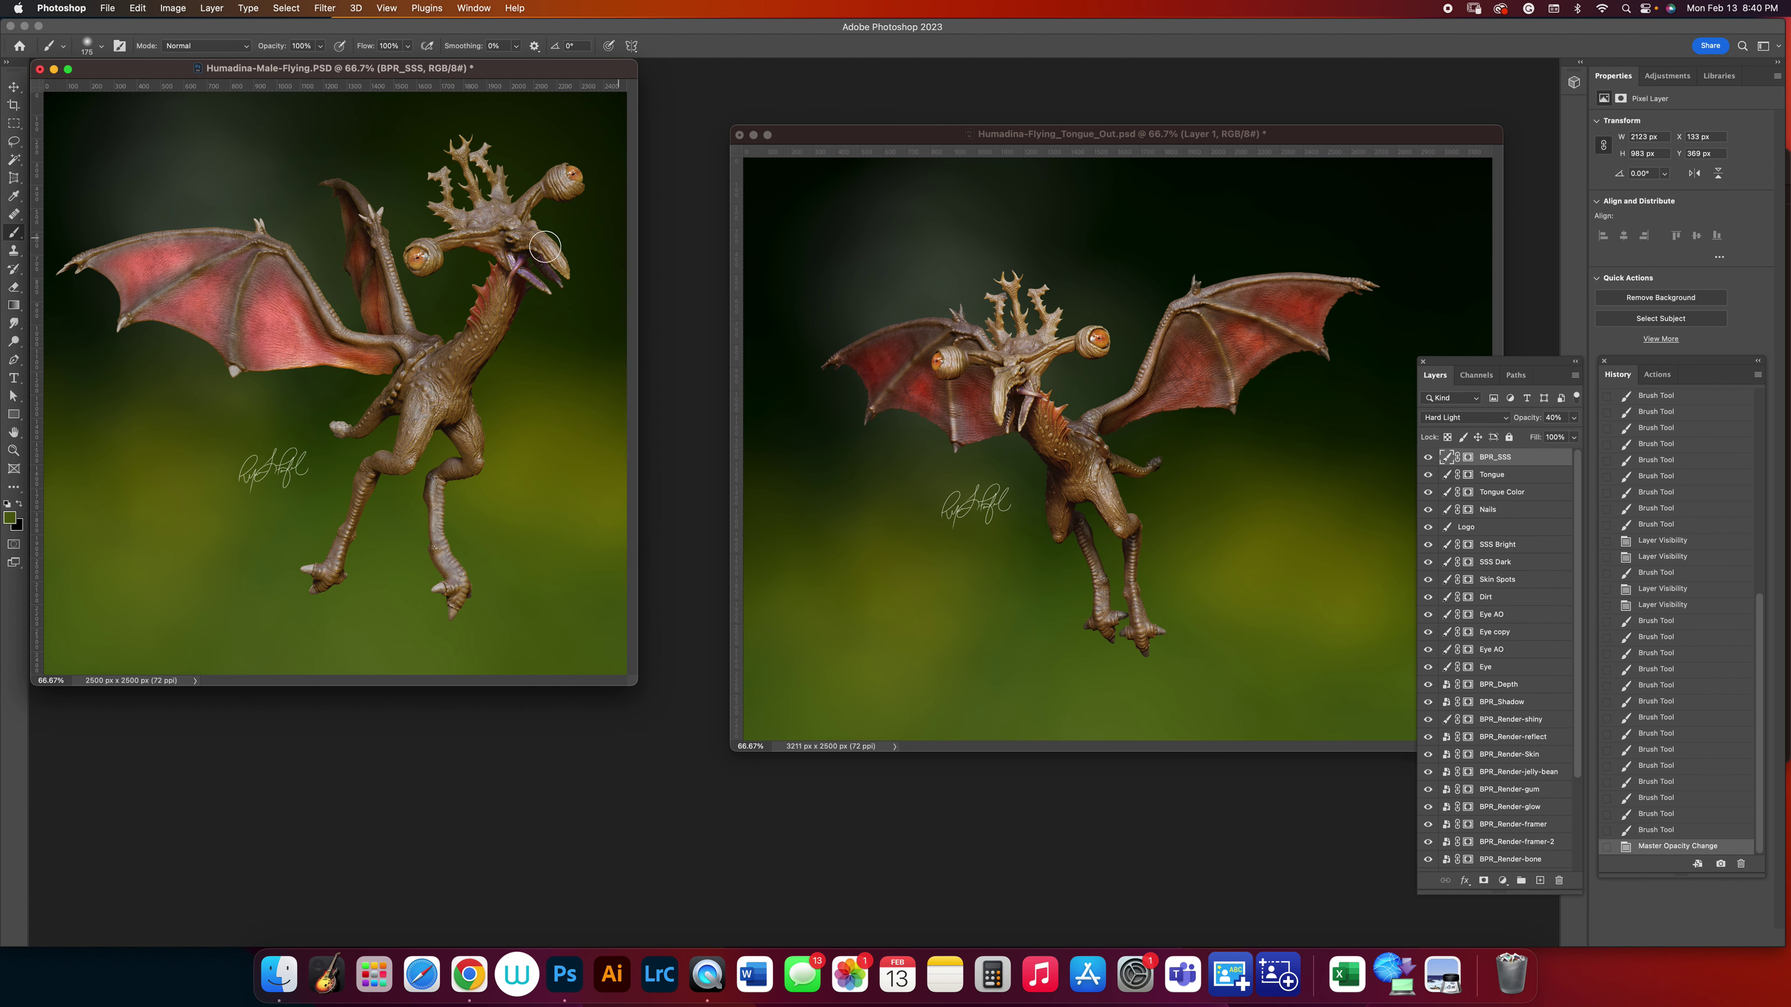
left_click_drag(459, 70, 479, 133)
key("super+s")
left_click_drag(1090, 137, 1081, 134)
left_click_drag(546, 138, 594, 178)
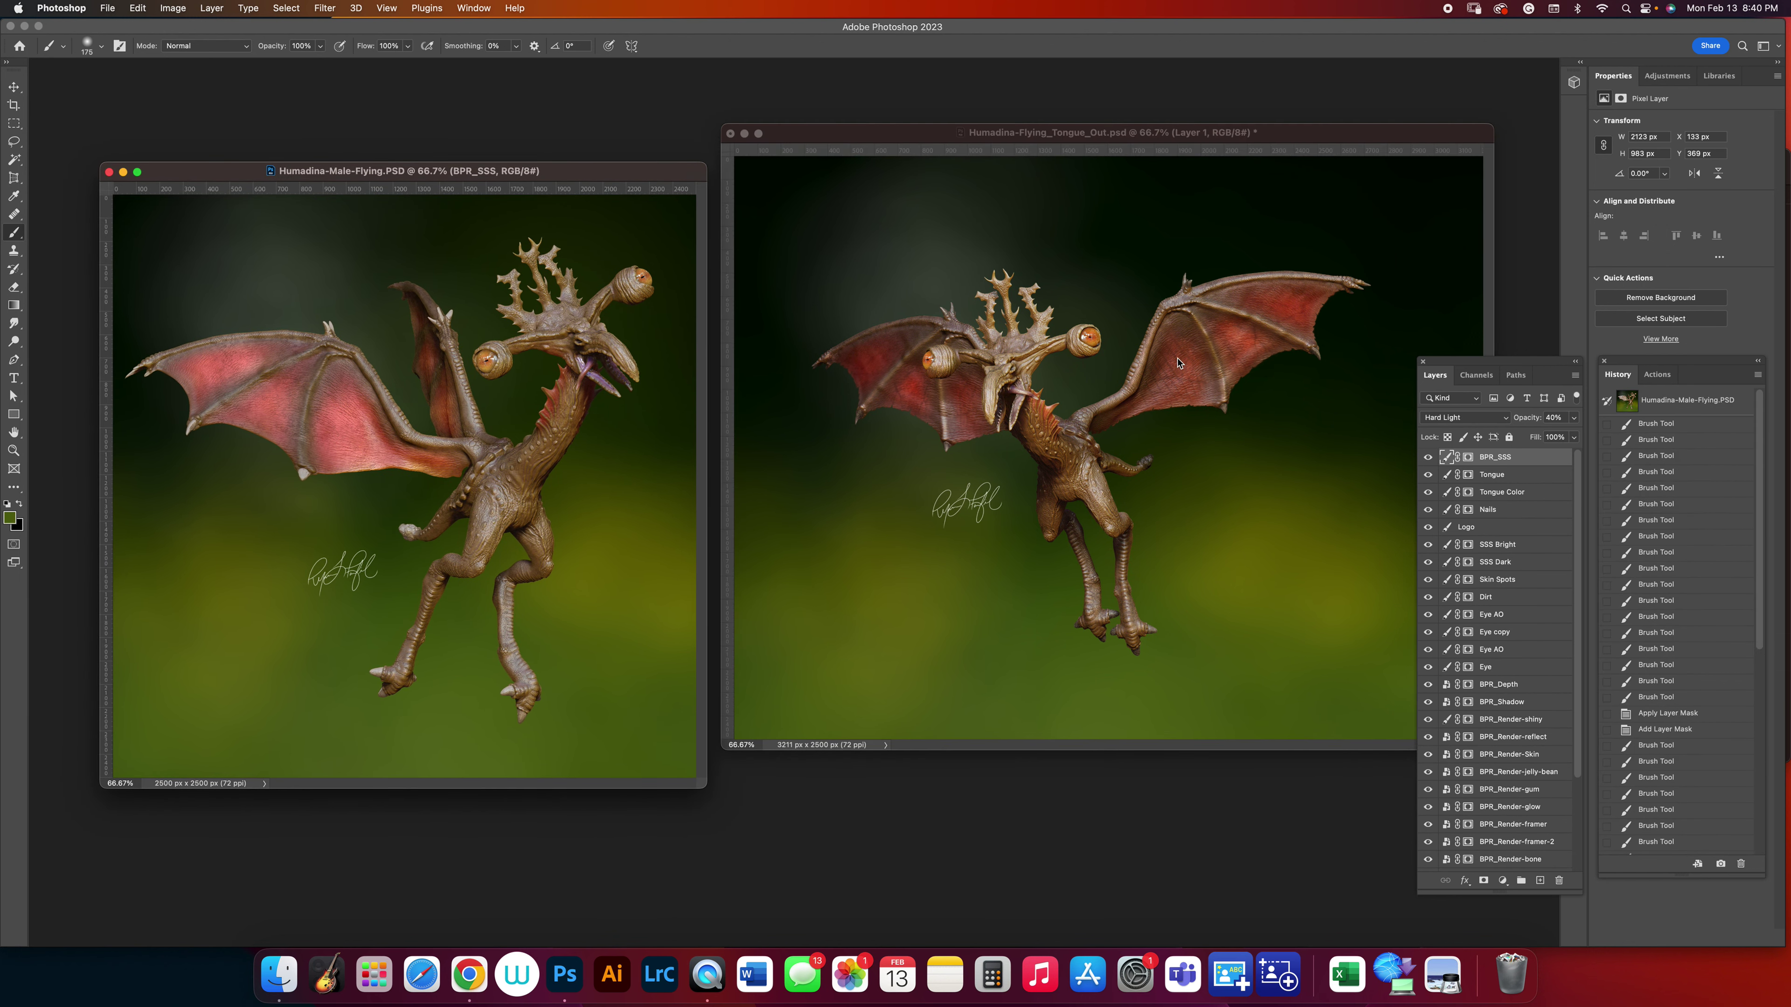
left_click(731, 134)
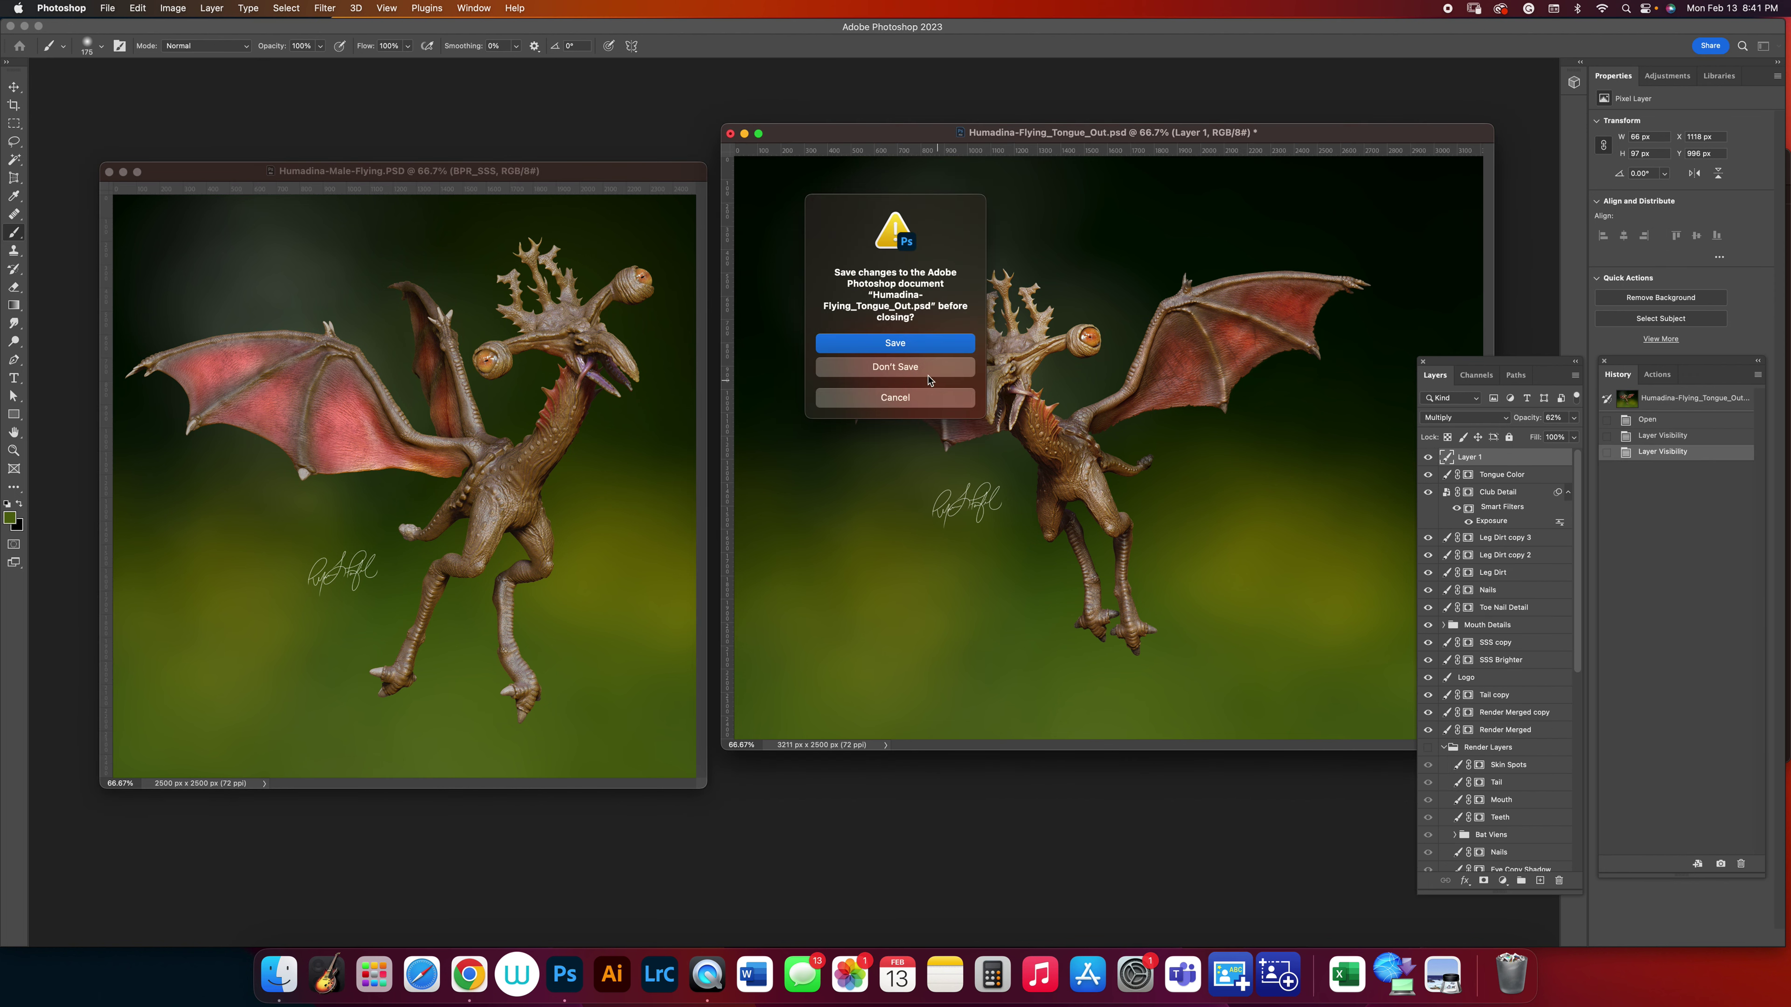
left_click(933, 371)
left_click_drag(603, 173, 924, 160)
Open Wings.psd from the Textures folder in Finder and place it in its own window beside the creature document.
key("ctrl+Up")
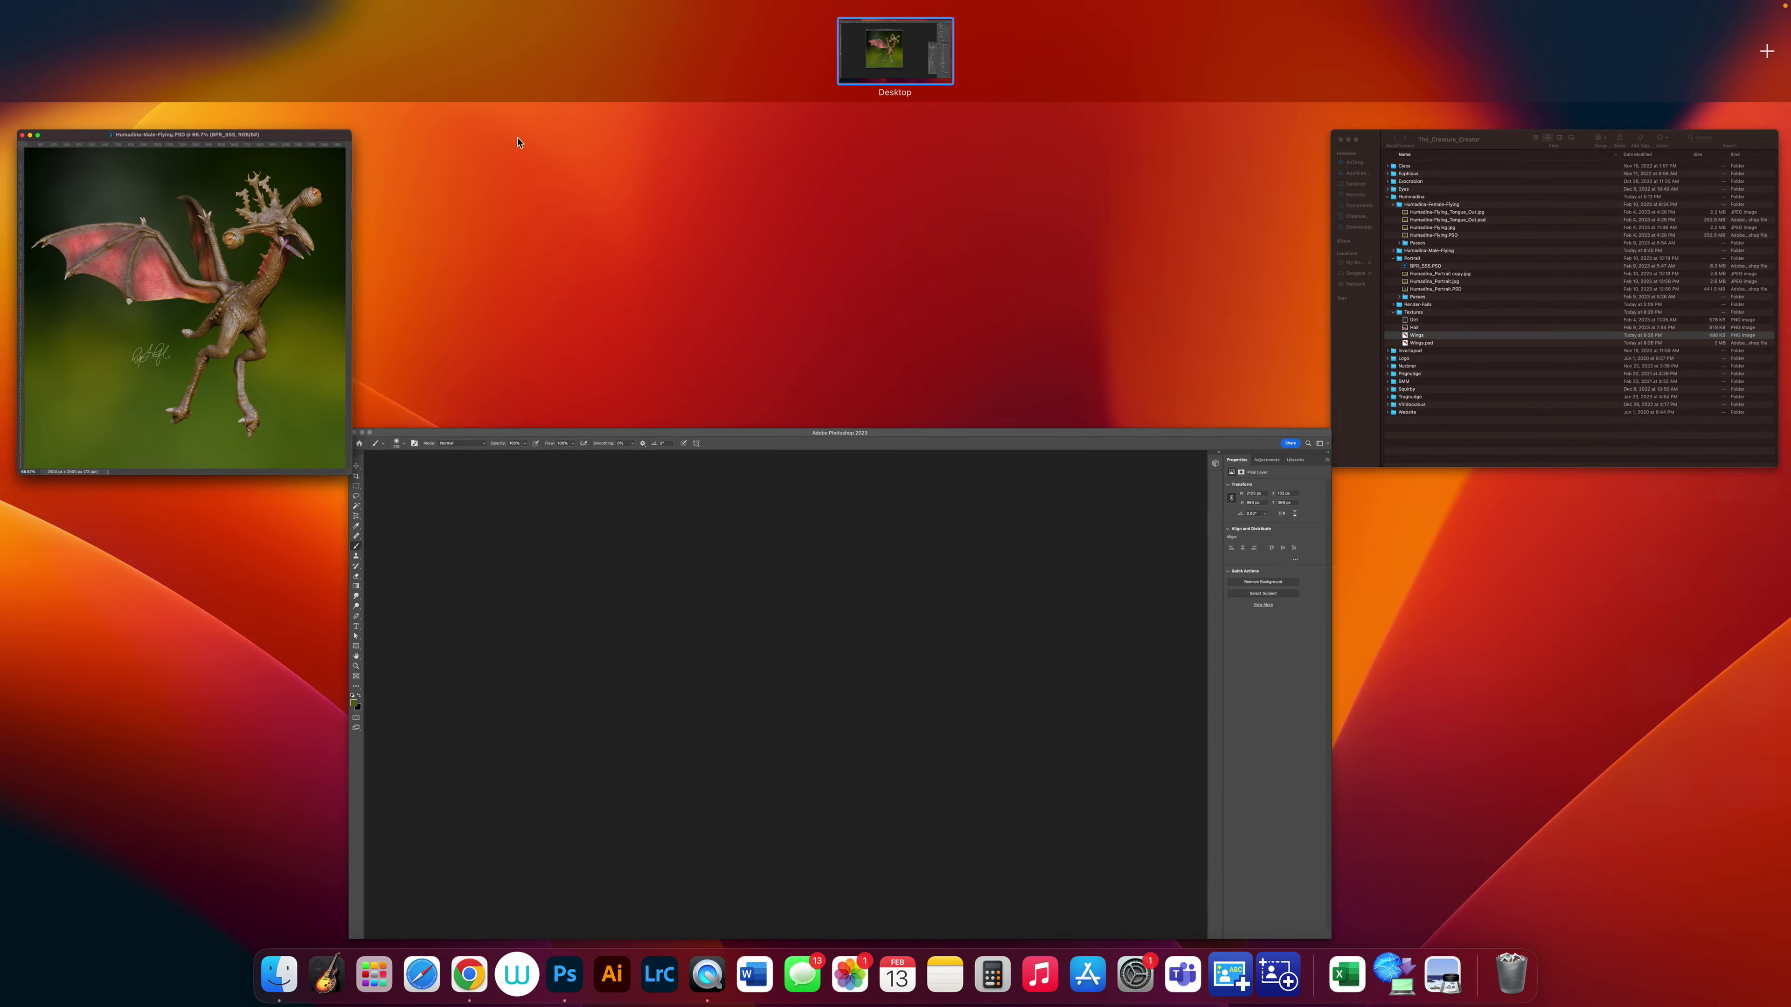
left_click(1579, 311)
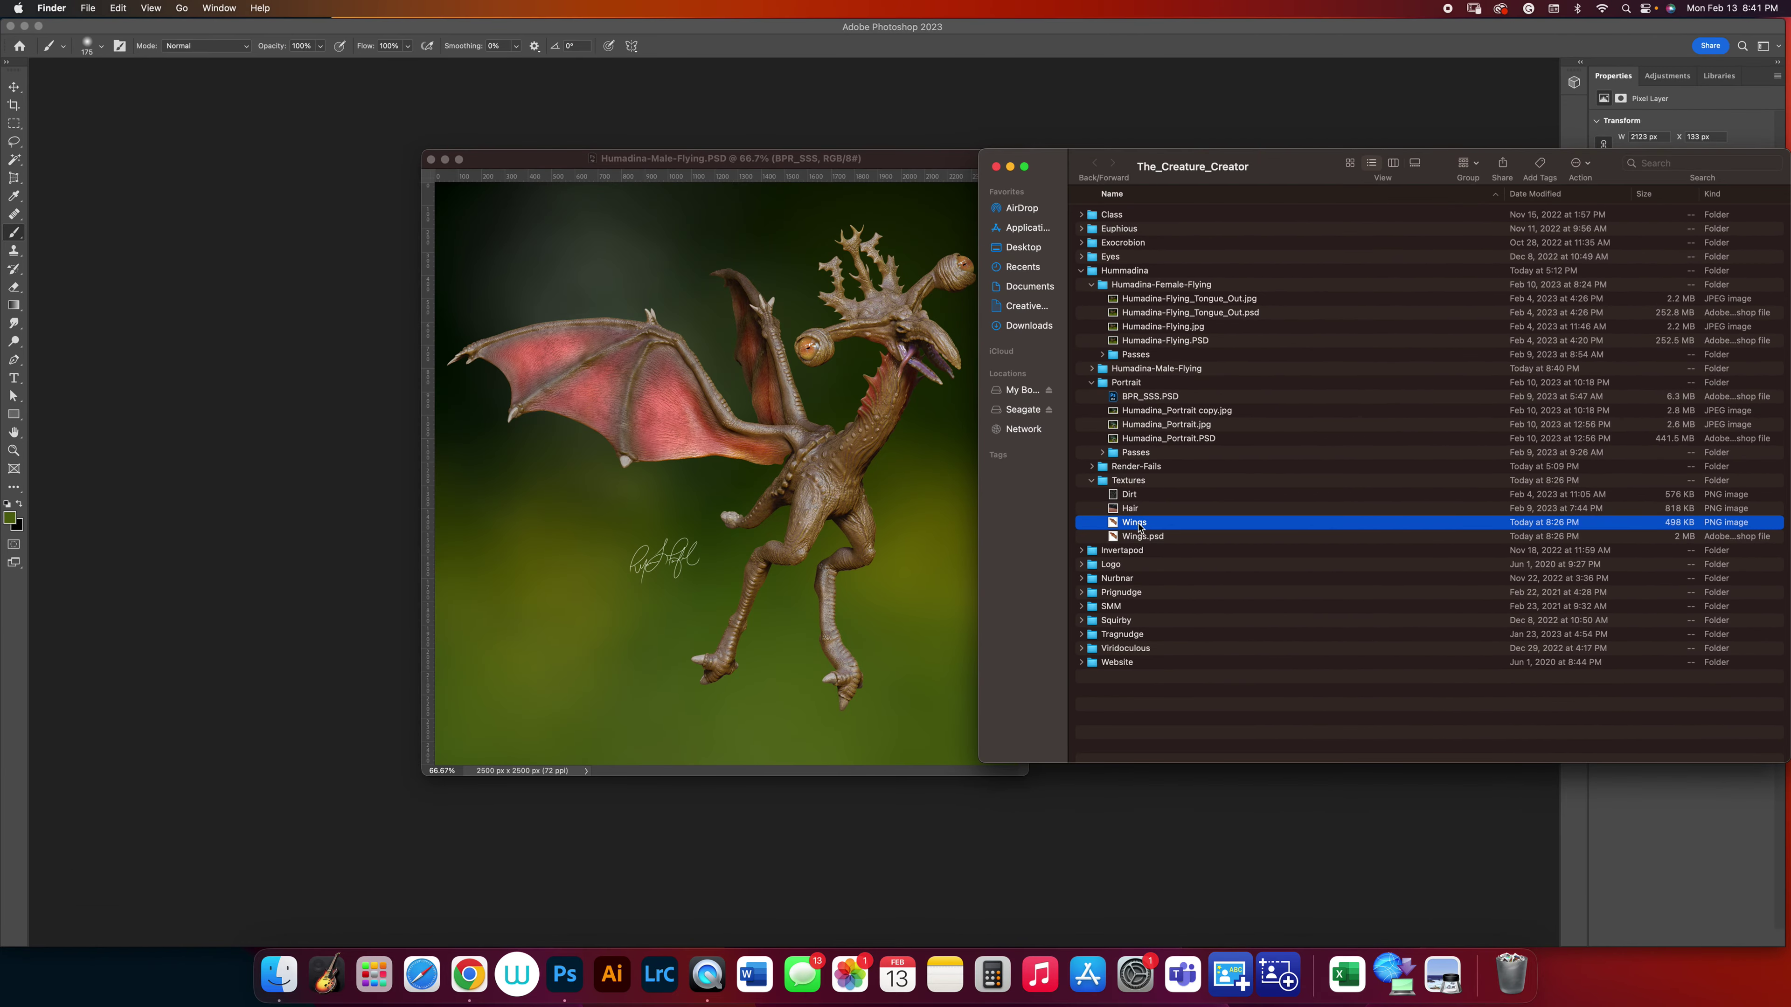
left_click(1137, 537)
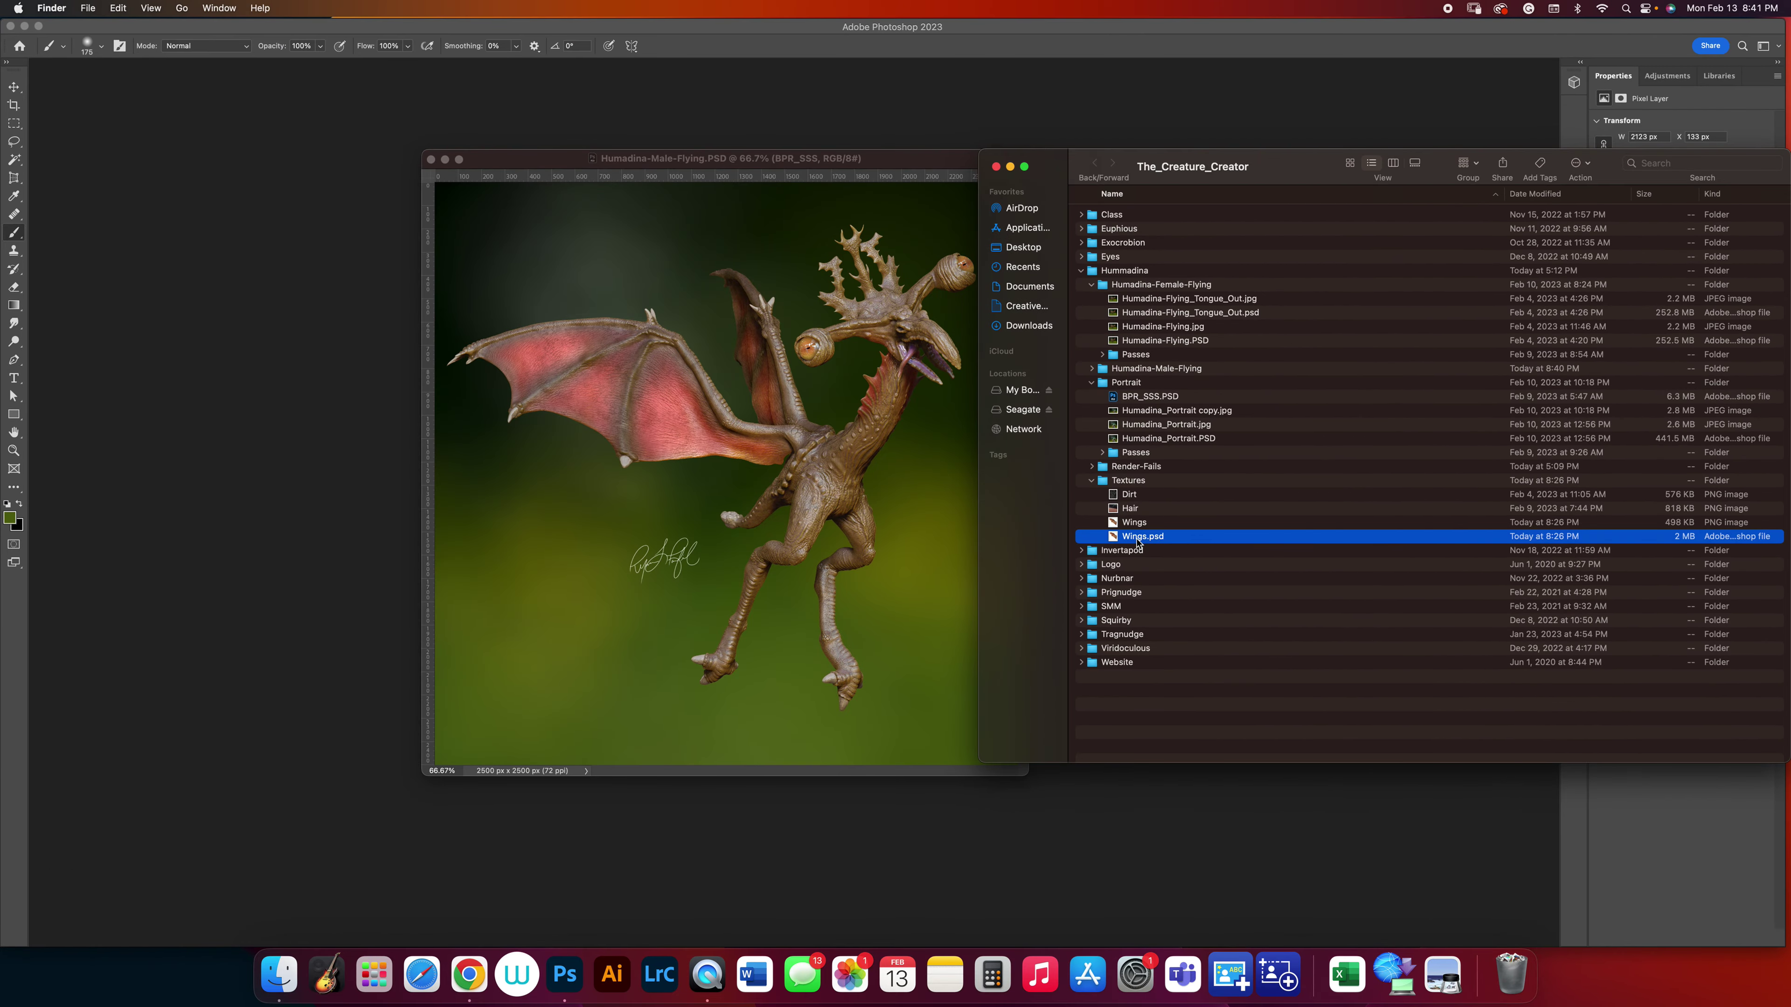
double_click(1137, 538)
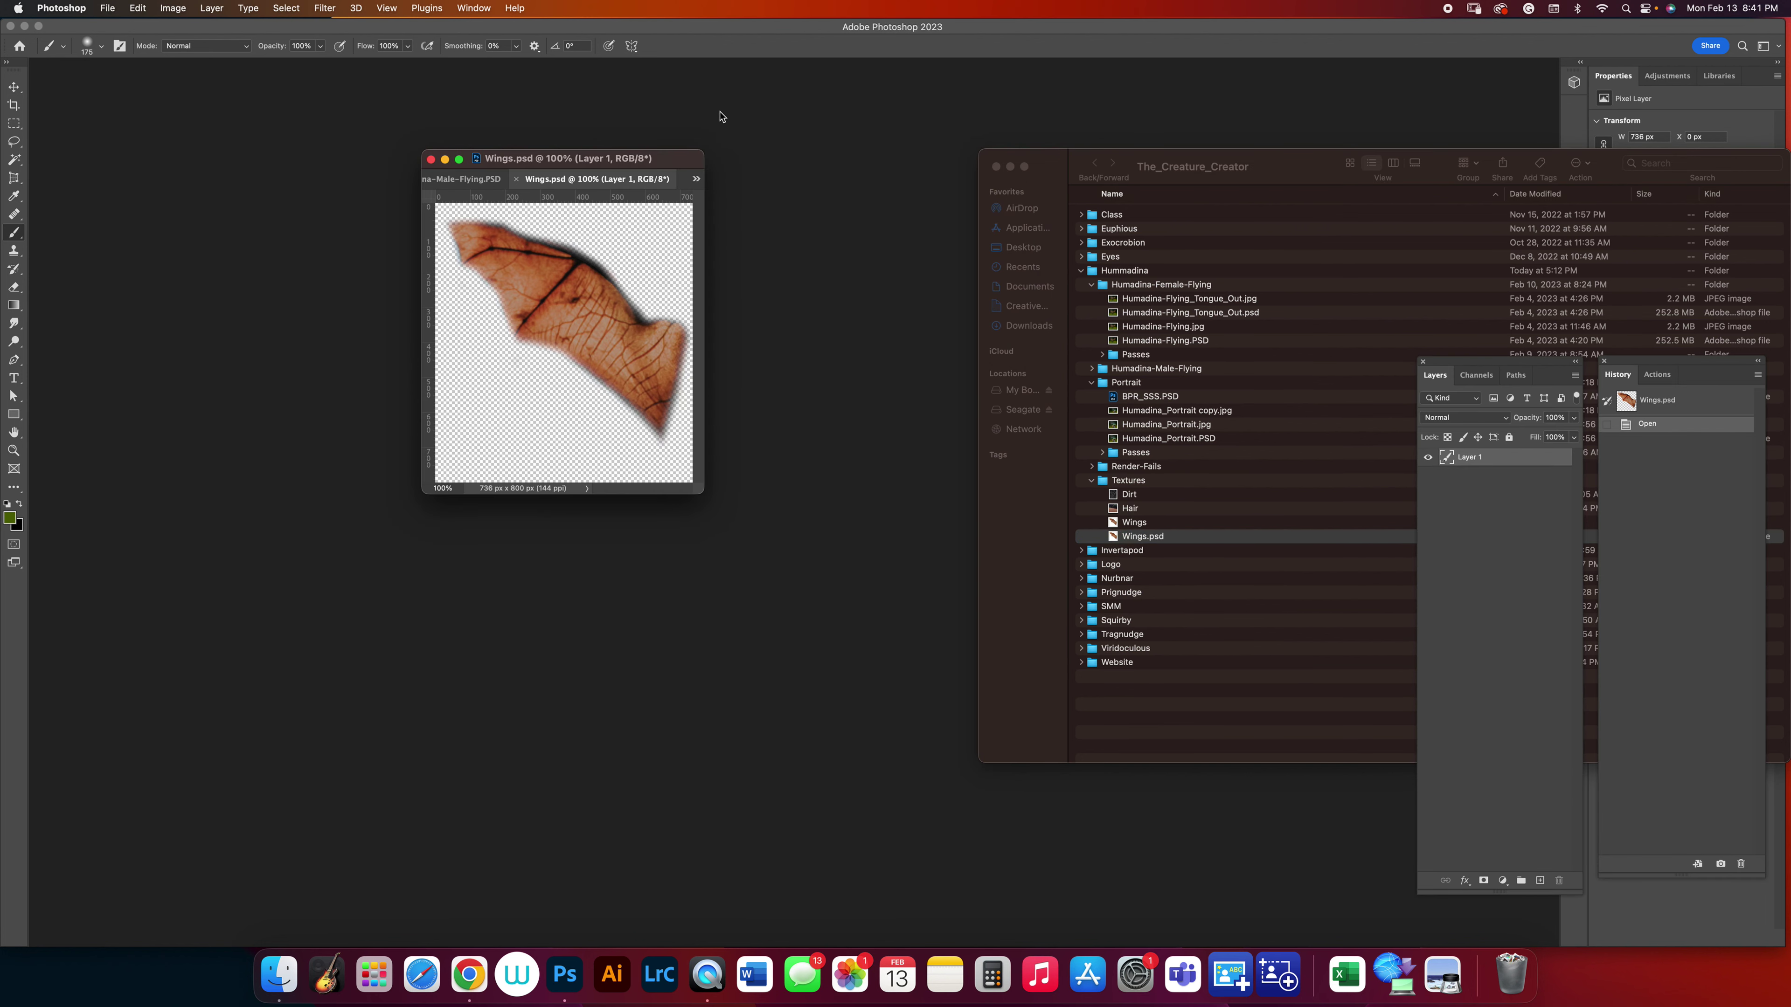
left_click_drag(482, 167, 1079, 283)
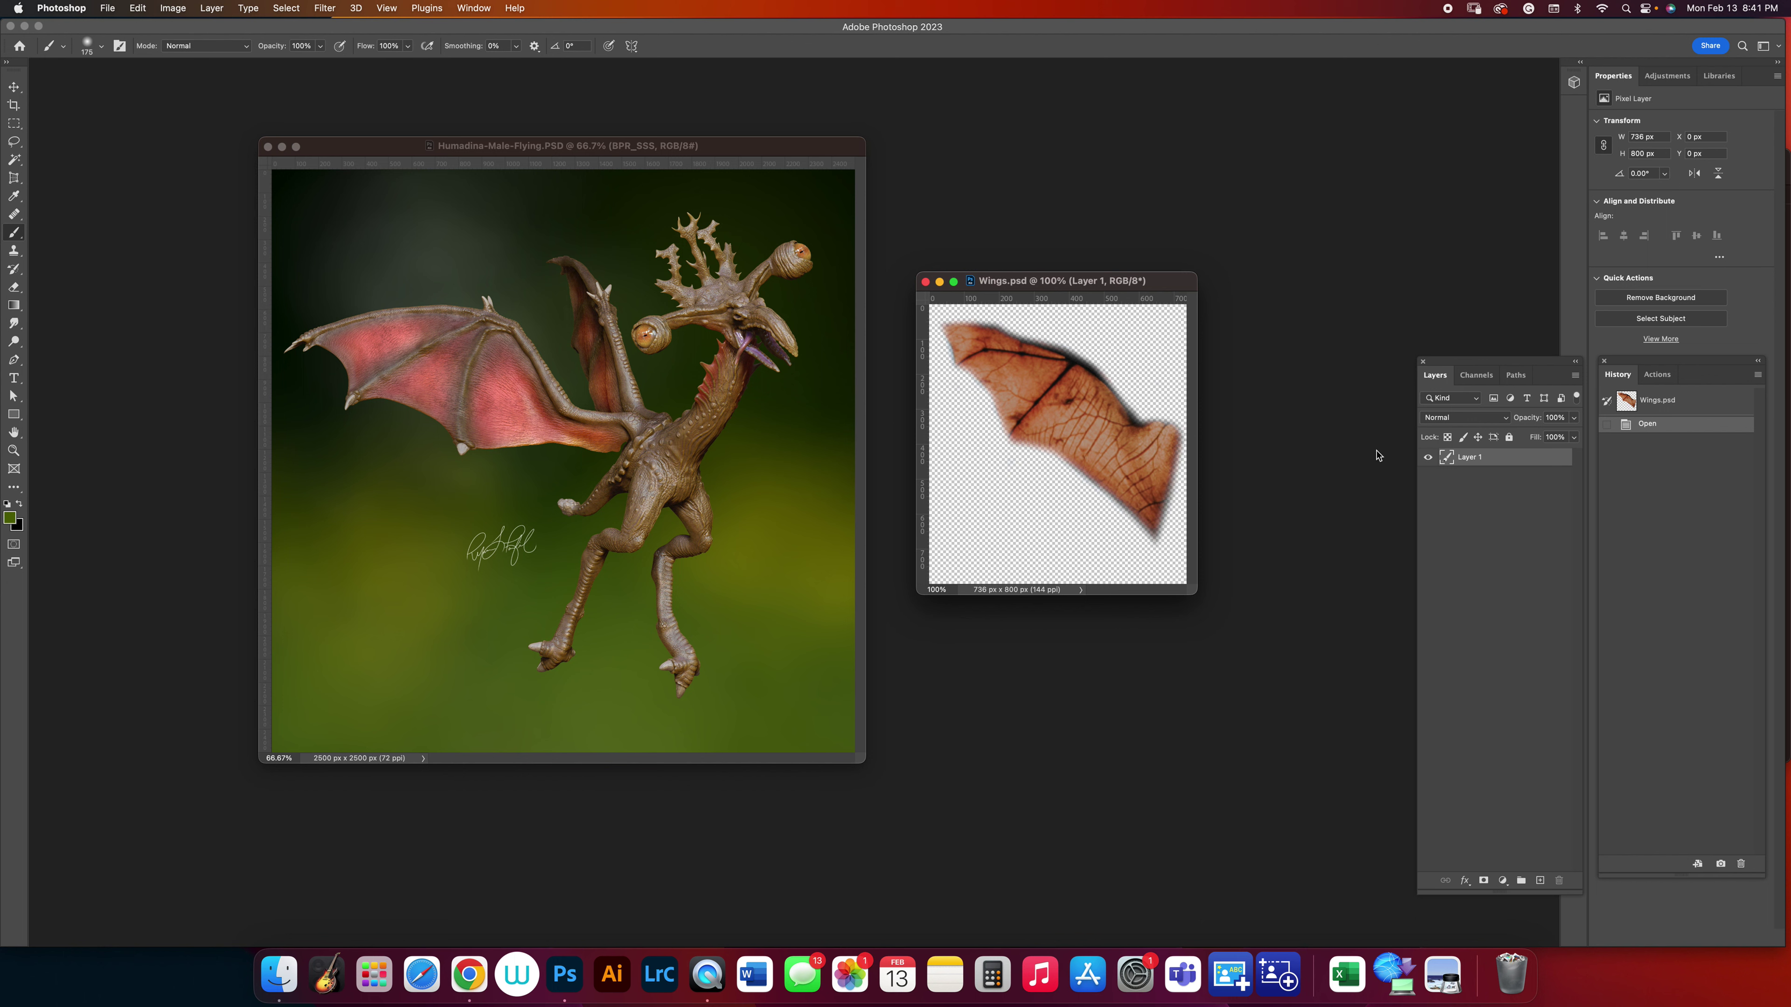
left_click(177, 10)
mouse_move(204, 47)
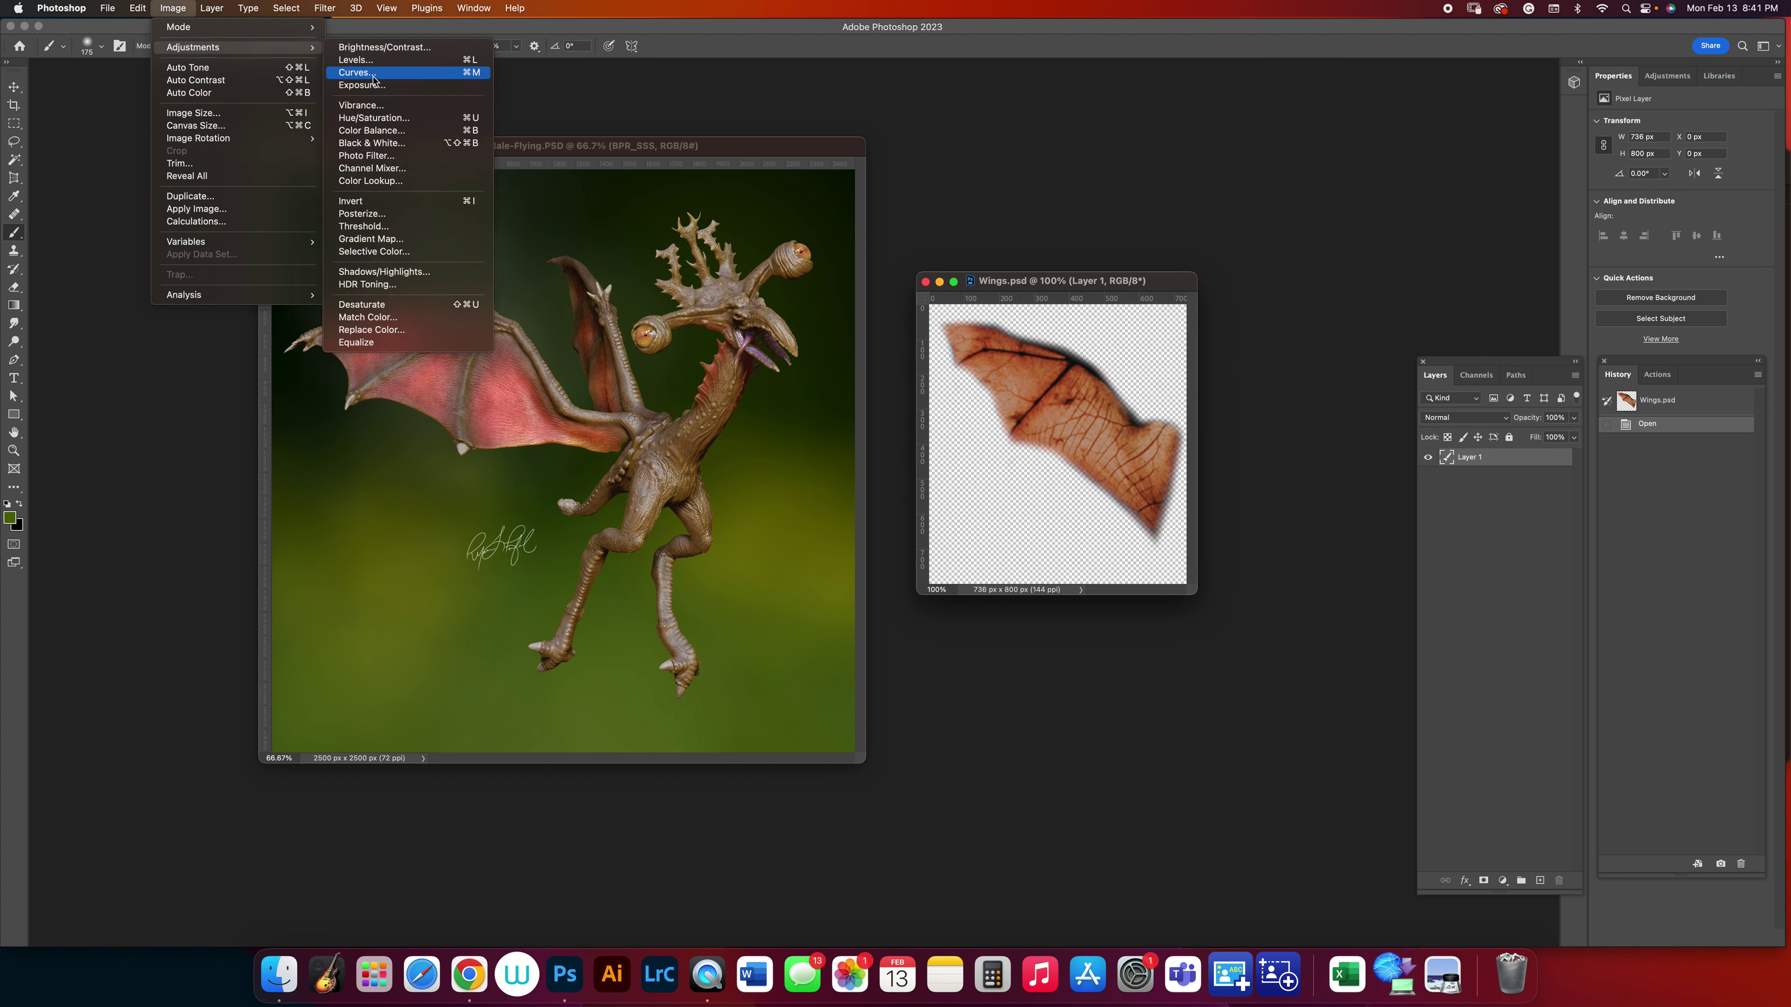
left_click(372, 88)
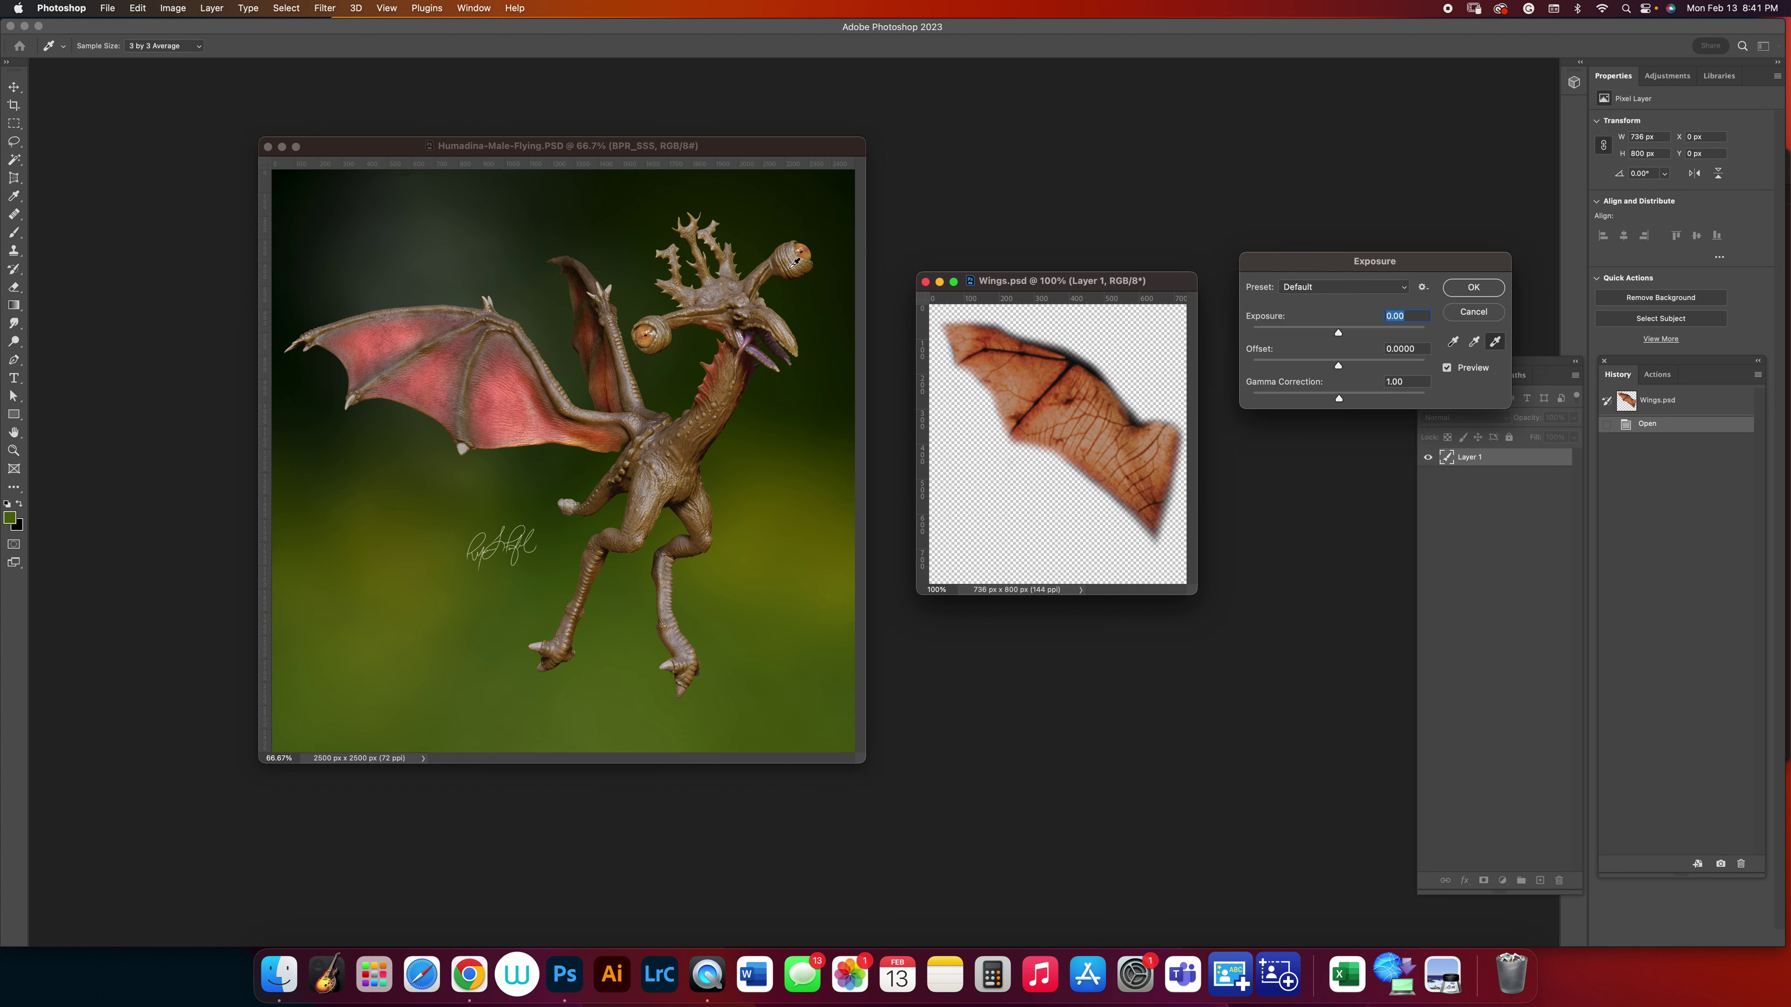
left_click(1472, 312)
Desaturate the Wings texture using Hue/Saturation with saturation at -100 and lightness at +3.
left_click(173, 8)
mouse_move(186, 50)
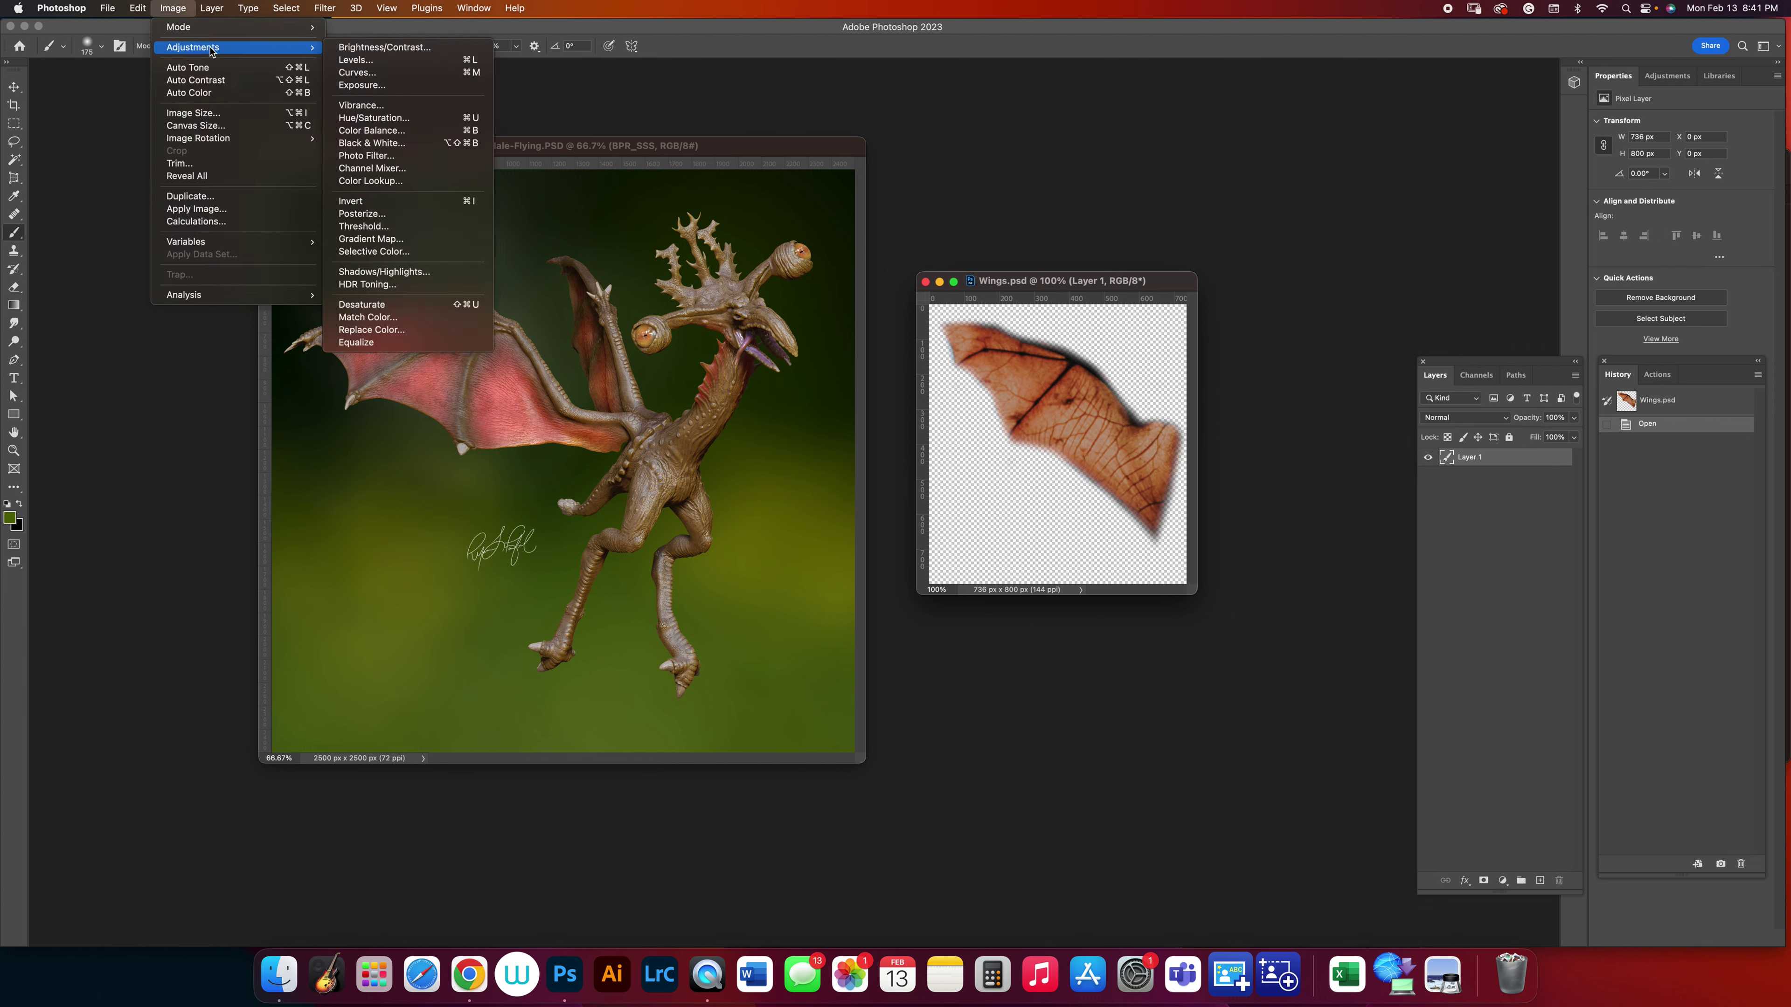
left_click(401, 121)
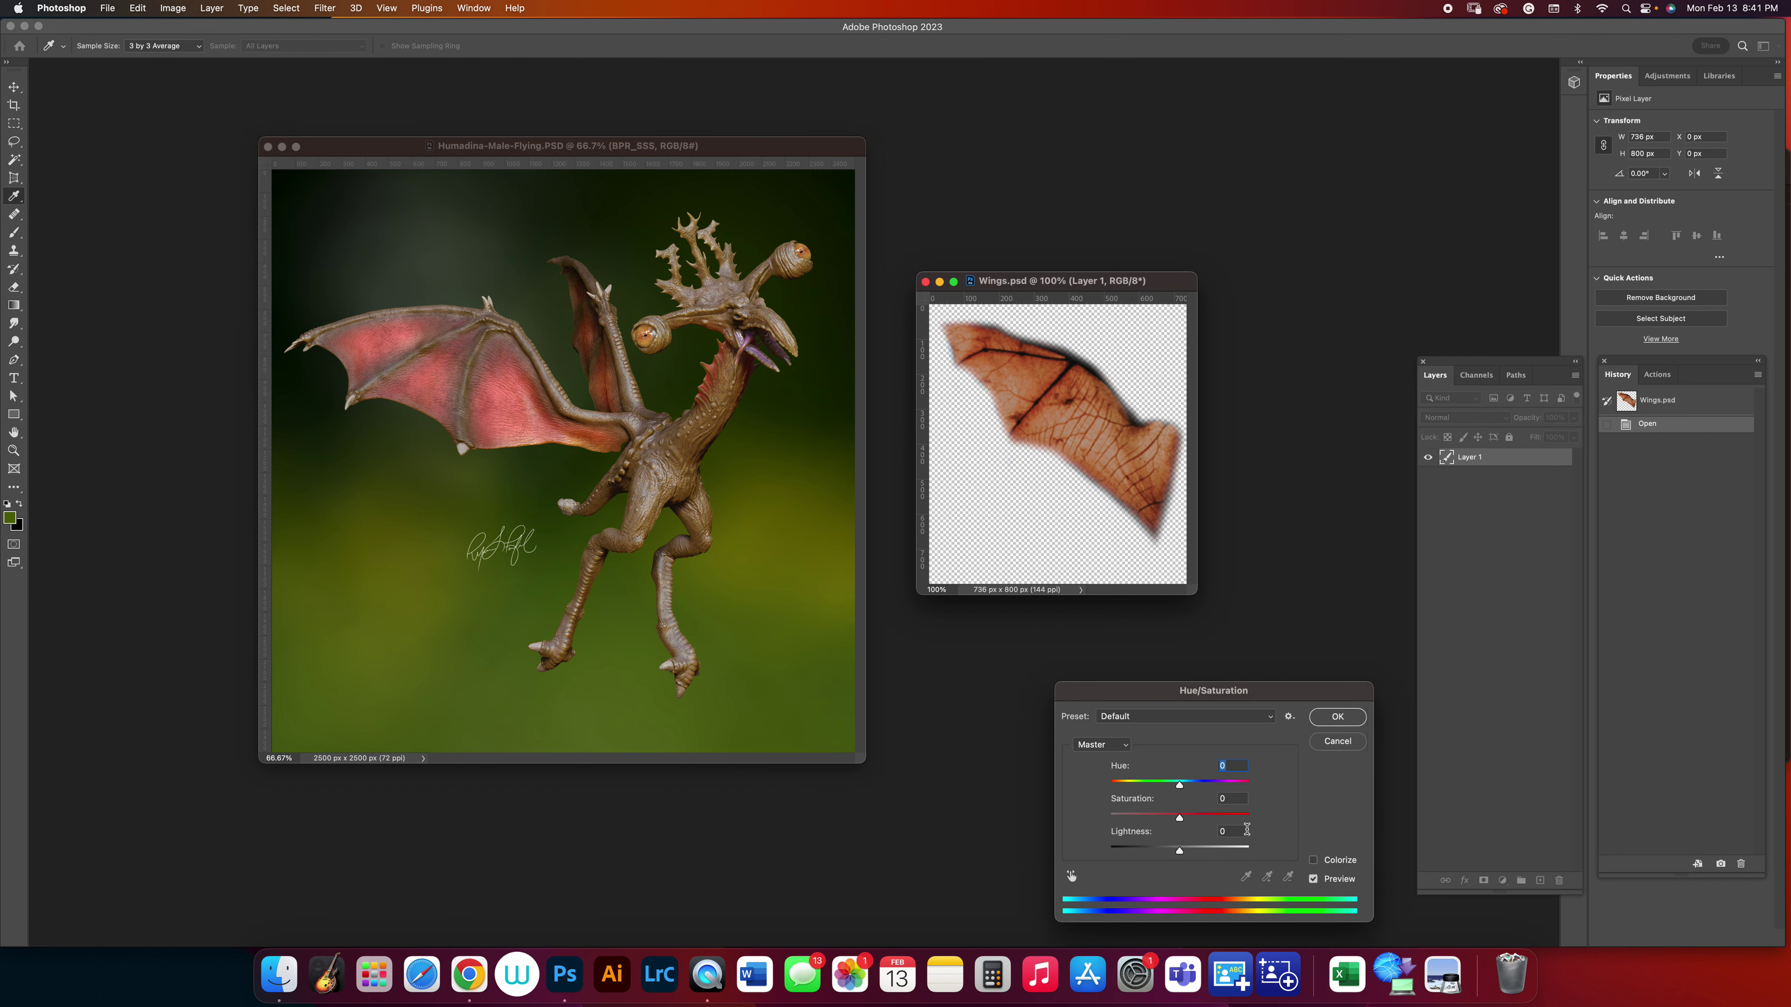
left_click_drag(1175, 820, 1025, 820)
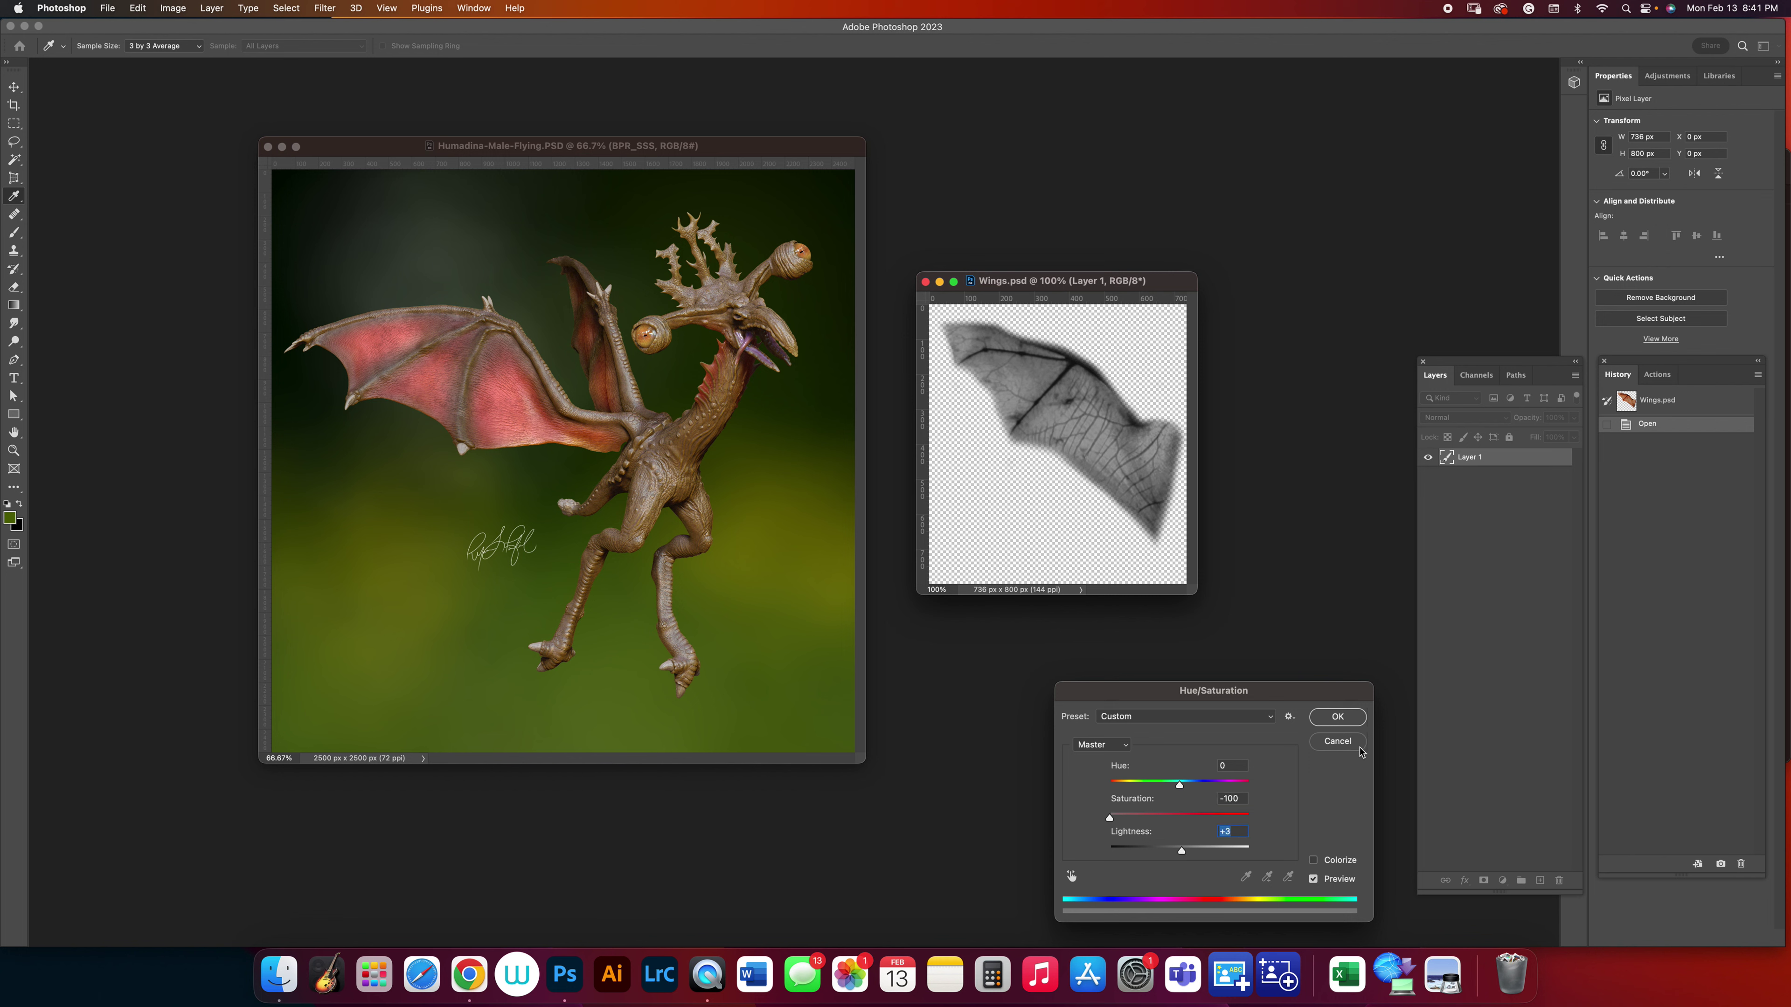
left_click(1337, 717)
Try Levels on the gray Wings texture with shadows 26 and midtones 1.77, cancel it, and undo the Hue/Saturation change.
left_click(173, 8)
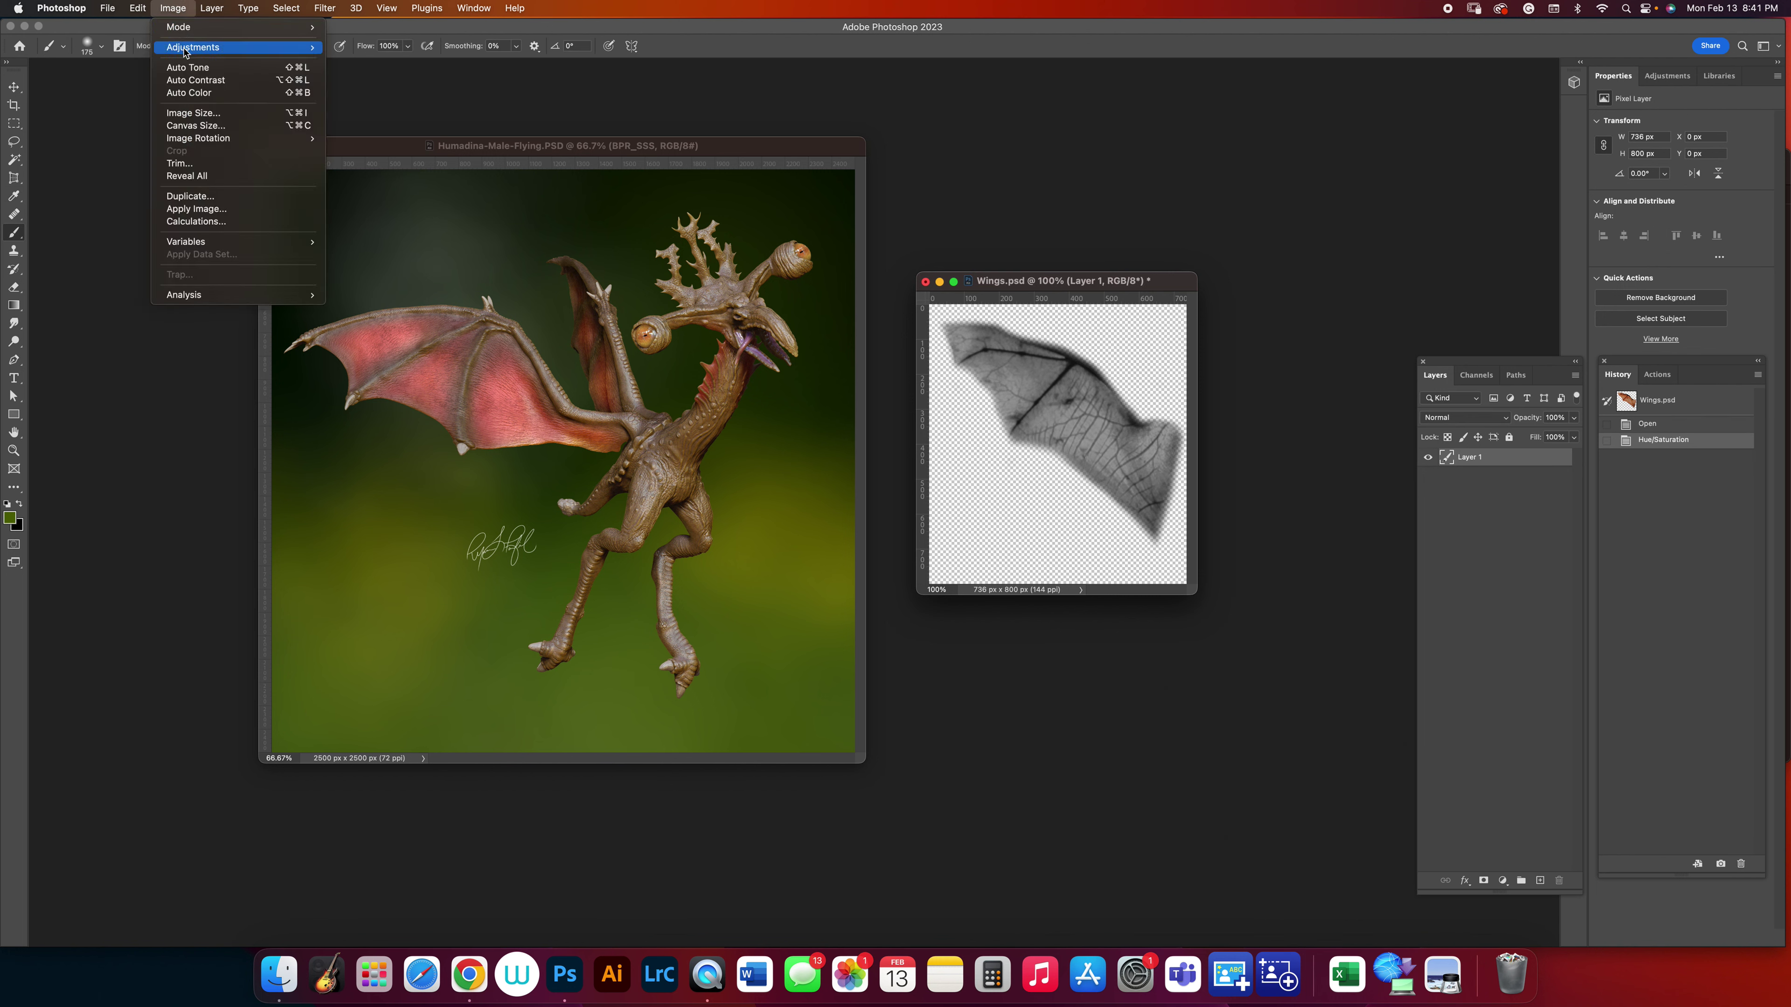
mouse_move(303, 47)
mouse_move(1205, 297)
left_mouse_down()
mouse_move(1134, 297)
mouse_move(1180, 302)
left_mouse_up()
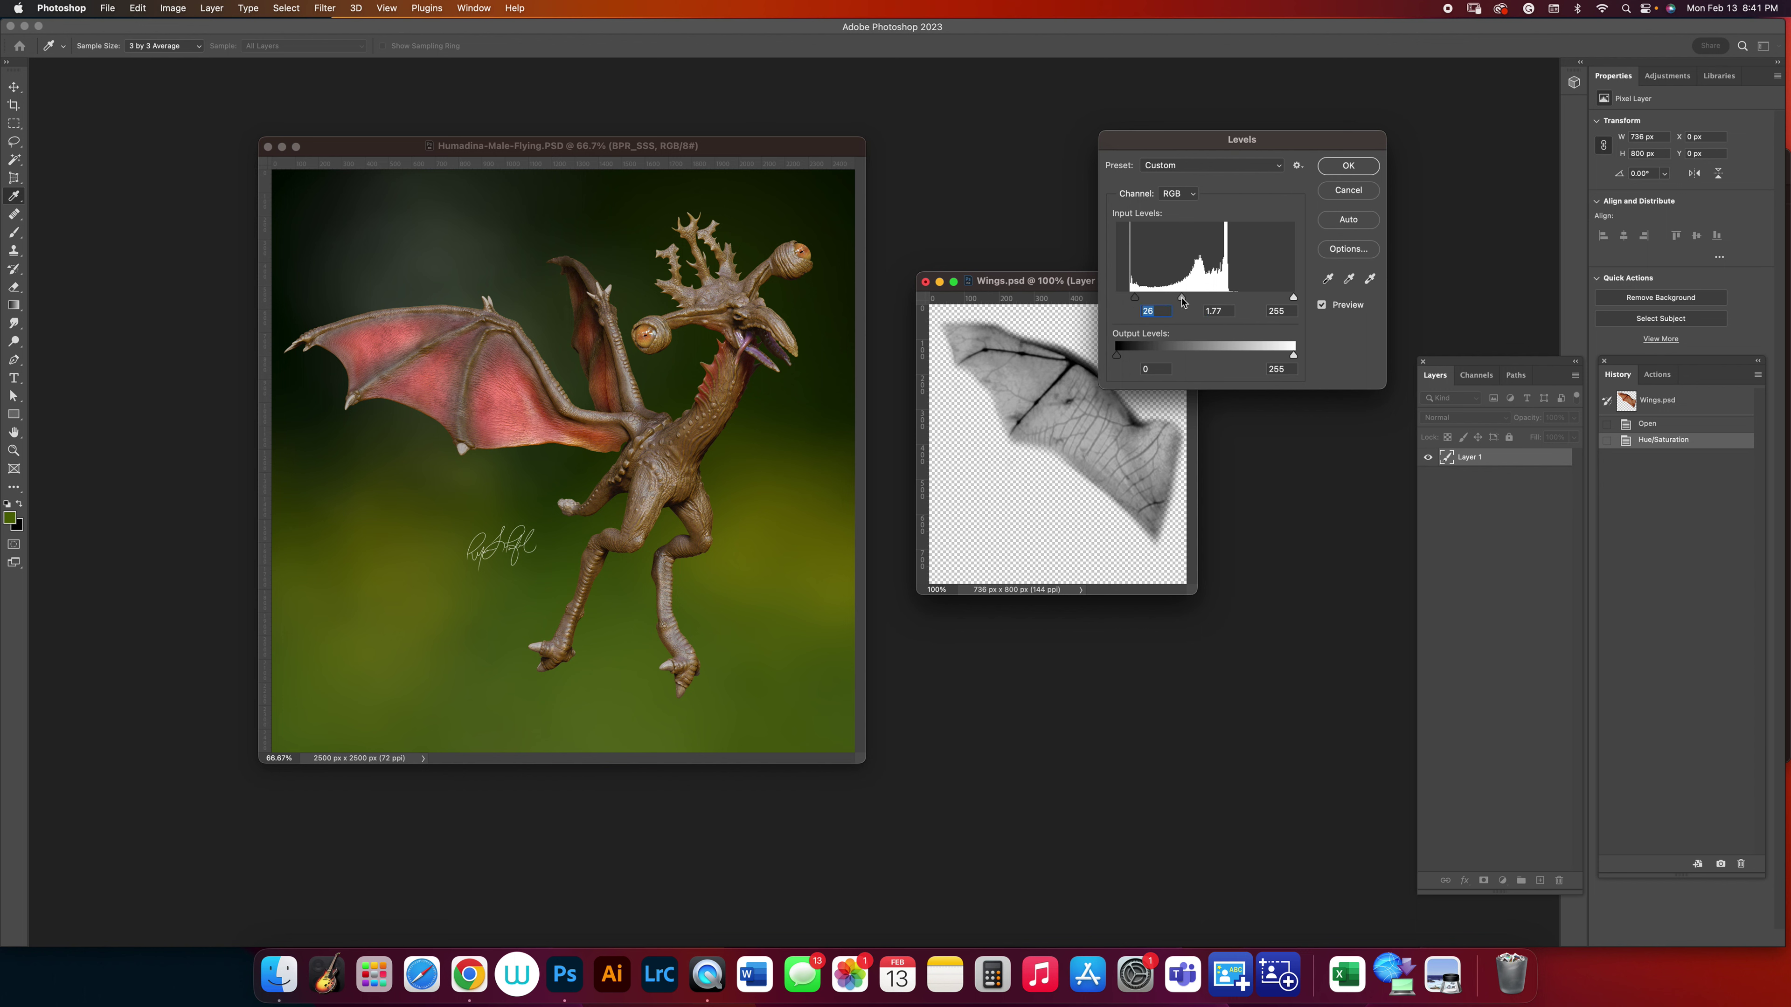
left_click(1348, 192)
key("super+z")
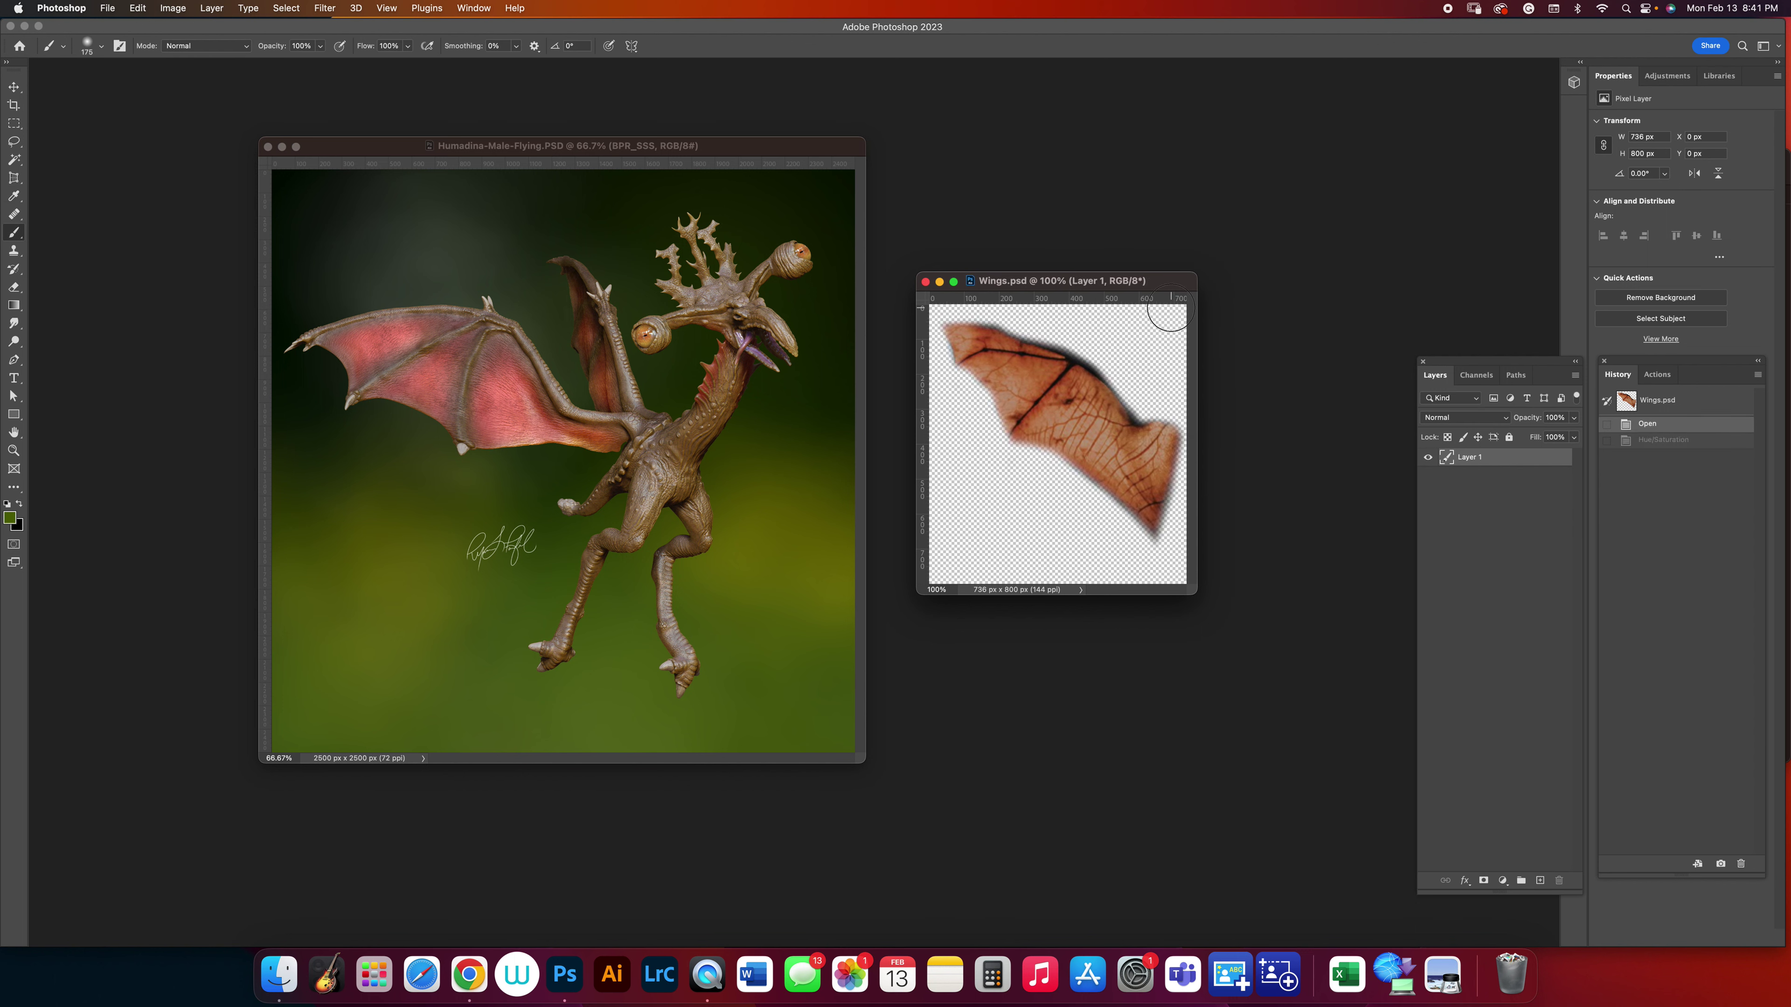
Brighten and add contrast to the Wings texture using Levels with input values of about 47, 2.85 and 246.
left_click(173, 7)
mouse_move(212, 46)
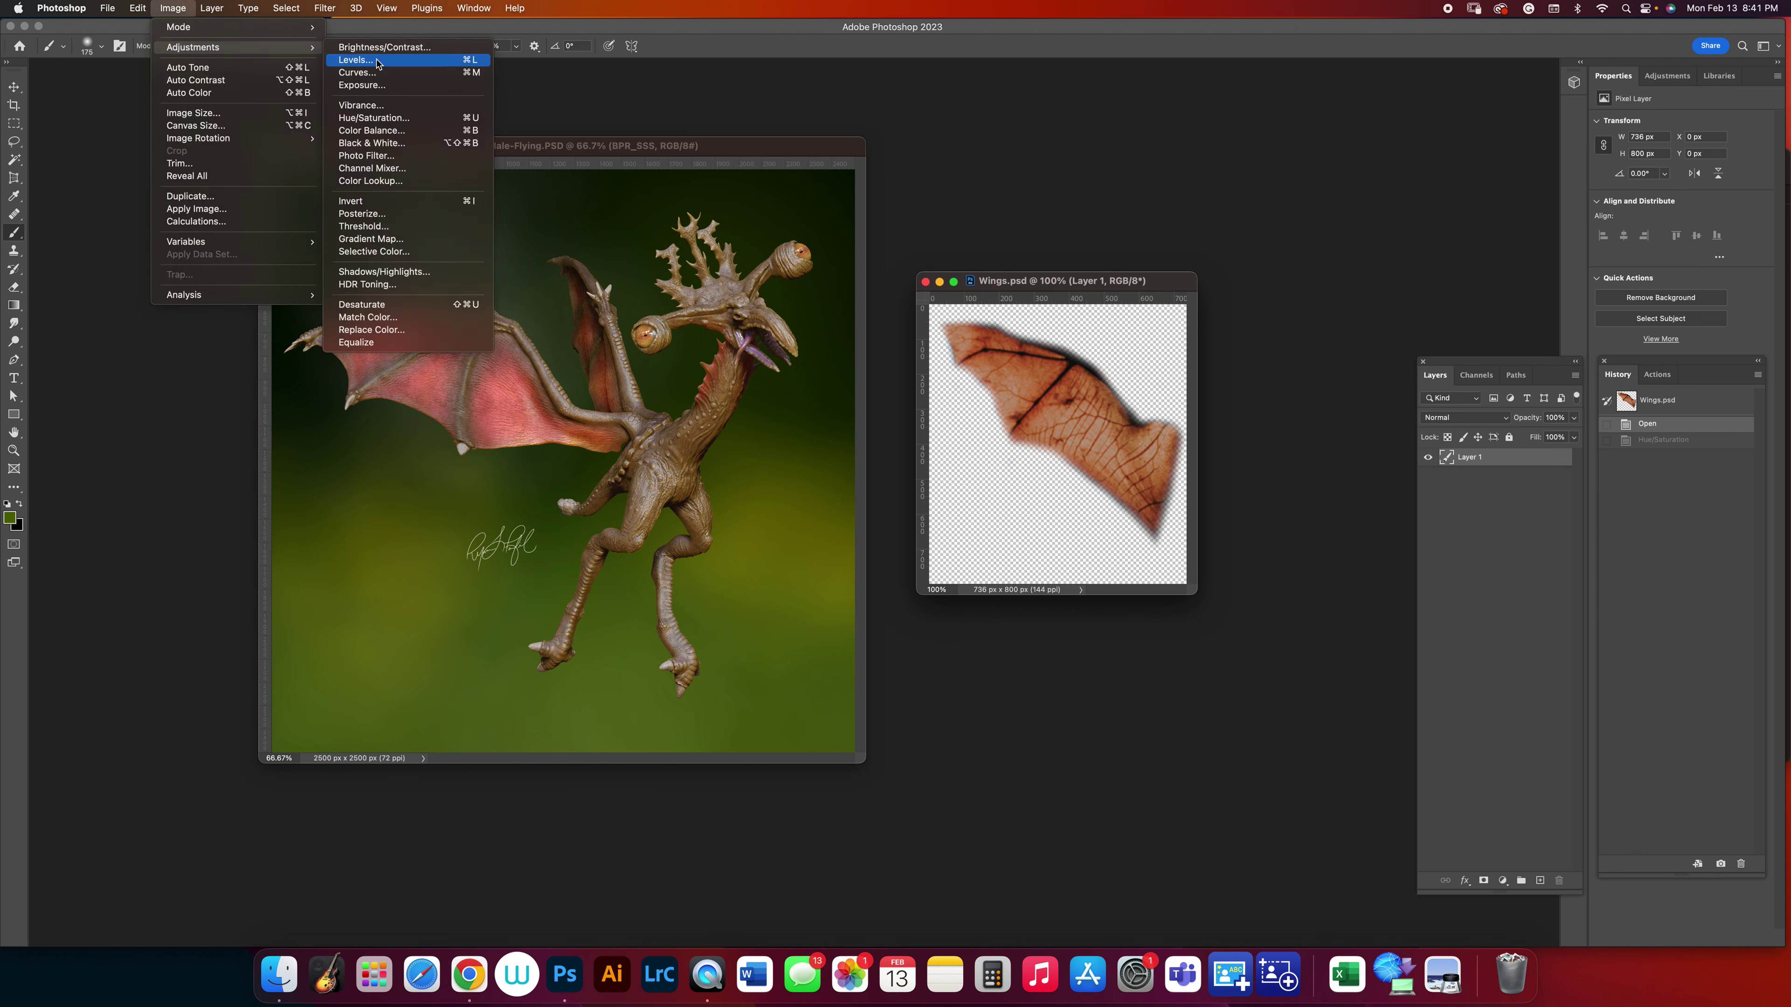
left_click(367, 63)
left_click_drag(1206, 299, 1131, 302)
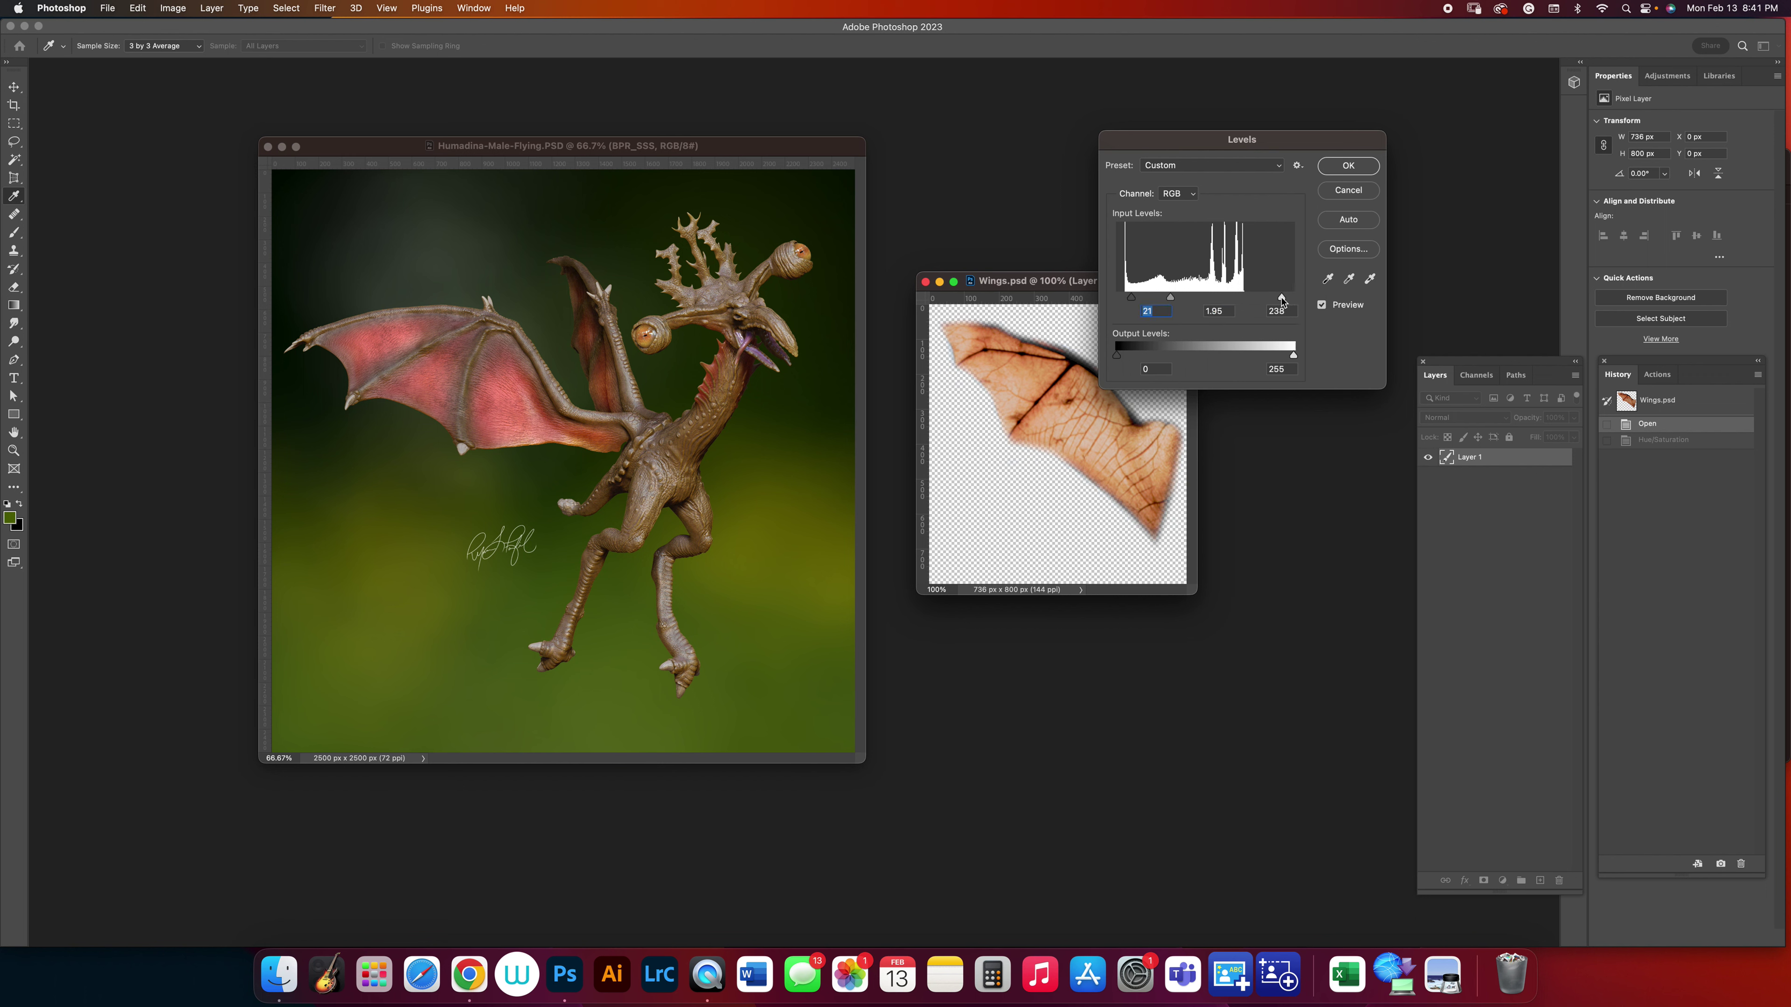
left_click_drag(1267, 301, 1287, 301)
left_click_drag(1131, 301, 1171, 301)
left_click(1170, 301)
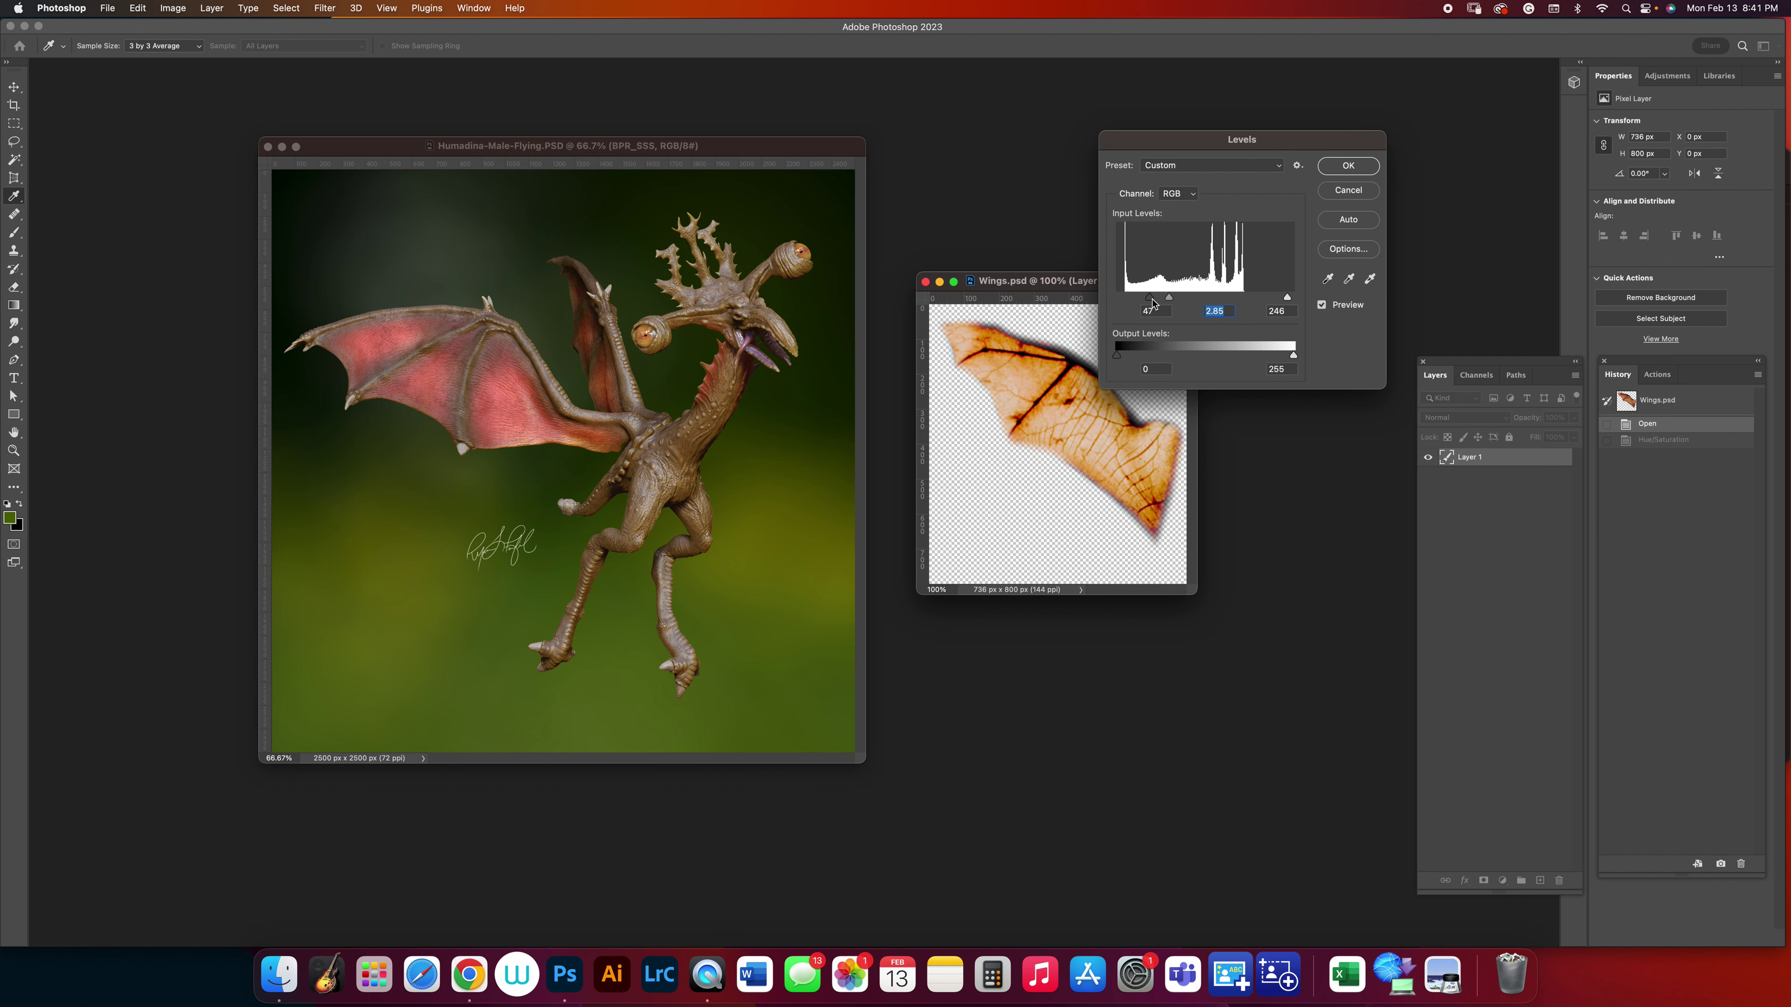
left_click(1154, 301)
left_click(1338, 170)
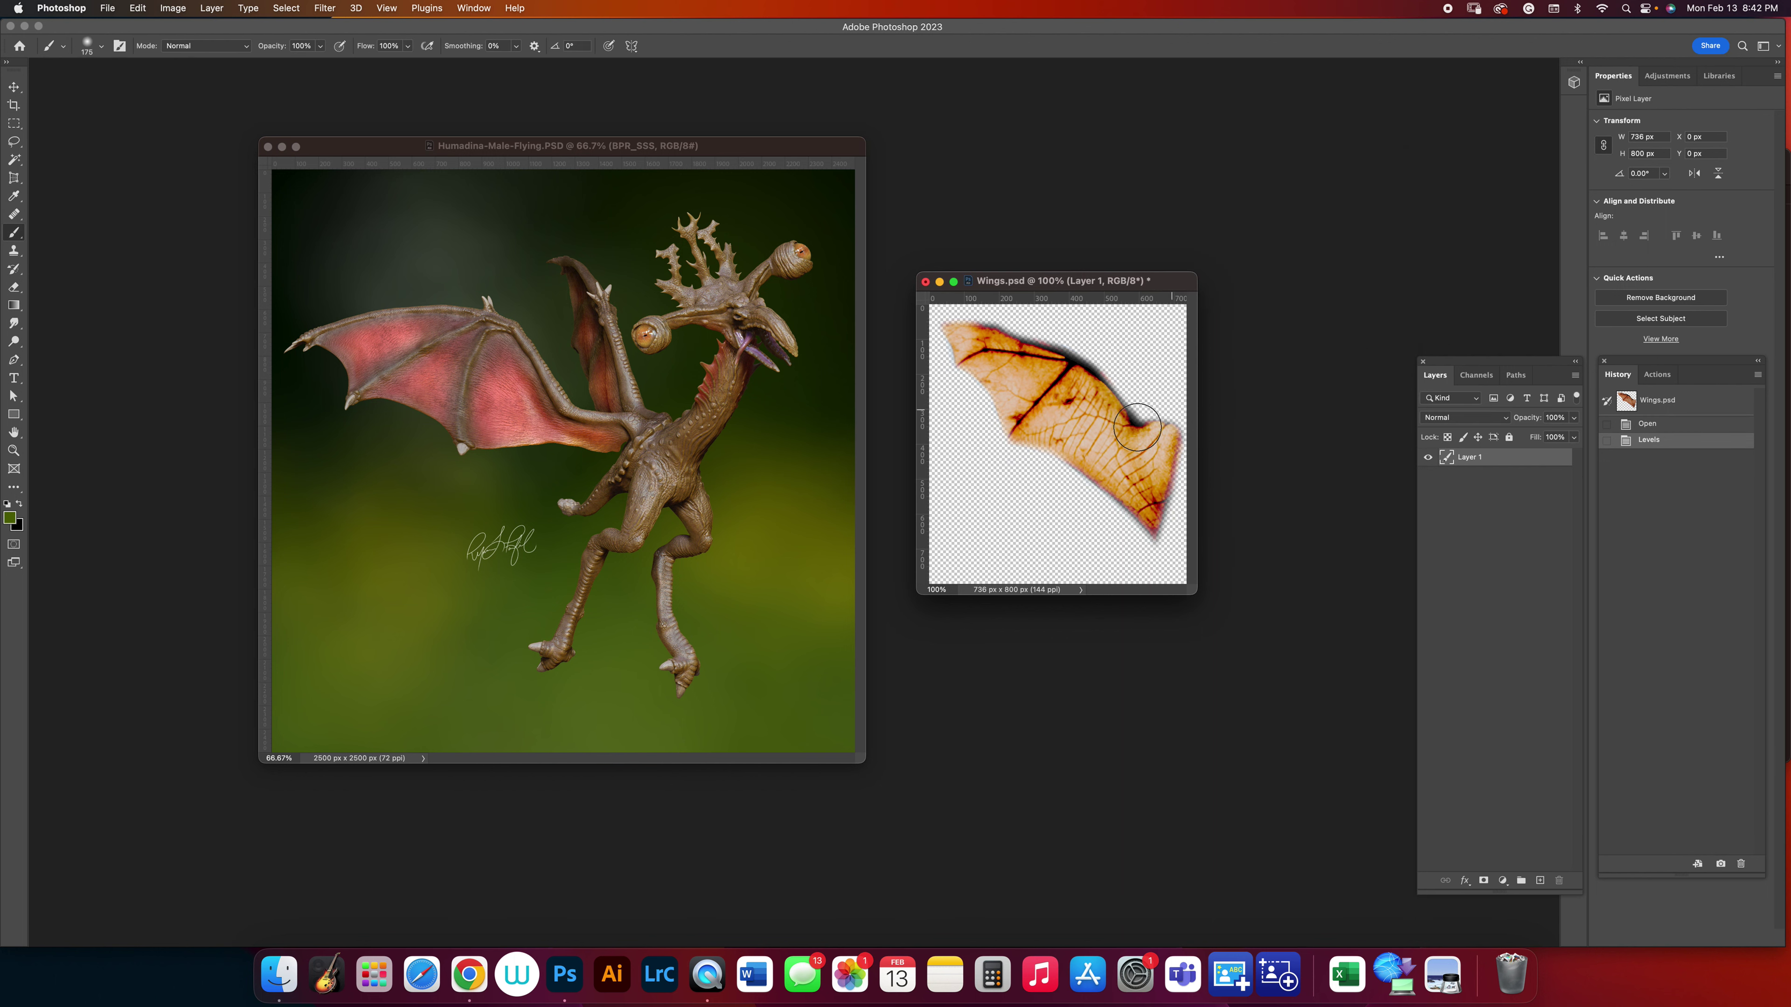
Copy the Wings texture layer into the Humadina-Male-Flying document below the near wing and rename it Viens.
key("v")
left_click_drag(1053, 421, 442, 589)
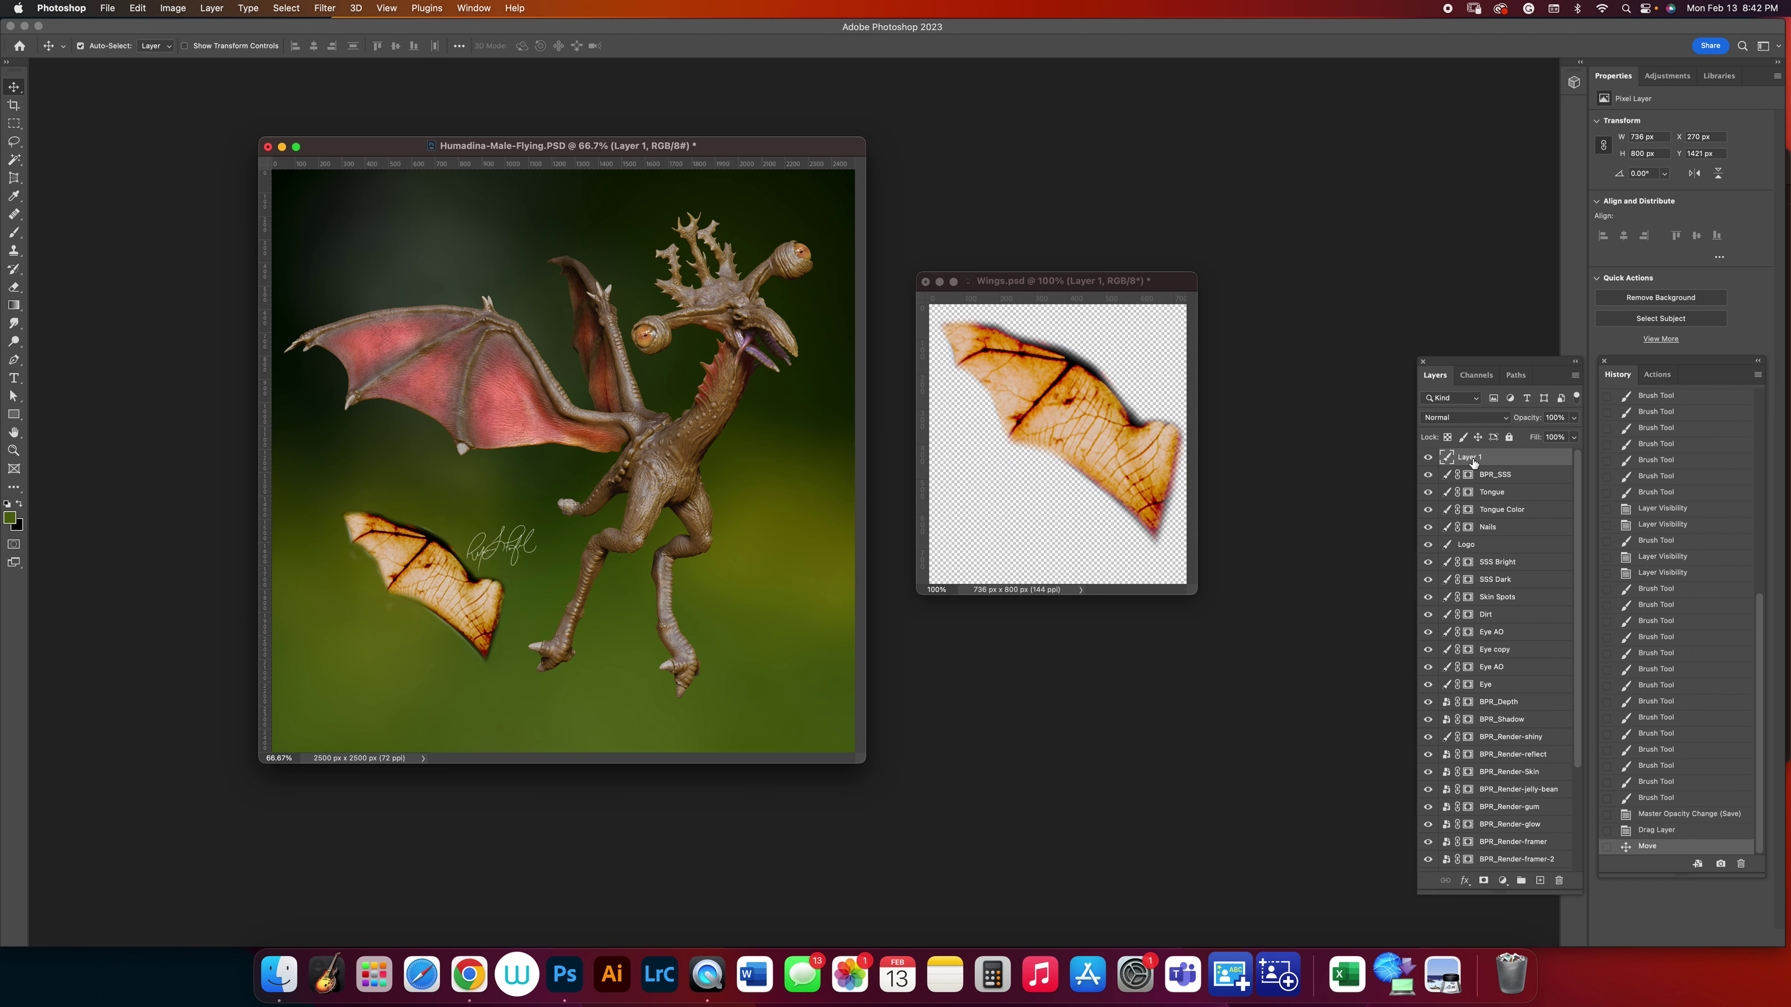
type("Viens")
key("Return")
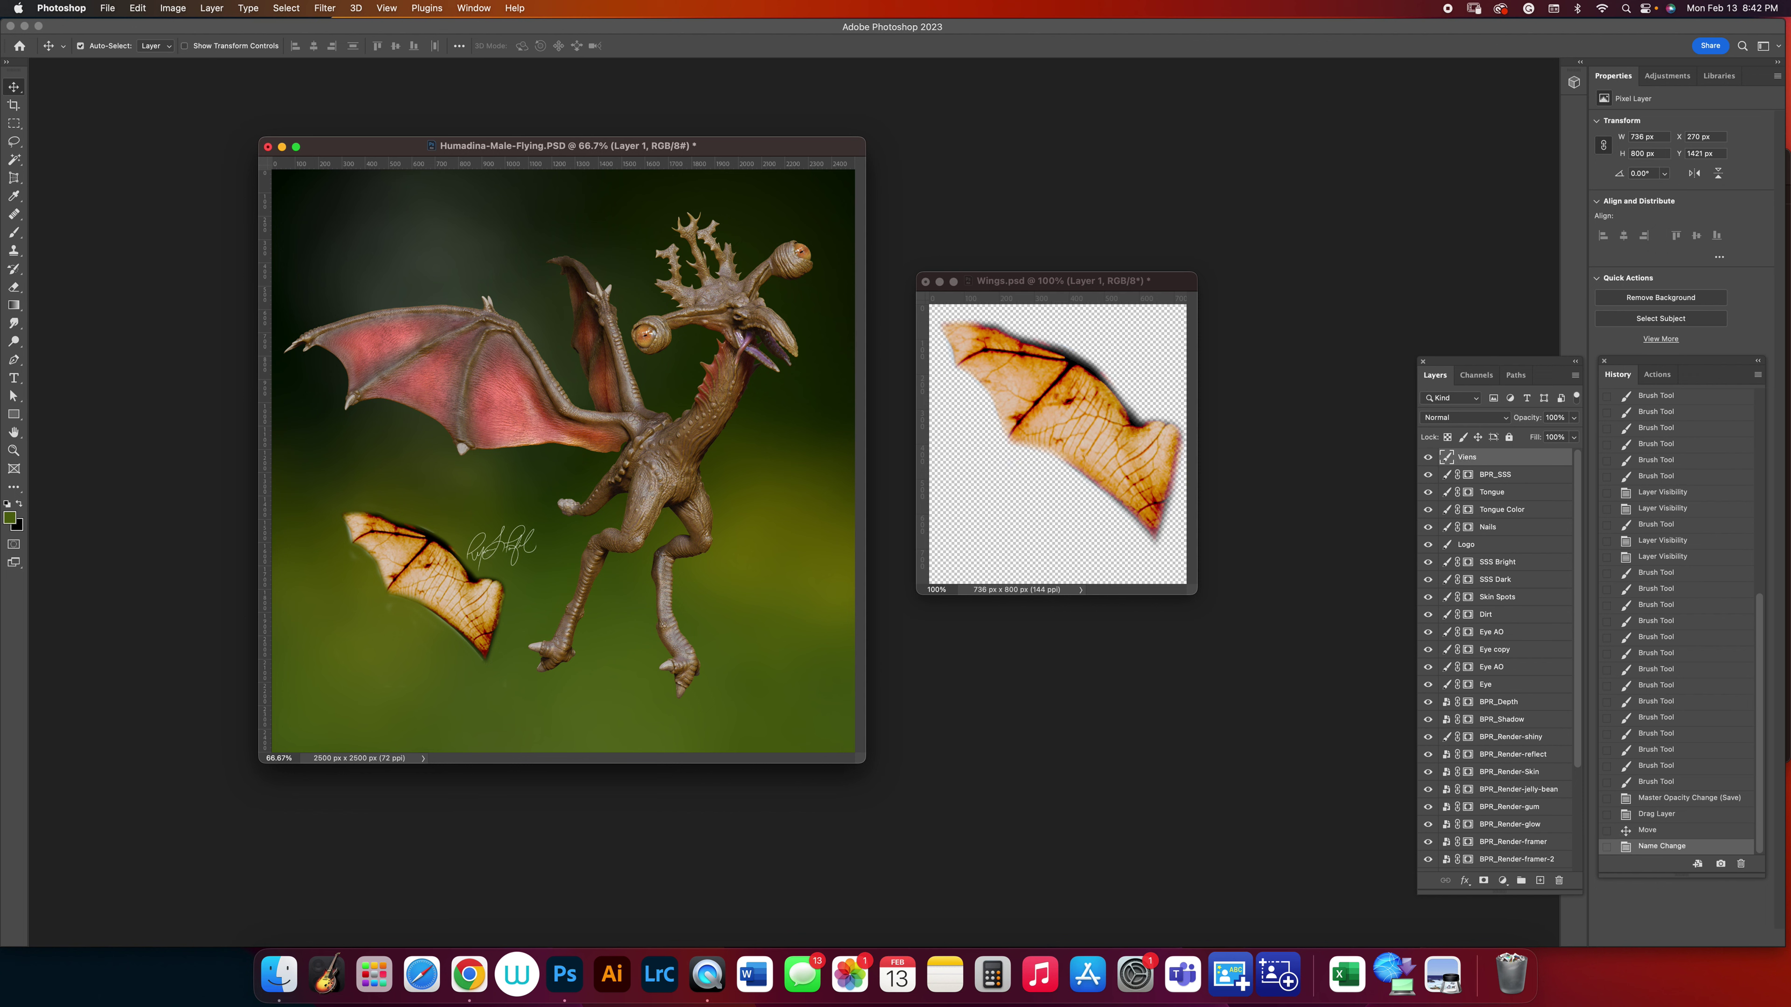
Save the Wings.psd document and close it.
left_click(1050, 306)
left_click_drag(1030, 287, 1065, 277)
key("super+s")
left_click(960, 272)
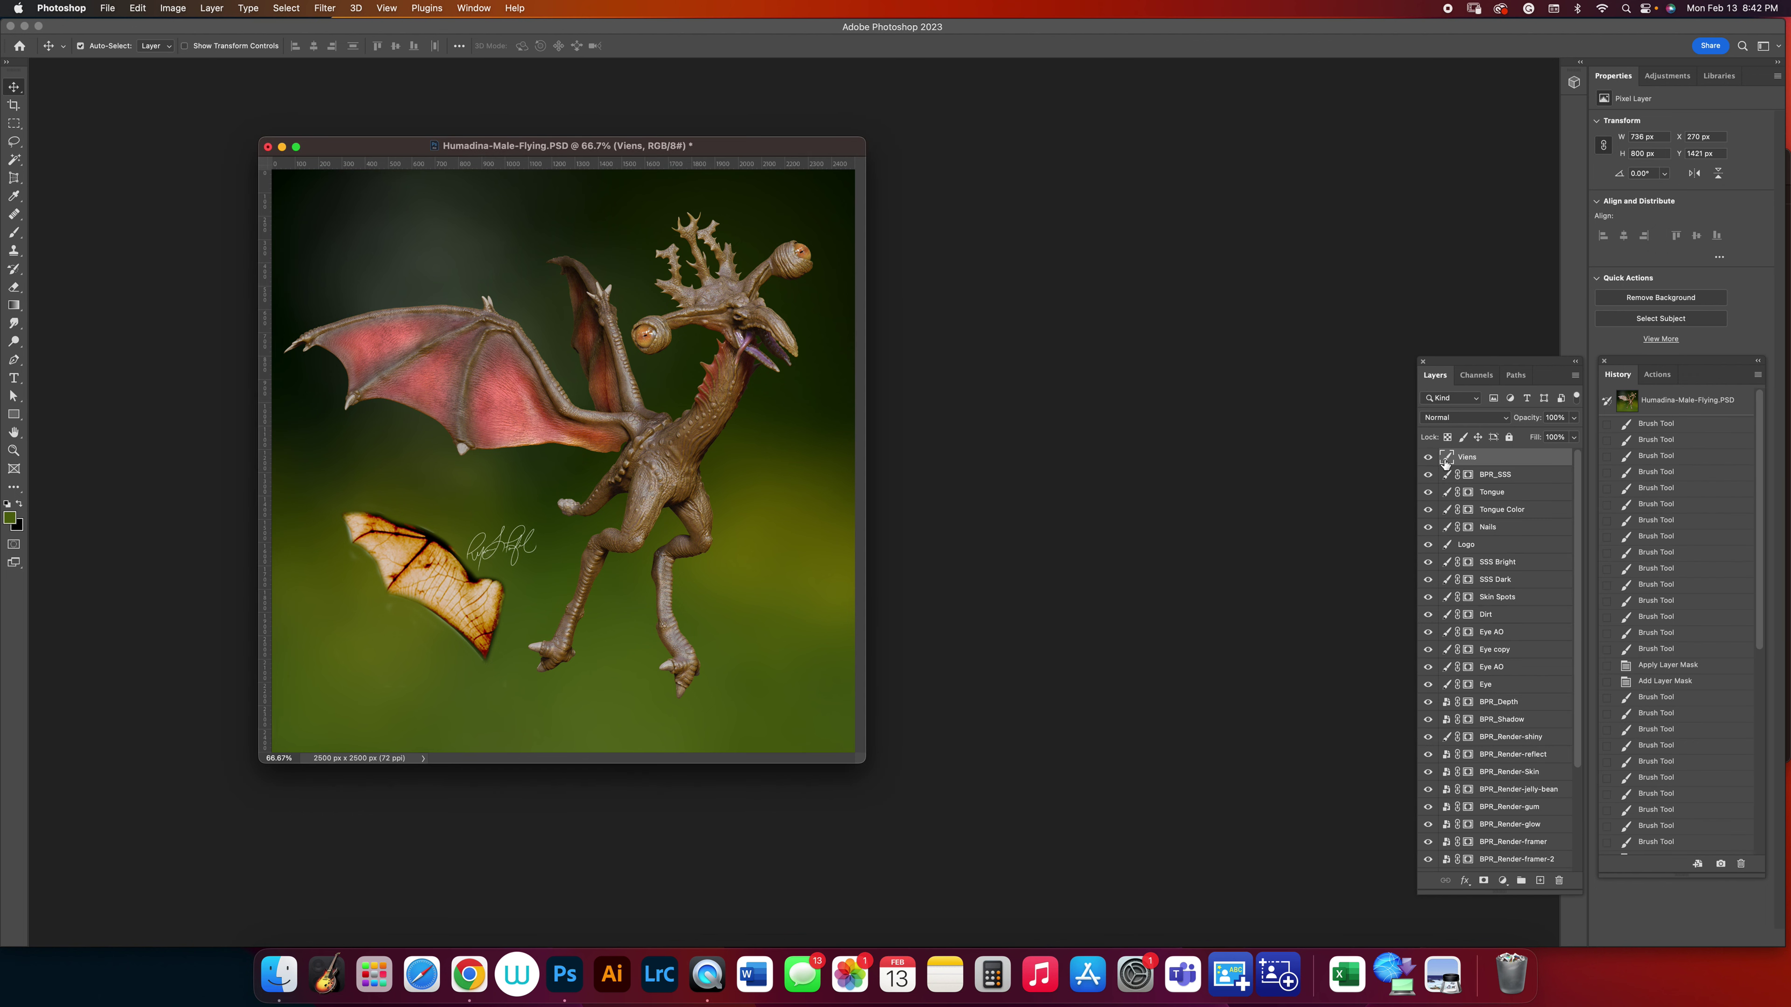
Duplicate the Viens layer as Viens copy and hide the original Viens layer.
right_click(1468, 462)
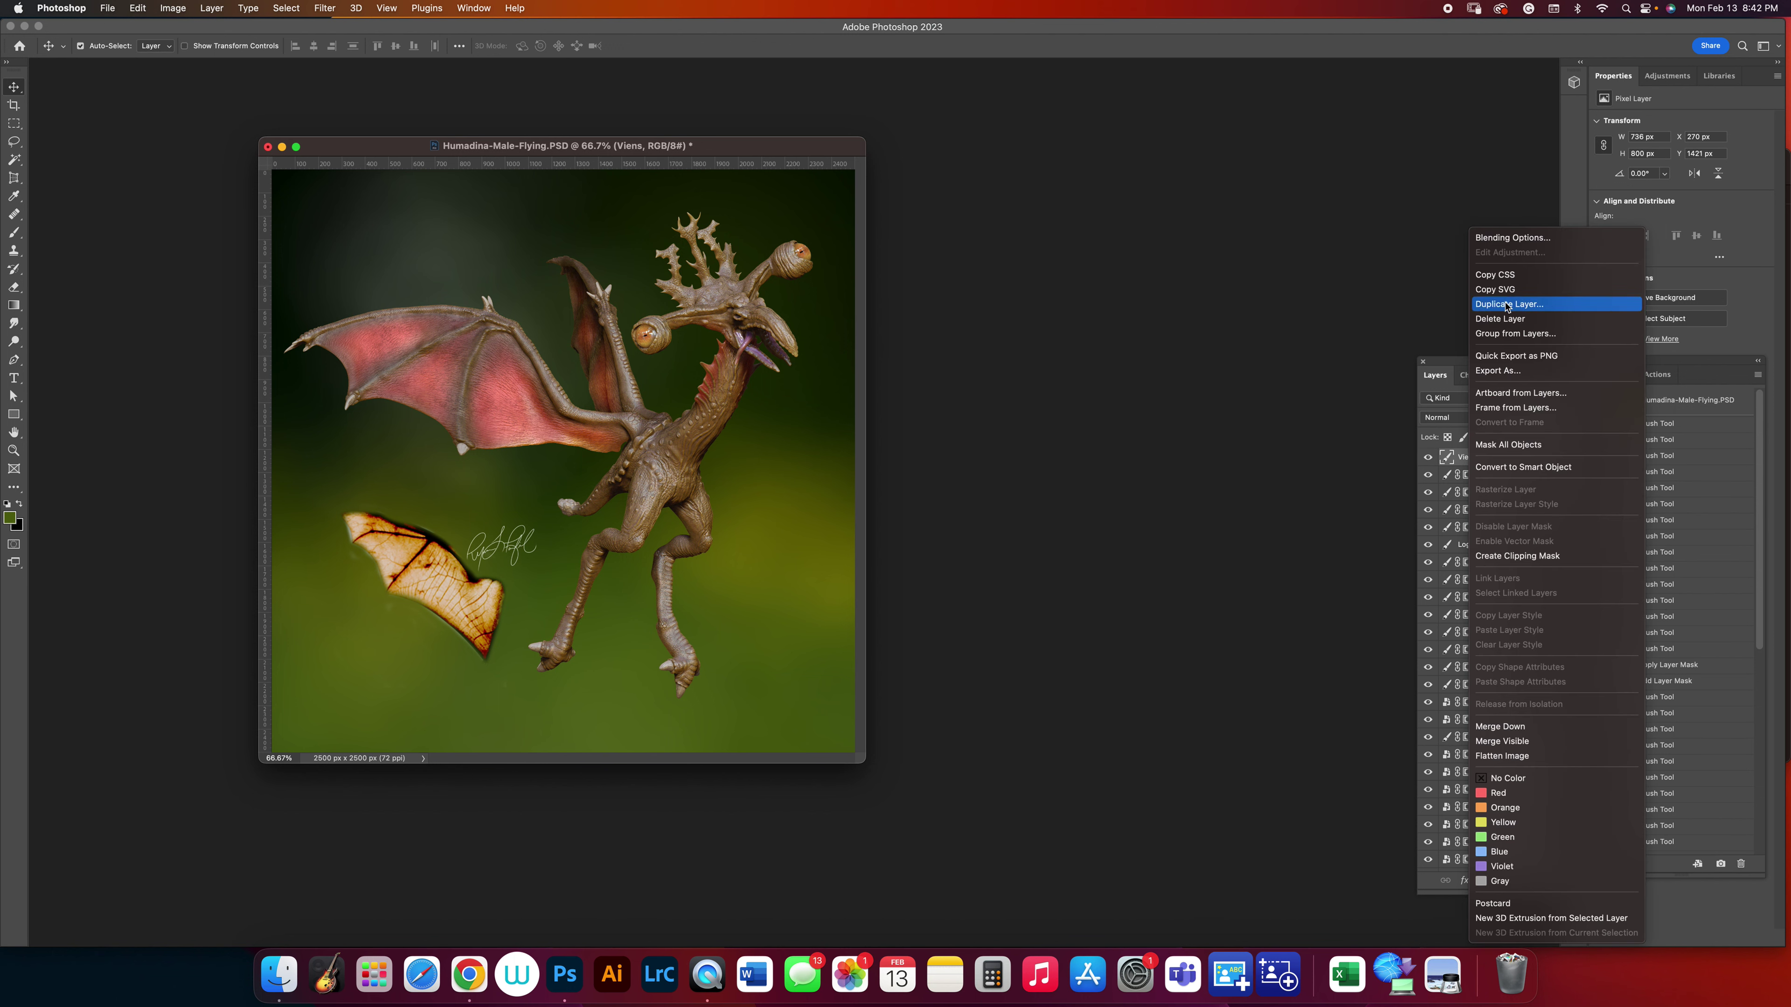
left_click(1508, 303)
left_click(1160, 467)
left_click(1427, 475)
left_click_drag(470, 594, 471, 593)
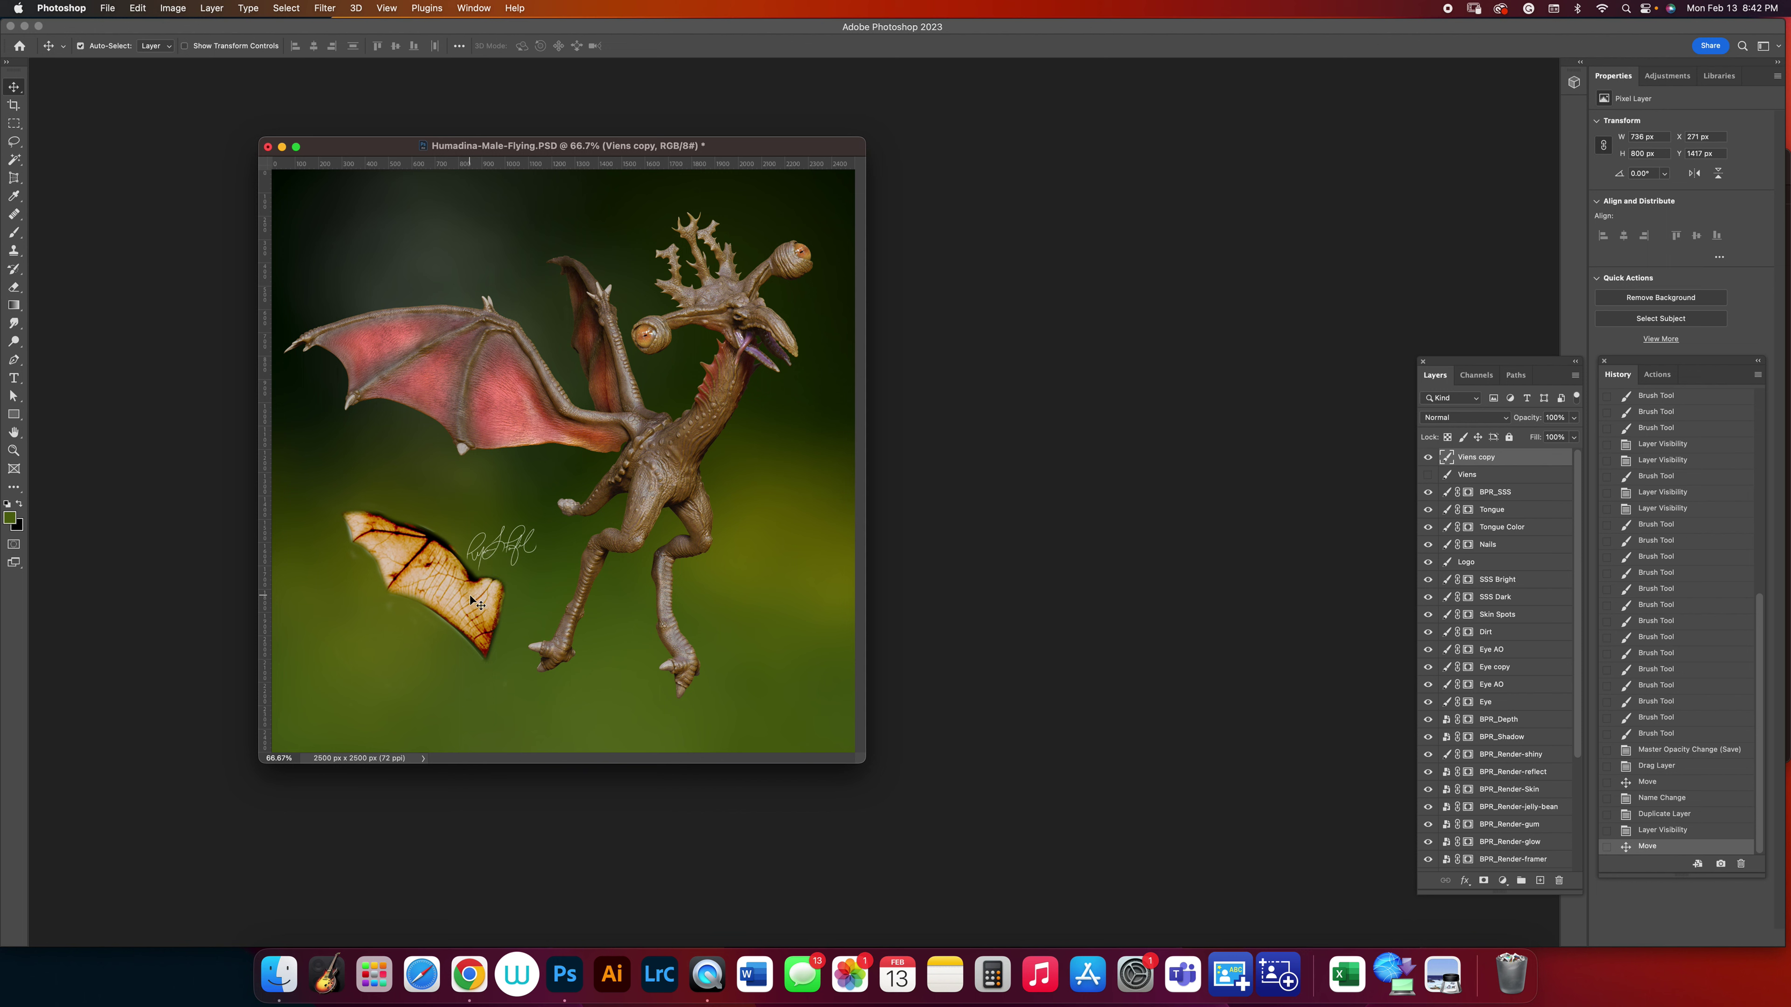
Move Viens copy onto the near wing, scale it proportionally to about 1184 px tall, and lower its opacity to about 62%.
left_click_drag(457, 591, 581, 374)
key("super+t")
left_click_drag(424, 340, 359, 269)
mouse_move(526, 388)
left_mouse_down()
mouse_move(520, 431)
mouse_move(535, 398)
left_mouse_up()
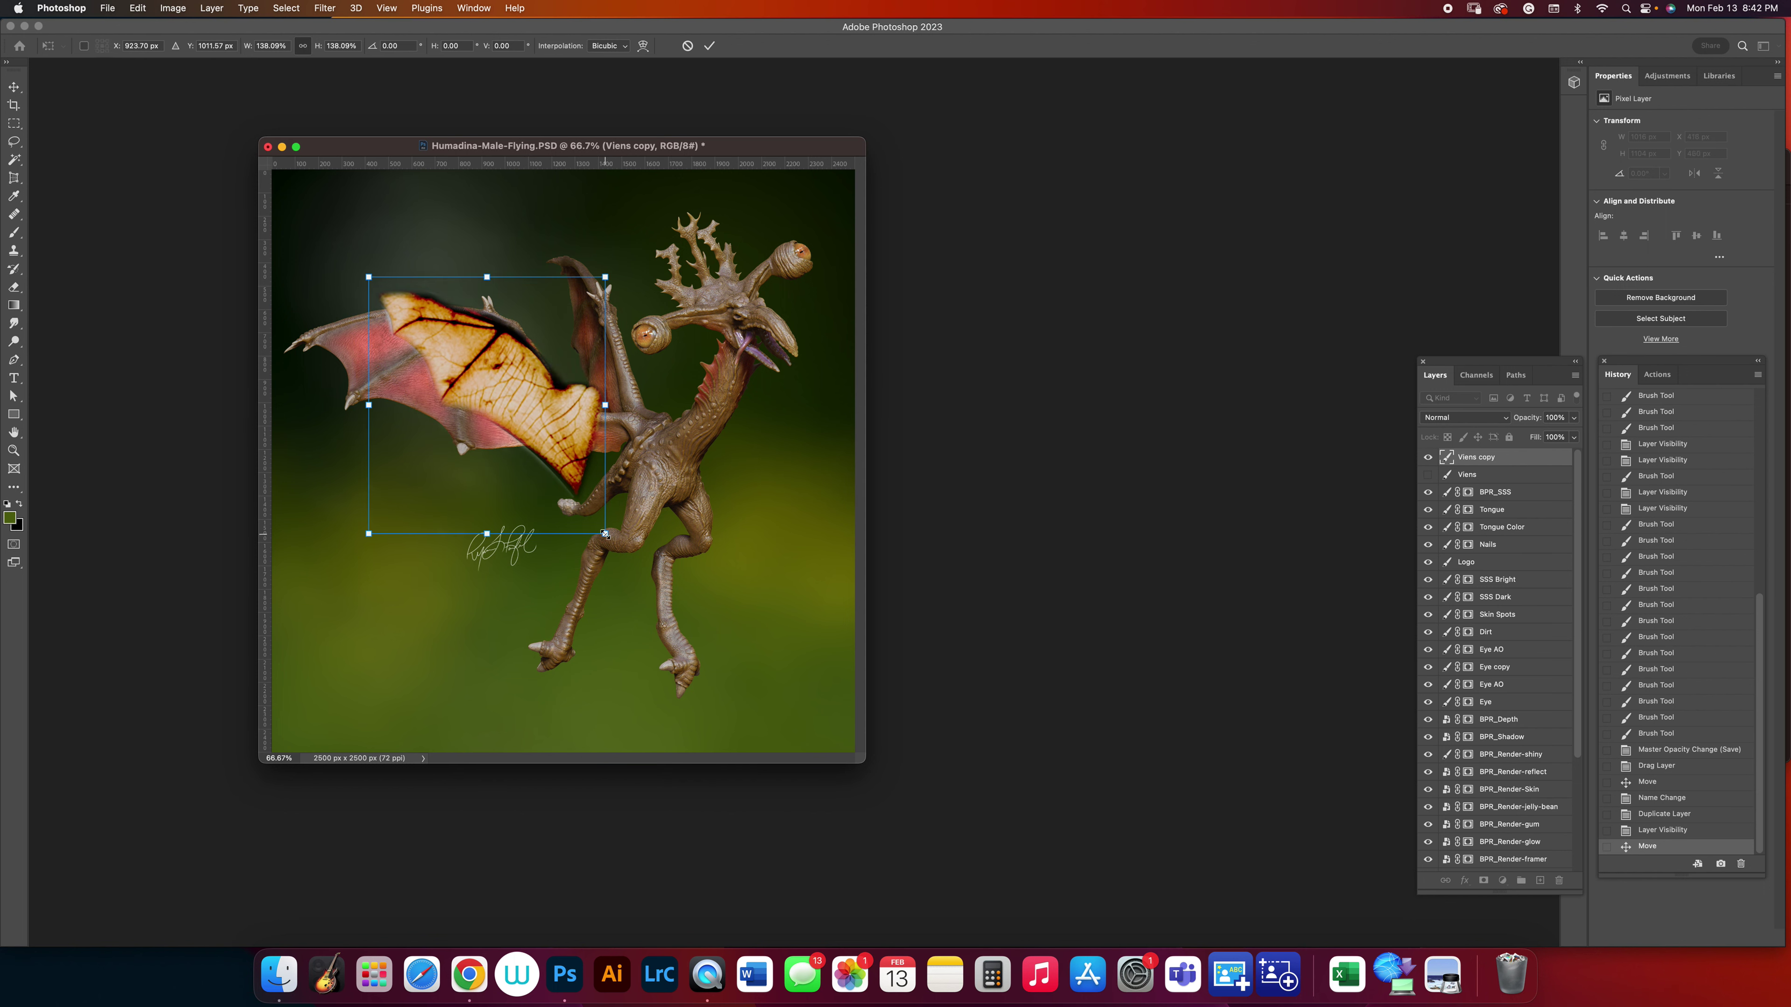
left_click_drag(605, 534, 623, 552)
mouse_move(579, 437)
left_mouse_down()
mouse_move(590, 496)
mouse_move(572, 449)
left_mouse_up()
key("Return")
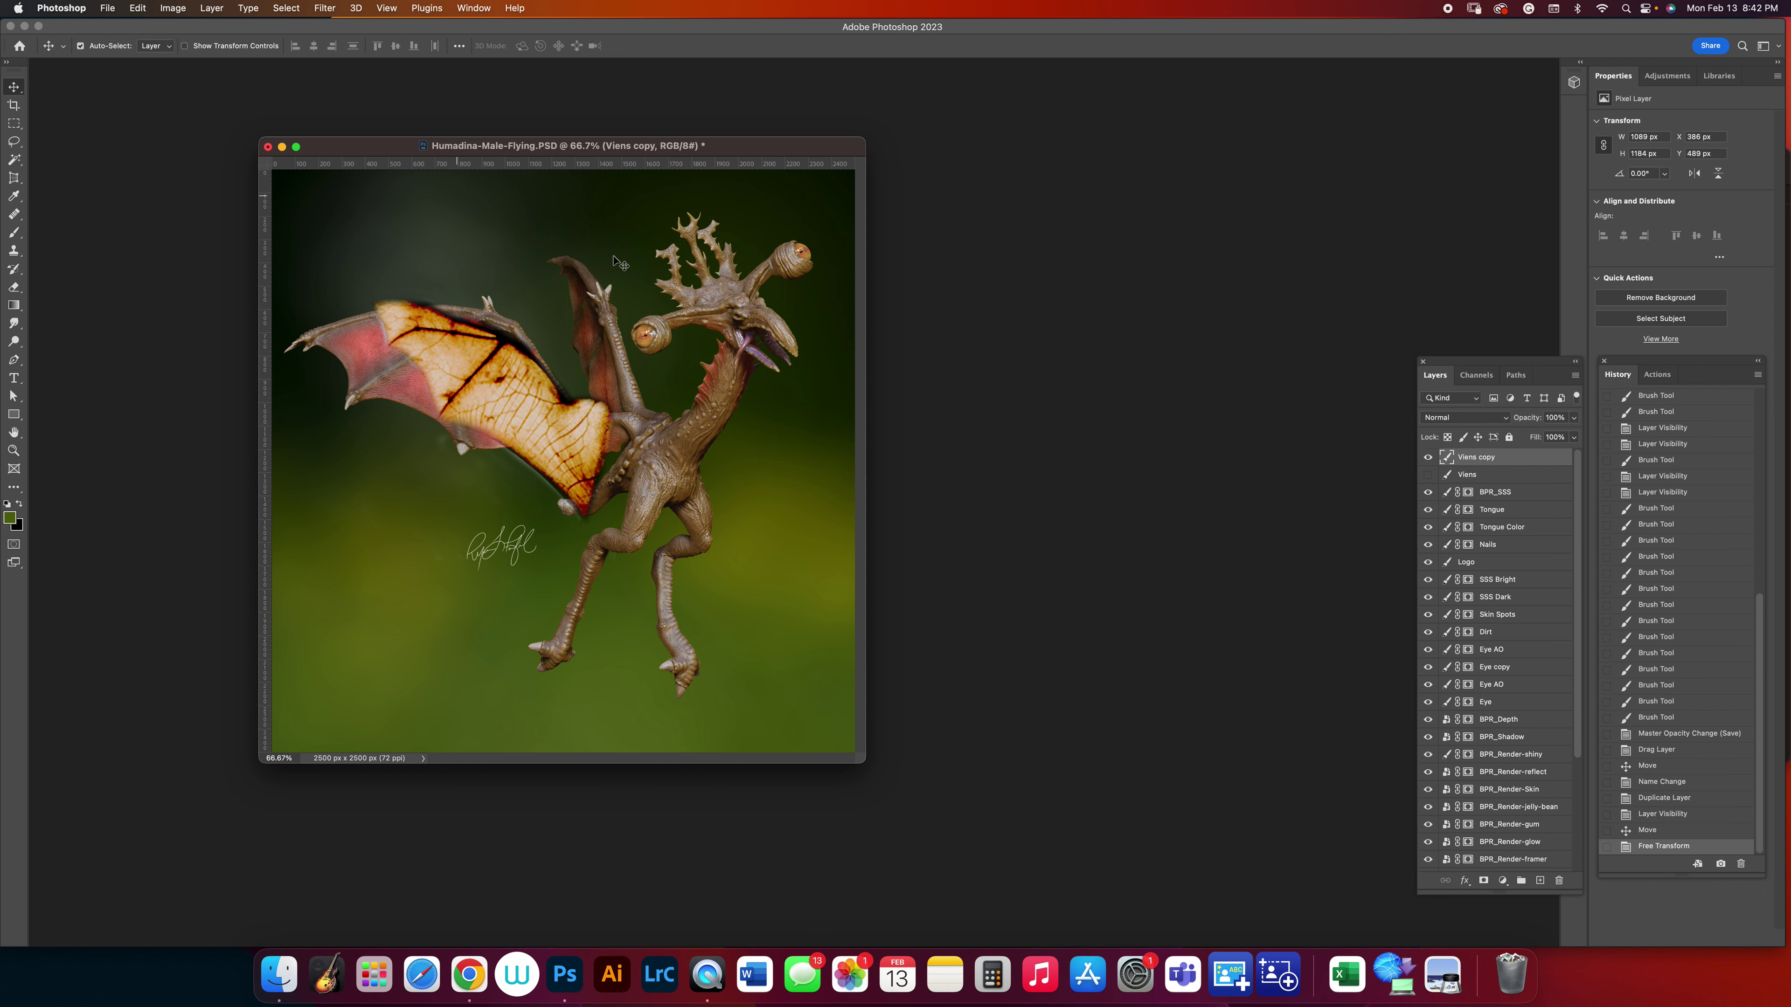
left_click(1574, 418)
left_click(1549, 438)
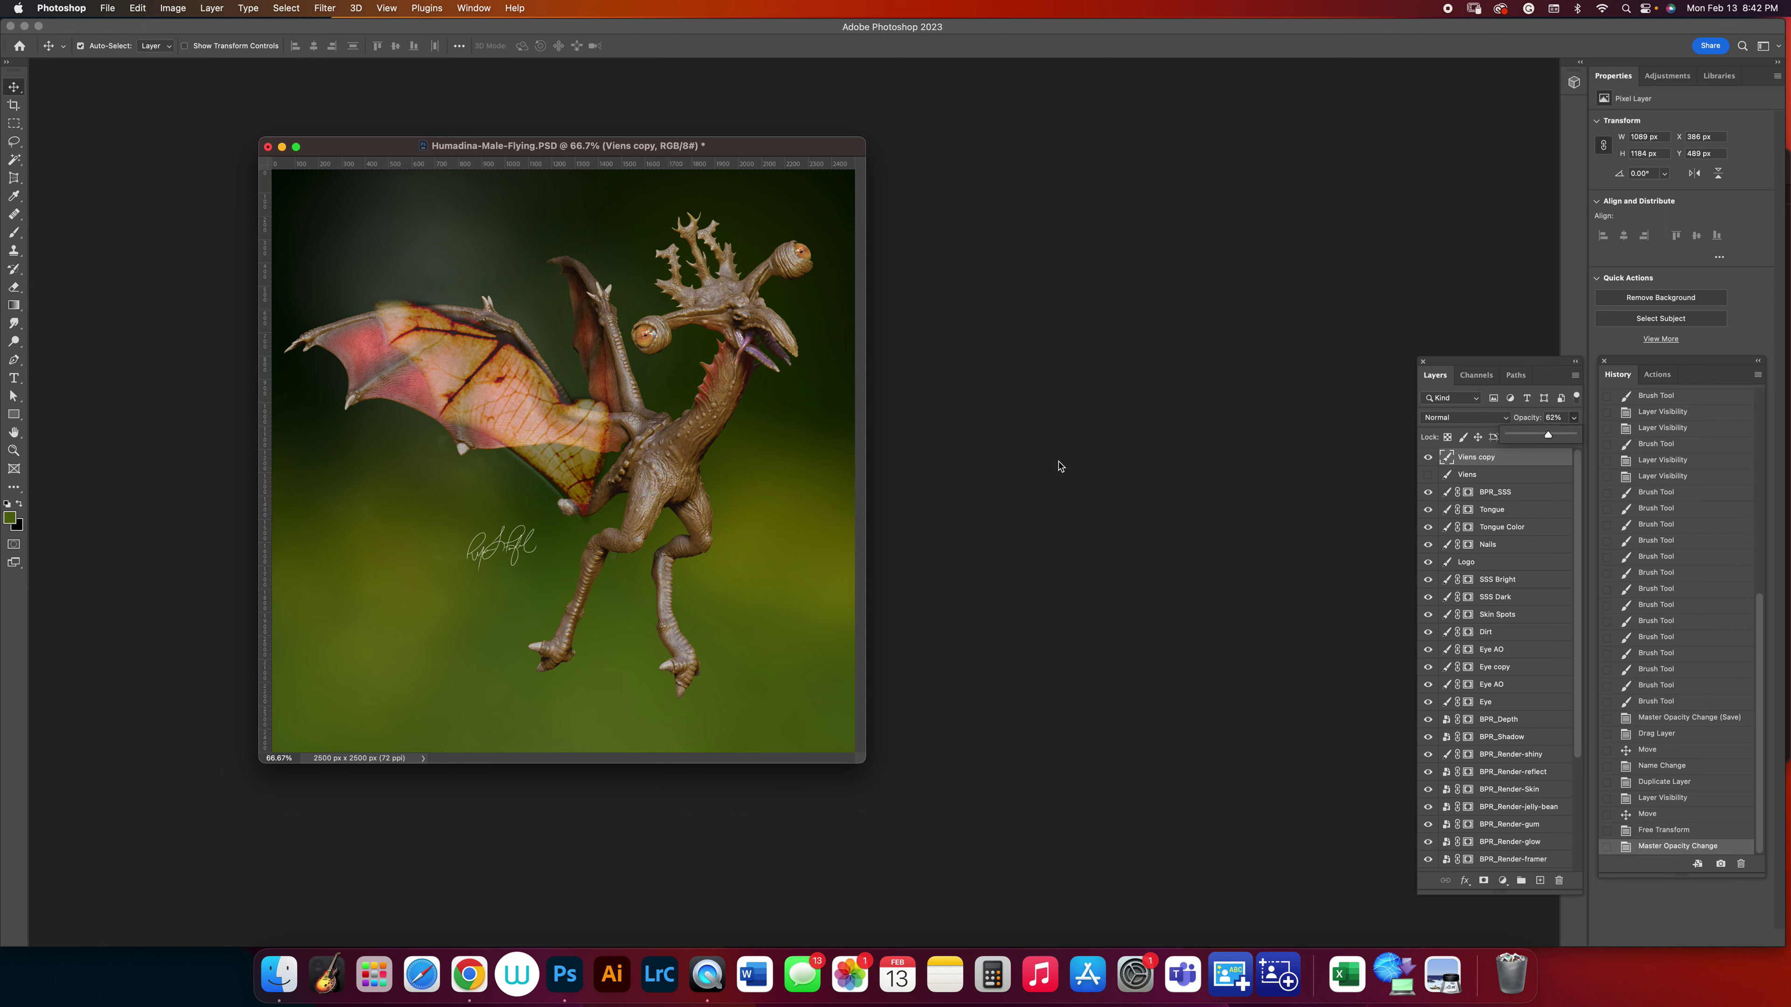
Warp the Viens copy texture so its bone lines and upper edge follow the near wing's finger bones and arm.
left_click(137, 8)
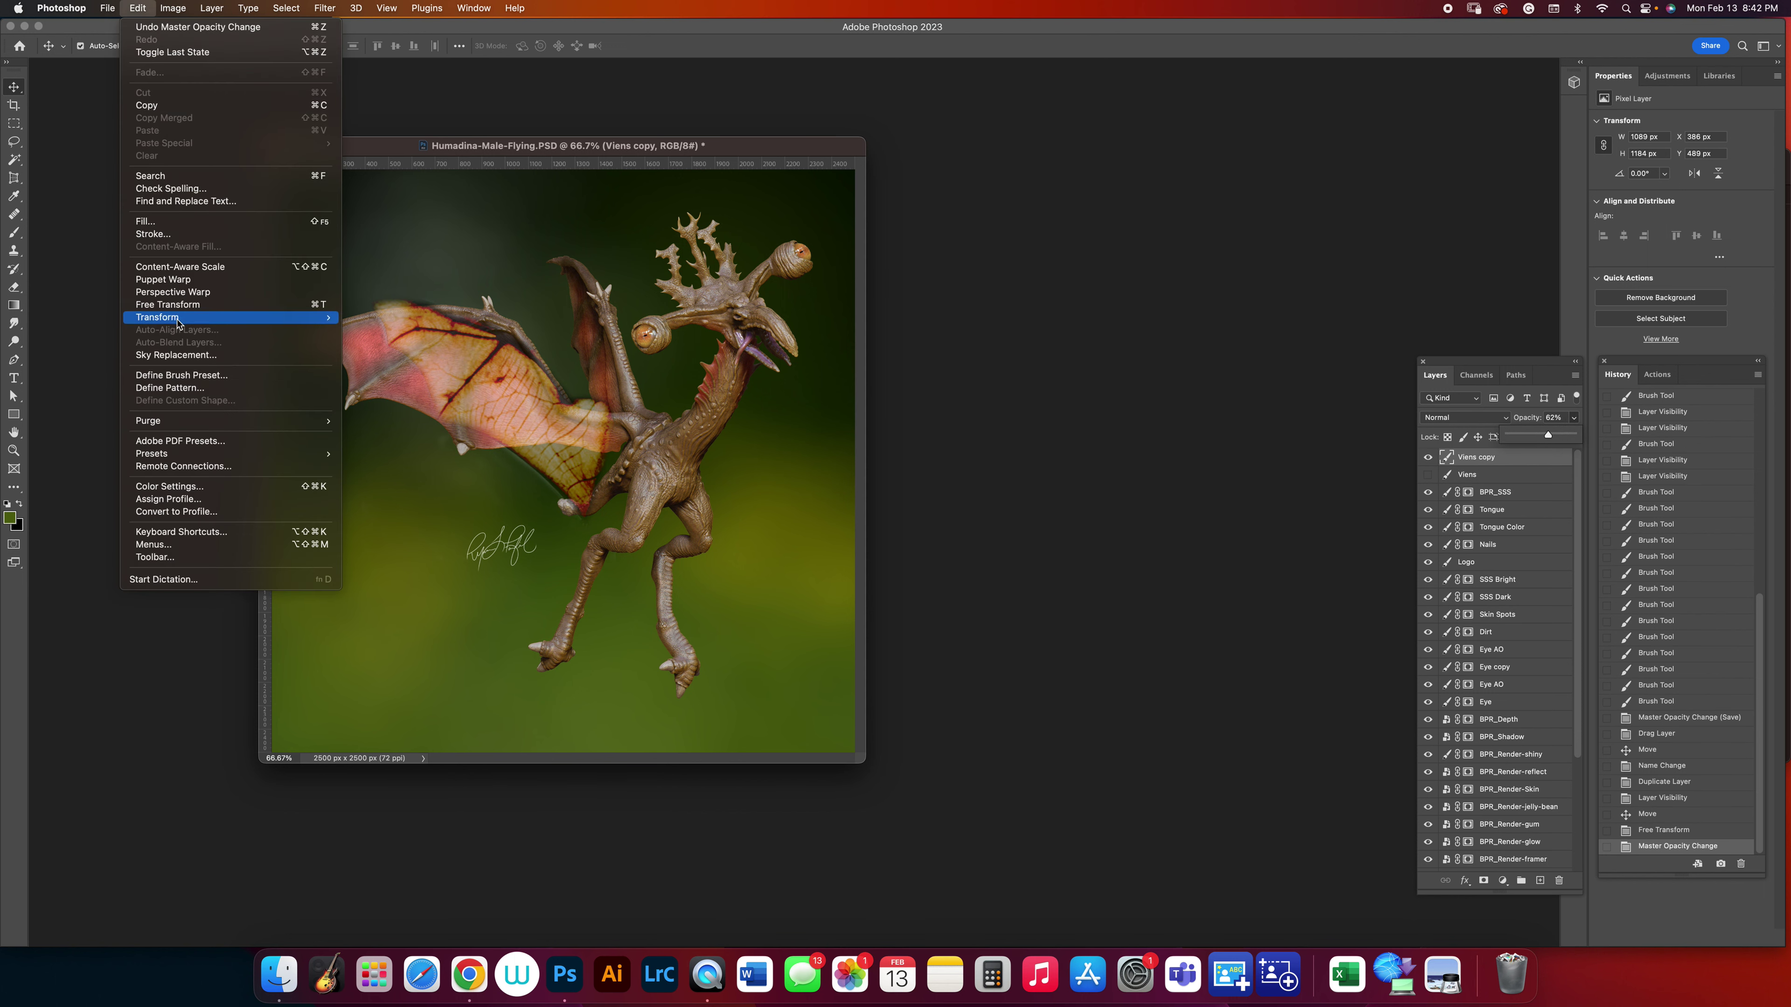
mouse_move(179, 321)
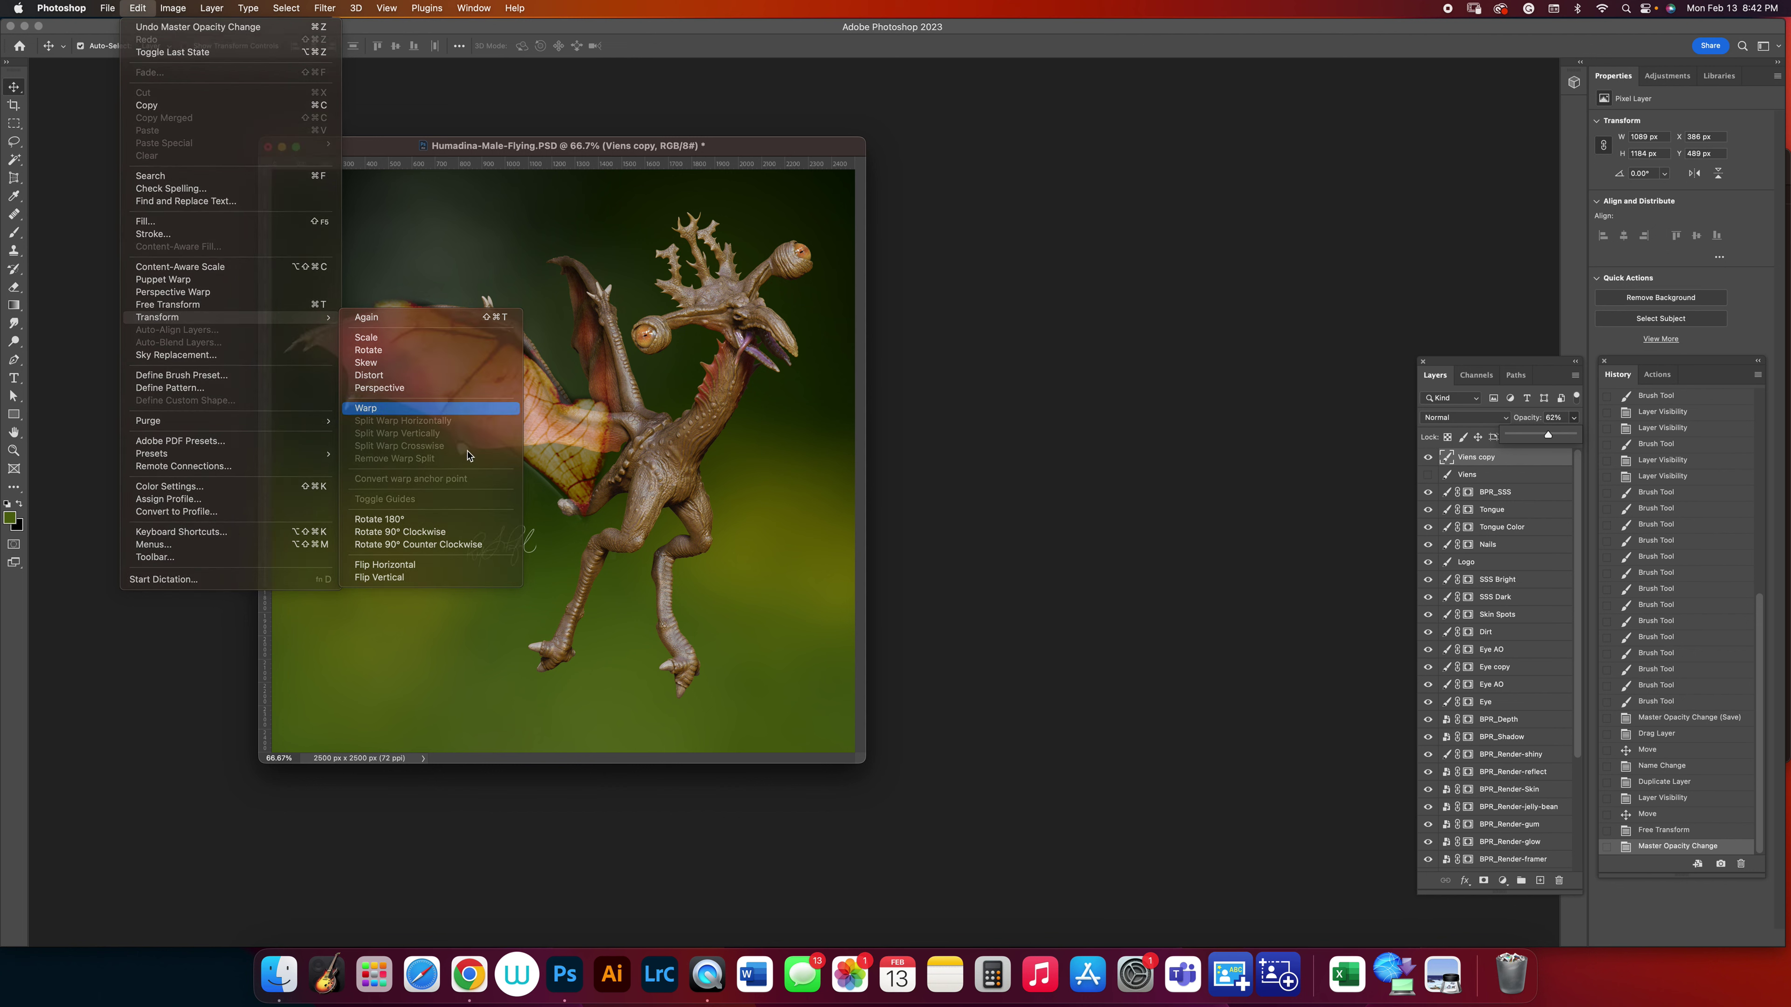
left_click(399, 408)
mouse_move(491, 432)
left_mouse_down()
mouse_move(475, 464)
mouse_move(474, 446)
left_mouse_up()
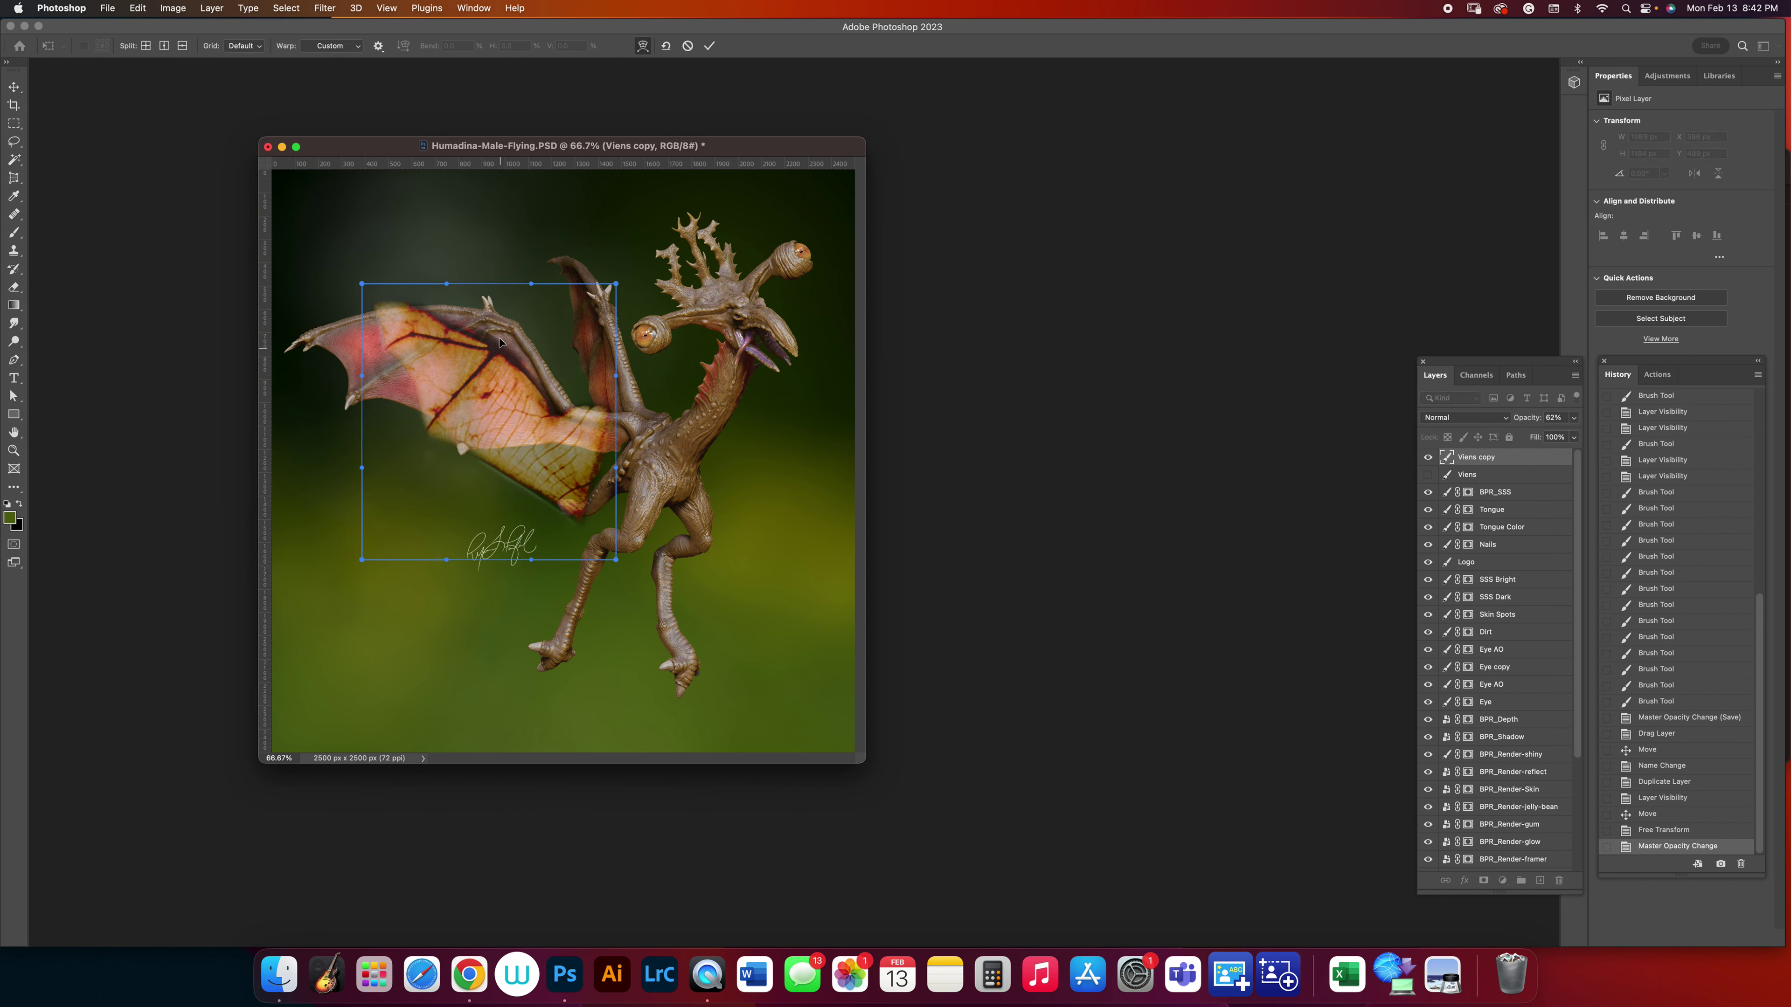
left_click_drag(516, 357, 522, 326)
left_click_drag(473, 425, 468, 443)
left_click_drag(440, 549, 427, 584)
left_click_drag(517, 357, 521, 344)
left_click_drag(430, 422, 465, 432)
left_click_drag(522, 334, 526, 320)
left_click_drag(452, 274, 395, 263)
left_click_drag(518, 384, 497, 388)
left_click_drag(601, 452, 626, 464)
left_click_drag(520, 317, 520, 352)
left_click_drag(597, 522, 600, 492)
Taper the inner end of the warped Viens copy texture toward the wing's root, align its lower edge with the membrane, and apply the warp.
left_click_drag(615, 284, 606, 396)
left_click_drag(515, 301, 517, 272)
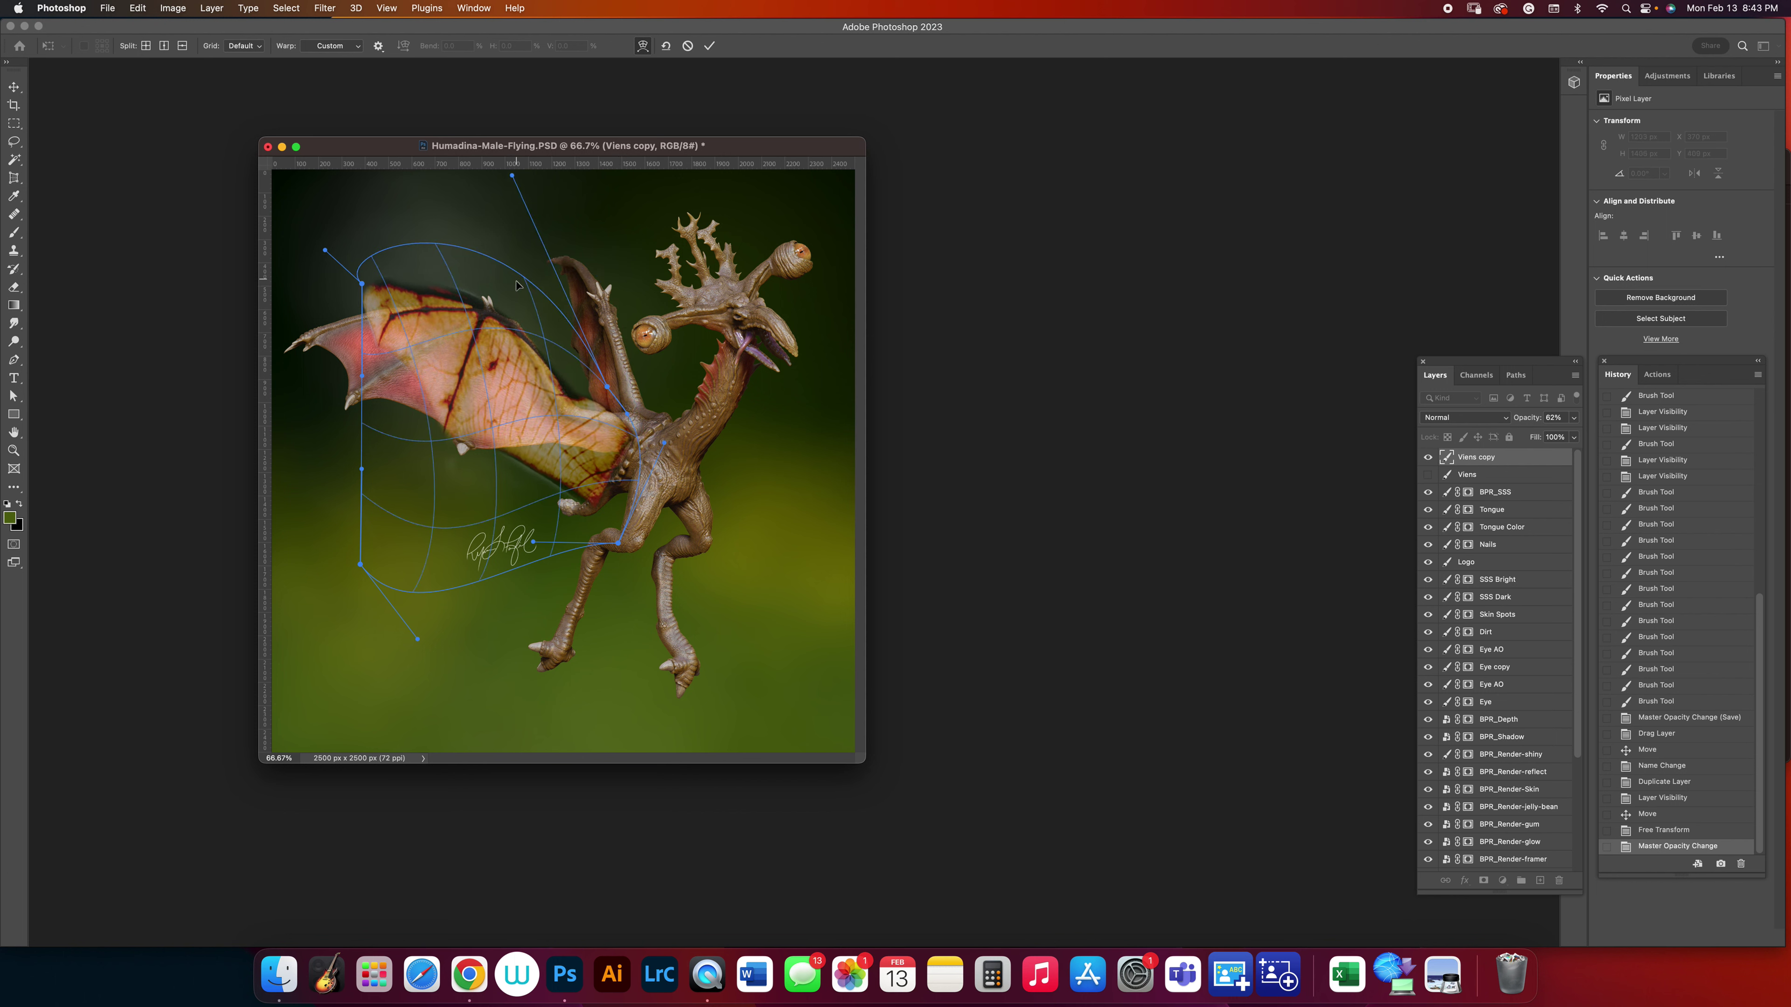
left_click_drag(585, 512, 587, 491)
left_click_drag(500, 379, 503, 399)
left_click_drag(486, 308, 486, 294)
left_click_drag(517, 397, 677, 473)
left_click_drag(607, 389, 556, 415)
left_click_drag(539, 490, 649, 494)
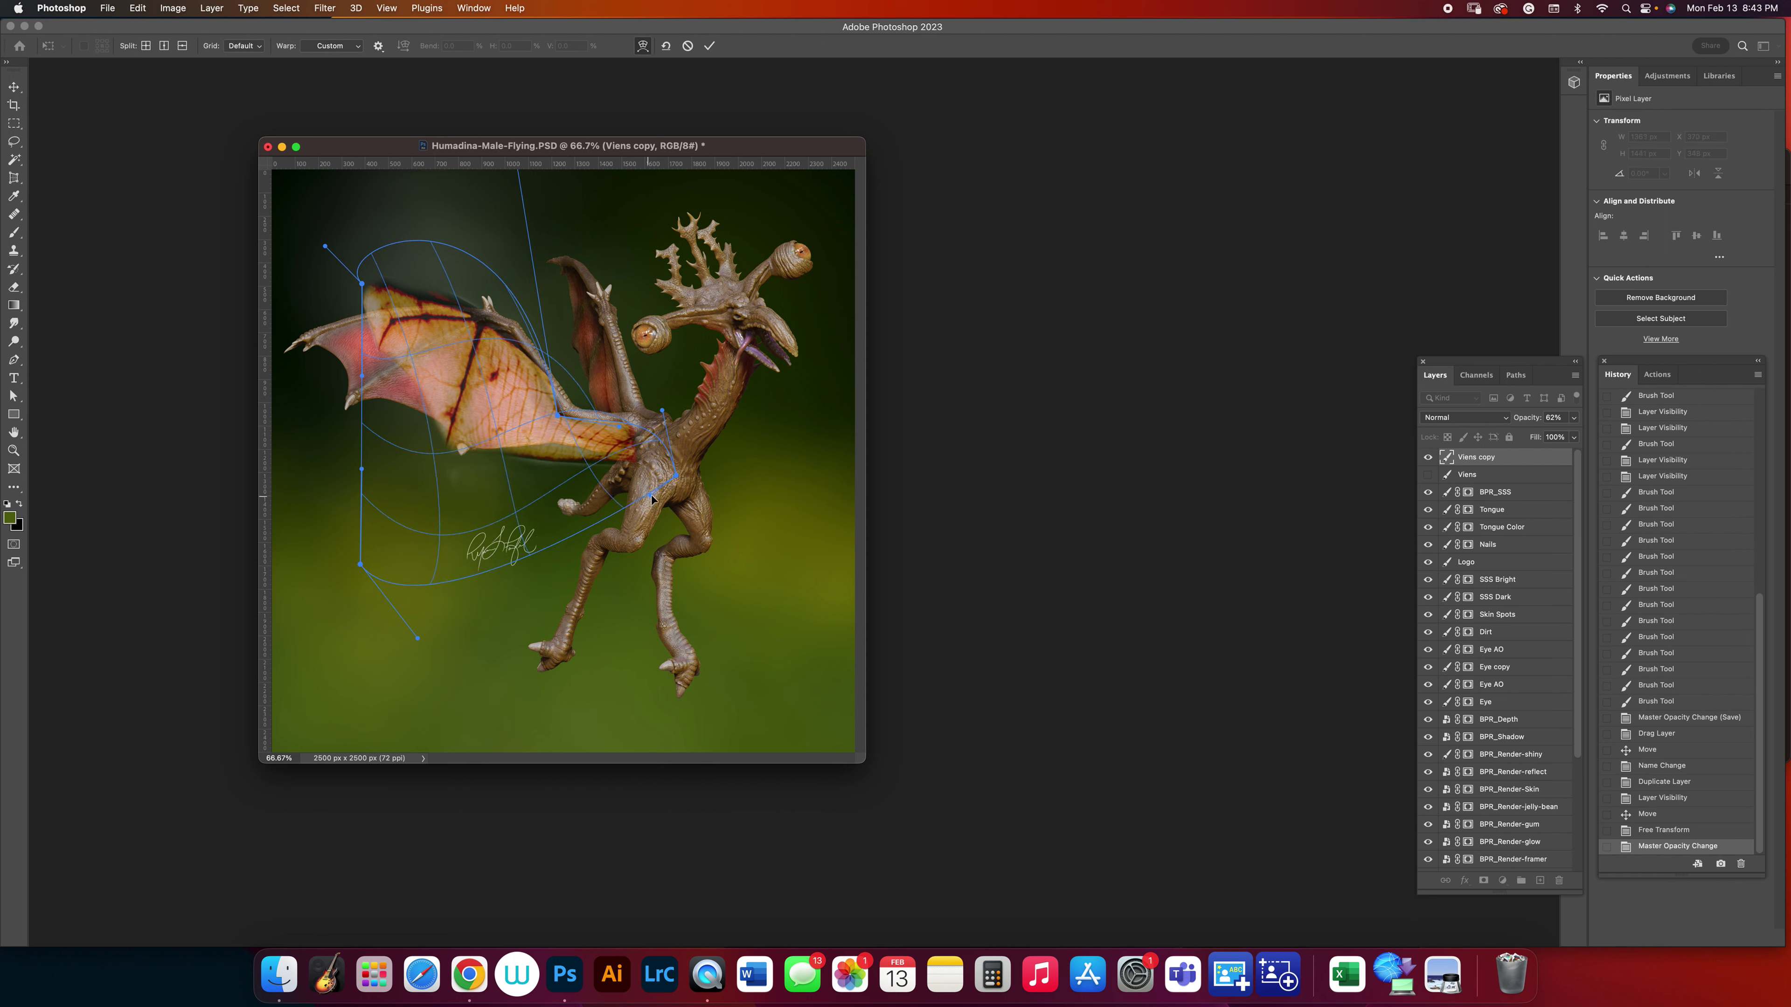
left_click_drag(467, 465, 468, 465)
key("Return")
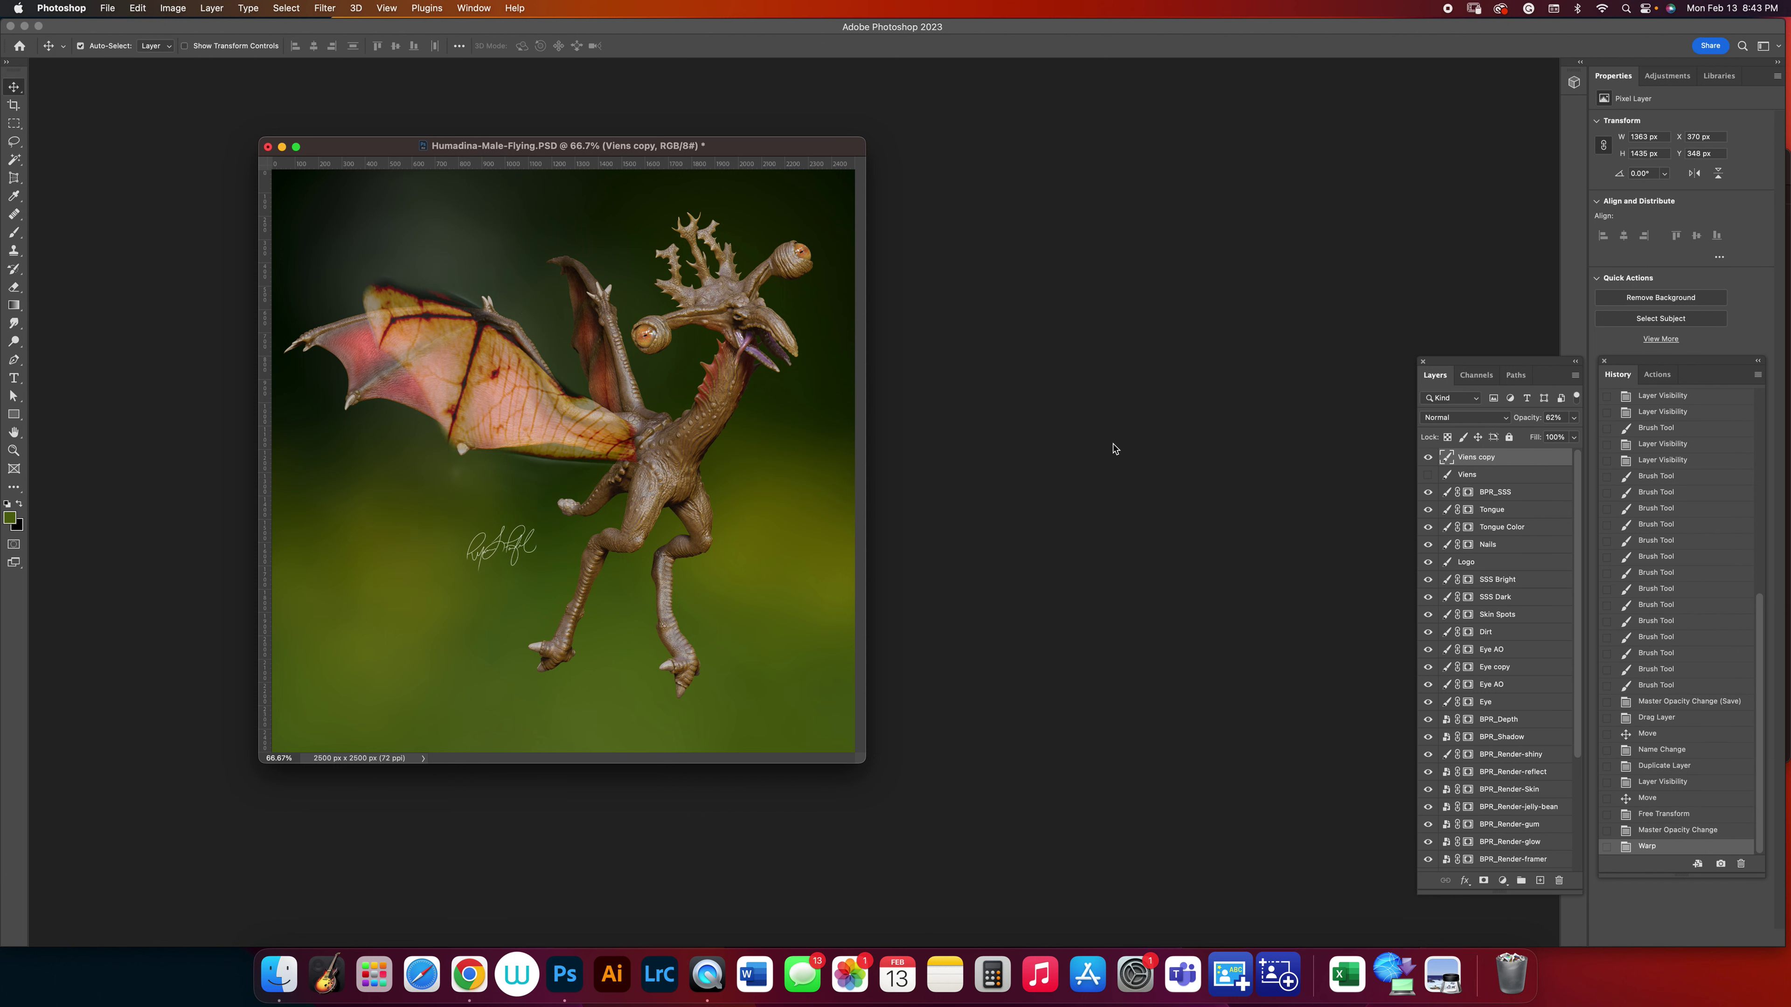
Set the Viens copy layer's blend mode to Multiply and give it a layer mask inverted to black.
left_click(1459, 425)
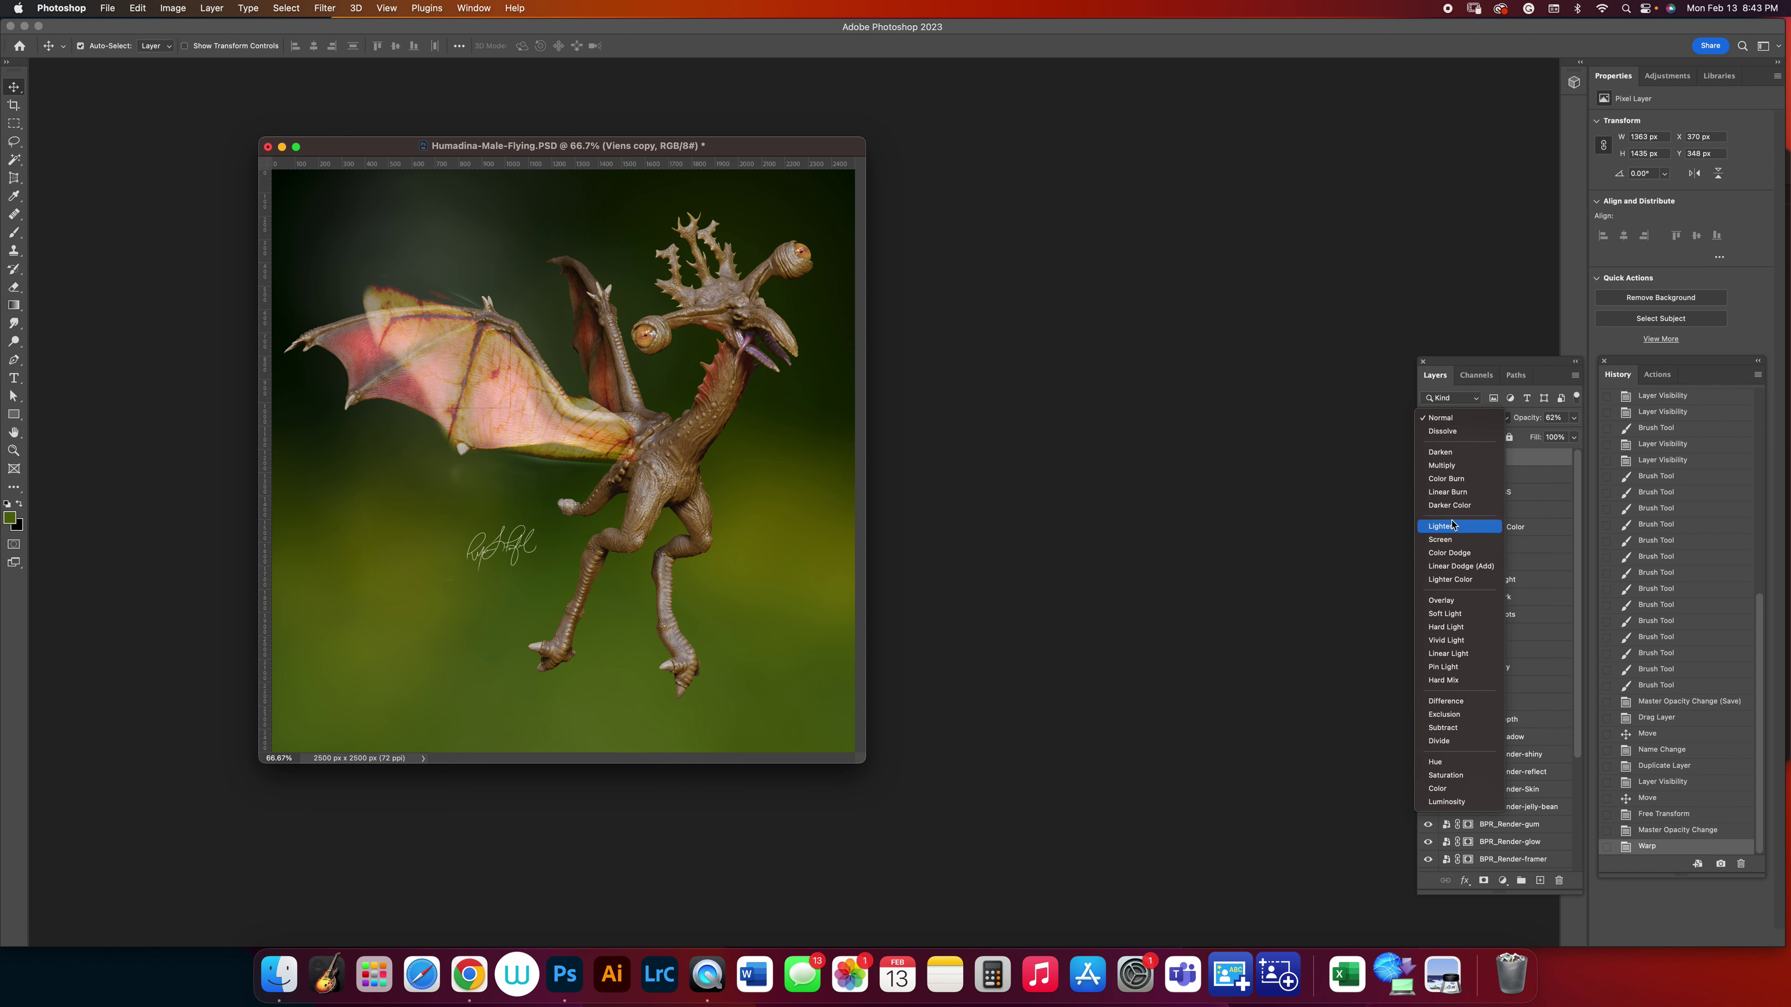
left_click(1450, 467)
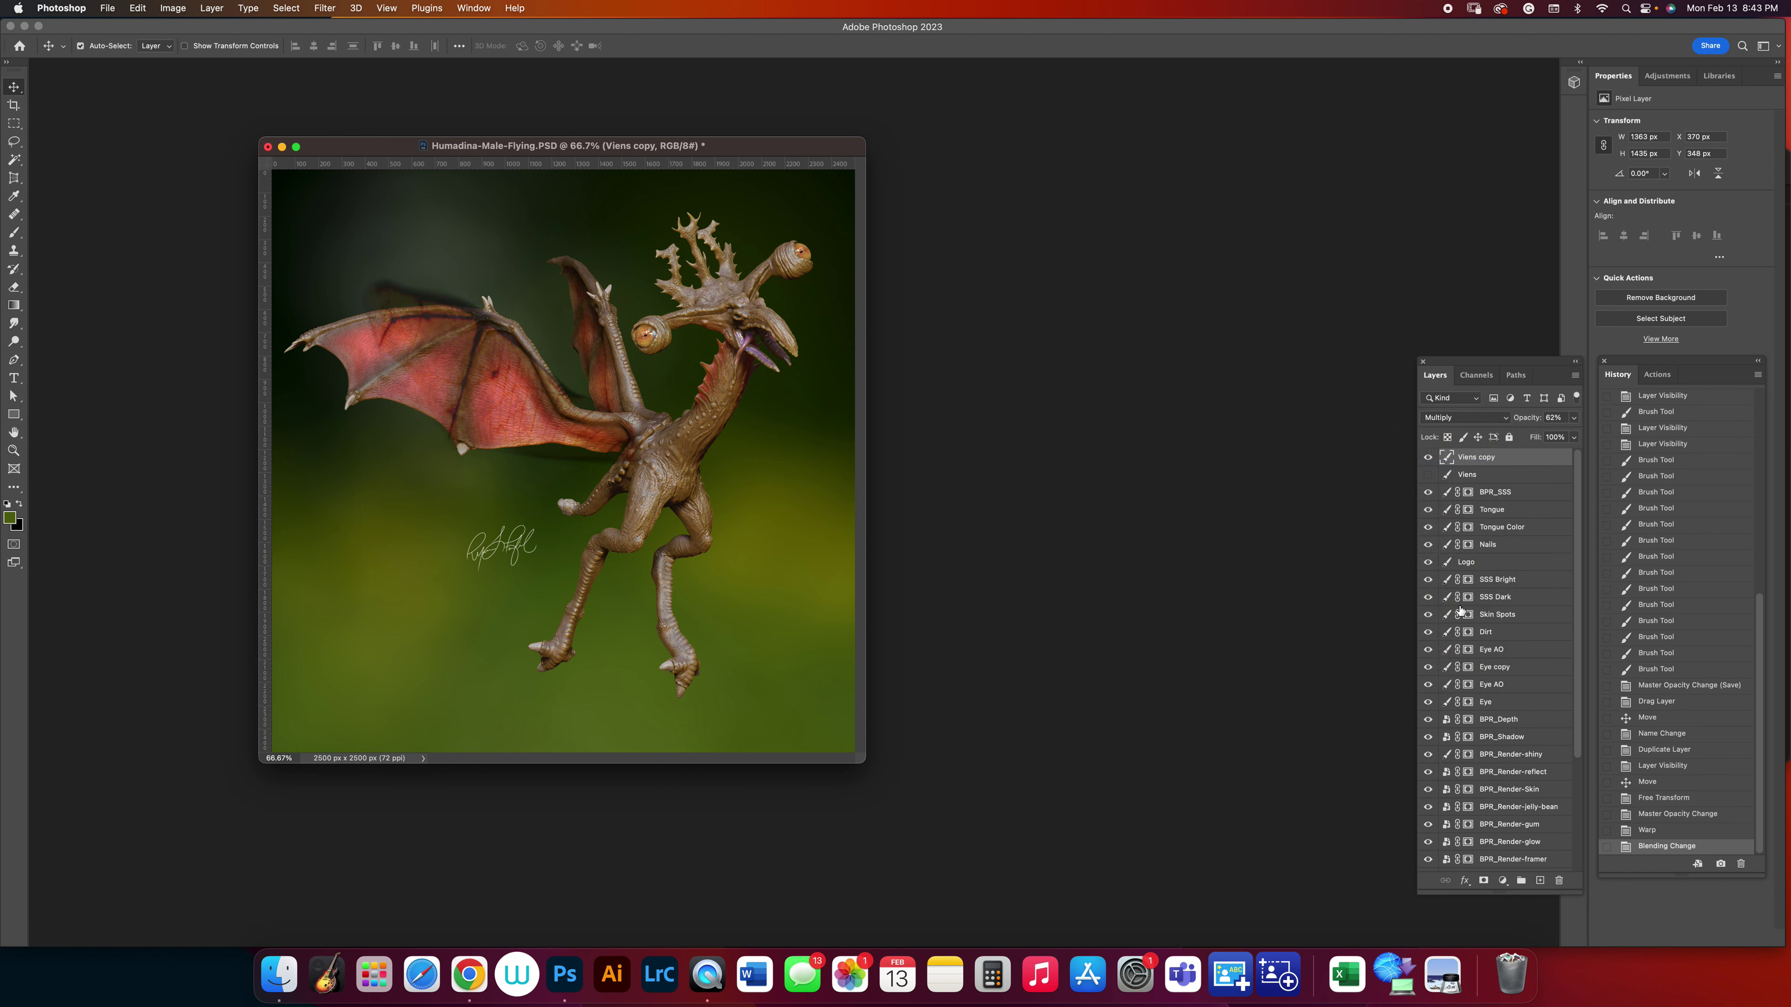
left_click(1480, 881)
key("b")
key("bracketright")
key("bracketright")
key("bracketright")
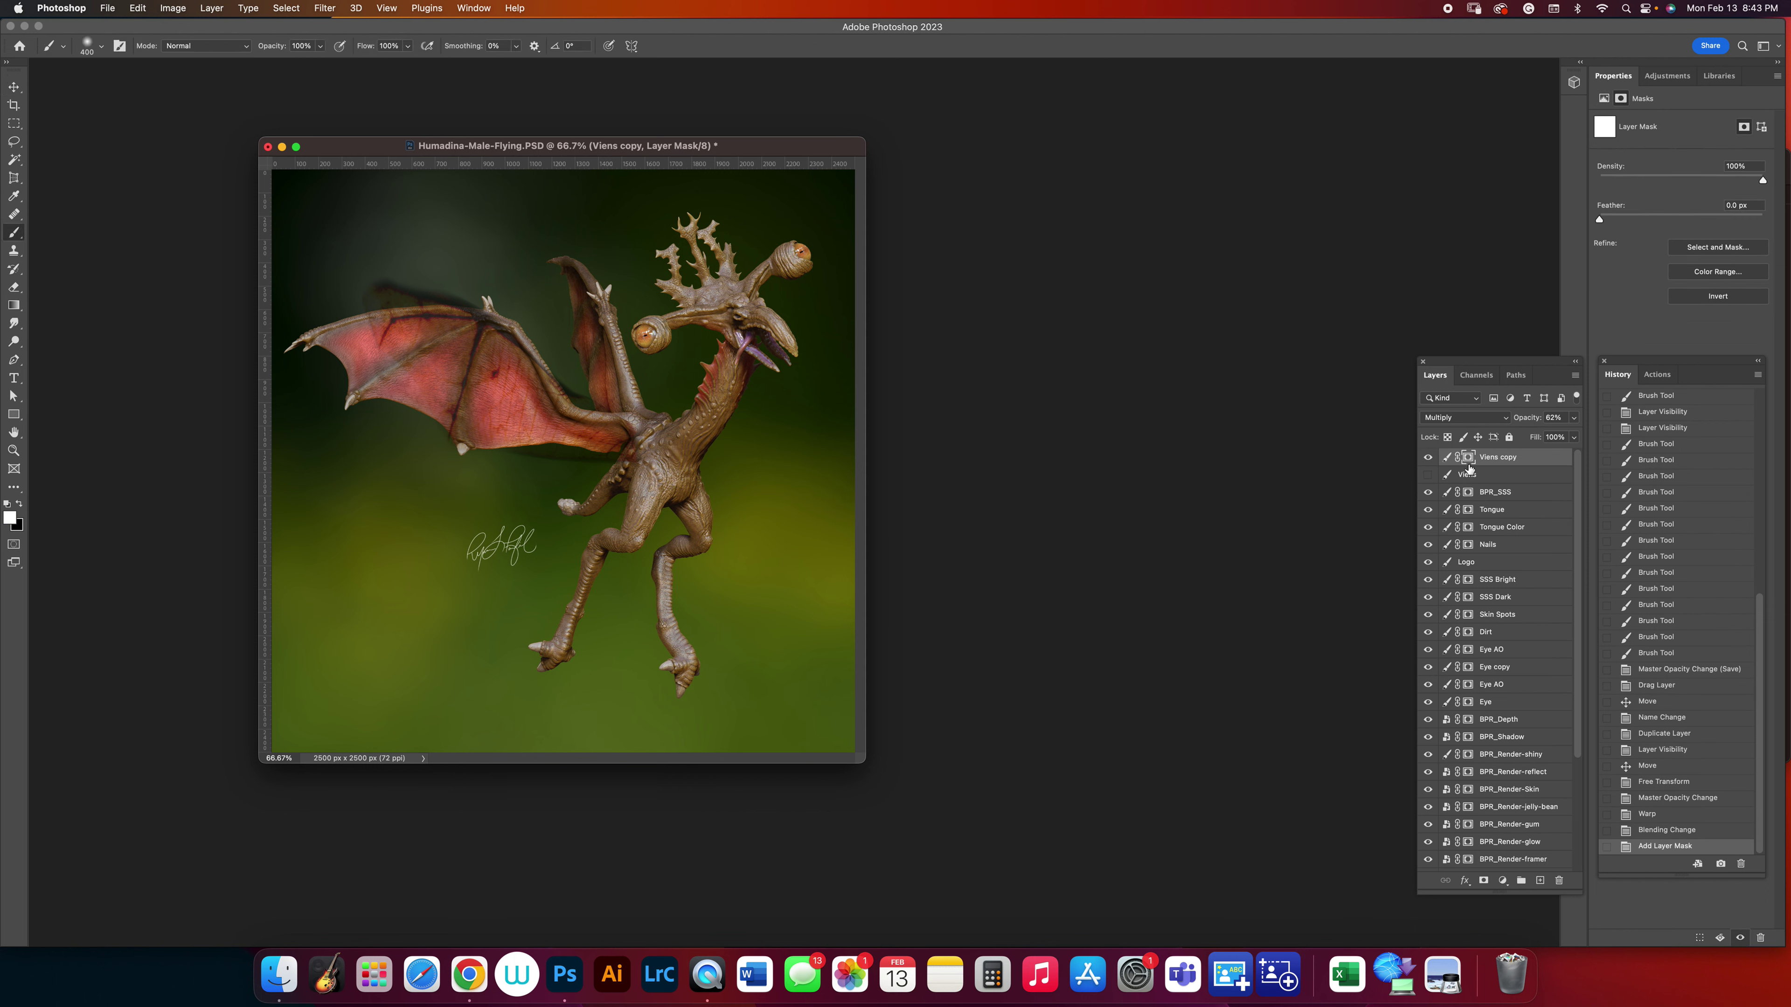
left_click(172, 8)
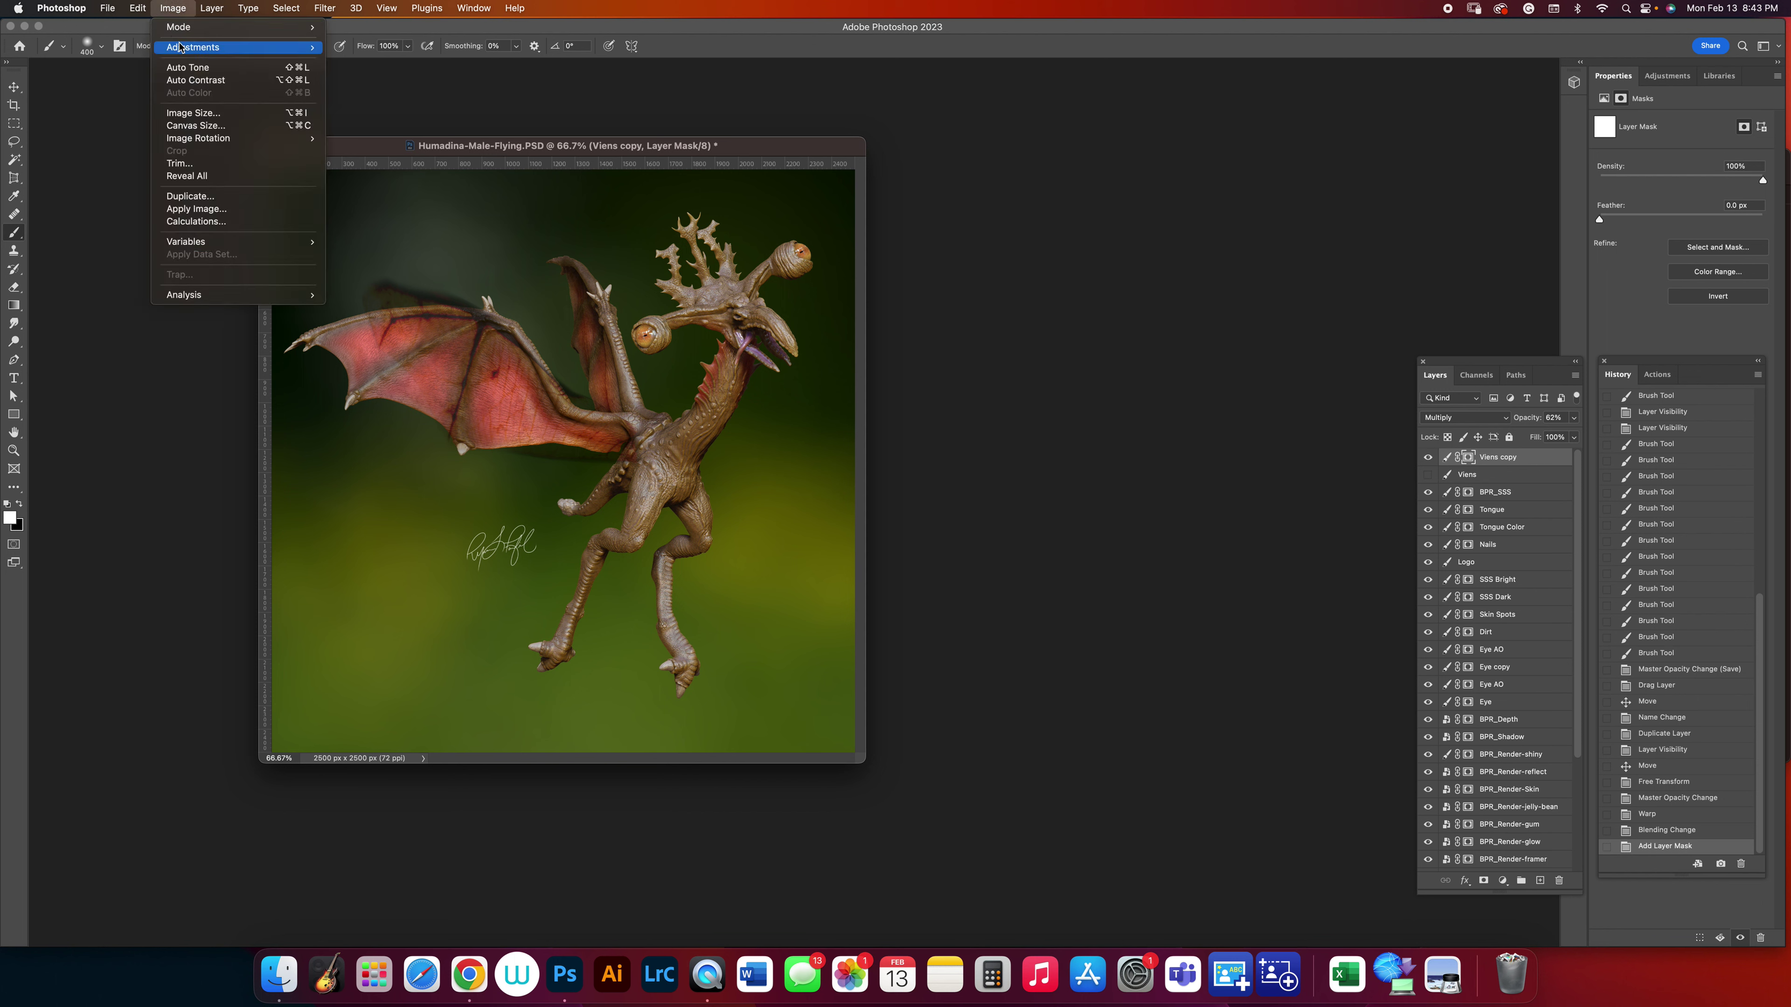
mouse_move(212, 47)
left_click(376, 204)
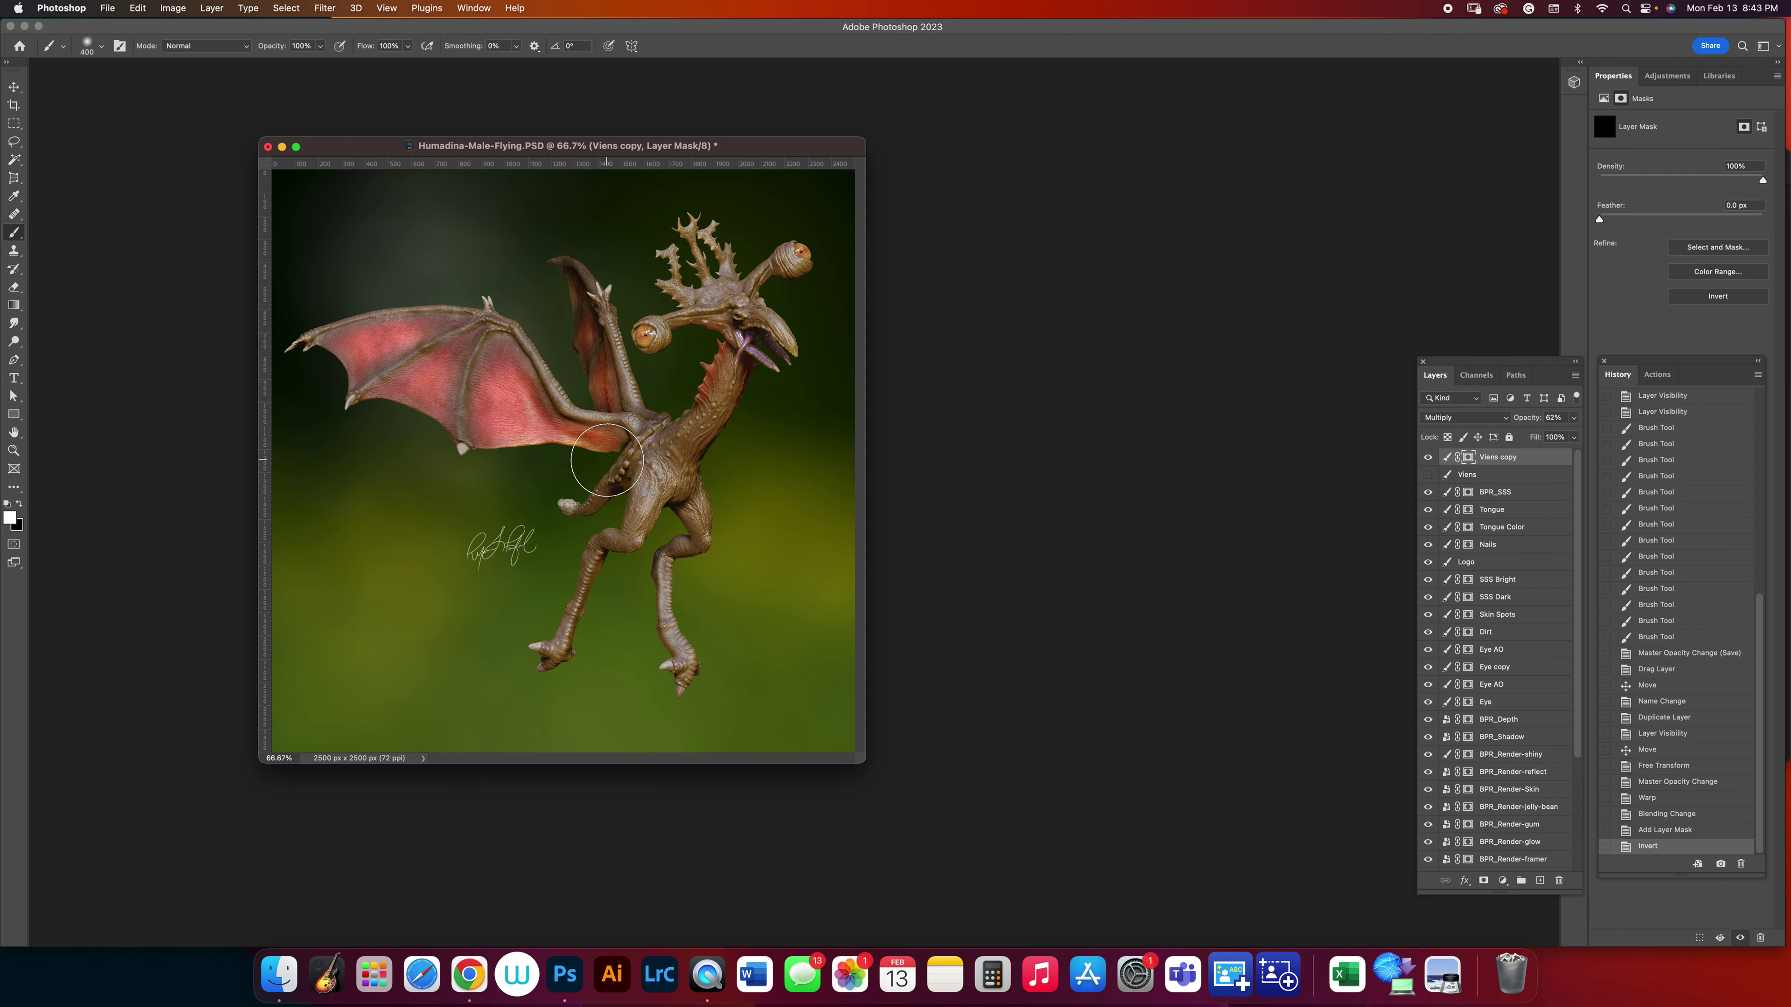
Paint white on the Viens copy mask to reveal the vein texture across the near wing's inner membrane, reducing the brush size toward the body.
key("bracketleft")
key("bracketleft")
left_click(494, 373)
left_click(500, 407)
left_click(501, 409)
left_click(502, 414)
left_click(498, 392)
left_click(500, 363)
left_click(505, 392)
left_click(504, 413)
left_click(504, 419)
key("bracketleft")
key("bracketleft")
key("bracketleft")
left_click_drag(513, 425, 566, 429)
left_click(583, 432)
left_click(585, 432)
left_click(612, 432)
left_click(497, 349)
left_click(495, 423)
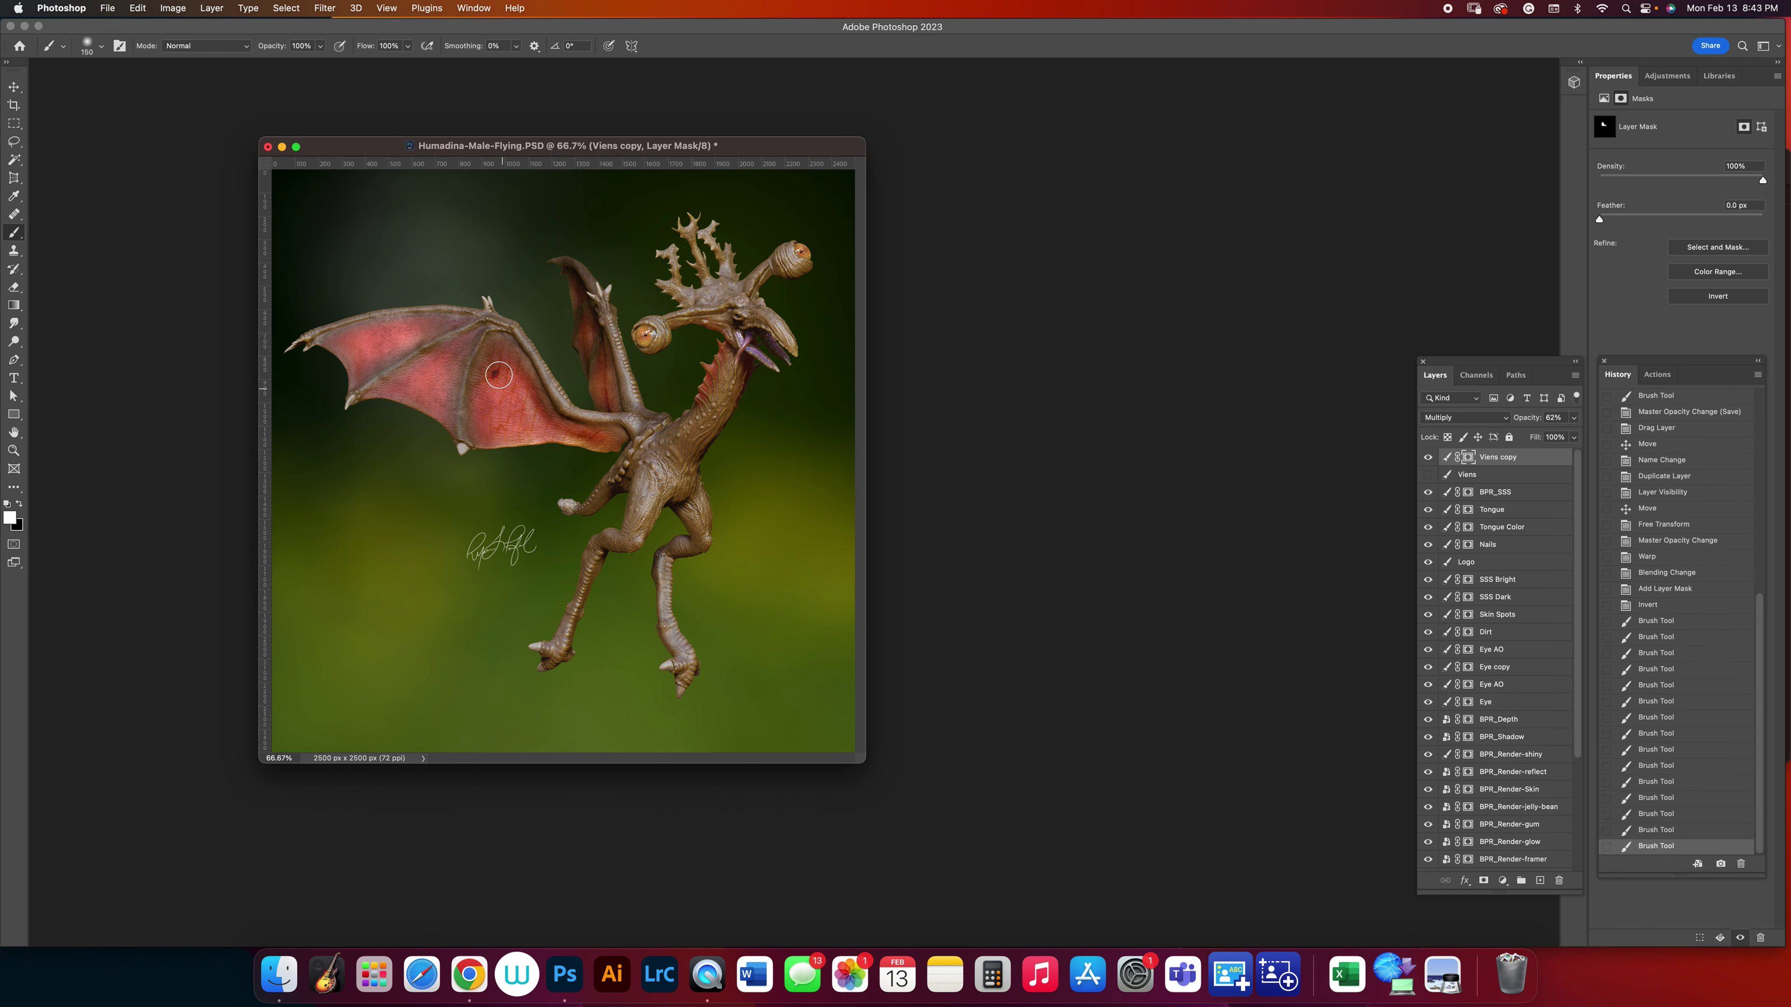
left_click(511, 364)
left_click(499, 418)
mouse_move(523, 424)
left_mouse_down()
mouse_move(594, 469)
mouse_move(480, 454)
left_mouse_up()
left_click(536, 425)
Paint black on the Viens copy mask to remove the vein texture around the near wing's finger bone.
left_click(20, 505)
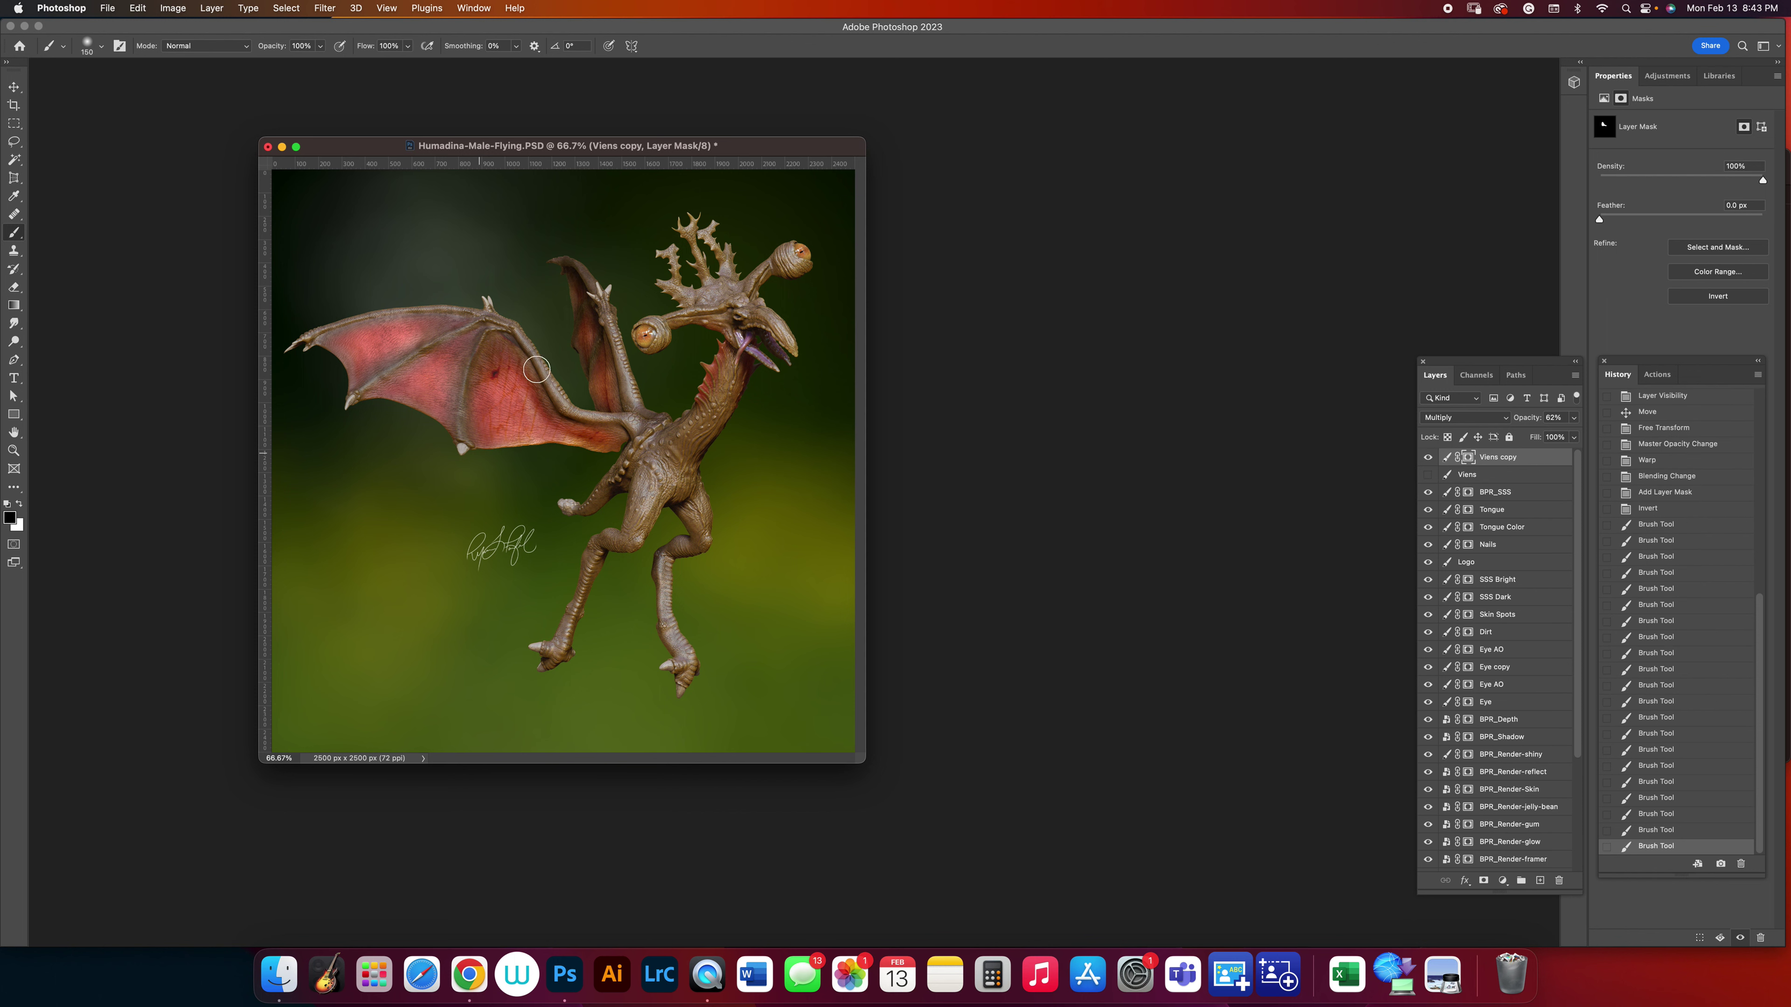
mouse_move(477, 328)
left_mouse_down()
mouse_move(490, 304)
mouse_move(447, 351)
left_mouse_up()
key("bracketright")
key("bracketright")
key("bracketright")
key("bracketright")
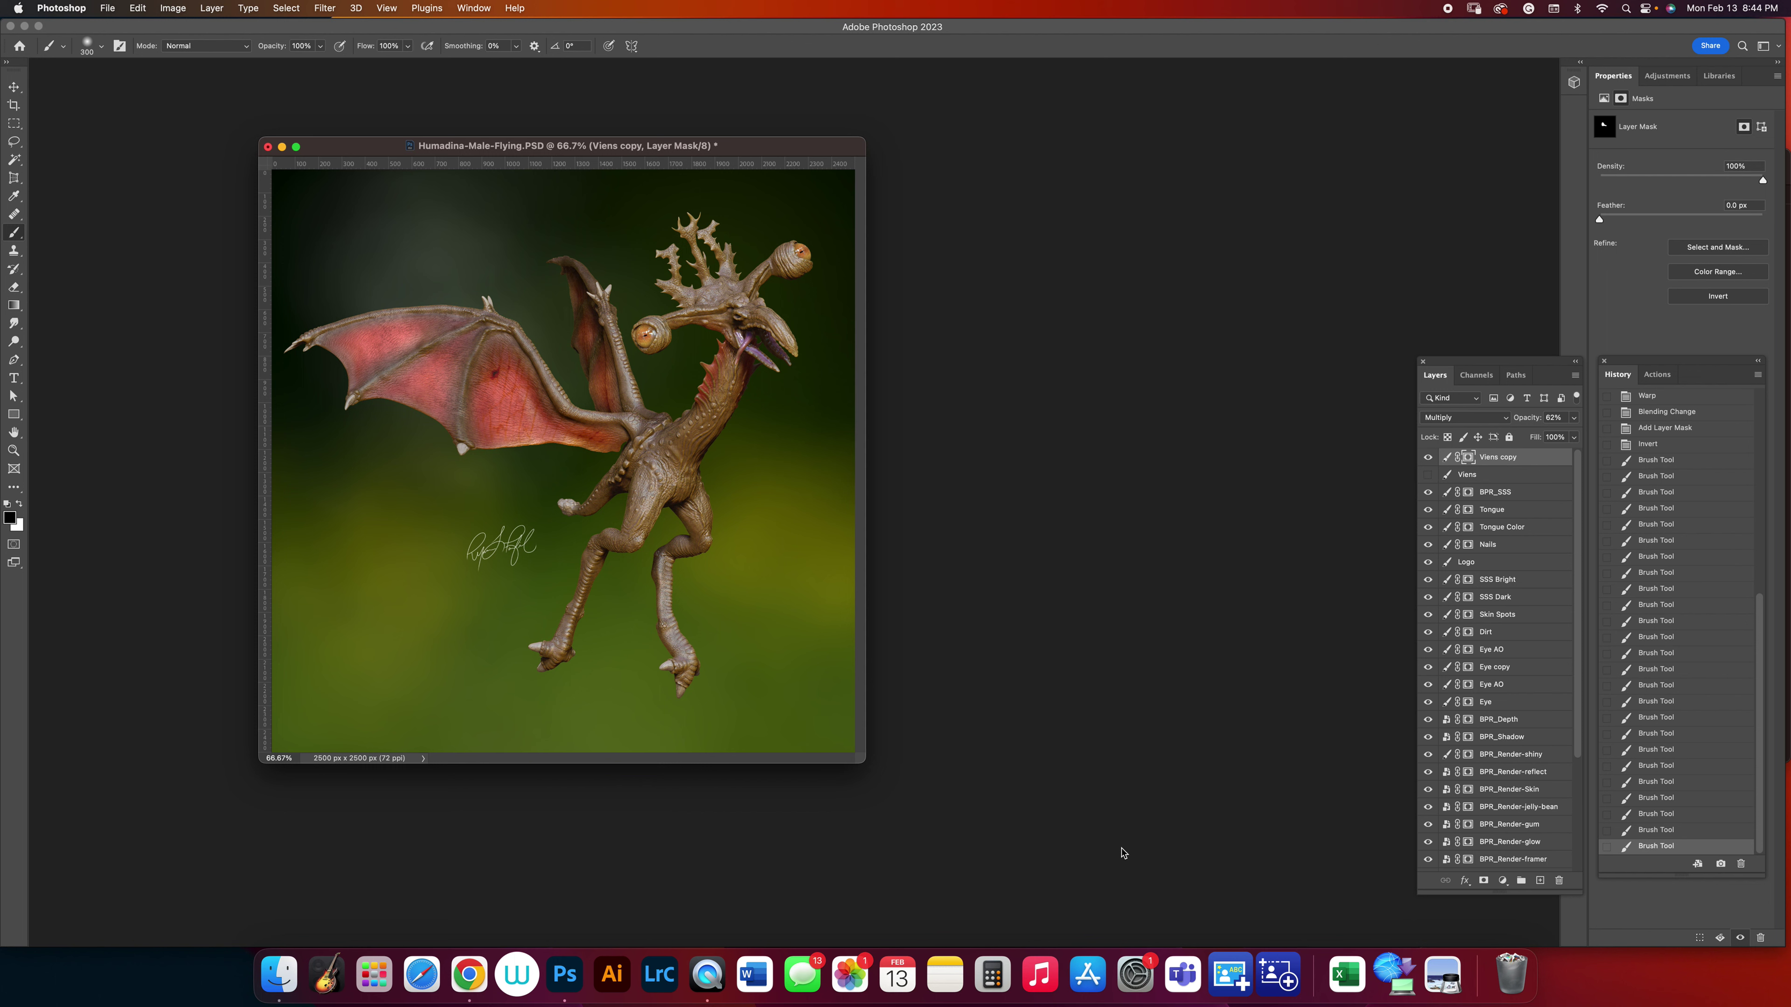
Compare the near wing with and without the Viens copy texture, leaving the original Viens layer hidden.
left_click(1428, 477)
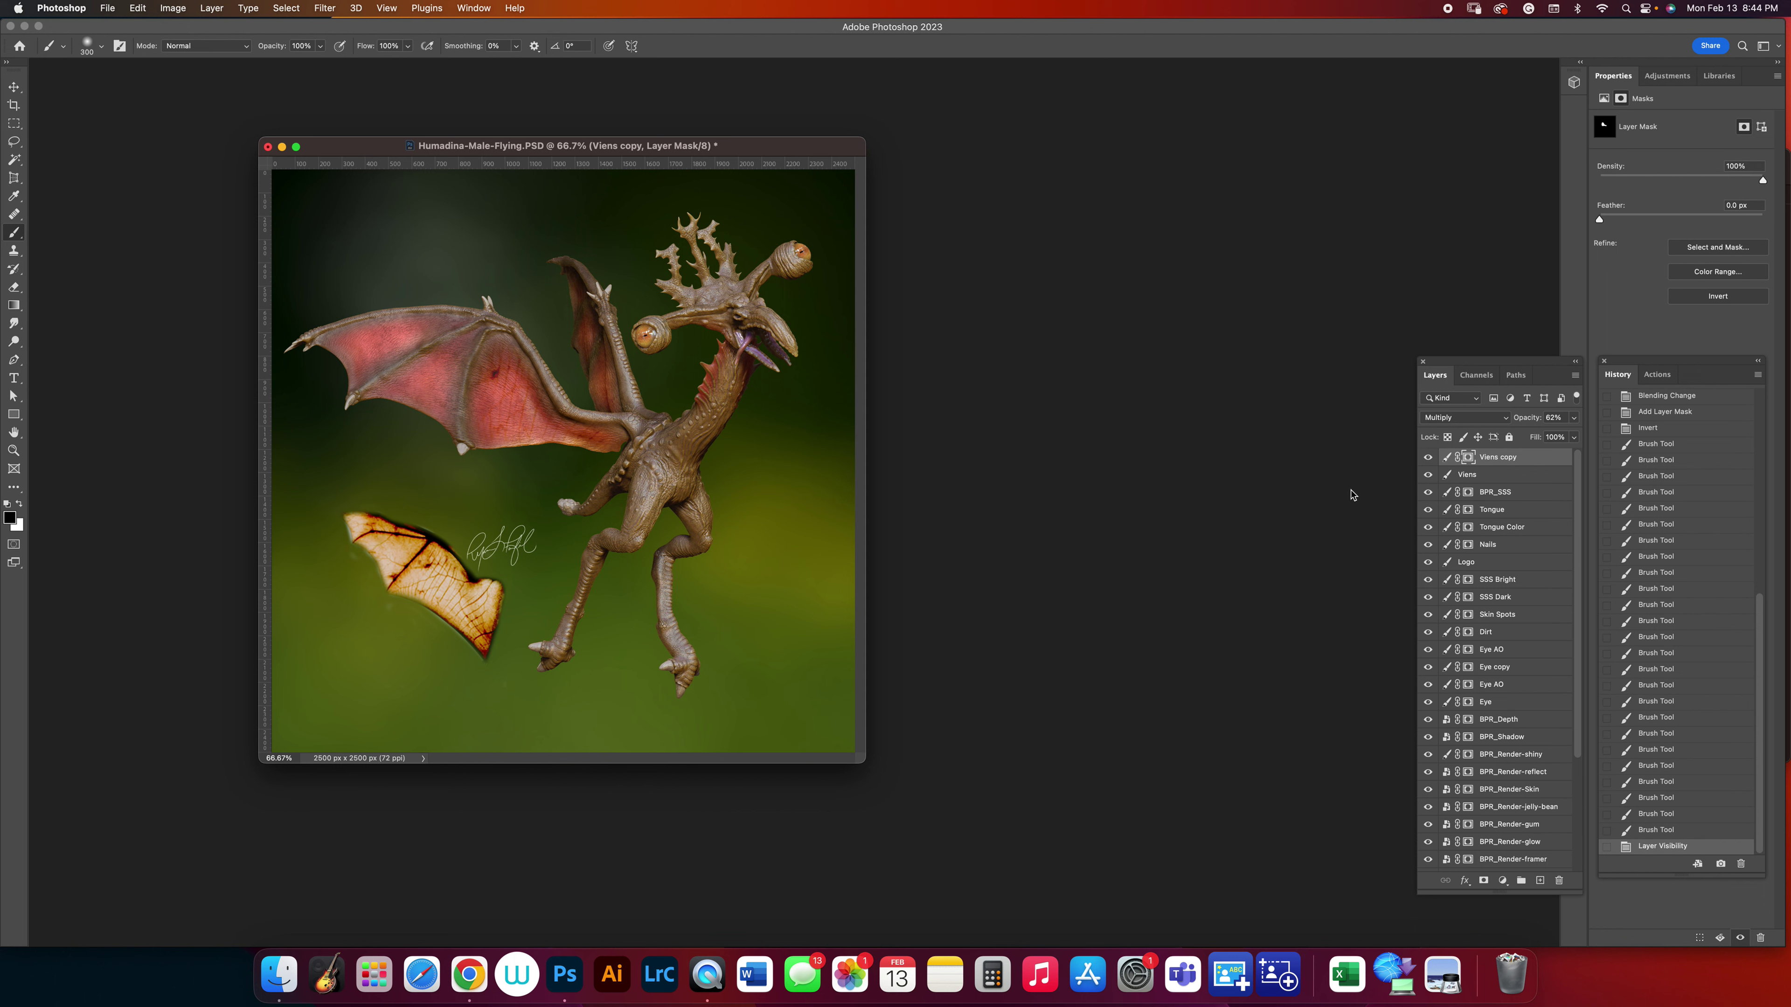
left_click(1430, 457)
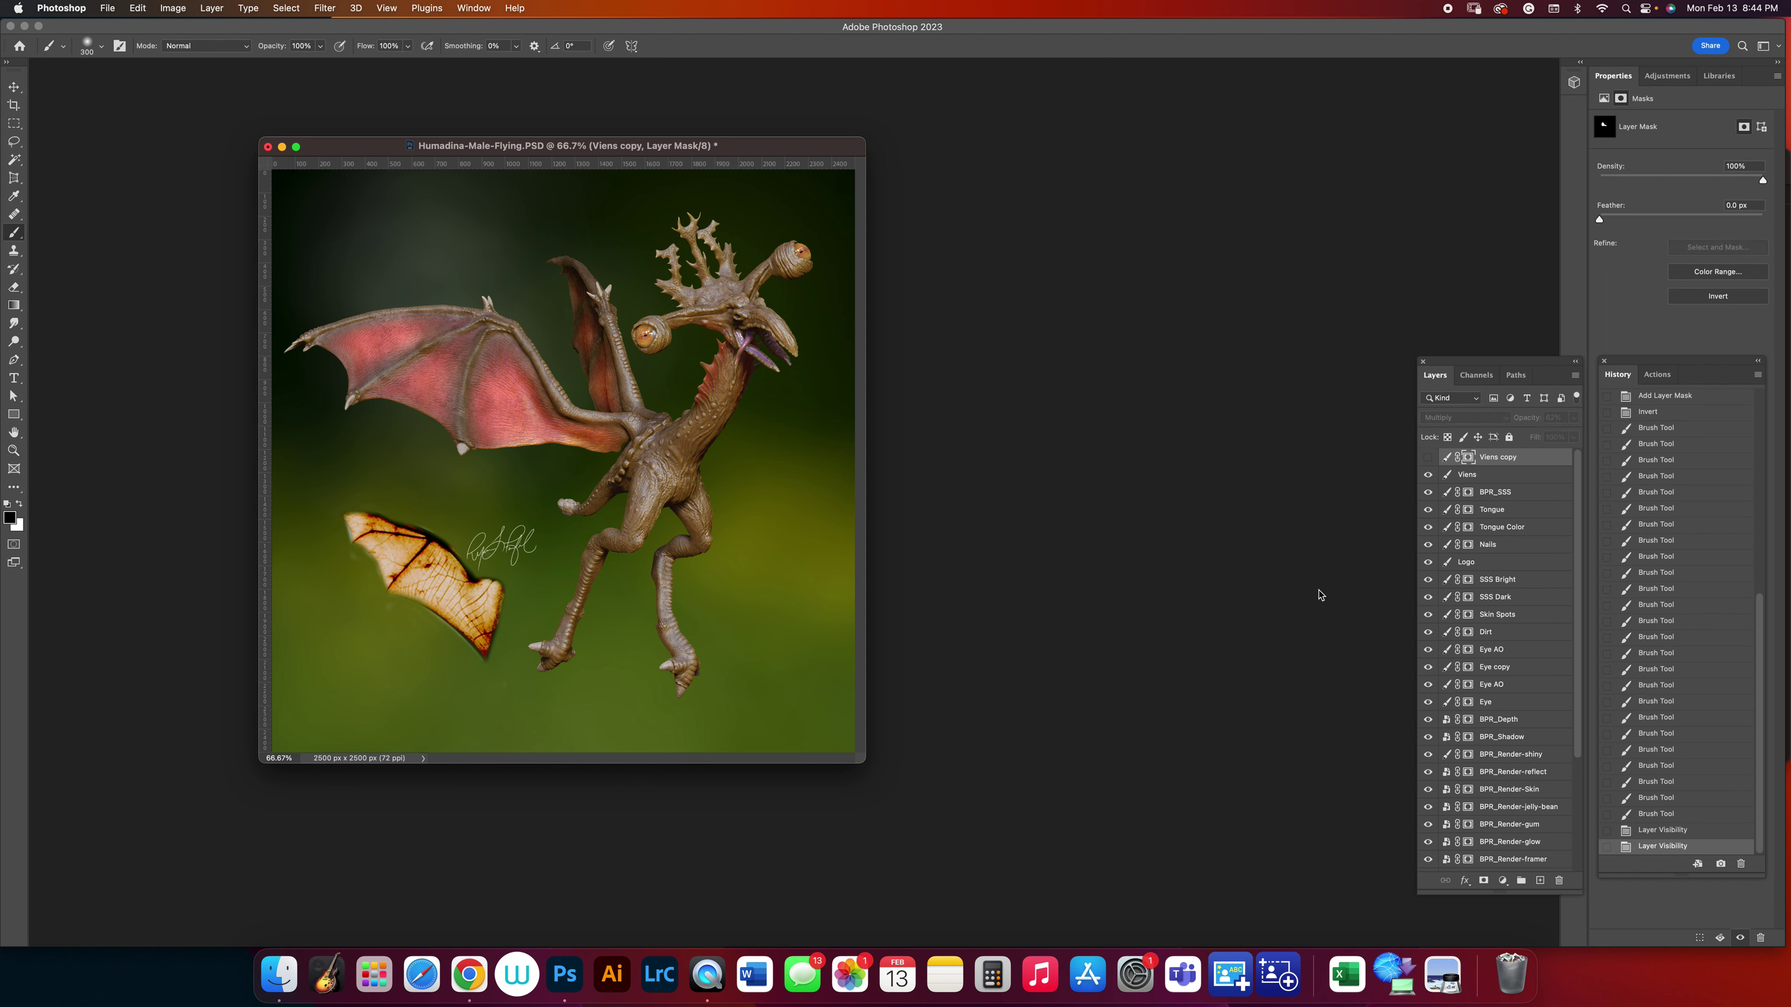
left_click(1427, 457)
left_click(1427, 474)
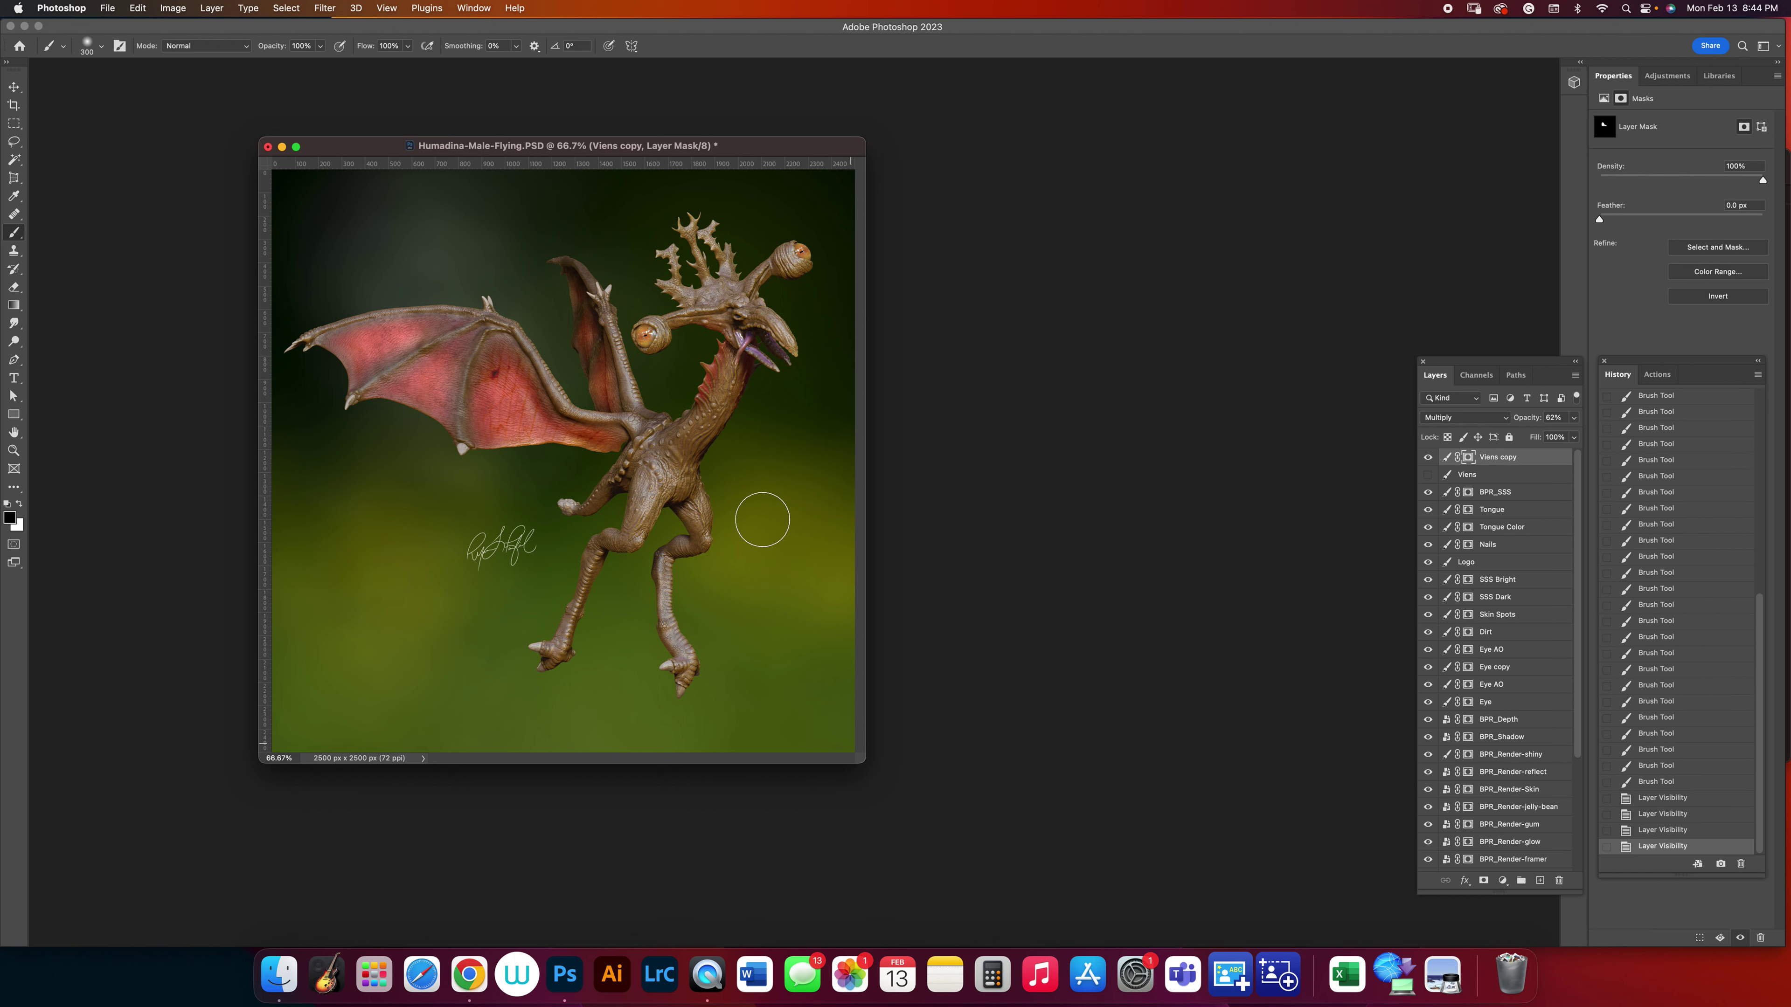
left_click_drag(638, 146, 711, 154)
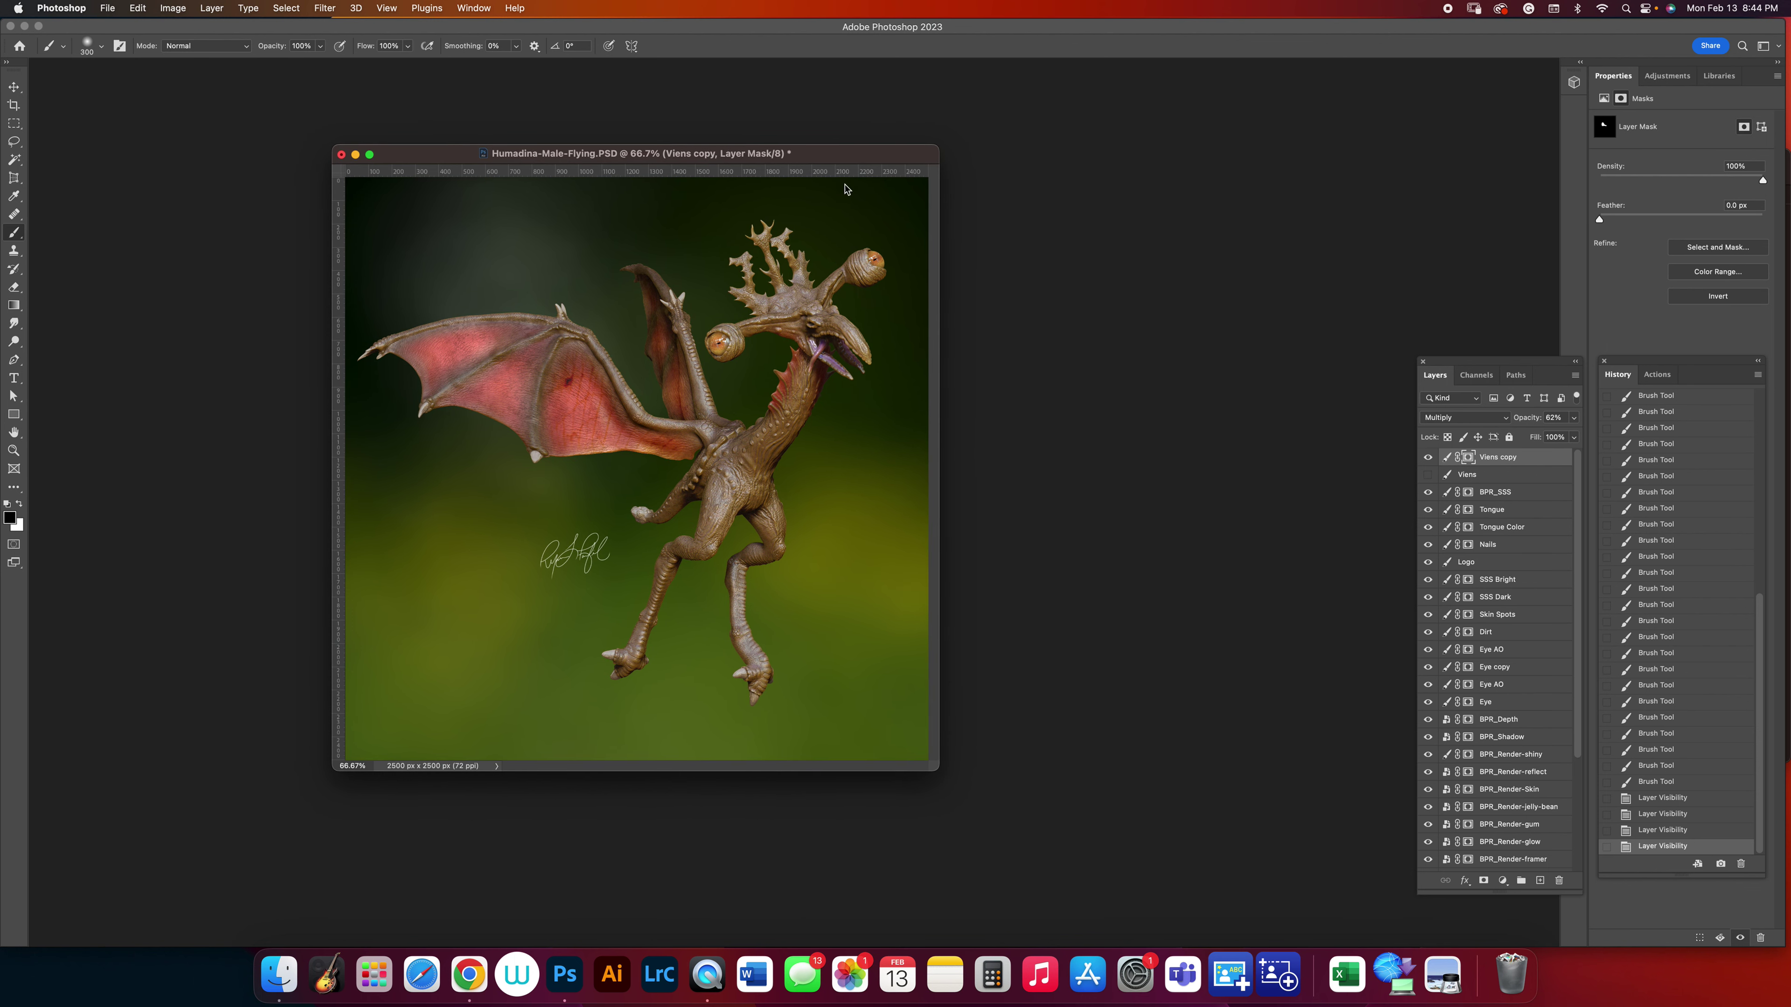